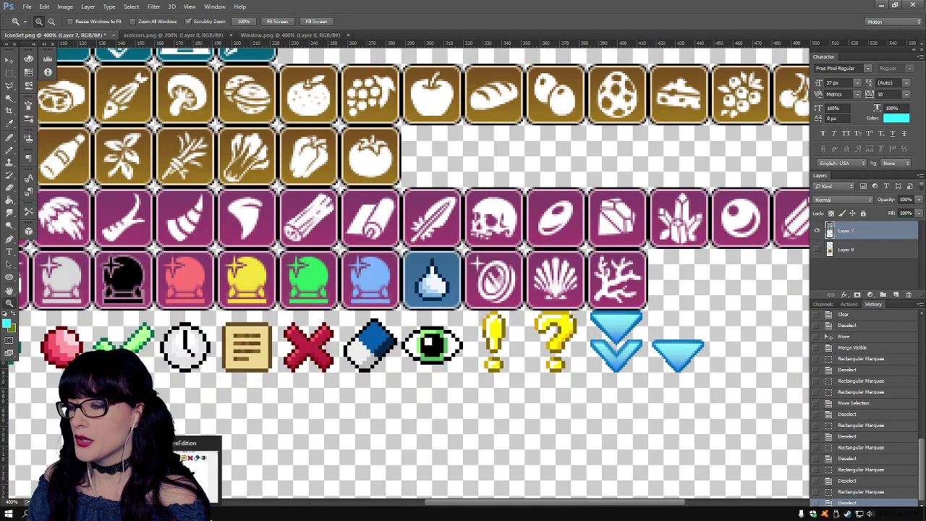
# - Switch to GraphicsGale and look over the drawn pixel icons, from the colored orbs to the rose
pyautogui.hotkey('alt', 'Tab')
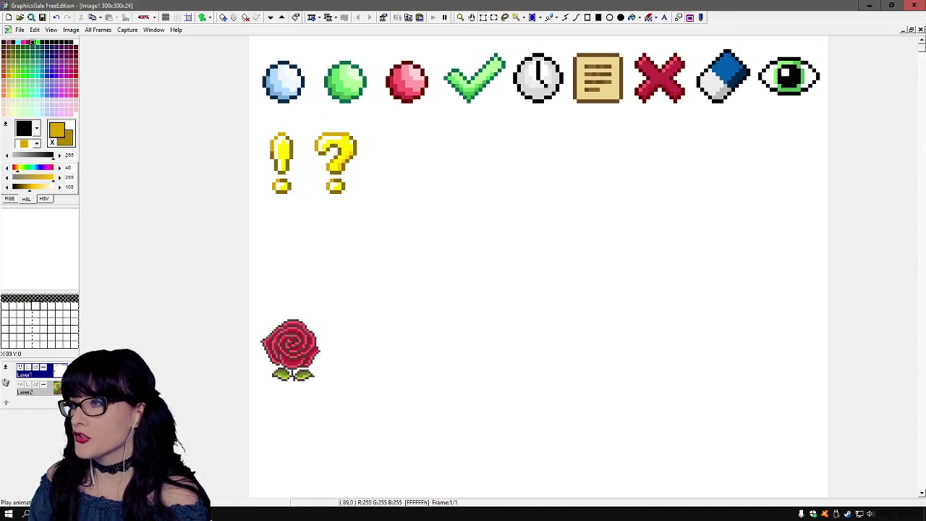
pyautogui.scroll(2, 432, 108)
pyautogui.scroll(1, 391, 190)
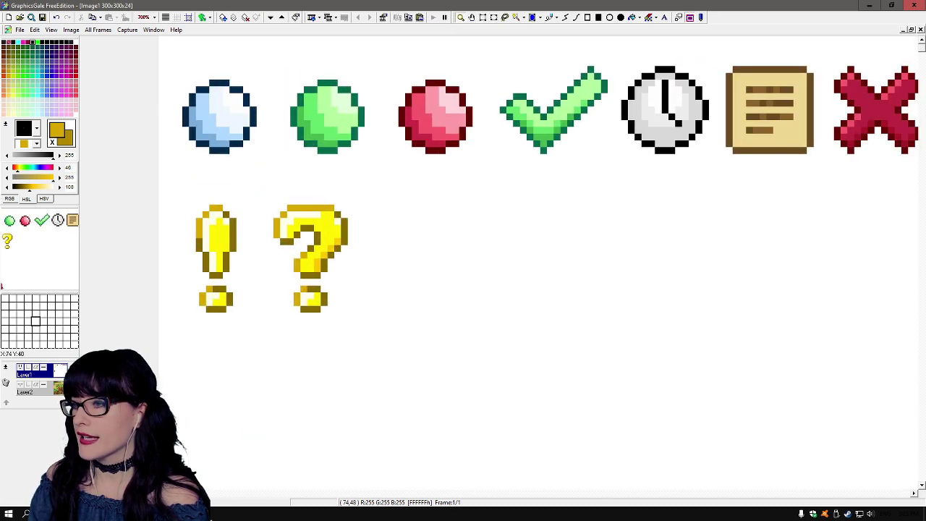
pyautogui.scroll(-2, 391, 191)
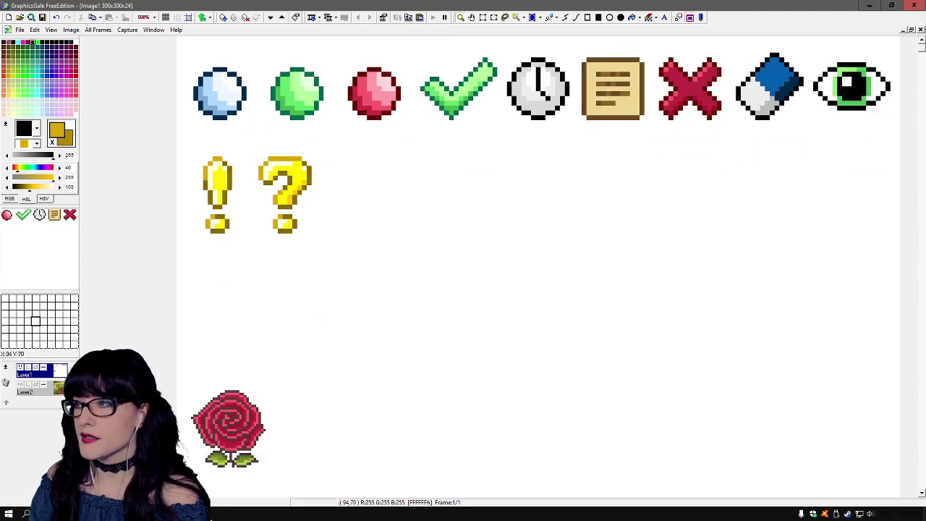
pyautogui.scroll(-3, 463, 260)
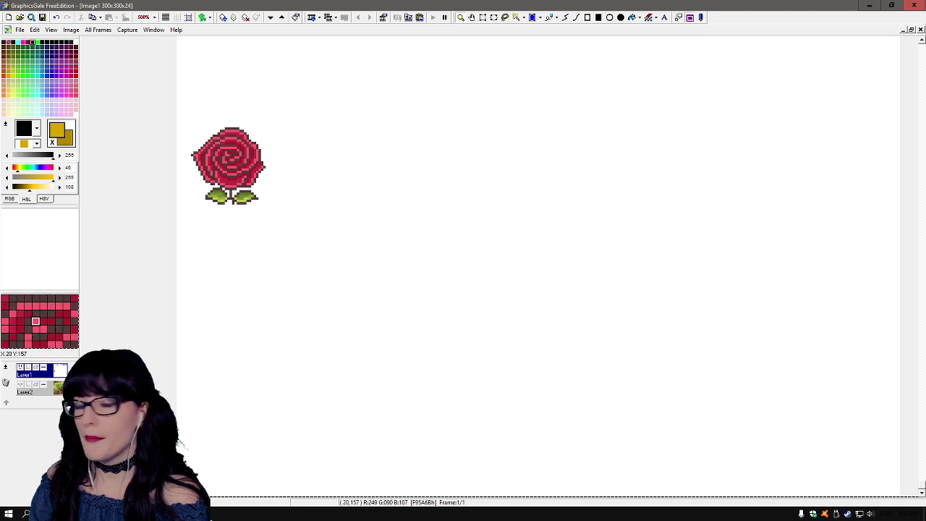
pyautogui.scroll(3, 298, 361)
# - Return to Photoshop and look over the lowest icon rows of IconSet.png, from the blue tile to the blue arrows
pyautogui.hotkey('alt', 'Tab')
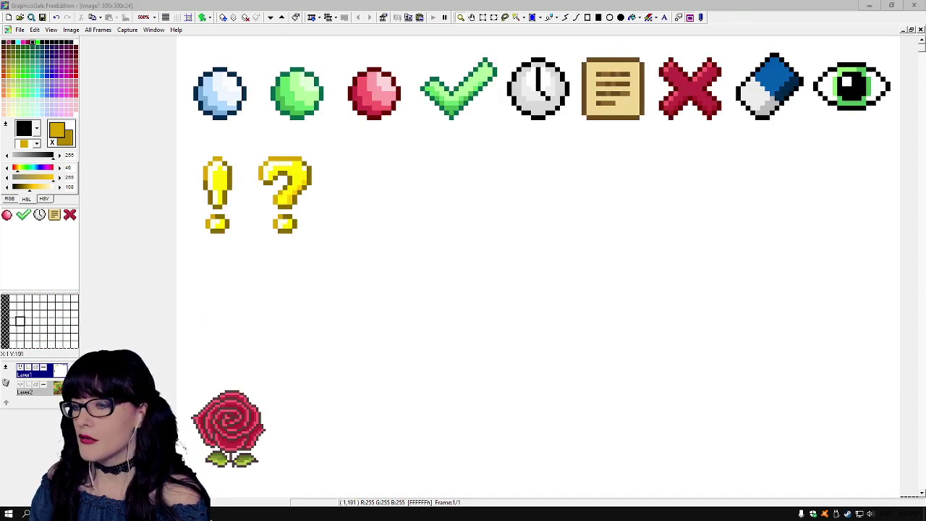
pyautogui.hscroll(-5, 412, 275)
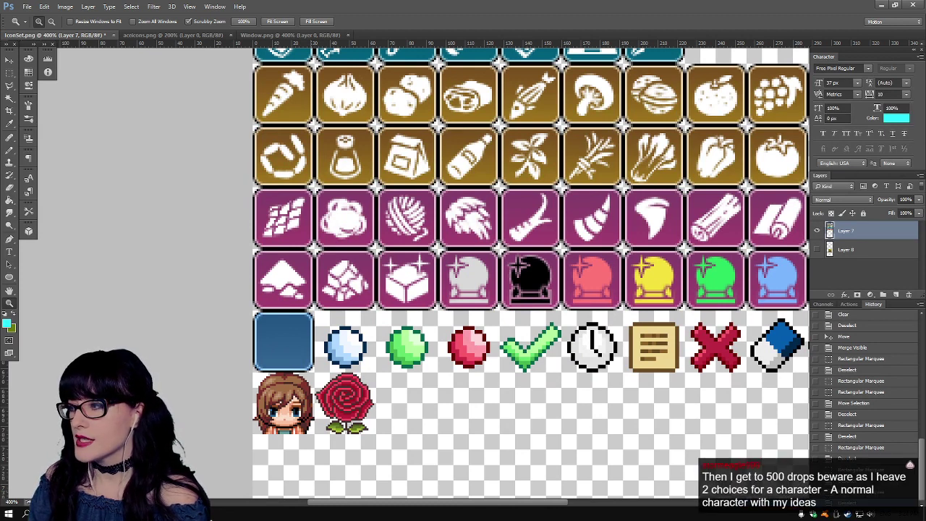
pyautogui.hscroll(2, 531, 275)
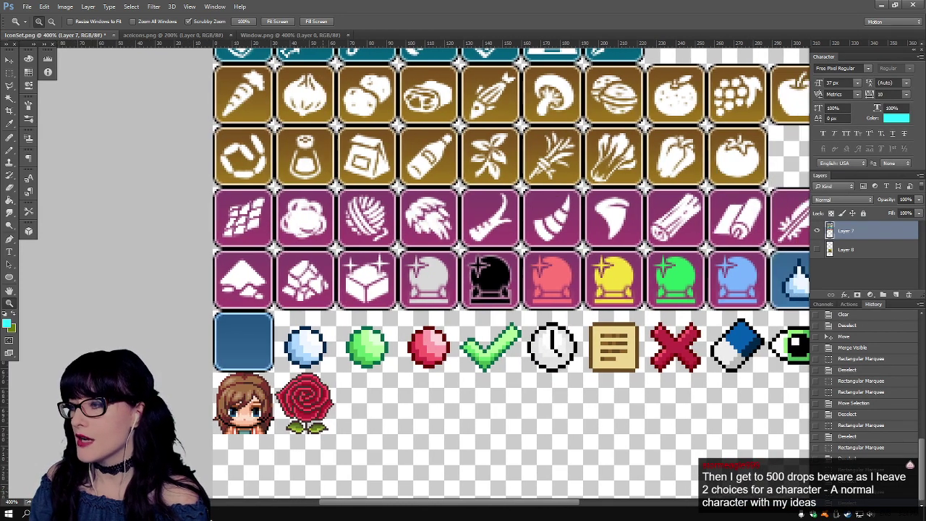
pyautogui.hscroll(1, 483, 272)
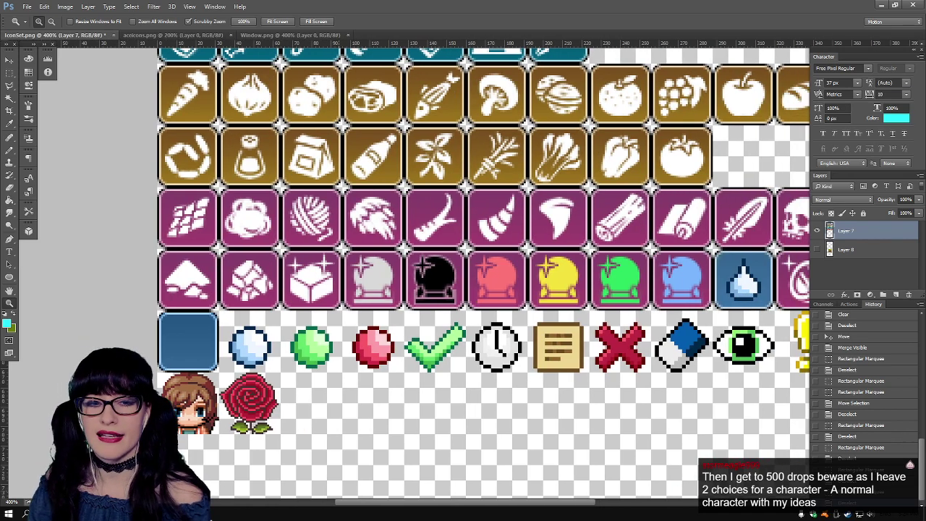
pyautogui.hscroll(-3, 483, 272)
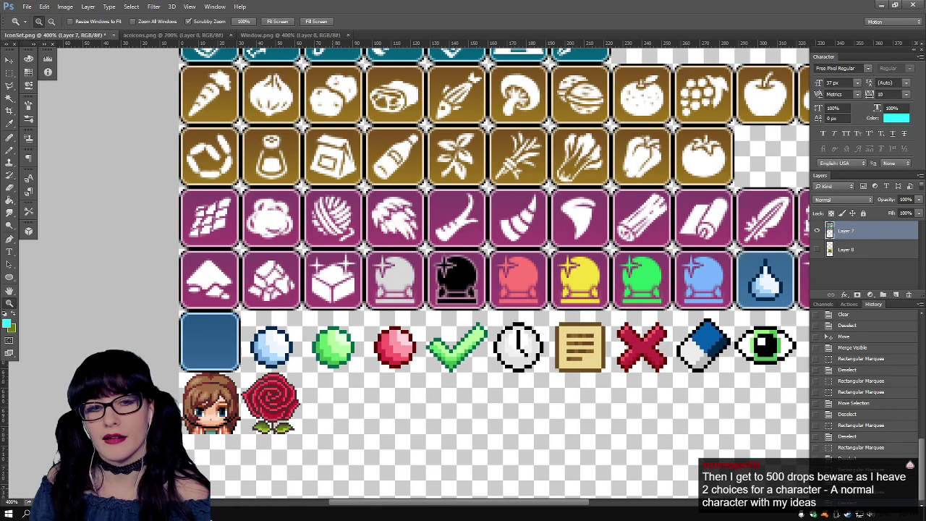
pyautogui.hscroll(6, 483, 272)
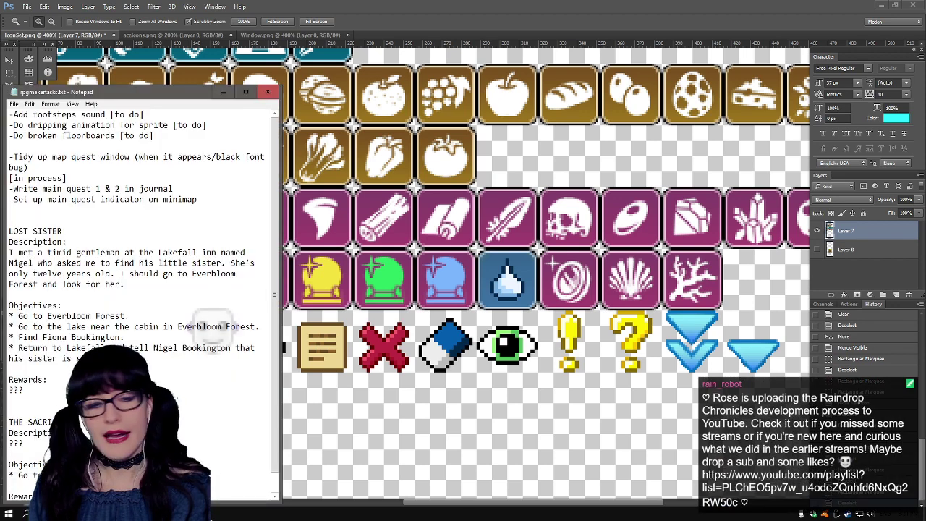
# - Review the quest notes down to the end of rpgmakertasks.txt in Notepad and save the file
pyautogui.scroll(-1, 76, 231)
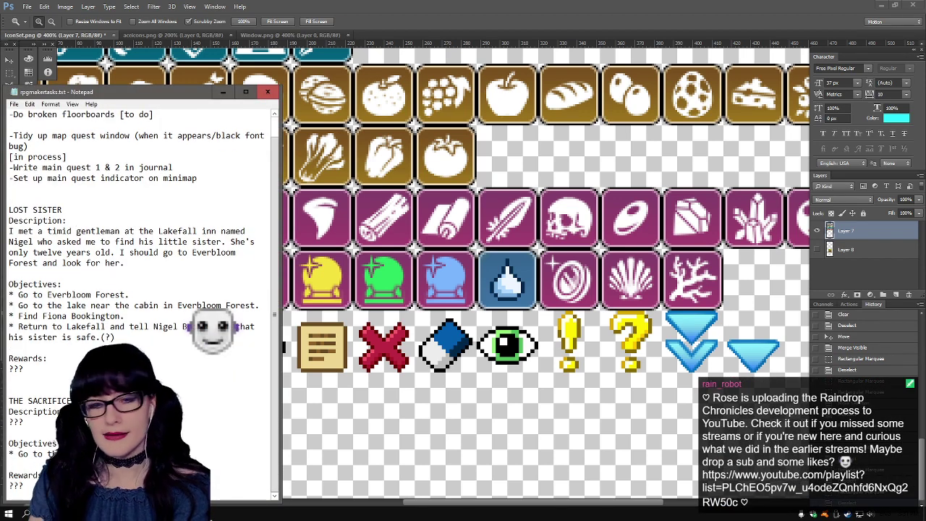
pyautogui.scroll(-3, 142, 297)
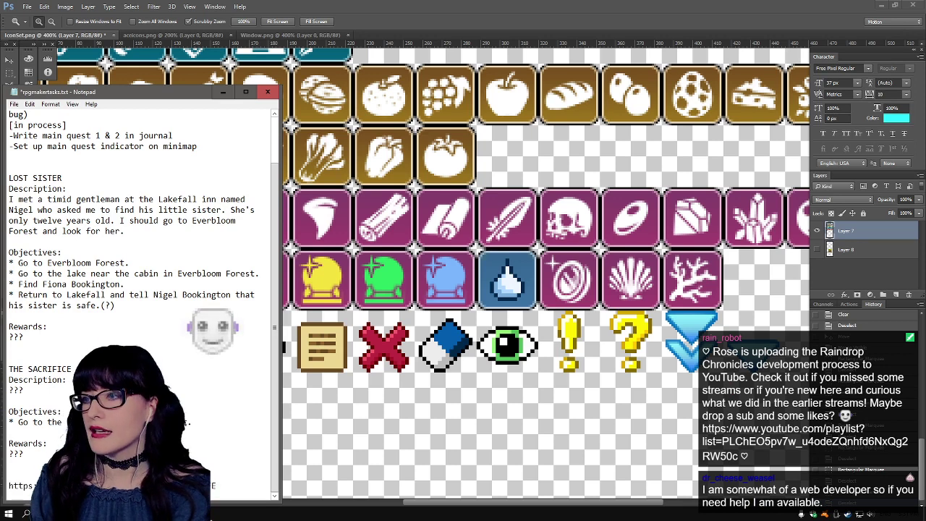
pyautogui.press('alt')
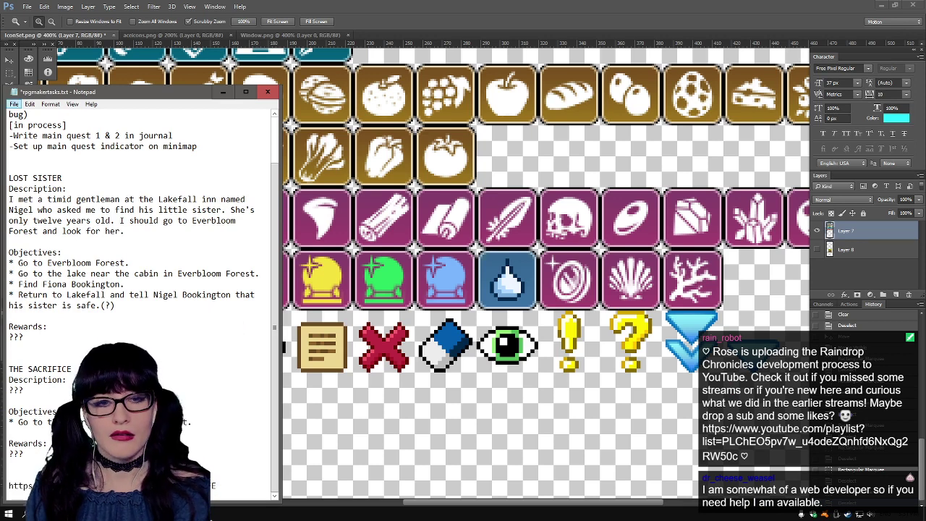
pyautogui.press('Down')
pyautogui.press('Down')
pyautogui.press('Down')
pyautogui.press('Down')
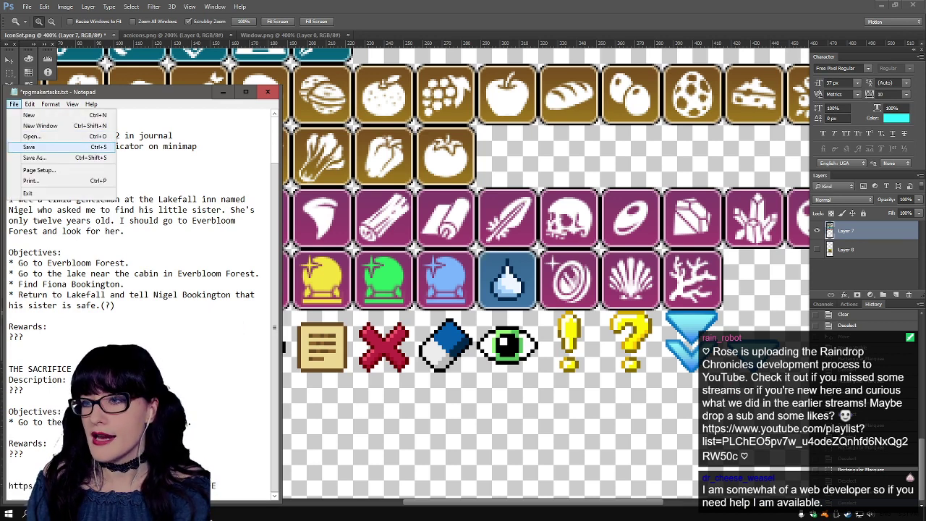
pyautogui.press('Return')
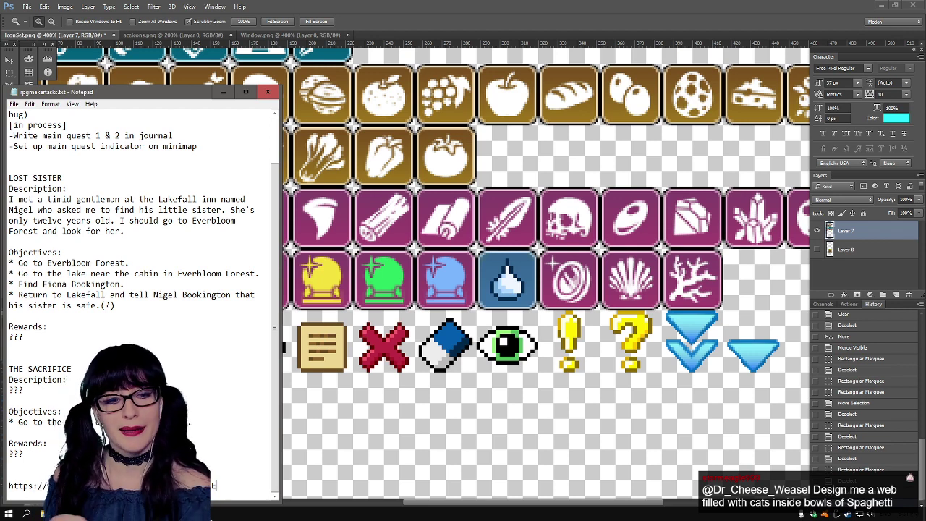
# - Return to the Photoshop icon sheet and inspect the exclamation mark, question mark and arrow icons up close
pyautogui.hotkey('alt', 'Tab')
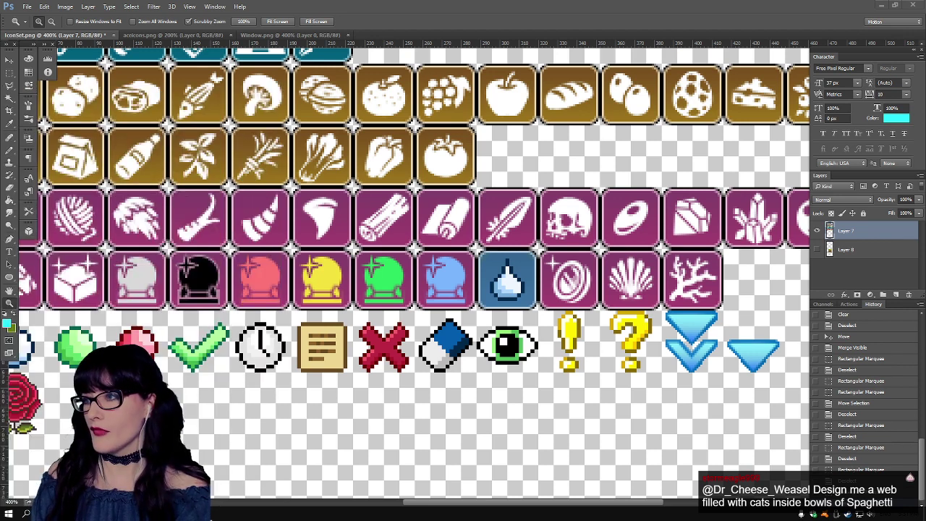
pyautogui.click(617, 361)
pyautogui.click(617, 360)
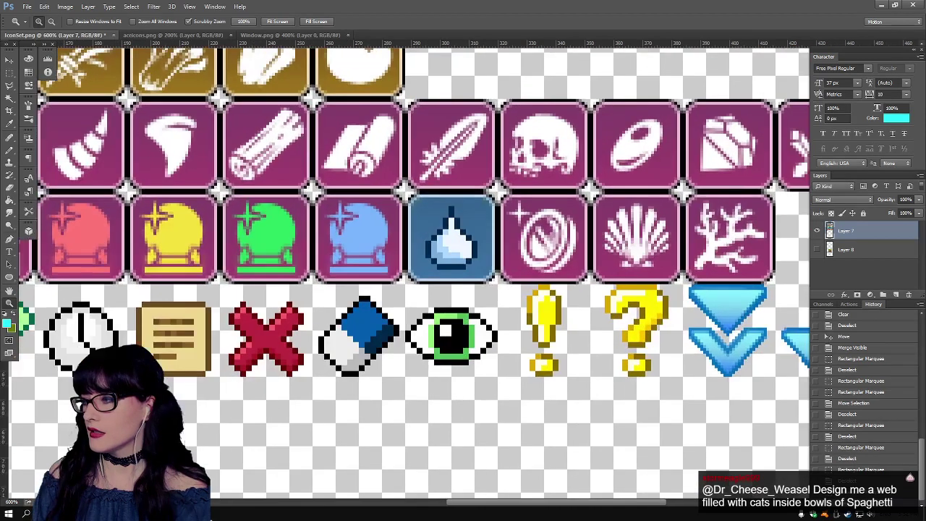
pyautogui.click(617, 360)
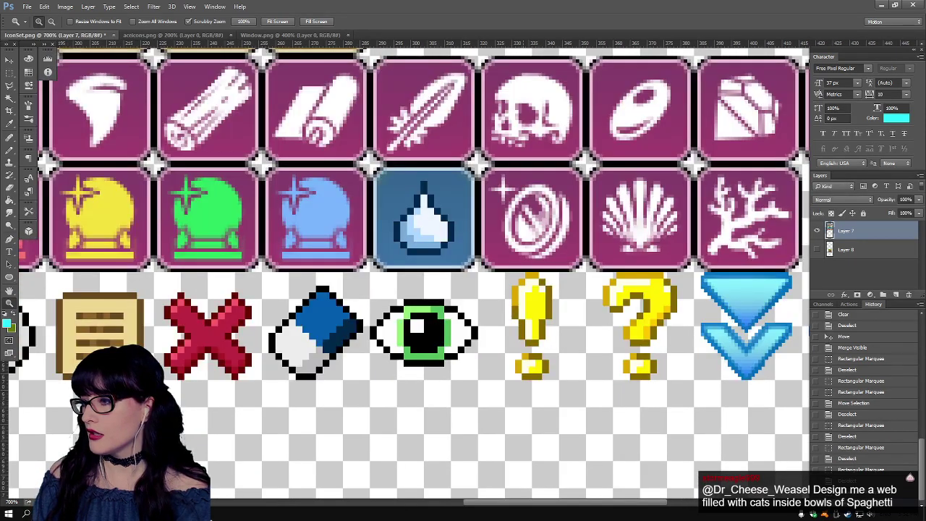
pyautogui.scroll(-1, 405, 271)
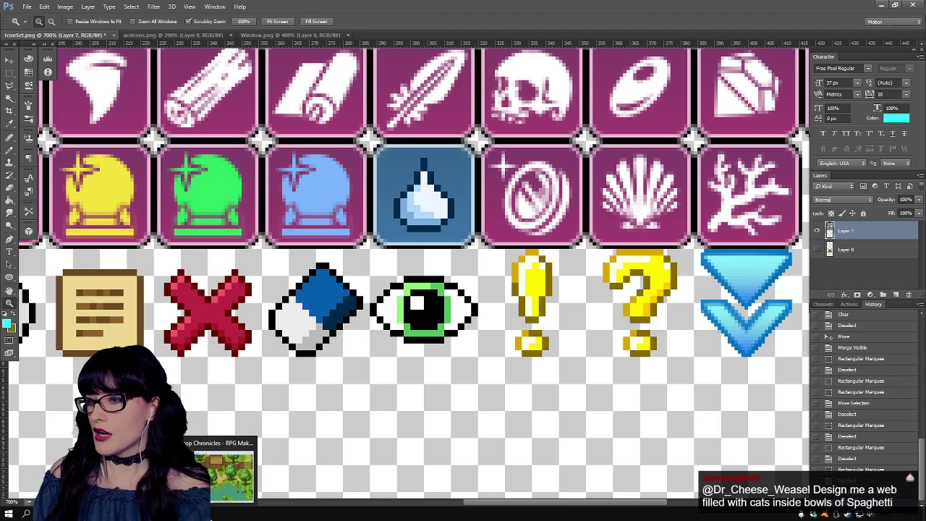
# - Reposition the garden map on Layer 8 behind the lowest icons to preview them against it, and hide the layer
pyautogui.keyDown('alt'); pyautogui.scroll(-3, 570, 283); pyautogui.keyUp('alt')
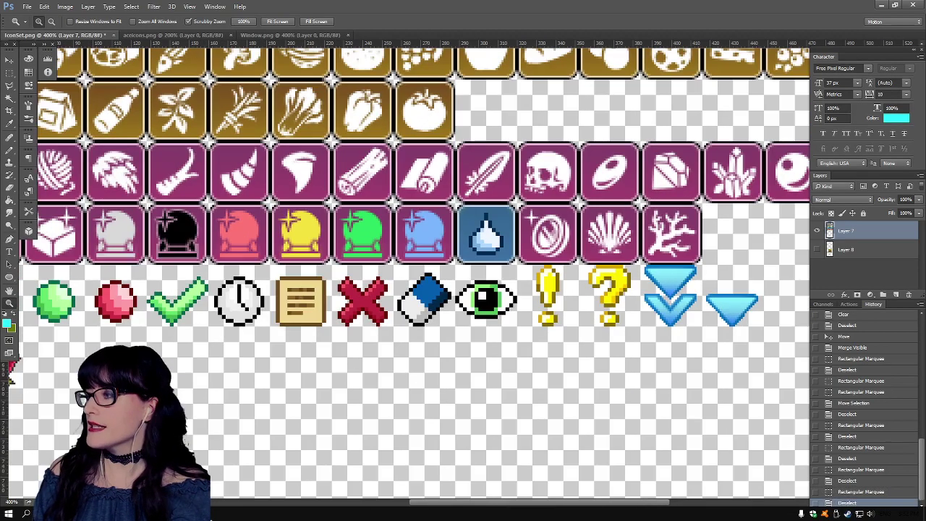
pyautogui.keyDown('alt'); pyautogui.scroll(-2, 454, 325); pyautogui.keyUp('alt')
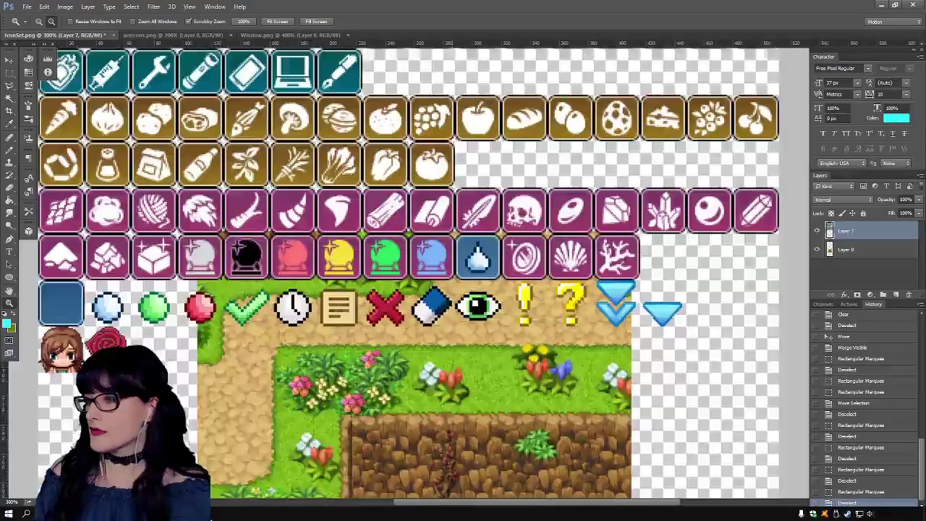
pyautogui.press('v')
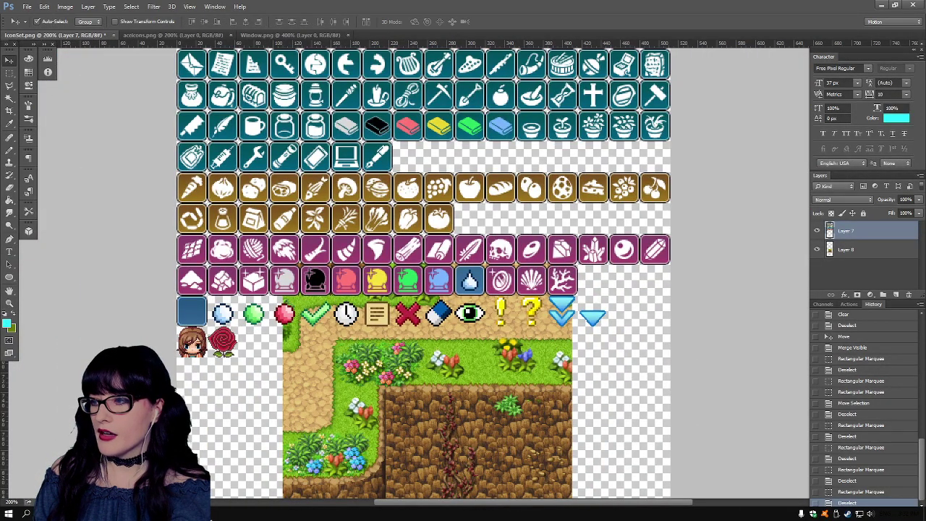
pyautogui.moveTo(343, 430); pyautogui.dragTo(427, 404)
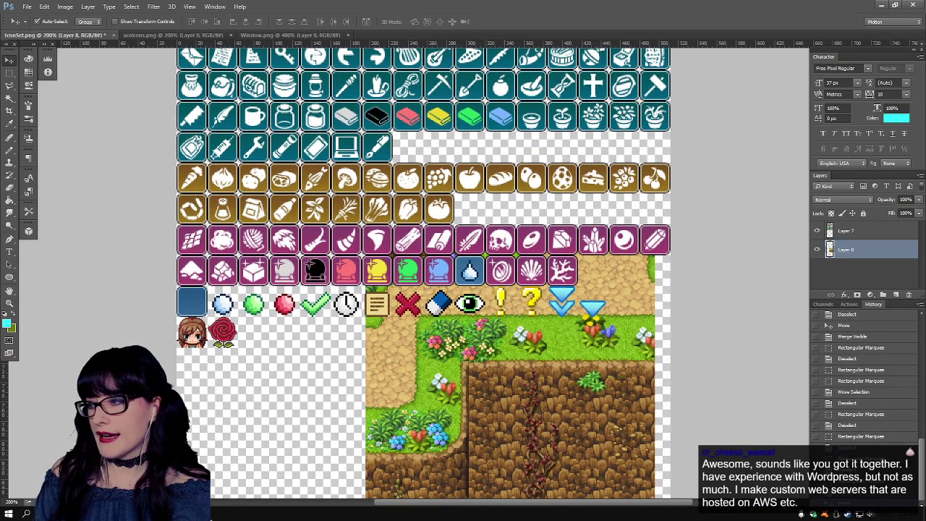
pyautogui.moveTo(565, 344); pyautogui.dragTo(505, 322)
pyautogui.click(817, 249)
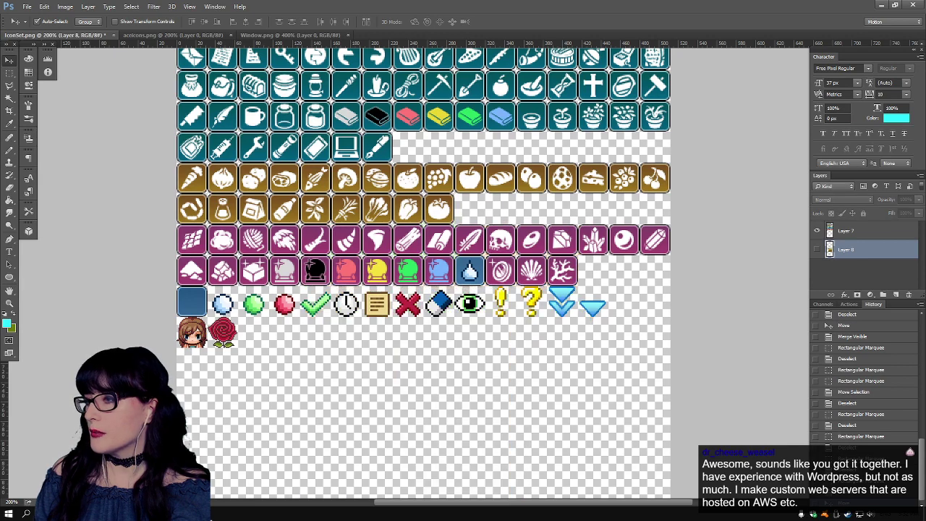
# - Switch to GraphicsGale and duplicate the yellow exclamation and question marks as a second pair beside the originals
pyautogui.hotkey('alt', 'Tab')
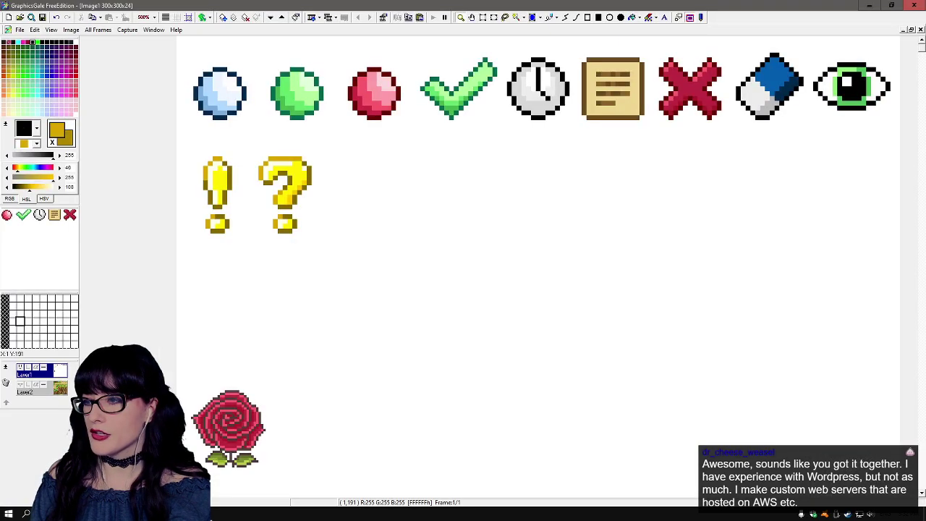
pyautogui.scroll(1, 535, 268)
pyautogui.click(483, 17)
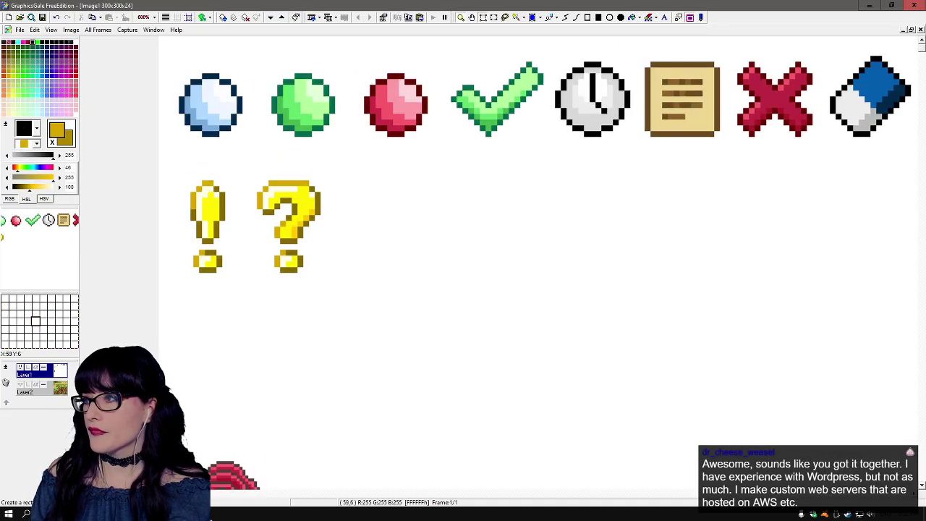
pyautogui.moveTo(174, 172); pyautogui.dragTo(338, 290)
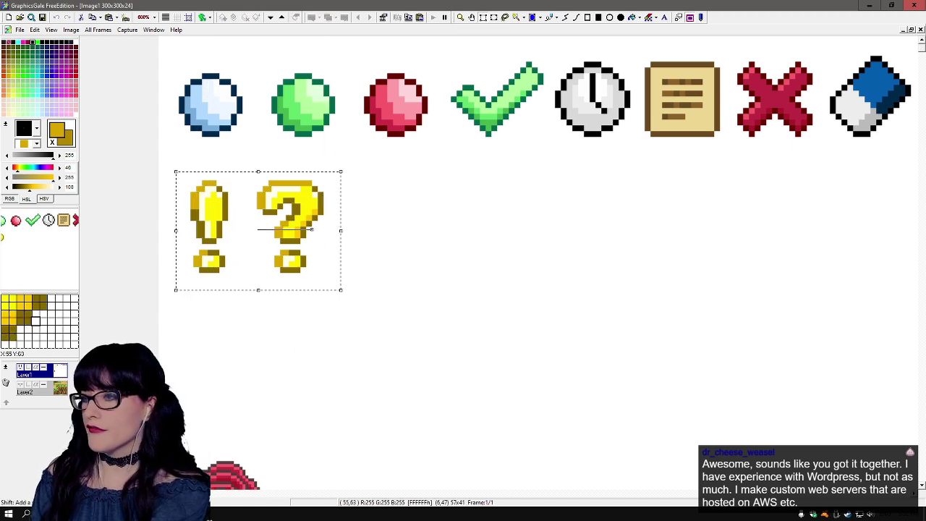
pyautogui.keyDown('ctrl'); pyautogui.moveTo(309, 230); pyautogui.dragTo(483, 229); pyautogui.keyUp('ctrl')
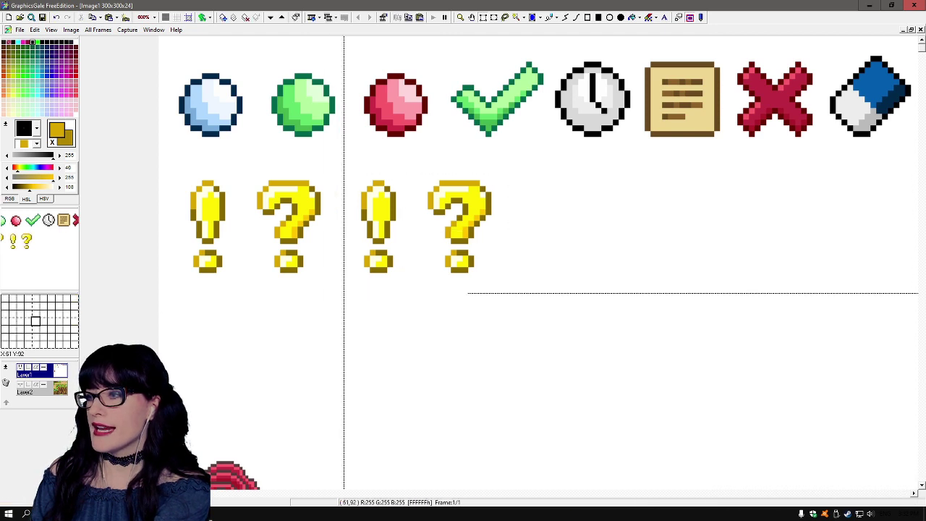
pyautogui.scroll(-1, 626, 47)
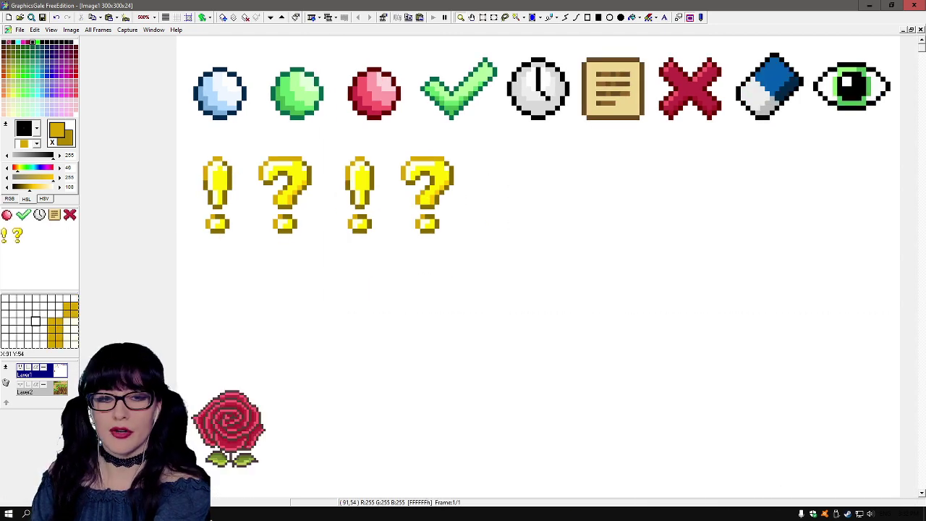
pyautogui.scroll(-1, 536, 268)
pyautogui.scroll(2, 535, 267)
pyautogui.scroll(1, 443, 233)
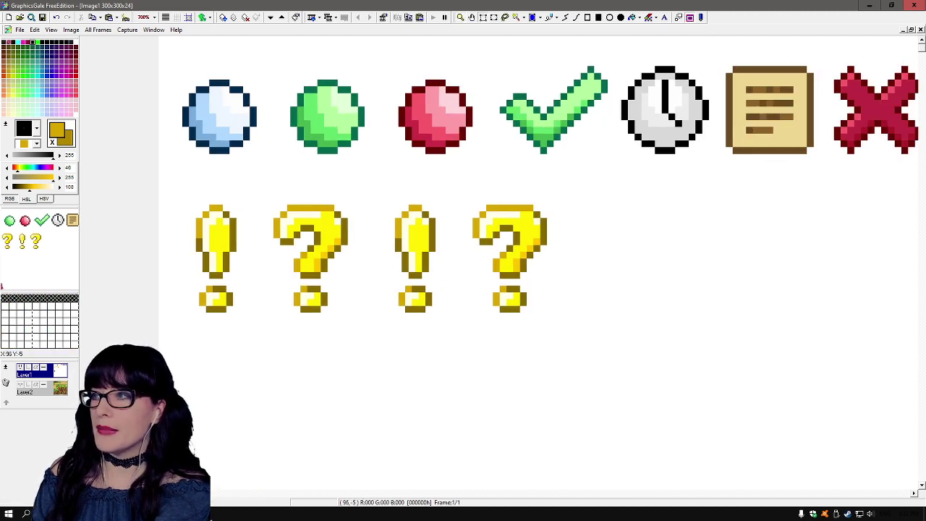
pyautogui.moveTo(490, 49); pyautogui.dragTo(611, 167)
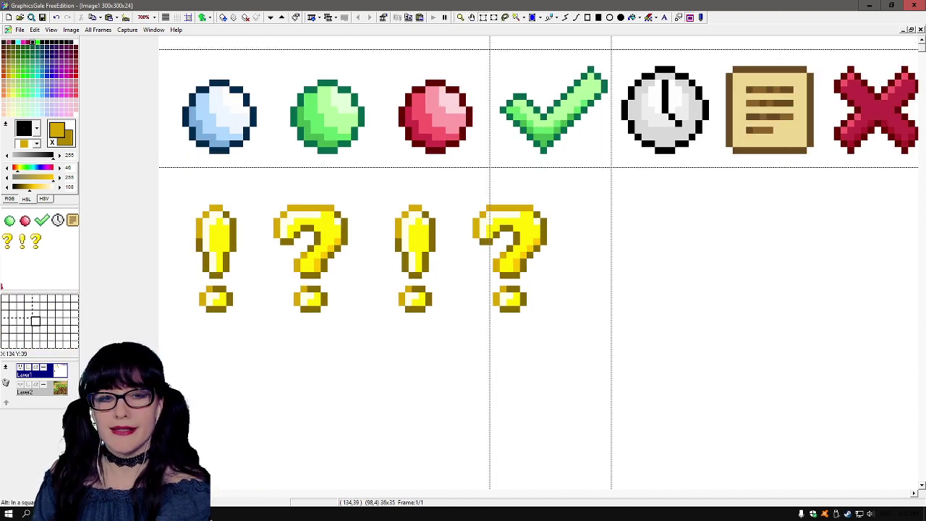
pyautogui.click(597, 161)
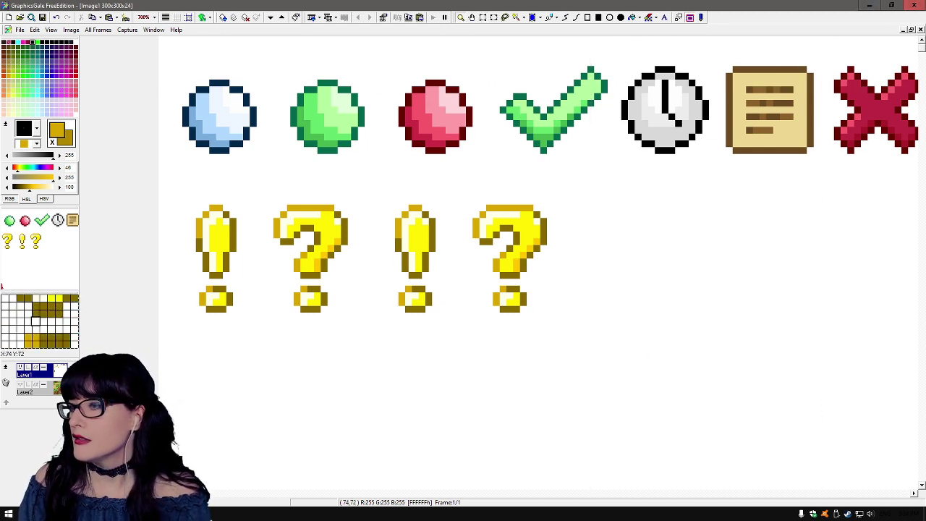
# - Fill the bodies of the copied exclamation and question marks with the light blue sampled from the blue orb
pyautogui.scroll(1, 239, 217)
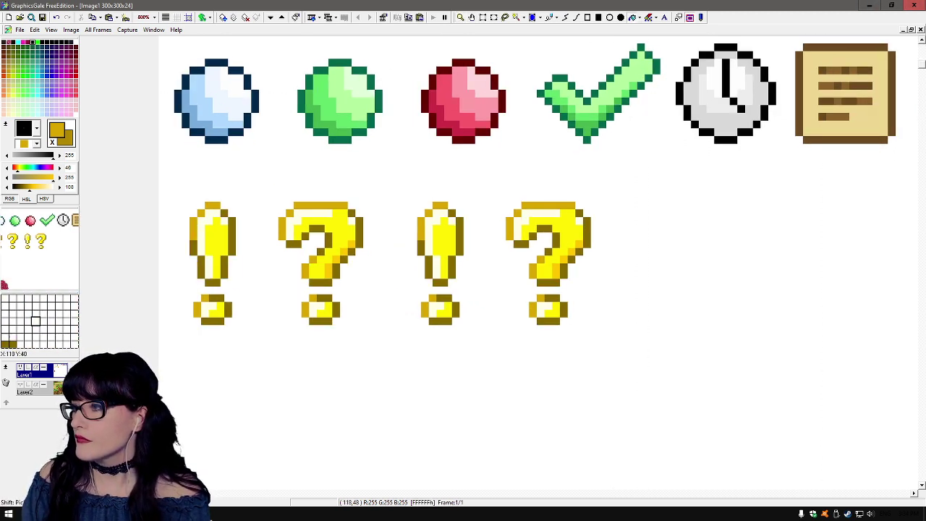
pyautogui.scroll(1, 535, 260)
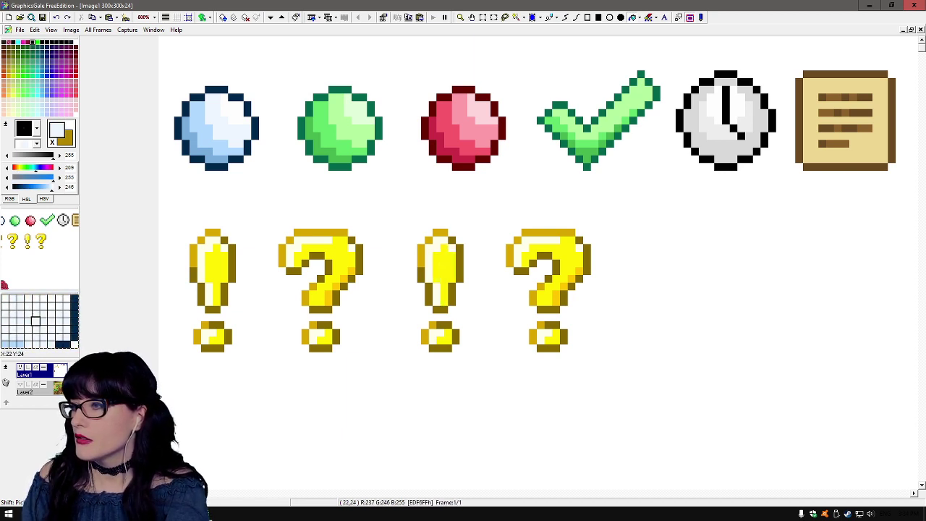
pyautogui.keyDown('shift'); pyautogui.rightClick(206, 141); pyautogui.keyUp('shift')
pyautogui.rightClick(442, 275)
pyautogui.rightClick(550, 250)
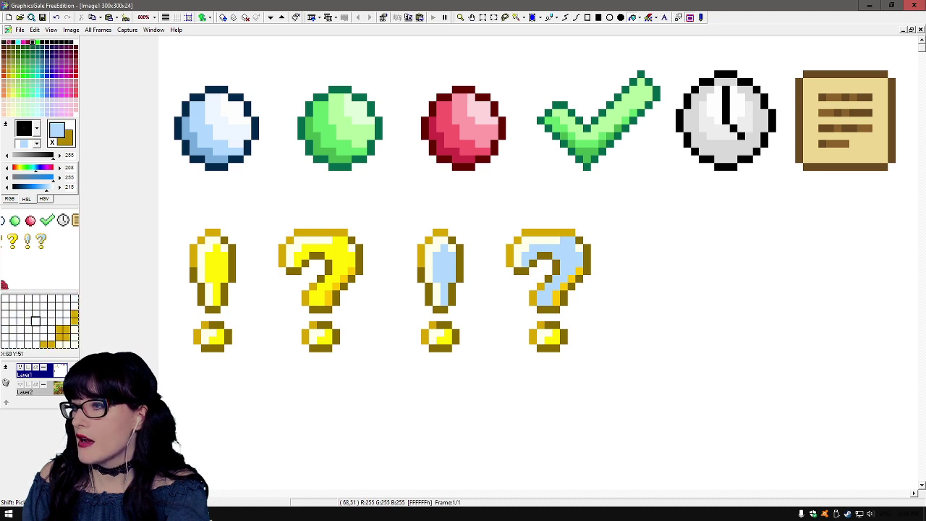
pyautogui.rightClick(421, 256)
pyautogui.rightClick(428, 240)
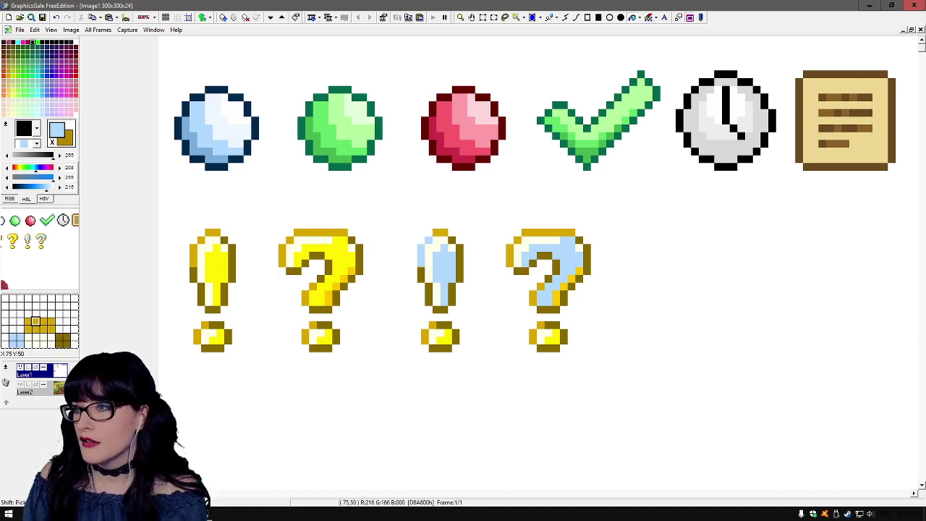
pyautogui.hotkey('ctrl', 'z')
pyautogui.hotkey('ctrl', 'z')
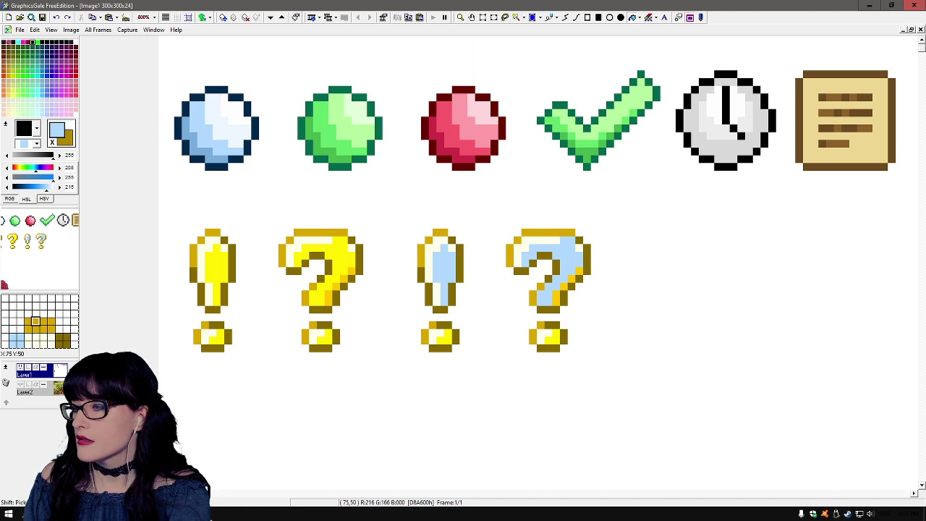
pyautogui.hotkey('ctrl', 'z')
pyautogui.hotkey('ctrl', 'z')
pyautogui.hotkey('ctrl', 'y')
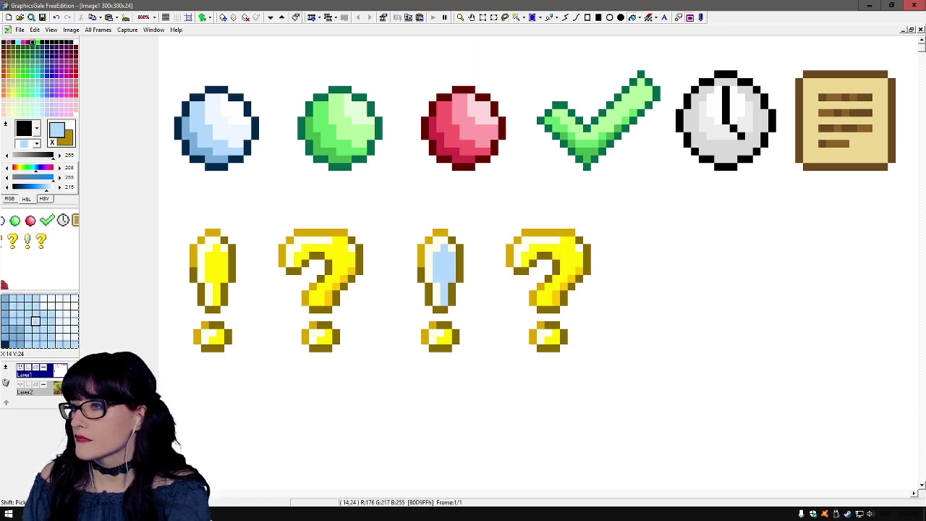
pyautogui.rightClick(447, 254)
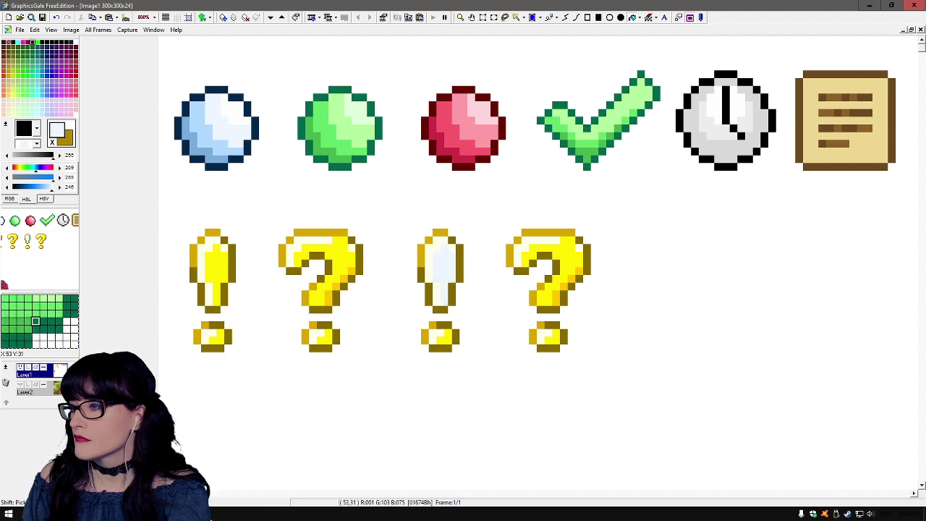
pyautogui.hotkey('ctrl', 'z')
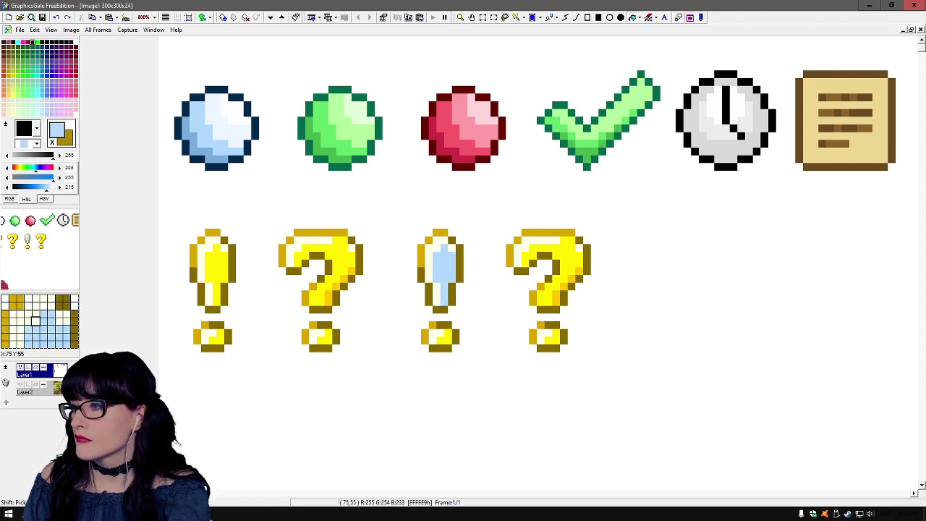
# - Fill the copied question mark's body and the dots of both copied marks with the orb's light blue B0D9FF
pyautogui.rightClick(560, 249)
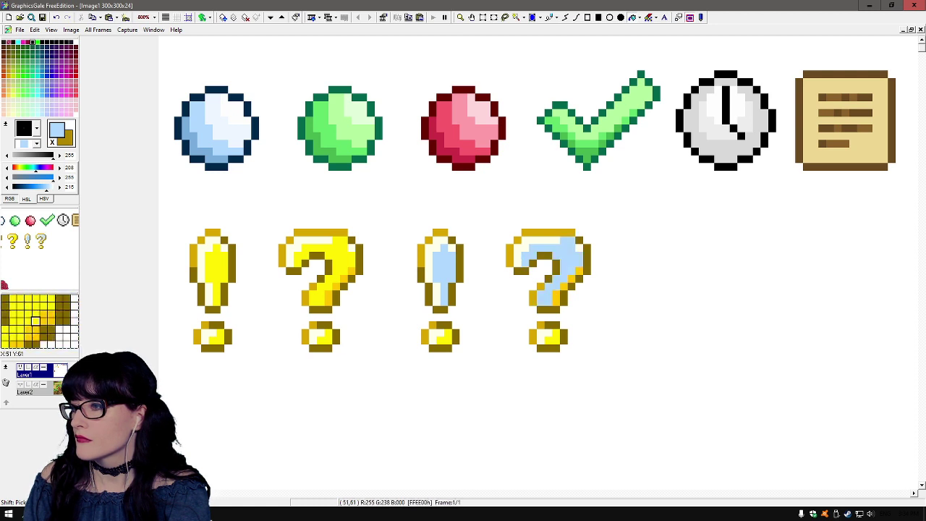
pyautogui.rightClick(333, 249)
pyautogui.hotkey('ctrl', 'z')
pyautogui.rightClick(443, 335)
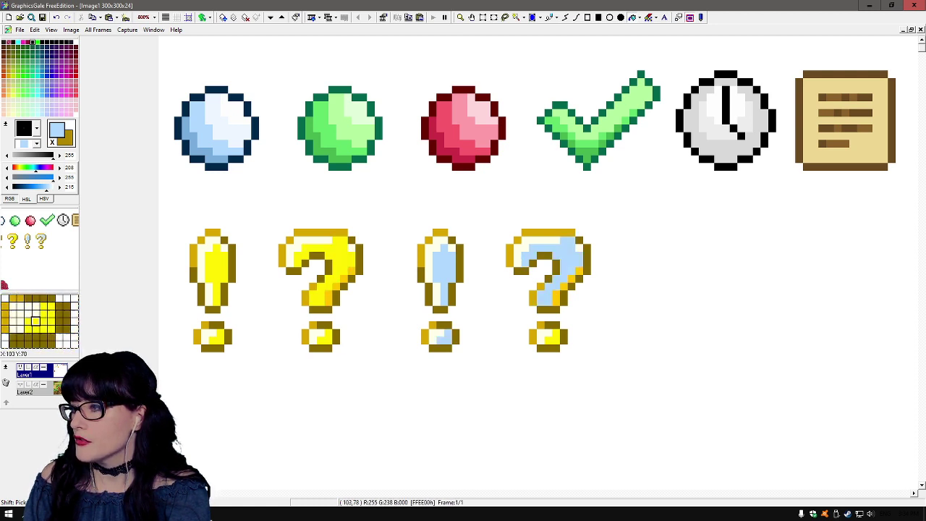
pyautogui.rightClick(551, 335)
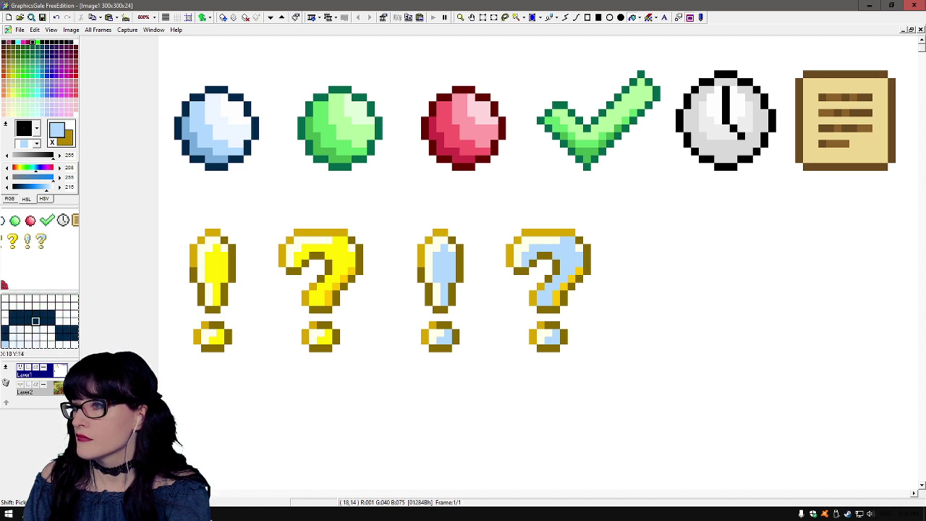
# - Replace the dark brown outline of the copied exclamation mark with the navy 01284B sampled from the blue orb's outline
pyautogui.keyDown('shift'); pyautogui.rightClick(254, 130); pyautogui.keyUp('shift')
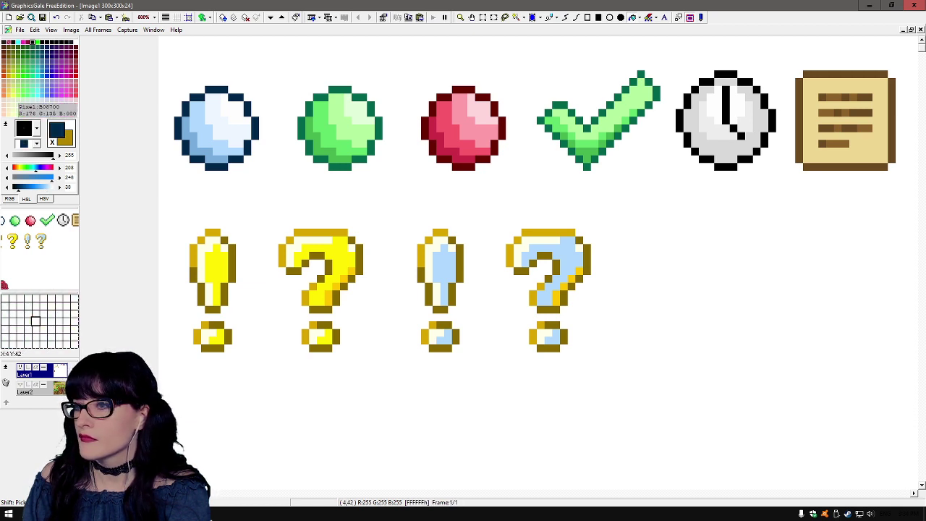
pyautogui.keyDown('shift'); pyautogui.rightClick(426, 289); pyautogui.keyUp('shift')
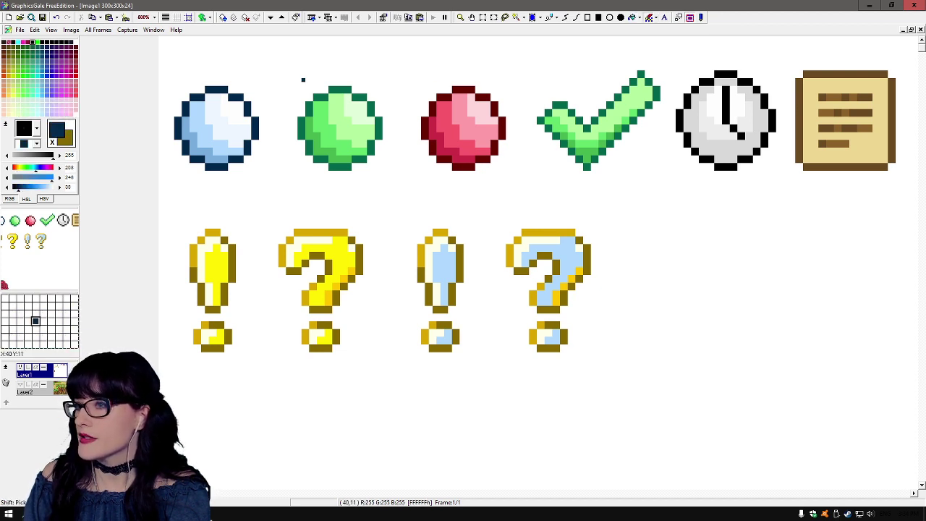
pyautogui.click(36, 129)
pyautogui.click(28, 177)
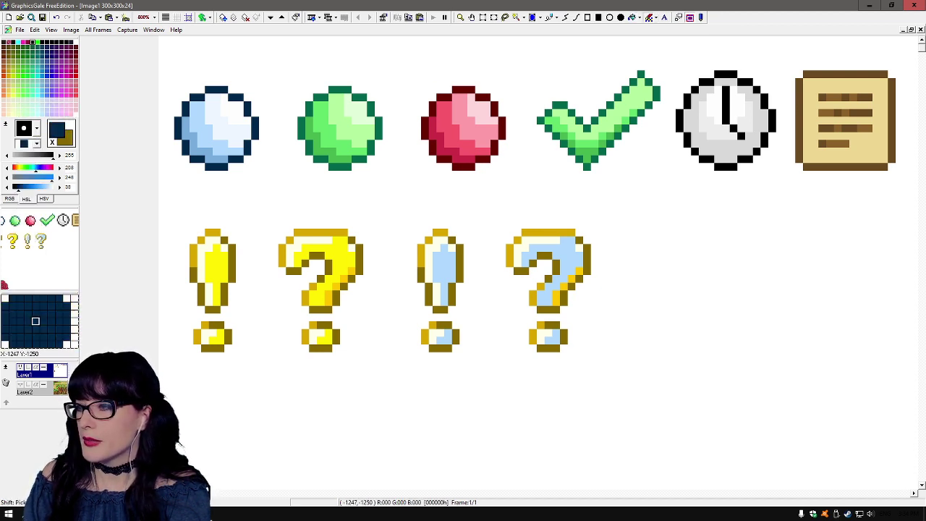
pyautogui.moveTo(456, 238)
pyautogui.mouseDown()
pyautogui.moveTo(453, 340)
pyautogui.moveTo(432, 350)
pyautogui.mouseUp()
pyautogui.moveTo(419, 268); pyautogui.dragTo(421, 318)
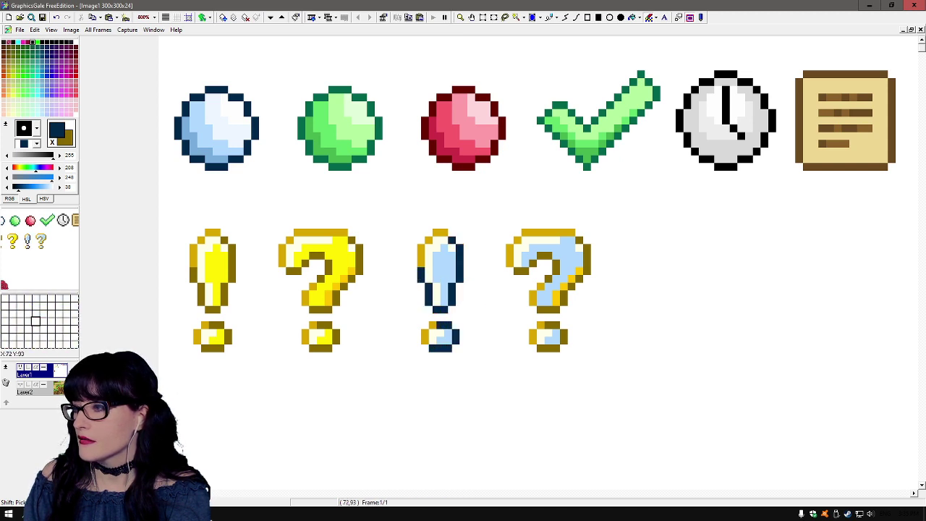
# - Recolor the dark brown outline pixels of the copied question mark and its dot to the same navy
pyautogui.moveTo(517, 265); pyautogui.dragTo(535, 272)
pyautogui.moveTo(543, 288); pyautogui.dragTo(555, 349)
pyautogui.click(548, 256)
pyautogui.moveTo(576, 287); pyautogui.dragTo(587, 246)
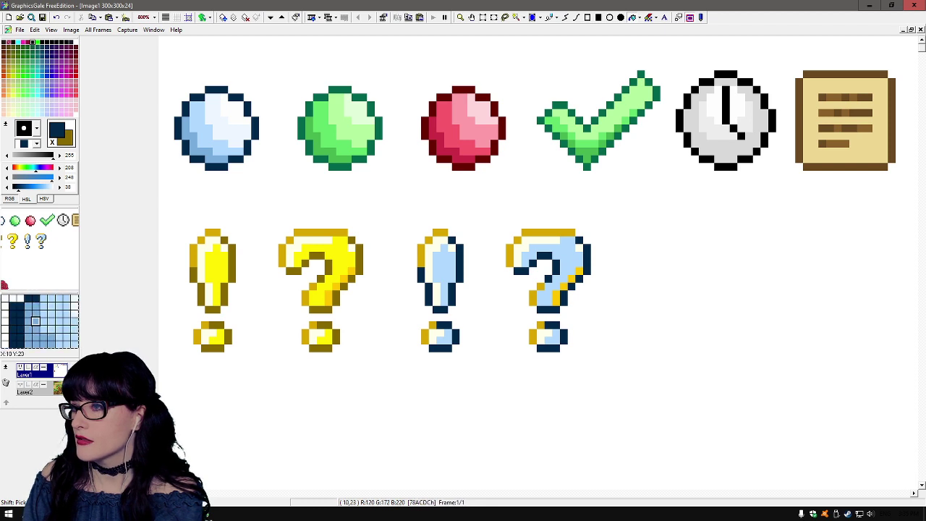
# - Recolor the remaining golden outline and shading pixels of both copied marks to the orb's mid blue 78ACDC
pyautogui.keyDown('shift'); pyautogui.click(437, 260); pyautogui.keyUp('shift')
pyautogui.click(440, 232)
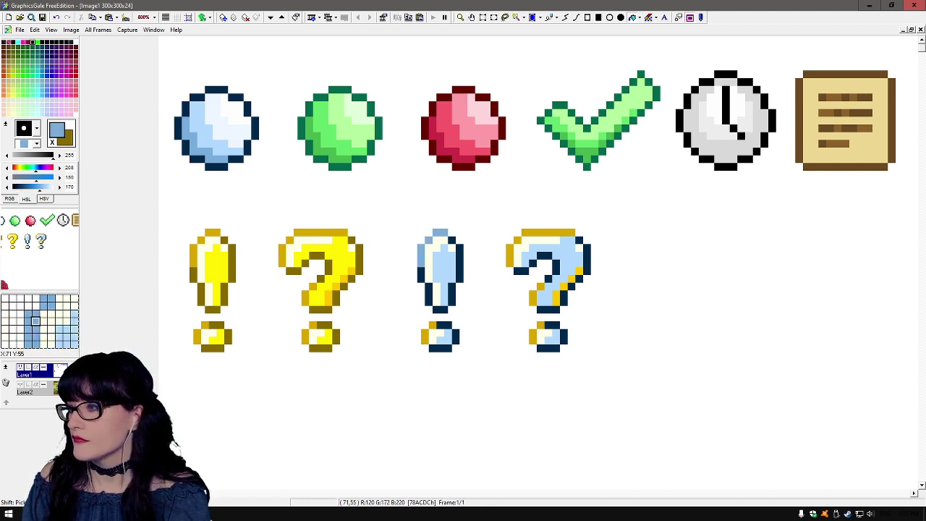
pyautogui.click(531, 232)
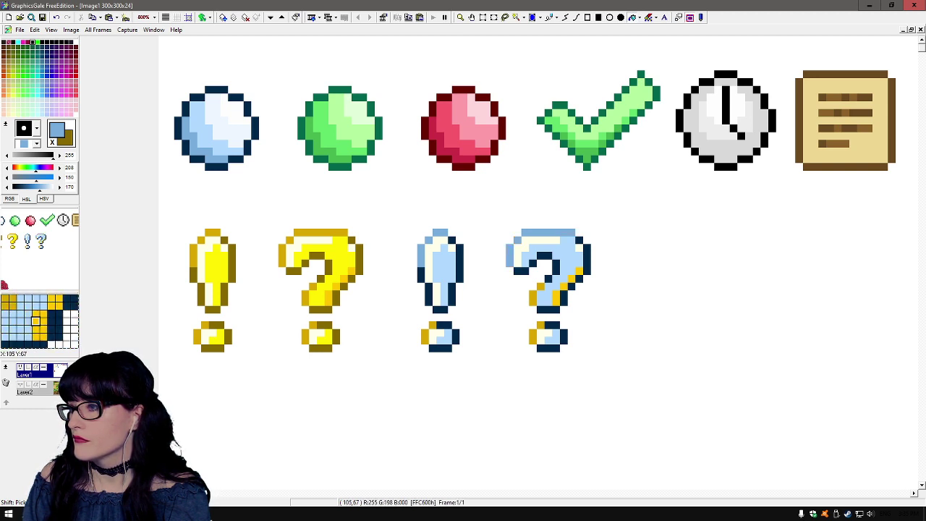
pyautogui.moveTo(553, 298); pyautogui.dragTo(578, 271)
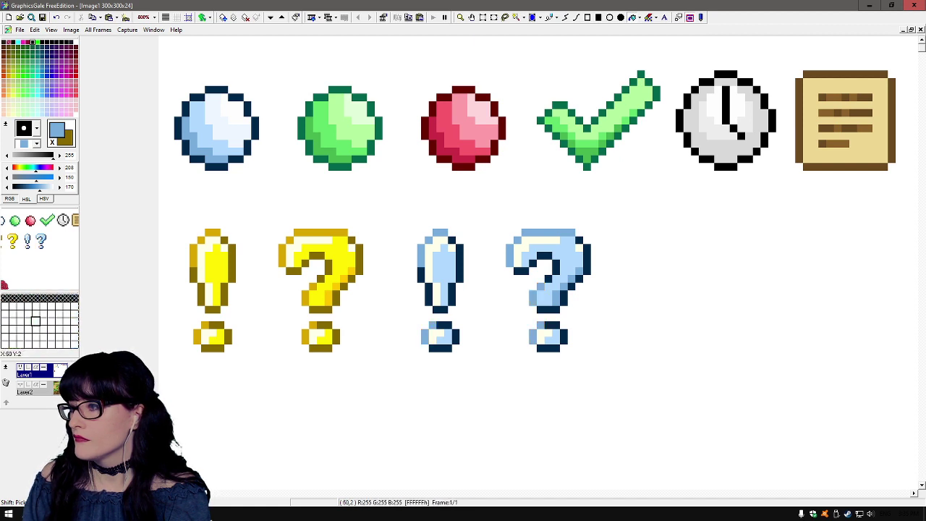
# - Copy a rectangular selection around the blue exclamation and question marks, and switch to IconSet.png in Photoshop
pyautogui.click(460, 17)
pyautogui.scroll(-6, 539, 256)
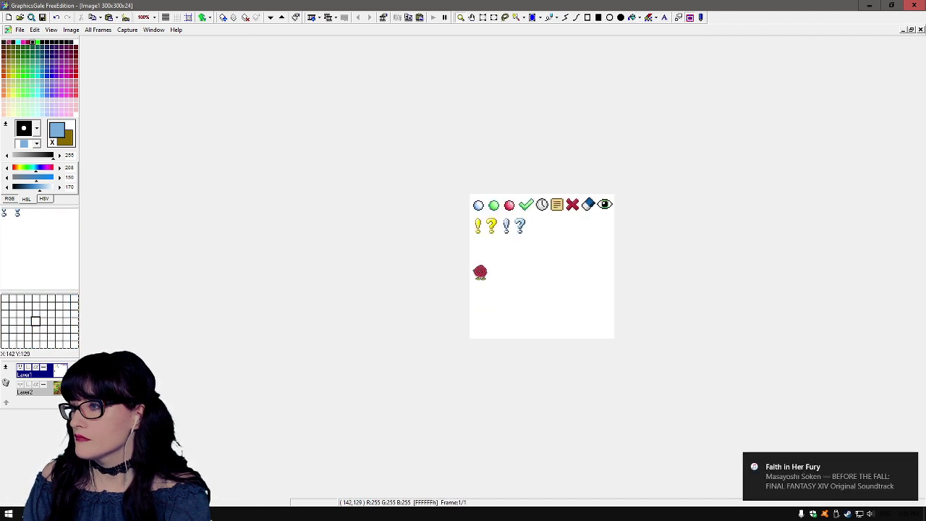
pyautogui.scroll(3, 579, 272)
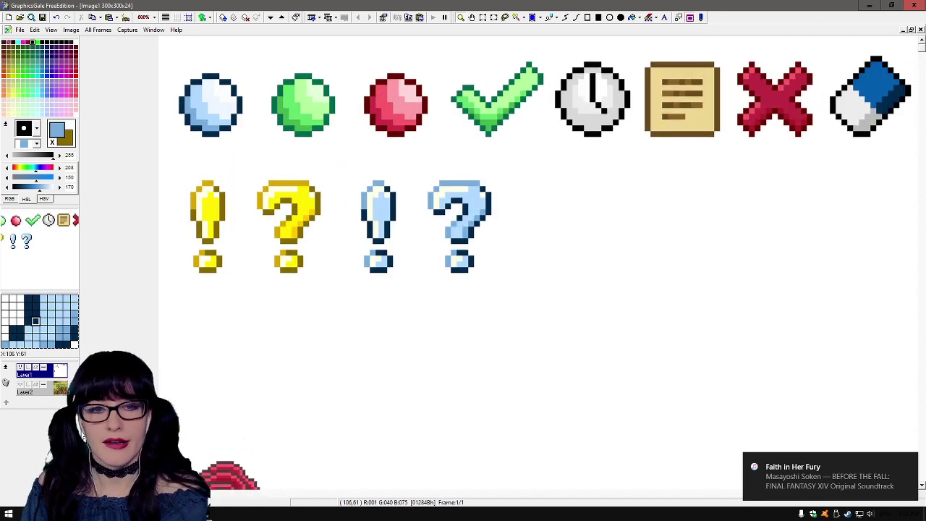
pyautogui.scroll(-1, 506, 109)
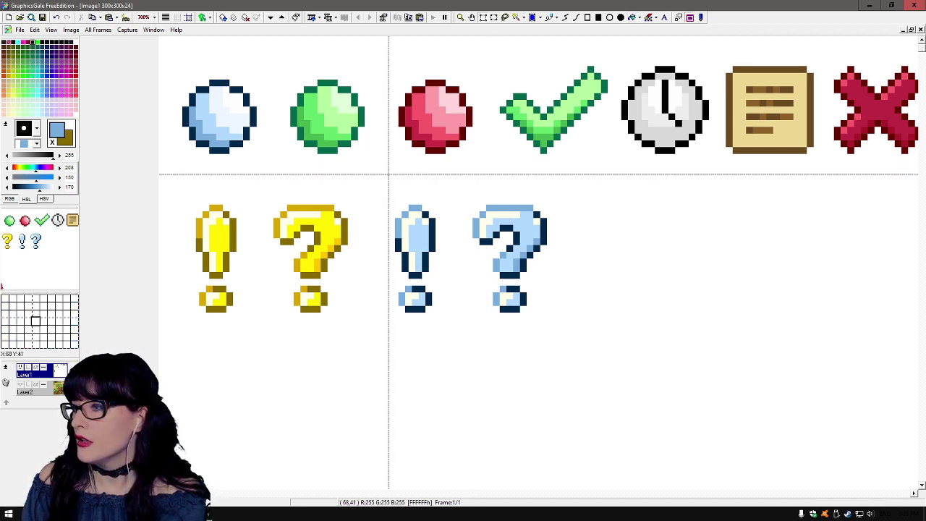
pyautogui.moveTo(388, 174); pyautogui.dragTo(564, 315)
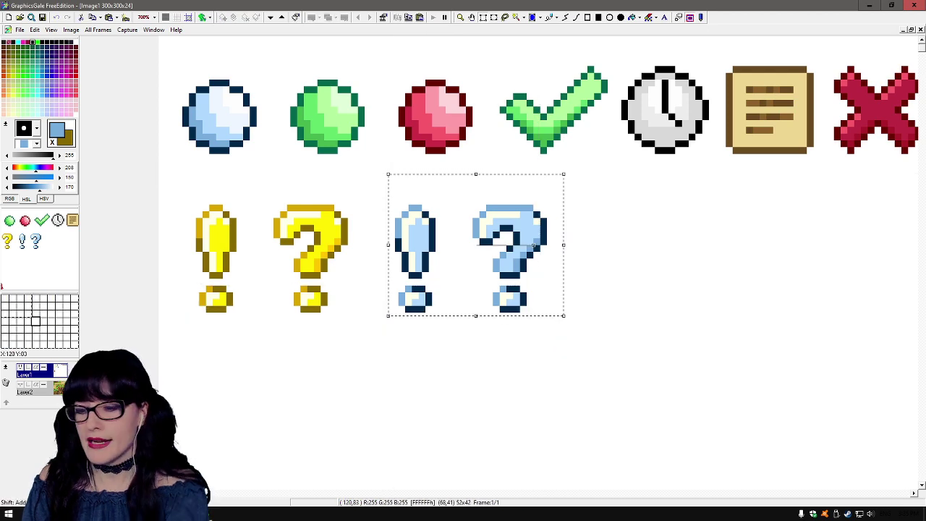
pyautogui.hotkey('alt', 'Tab')
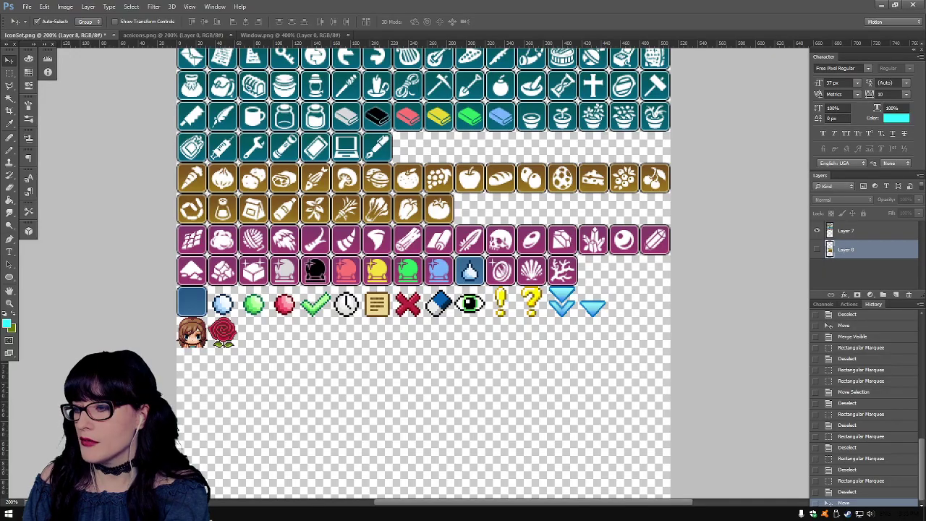
# - Move the double and single blue arrow icons on Layer 7 two slots to the right, and clear the selection
pyautogui.press('z')
pyautogui.click(566, 315)
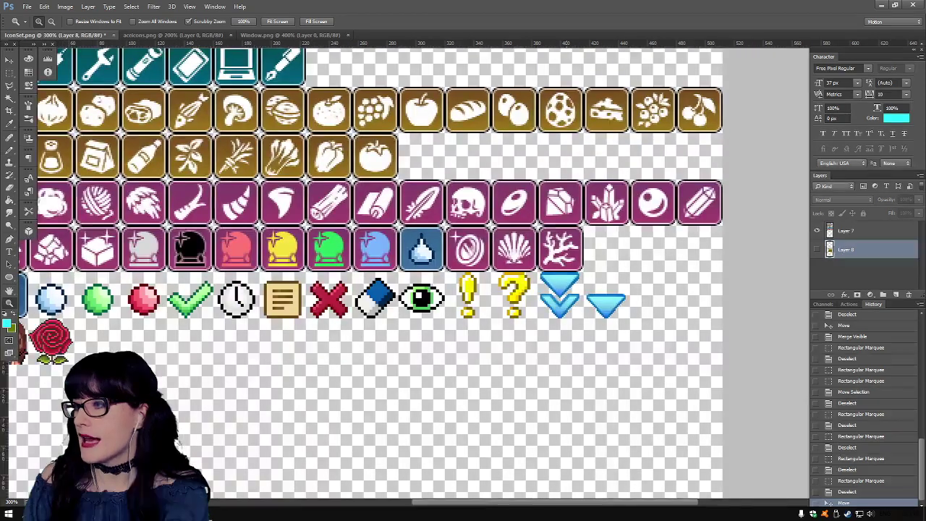
pyautogui.click(565, 314)
pyautogui.press('m')
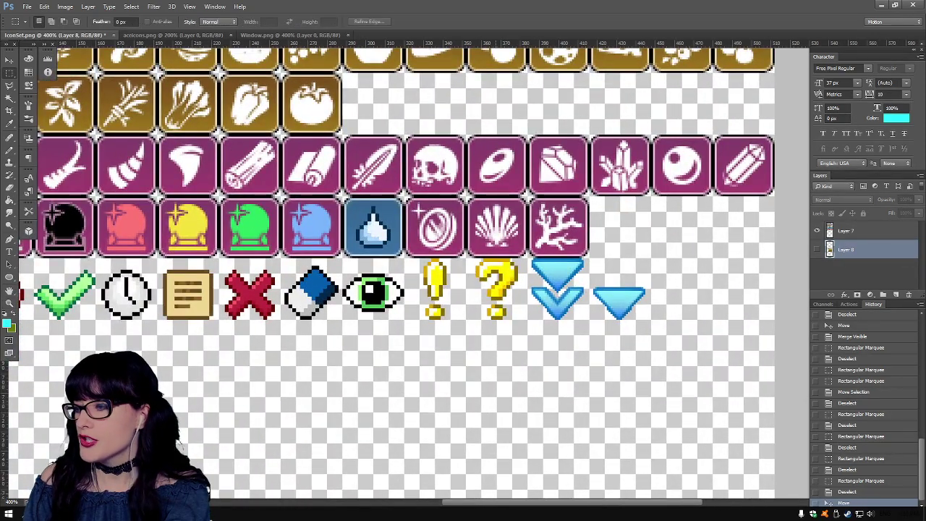
pyautogui.moveTo(463, 289); pyautogui.dragTo(358, 290)
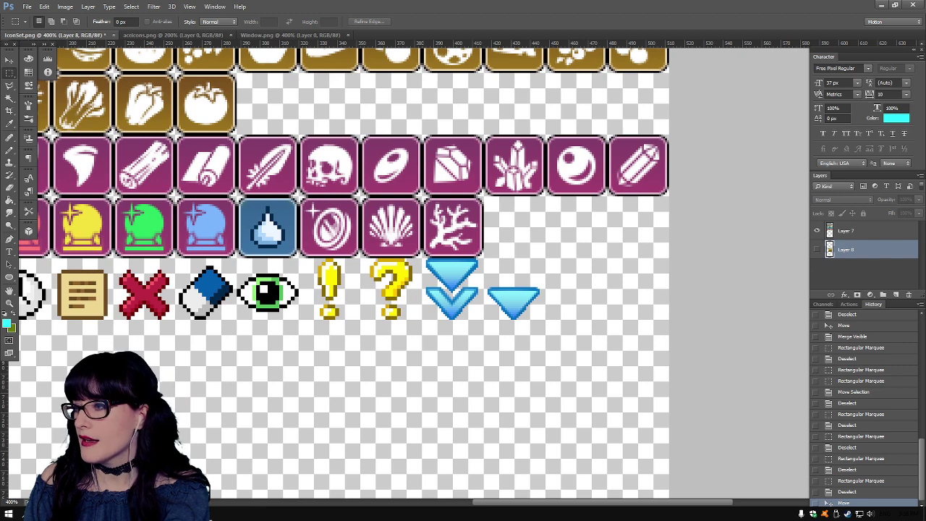
pyautogui.click(846, 230)
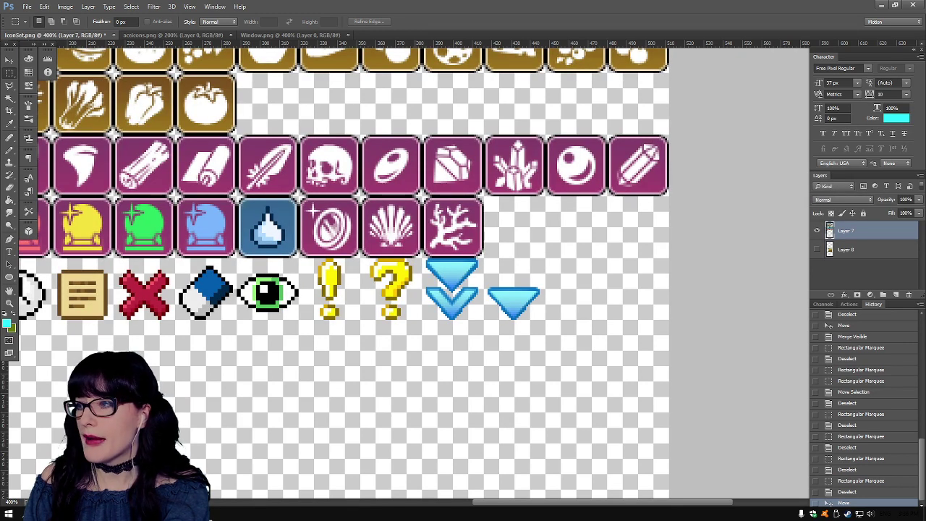
pyautogui.moveTo(414, 259); pyautogui.dragTo(632, 381)
pyautogui.press('Up')
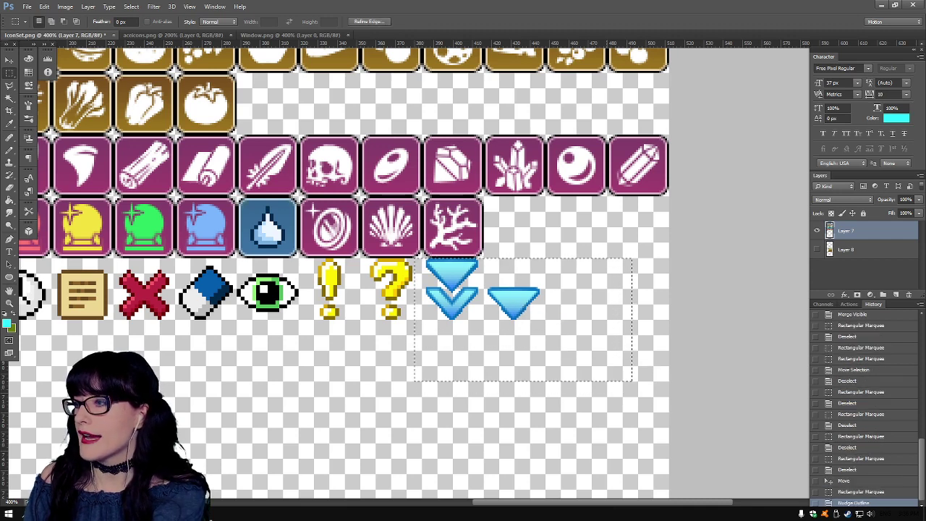
pyautogui.press('v')
pyautogui.moveTo(471, 286); pyautogui.dragTo(596, 281)
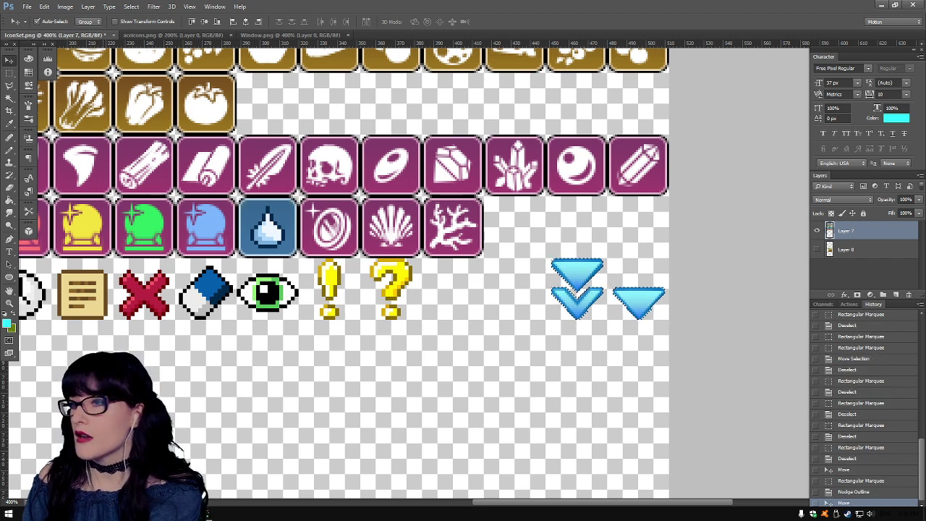
pyautogui.press('m')
pyautogui.hotkey('ctrl', 'd')
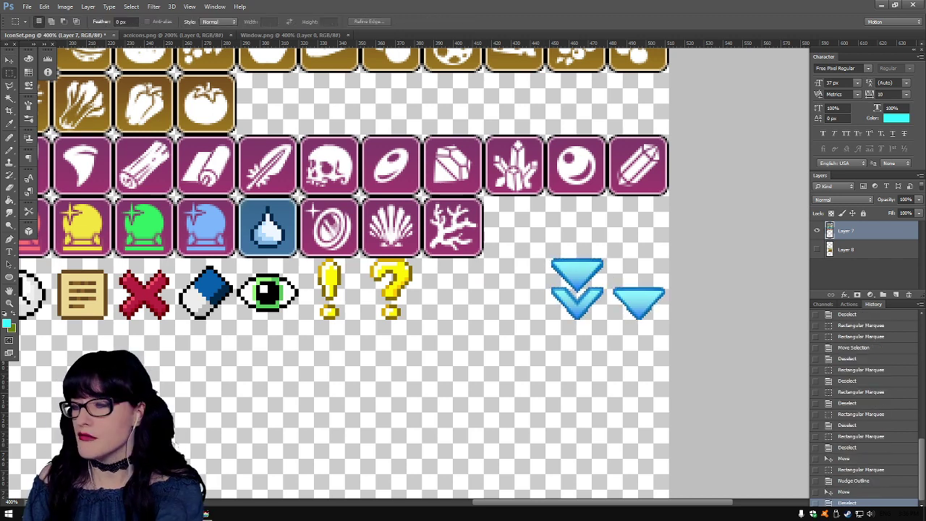
# - Paste the blue exclamation and question marks and delete the white background around them
pyautogui.hotkey('ctrl', 'v')
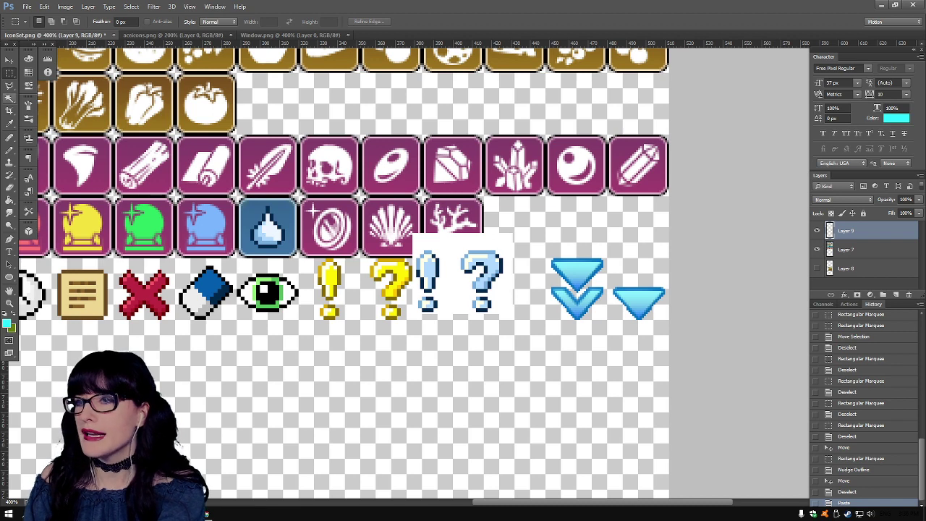
pyautogui.press('w')
pyautogui.click(499, 242)
pyautogui.press('Delete')
pyautogui.hotkey('ctrl', 'd')
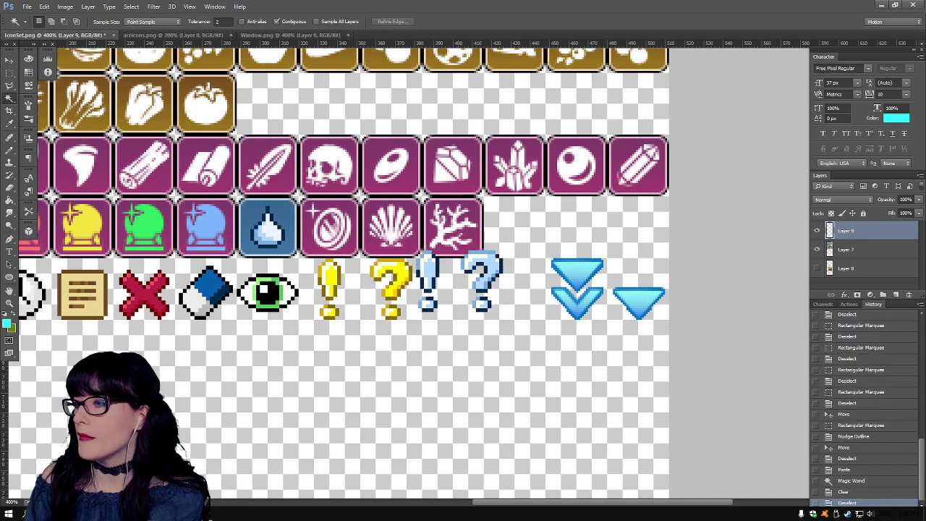
# - Move the pasted blue marks into the gap between the yellow question mark and the arrows, level with the icon row
pyautogui.press('v')
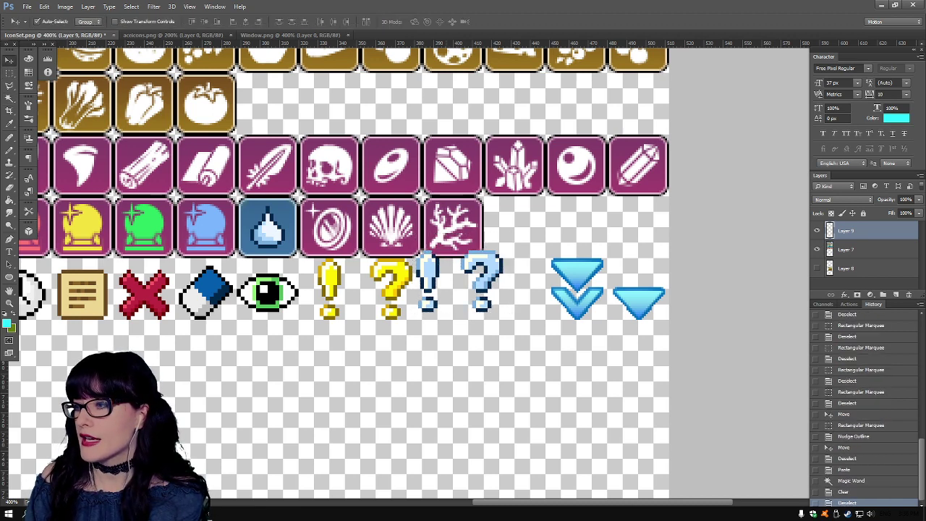
pyautogui.moveTo(456, 282); pyautogui.dragTo(472, 291)
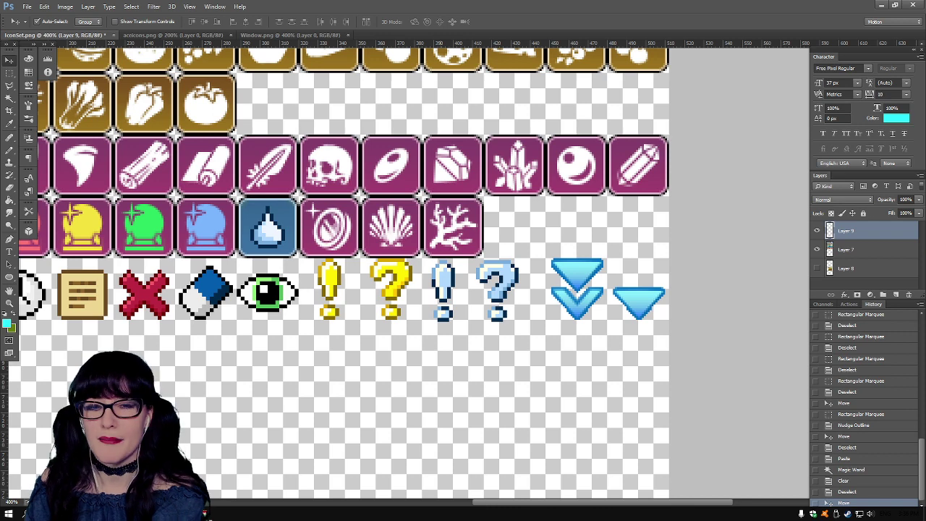
# - Nudge the blue exclamation and question marks a few pixels right, toward the centre of their icon slots
pyautogui.press('Right')
pyautogui.press('Right')
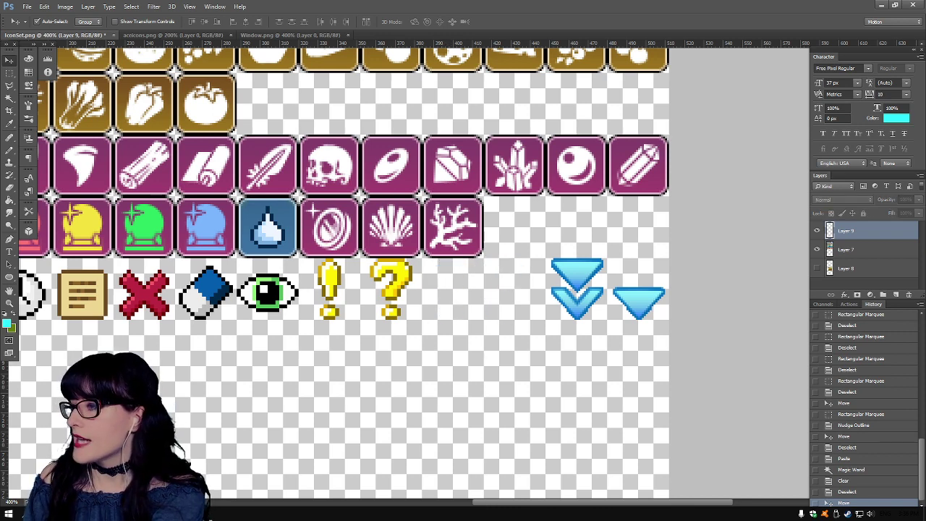
pyautogui.press('Left')
pyautogui.press('Right')
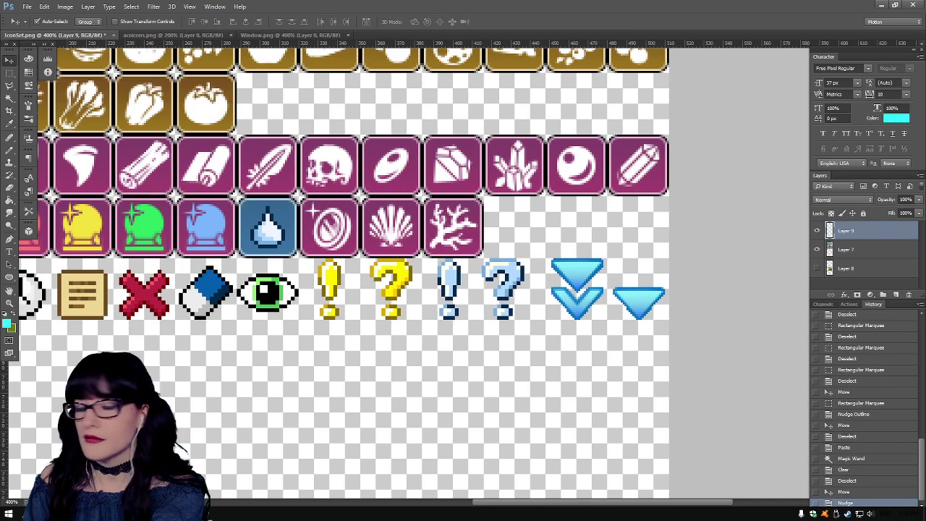
# - Examine the icon sheet from the white exclamation mark in the first row down to the row containing the blue marks
pyautogui.scroll(5, 344, 272)
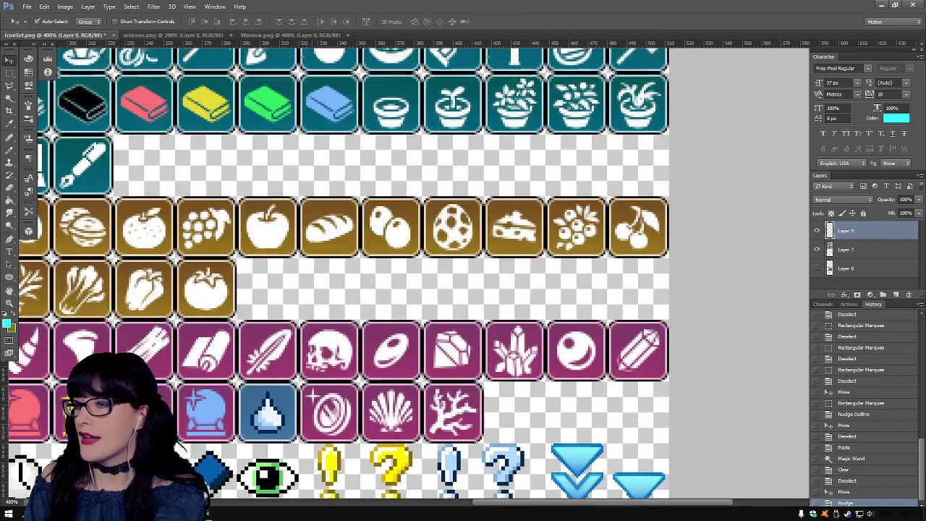
pyautogui.press('z')
pyautogui.hotkey('ctrl', '-')
pyautogui.hotkey('ctrl', '-')
pyautogui.hotkey('ctrl', '-')
pyautogui.hotkey('ctrl', '-')
pyautogui.hotkey('ctrl', '-')
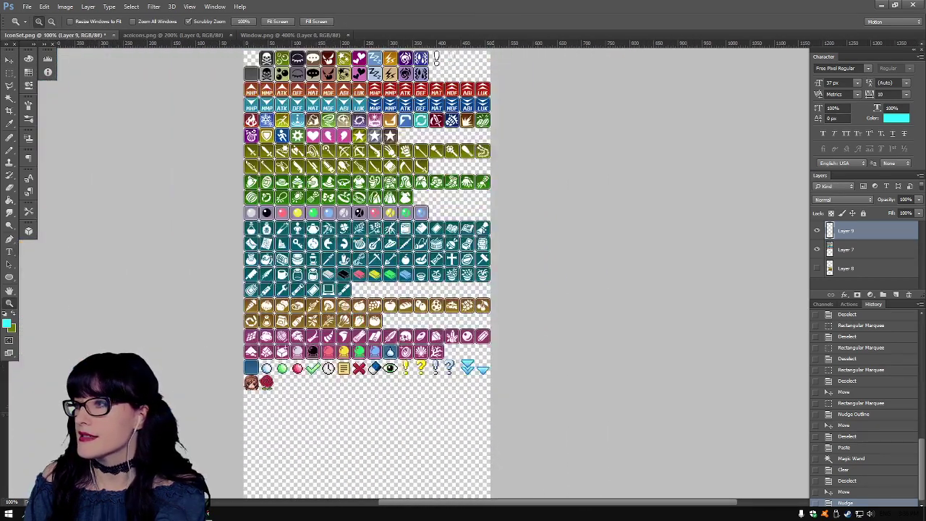
pyautogui.scroll(2, 246, 246)
pyautogui.hotkey('ctrl', '+')
pyautogui.hotkey('ctrl', '+')
pyautogui.moveTo(430, 114); pyautogui.dragTo(535, 114)
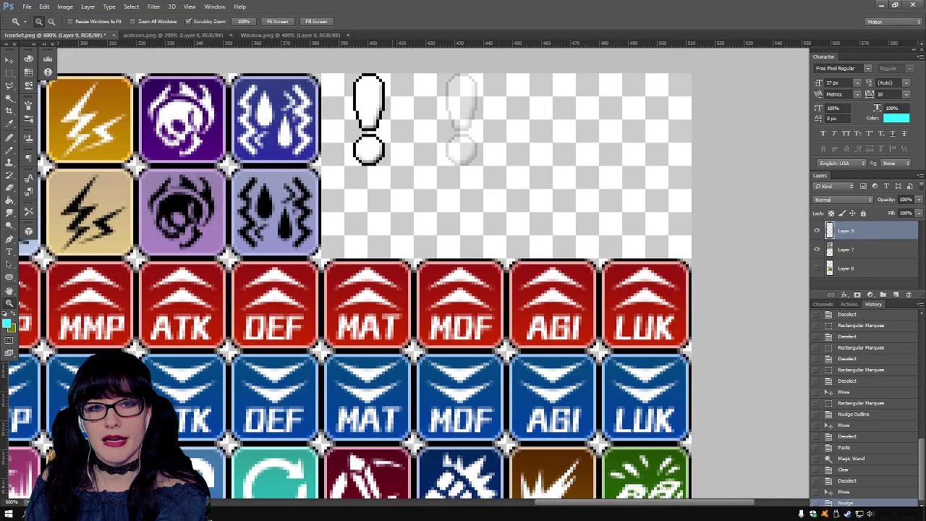
pyautogui.moveTo(369, 115); pyautogui.dragTo(271, 116)
pyautogui.hotkey('ctrl', '-')
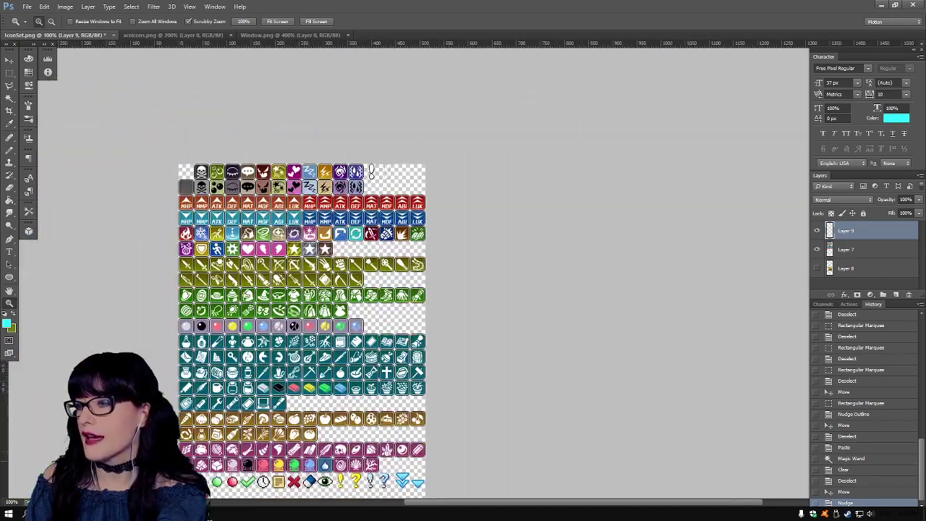
pyautogui.hotkey('ctrl', '+')
pyautogui.scroll(-2, 383, 275)
pyautogui.hotkey('ctrl', '+')
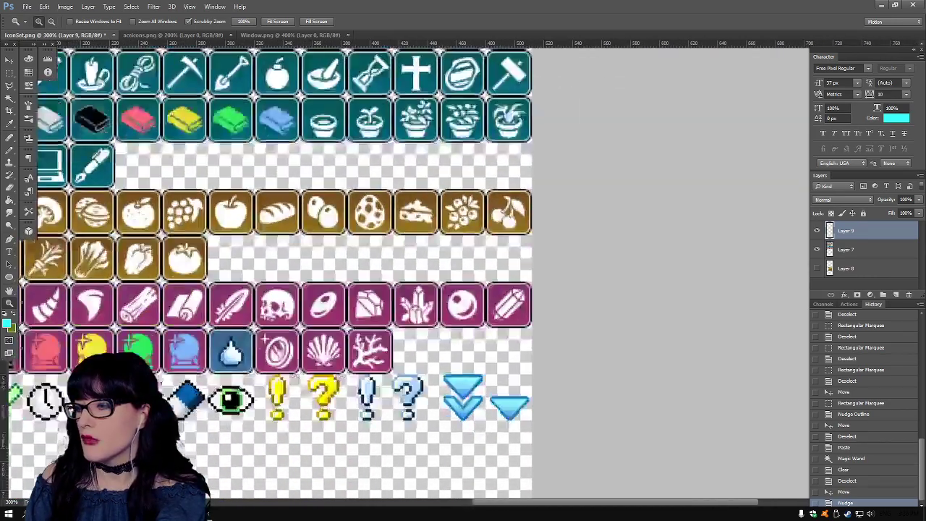
pyautogui.hscroll(-6, 405, 275)
pyautogui.scroll(-1, 405, 275)
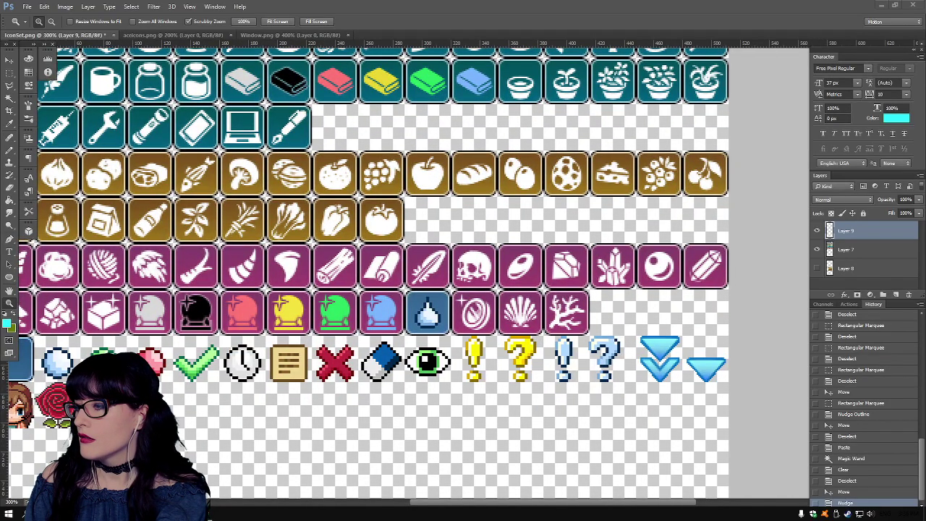
pyautogui.hscroll(4, 405, 275)
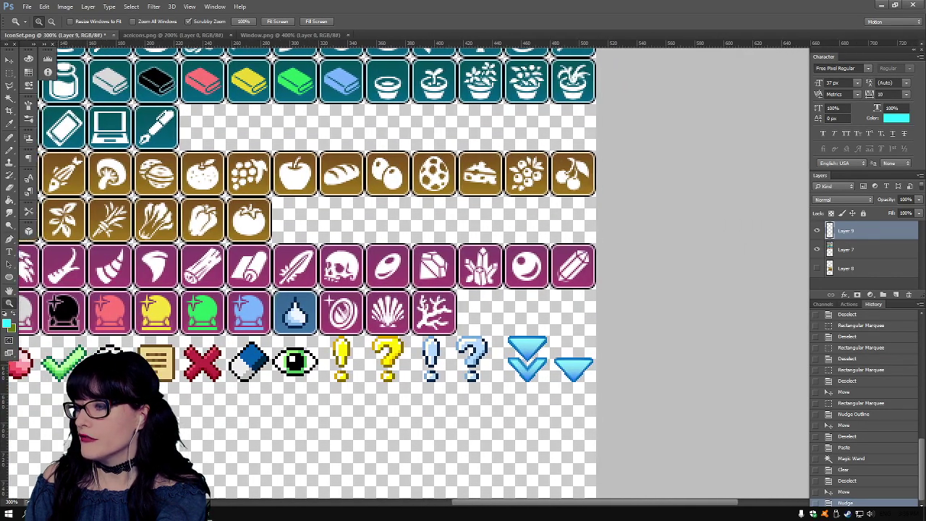
pyautogui.scroll(-1, 405, 275)
pyautogui.keyDown('alt'); pyautogui.scroll(1, 405, 275); pyautogui.keyUp('alt')
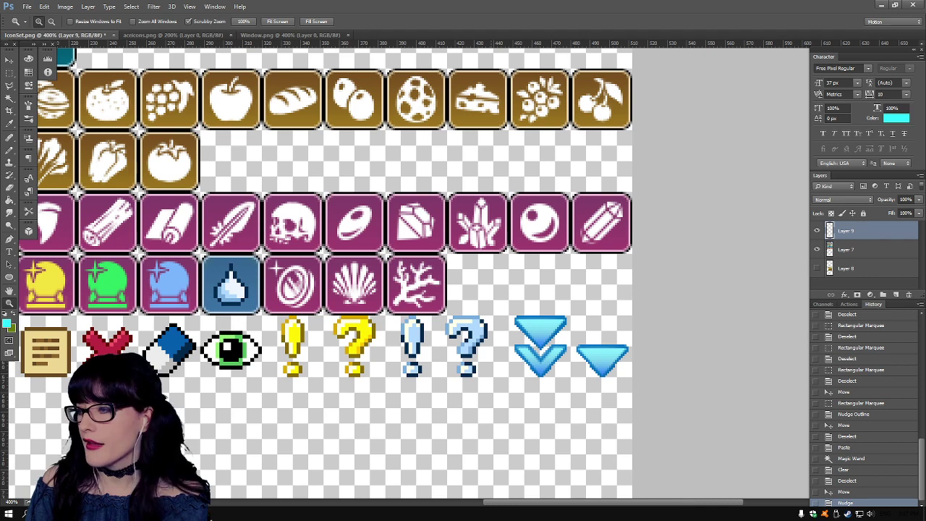
# - Frame the blue marks with a rectangular selection to check their slots, clear it, and nudge both marks slightly right
pyautogui.click(492, 362)
pyautogui.press('m')
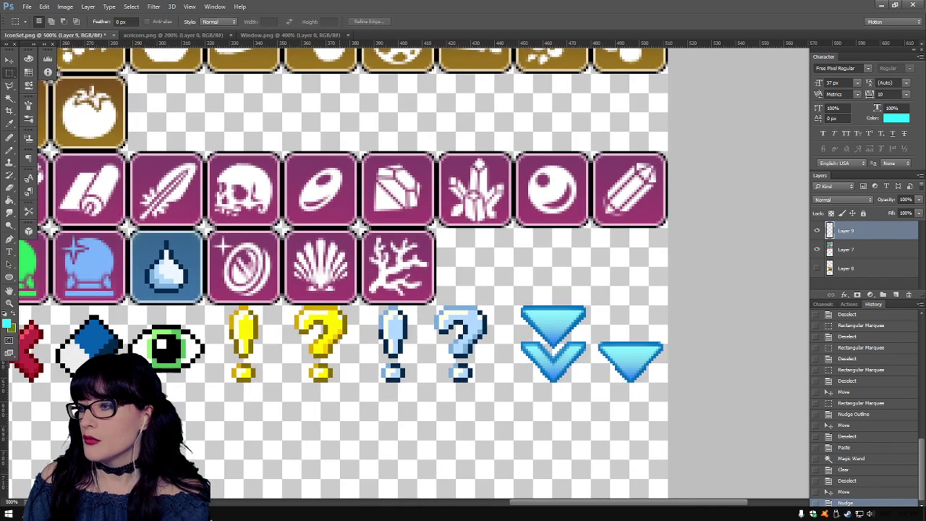
pyautogui.moveTo(358, 304); pyautogui.dragTo(509, 432)
pyautogui.press('Down')
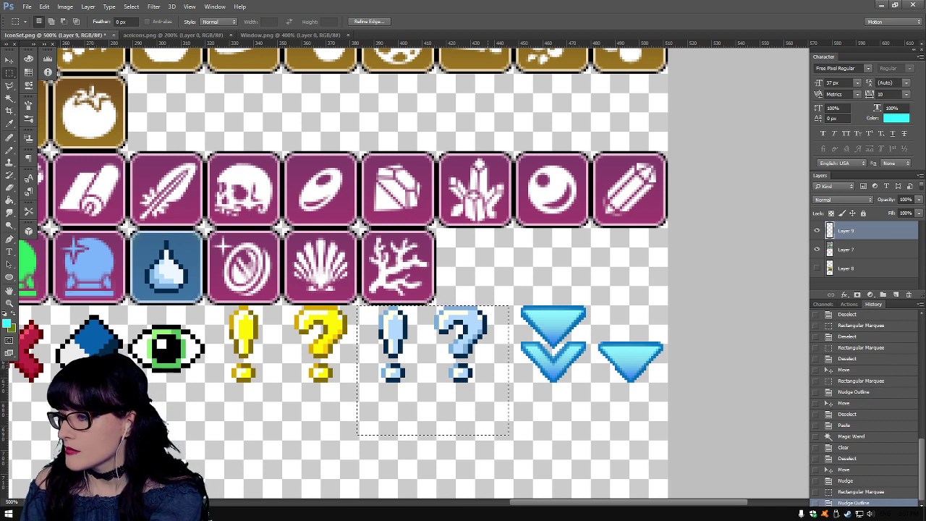
pyautogui.hotkey('ctrl', 'd')
pyautogui.press('v')
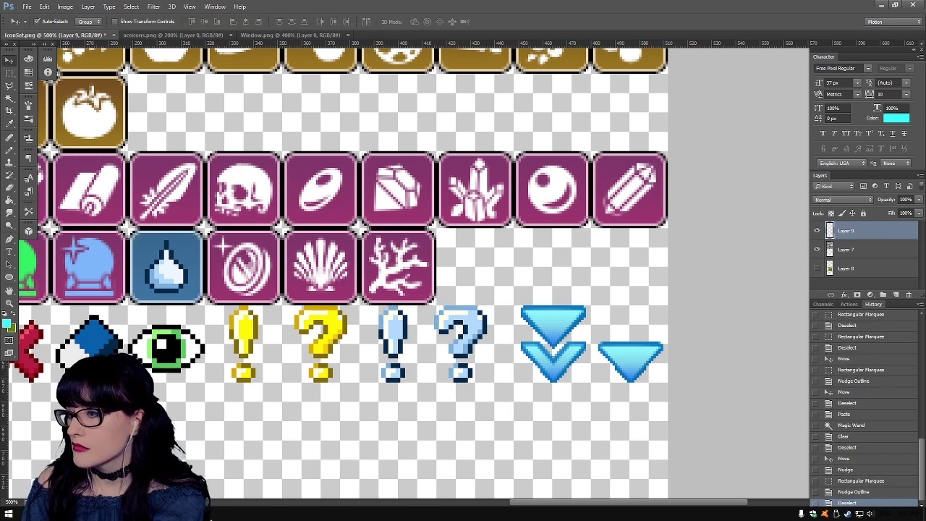
pyautogui.press('Right')
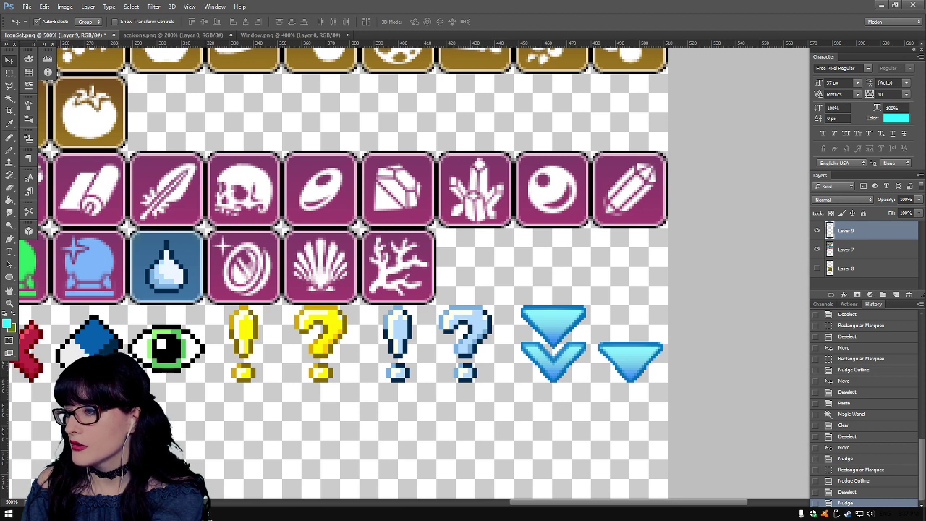
# - Select only the blue question mark, nudge it right to centre it in its slot, and clear the selection
pyautogui.click(9, 72)
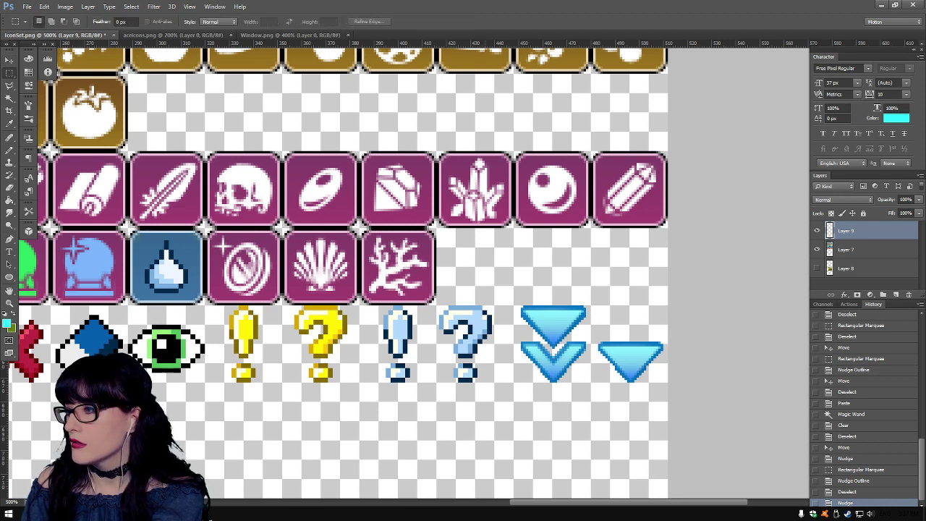
pyautogui.moveTo(435, 306); pyautogui.dragTo(512, 414)
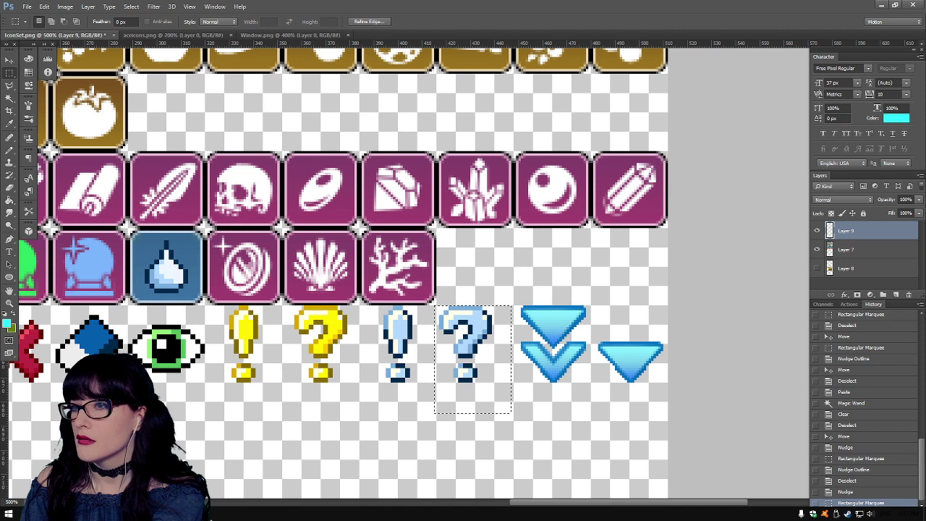
pyautogui.press('v')
pyautogui.press('Right')
pyautogui.press('Right')
pyautogui.press('Right')
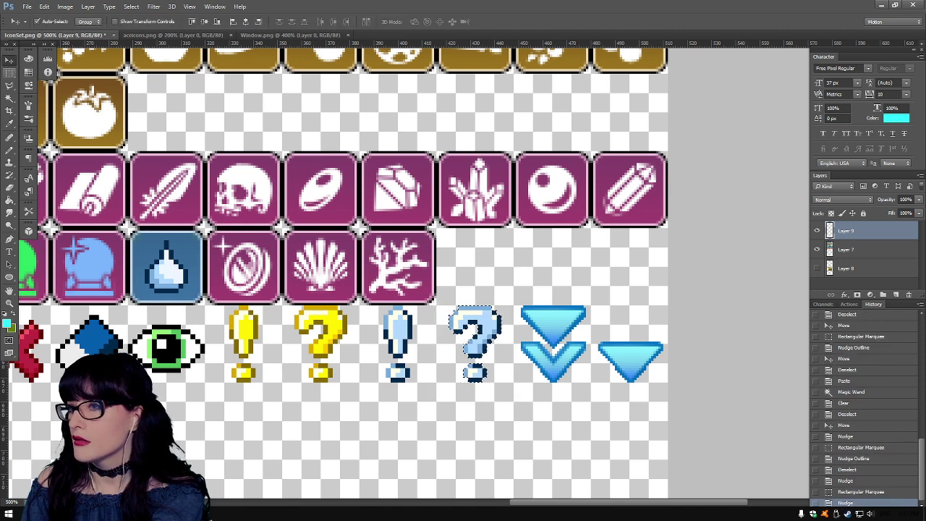
pyautogui.hotkey('ctrl', 'd')
pyautogui.press('m')
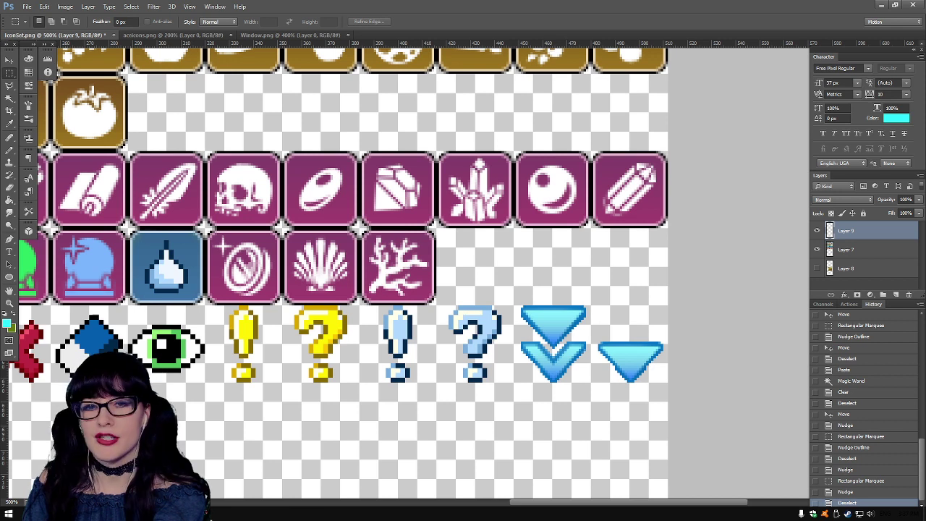
pyautogui.moveTo(515, 259); pyautogui.dragTo(681, 421)
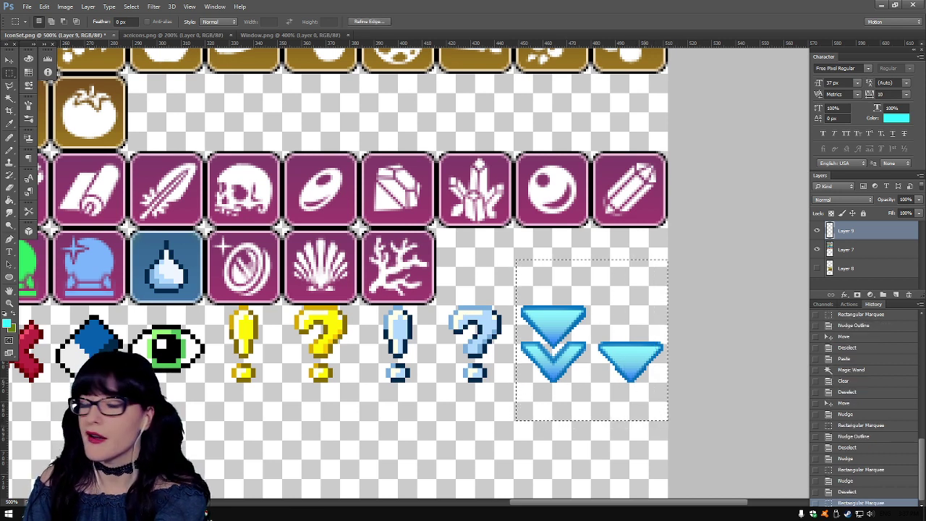
pyautogui.hotkey('ctrl', 'd')
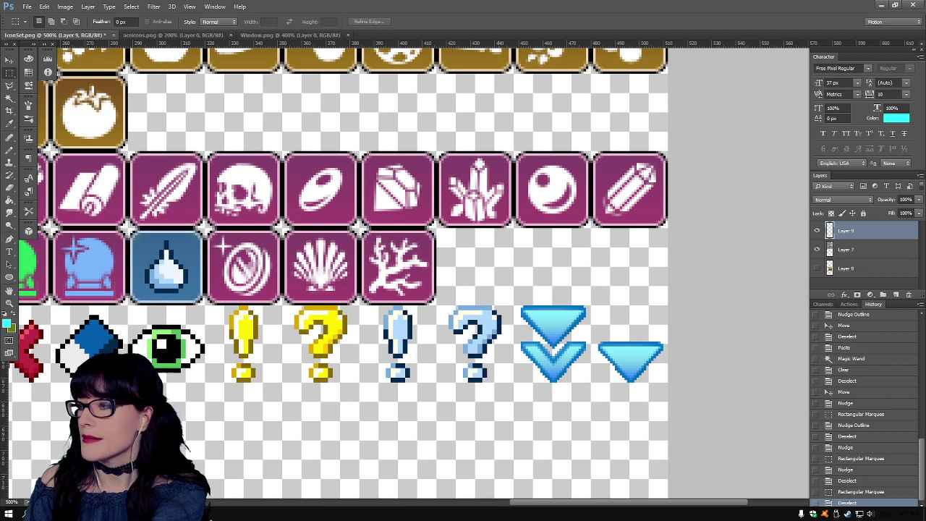
pyautogui.moveTo(504, 284); pyautogui.dragTo(683, 404)
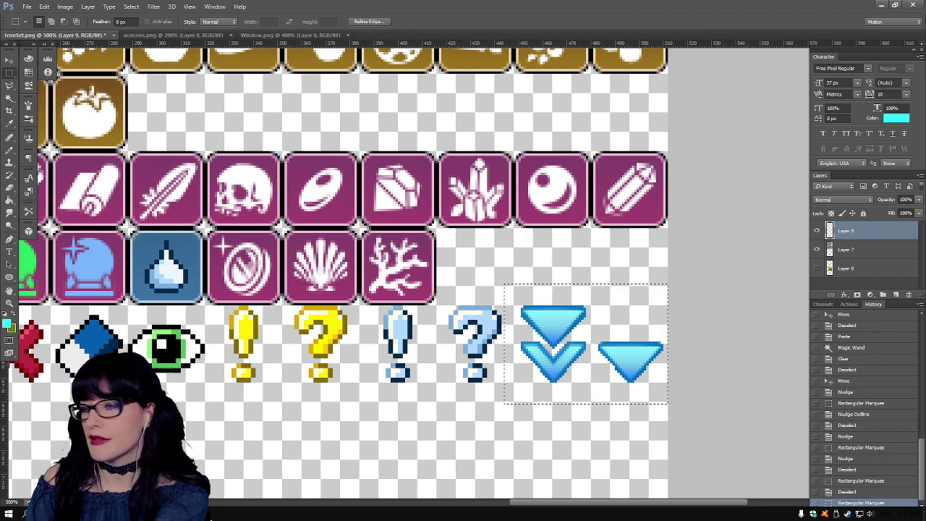
pyautogui.hotkey('ctrl', 'd')
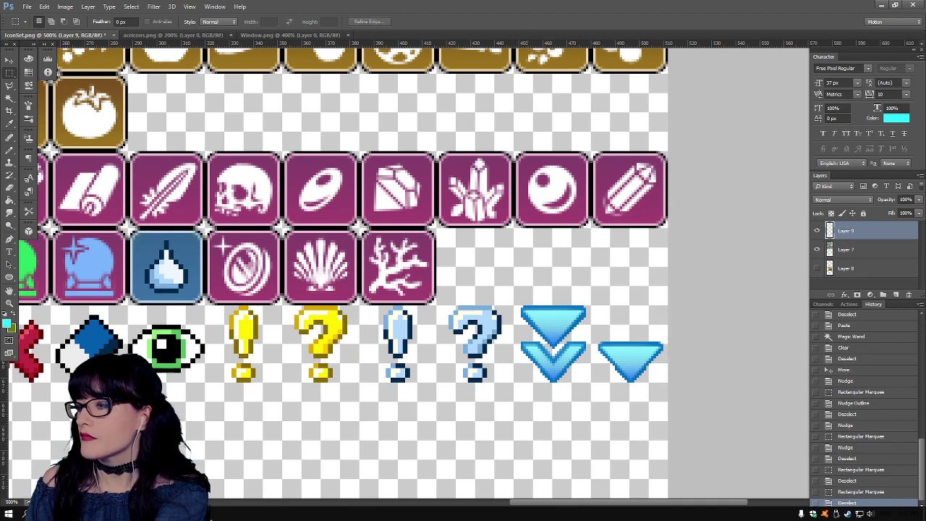
# - Review the whole icon sheet and the spacing of the yellow marks, blue marks and arrows in their row
pyautogui.press('z')
pyautogui.hotkey('ctrl', '-')
pyautogui.hotkey('ctrl', '-')
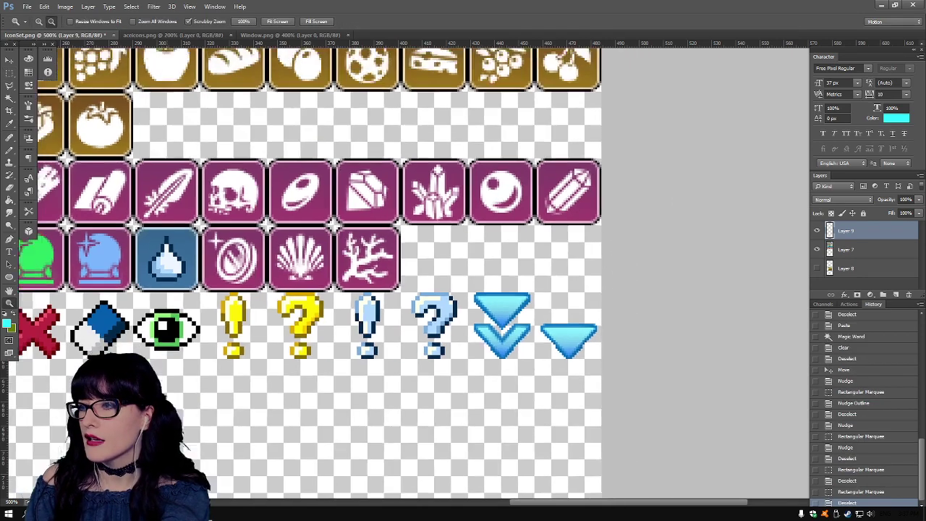
pyautogui.hotkey('ctrl', '-')
pyautogui.hotkey('ctrl', '-')
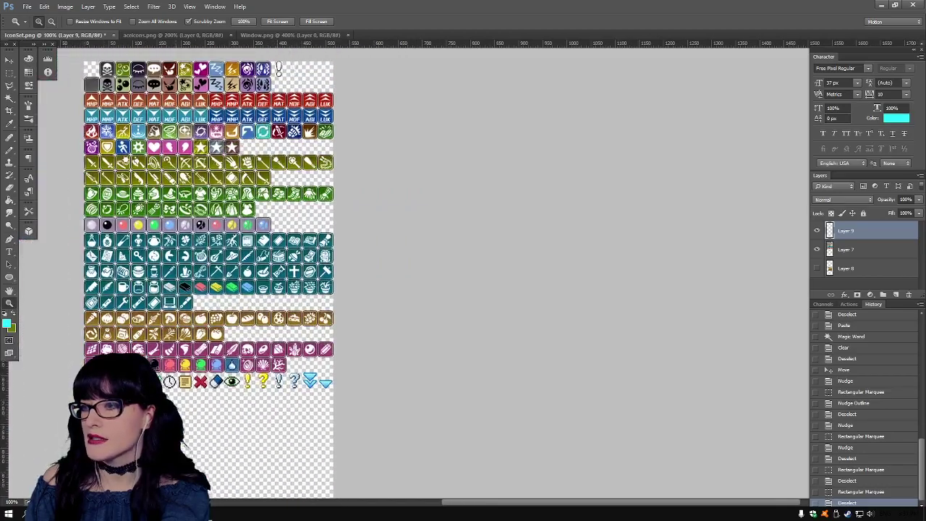
pyautogui.hotkey('ctrl', '+')
pyautogui.scroll(-1, 405, 275)
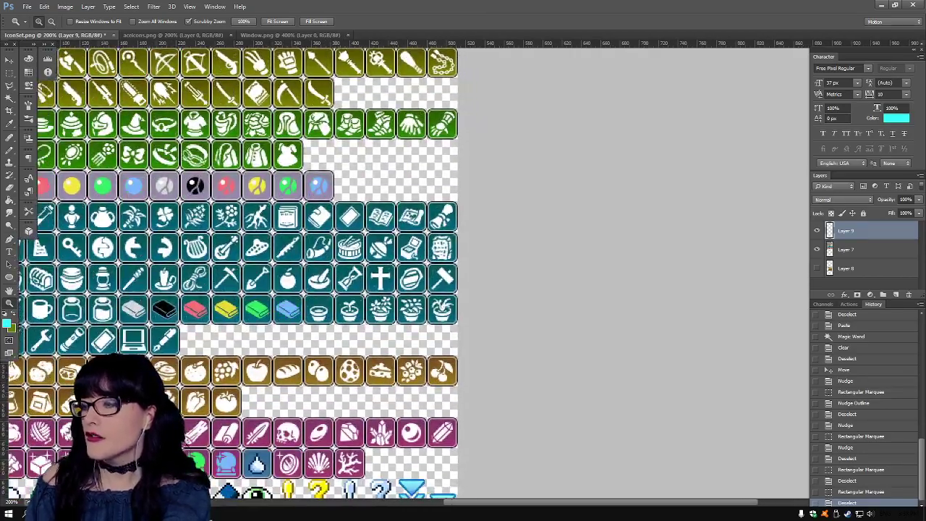
pyautogui.keyDown('ctrl'); pyautogui.hscroll(-3, 405, 275); pyautogui.keyUp('ctrl')
pyautogui.scroll(-5, 420, 275)
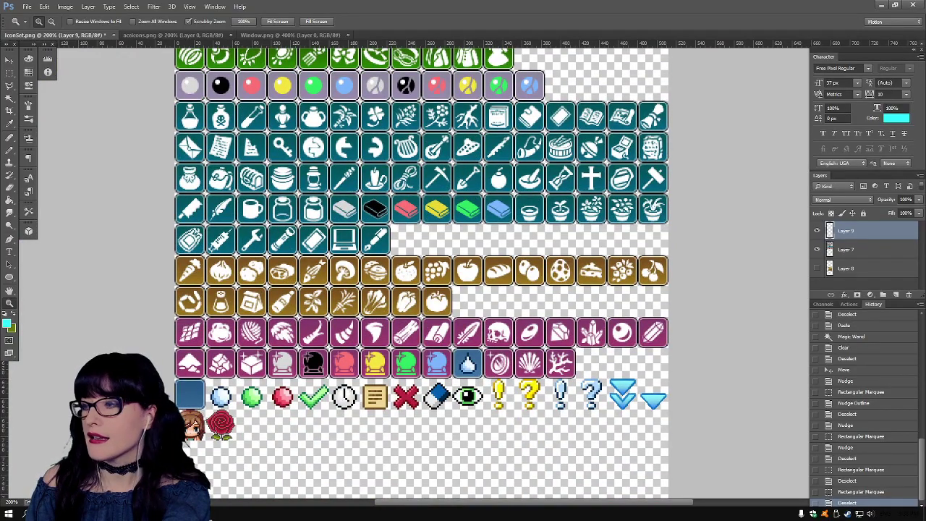
pyautogui.hotkey('ctrl', '+')
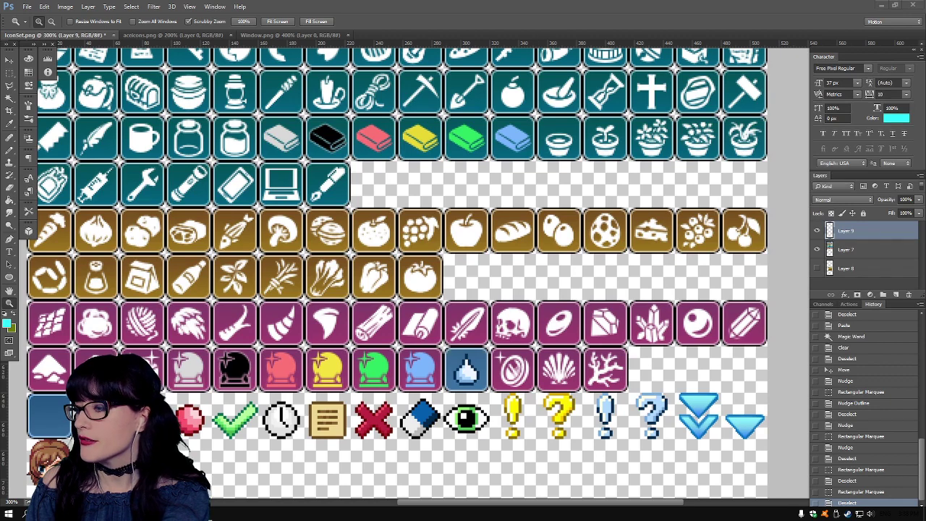
pyautogui.hscroll(2, 383, 275)
pyautogui.scroll(-5, 383, 275)
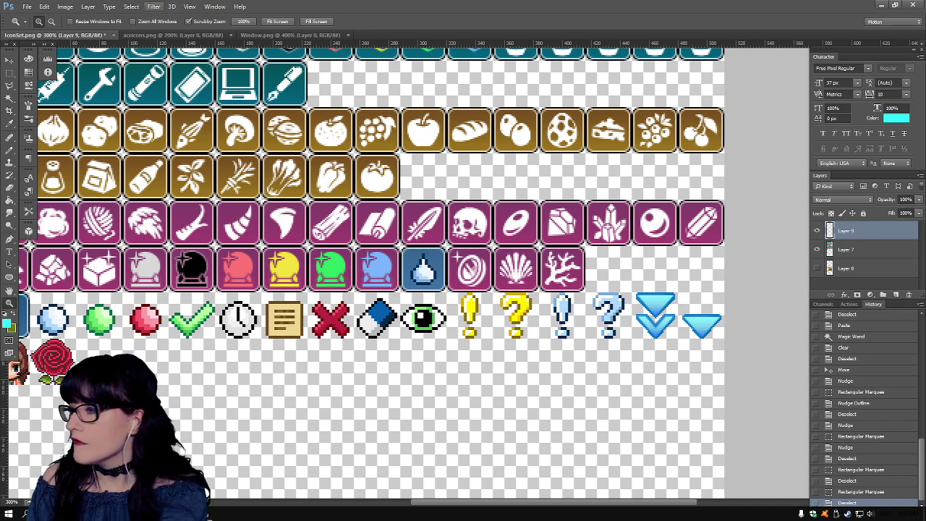
# - Save a PNG copy as IconSet.png in the game's img/system folder, replacing the existing file and accepting the PNG options
pyautogui.click(27, 6)
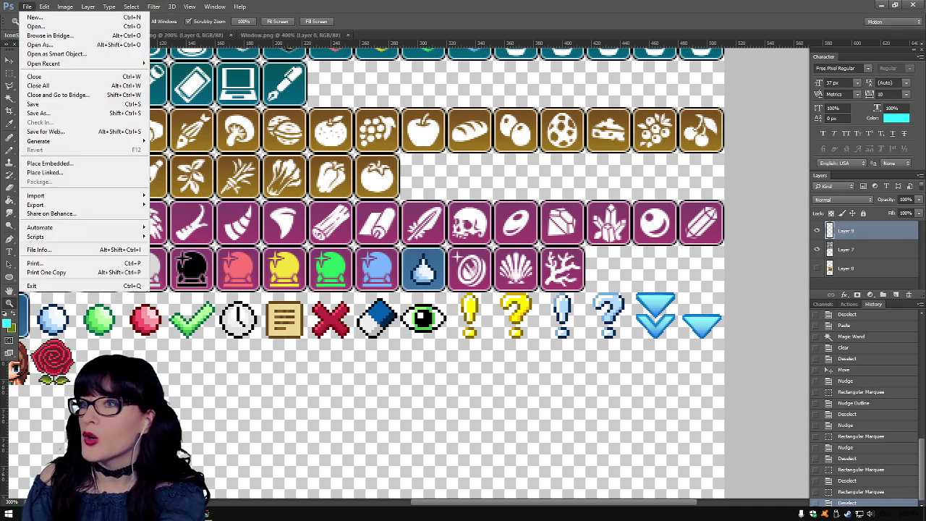
pyautogui.press('Escape')
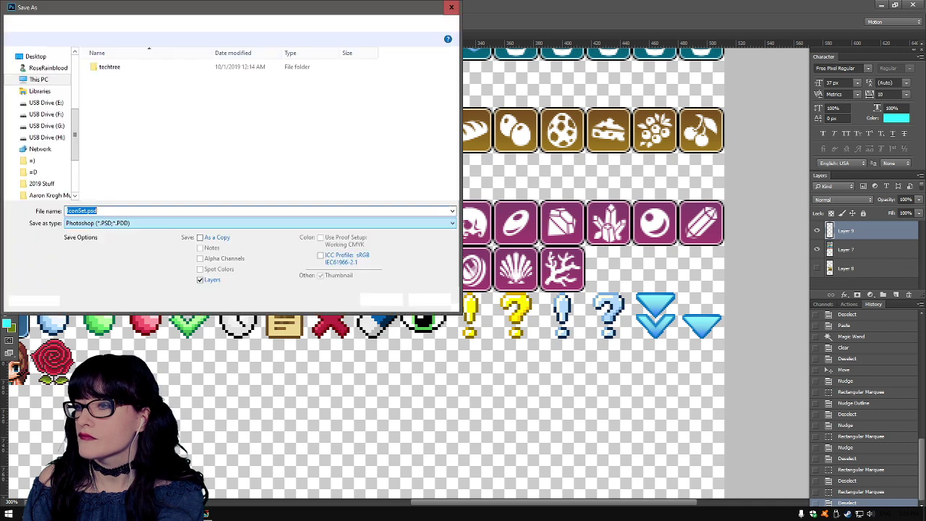
pyautogui.click(261, 223)
pyautogui.press('Return')
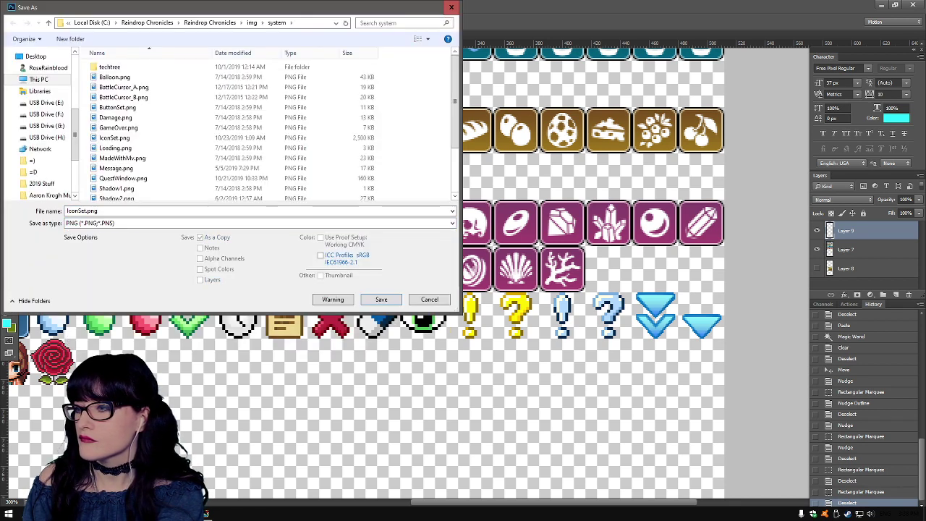
pyautogui.press('Return')
pyautogui.press('y')
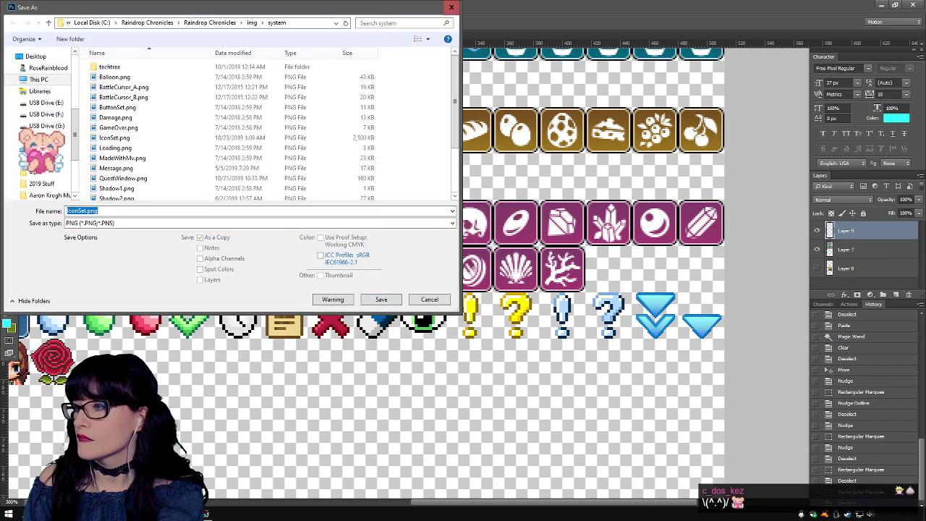
pyautogui.press('Return')
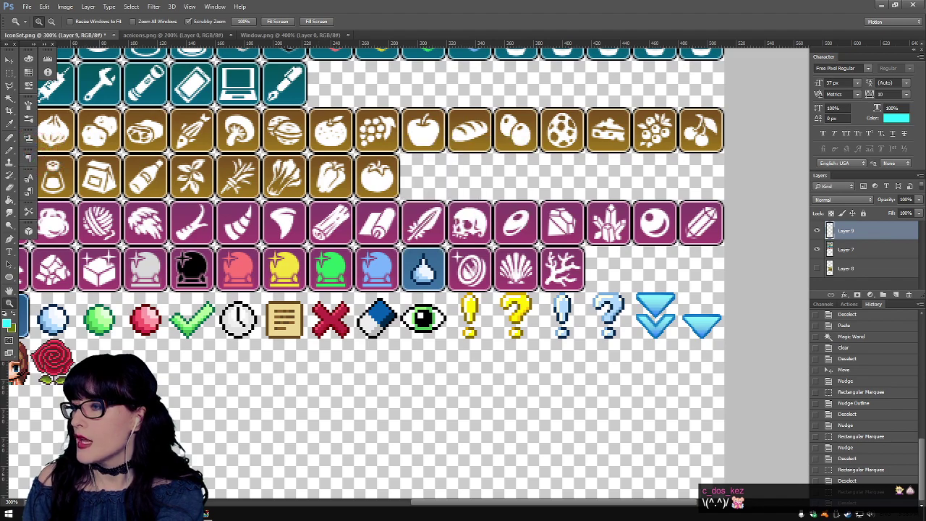
pyautogui.moveTo(424, 272); pyautogui.dragTo(423, 273)
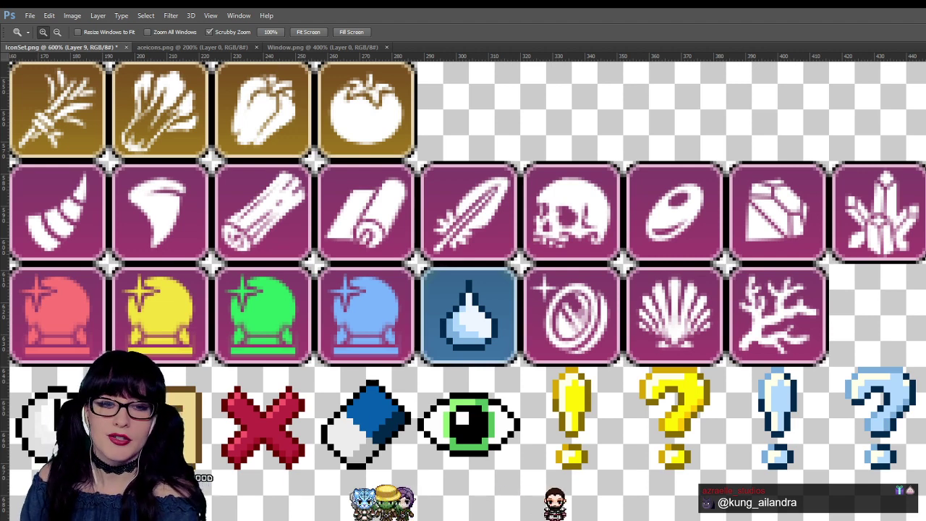
pyautogui.scroll(-2, 463, 290)
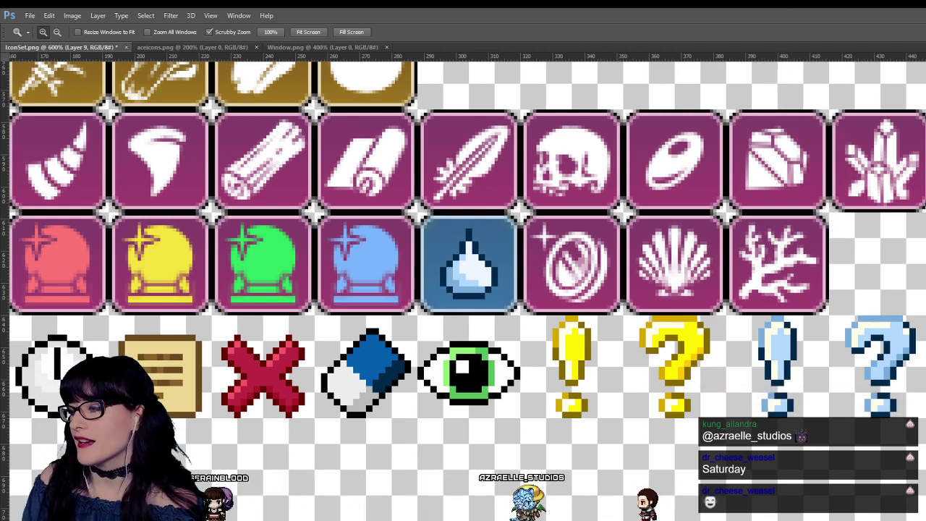
# - Switch to RPG Maker MV and open the event of the girl standing at the water's edge
pyautogui.hscroll(5, 467, 287)
pyautogui.hscroll(-6, 467, 286)
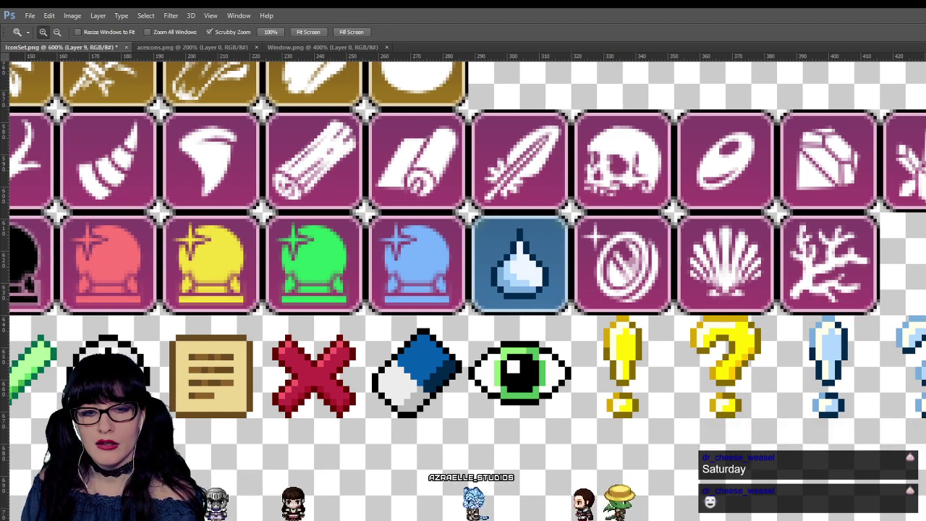
pyautogui.hotkey('alt', 'Tab')
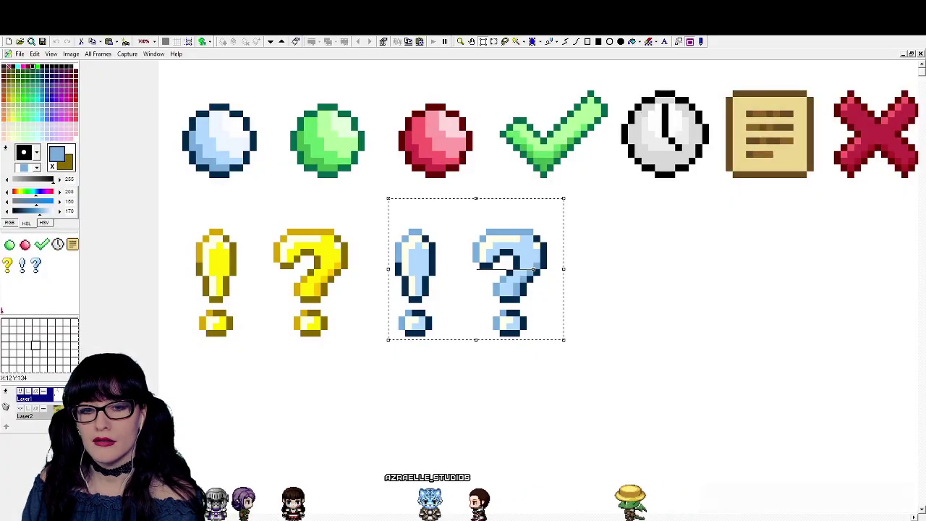
pyautogui.hotkey('alt', 'Tab')
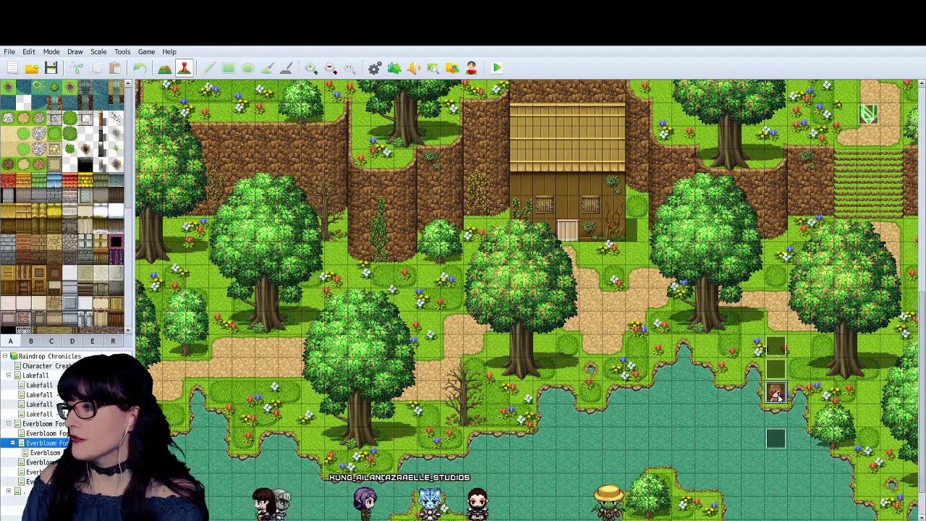
pyautogui.press('Return')
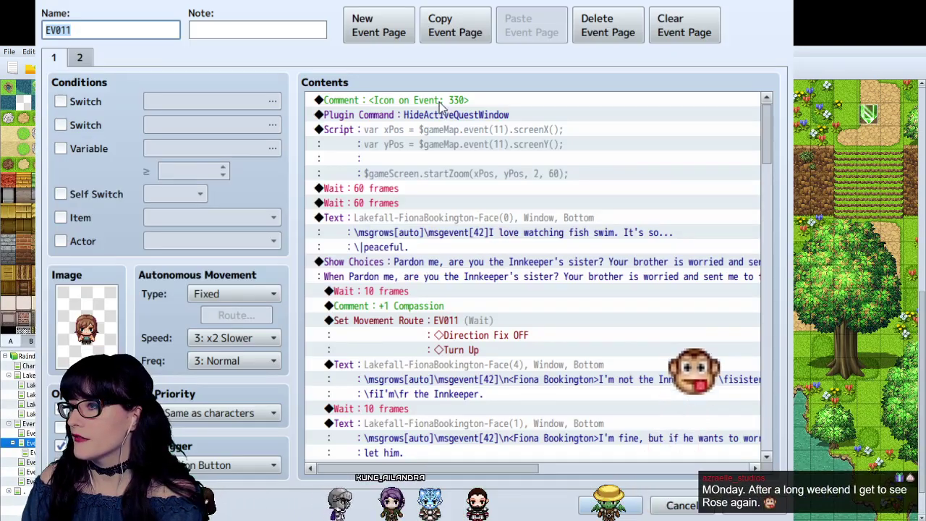
# - Examine the Icon on Event comment and the opening commands of the event's first page, and close the event
pyautogui.click(460, 101)
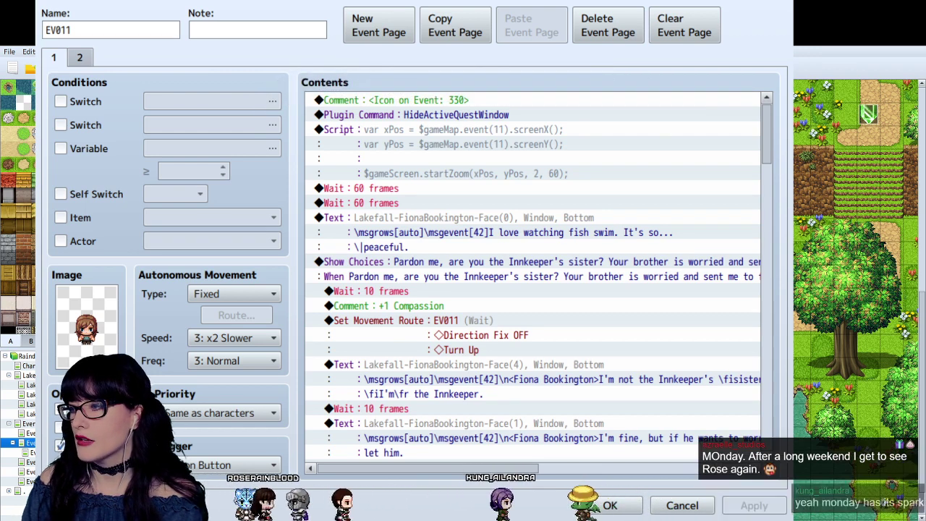
pyautogui.click(405, 99)
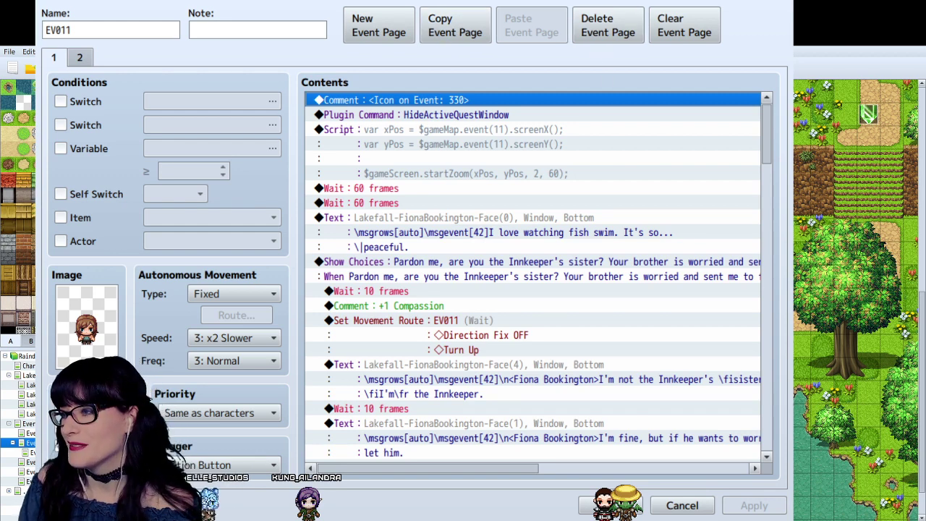
pyautogui.scroll(-2, 538, 170)
pyautogui.scroll(2, 538, 170)
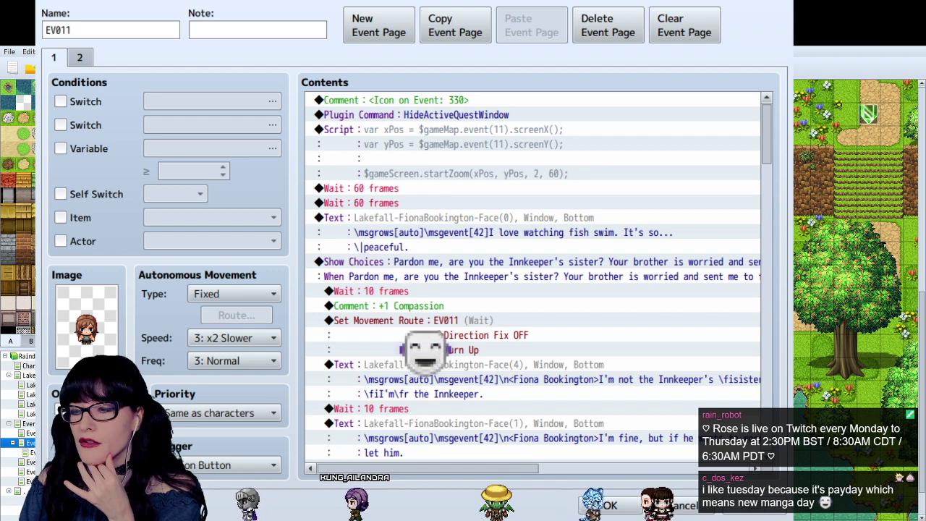
pyautogui.hotkey('alt', 'Tab')
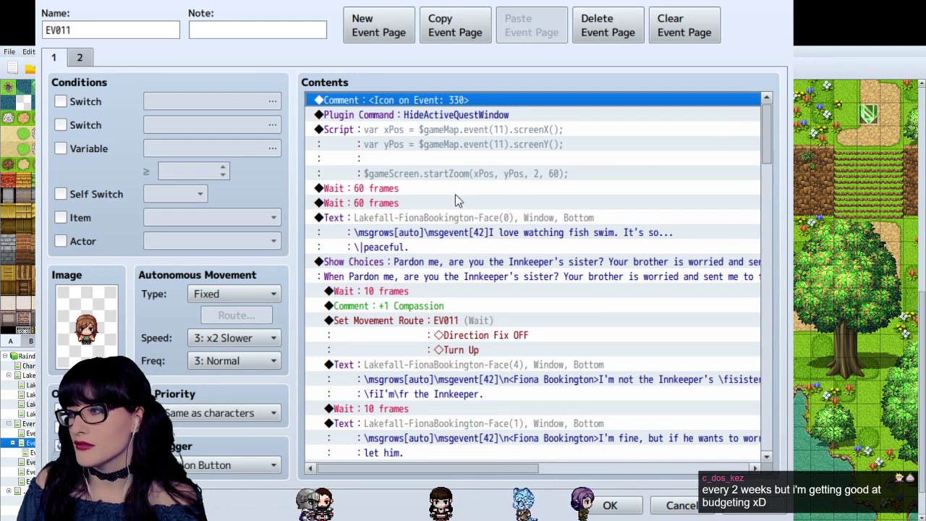
pyautogui.scroll(-1, 511, 144)
pyautogui.scroll(1, 593, 143)
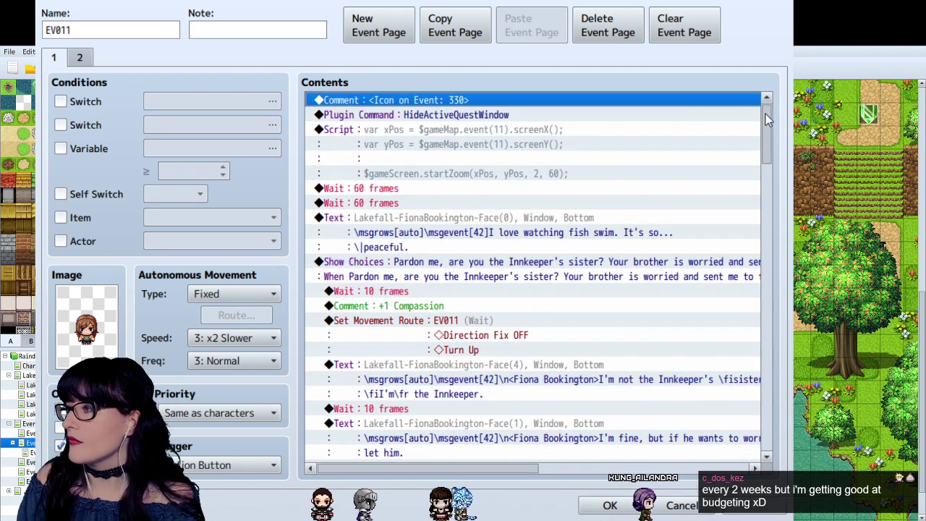
pyautogui.click(610, 505)
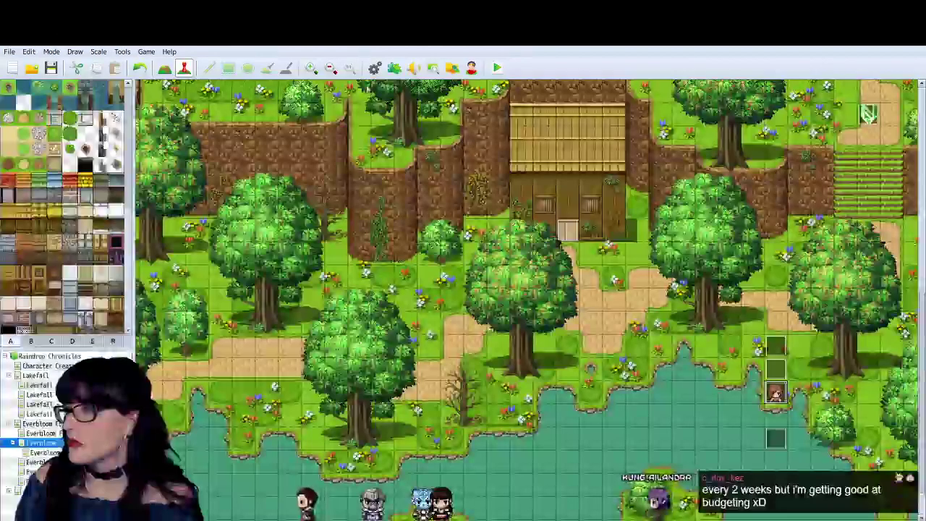
# - Open the settings of the YEP_QuestJournal plugin from the plugin list
pyautogui.click(393, 66)
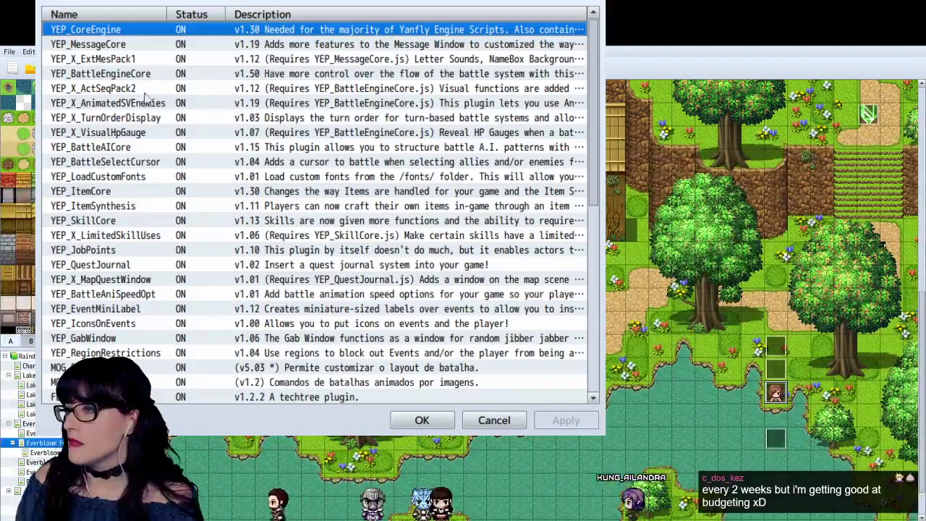
pyautogui.click(129, 264)
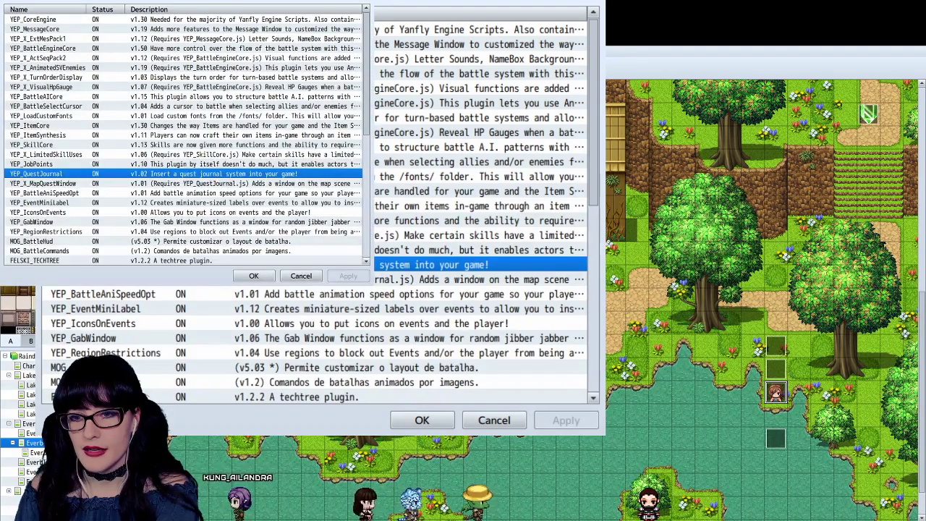
pyautogui.press('Return')
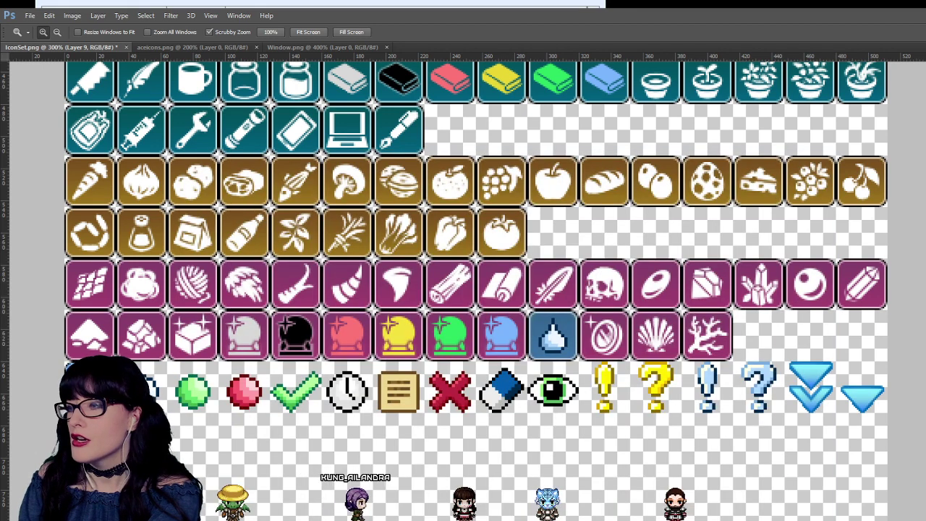
# - Switch to Photoshop, sample the yellow-green of the Lakefall title in Minimap-Lakefall.png, and close that image
pyautogui.click(295, 48)
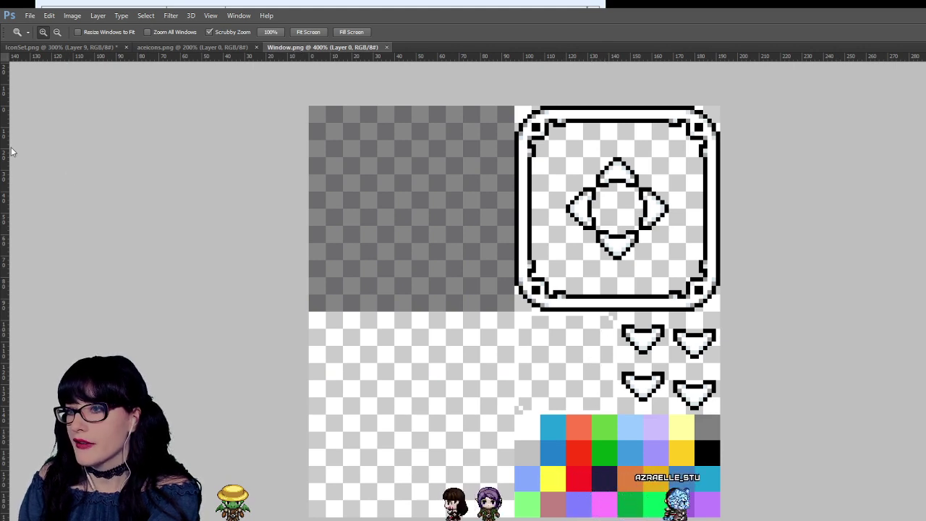
pyautogui.press('i')
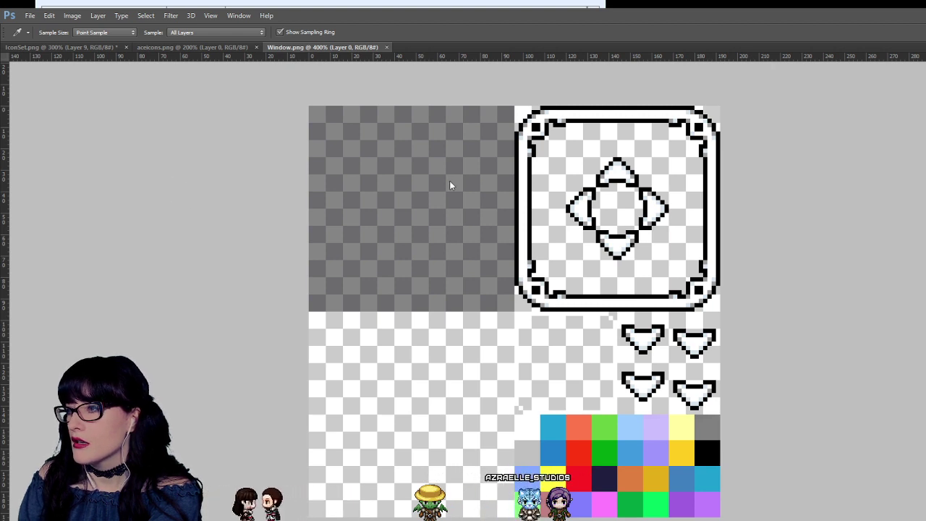
pyautogui.press('z')
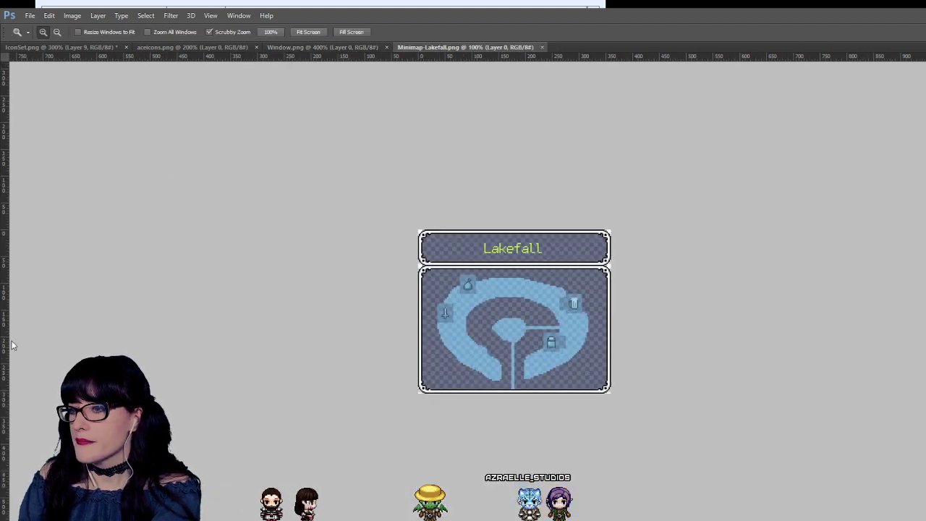
pyautogui.click(504, 257)
pyautogui.moveTo(503, 257); pyautogui.dragTo(523, 144)
pyautogui.press('i')
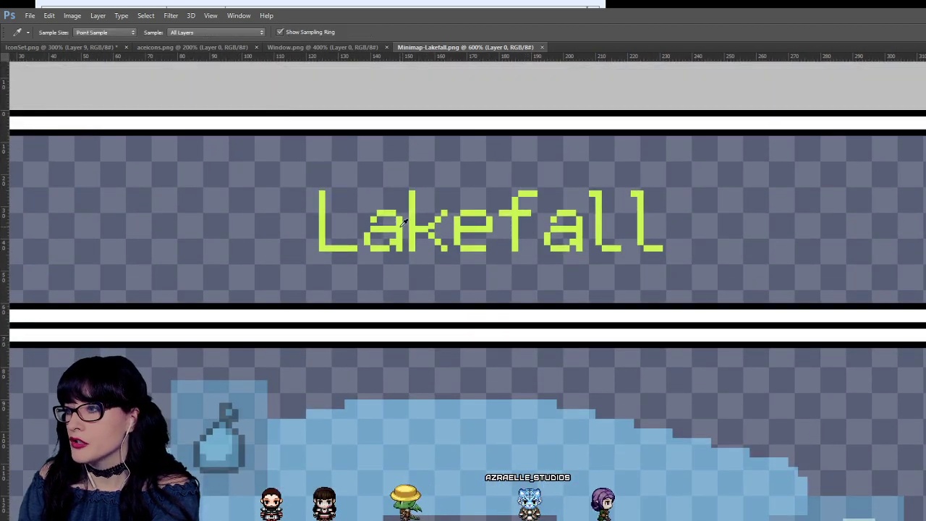
pyautogui.click(403, 222)
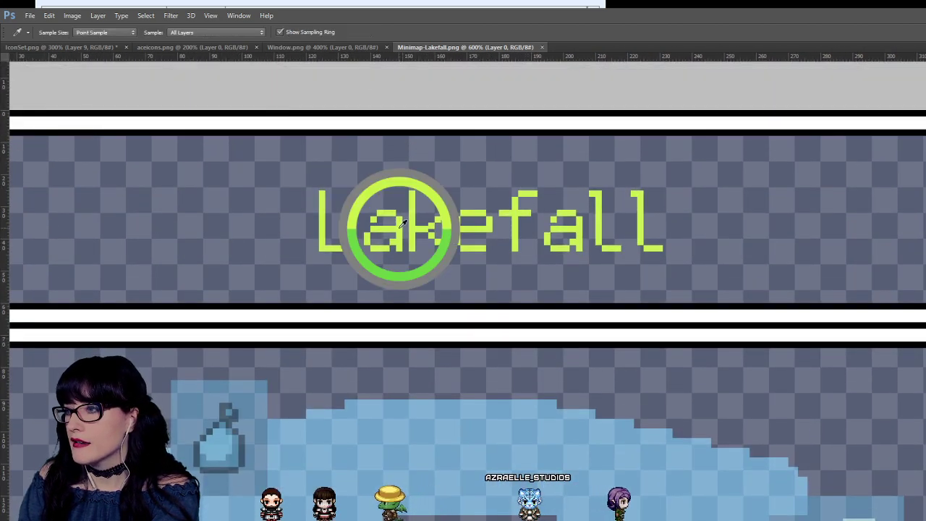
pyautogui.click(542, 48)
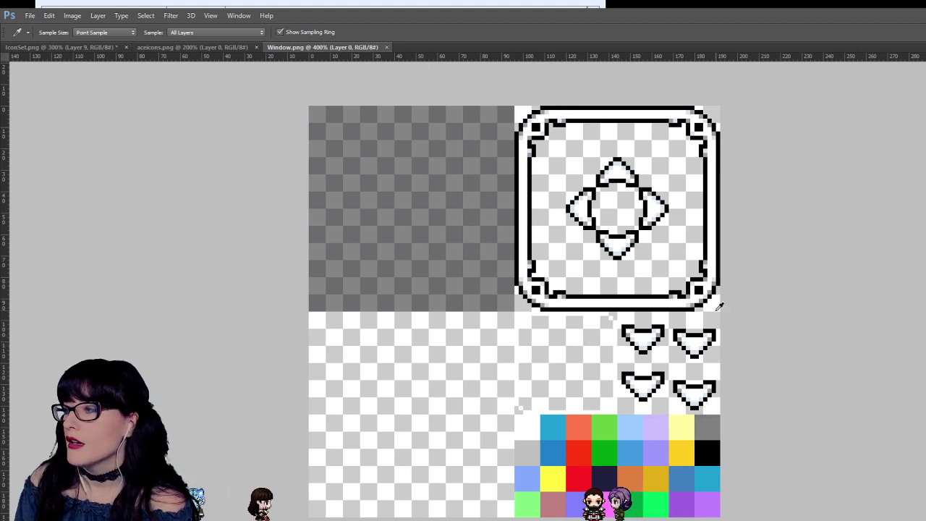
# - Fill the pale purple swatch in the first row of the Window.png colour palette with the sampled yellow-green
pyautogui.hotkey('ctrl', 'z')
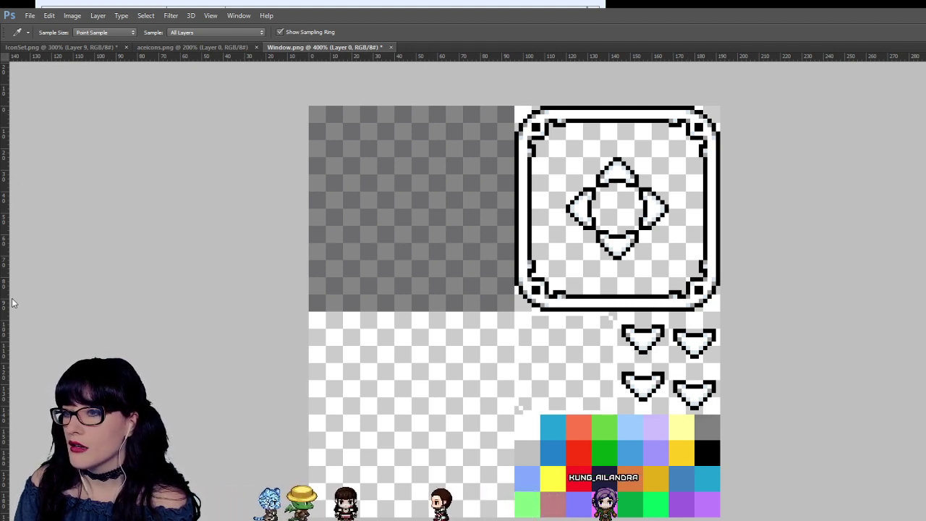
pyautogui.press('g')
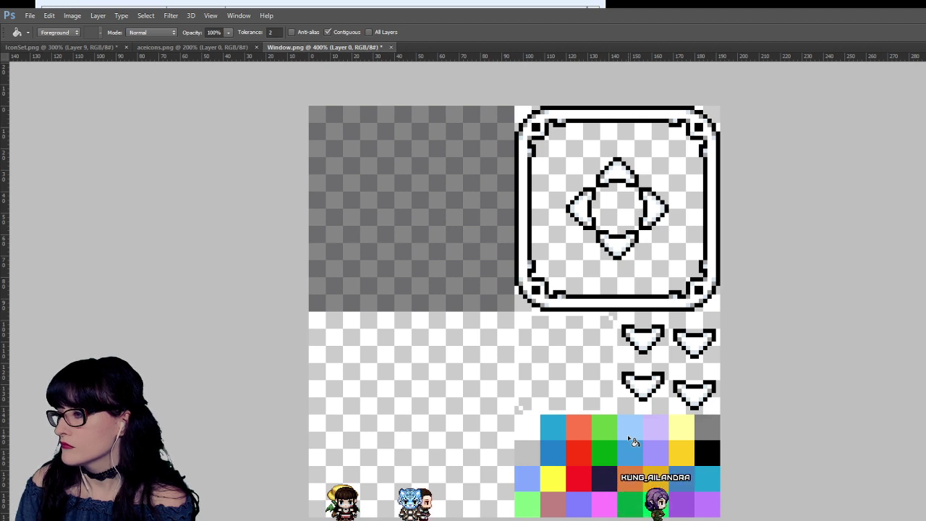
pyautogui.click(653, 434)
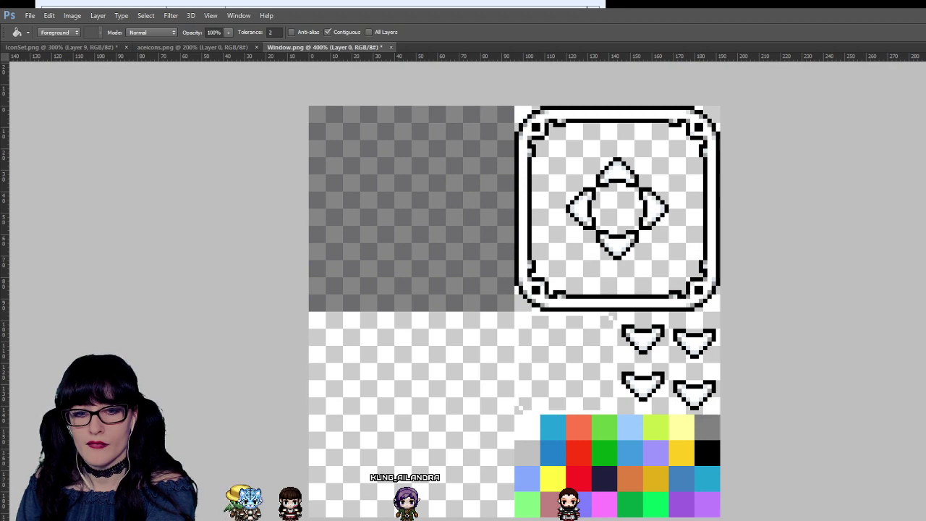
# - Switch to RPG Maker MV and replace the Lost Sister quest's default description with "I met a timid gentleman at the Lakefall inn named" plus the character's first name
pyautogui.hotkey('alt', 'Tab')
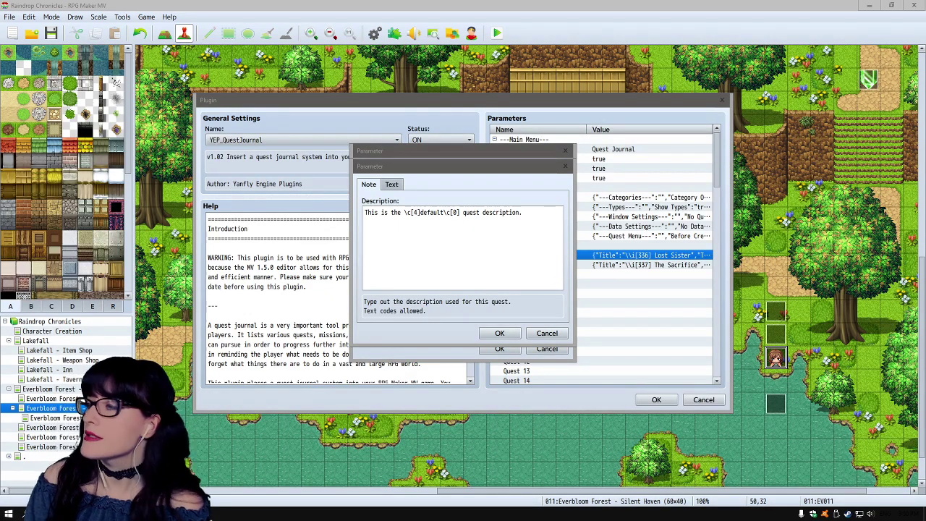
pyautogui.hotkey('ctrl', 'a')
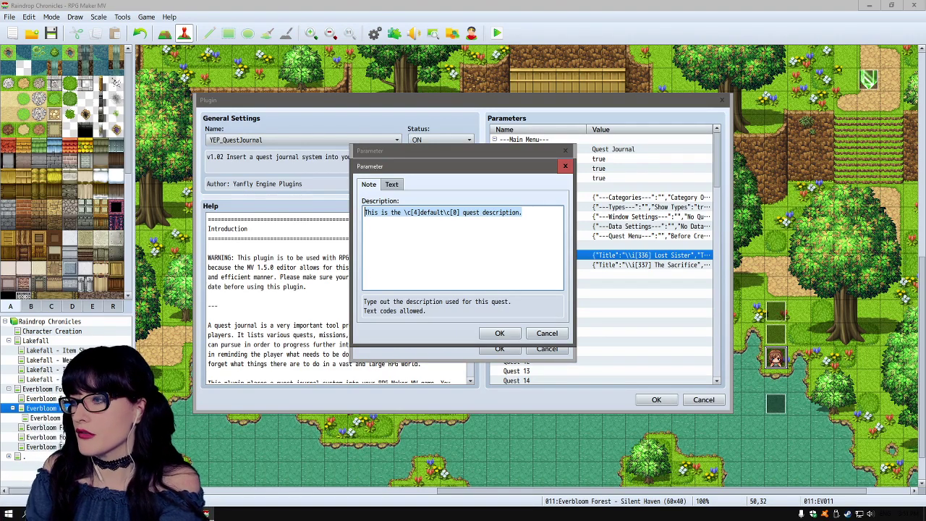
pyautogui.click(521, 212)
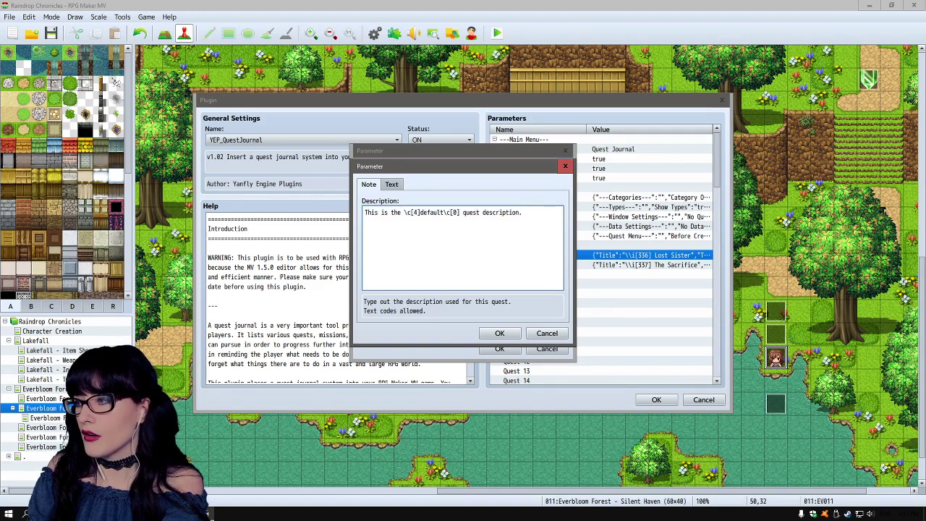
pyautogui.hotkey('ctrl', 'a')
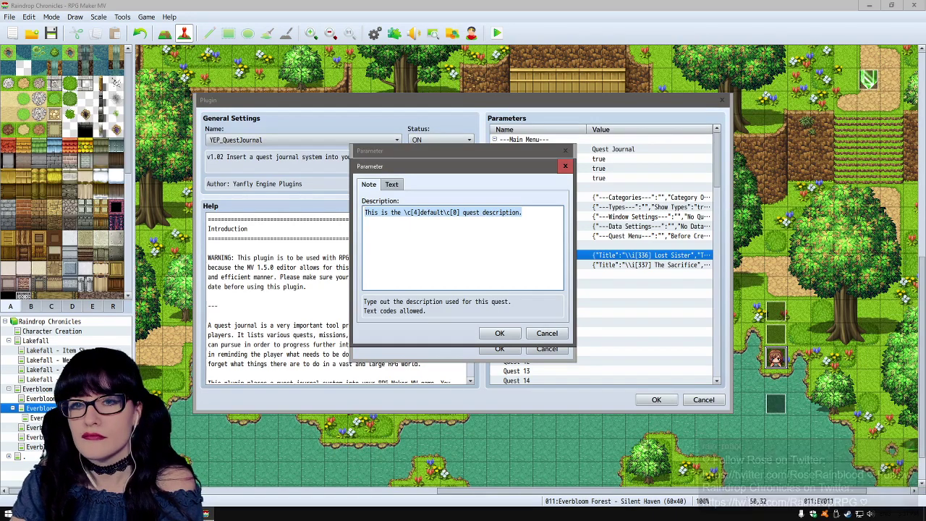
pyautogui.write('I met a ti')
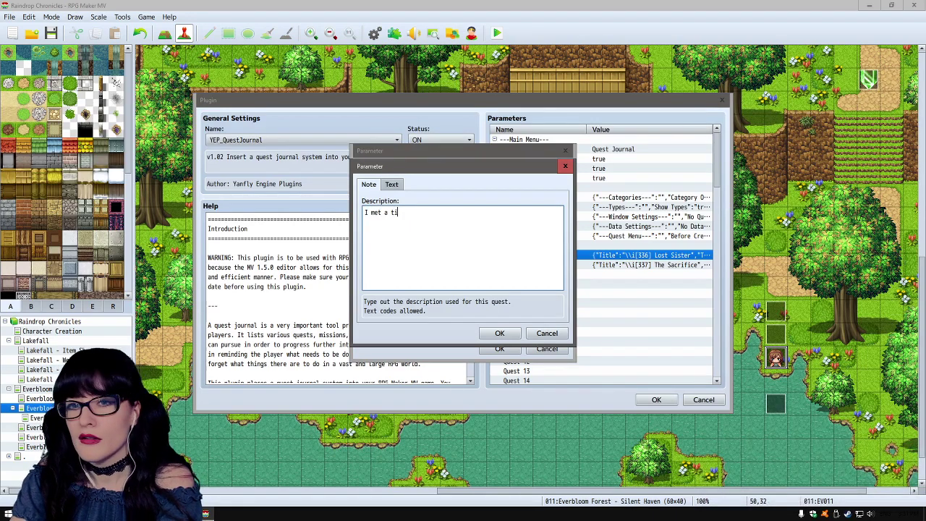
pyautogui.write('mid gentl')
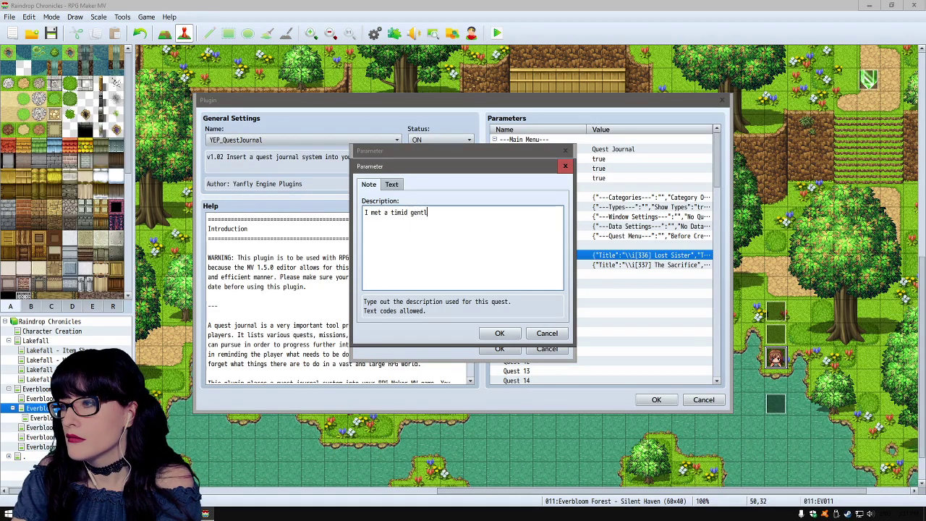
pyautogui.write('eman')
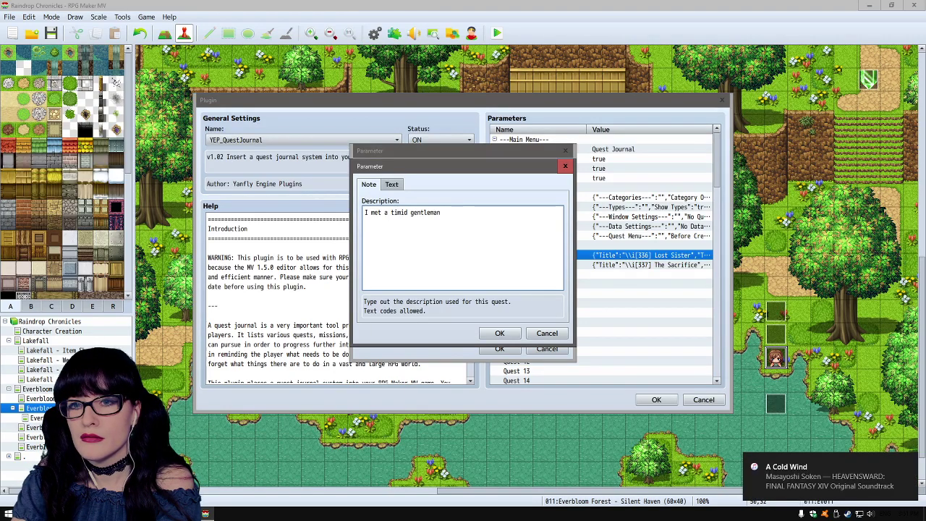
pyautogui.write(' at the Lakefall')
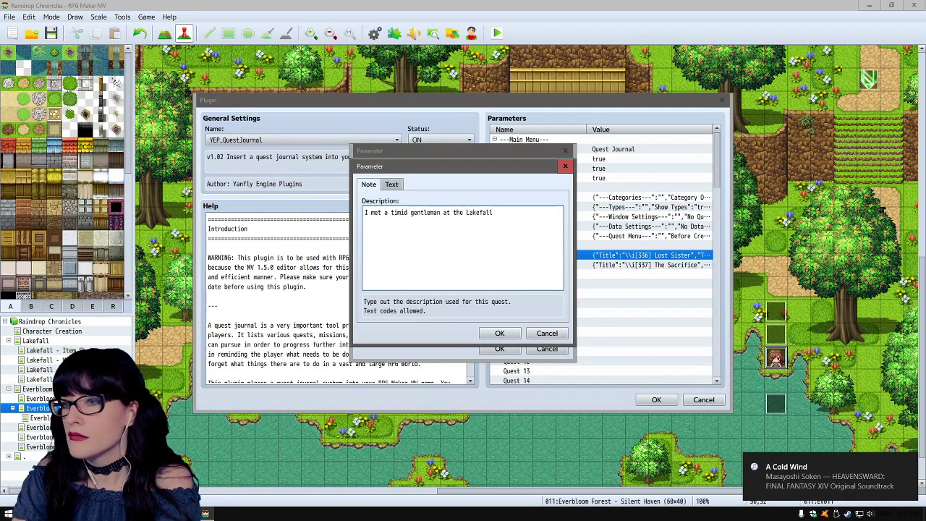
pyautogui.write(' inn named Nigel ho as')
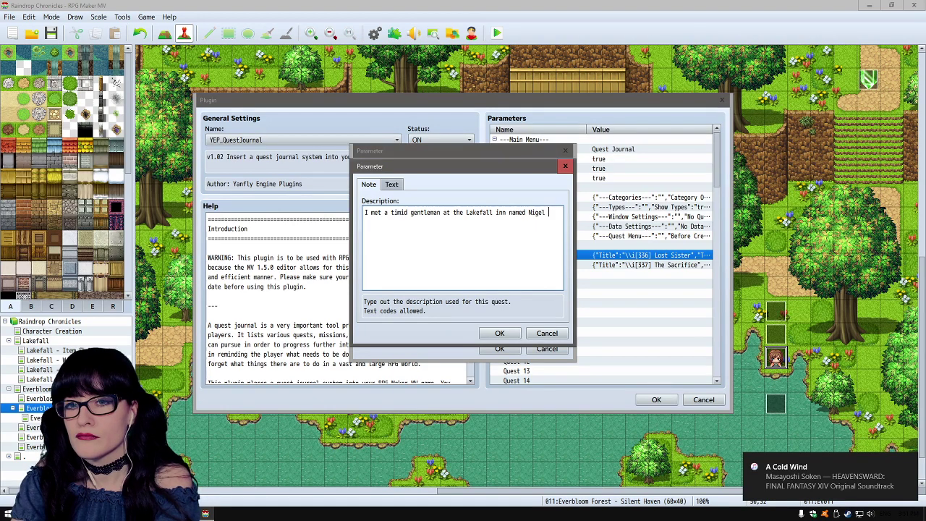
pyautogui.press('BackSpace')
pyautogui.press('BackSpace')
pyautogui.press('BackSpace')
pyautogui.press('BackSpace')
pyautogui.press('BackSpace')
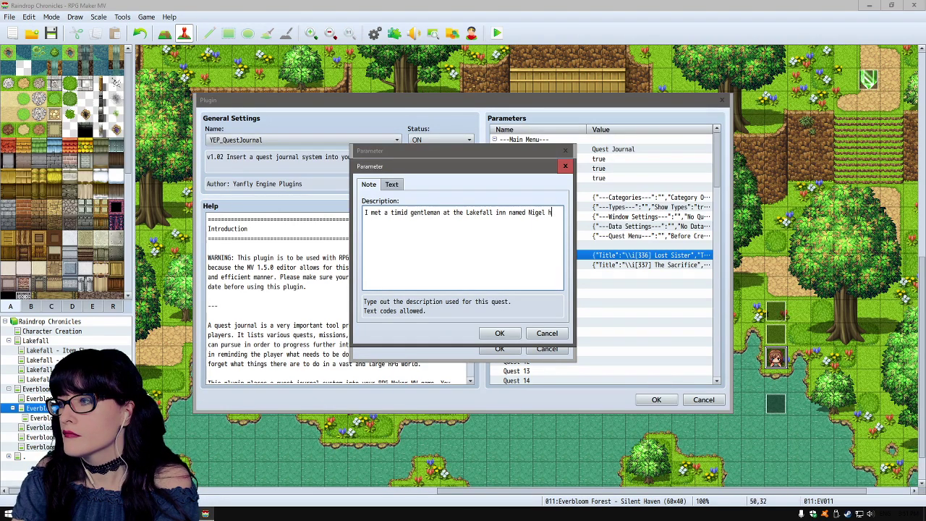
pyautogui.write('Bookingto')
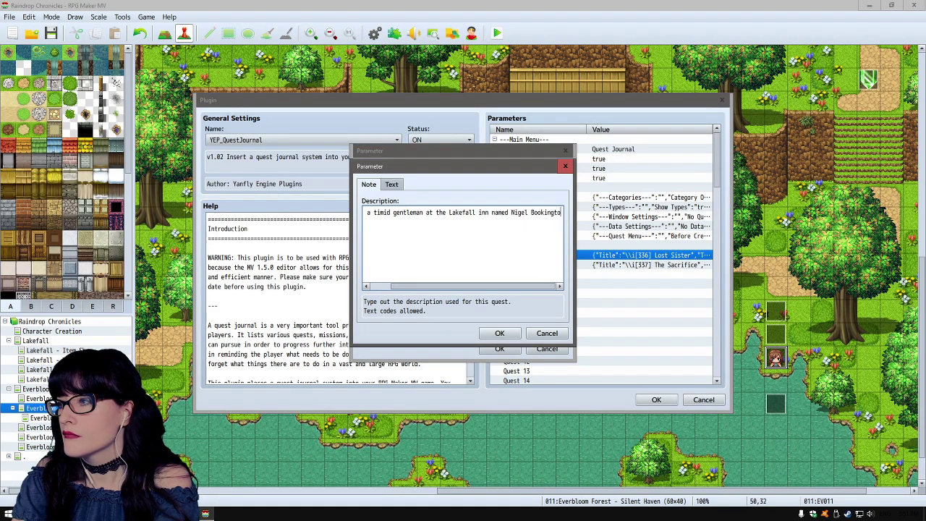
pyautogui.press('BackSpace')
pyautogui.press('BackSpace')
pyautogui.press('BackSpace')
pyautogui.press('BackSpace')
pyautogui.press('BackSpace')
pyautogui.press('BackSpace')
pyautogui.press('BackSpace')
pyautogui.press('BackSpace')
pyautogui.press('BackSpace')
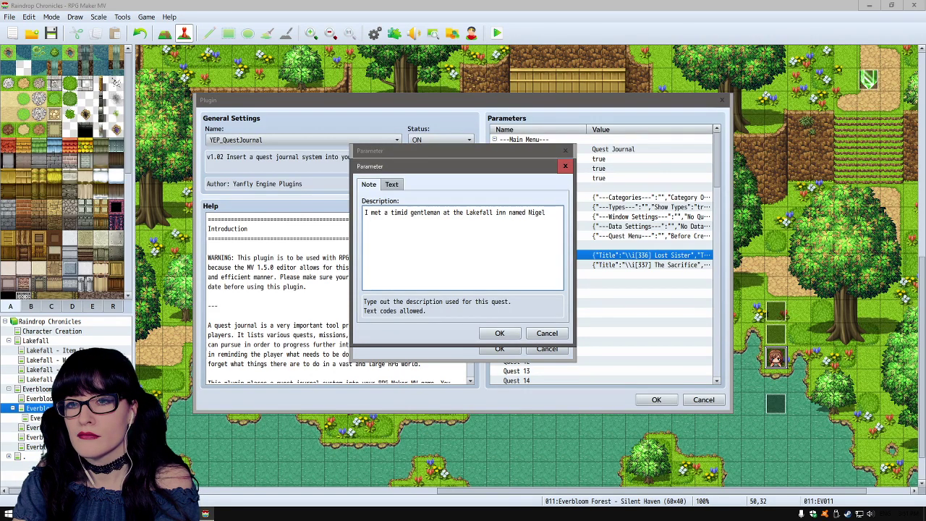
# - Continue the Lost Sister description with "who asked me to find his little sister. She's only twelve years old."
pyautogui.write('who asked me to find ')
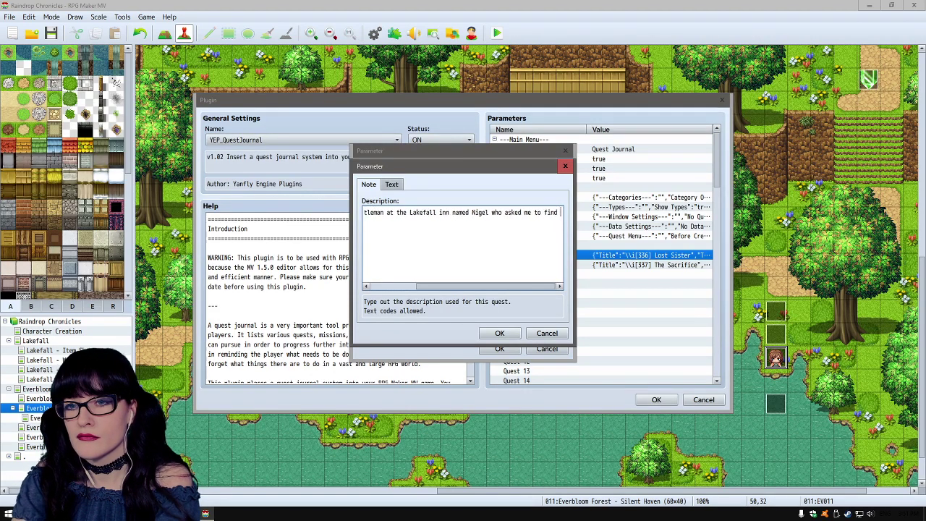
pyautogui.write('his little sister.')
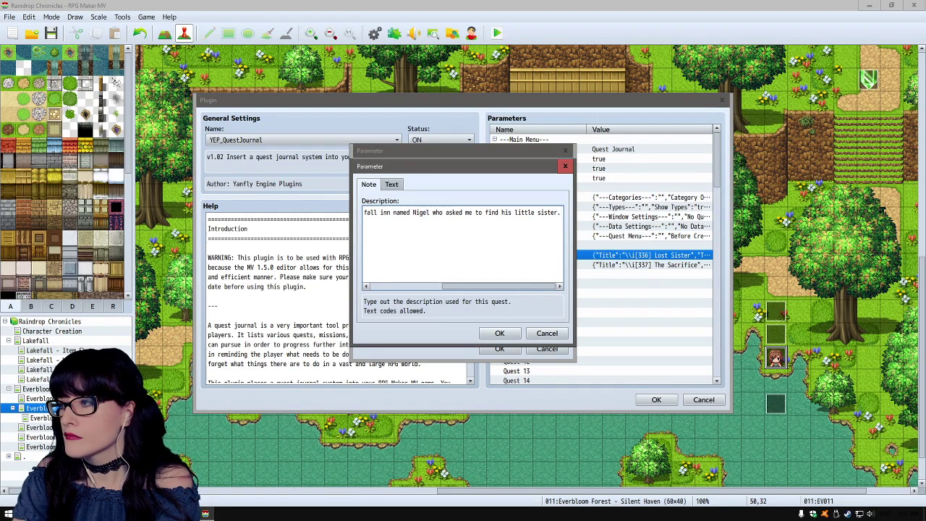
pyautogui.write(" She's")
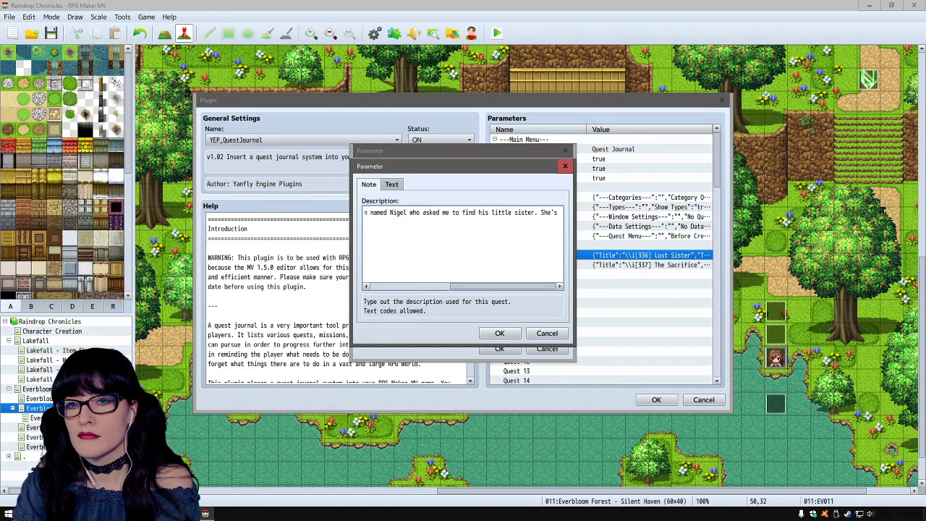
pyautogui.write(' only')
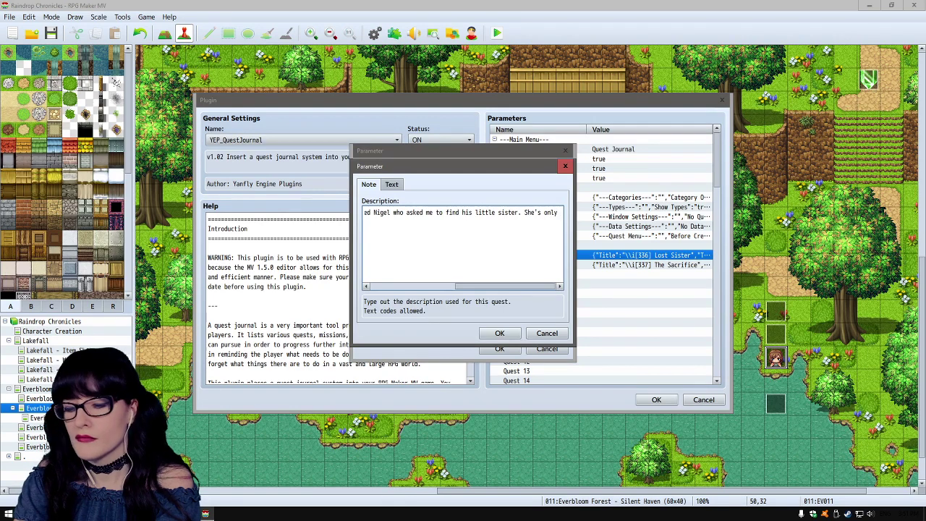
pyautogui.write(' twelve')
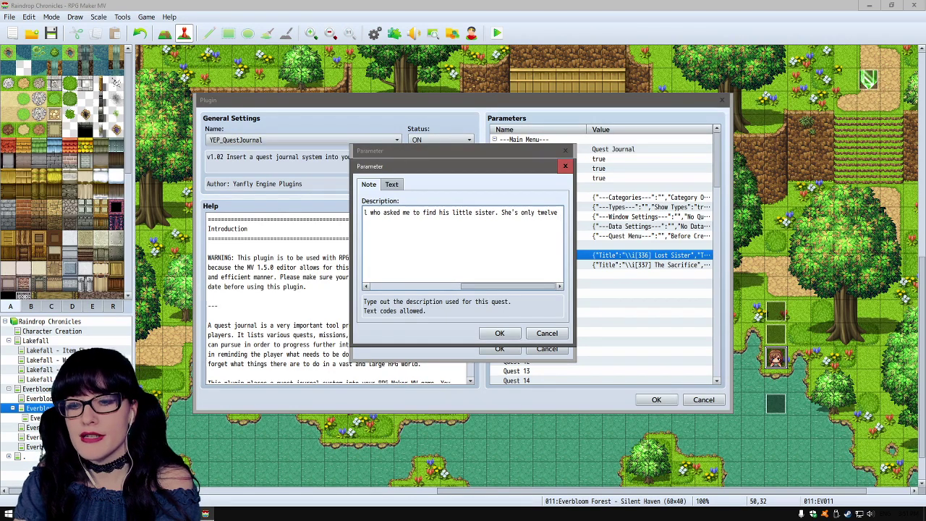
pyautogui.write(' year old.')
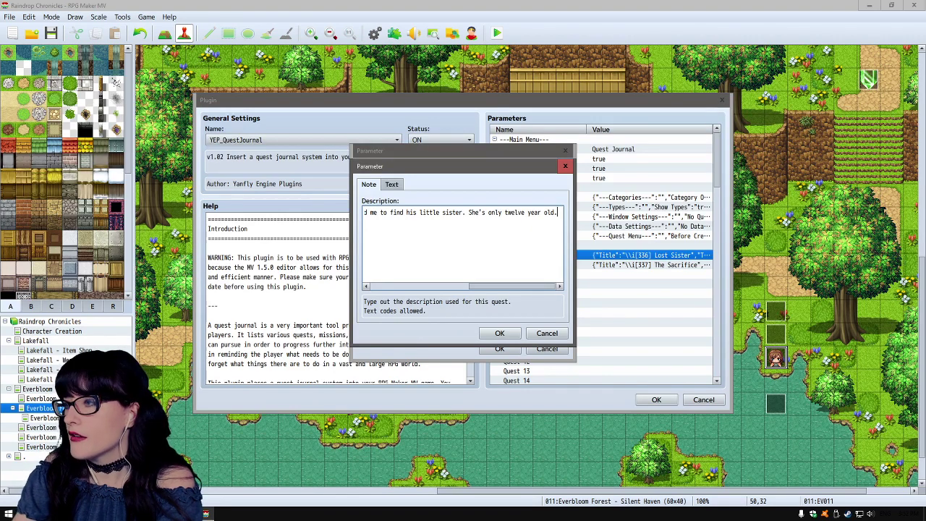
pyautogui.write('s')
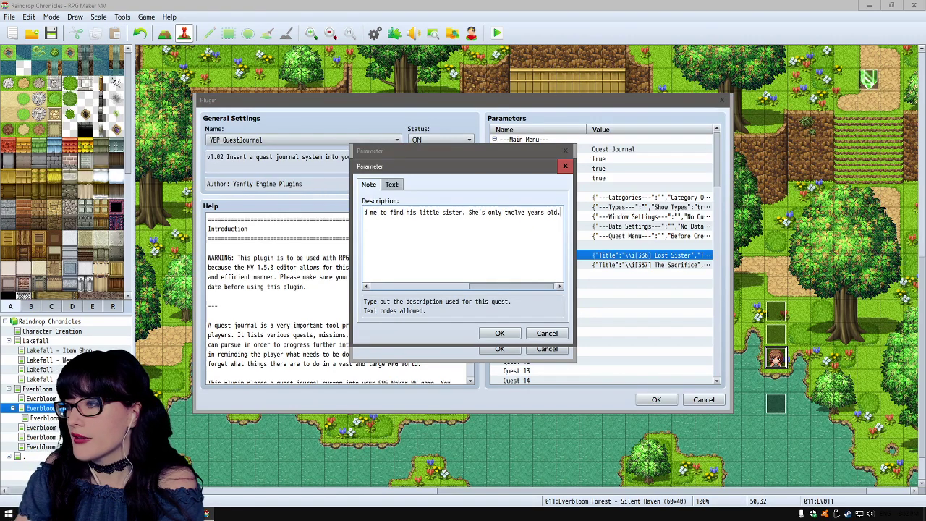
pyautogui.write(' old. ')
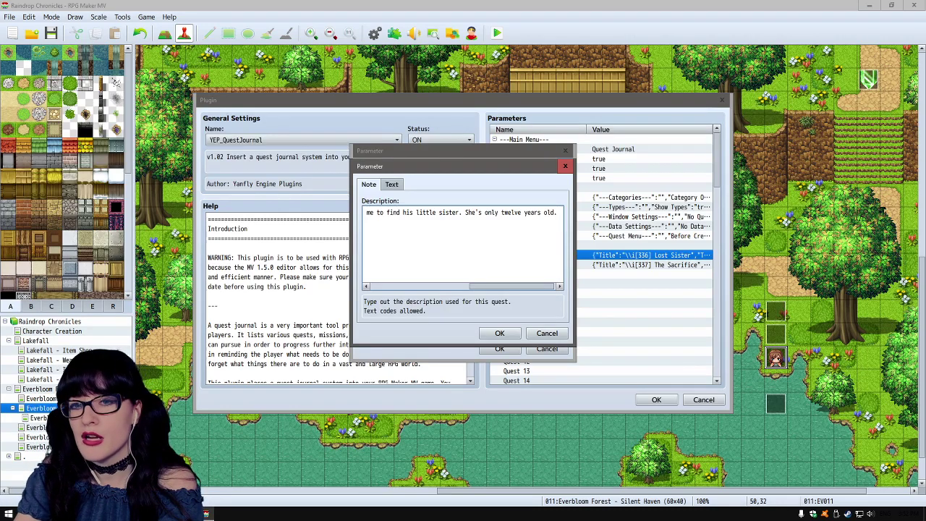
# - End the description with "I should go to Everbloom Forest and look for her." and save the quest and plugin settings
pyautogui.write('I should')
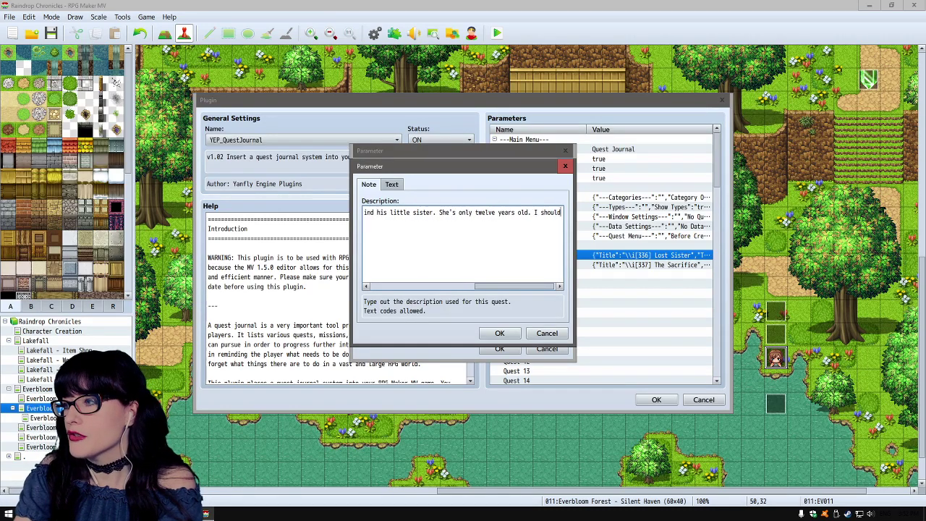
pyautogui.write(' go to')
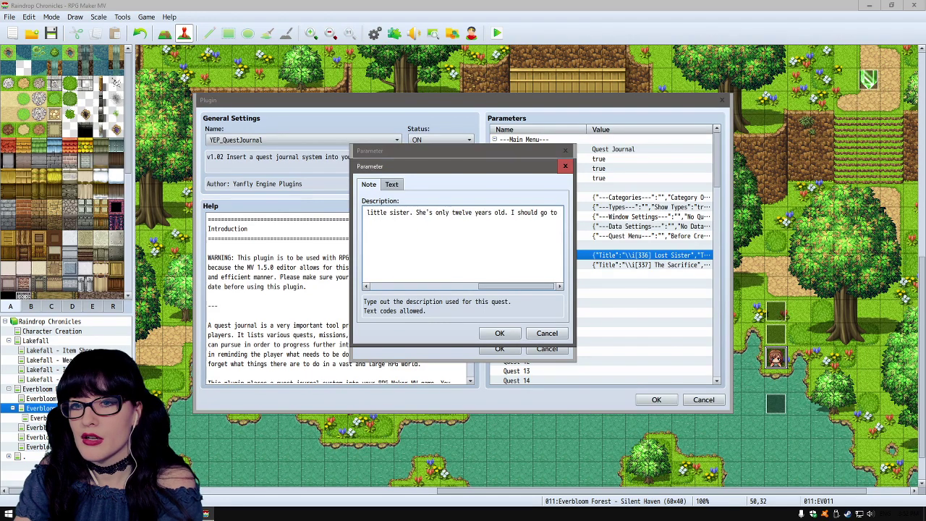
pyautogui.write(' Everbloom Fo')
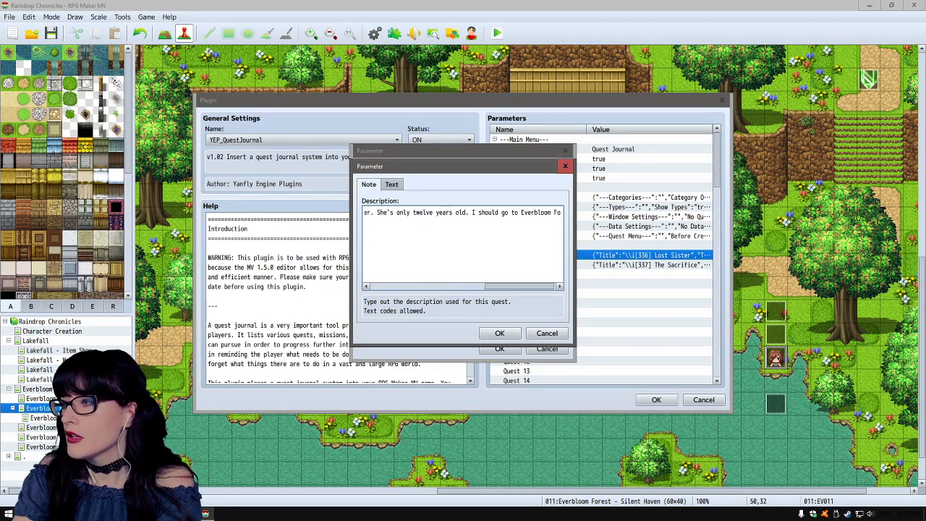
pyautogui.write('rest and look for her.')
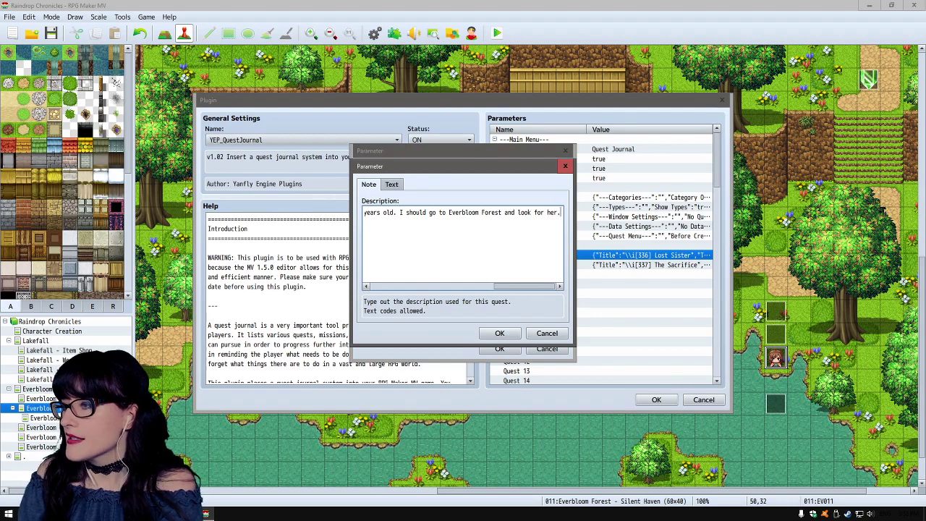
pyautogui.press('Home')
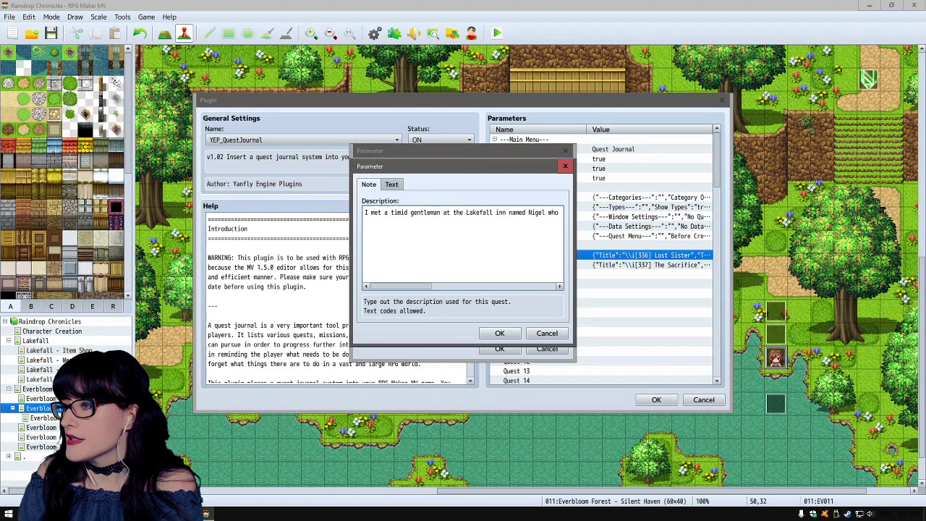
pyautogui.click(499, 333)
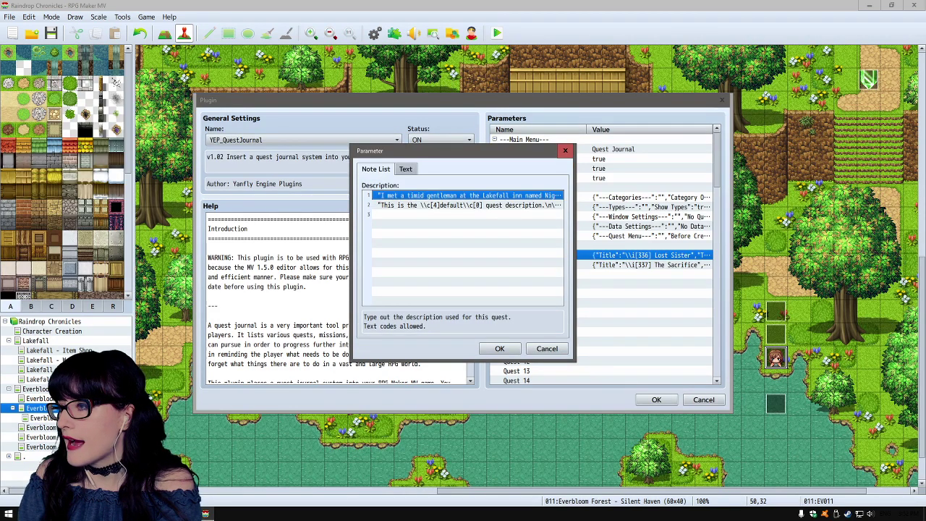
pyautogui.click(500, 348)
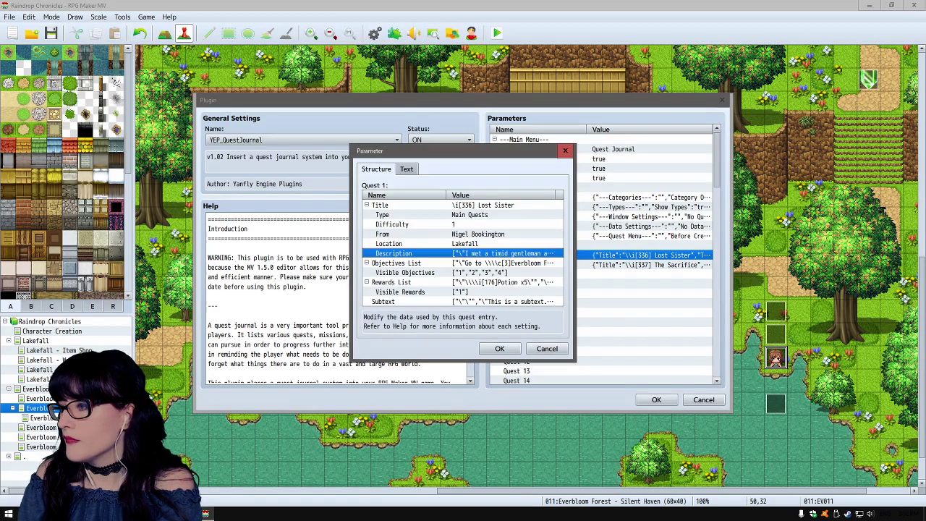
pyautogui.click(499, 348)
pyautogui.click(656, 400)
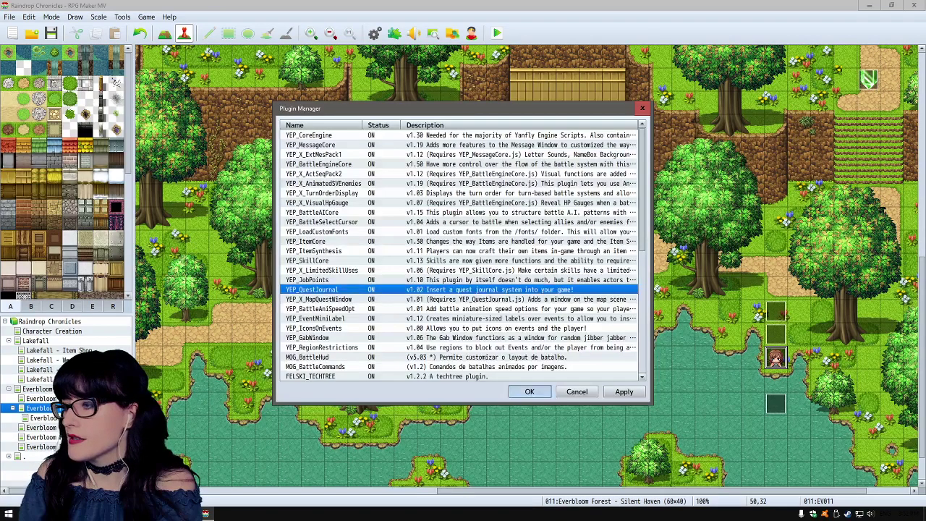
pyautogui.click(529, 391)
# - Open event EV006 on the Lakefall - Inn map and locate the replies to "How old is your sister?" in its dialogue
pyautogui.click(40, 369)
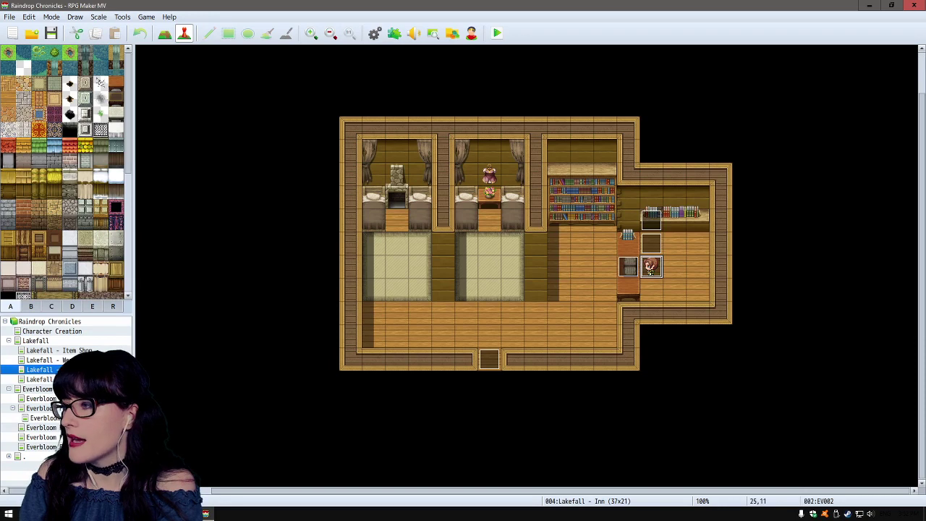
pyautogui.doubleClick(650, 268)
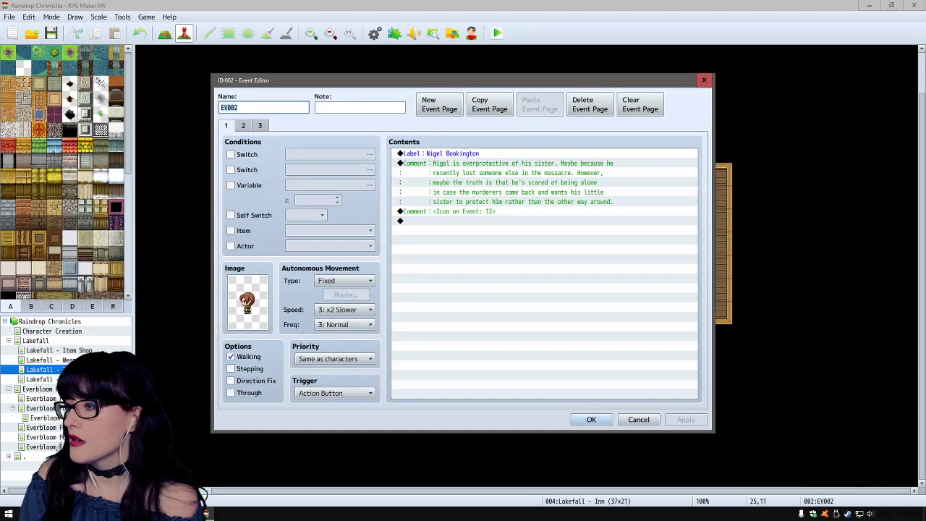
pyautogui.click(638, 420)
pyautogui.doubleClick(626, 268)
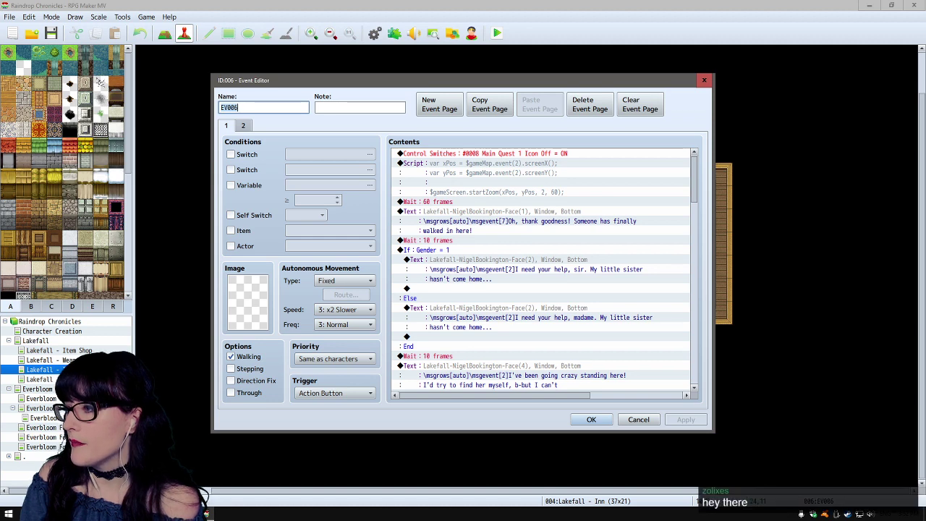
pyautogui.scroll(-4, 543, 267)
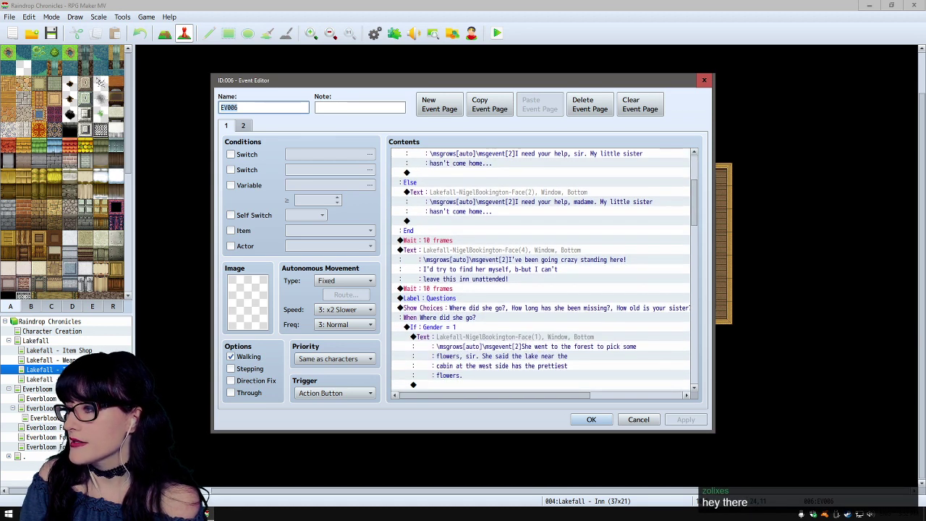
pyautogui.scroll(-2, 543, 268)
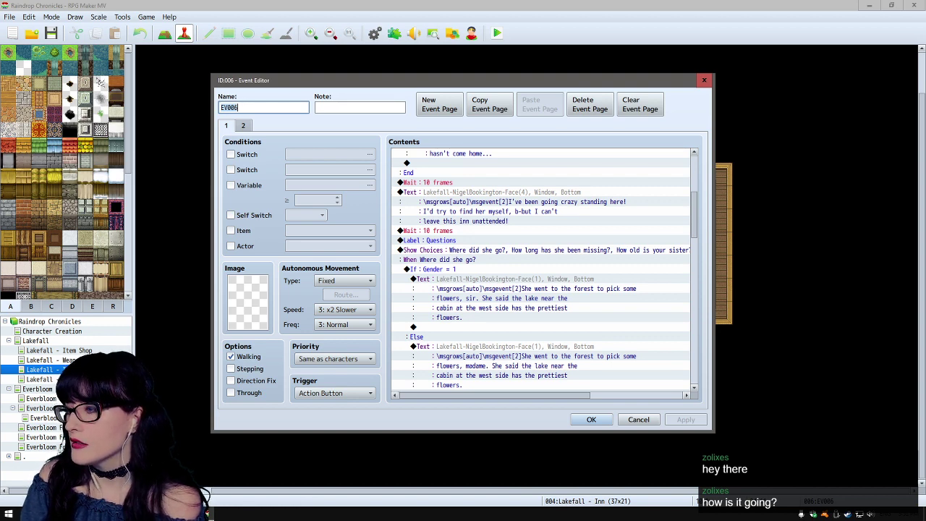
pyautogui.scroll(-4, 540, 267)
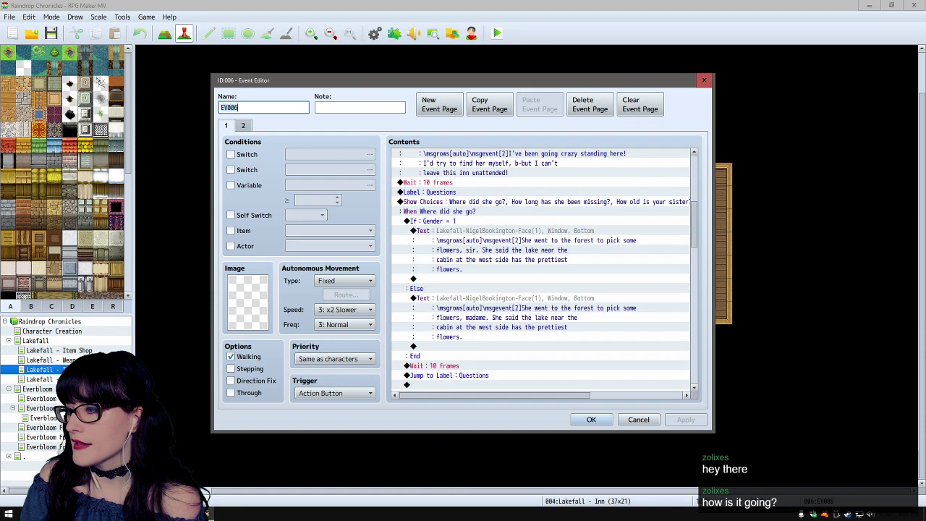
pyautogui.scroll(-2, 542, 270)
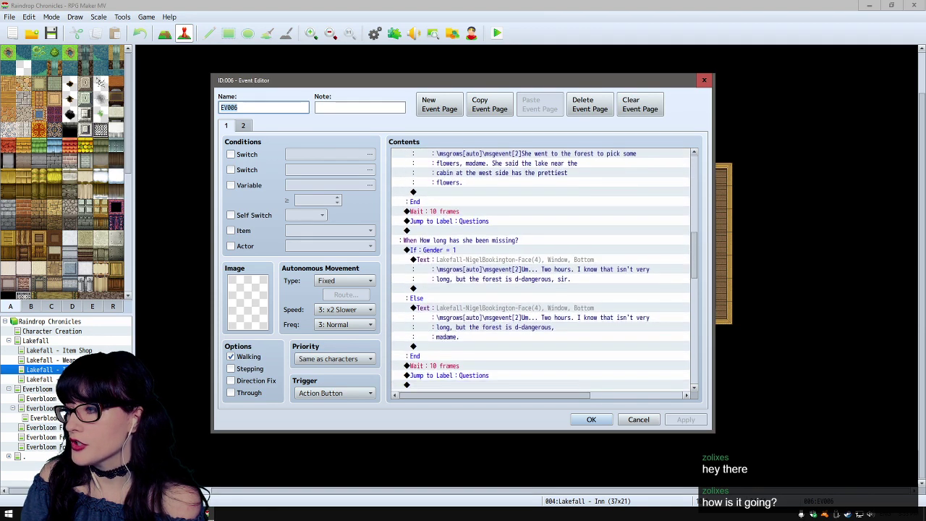
pyautogui.scroll(-2, 542, 270)
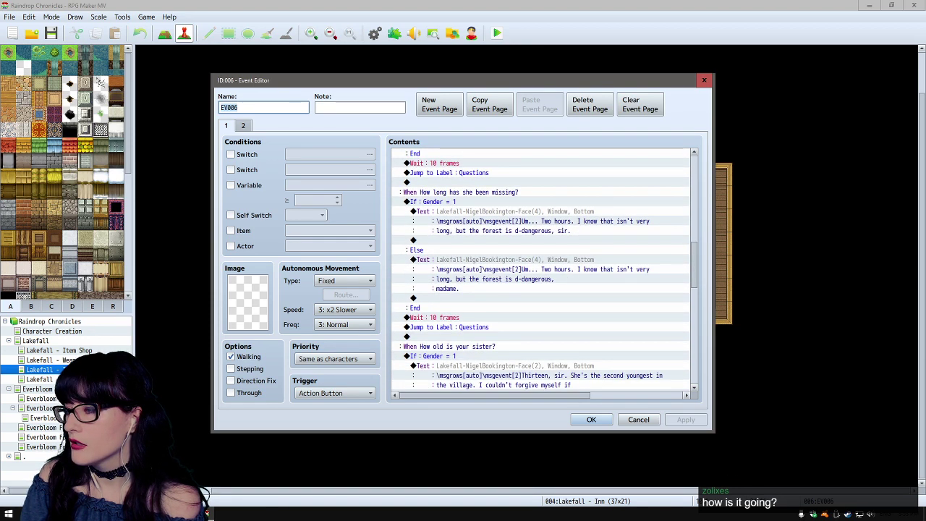
pyautogui.scroll(-2, 543, 270)
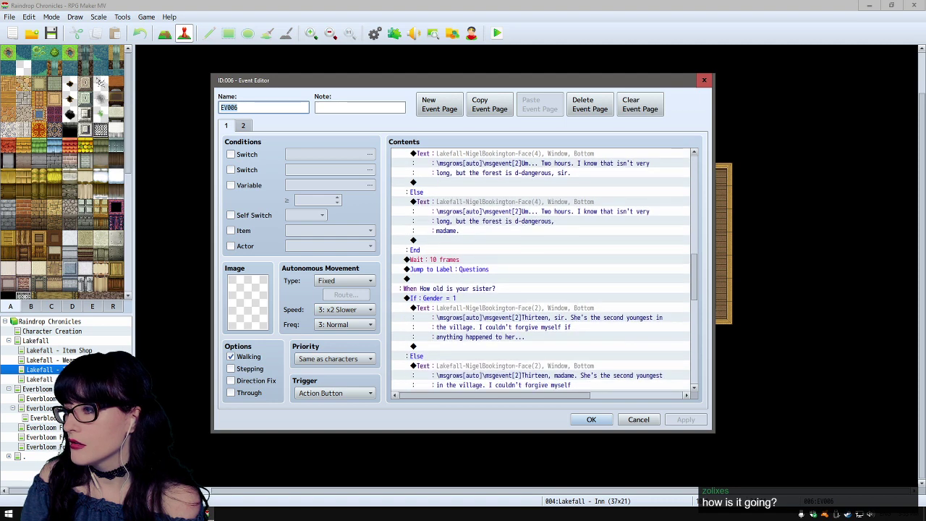
# - Change the sister's age to "Twelve" in the reply addressed to "sir"
pyautogui.click(537, 311)
pyautogui.rightClick(537, 312)
pyautogui.click(561, 319)
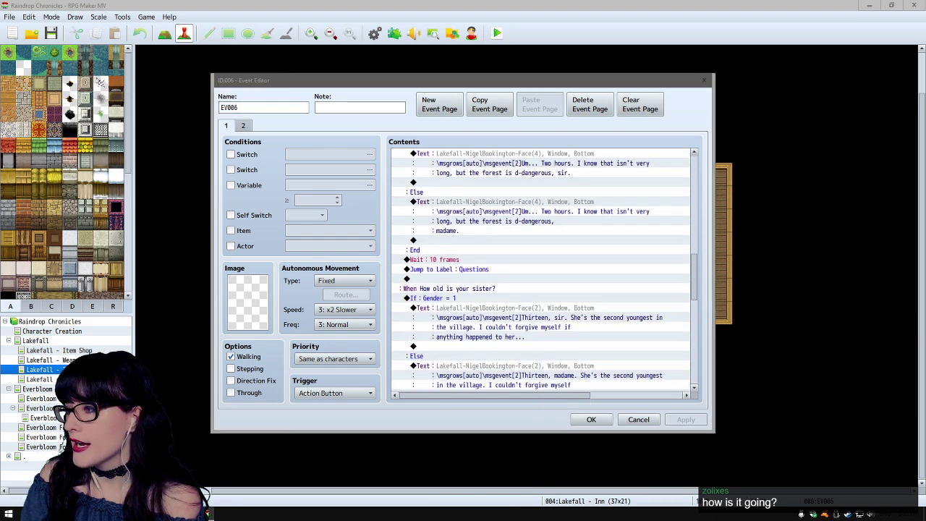
pyautogui.moveTo(555, 239)
pyautogui.mouseDown()
pyautogui.moveTo(673, 239)
pyautogui.moveTo(560, 239)
pyautogui.mouseUp()
pyautogui.write('Twelve')
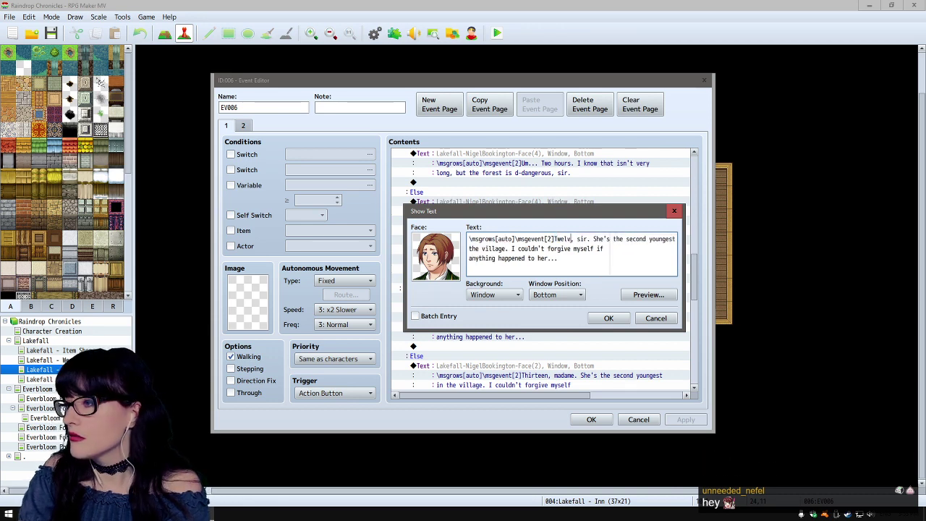
pyautogui.click(608, 319)
# - Change the sister's age to "Twelve" in the reply addressed to "madame" as well
pyautogui.scroll(-1, 579, 325)
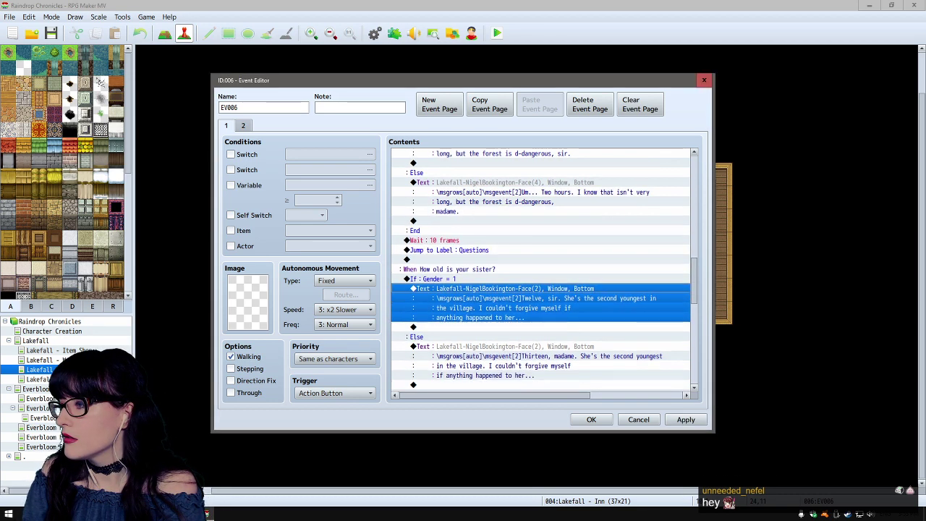
pyautogui.click(562, 348)
pyautogui.rightClick(563, 347)
pyautogui.click(583, 361)
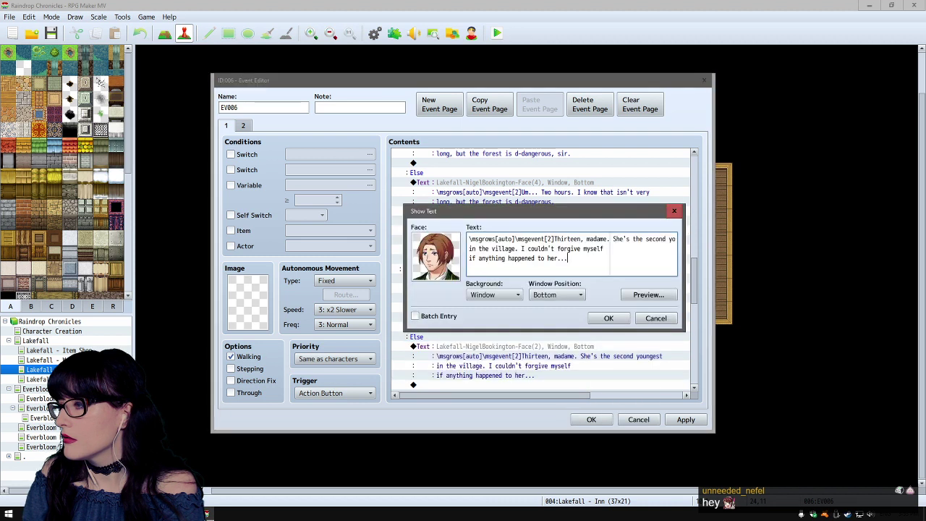
pyautogui.moveTo(554, 239); pyautogui.dragTo(576, 239)
pyautogui.write('Twe')
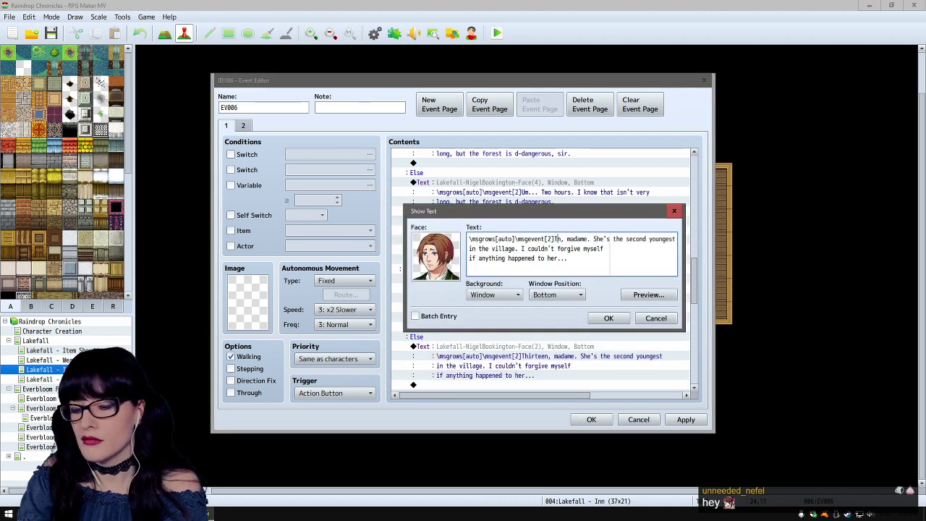
pyautogui.write('lve')
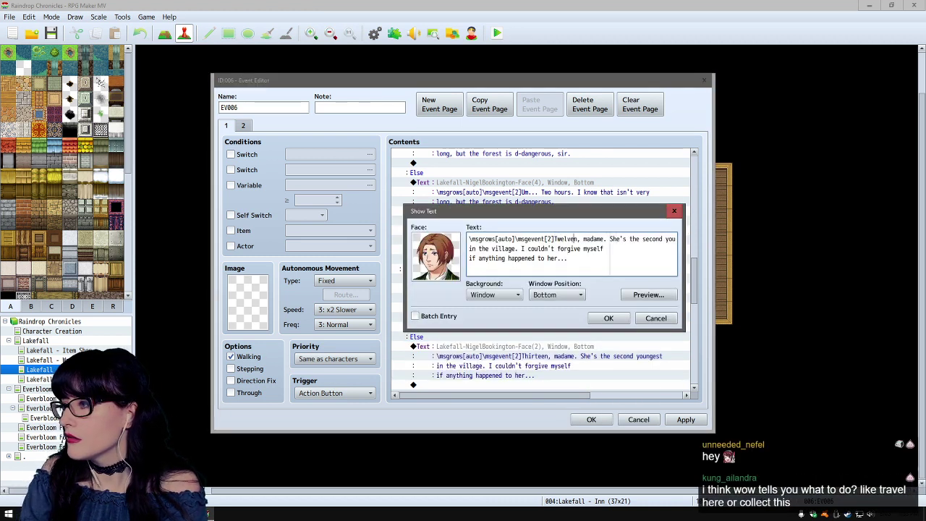
pyautogui.press('Delete')
pyautogui.click(608, 319)
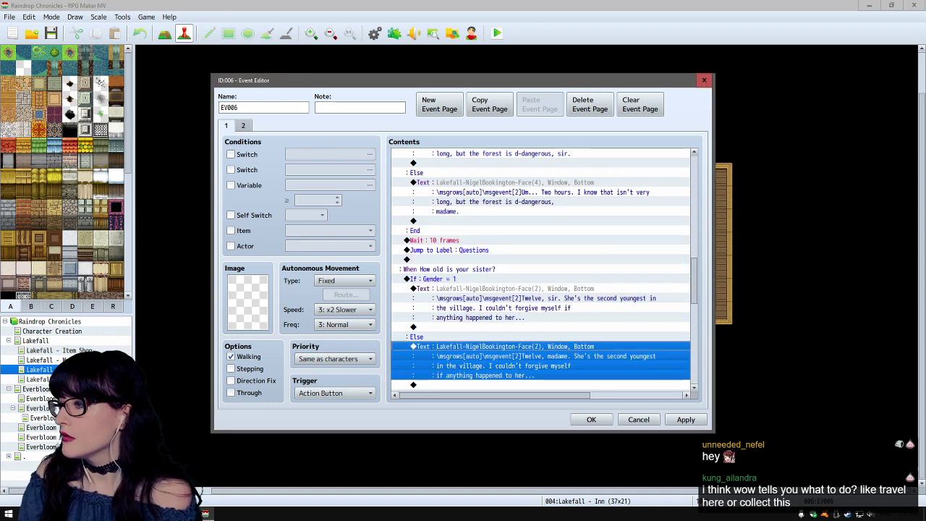
# - Review the innkeeper's replies to the sister questions in EV006's dialogue and save the event
pyautogui.scroll(-2, 609, 318)
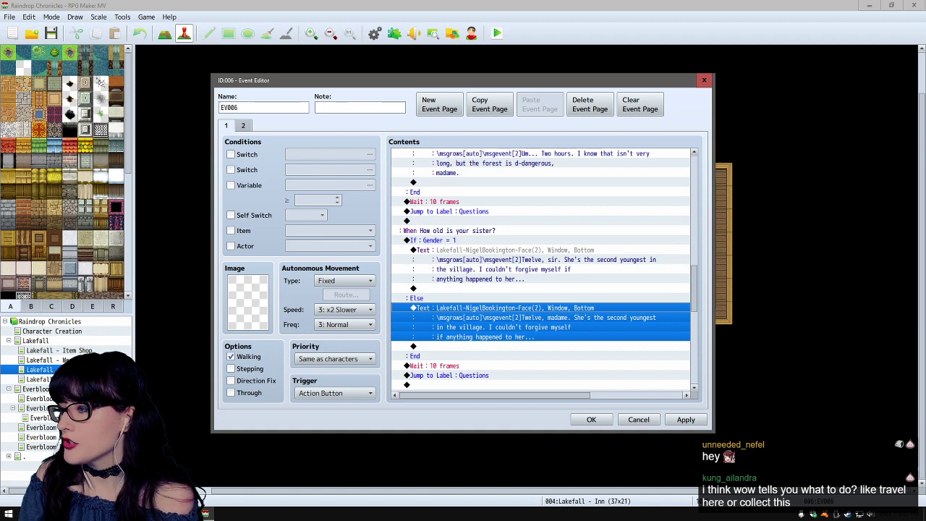
pyautogui.scroll(-5, 544, 270)
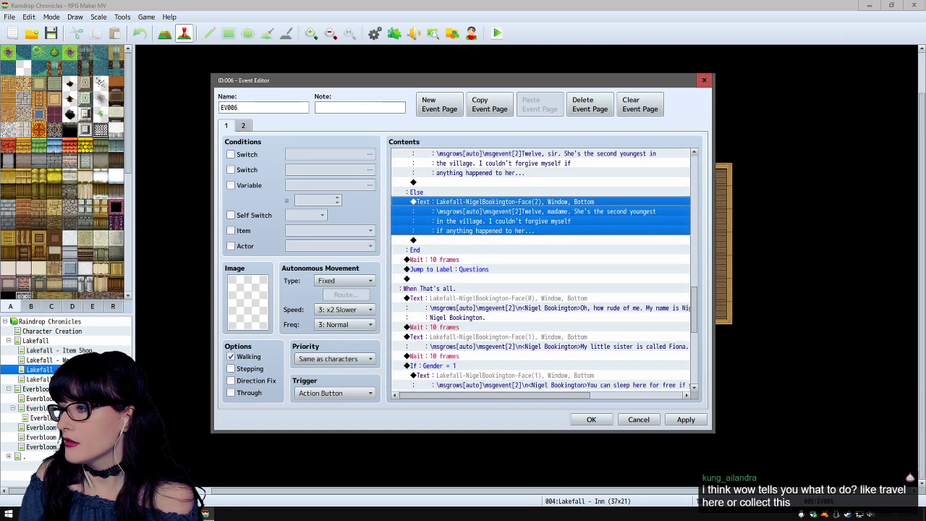
pyautogui.scroll(12, 544, 269)
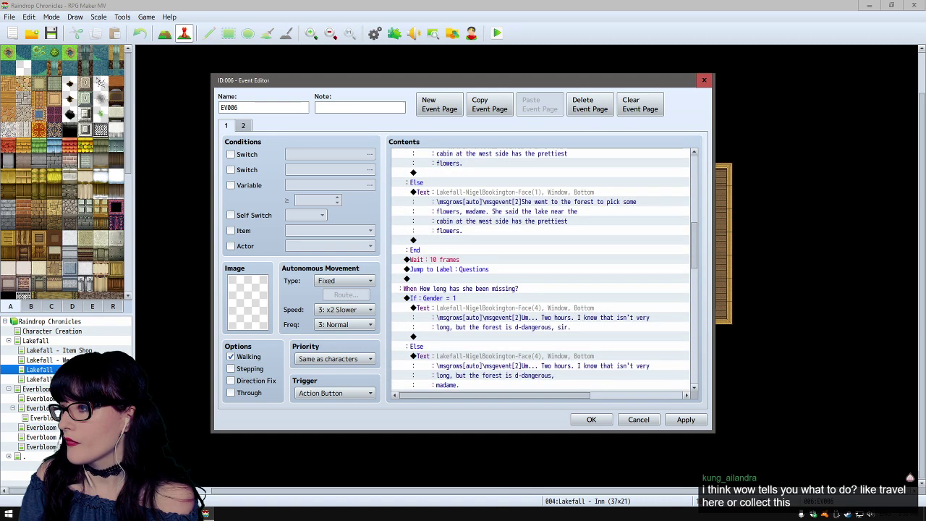
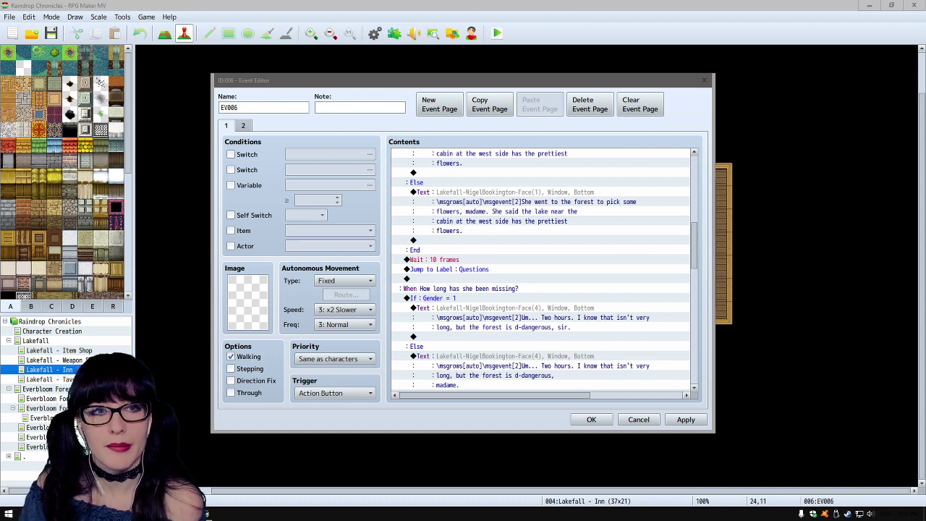
pyautogui.hotkey('alt', 'Tab')
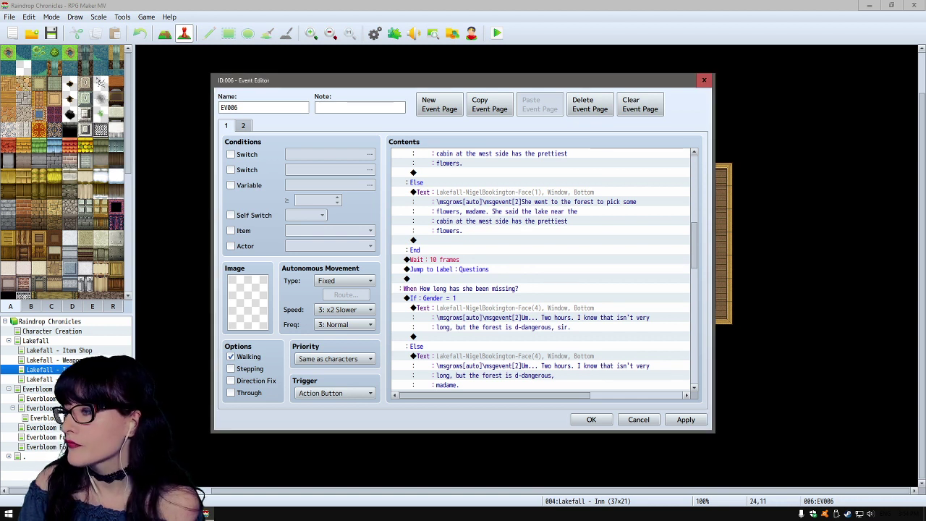
pyautogui.click(513, 318)
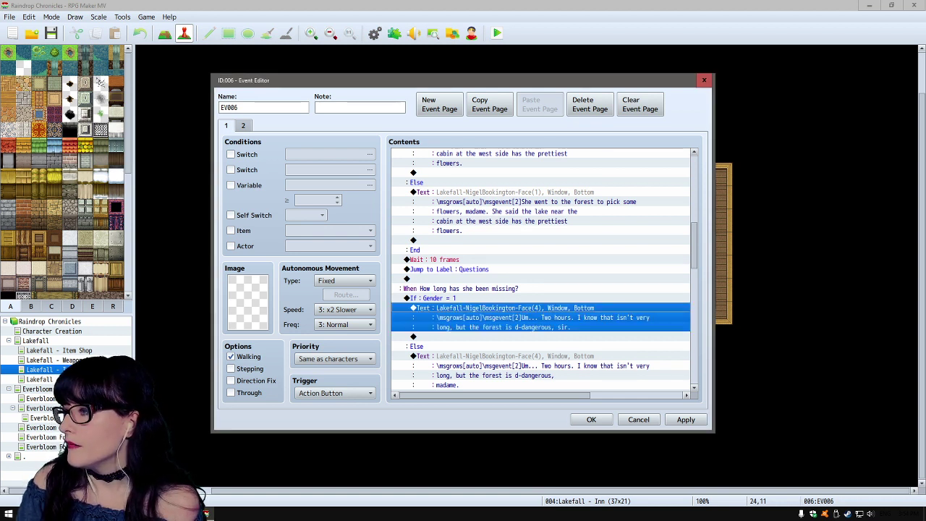
pyautogui.scroll(-7, 541, 270)
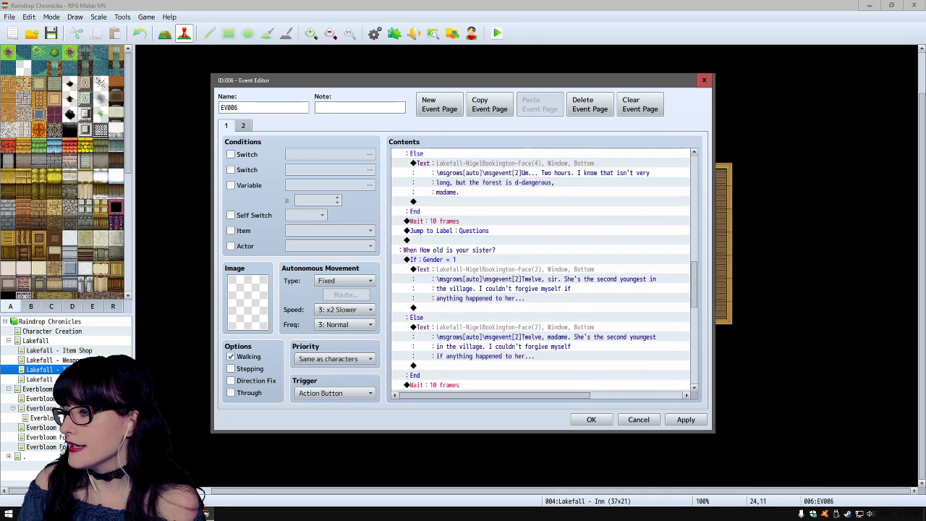
pyautogui.scroll(-7, 541, 270)
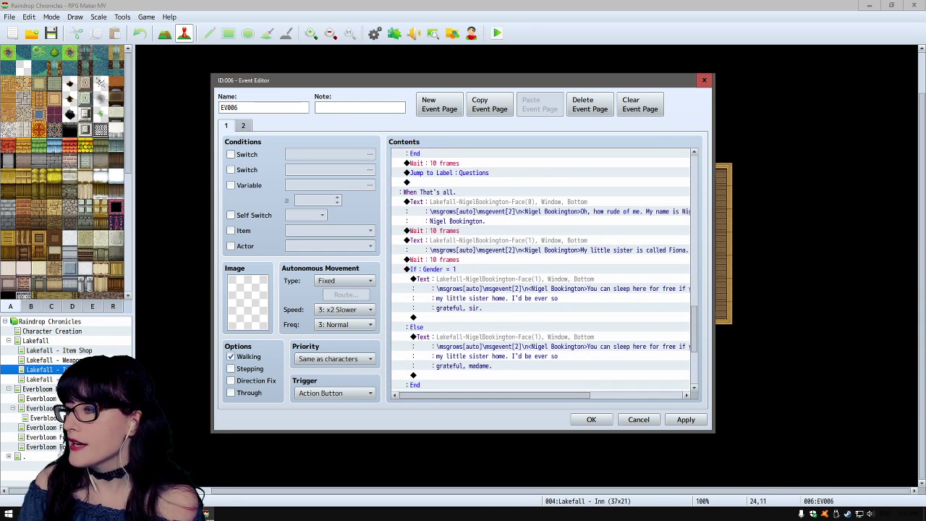
pyautogui.scroll(9, 541, 270)
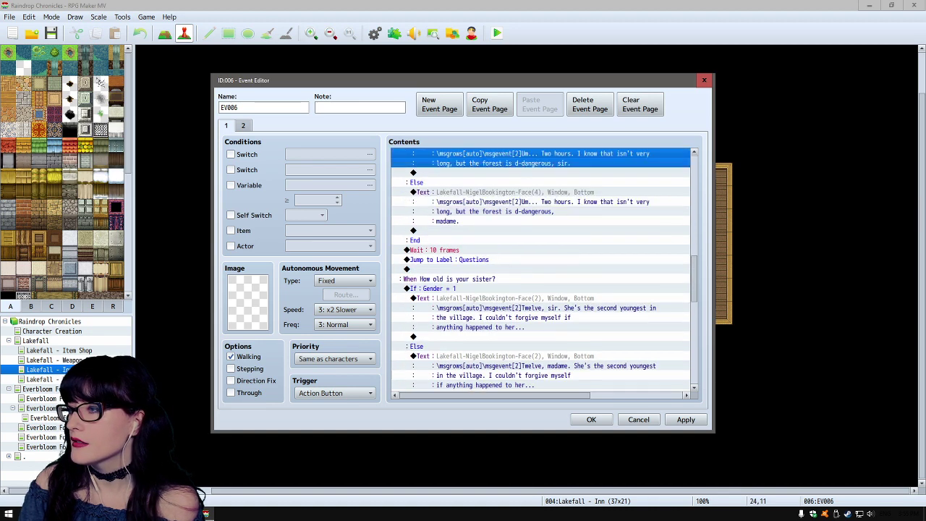
pyautogui.scroll(13, 541, 270)
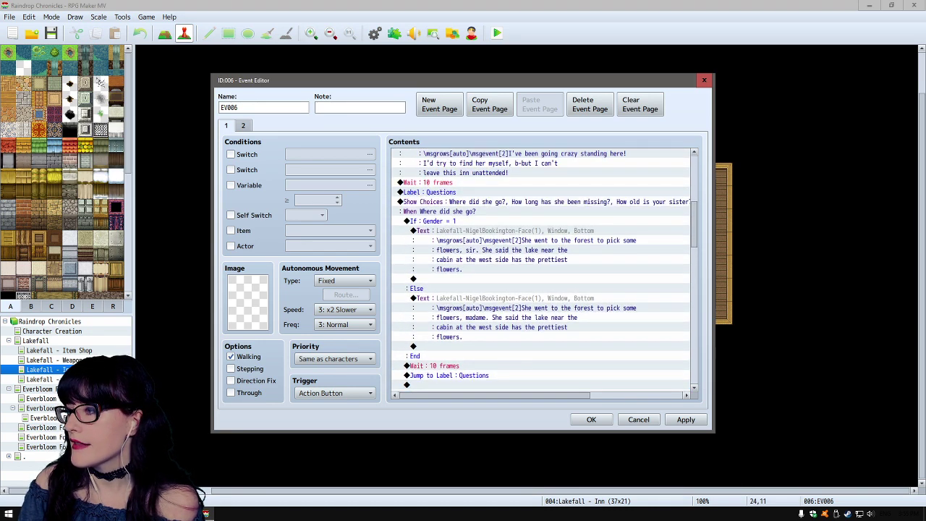
pyautogui.click(591, 420)
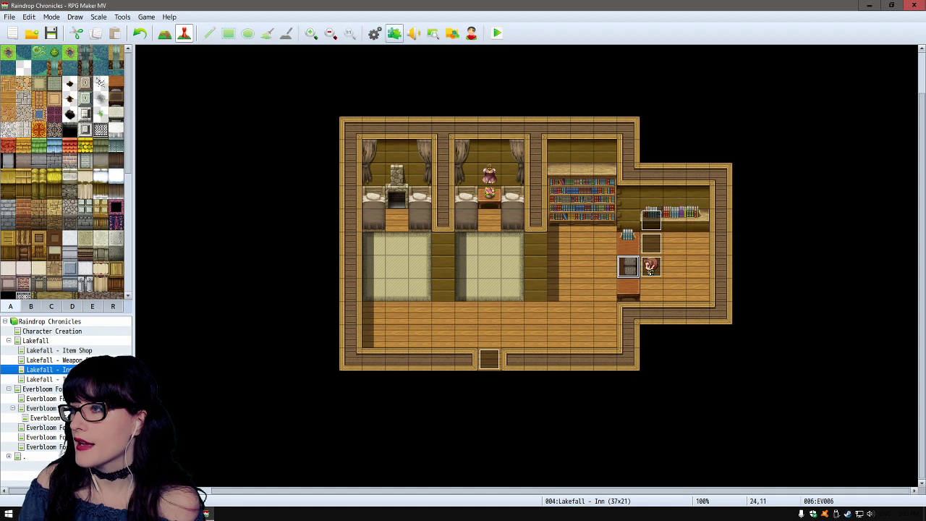
# - Open the first description entry of the Lost Sister quest in the YEP_QuestJournal plugin parameters
pyautogui.click(394, 34)
pyautogui.doubleClick(311, 290)
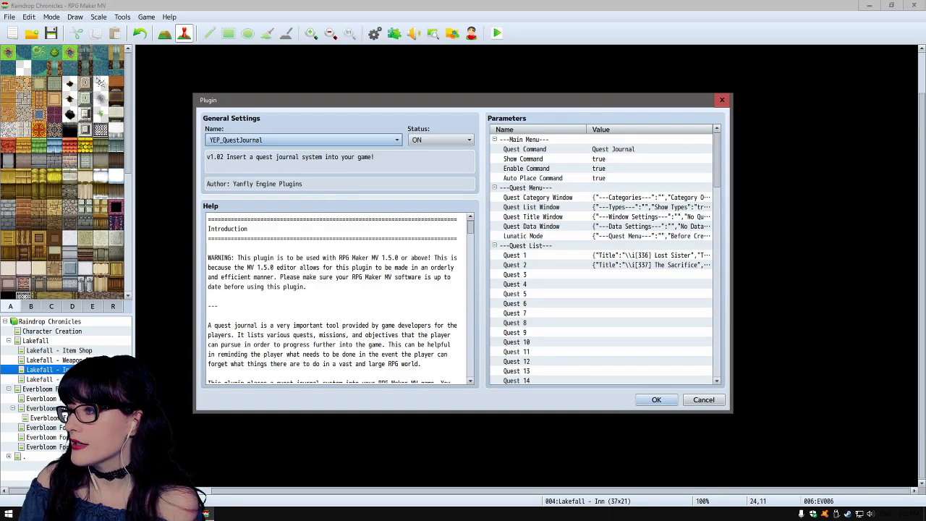
pyautogui.doubleClick(615, 255)
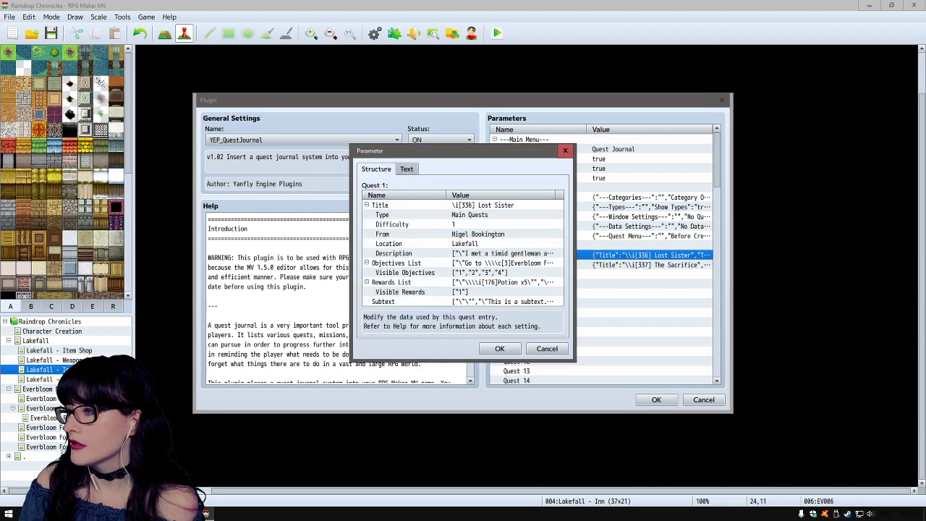
pyautogui.doubleClick(499, 253)
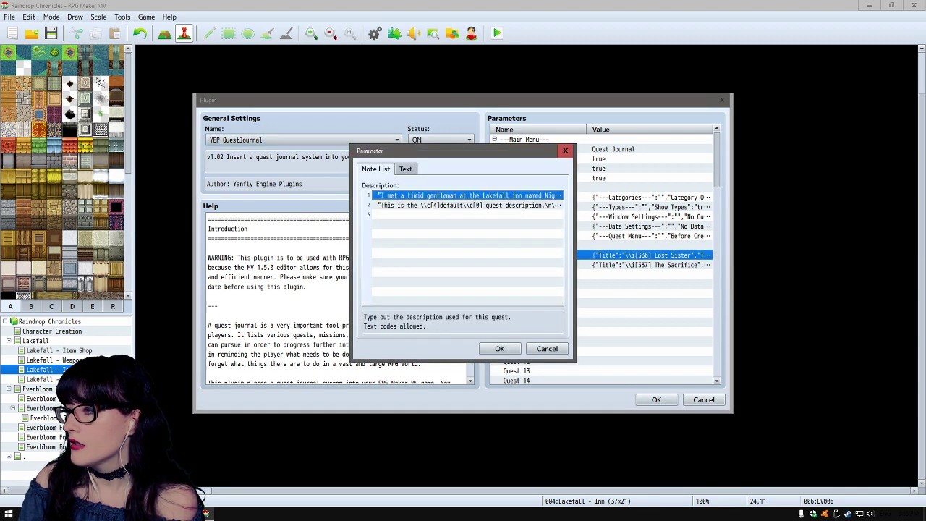
pyautogui.press('Return')
# - Read through the full Lost Sister quest description, checking its wording on the innkeeper's request, the sister's age and where to search for her
pyautogui.hotkey('shift', 'Right')
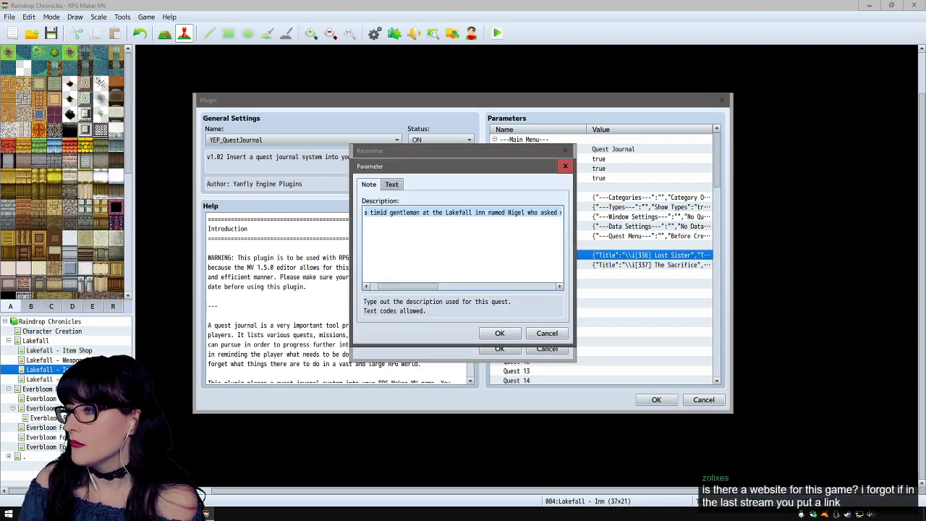
pyautogui.hotkey('shift', 'Right')
pyautogui.hotkey('shift', 'Right')
pyautogui.hotkey('shift', 'Right')
pyautogui.hotkey('shift', 'Right')
pyautogui.hotkey('shift', 'Right')
pyautogui.hotkey('shift', 'Right')
pyautogui.hotkey('shift', 'Right')
pyautogui.hotkey('shift', 'Right')
pyautogui.hotkey('shift', 'Right')
pyautogui.hotkey('shift', 'Right')
pyautogui.hotkey('shift', 'Right')
pyautogui.hotkey('shift', 'Right')
pyautogui.hotkey('shift', 'Right')
pyautogui.hotkey('shift', 'Right')
pyautogui.hotkey('shift', 'Right')
pyautogui.hotkey('shift', 'Right')
pyautogui.hotkey('shift', 'Right')
pyautogui.hotkey('shift', 'Right')
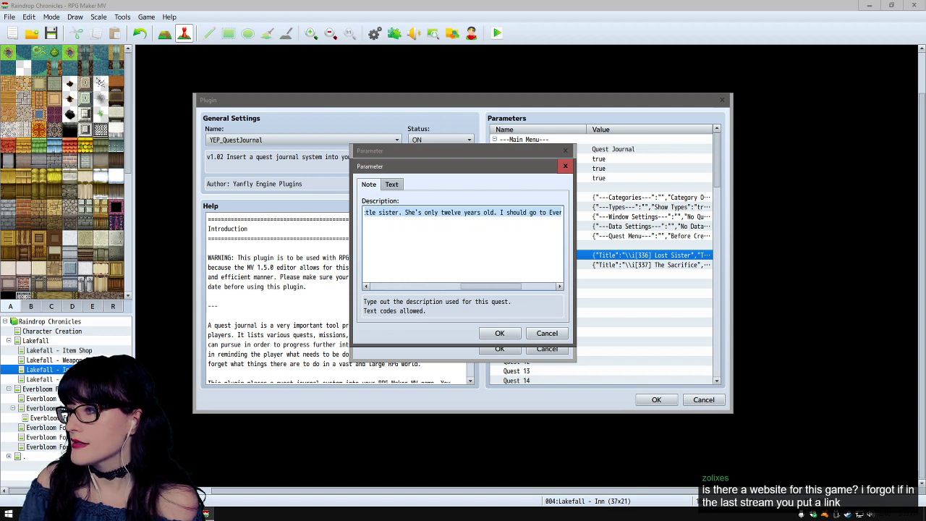
pyautogui.hotkey('shift', 'Left')
pyautogui.hotkey('shift', 'Left')
pyautogui.hotkey('shift', 'Left')
pyautogui.hotkey('shift', 'Left')
pyautogui.hotkey('shift', 'Left')
pyautogui.hotkey('shift', 'Left')
pyautogui.hotkey('shift', 'Left')
pyautogui.hotkey('shift', 'Left')
pyautogui.hotkey('shift', 'Left')
pyautogui.hotkey('shift', 'Left')
pyautogui.hotkey('shift', 'Left')
pyautogui.hotkey('shift', 'Left')
pyautogui.hotkey('shift', 'Left')
pyautogui.hotkey('shift', 'Left')
pyautogui.hotkey('shift', 'Left')
pyautogui.hotkey('shift', 'Left')
pyautogui.hotkey('shift', 'Left')
pyautogui.hotkey('shift', 'Left')
pyautogui.hotkey('shift', 'Left')
pyautogui.hotkey('shift', 'Left')
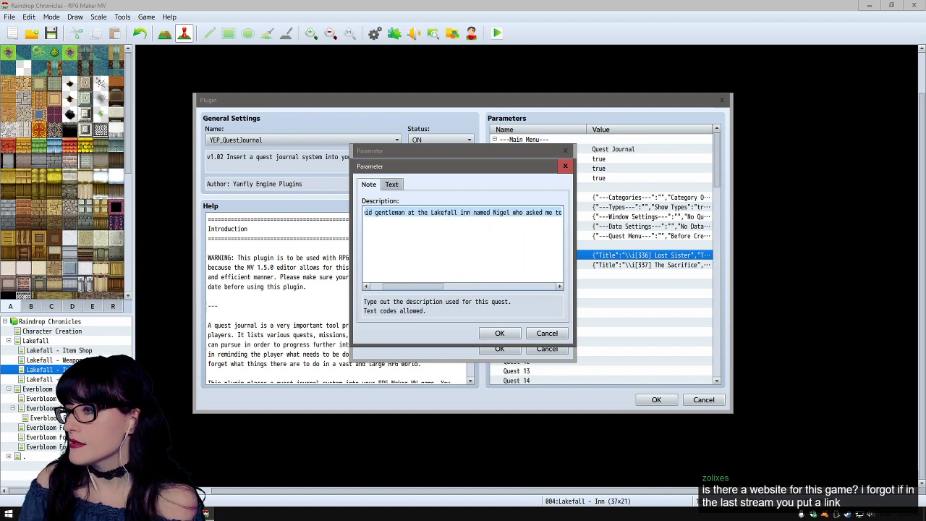
pyautogui.hotkey('shift', 'Right')
pyautogui.hotkey('shift', 'Right')
pyautogui.hotkey('shift', 'Right')
pyautogui.hotkey('shift', 'Right')
pyautogui.hotkey('shift', 'Right')
pyautogui.hotkey('shift', 'Right')
pyautogui.hotkey('shift', 'Right')
pyautogui.hotkey('shift', 'Right')
pyautogui.hotkey('shift', 'Right')
pyautogui.hotkey('shift', 'Right')
pyautogui.hotkey('shift', 'Right')
pyautogui.hotkey('shift', 'Right')
pyautogui.hotkey('shift', 'Right')
pyautogui.hotkey('shift', 'Right')
pyautogui.hotkey('shift', 'Right')
pyautogui.hotkey('shift', 'Right')
pyautogui.hotkey('shift', 'Right')
pyautogui.hotkey('shift', 'Right')
pyautogui.hotkey('shift', 'Right')
pyautogui.hotkey('shift', 'Right')
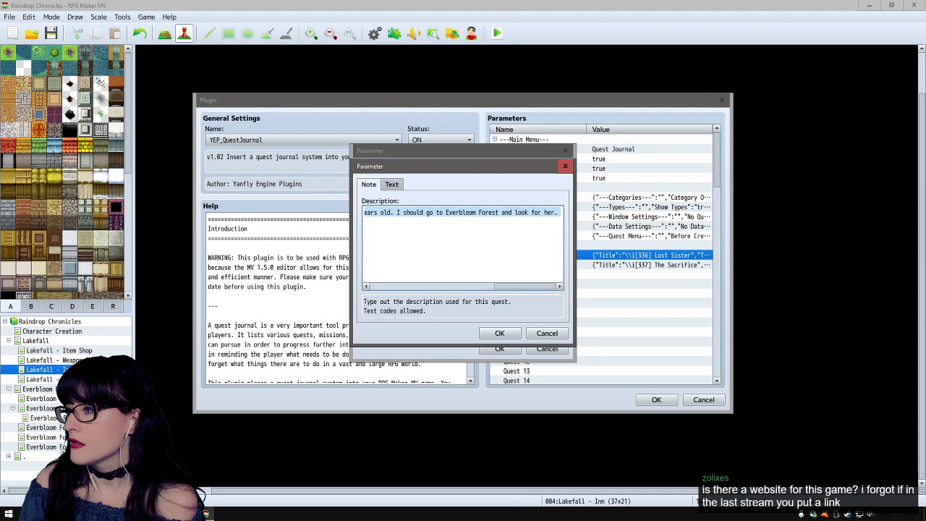
pyautogui.hotkey('shift', 'Left')
pyautogui.hotkey('shift', 'Left')
pyautogui.hotkey('shift', 'Left')
pyautogui.hotkey('shift', 'Left')
pyautogui.hotkey('shift', 'Left')
pyautogui.hotkey('shift', 'Left')
pyautogui.hotkey('shift', 'Left')
pyautogui.hotkey('shift', 'Left')
pyautogui.hotkey('shift', 'Left')
pyautogui.hotkey('shift', 'Left')
pyautogui.hotkey('shift', 'Left')
pyautogui.hotkey('shift', 'Left')
pyautogui.hotkey('shift', 'Left')
pyautogui.hotkey('shift', 'Left')
pyautogui.hotkey('shift', 'Left')
pyautogui.hotkey('shift', 'Left')
pyautogui.hotkey('shift', 'Left')
pyautogui.hotkey('shift', 'Left')
pyautogui.hotkey('shift', 'Left')
pyautogui.hotkey('shift', 'Left')
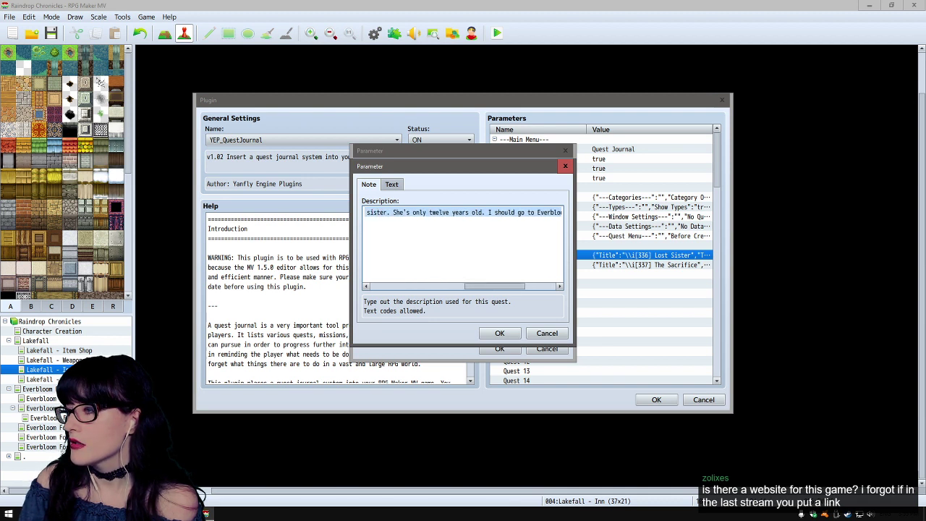
pyautogui.press('Left')
pyautogui.press('Left')
pyautogui.press('Left')
pyautogui.press('Left')
pyautogui.press('Left')
pyautogui.press('Left')
pyautogui.press('Left')
pyautogui.press('Left')
pyautogui.press('Left')
pyautogui.press('Left')
pyautogui.press('Left')
pyautogui.press('Left')
pyautogui.press('Left')
pyautogui.press('Left')
pyautogui.press('Left')
pyautogui.press('Left')
pyautogui.press('Left')
pyautogui.press('Left')
pyautogui.press('Left')
pyautogui.press('Left')
pyautogui.press('Right')
pyautogui.press('Right')
pyautogui.press('Right')
pyautogui.press('Right')
pyautogui.press('Right')
pyautogui.press('Right')
pyautogui.press('Right')
pyautogui.press('Right')
pyautogui.press('Right')
pyautogui.press('Right')
pyautogui.press('Right')
pyautogui.press('Right')
pyautogui.press('Right')
pyautogui.press('Right')
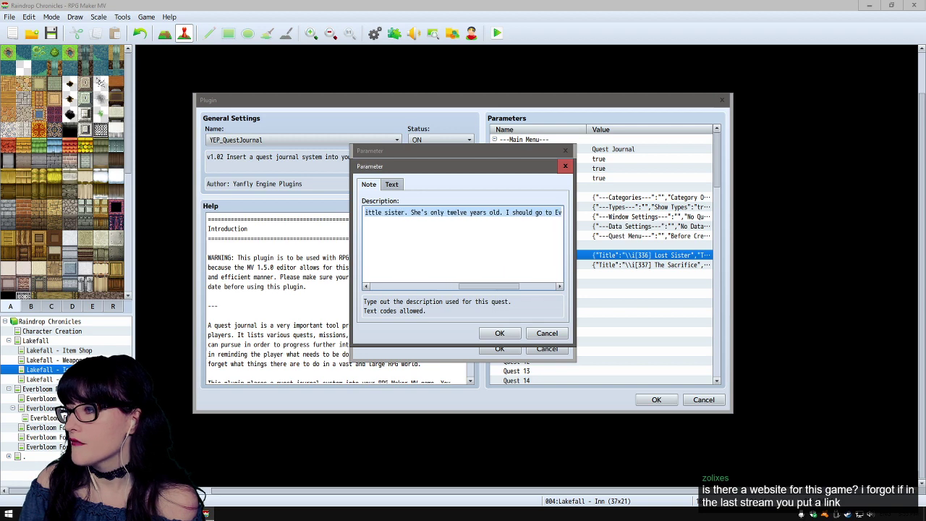
pyautogui.press('Right')
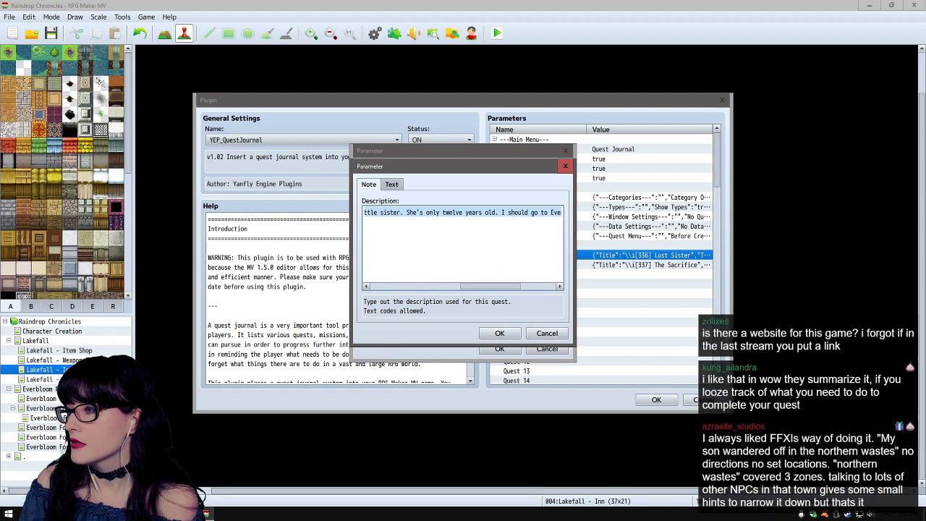
pyautogui.press('Left')
pyautogui.press('Left')
pyautogui.press('Left')
pyautogui.press('Left')
pyautogui.press('Left')
pyautogui.press('Left')
pyautogui.press('Left')
pyautogui.press('Left')
pyautogui.press('Left')
pyautogui.press('Left')
pyautogui.press('Left')
pyautogui.press('Left')
pyautogui.press('Left')
pyautogui.press('Left')
pyautogui.press('Left')
pyautogui.press('Left')
pyautogui.press('Left')
pyautogui.press('Left')
pyautogui.press('Left')
pyautogui.press('Left')
pyautogui.press('Right')
pyautogui.press('Right')
pyautogui.press('Right')
pyautogui.press('Right')
pyautogui.press('Right')
pyautogui.press('Right')
pyautogui.press('Right')
pyautogui.press('Right')
pyautogui.press('Right')
pyautogui.press('Right')
pyautogui.press('Right')
pyautogui.press('Right')
pyautogui.press('Right')
pyautogui.press('Right')
pyautogui.press('Right')
pyautogui.press('Right')
pyautogui.press('Right')
pyautogui.press('Right')
pyautogui.press('Right')
pyautogui.press('Right')
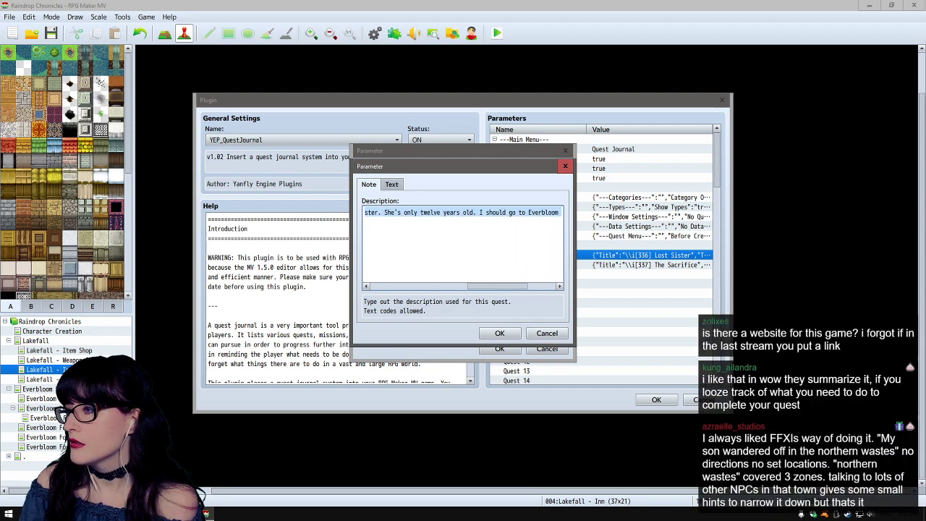
# - Add "She went to the Everbloom Forest to pick some flowers" to the quest description, following the request to find his little sister
pyautogui.press('Left')
pyautogui.press('Left')
pyautogui.press('Left')
pyautogui.press('Left')
pyautogui.press('Left')
pyautogui.press('Left')
pyautogui.press('Left')
pyautogui.press('Left')
pyautogui.press('Left')
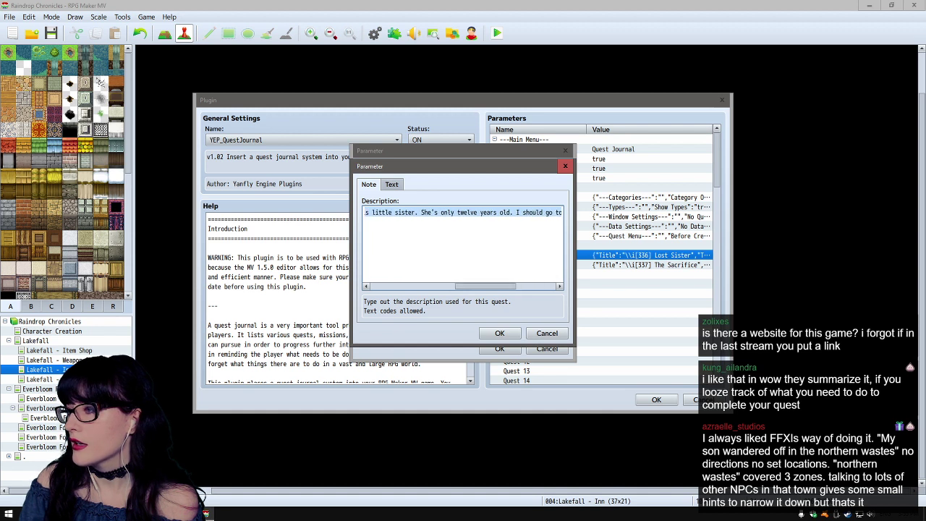
pyautogui.hotkey('ctrl', 'a')
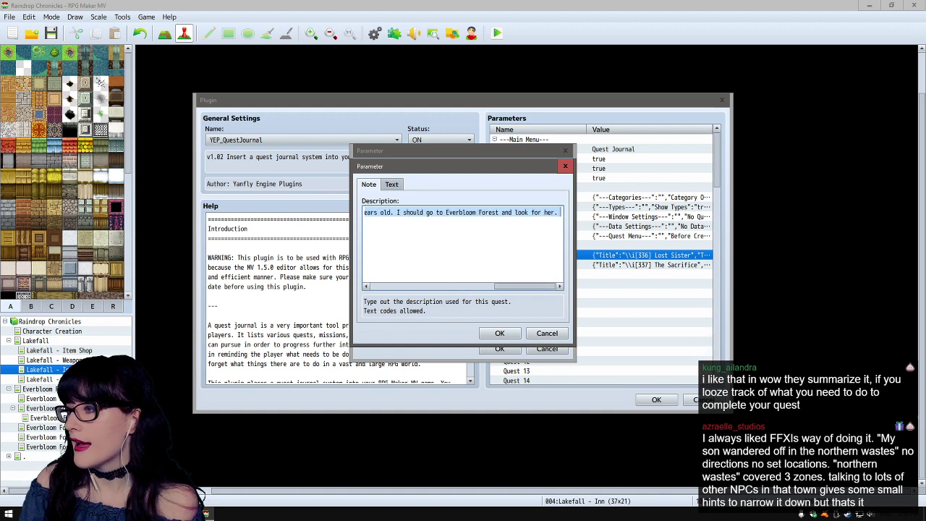
pyautogui.press('Left')
pyautogui.press('Left')
pyautogui.press('Left')
pyautogui.press('Left')
pyautogui.press('Left')
pyautogui.press('Left')
pyautogui.press('Left')
pyautogui.press('Left')
pyautogui.press('Left')
pyautogui.press('Left')
pyautogui.press('Left')
pyautogui.press('Left')
pyautogui.press('Left')
pyautogui.press('Left')
pyautogui.press('Left')
pyautogui.press('Left')
pyautogui.press('Left')
pyautogui.press('Left')
pyautogui.press('Left')
pyautogui.press('Left')
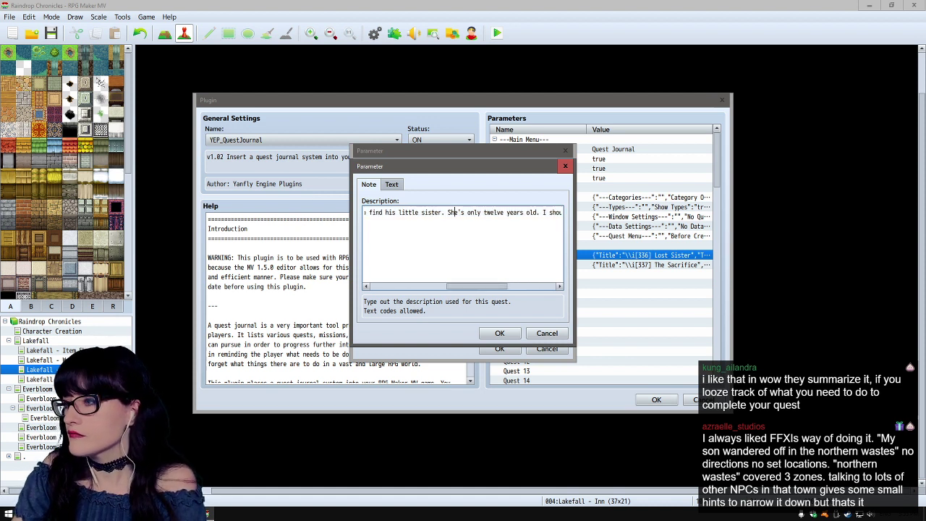
pyautogui.press('Right')
pyautogui.write('we')
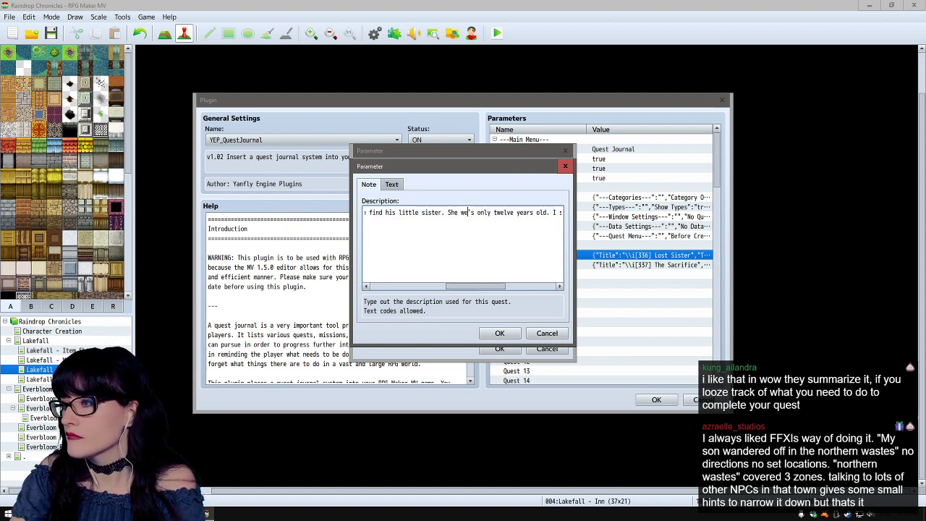
pyautogui.write('nt top')
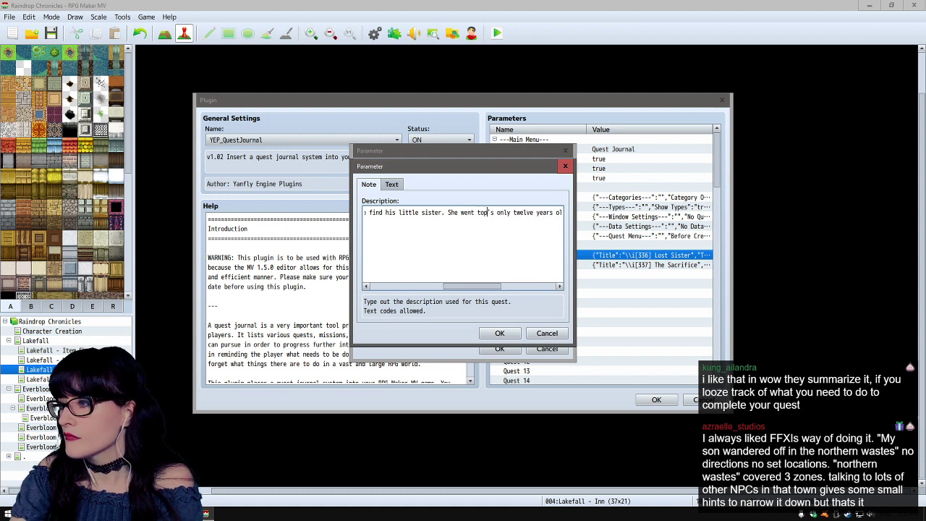
pyautogui.press('BackSpace')
pyautogui.write('the Ev')
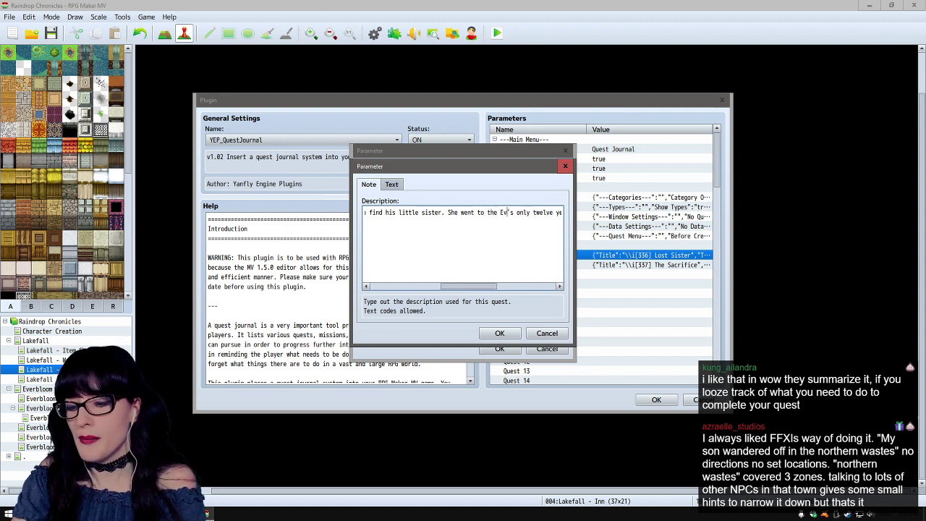
pyautogui.write('erbloom')
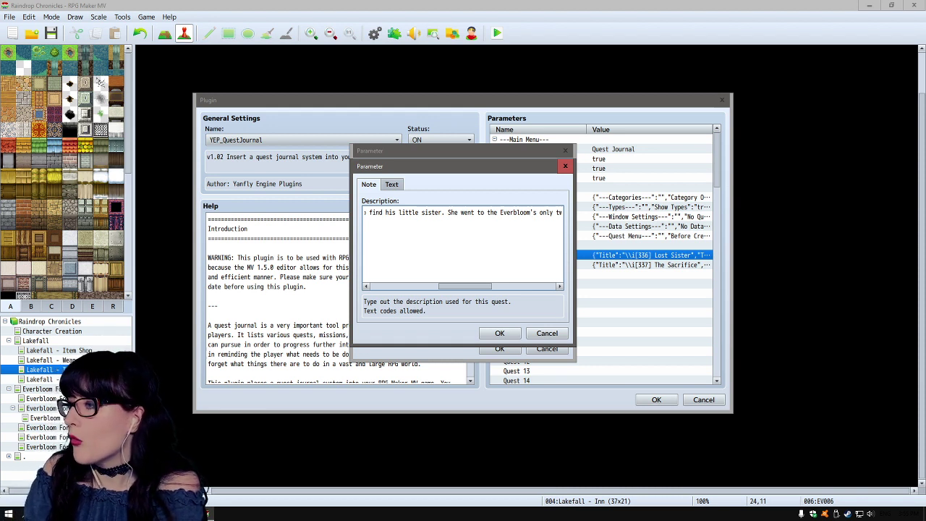
pyautogui.write('Fores')
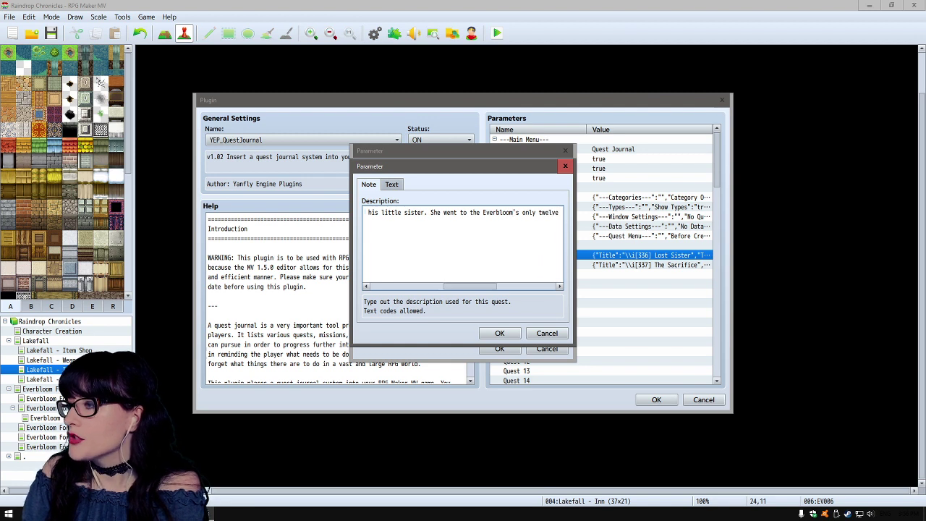
pyautogui.write('t to pick some ')
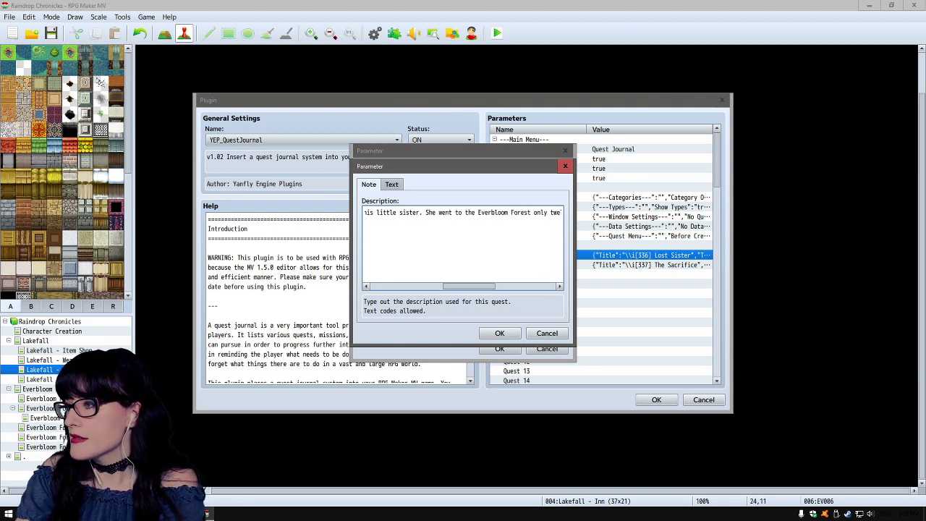
pyautogui.write('flowers')
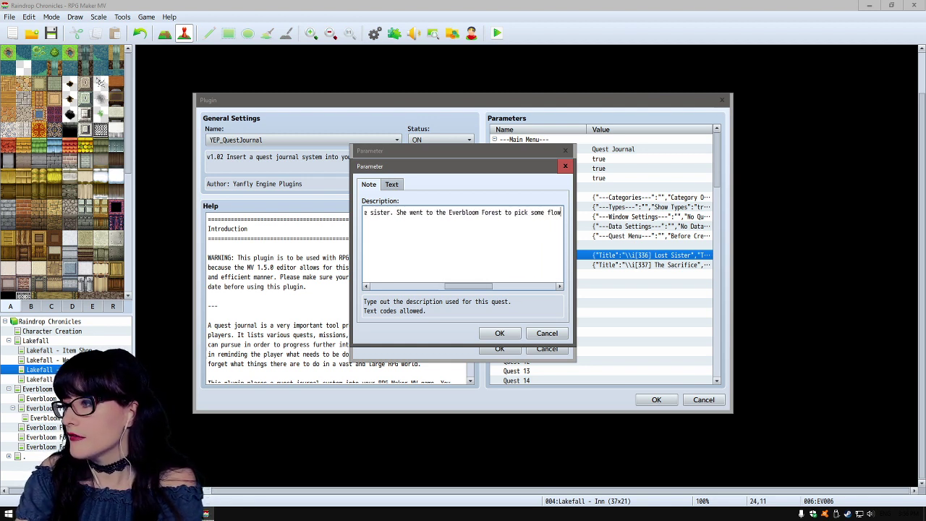
# - End the flower-picking sentence with a period and begin the age sentence with "She is" before "only twelve years old"
pyautogui.hotkey('ctrl', 'Left')
pyautogui.hotkey('ctrl', 'Left')
pyautogui.hotkey('ctrl', 'Left')
pyautogui.hotkey('ctrl', 'Left')
pyautogui.hotkey('ctrl', 'Left')
pyautogui.hotkey('ctrl', 'Left')
pyautogui.hotkey('ctrl', 'Left')
pyautogui.hotkey('ctrl', 'Left')
pyautogui.hotkey('ctrl', 'Left')
pyautogui.hotkey('ctrl', 'Left')
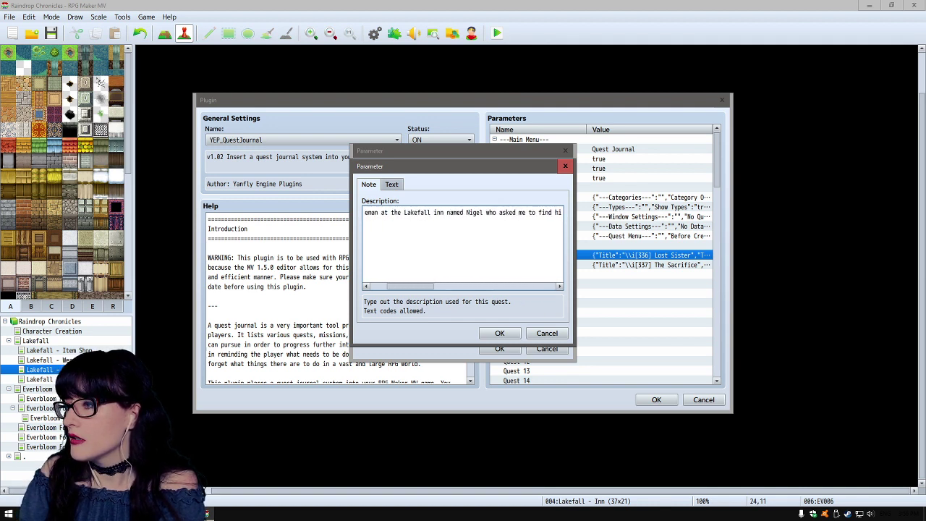
pyautogui.press('End')
pyautogui.press('End')
pyautogui.write('only twelve years')
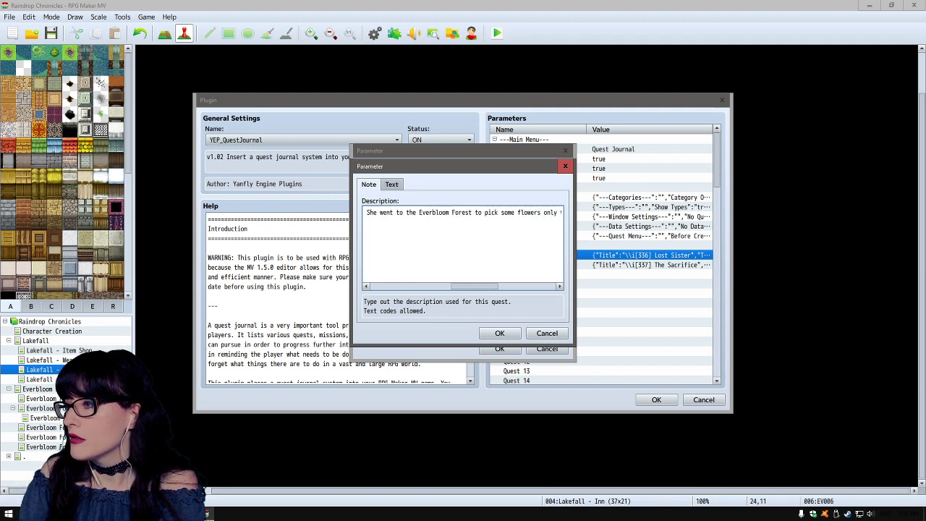
pyautogui.hotkey('ctrl', 'Left')
pyautogui.hotkey('ctrl', 'Left')
pyautogui.hotkey('ctrl', 'Left')
pyautogui.hotkey('ctrl', 'Left')
pyautogui.hotkey('ctrl', 'Left')
pyautogui.hotkey('ctrl', 'Left')
pyautogui.hotkey('ctrl', 'Left')
pyautogui.hotkey('ctrl', 'Left')
pyautogui.hotkey('ctrl', 'Left')
pyautogui.hotkey('ctrl', 'Left')
pyautogui.press('End')
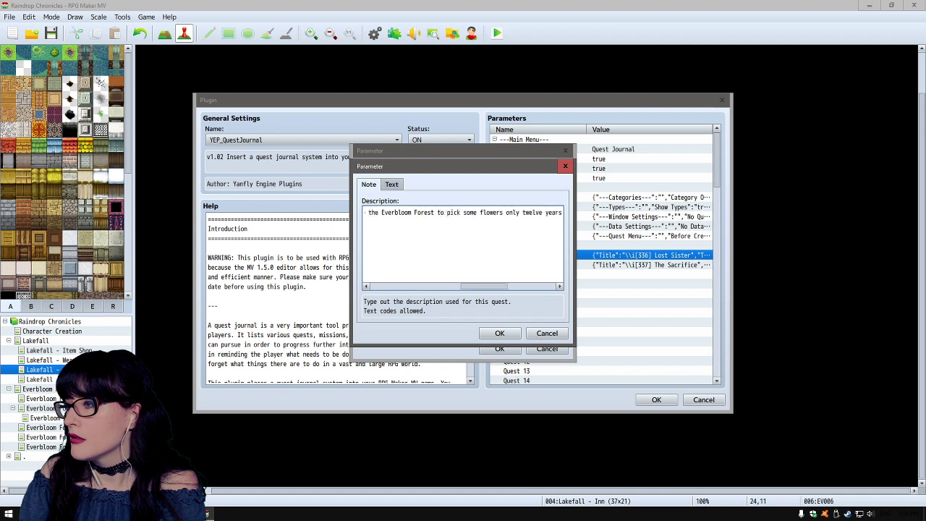
pyautogui.write('old. I shoul')
pyautogui.click(460, 212)
pyautogui.write('. She is')
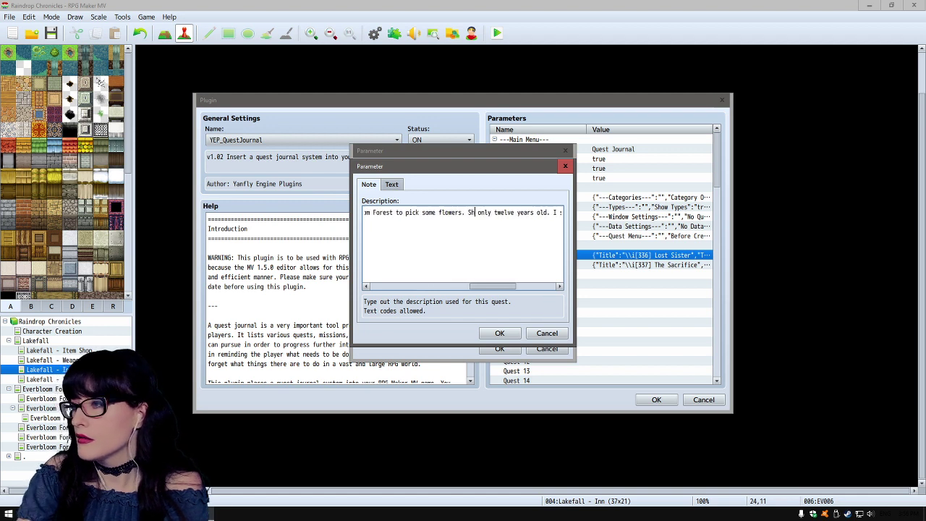
# - Replace "to Everbloom Forest" with "there" in the description's last sentence, making it "I should go there and look for her."
pyautogui.press('End')
pyautogui.write('d go to Everbloom Forest and look')
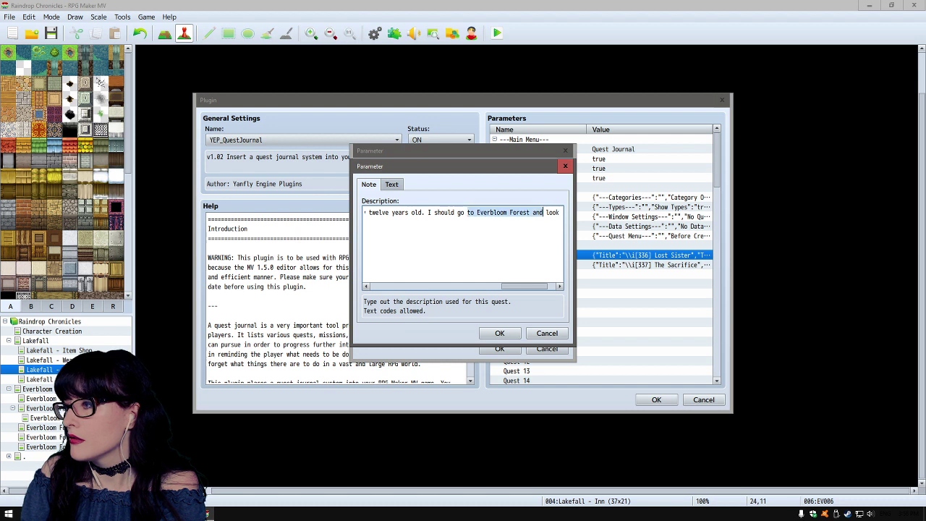
pyautogui.hotkey('ctrl', 'Left')
pyautogui.hotkey('ctrl', 'Left')
pyautogui.hotkey('ctrl', 'Left')
pyautogui.hotkey('ctrl', 'Left')
pyautogui.hotkey('ctrl', 'Left')
pyautogui.hotkey('ctrl', 'Left')
pyautogui.hotkey('ctrl', 'Left')
pyautogui.hotkey('ctrl', 'Left')
pyautogui.hotkey('ctrl', 'Left')
pyautogui.hotkey('ctrl', 'Left')
pyautogui.hotkey('ctrl', 'Left')
pyautogui.hotkey('ctrl', 'Left')
pyautogui.hotkey('ctrl', 'Left')
pyautogui.hotkey('ctrl', 'Left')
pyautogui.hotkey('ctrl', 'Left')
pyautogui.hotkey('ctrl', 'Left')
pyautogui.hotkey('ctrl', 'Left')
pyautogui.hotkey('ctrl', 'Left')
pyautogui.hotkey('ctrl', 'Left')
pyautogui.hotkey('ctrl', 'Left')
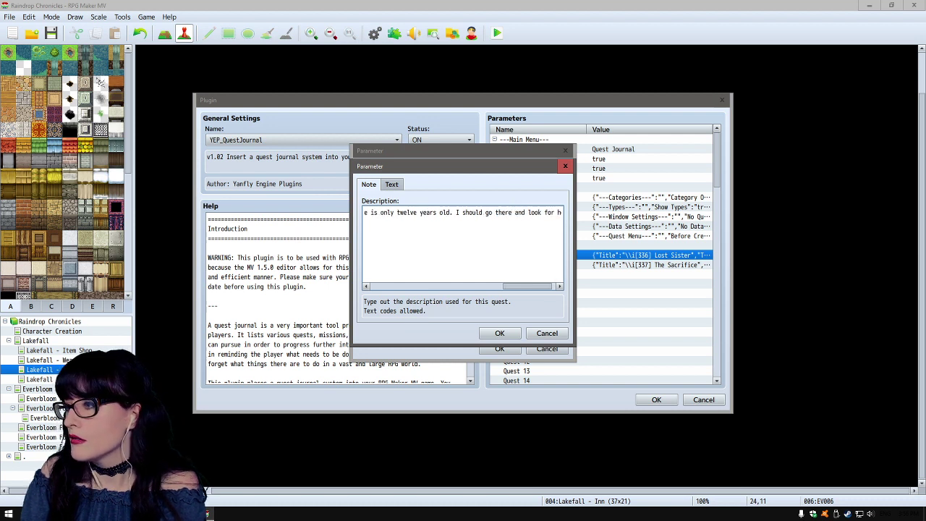
# - Proofread the reworded Lost Sister description from beginning to end and accept the entry
pyautogui.hotkey('ctrl', 'Right')
pyautogui.hotkey('ctrl', 'Right')
pyautogui.hotkey('ctrl', 'Right')
pyautogui.hotkey('ctrl', 'Right')
pyautogui.hotkey('ctrl', 'Right')
pyautogui.hotkey('ctrl', 'Right')
pyautogui.hotkey('ctrl', 'Right')
pyautogui.hotkey('ctrl', 'Right')
pyautogui.hotkey('ctrl', 'Right')
pyautogui.hotkey('ctrl', 'Right')
pyautogui.hotkey('ctrl', 'Right')
pyautogui.hotkey('ctrl', 'Right')
pyautogui.hotkey('ctrl', 'Right')
pyautogui.hotkey('ctrl', 'Right')
pyautogui.hotkey('ctrl', 'Right')
pyautogui.hotkey('ctrl', 'Right')
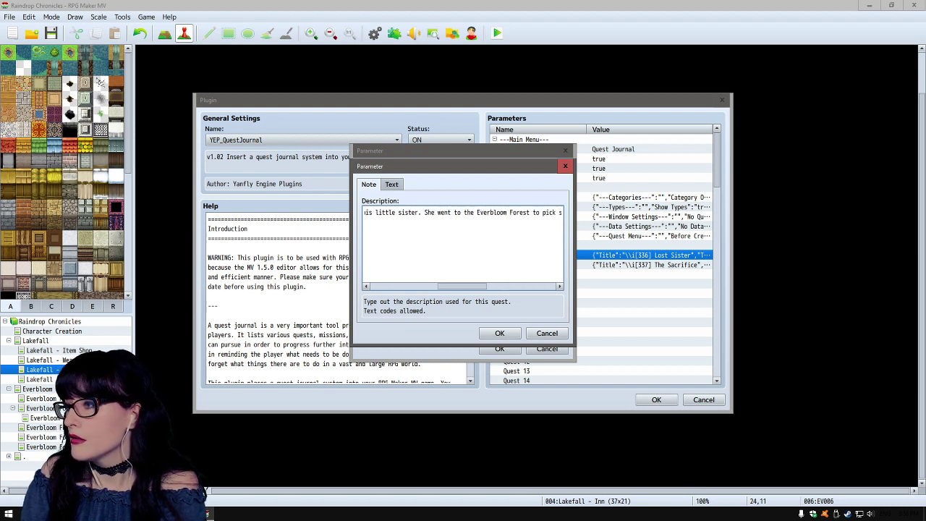
pyautogui.hotkey('ctrl', 'Right')
pyautogui.hotkey('ctrl', 'Right')
pyautogui.hotkey('ctrl', 'Right')
pyautogui.hotkey('ctrl', 'Right')
pyautogui.hotkey('ctrl', 'Right')
pyautogui.hotkey('ctrl', 'Right')
pyautogui.hotkey('ctrl', 'Right')
pyautogui.hotkey('ctrl', 'Right')
pyautogui.hotkey('ctrl', 'Right')
pyautogui.hotkey('ctrl', 'Right')
pyautogui.hotkey('ctrl', 'Right')
pyautogui.hotkey('ctrl', 'Right')
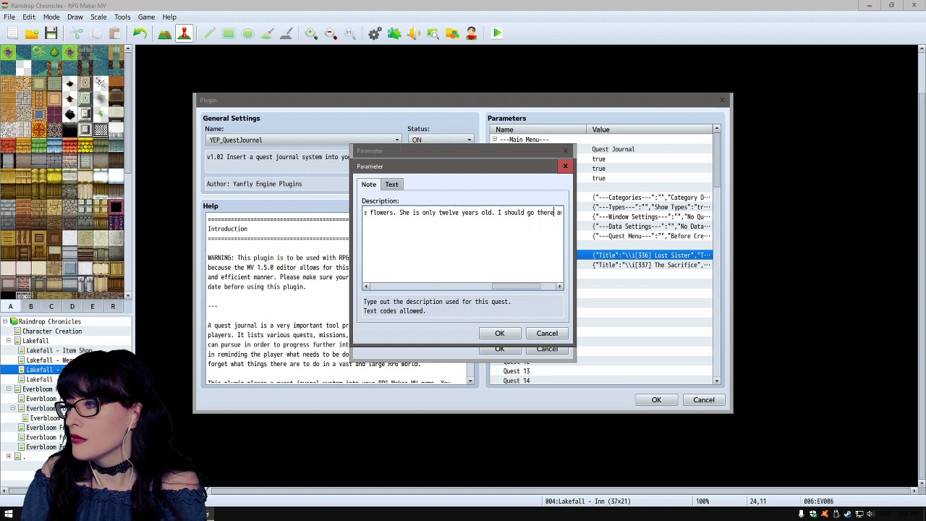
pyautogui.press('Home')
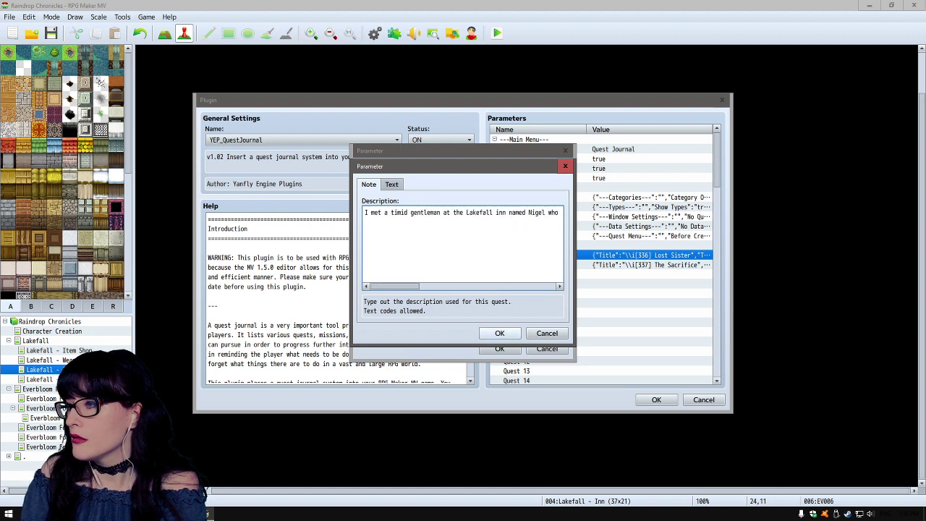
pyautogui.click(499, 333)
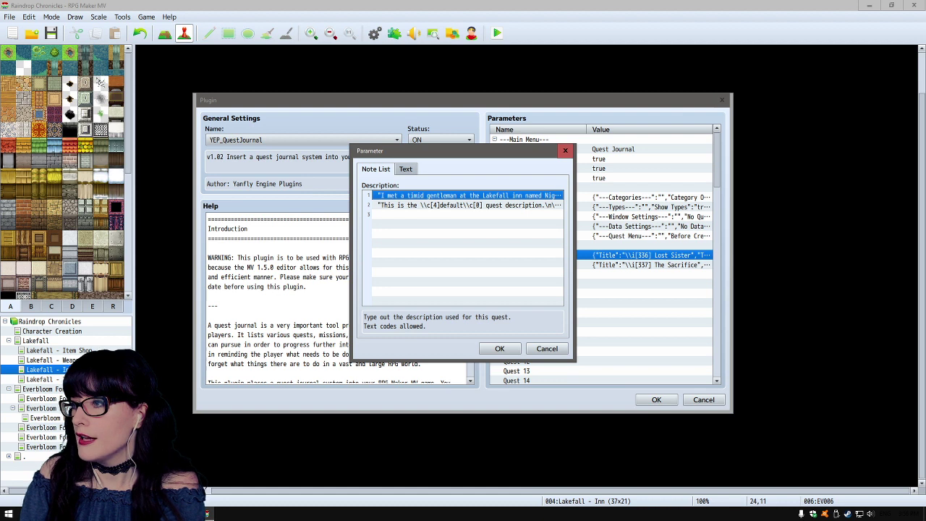
# - Check the second, default description entry, then save the description list and the Lost Sister quest data
pyautogui.doubleClick(467, 204)
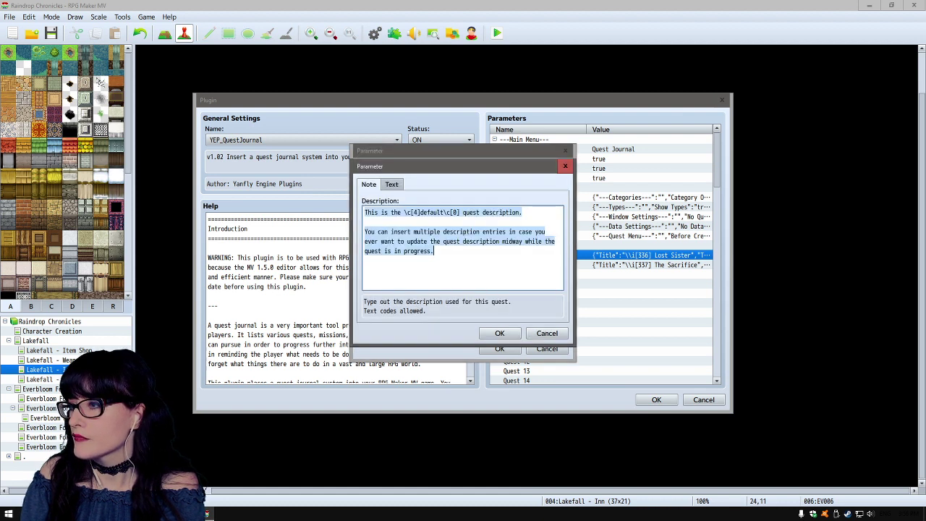
pyautogui.click(499, 333)
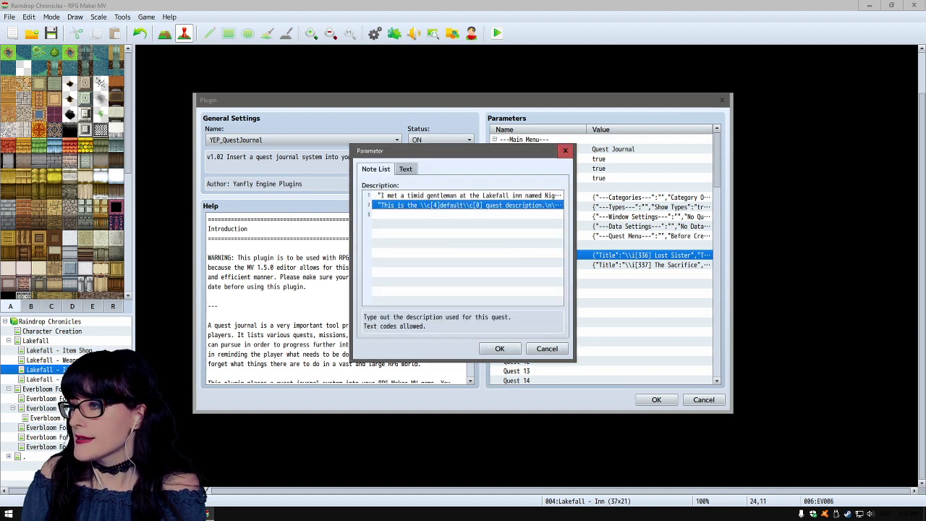
pyautogui.click(499, 348)
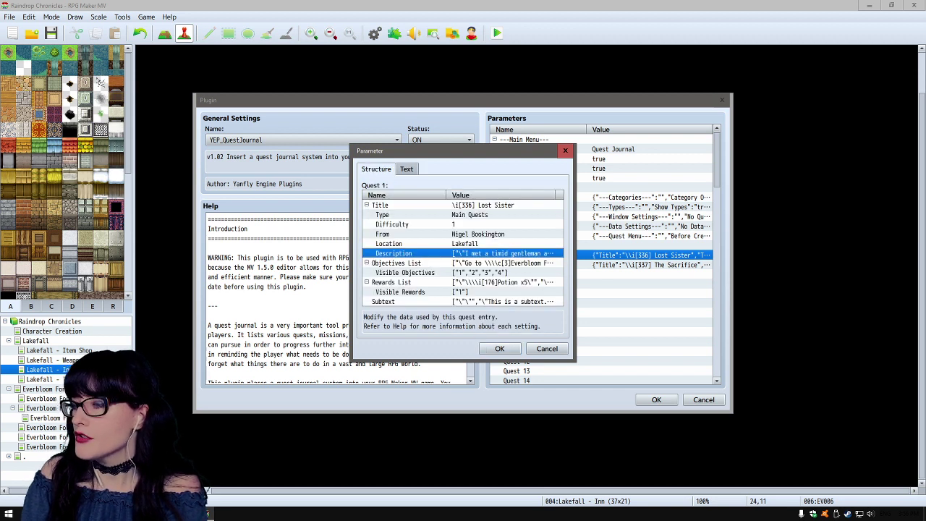
pyautogui.click(400, 292)
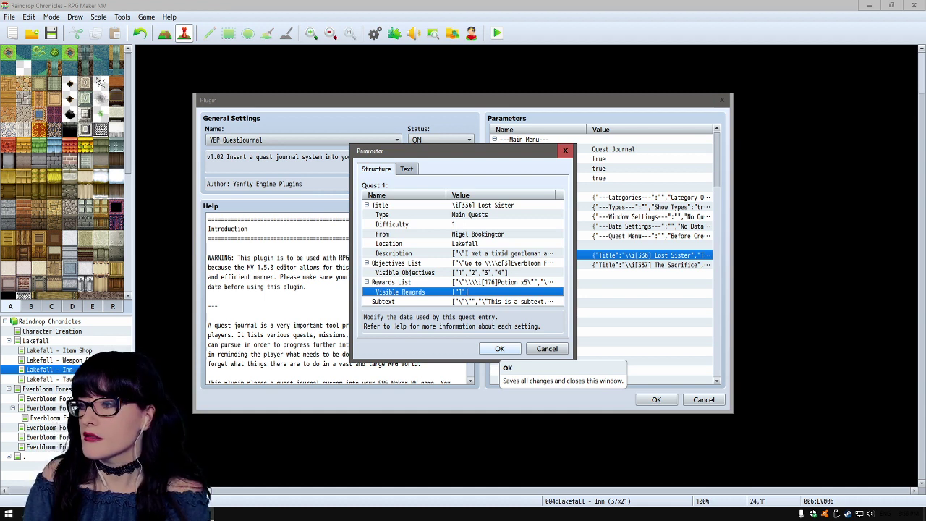
pyautogui.click(499, 349)
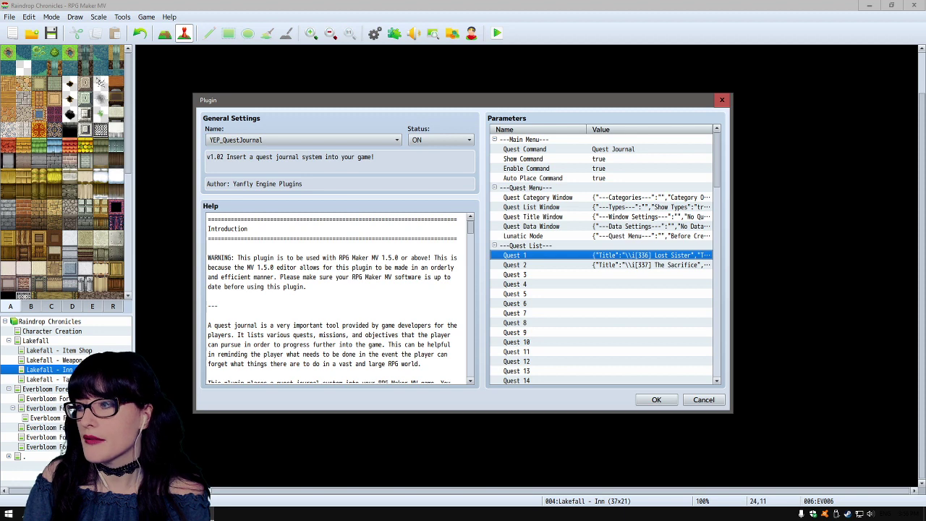
# - Reopen the Lost Sister quest and review its objectives list alongside the quest notes in the text editor
pyautogui.press('Return')
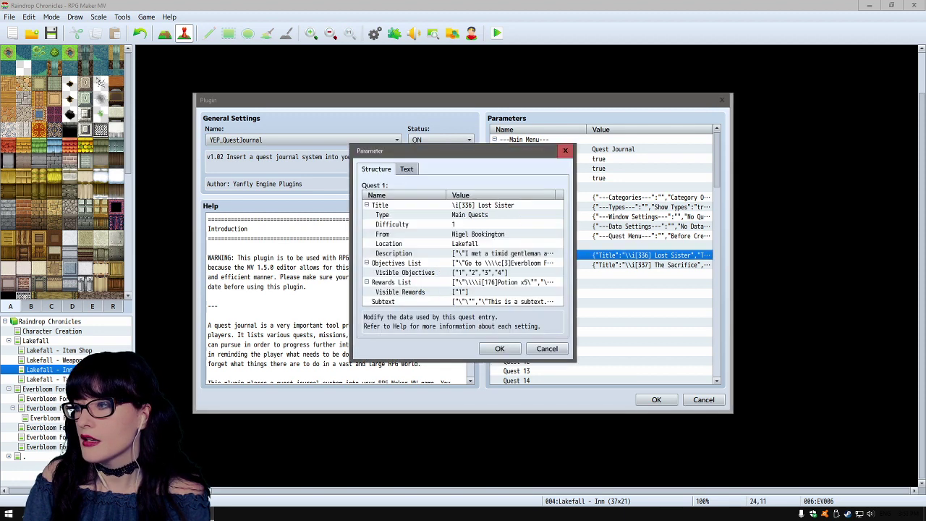
pyautogui.click(404, 272)
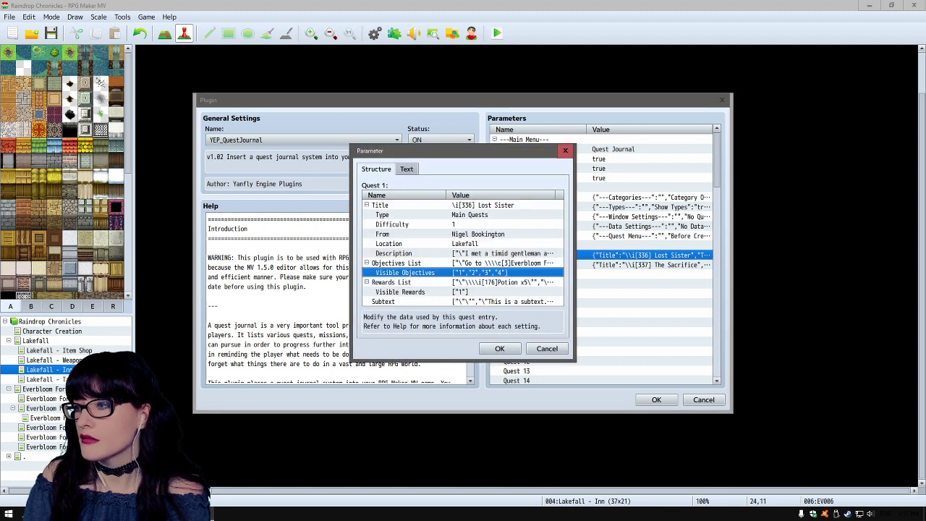
pyautogui.press('Return')
pyautogui.press('Escape')
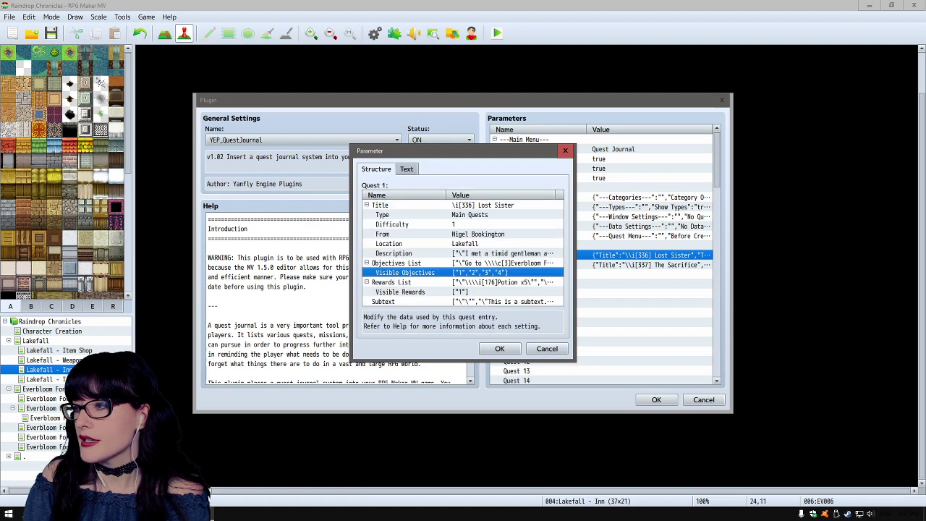
pyautogui.click(393, 253)
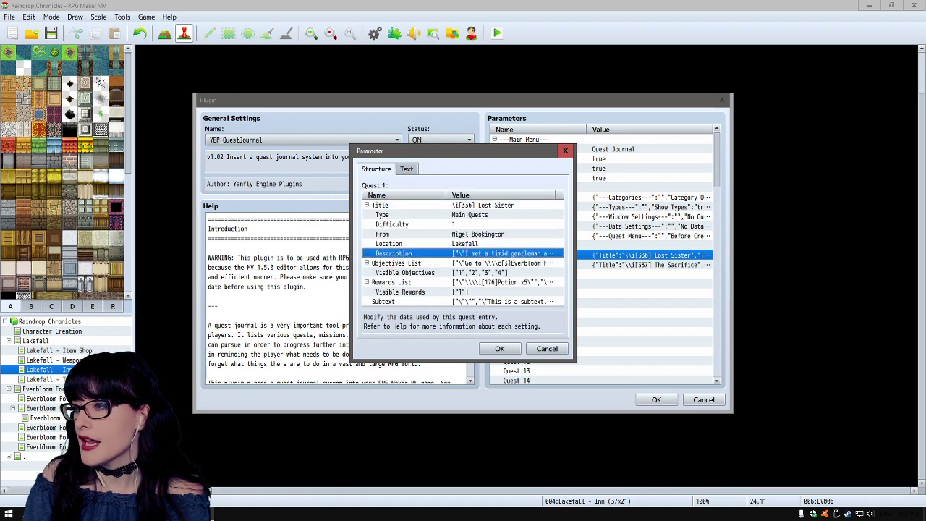
pyautogui.click(397, 262)
pyautogui.press('Return')
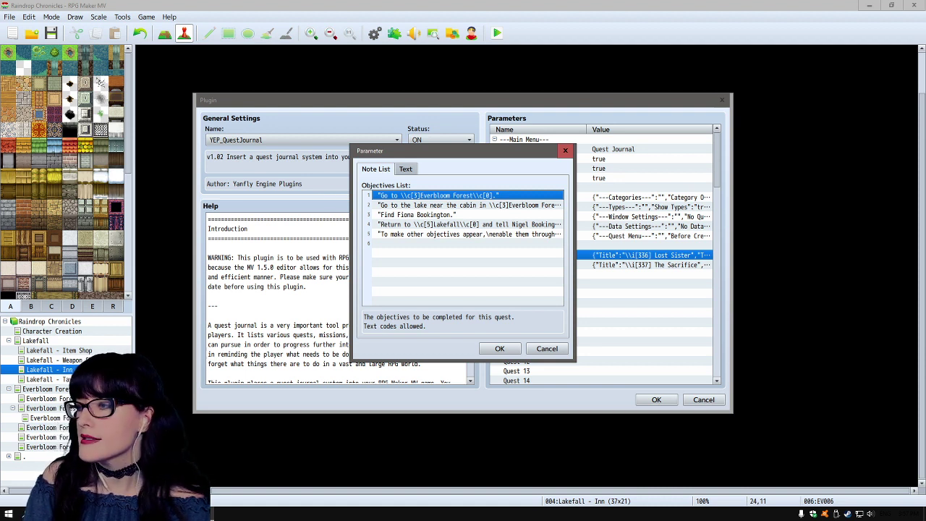
pyautogui.click(435, 225)
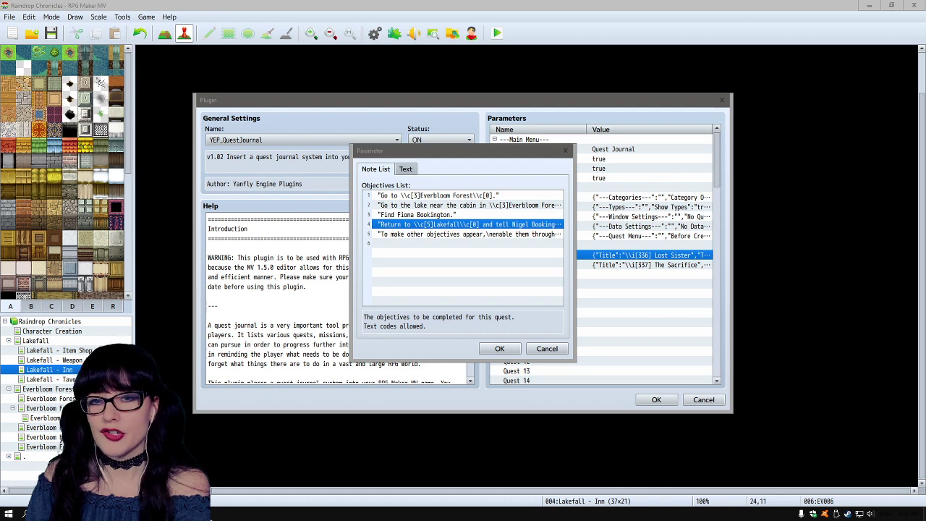
pyautogui.hotkey('alt', 'Tab')
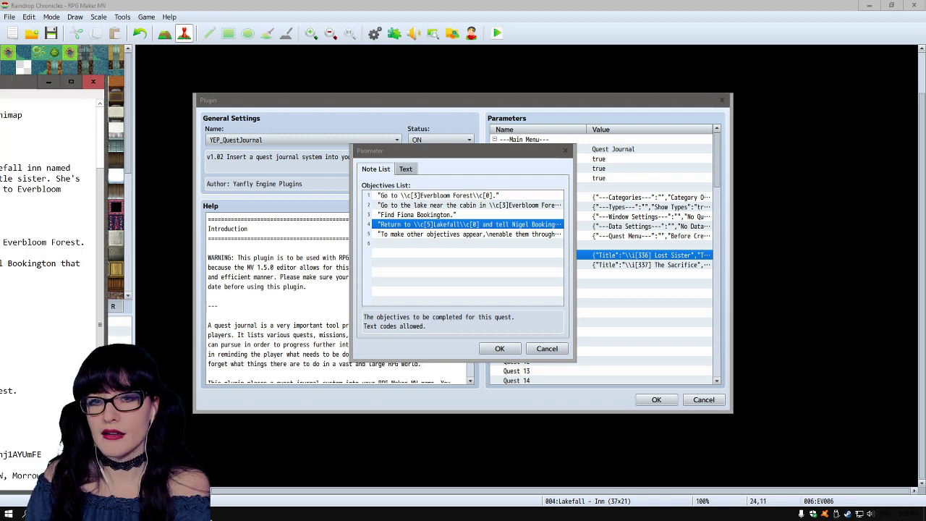
pyautogui.hotkey('alt', 'Tab')
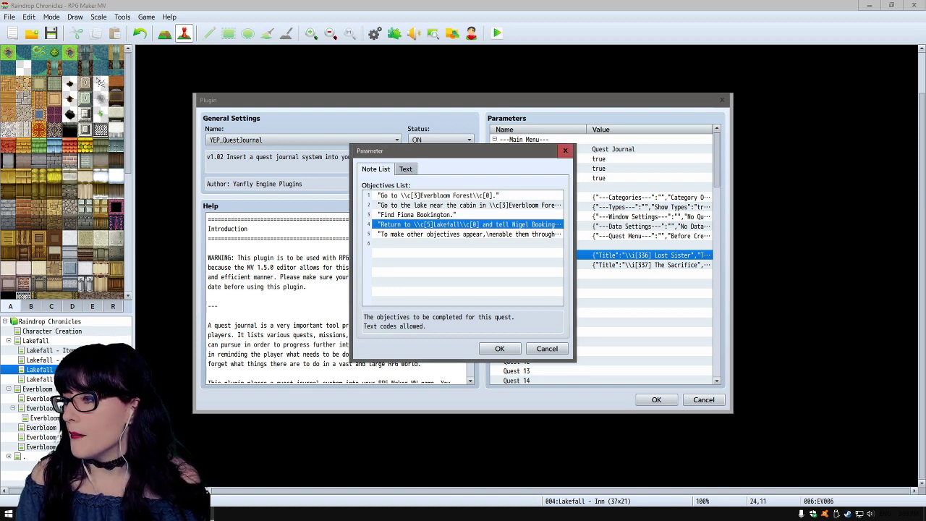
# - Accept the objectives list and the Lost Sister quest data, then save the YEP_QuestJournal plugin settings
pyautogui.click(499, 348)
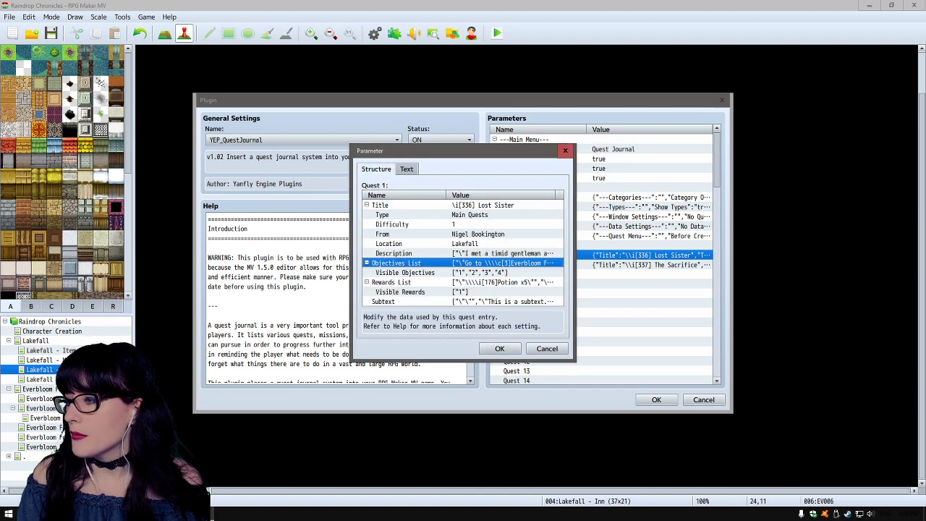
pyautogui.click(499, 348)
pyautogui.click(657, 399)
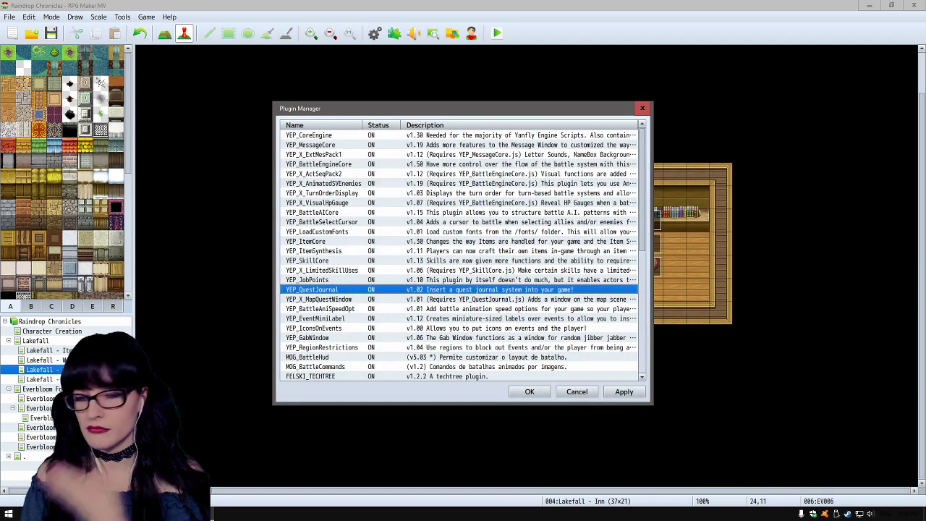
# - Close the Plugin Manager with its settings kept, start a playtest and save the changes to the game
pyautogui.click(529, 391)
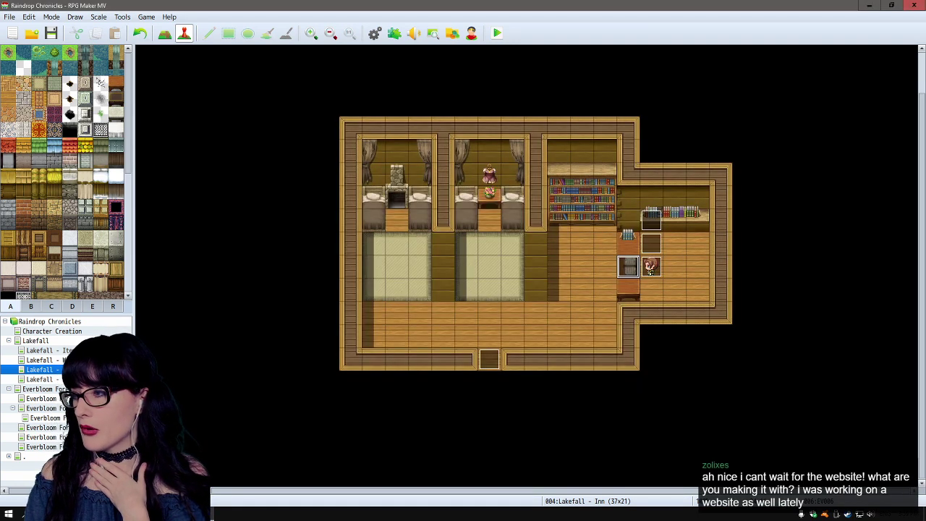
pyautogui.click(496, 33)
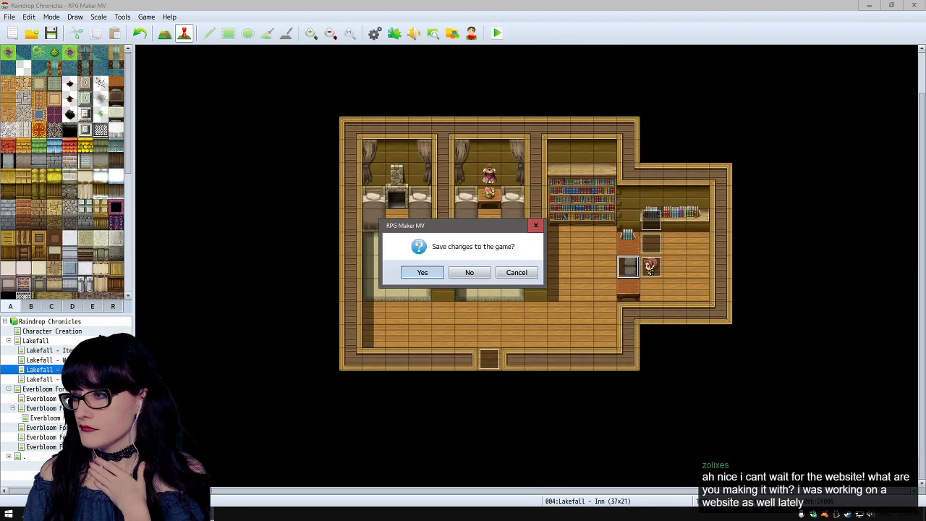
pyautogui.click(421, 271)
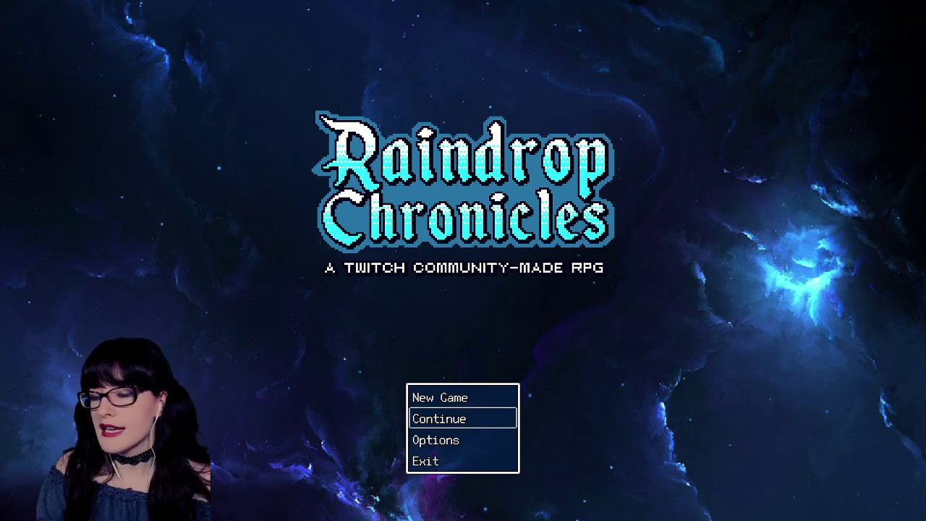
# - Continue from the File 3 save at Everbloom Forest – Silent Haven
pyautogui.press('Down')
pyautogui.press('Return')
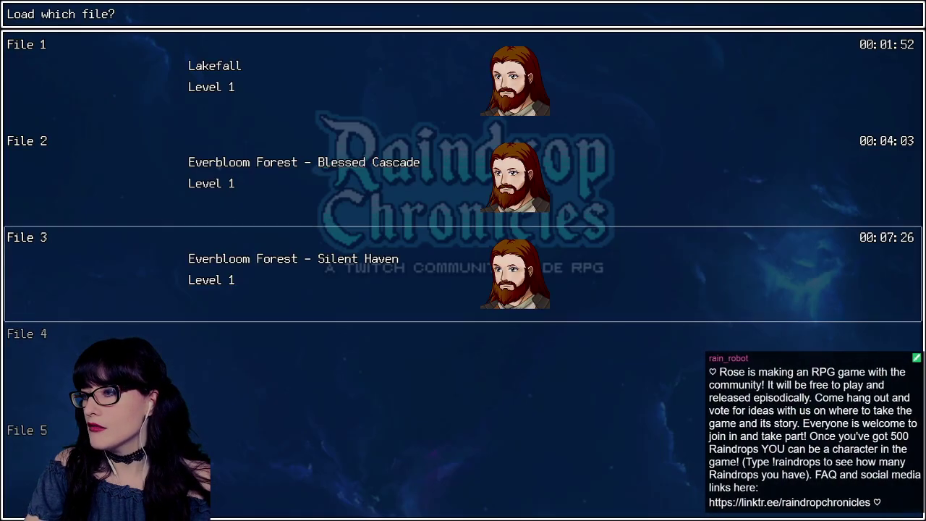
pyautogui.press('Up')
pyautogui.press('Down')
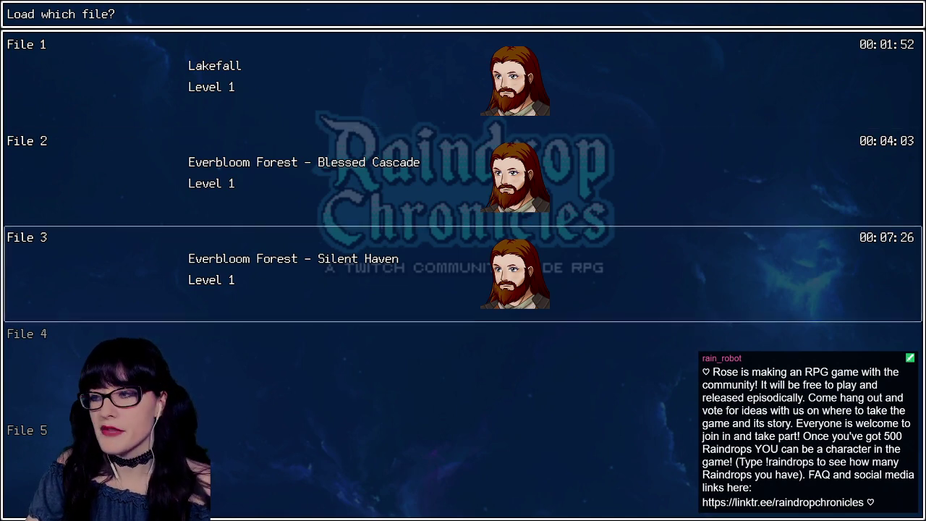
pyautogui.press('Return')
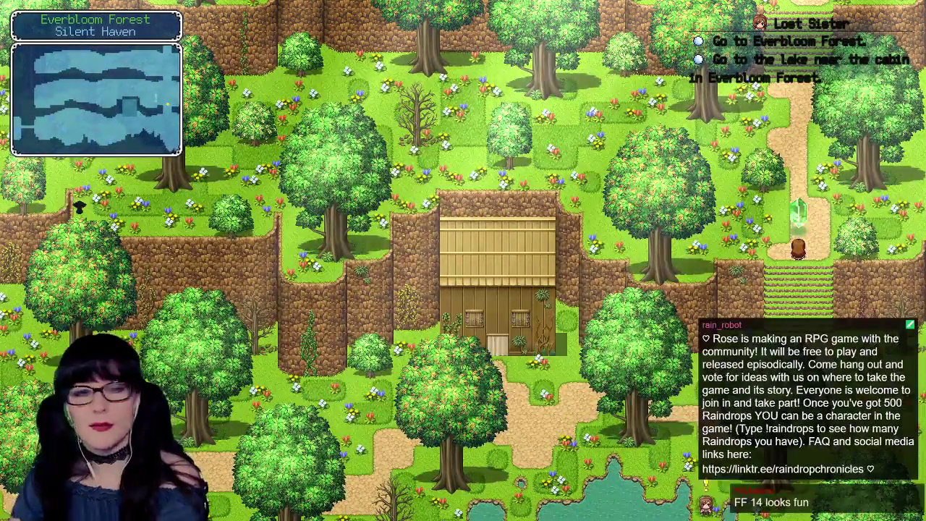
pyautogui.press('Escape')
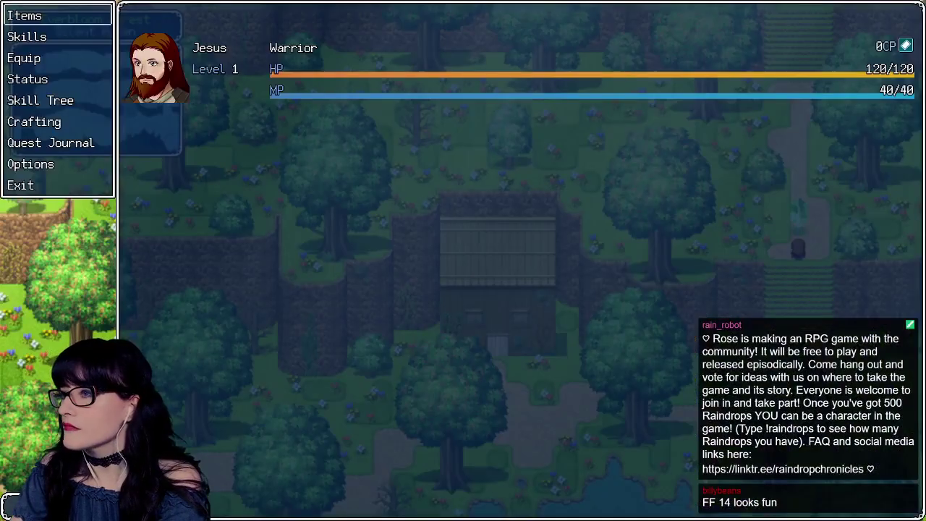
pyautogui.press('Escape')
pyautogui.press('Escape')
pyautogui.press('Up')
pyautogui.press('Up')
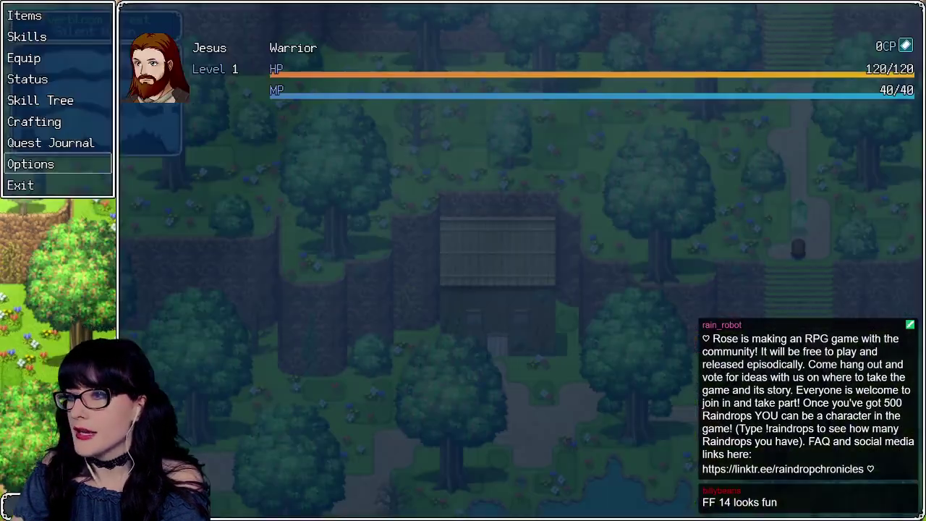
pyautogui.press('Up')
pyautogui.press('Escape')
pyautogui.press('Down')
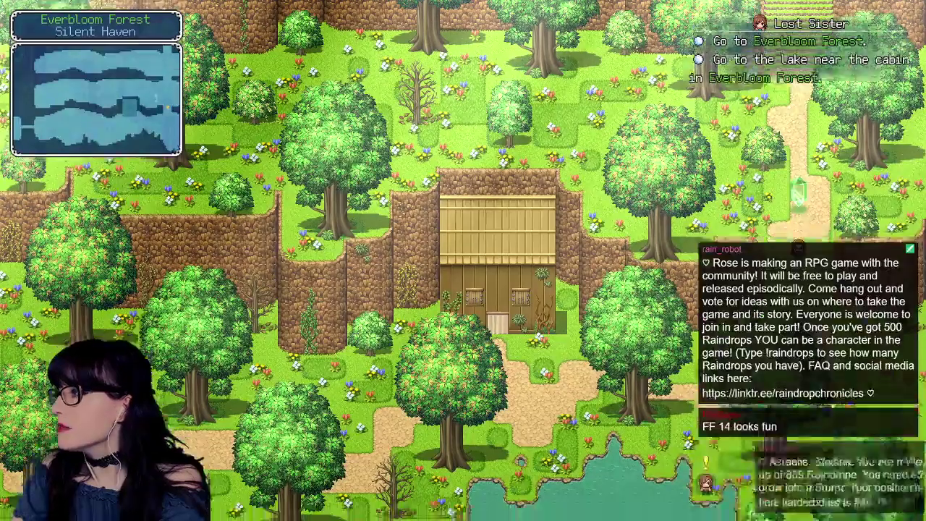
pyautogui.press('Up')
# - Open the Quest Journal from the in-game main menu and look over its quest categories
pyautogui.press('Escape')
pyautogui.press('Up')
pyautogui.press('Up')
pyautogui.press('Up')
pyautogui.press('Up')
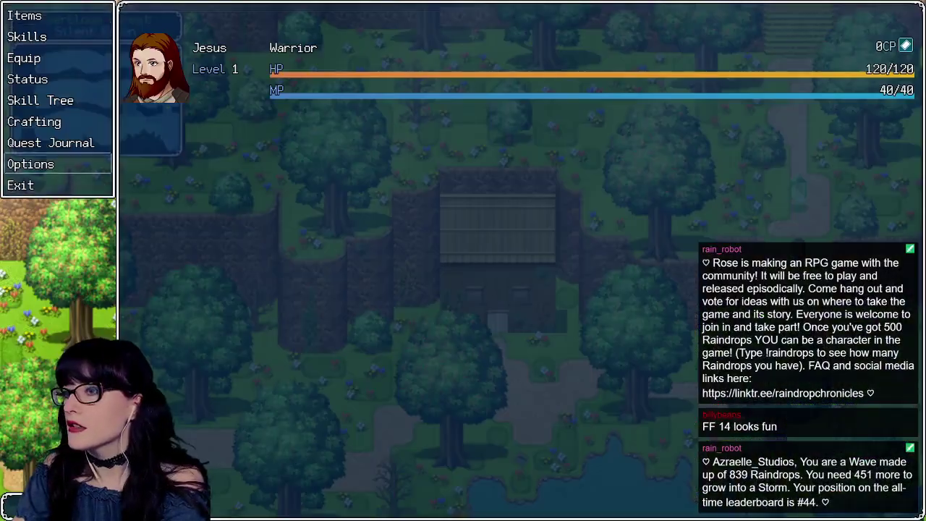
pyautogui.press('Up')
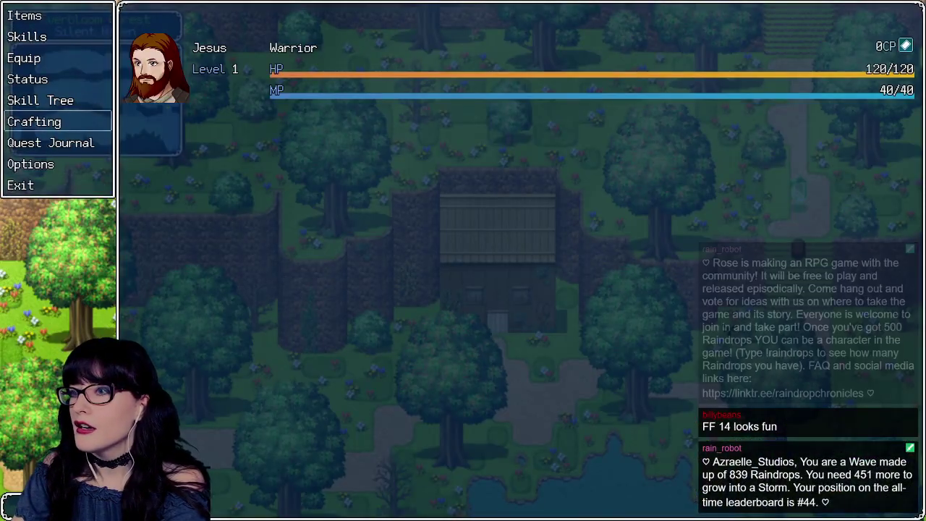
pyautogui.press('Down')
pyautogui.press('Down')
pyautogui.press('Return')
pyautogui.press('Down')
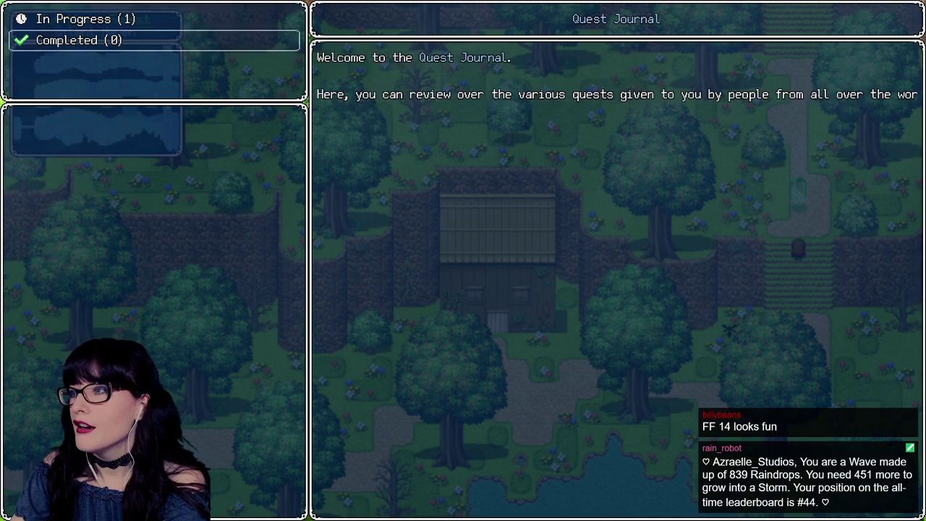
# - Read the description and objectives of the in-progress Lost Sister quest, and return to the map
pyautogui.press('Up')
pyautogui.press('Return')
pyautogui.press('Down')
pyautogui.press('Return')
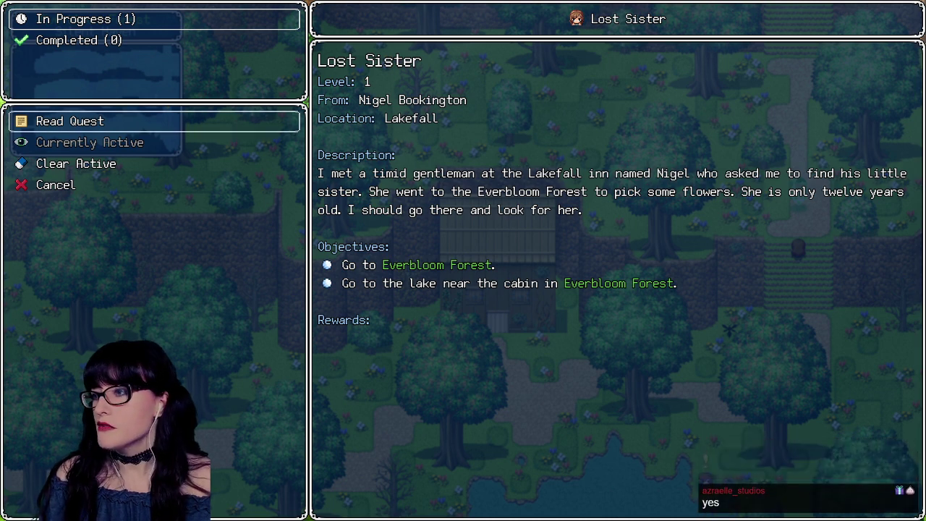
pyautogui.press('Escape')
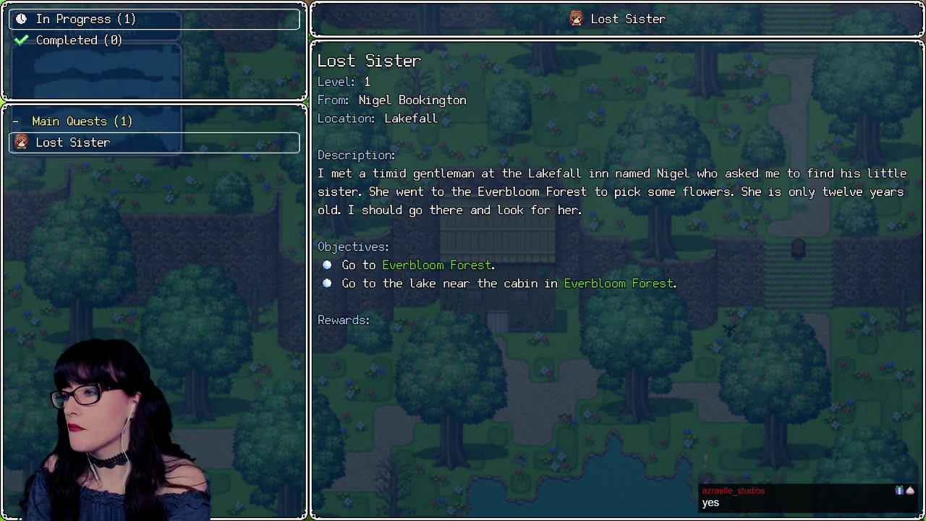
pyautogui.press('Escape')
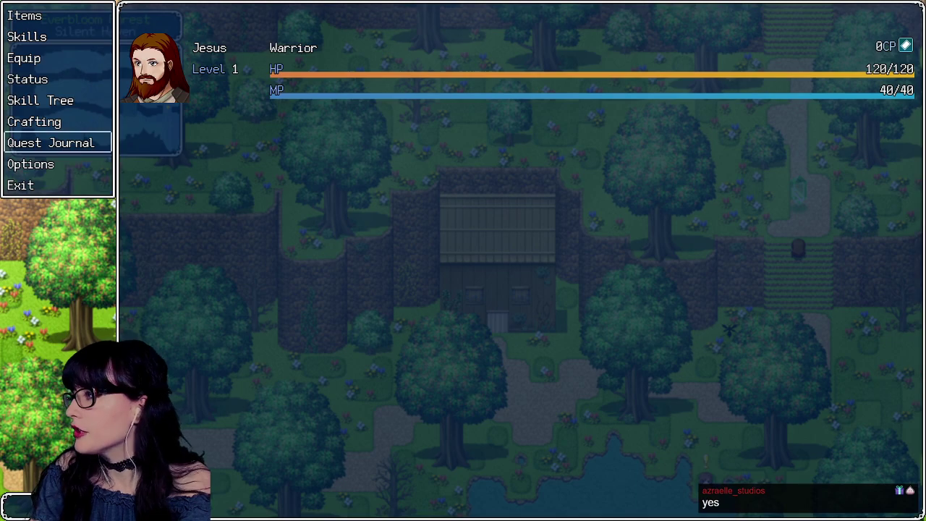
pyautogui.press('Escape')
pyautogui.press('Escape')
pyautogui.press('Up')
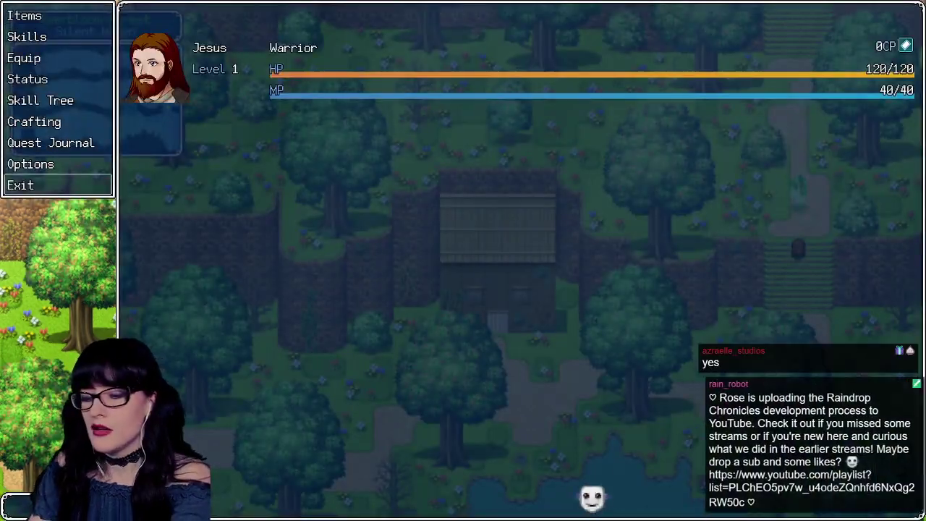
pyautogui.press('Escape')
# - Walk the character north along the Silent Haven path to the upper stairs and partway back down
pyautogui.press('Up')
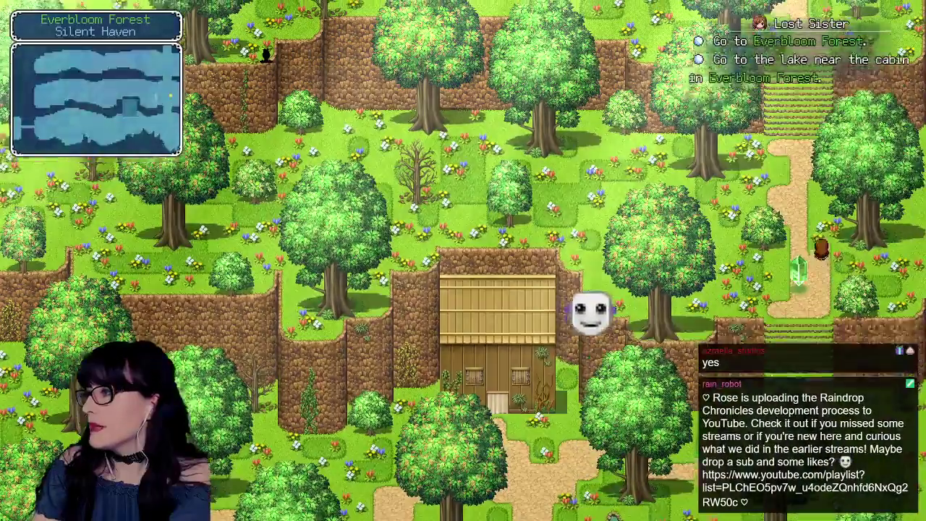
pyautogui.press('Up')
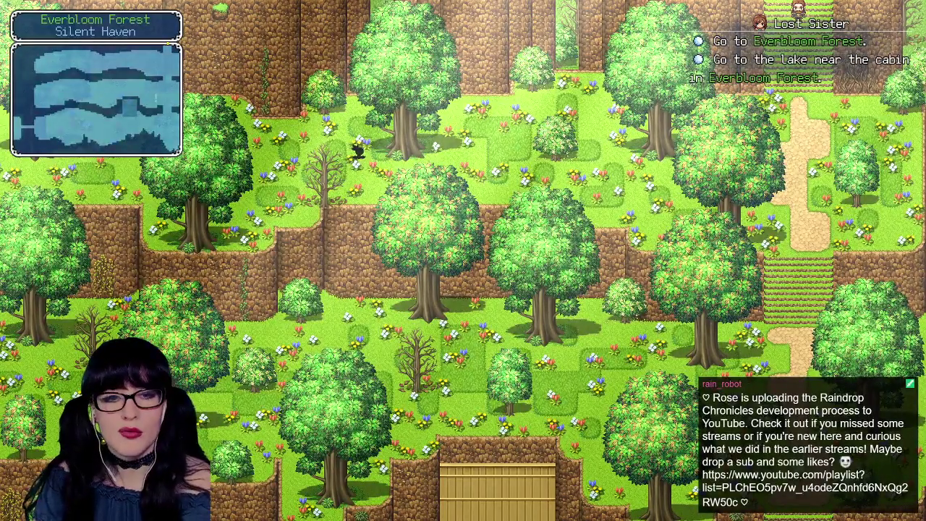
pyautogui.press('Up')
pyautogui.press('Up')
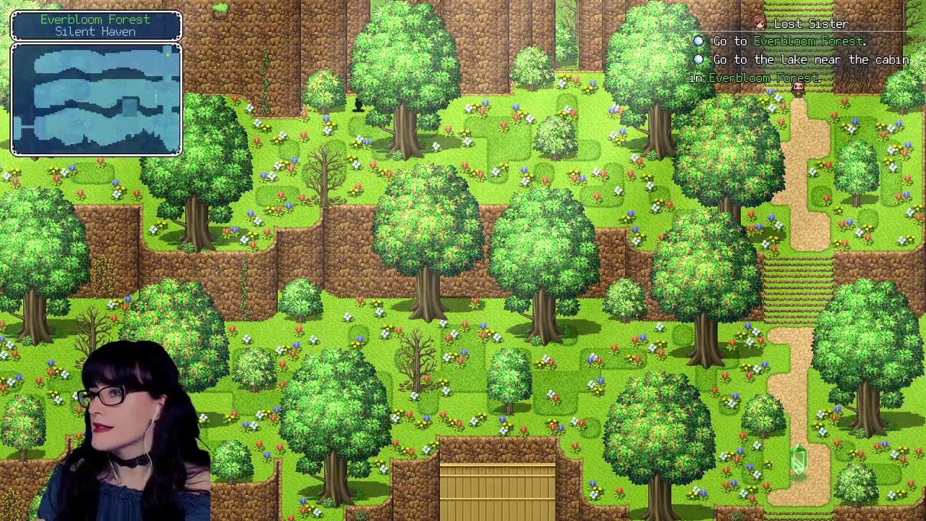
pyautogui.press('Down')
pyautogui.press('Down')
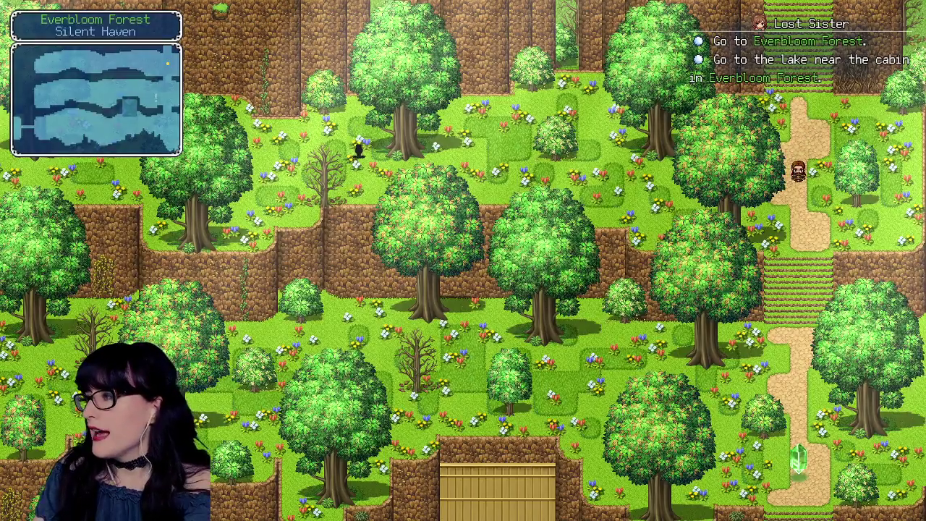
# - Exit the loaded game to the title screen and start a new game
pyautogui.press('Escape')
pyautogui.press('Up')
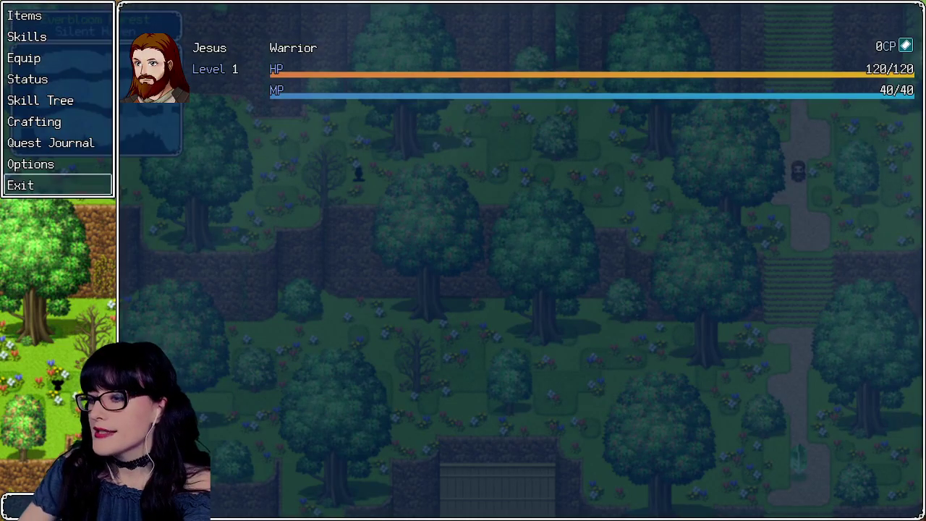
pyautogui.press('Return')
pyautogui.press('Return')
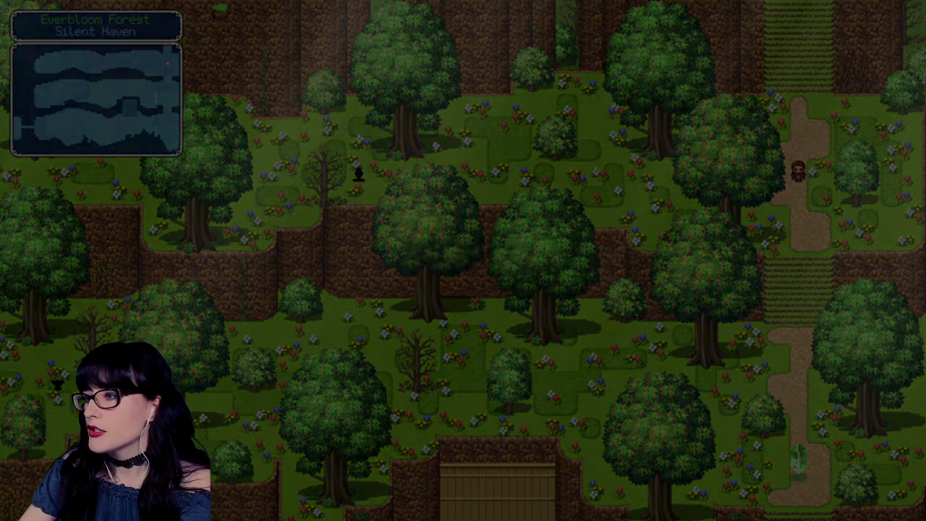
pyautogui.press('Up')
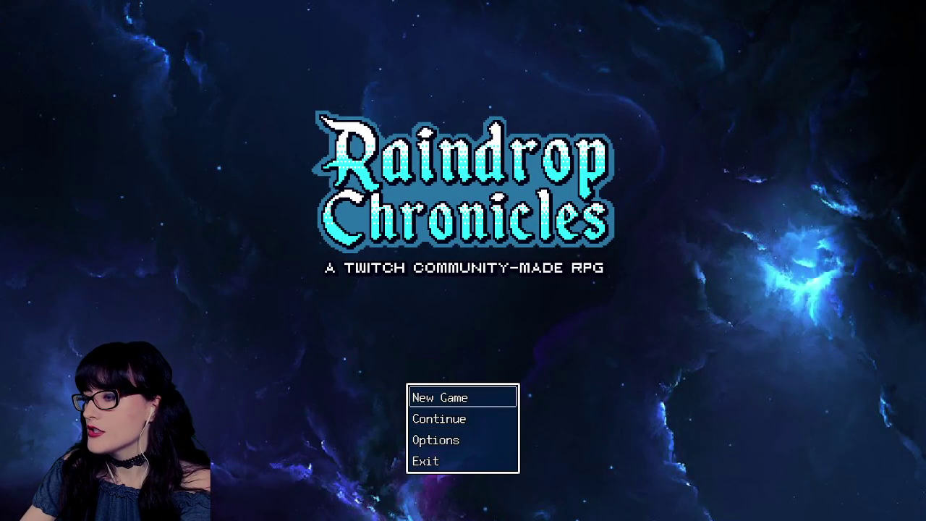
pyautogui.press('Return')
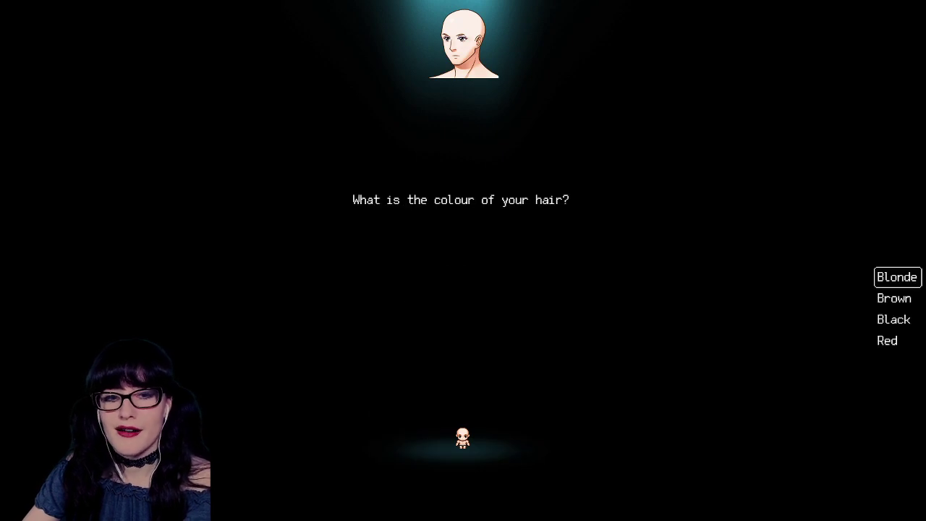
# - Create a character with blonde hair, no beard and the Warrior class
pyautogui.press('Return')
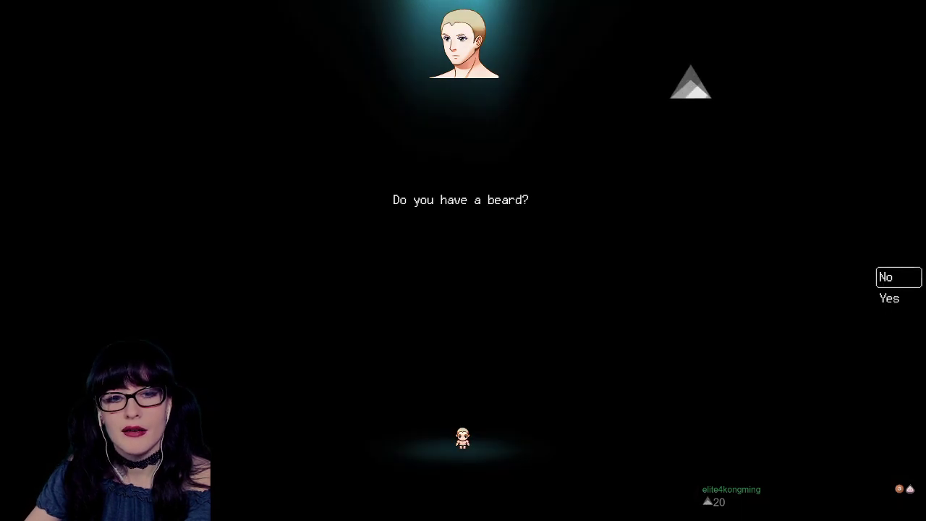
pyautogui.press('Return')
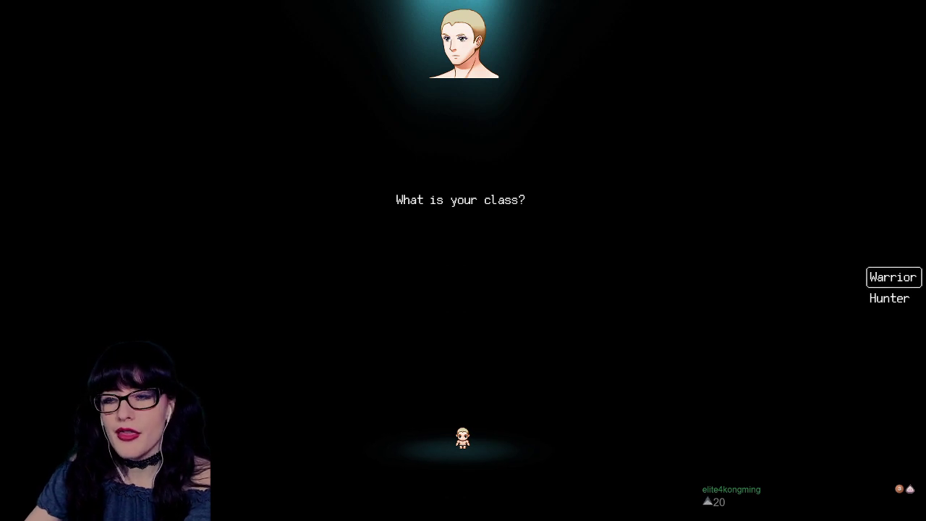
pyautogui.press('Return')
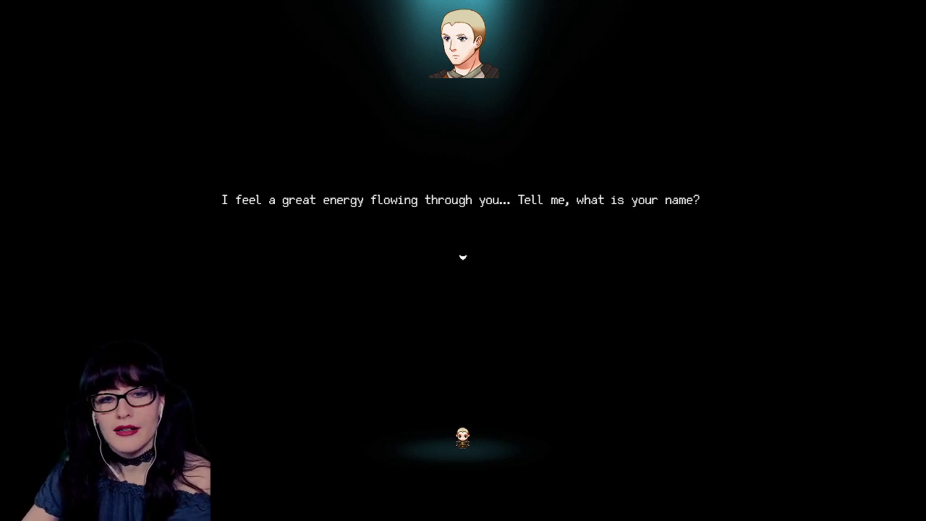
# - Name the character Butt and continue to the final question about the choices
pyautogui.press('Return')
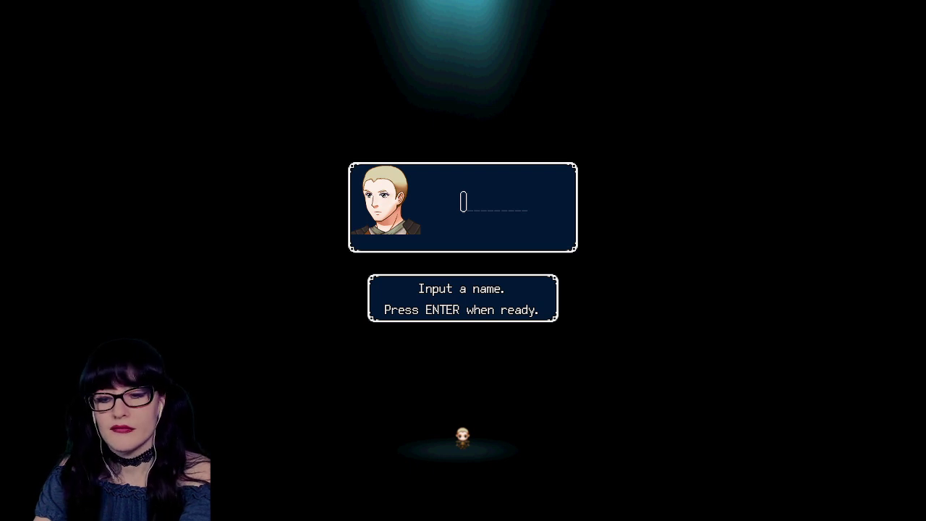
pyautogui.write('Butt')
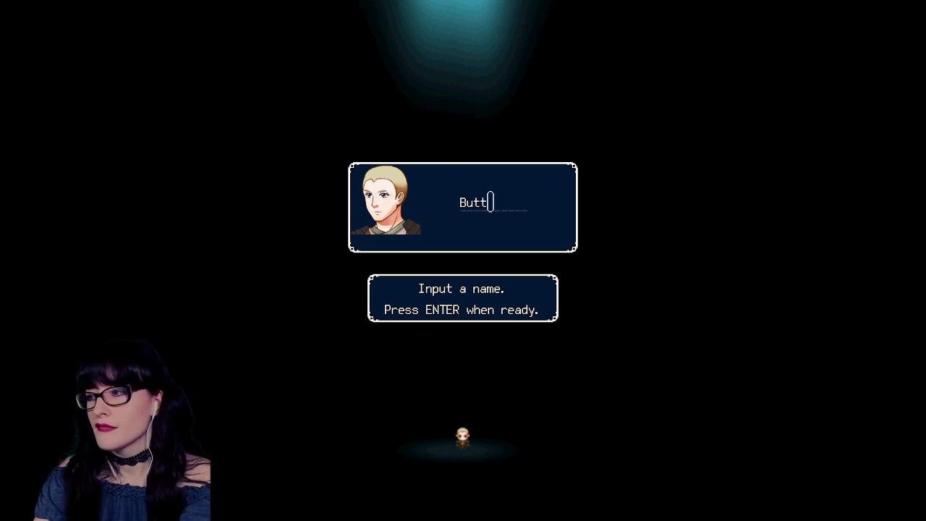
pyautogui.press('Return')
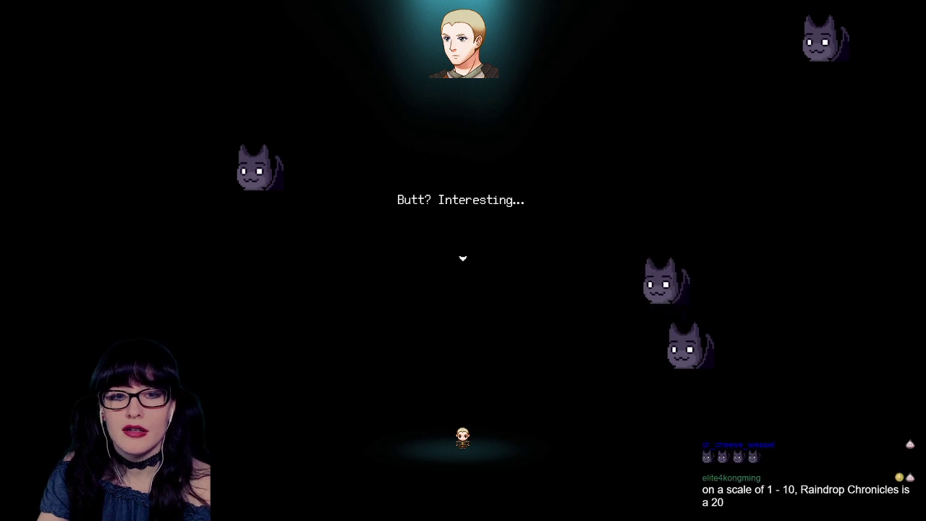
pyautogui.press('Return')
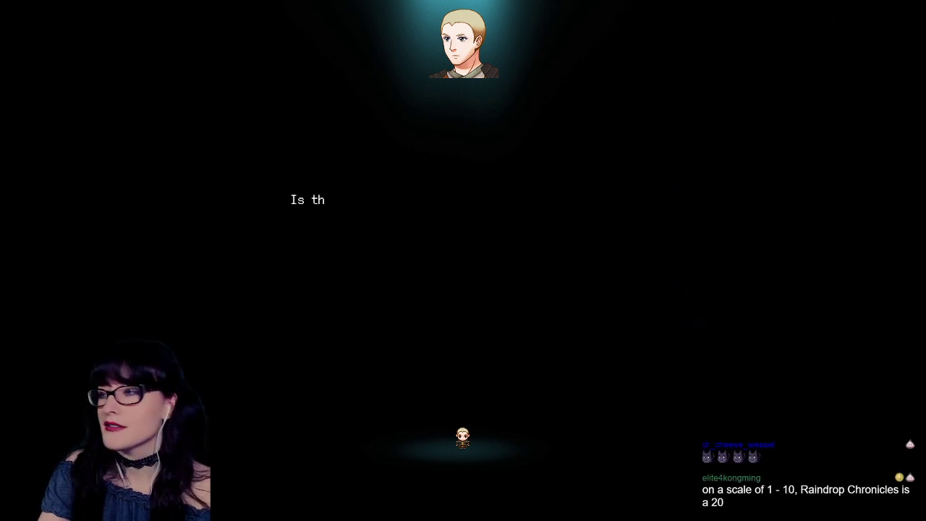
# - Confirm being ready with the character choices and advance past the farewell message into the opening barrel scene
pyautogui.press('Down')
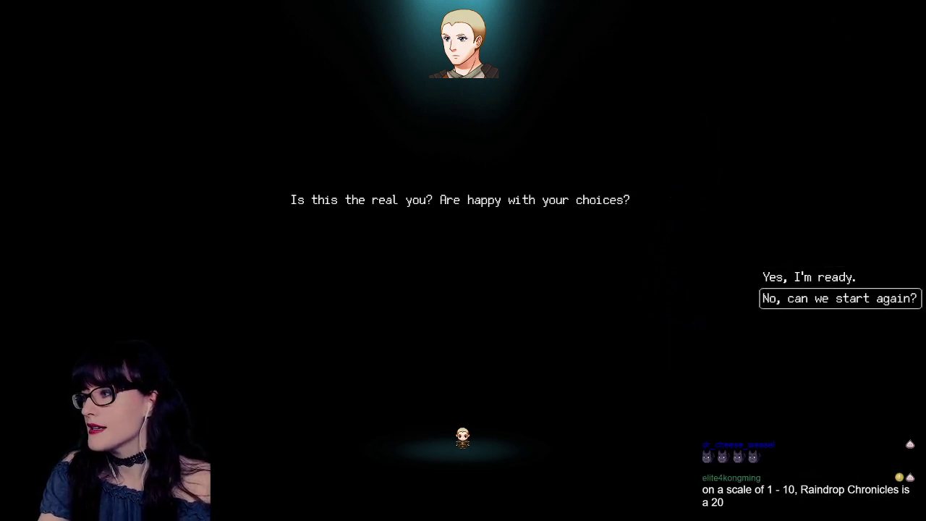
pyautogui.press('Up')
pyautogui.press('Return')
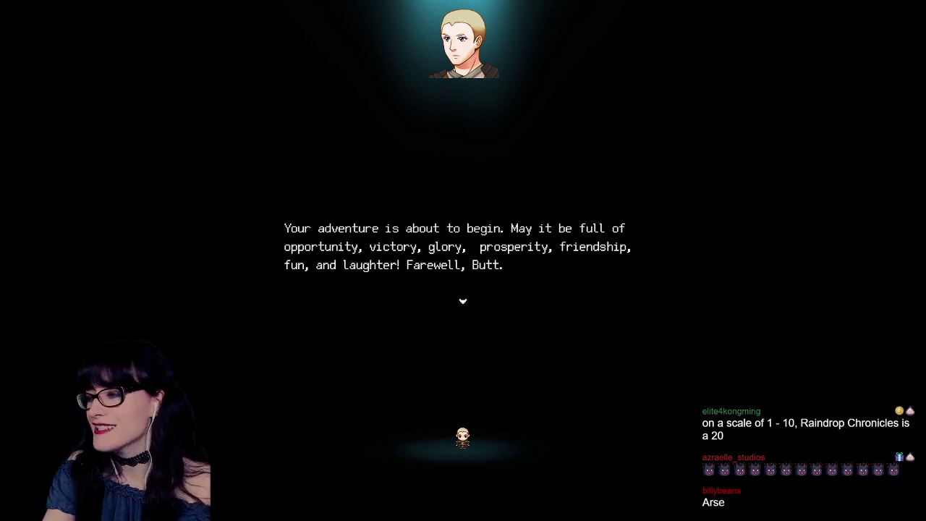
pyautogui.press('Return')
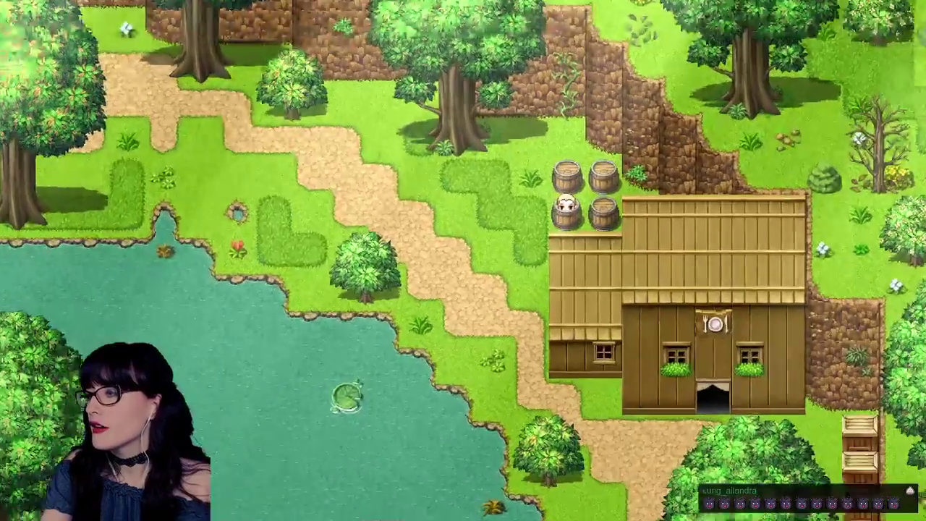
pyautogui.press('Return')
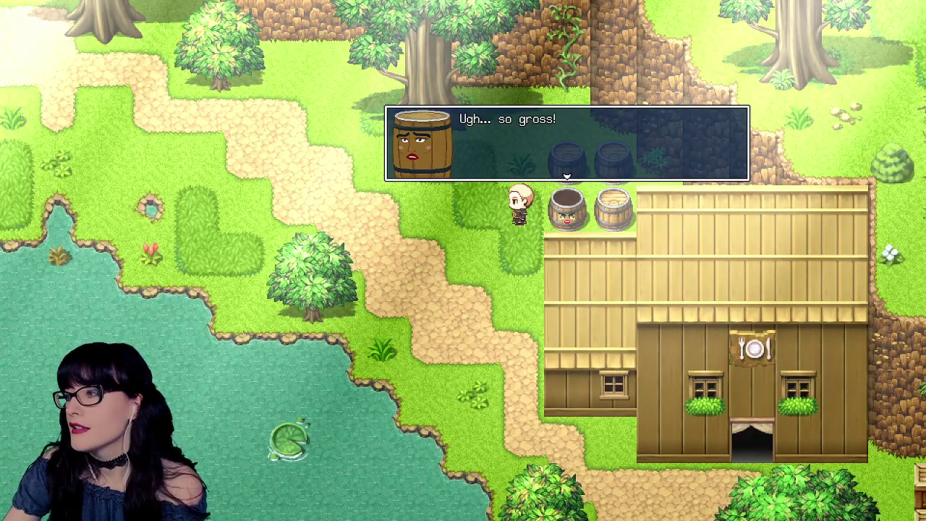
# - Advance through the barrel's remaining complaints until the opening scene ends
pyautogui.press('Return')
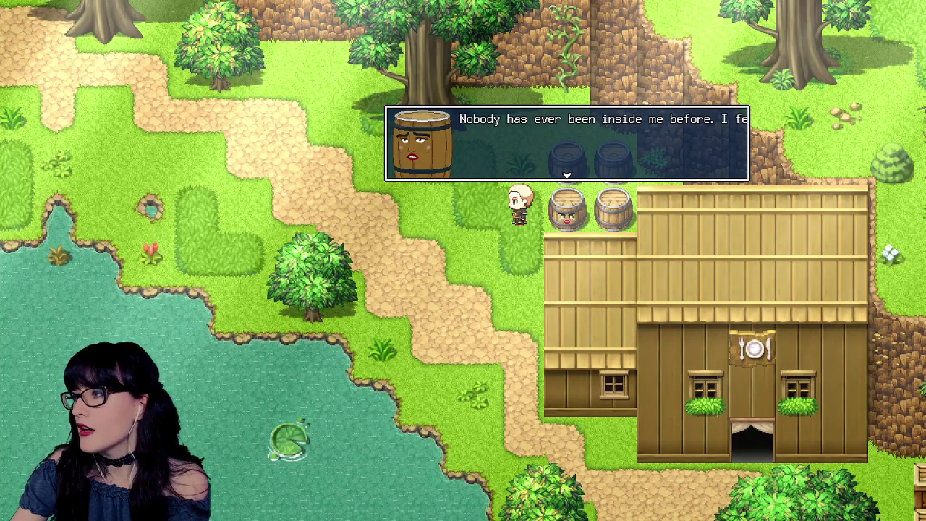
pyautogui.press('Return')
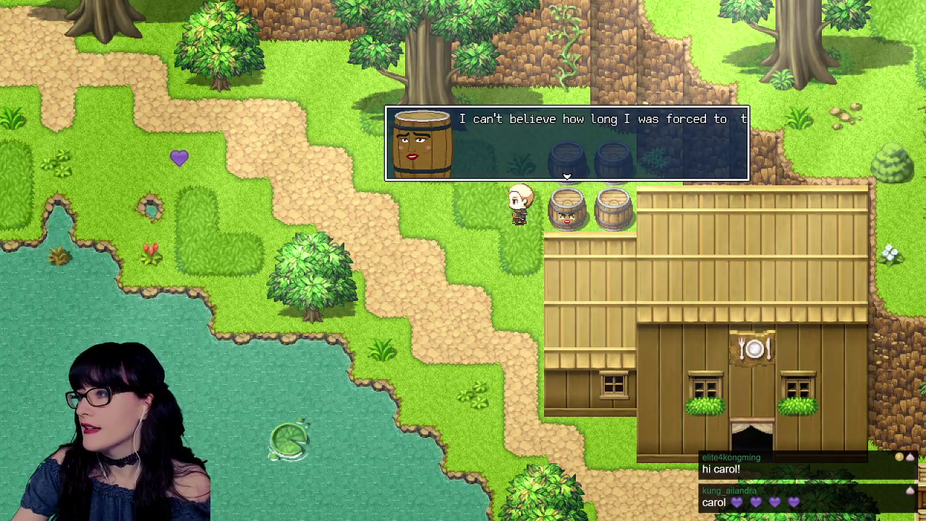
pyautogui.press('Return')
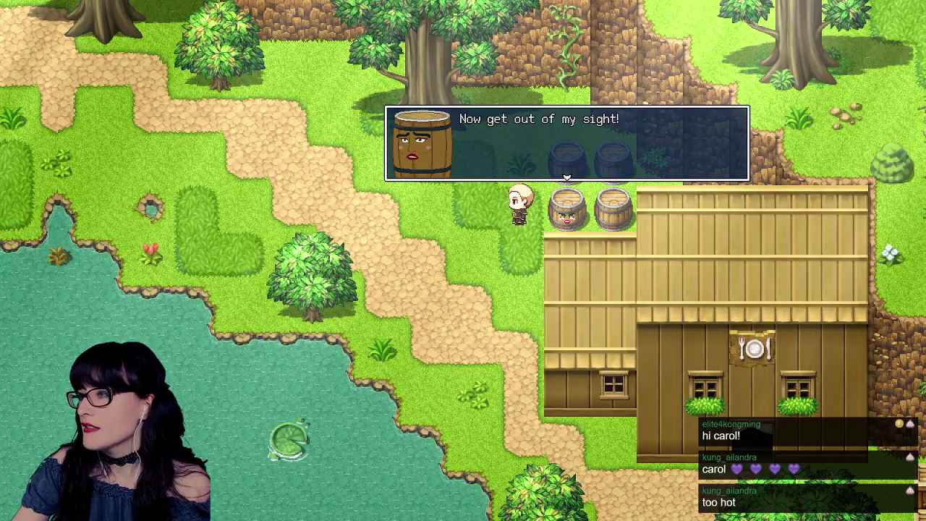
pyautogui.press('Return')
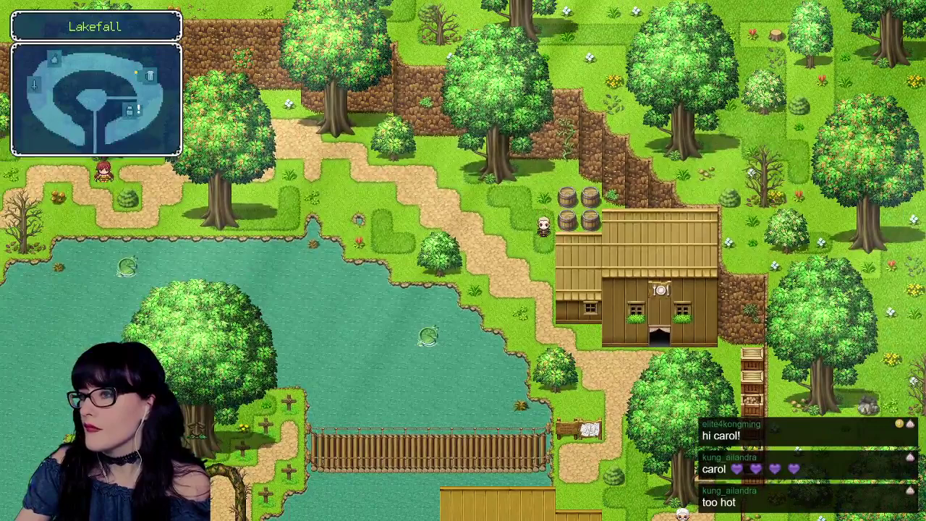
# - Walk from the barrels down through Lakefall to the inn and go inside
pyautogui.press('Down')
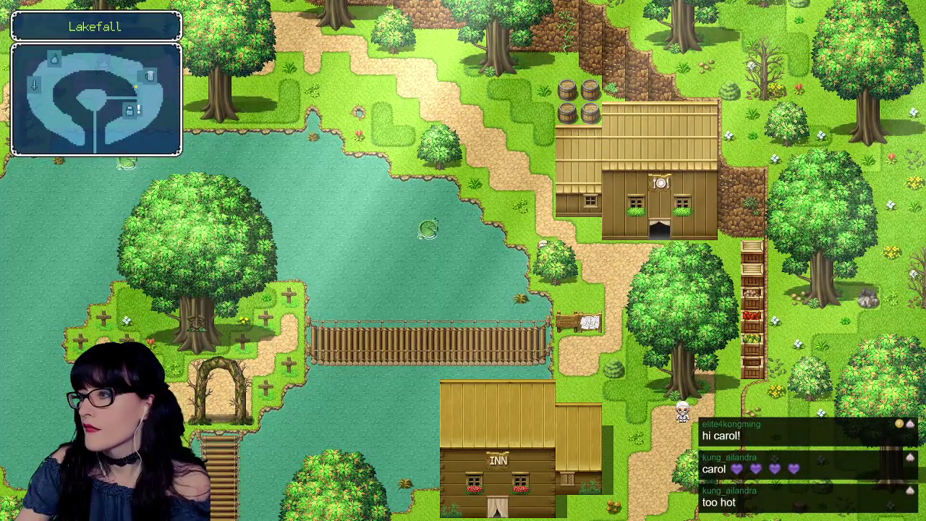
pyautogui.press('Right')
pyautogui.press('Down')
pyautogui.press('Down')
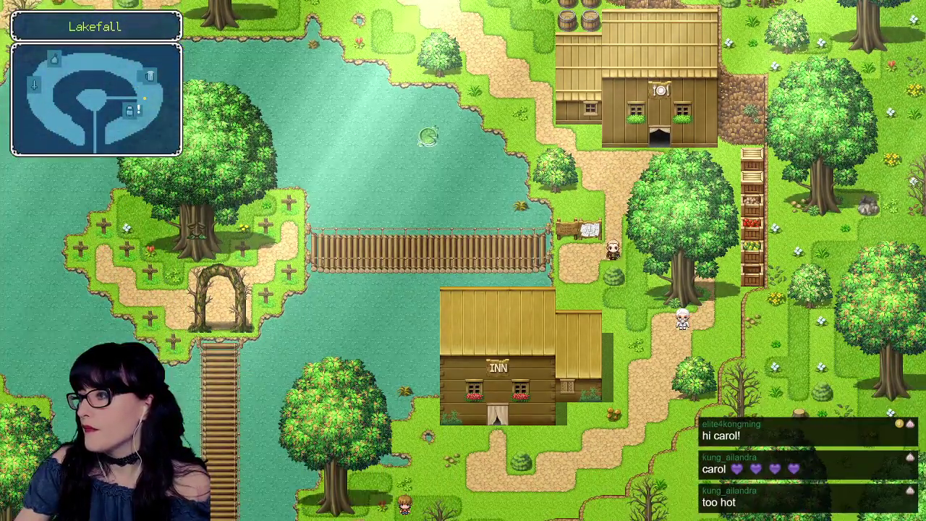
pyautogui.press('Down')
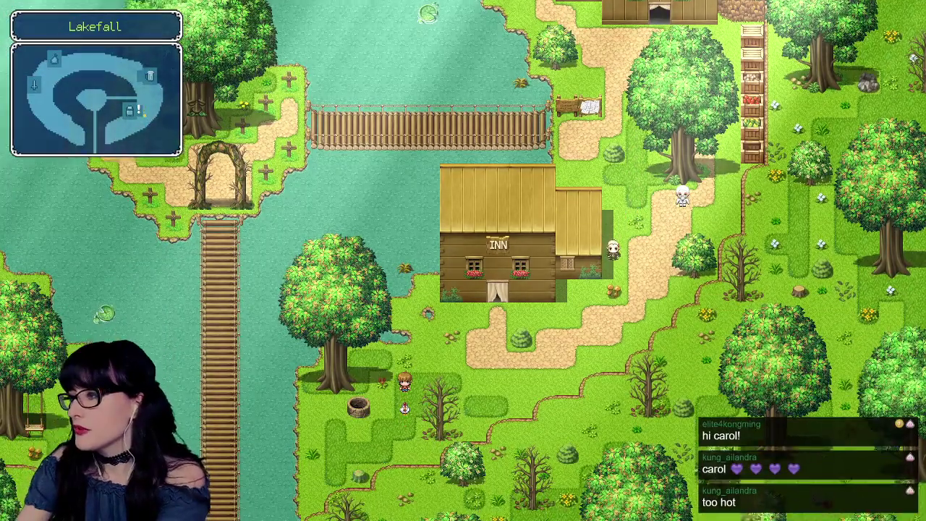
pyautogui.press('Escape')
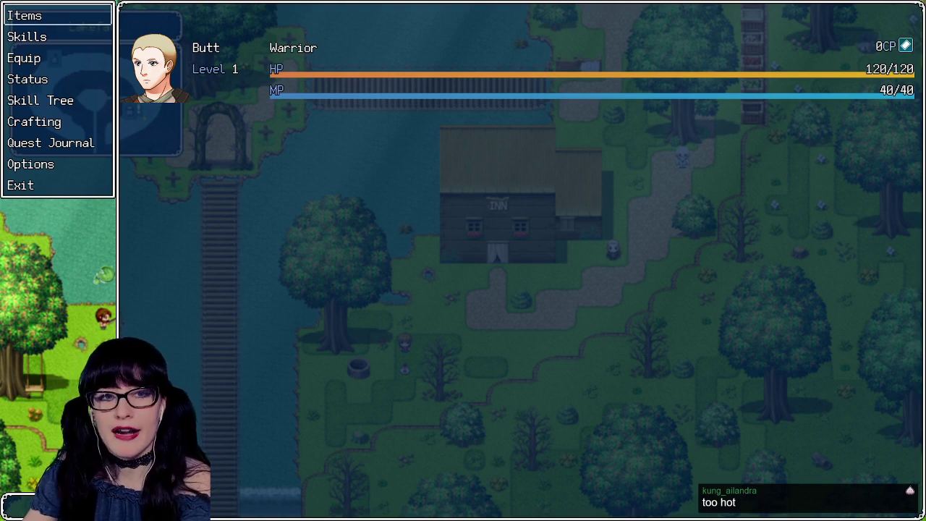
pyautogui.press('Escape')
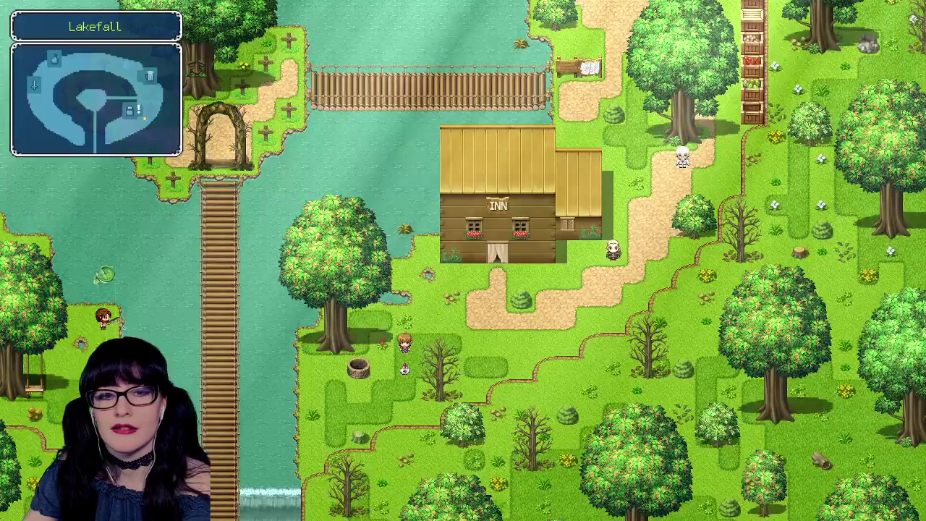
pyautogui.press('Left')
pyautogui.press('Down')
pyautogui.press('Left')
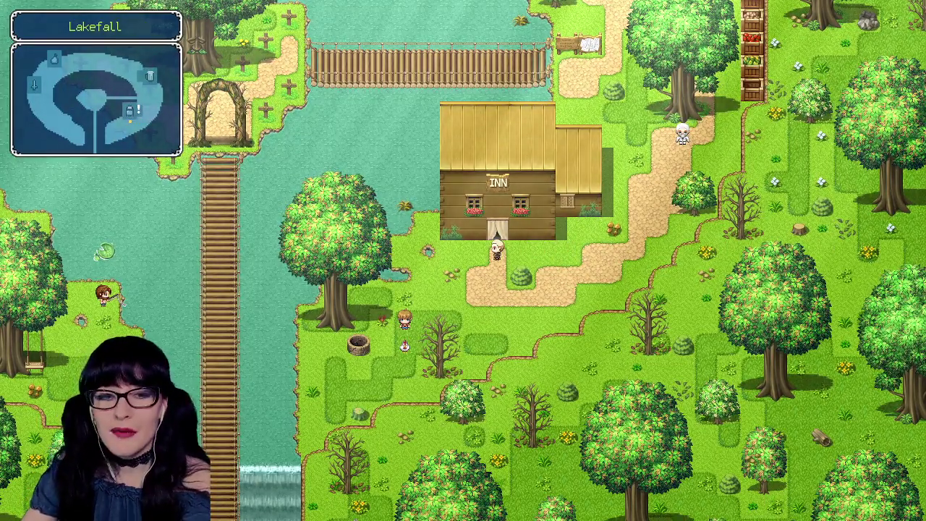
pyautogui.press('Up')
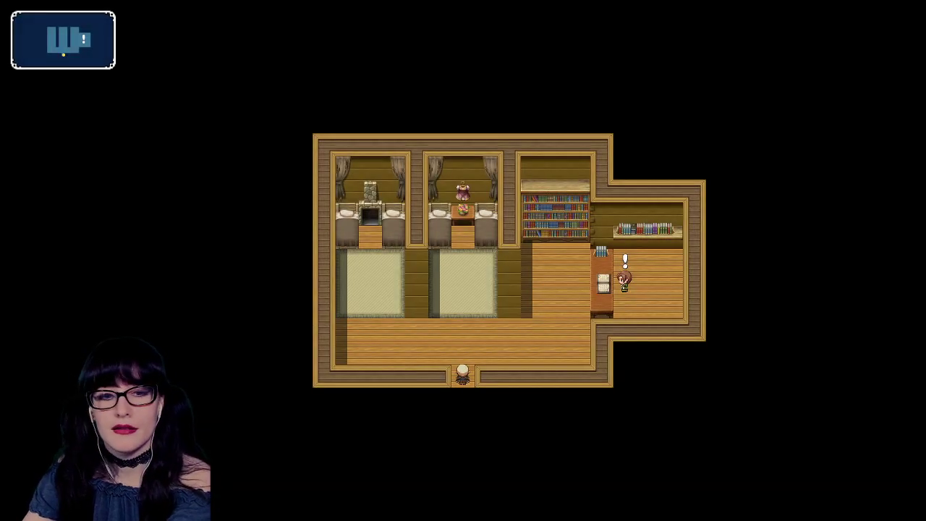
# - Approach the innkeeper at the desk and go through his plea for help with his little sister
pyautogui.press('Right')
pyautogui.press('Up')
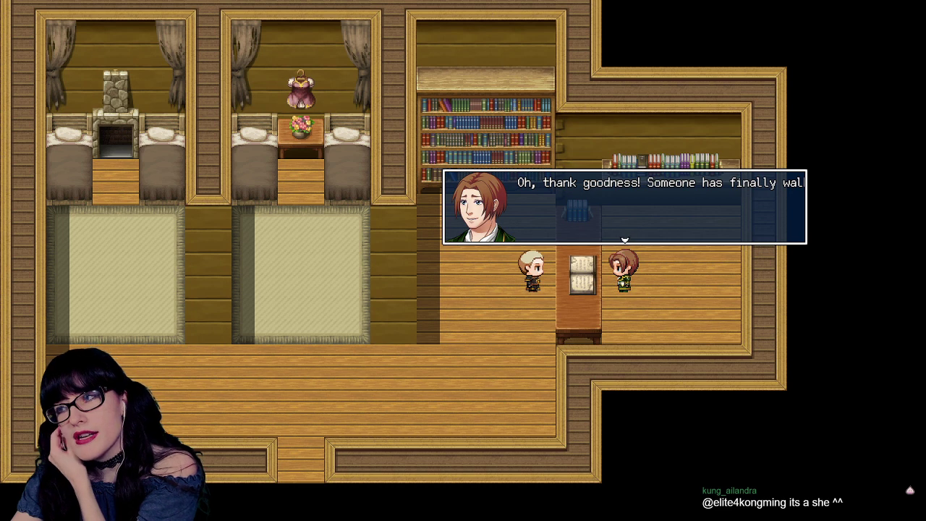
pyautogui.press('Return')
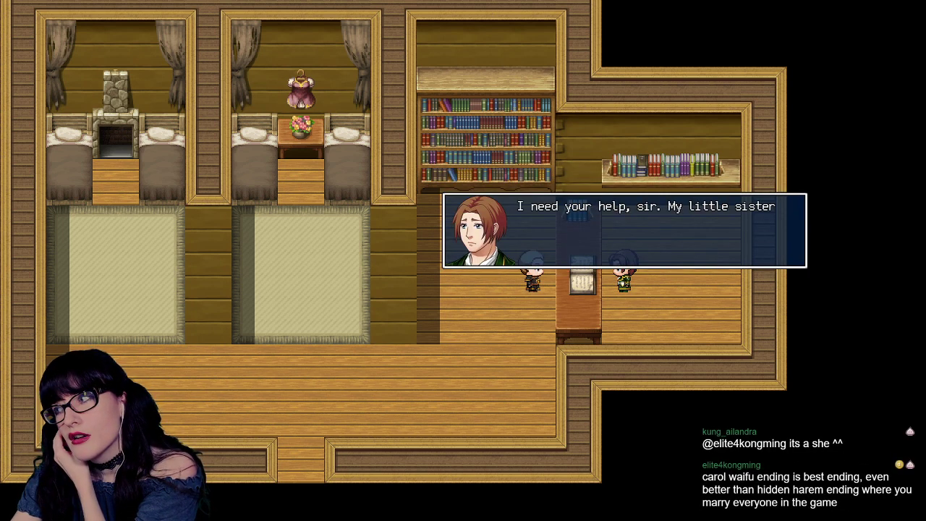
pyautogui.press('Return')
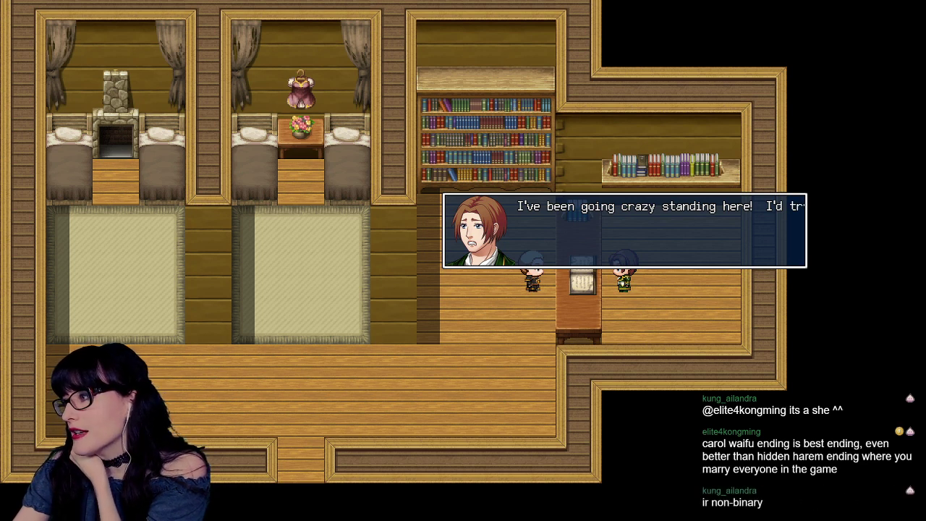
pyautogui.press('Return')
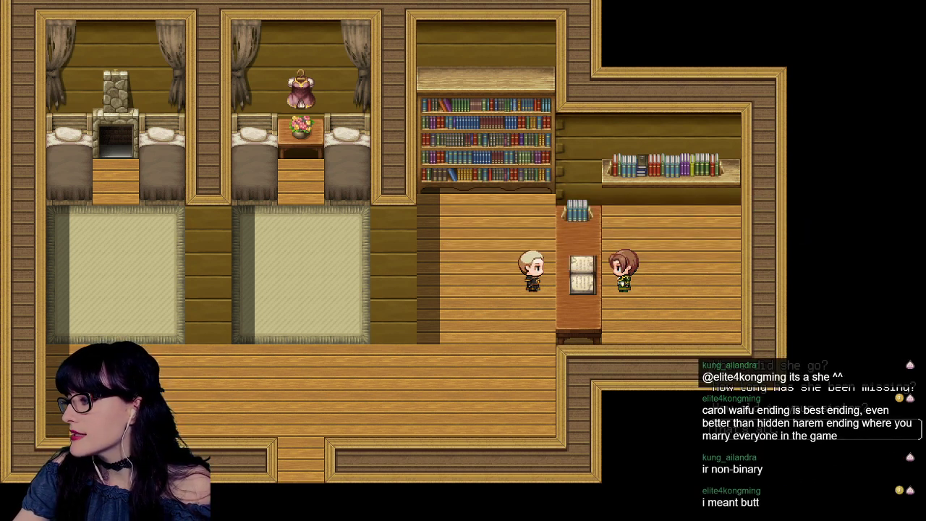
# - Question the innkeeper about his missing sister and finish the conversation to receive the Lost Sister quest
pyautogui.press('Return')
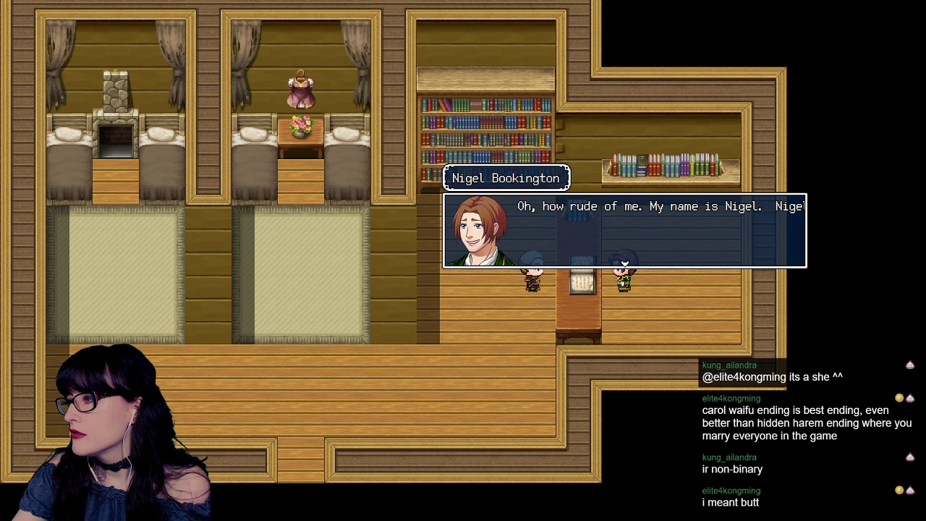
pyautogui.press('Return')
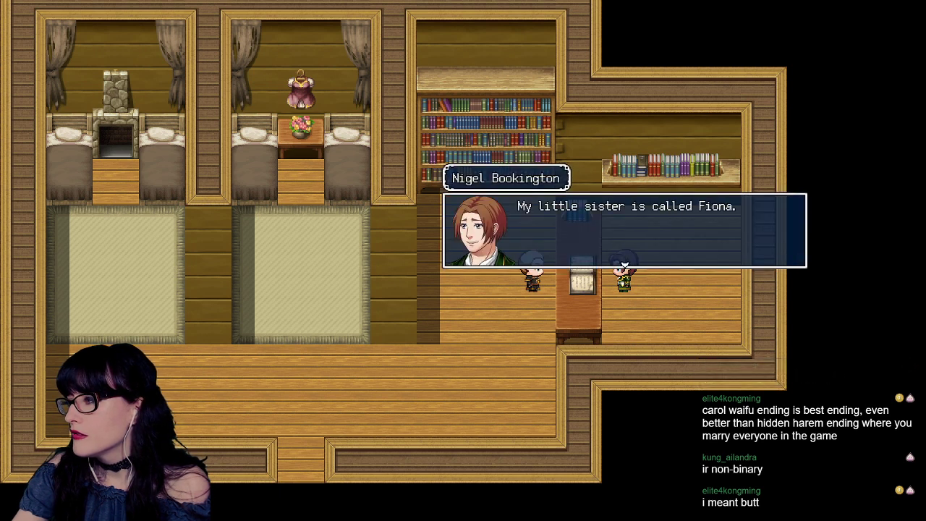
pyautogui.press('Return')
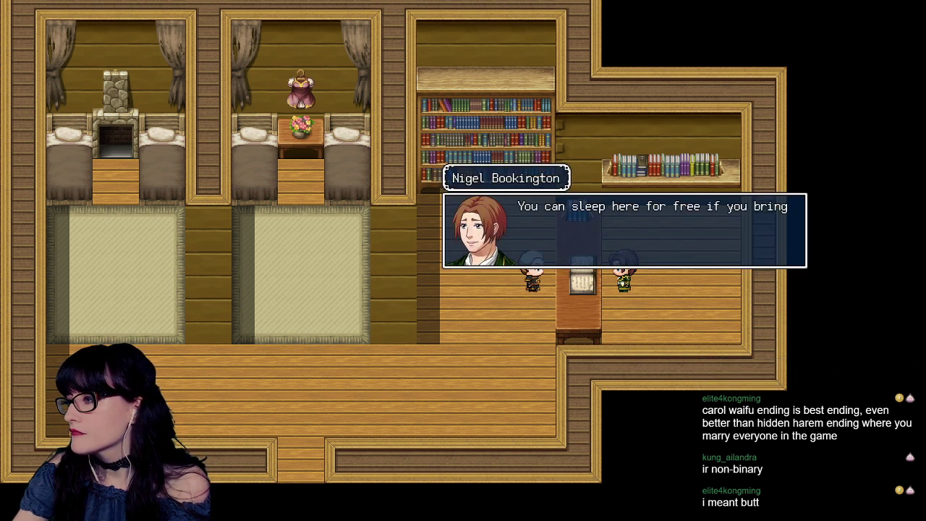
pyautogui.press('Return')
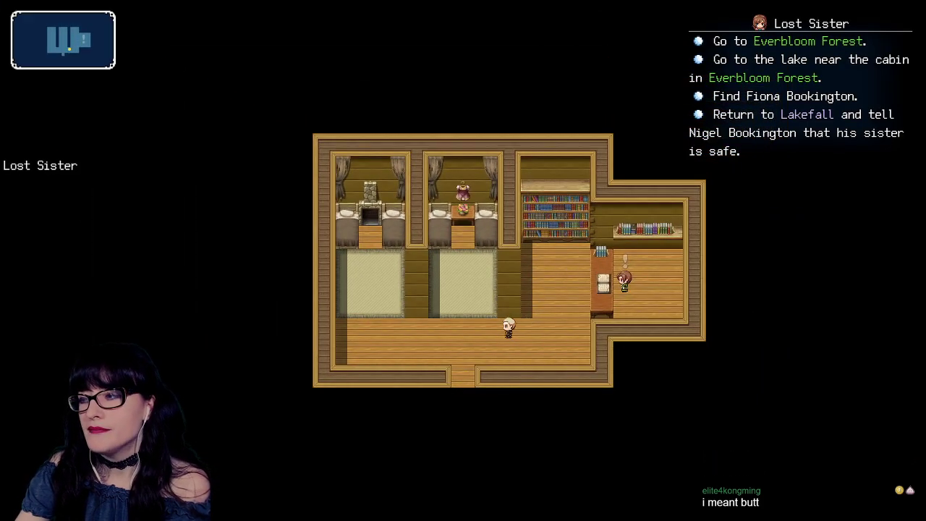
# - Leave the inn and walk up the path toward the notice board by the bridge
pyautogui.press('Down')
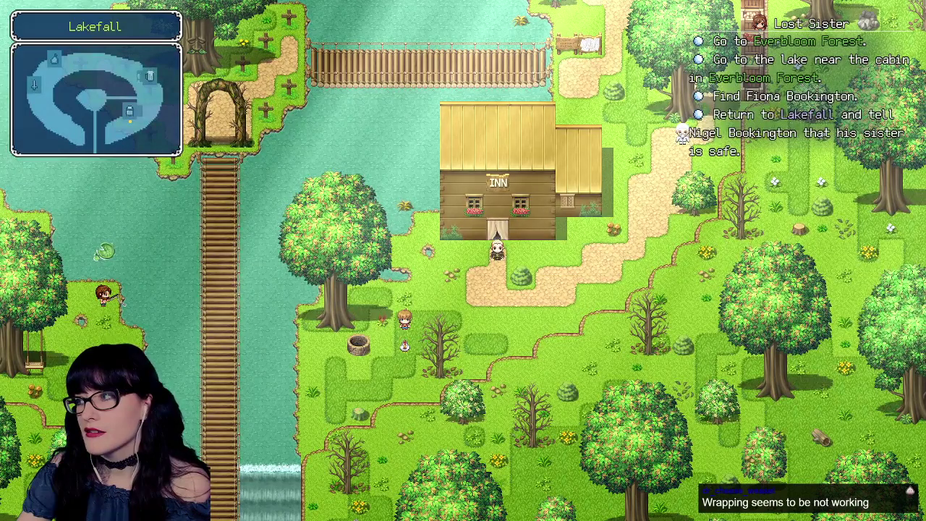
pyautogui.press('Right')
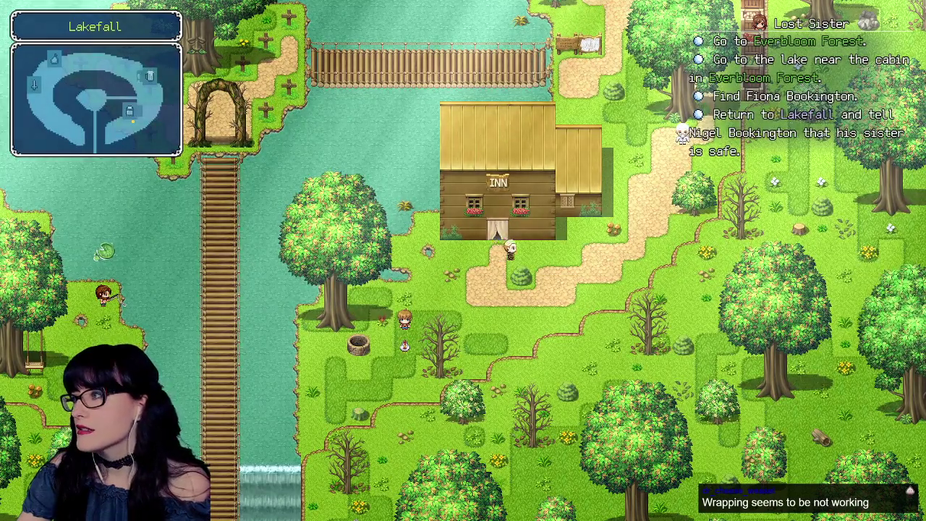
pyautogui.press('Down')
pyautogui.press('Right')
pyautogui.press('Up')
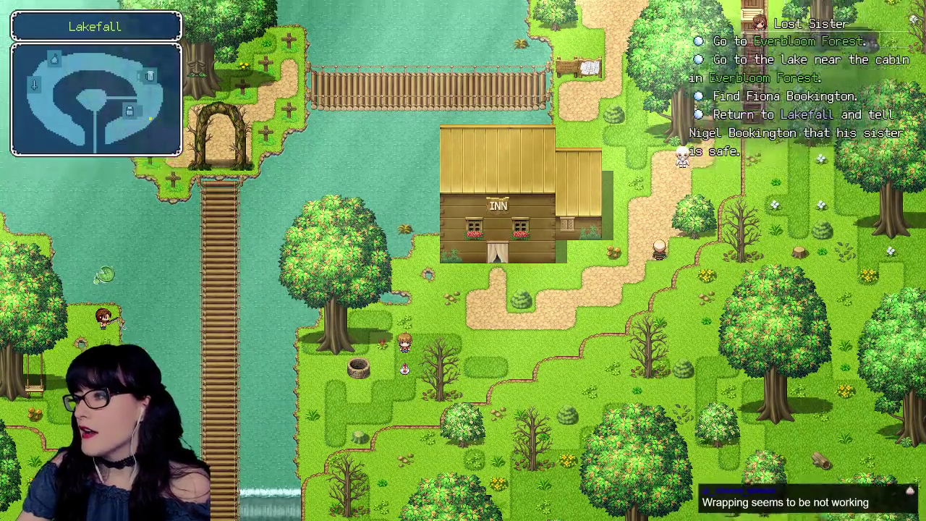
pyautogui.press('Up')
pyautogui.press('Left')
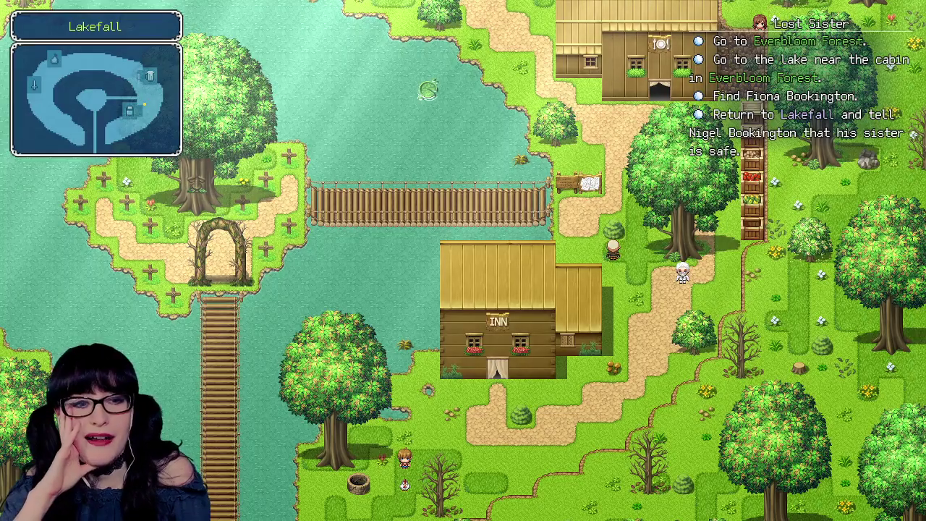
pyautogui.press('Escape')
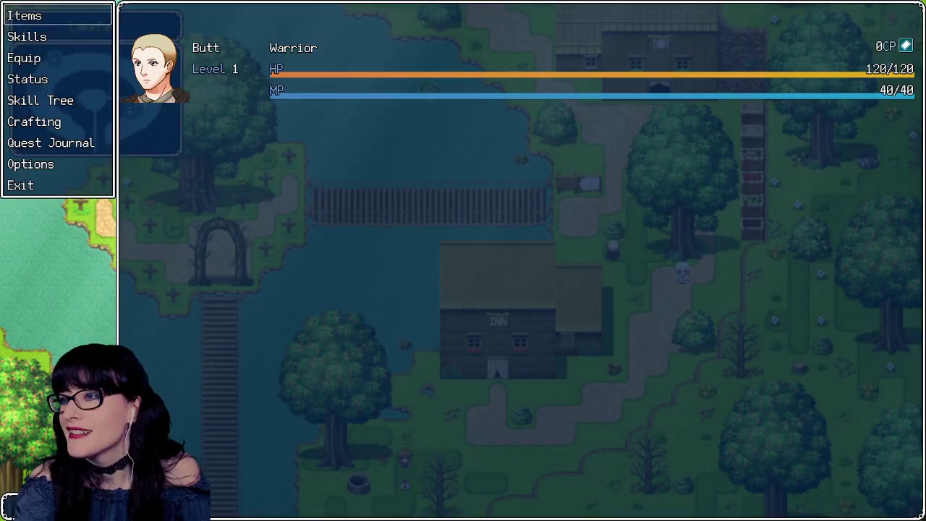
pyautogui.press('Escape')
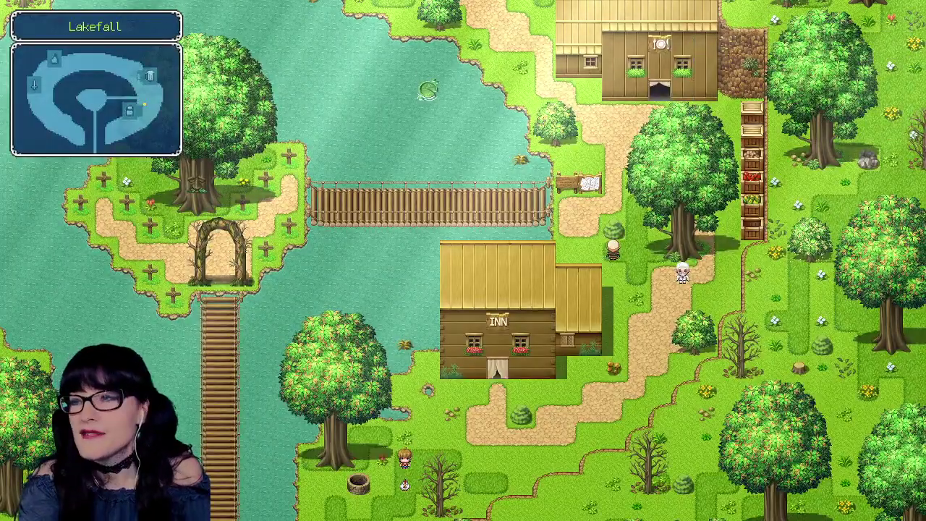
pyautogui.press('Escape')
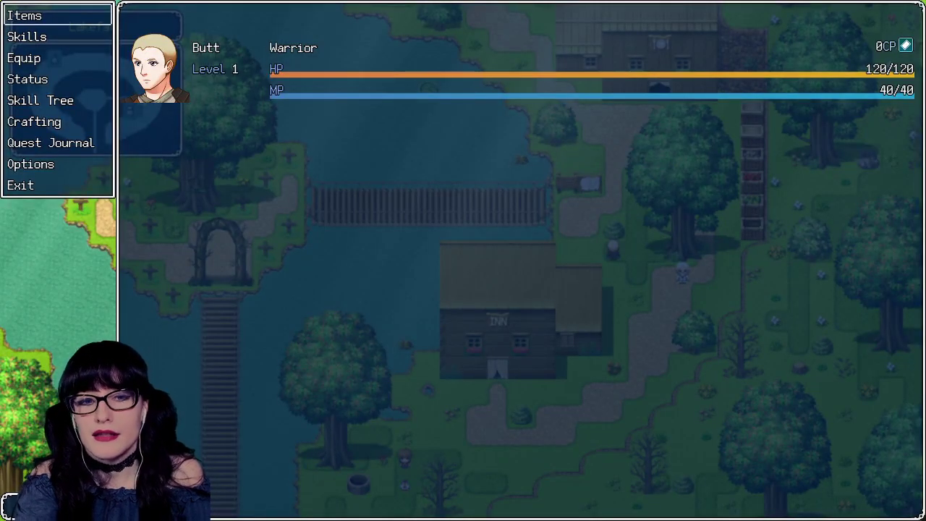
pyautogui.press('Escape')
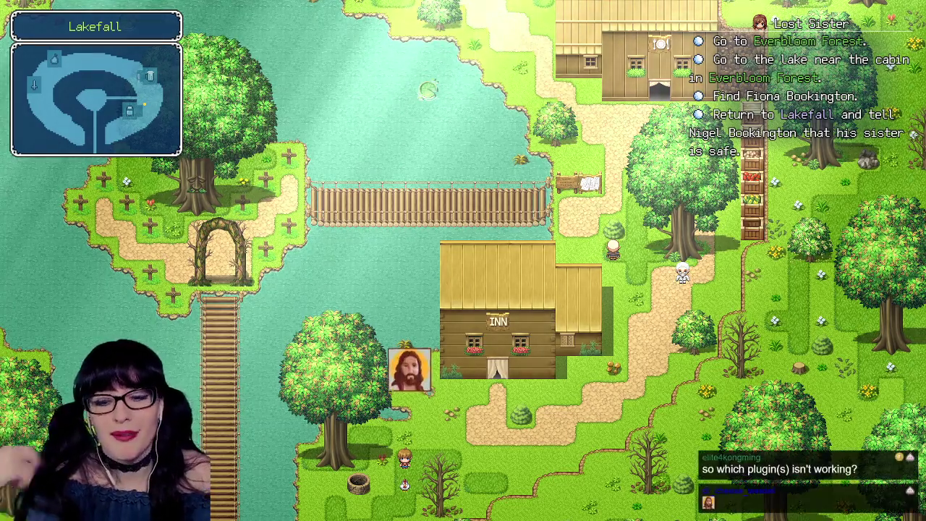
pyautogui.press('Escape')
pyautogui.press('Escape')
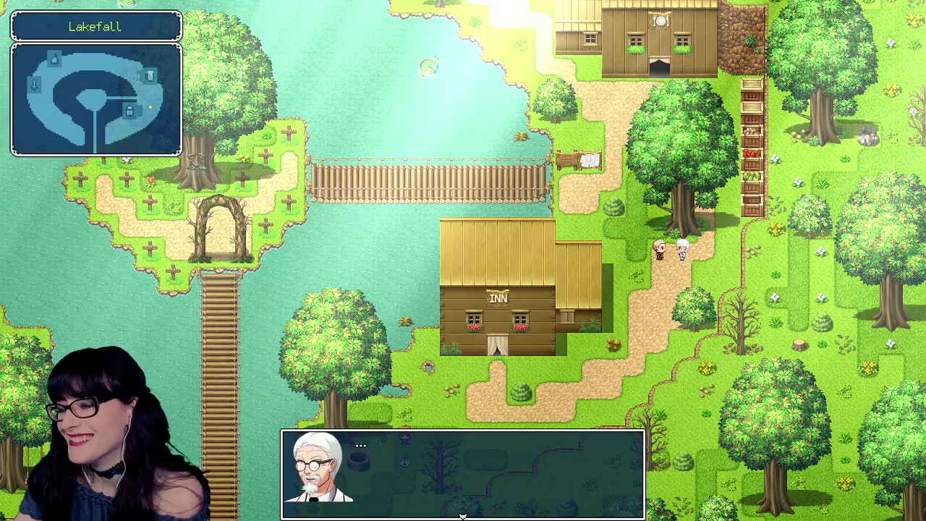
# - Finish the conversation with the white-haired man under the large tree
pyautogui.press('Return')
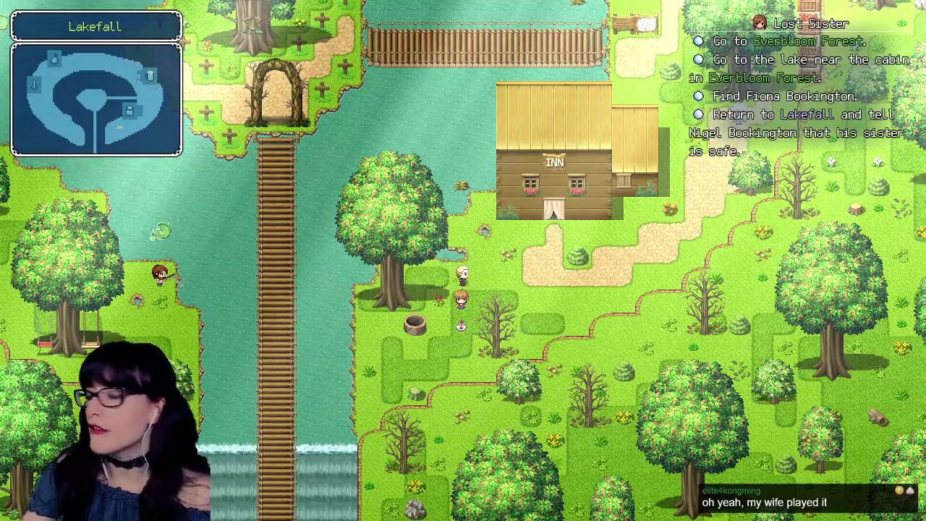
pyautogui.press('Right')
pyautogui.press('Up')
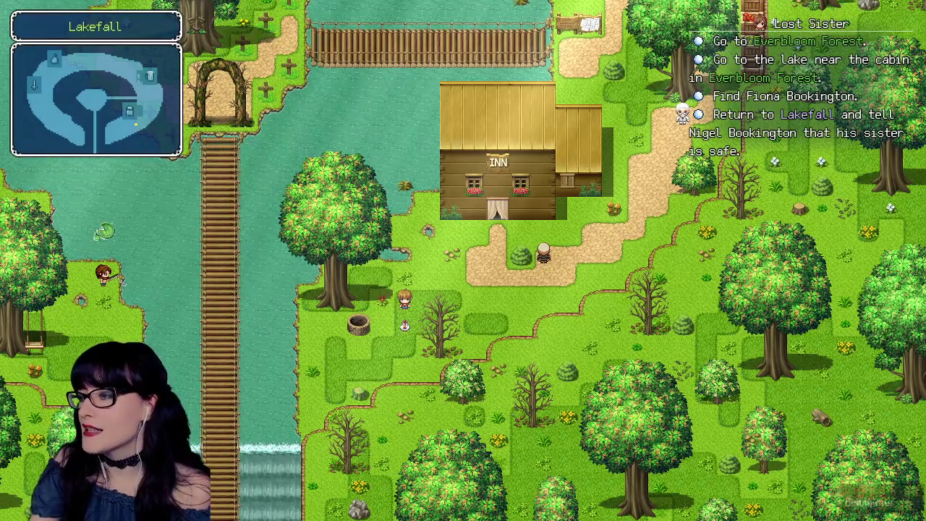
pyautogui.press('Down')
pyautogui.press('Left')
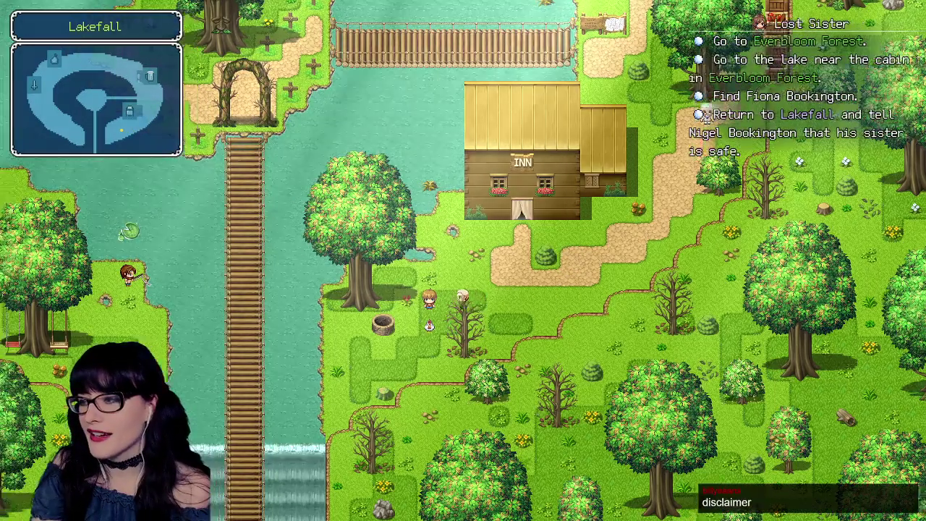
pyautogui.press('Left')
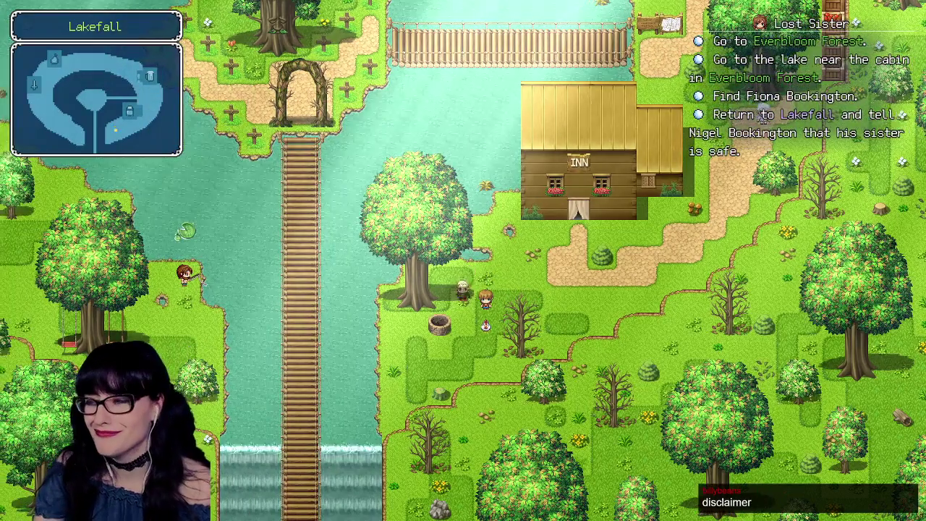
pyautogui.press('Up')
pyautogui.press('Right')
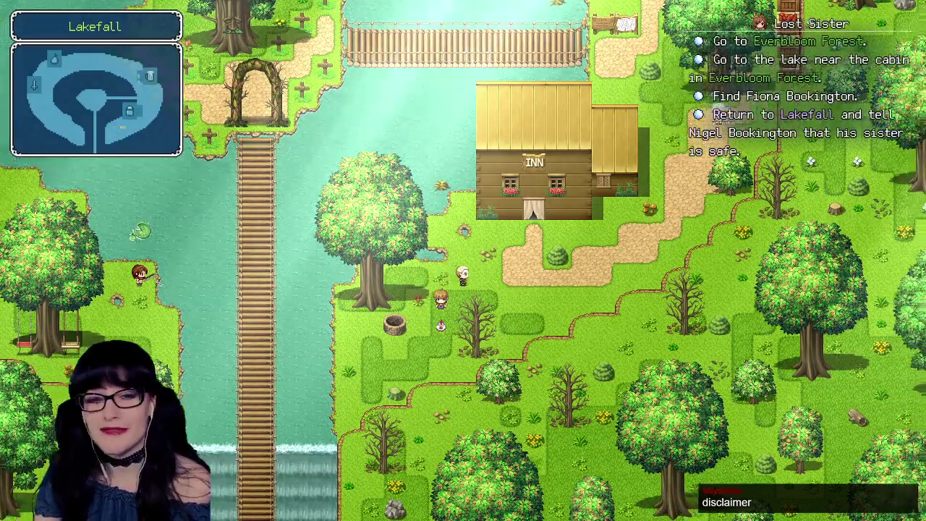
pyautogui.press('Right')
pyautogui.press('Right')
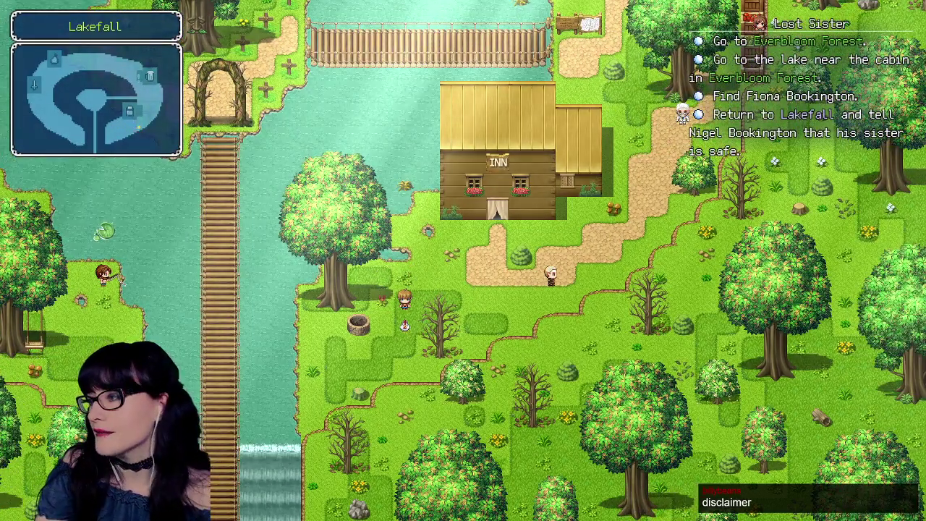
pyautogui.press('Up')
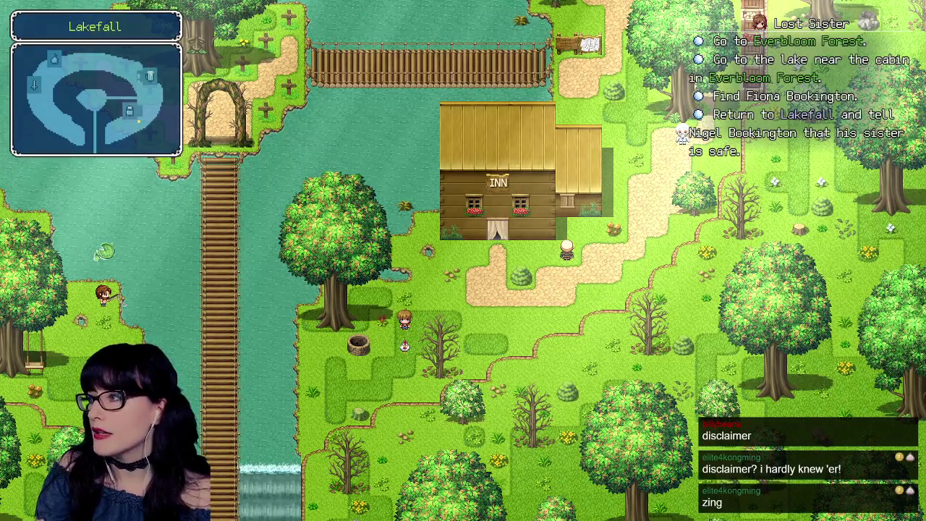
# - Walk north past the inn, then west around the lake's northern shore to the path beside the red-haired character
pyautogui.press('Right')
pyautogui.press('Up')
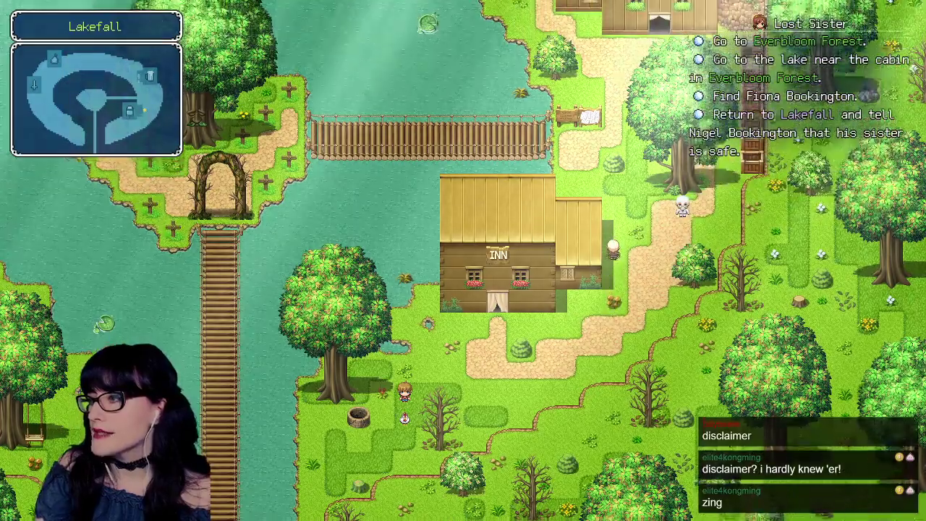
pyautogui.press('Up')
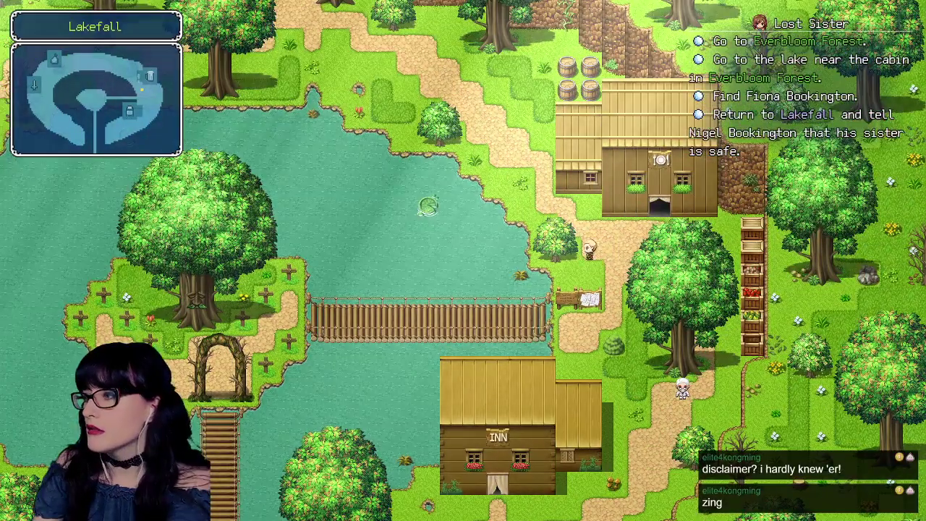
pyautogui.press('Left')
pyautogui.press('Up')
pyautogui.press('Left')
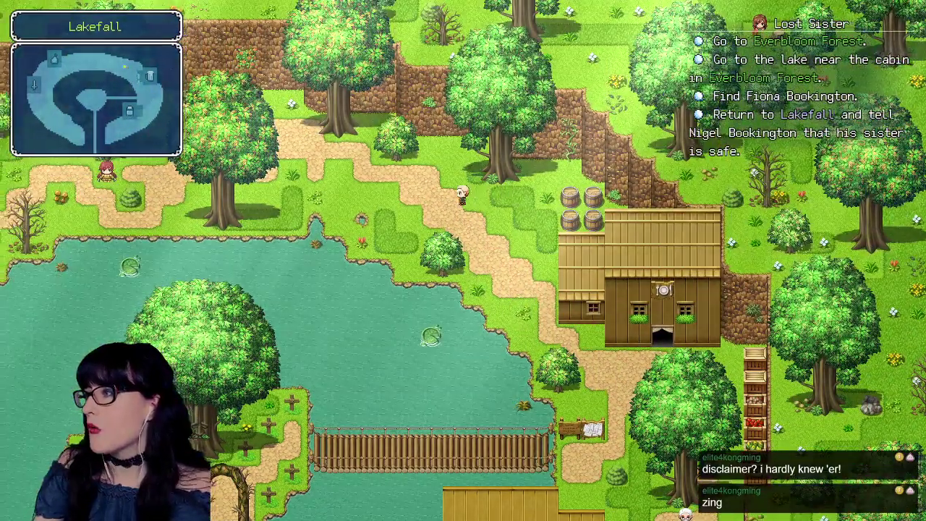
pyautogui.press('Left')
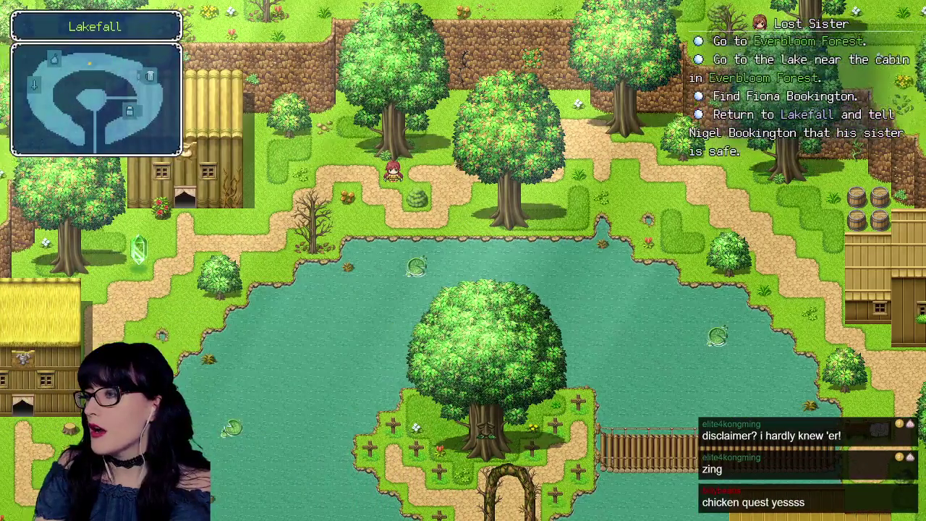
pyautogui.press('Down')
pyautogui.press('Left')
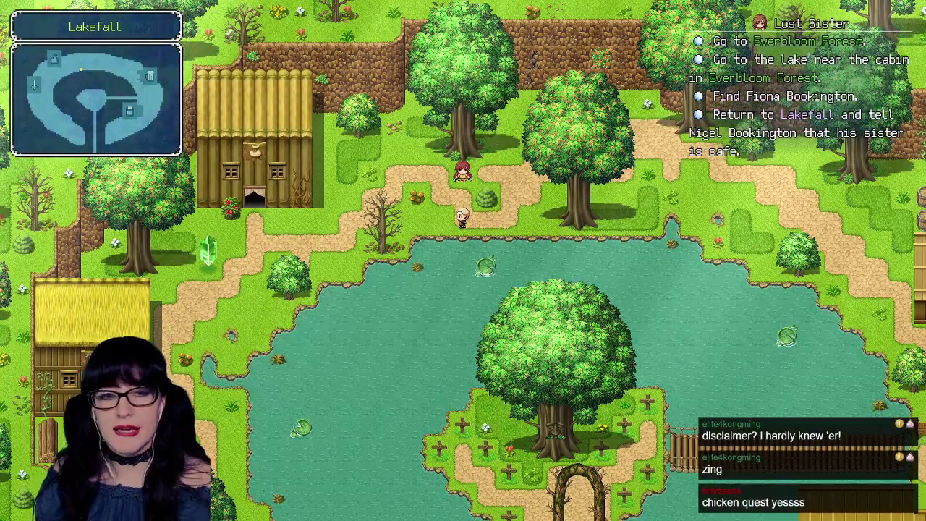
# - Switch to RPG Maker MV and select the YEP_QuestJournal plugin in the Plugin Manager
pyautogui.moveTo(222, 515)
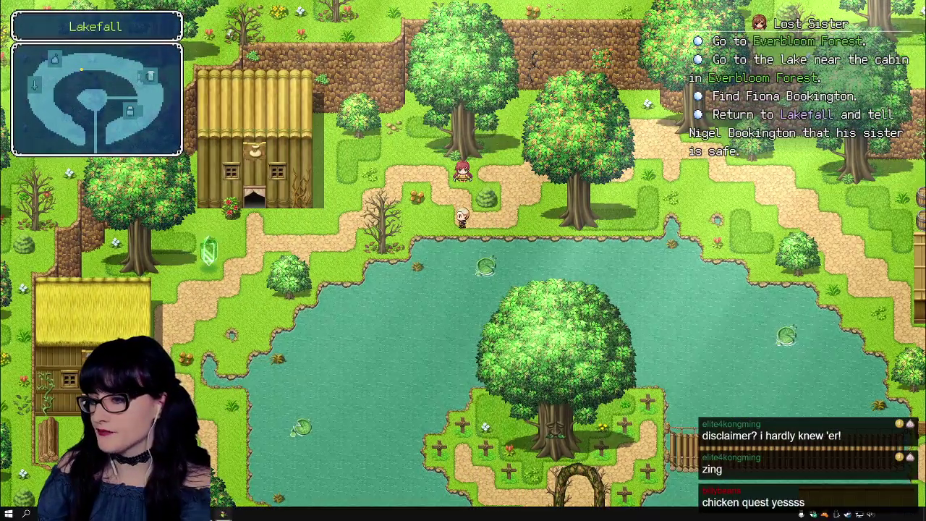
pyautogui.click(222, 514)
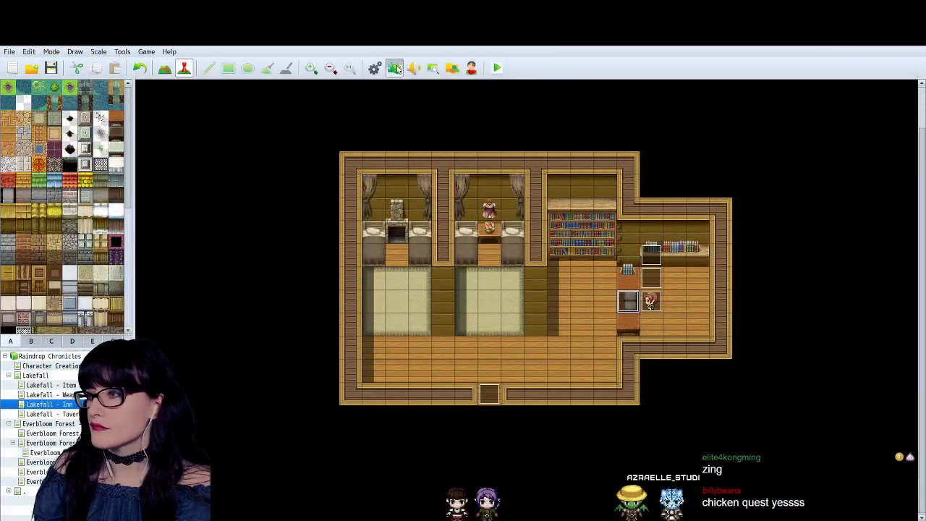
pyautogui.press('F10')
pyautogui.click(112, 45)
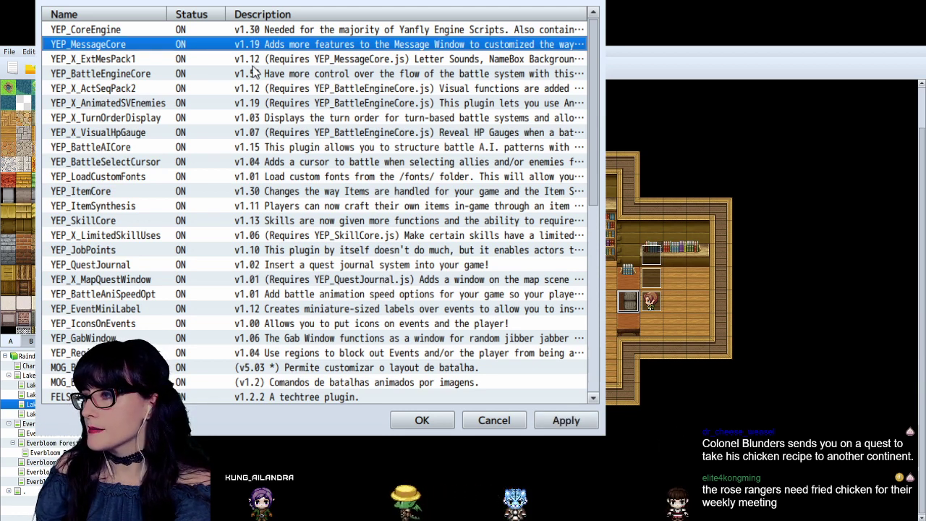
pyautogui.scroll(-1, 155, 228)
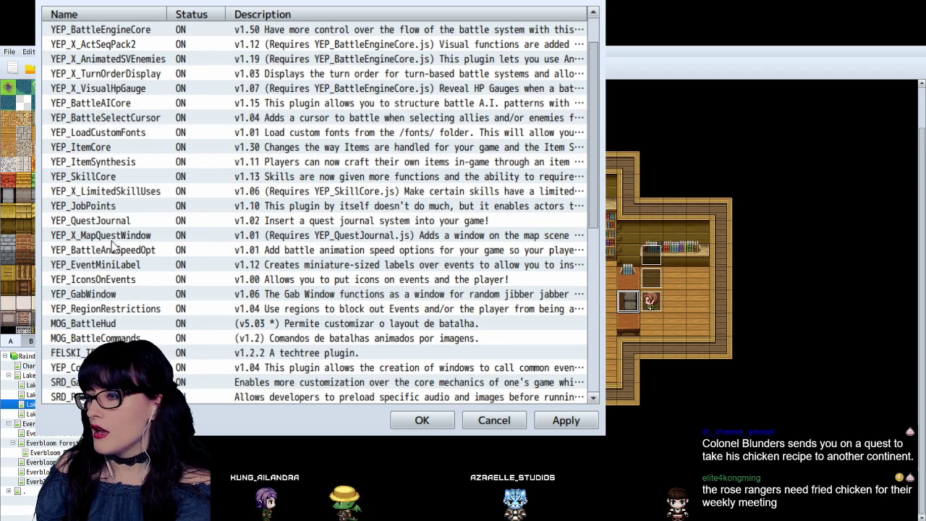
pyautogui.click(116, 233)
pyautogui.click(115, 224)
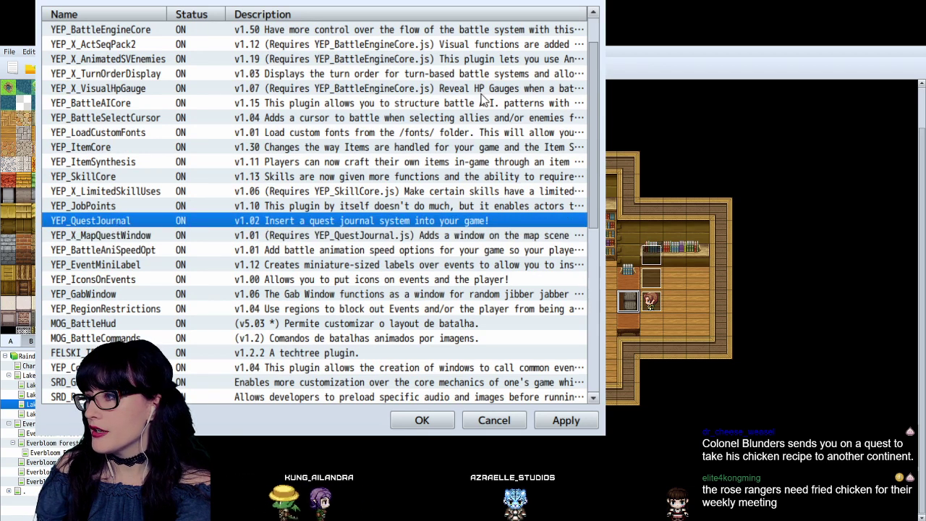
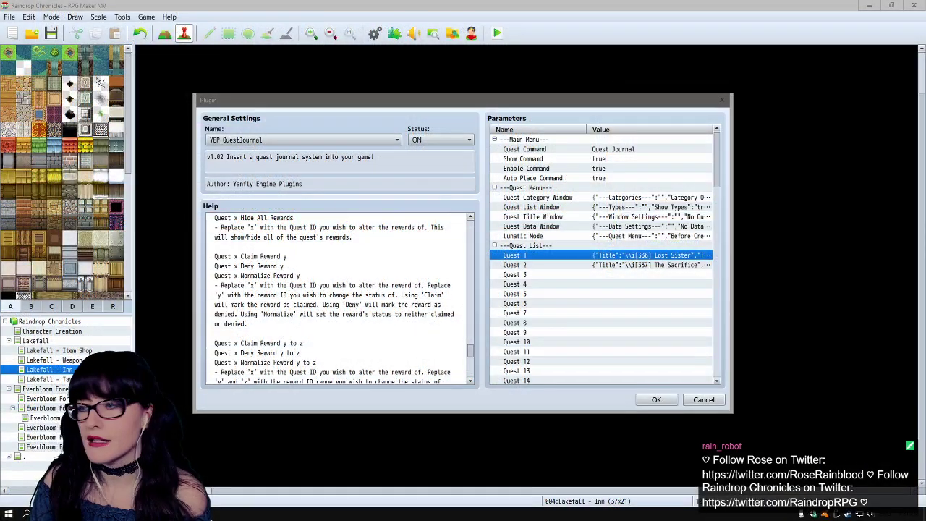
# - Examine the YEP_QuestJournal help for the plugin commands and script calls that handle objectives, rewards and adding quests
pyautogui.scroll(-3, 340, 296)
pyautogui.scroll(12, 340, 297)
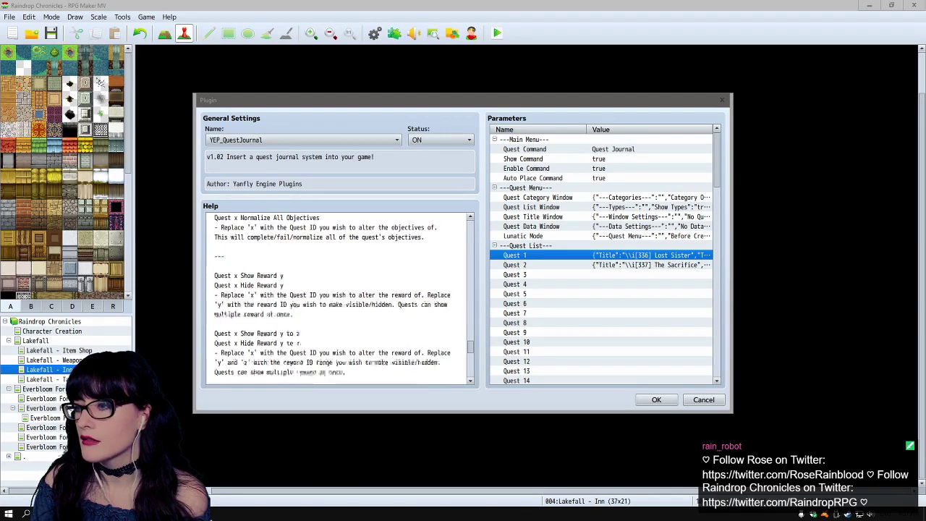
pyautogui.scroll(10, 340, 297)
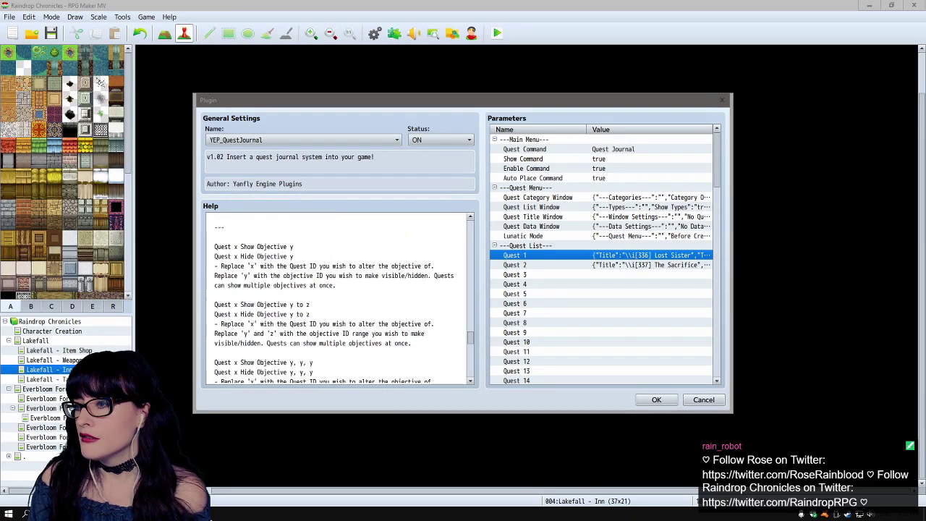
pyautogui.scroll(8, 340, 297)
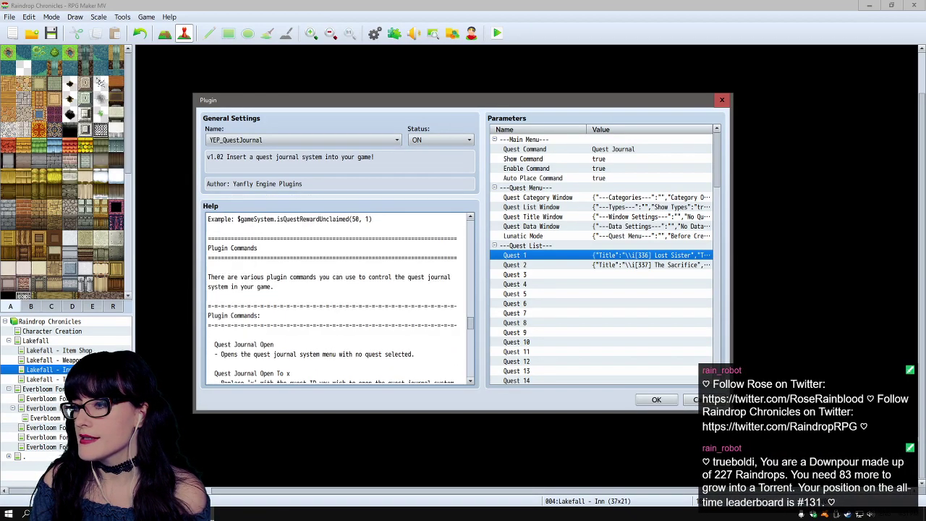
pyautogui.scroll(-2, 337, 297)
pyautogui.scroll(8, 337, 297)
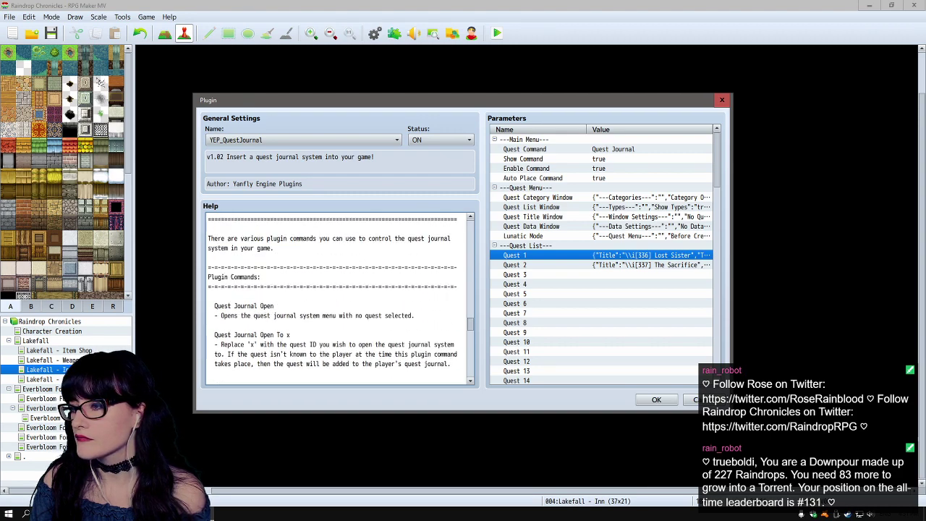
pyautogui.scroll(4, 338, 296)
pyautogui.scroll(-9, 337, 297)
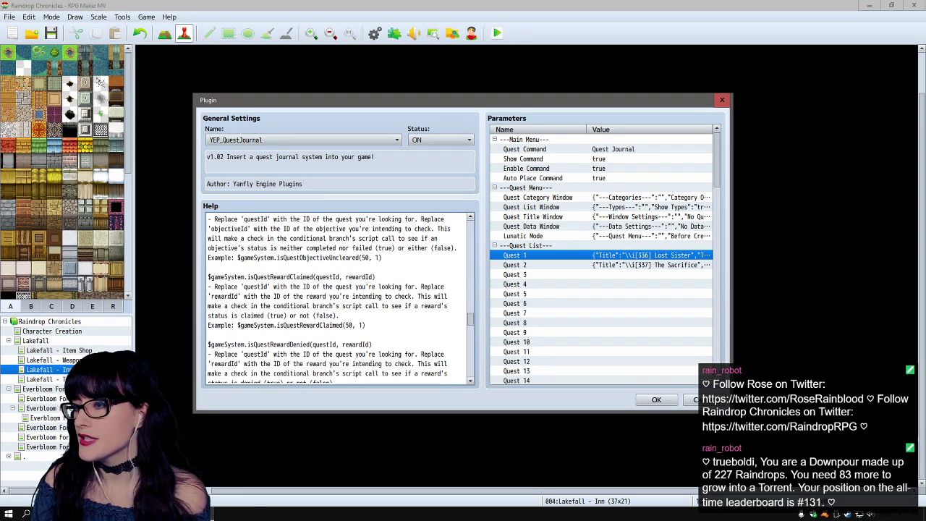
pyautogui.scroll(-6, 337, 296)
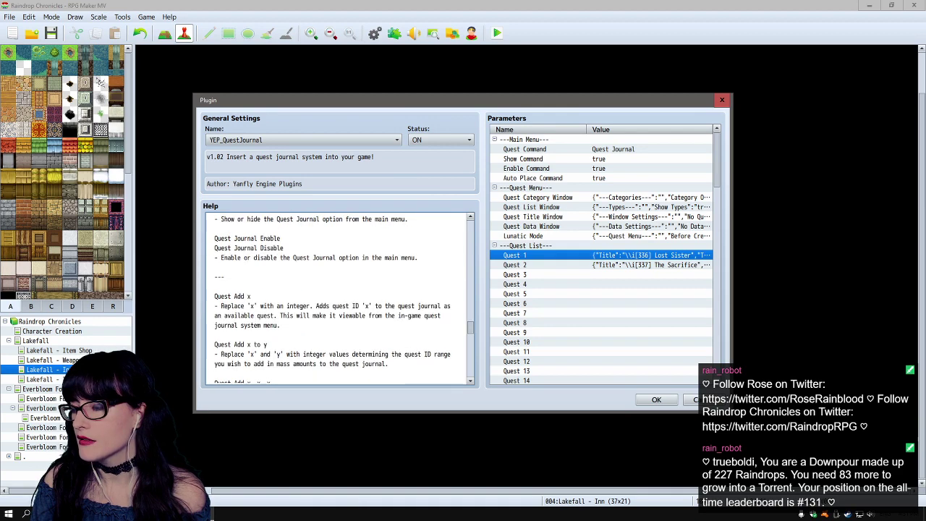
pyautogui.scroll(-3, 337, 296)
# - Examine the YEP_QuestJournal help on quest fields and data and title window setup back to its introduction, and close the plugin's settings
pyautogui.scroll(20, 337, 296)
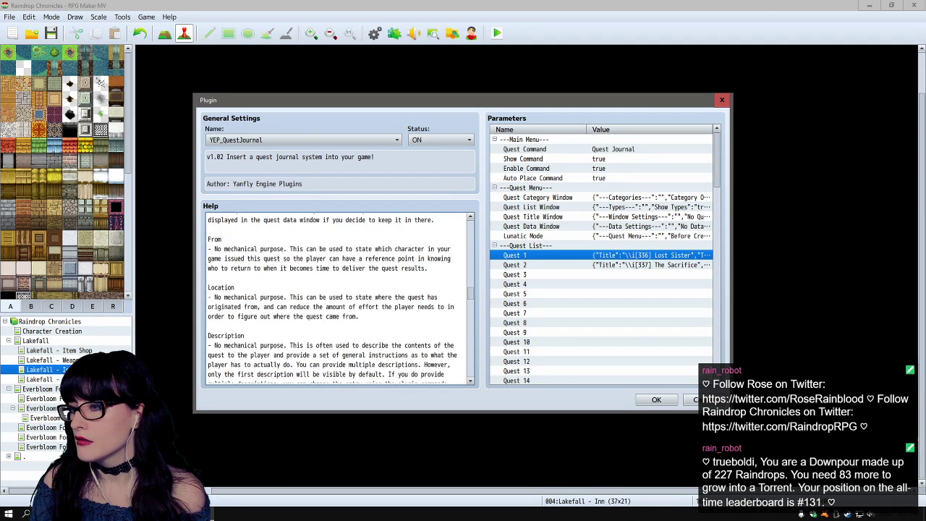
pyautogui.scroll(-12, 337, 297)
pyautogui.scroll(6, 337, 297)
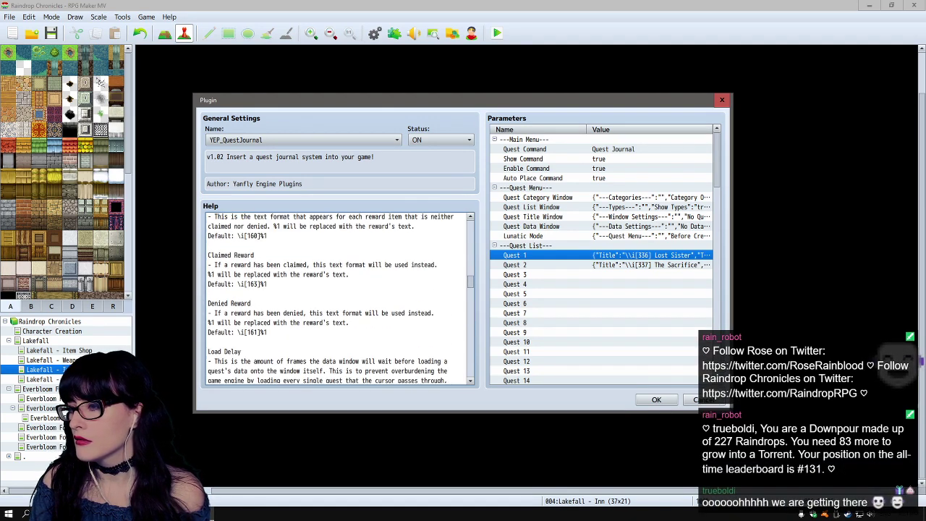
pyautogui.scroll(7, 337, 297)
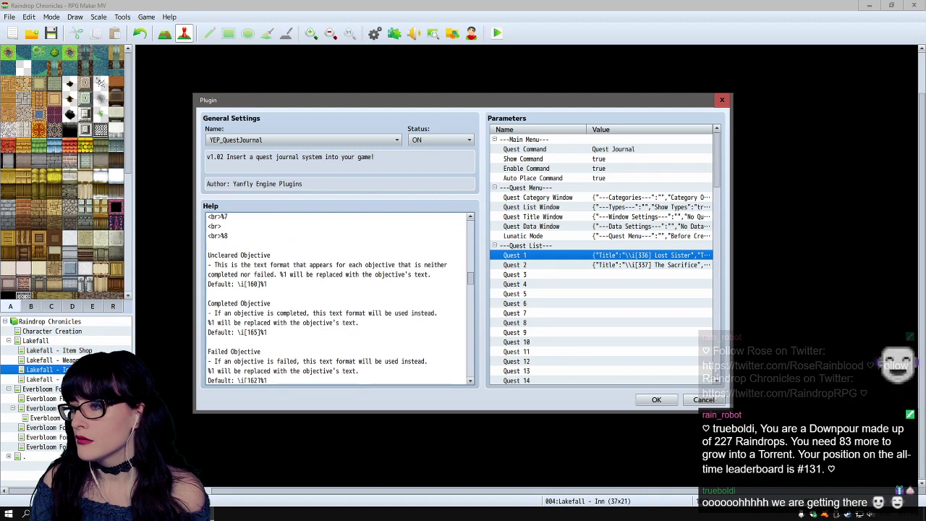
pyautogui.scroll(10, 337, 297)
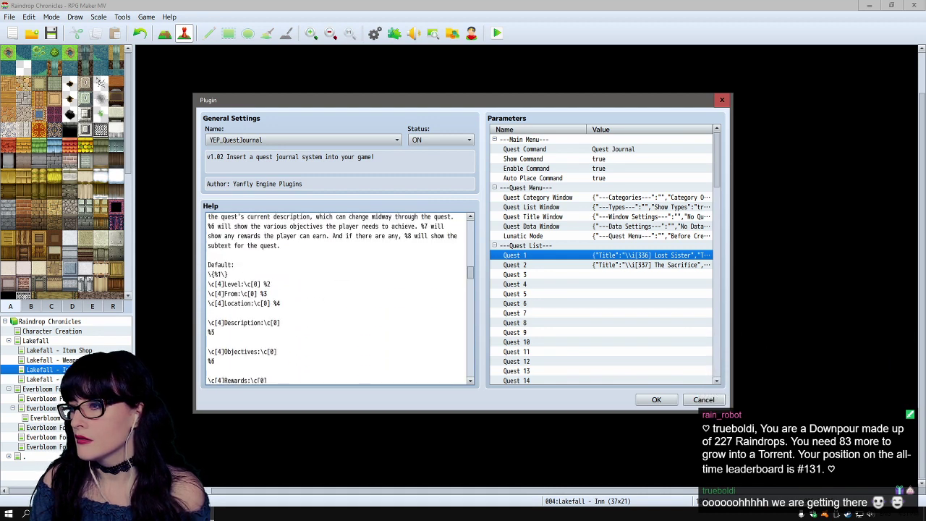
pyautogui.scroll(14, 337, 296)
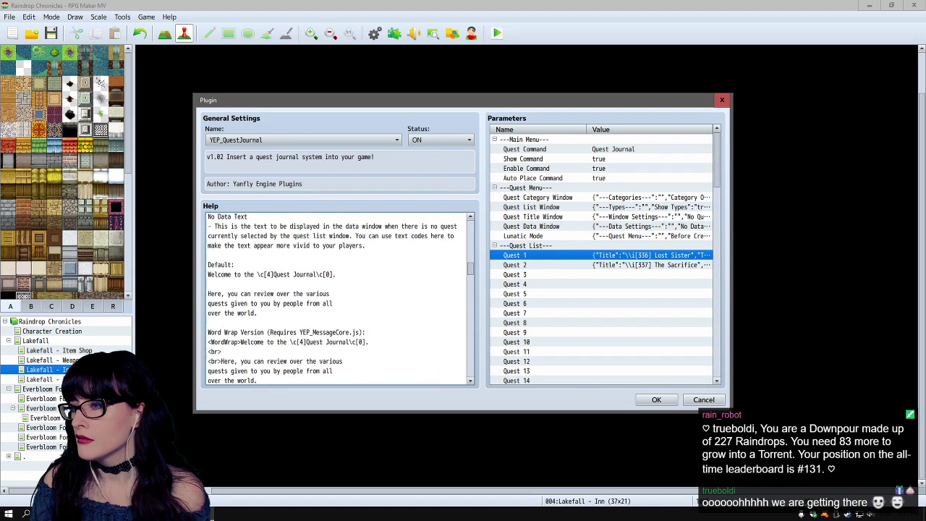
pyautogui.scroll(8, 337, 297)
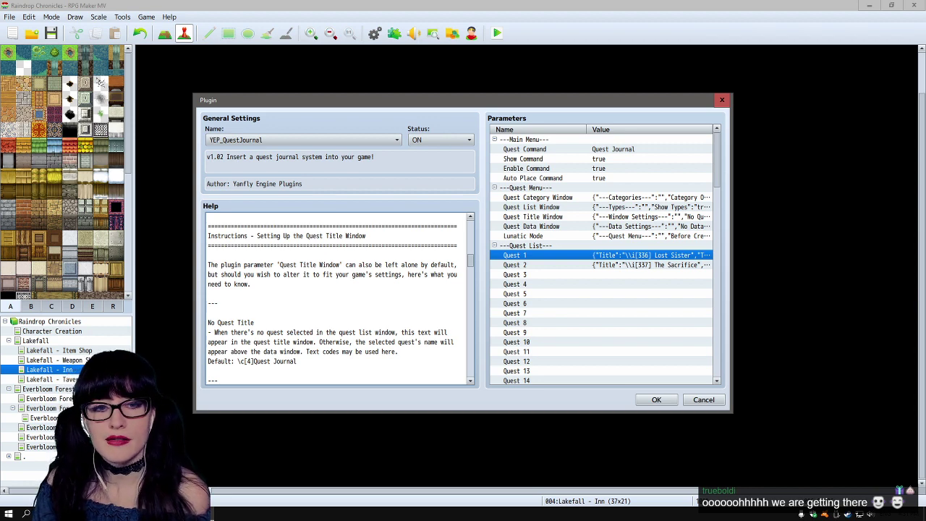
pyautogui.scroll(15, 337, 297)
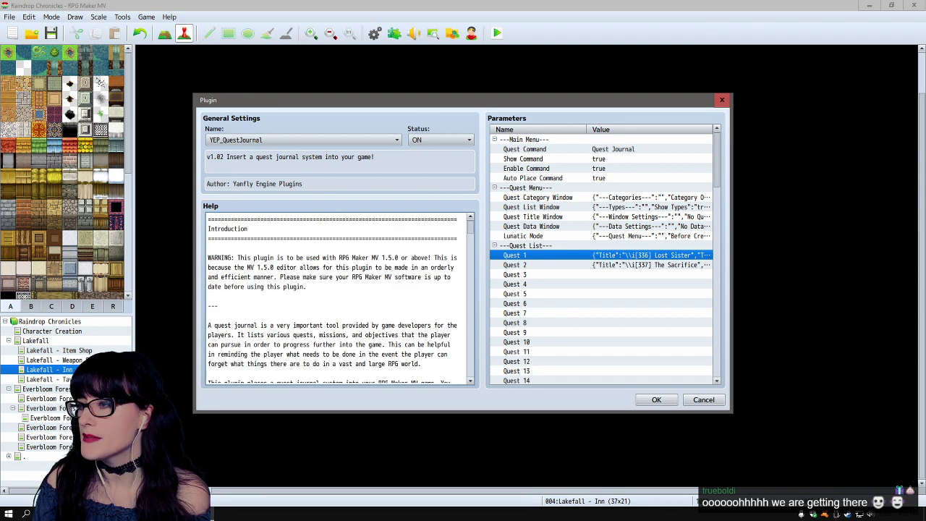
pyautogui.scroll(-20, 337, 296)
pyautogui.press('Escape')
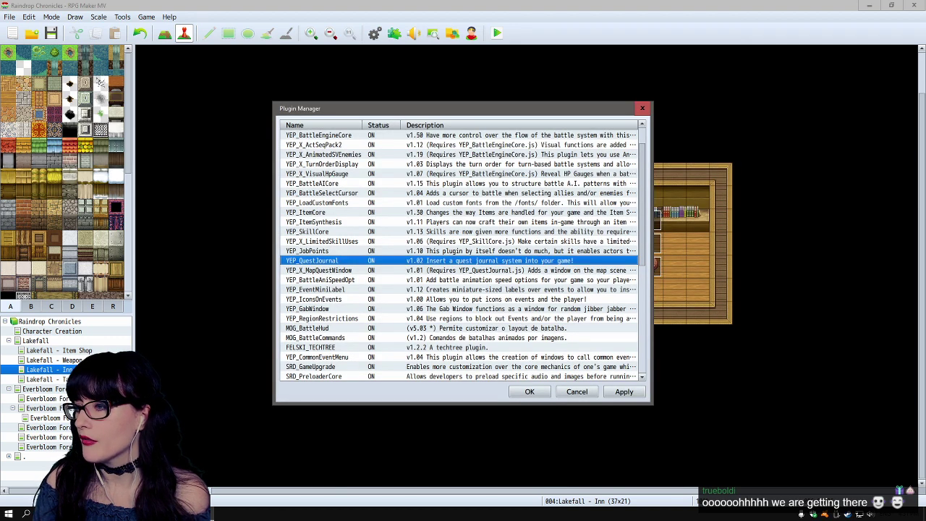
# - Set Event Update to YES (true) in the YEP_X_MapQuestWindow plugin and accept the plugin changes
pyautogui.doubleClick(318, 270)
pyautogui.scroll(-10, 337, 297)
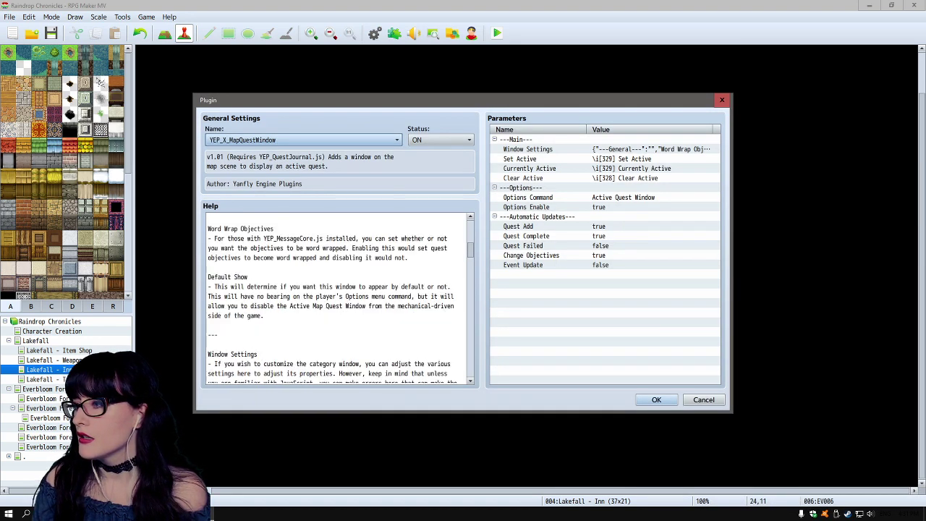
pyautogui.doubleClick(522, 265)
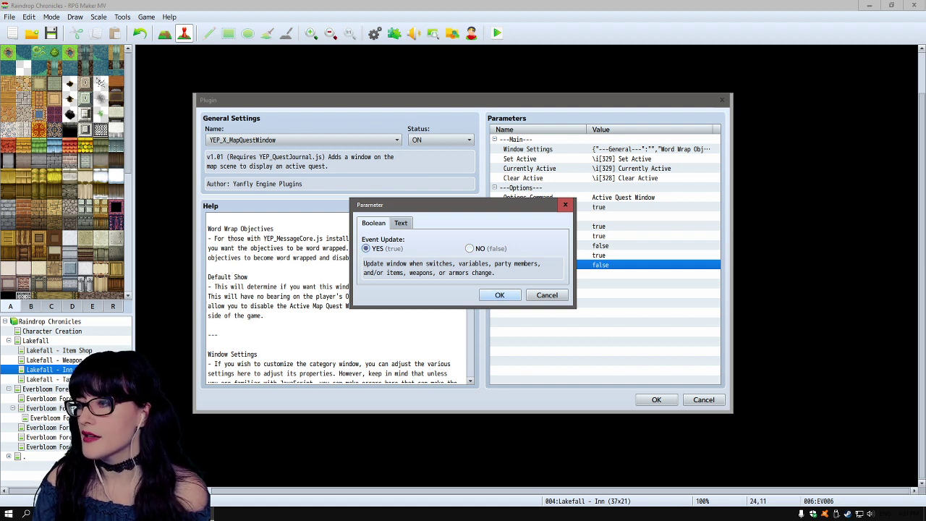
pyautogui.click(499, 294)
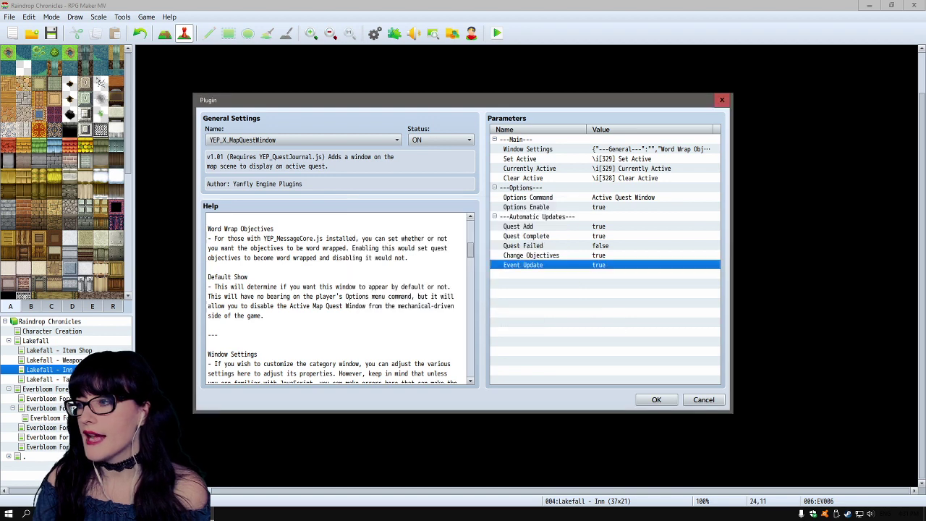
pyautogui.click(656, 399)
pyautogui.press('Return')
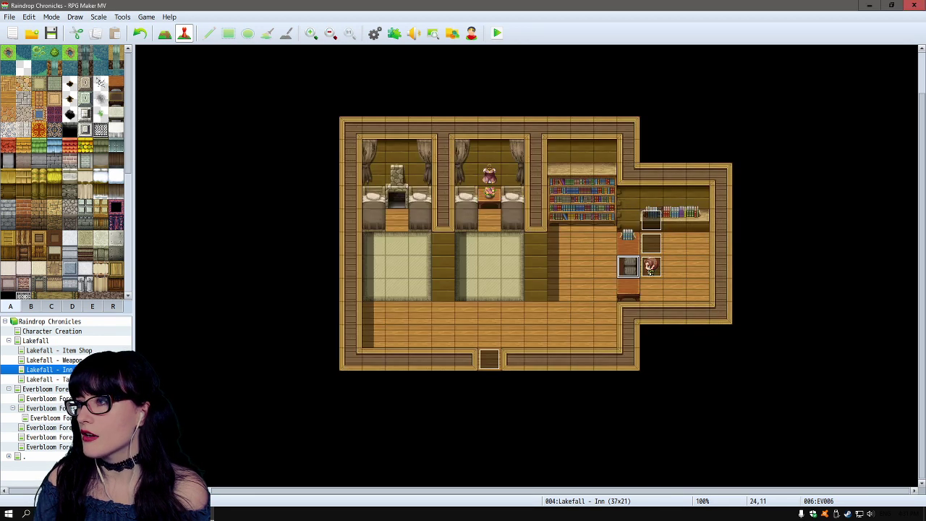
# - Start a playtest with the game changes saved, and continue from the File 3 save in Everbloom Forest - Silent Haven
pyautogui.click(496, 32)
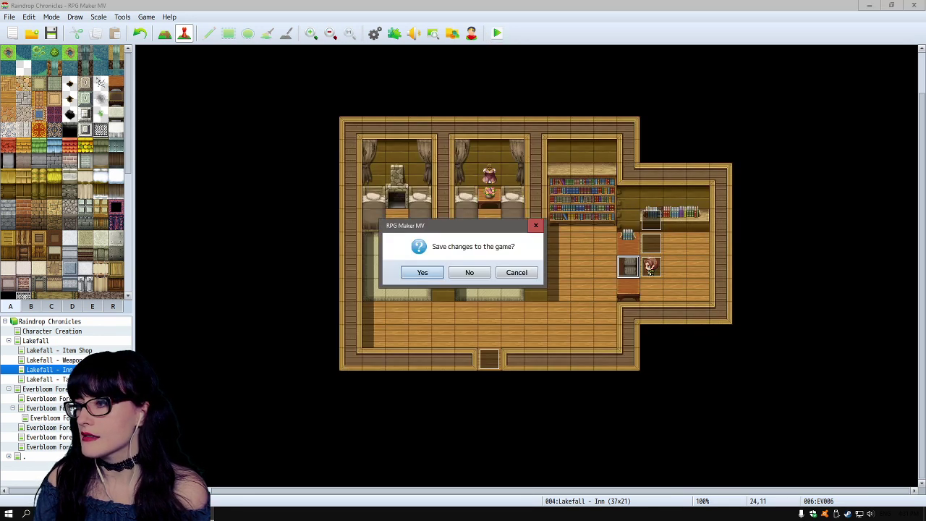
pyautogui.press('Return')
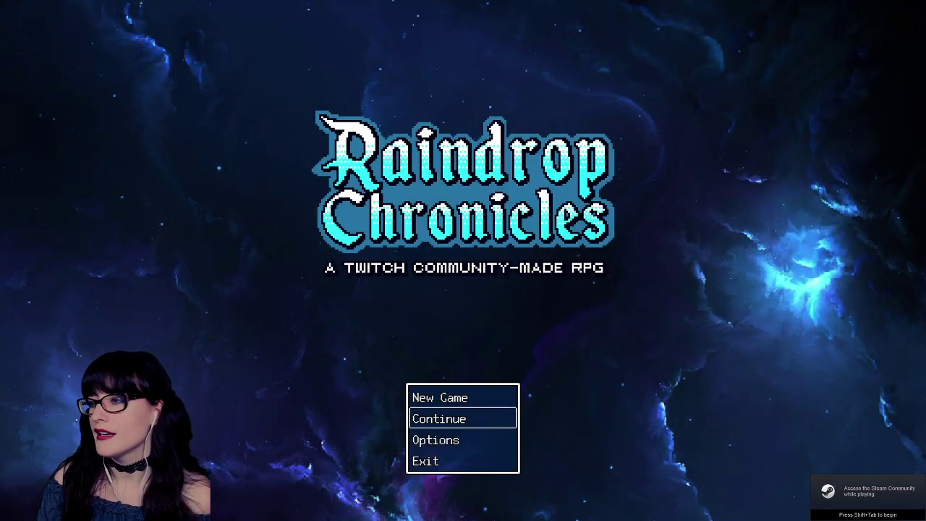
pyautogui.press('Return')
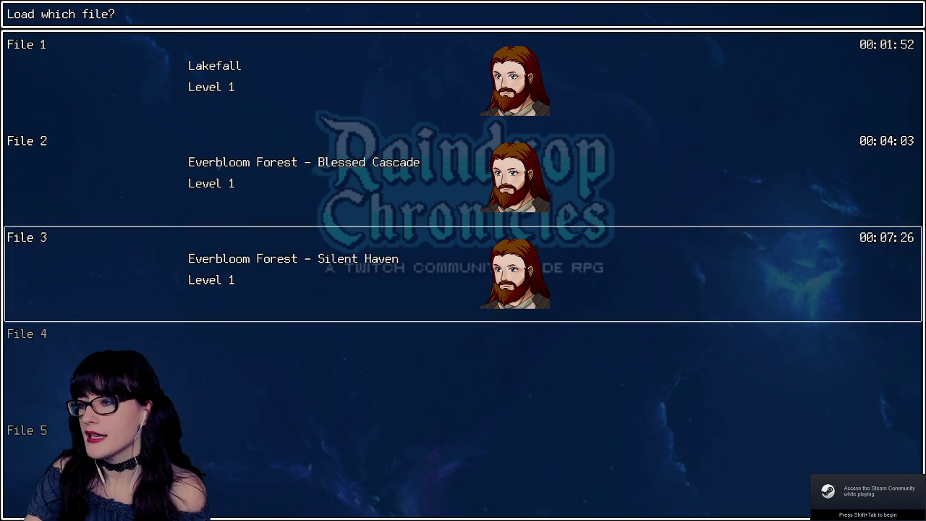
pyautogui.press('Return')
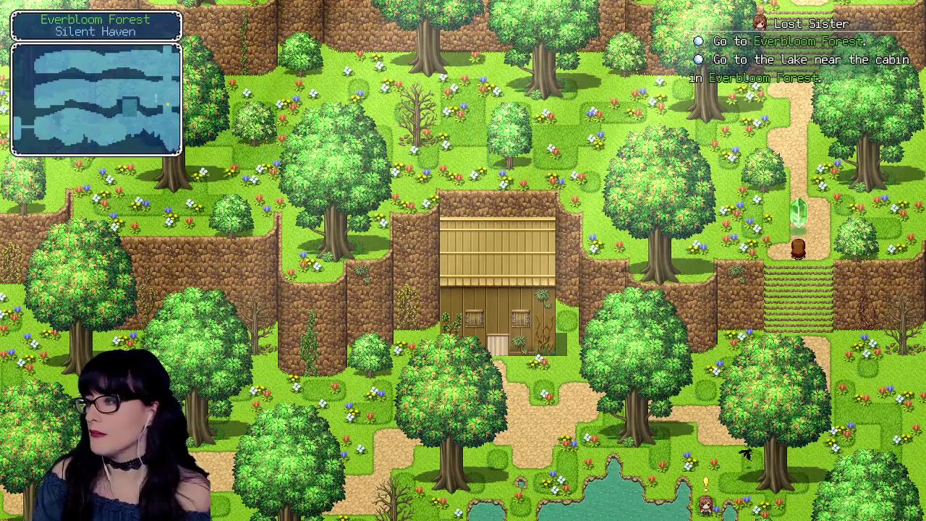
# - Move the character back and forth near the green crystal to check the quest tracker, and switch back to the RPG Maker MV editor
pyautogui.press('Left')
pyautogui.press('Left')
pyautogui.press('Right')
pyautogui.press('Right')
pyautogui.press('Right')
pyautogui.press('Right')
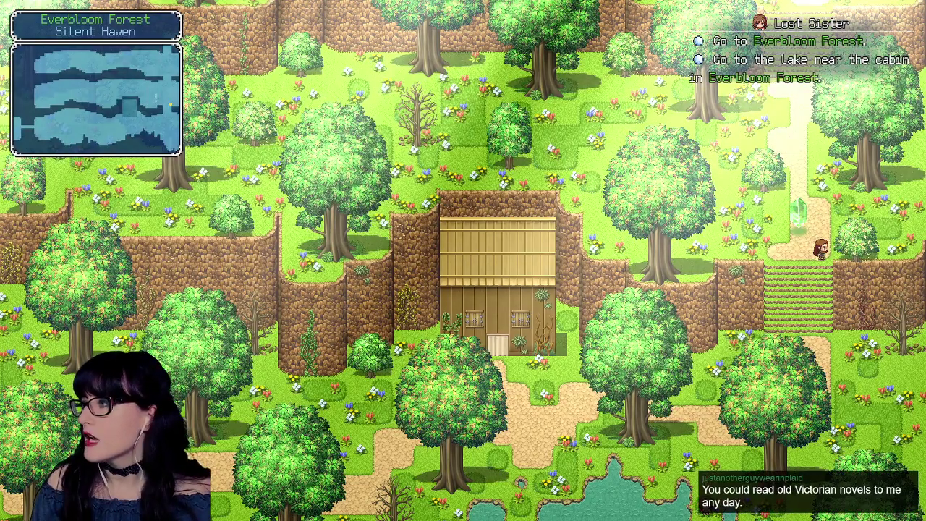
pyautogui.click(222, 514)
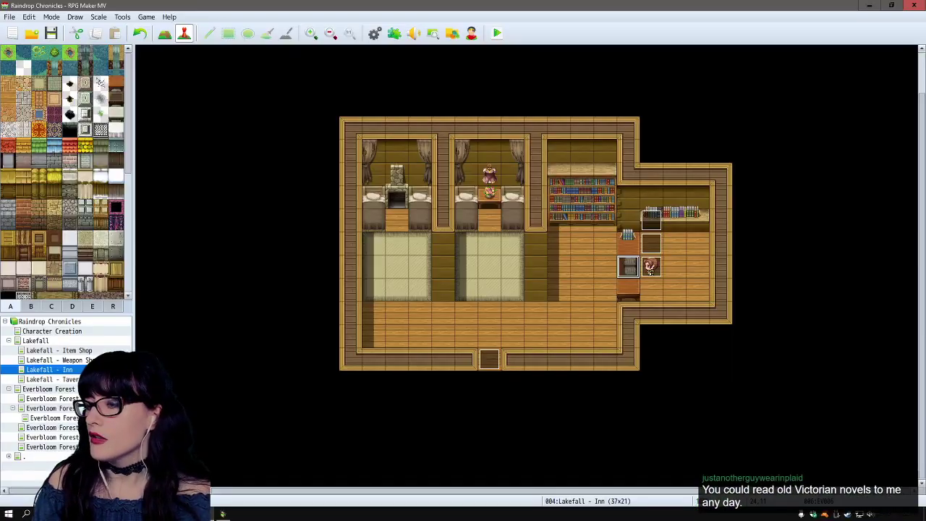
# - Relaunch RPG Maker MV from Steam and bring up the Raindrop Chronicles project
pyautogui.rightClick(222, 514)
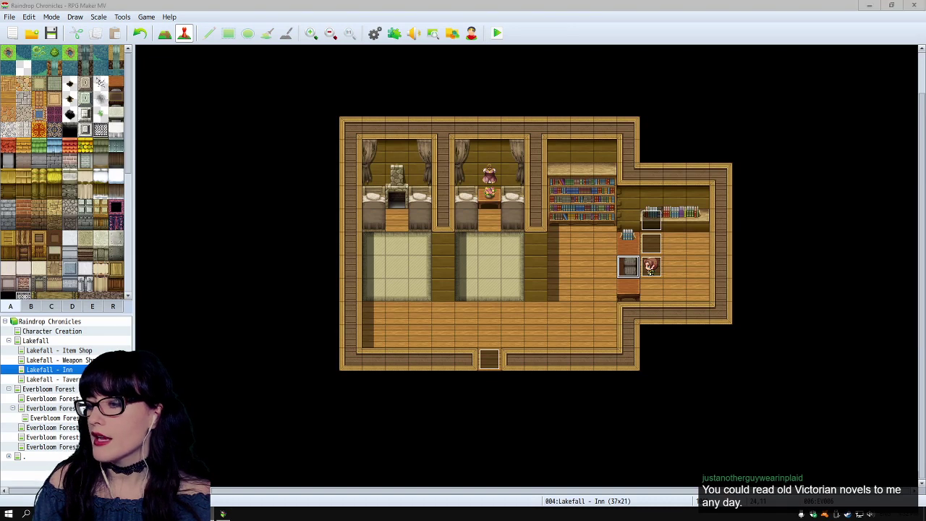
pyautogui.hotkey('alt', 'Tab')
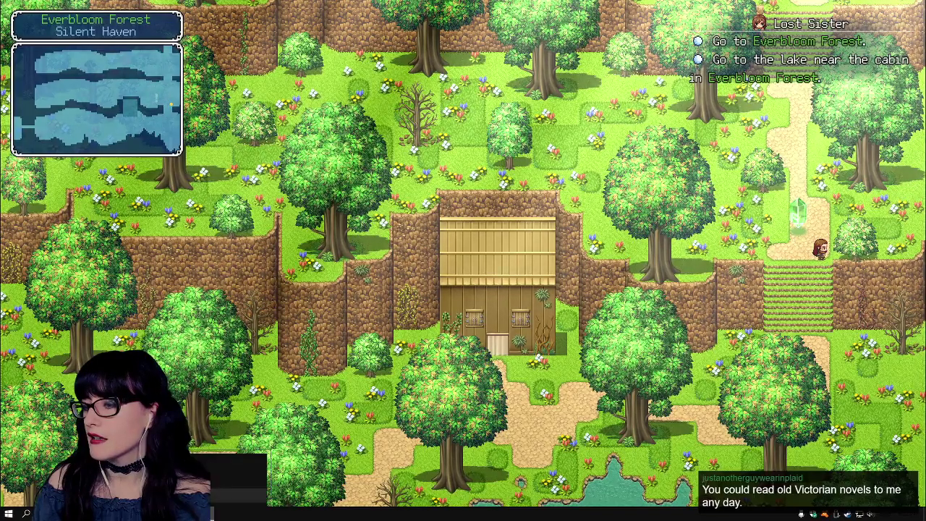
pyautogui.hotkey('alt', 'Tab')
pyautogui.rightClick(848, 515)
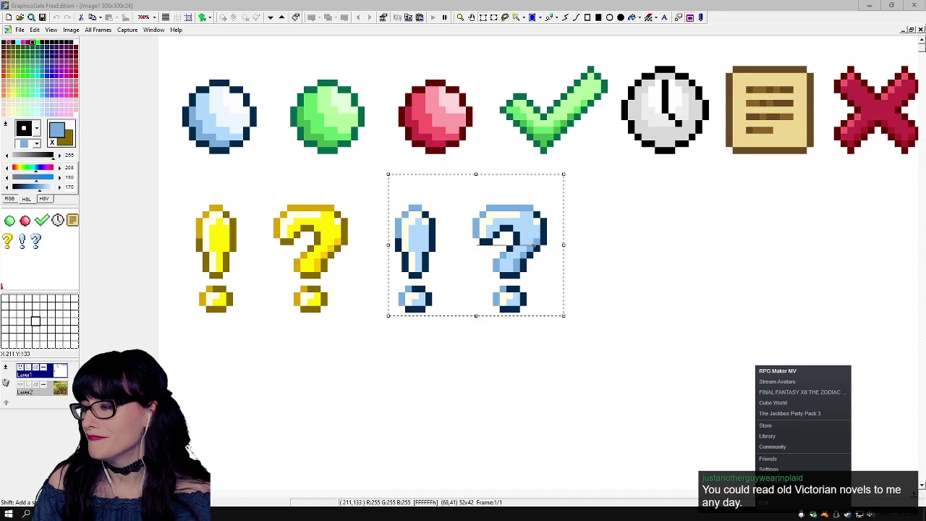
pyautogui.click(778, 371)
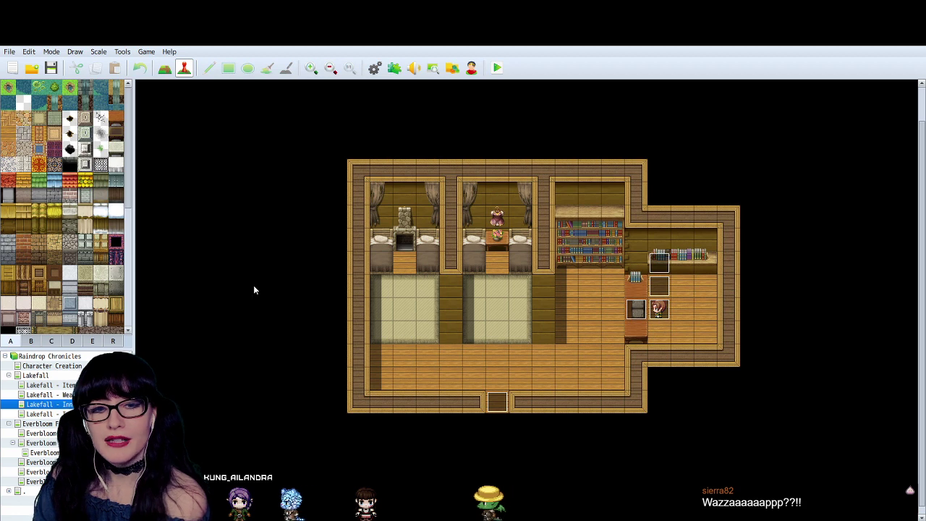
# - Look over the YEP_QuestJournal and YEP_X_MapQuestWindow entries in the plugin list and close it
pyautogui.scroll(2, 564, 304)
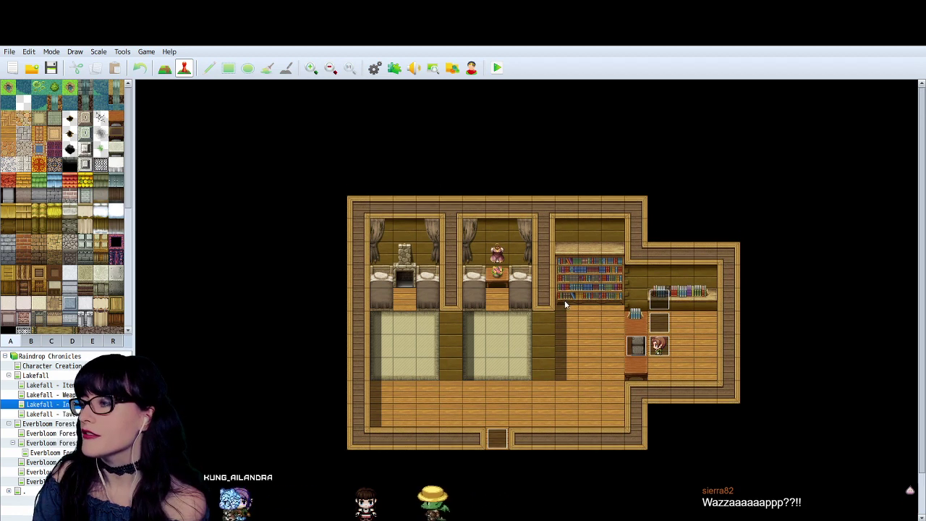
pyautogui.scroll(-2, 421, 285)
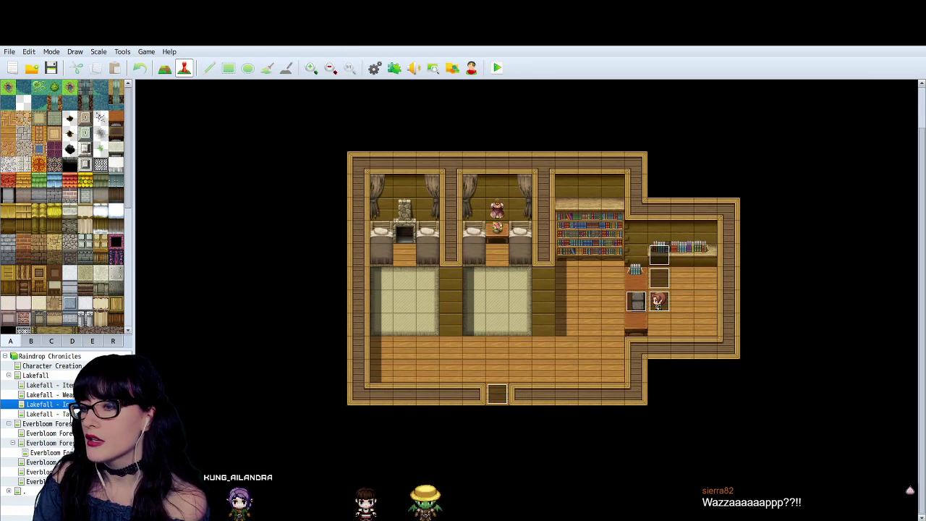
pyautogui.click(395, 67)
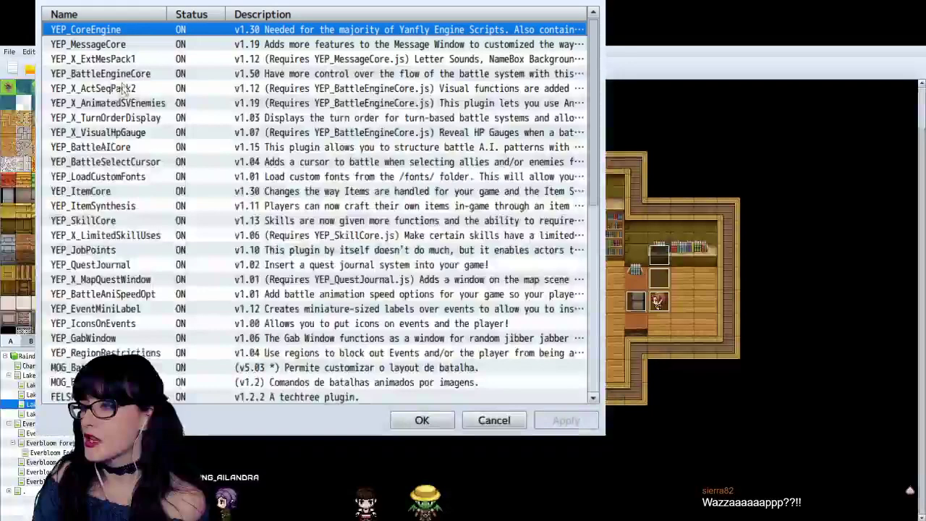
pyautogui.click(125, 266)
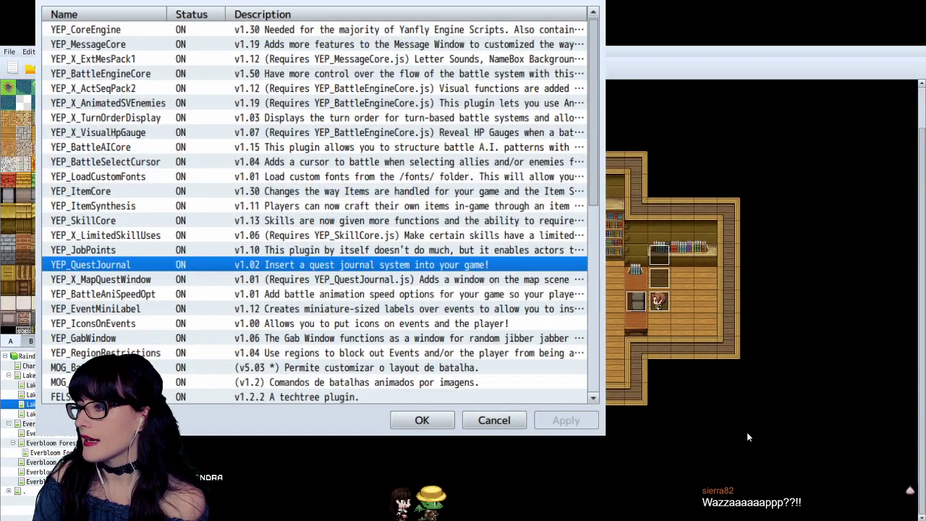
pyautogui.click(149, 279)
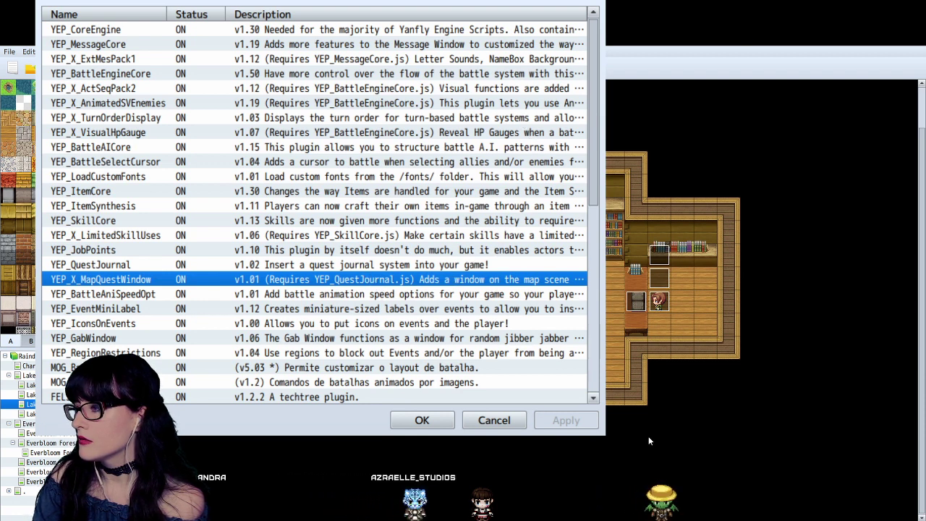
pyautogui.click(422, 418)
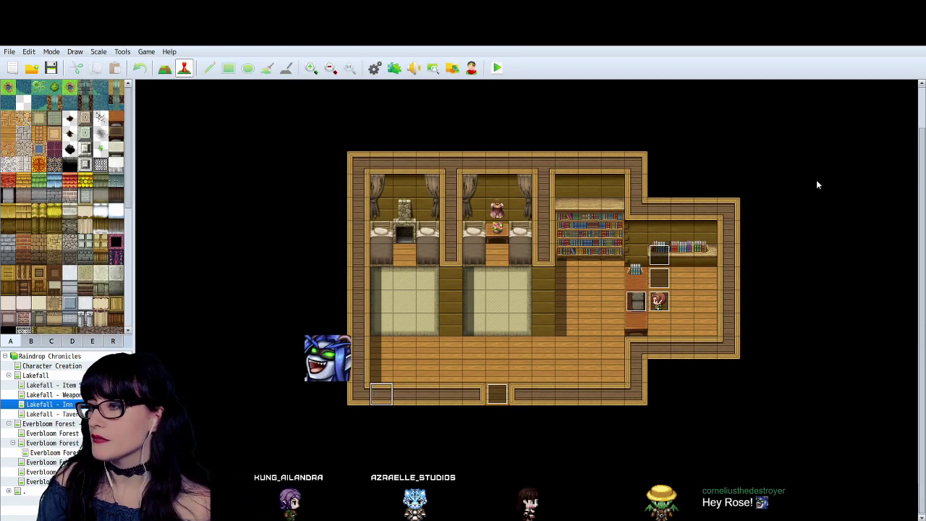
# - View the Everbloom Forest map with the cabin by the lake, followed by the cabin's interior map
pyautogui.click(472, 189)
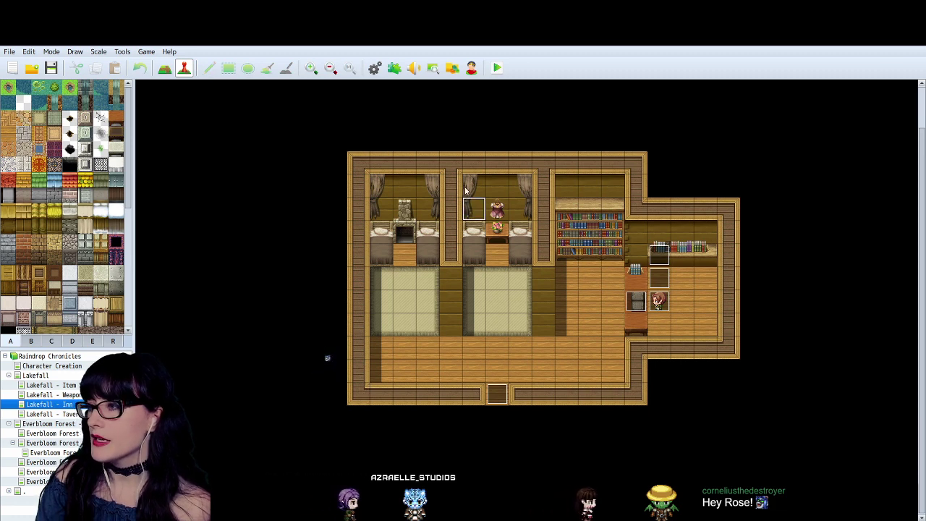
pyautogui.click(364, 160)
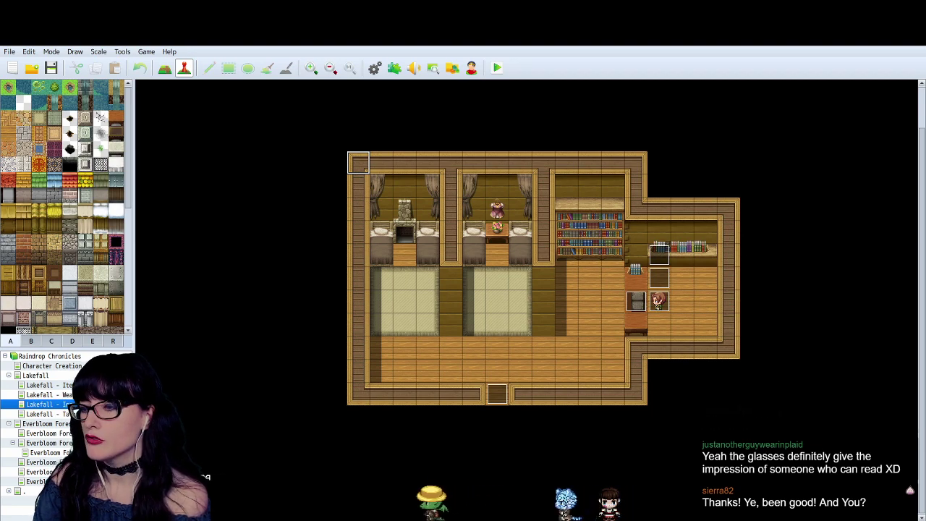
pyautogui.click(49, 453)
pyautogui.click(50, 443)
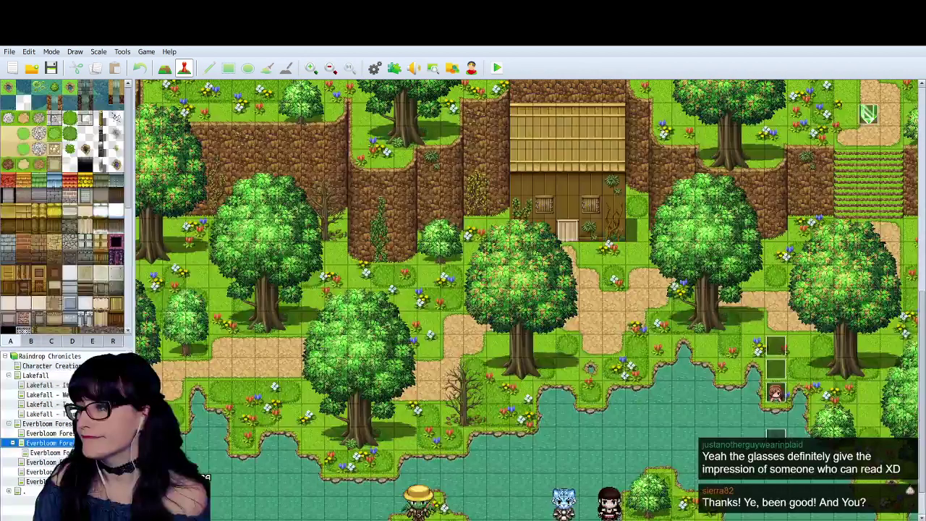
pyautogui.click(49, 452)
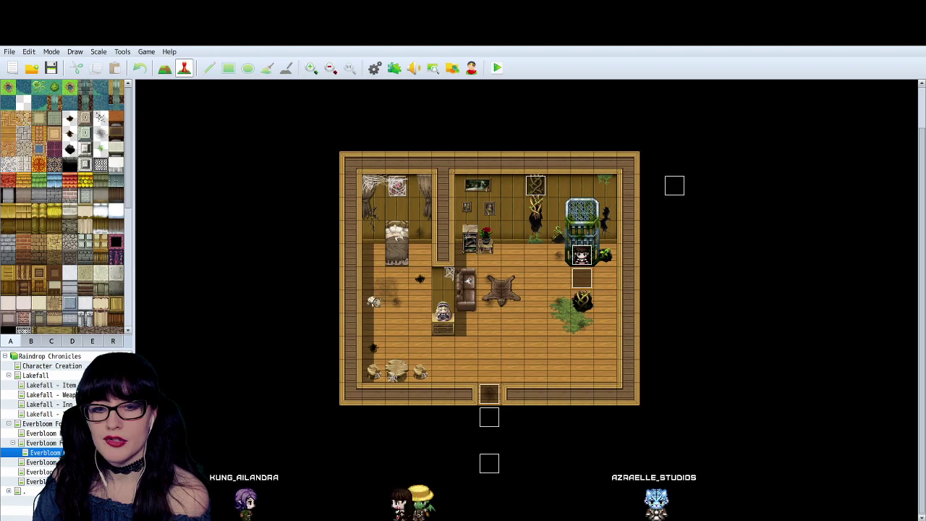
# - Switch to Photoshop and sample the lime green swatch from the palette in Window.png
pyautogui.hotkey('alt', 'Tab')
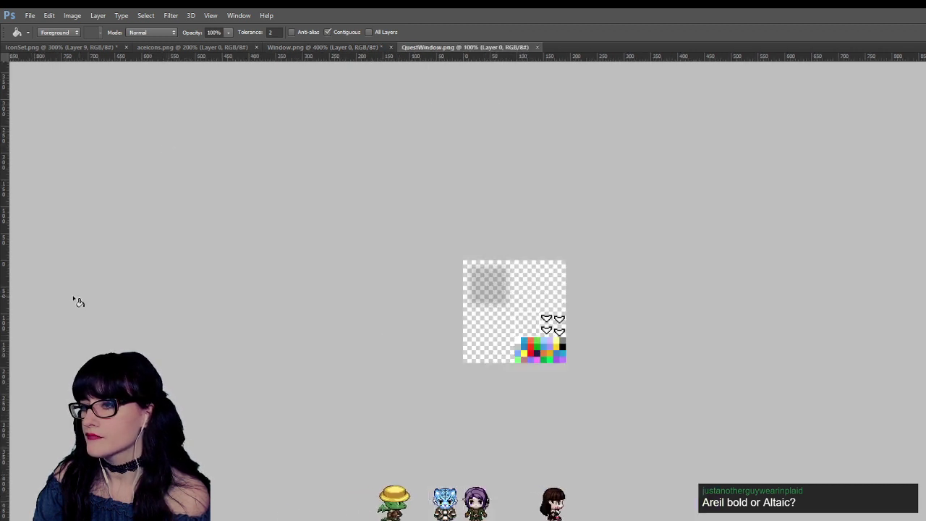
pyautogui.press('z')
pyautogui.click(521, 316)
pyautogui.click(521, 315)
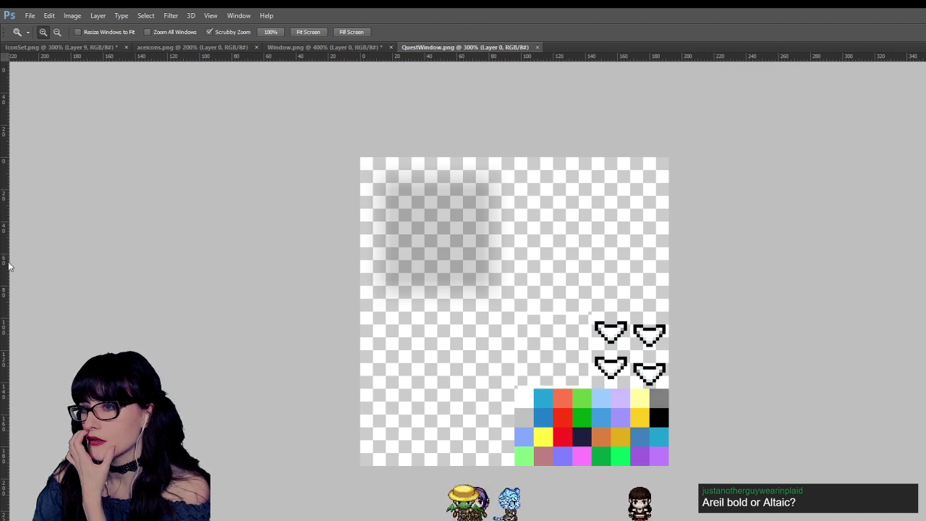
pyautogui.press('g')
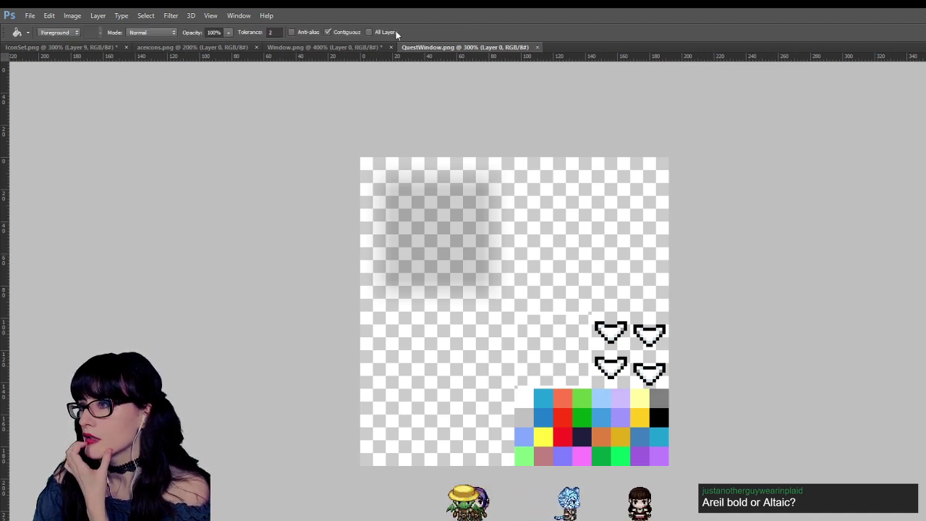
pyautogui.hotkey('ctrl', 'shift', 'Tab')
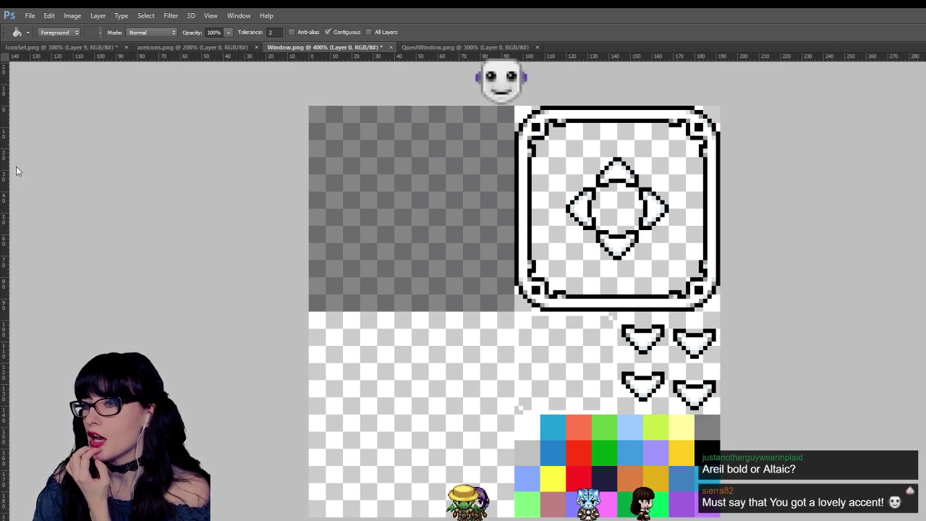
pyautogui.press('b')
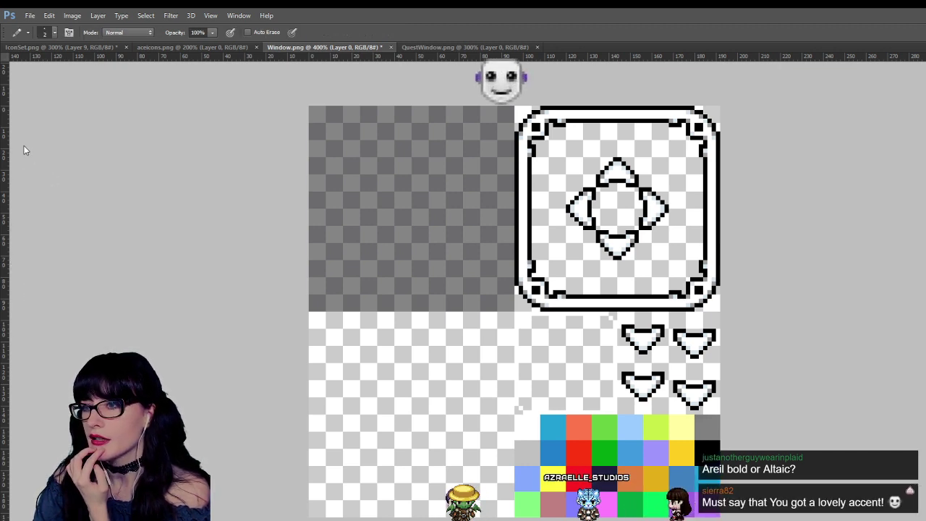
pyautogui.press('i')
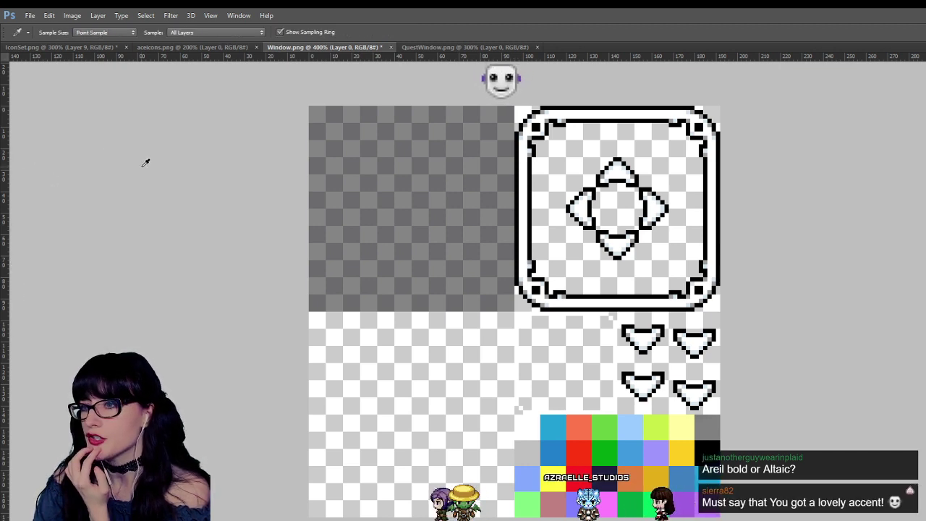
pyautogui.click(658, 422)
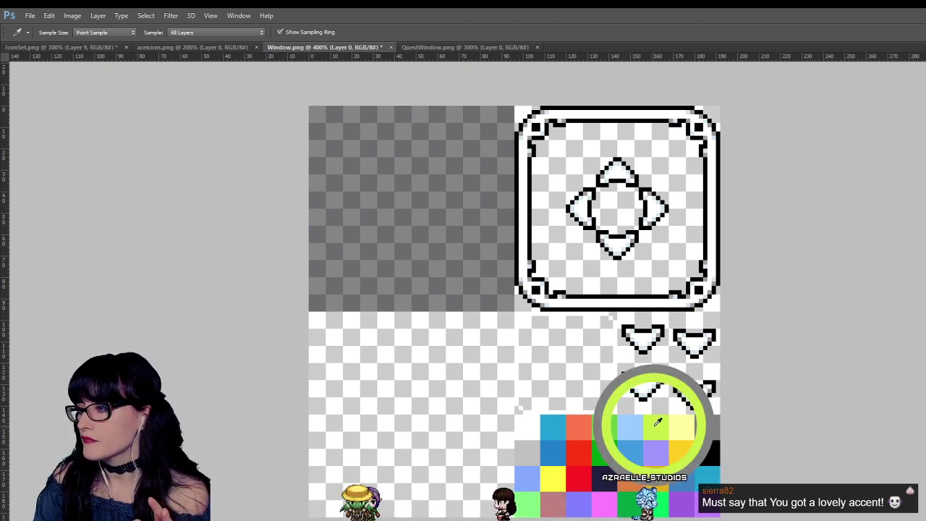
# - Fill the pale lavender swatch in the top palette row of QuestWindow.png with the sampled lime green
pyautogui.click(449, 47)
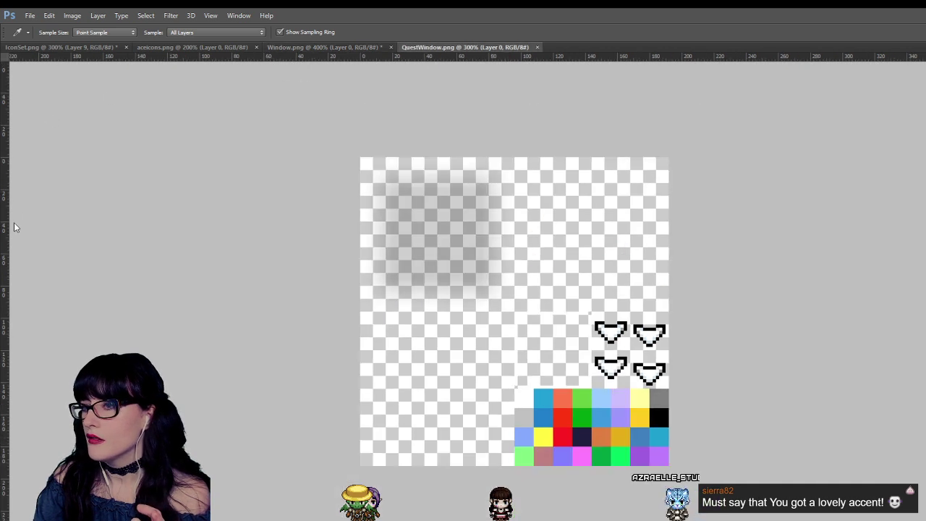
pyautogui.press('g')
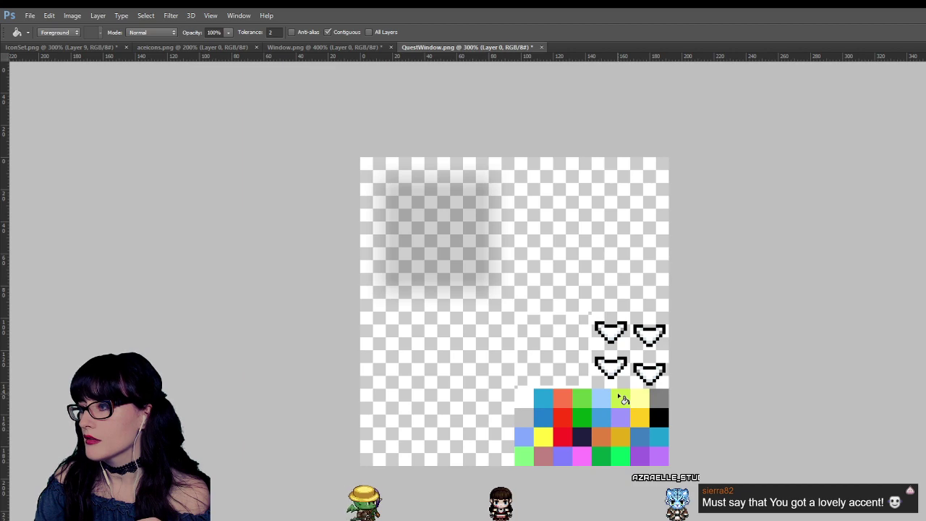
pyautogui.click(192, 47)
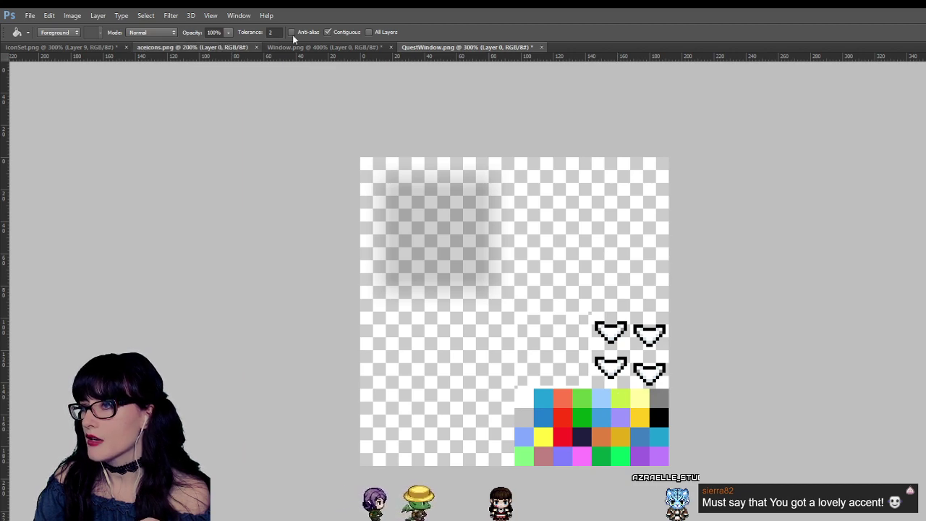
pyautogui.click(370, 45)
pyautogui.click(437, 46)
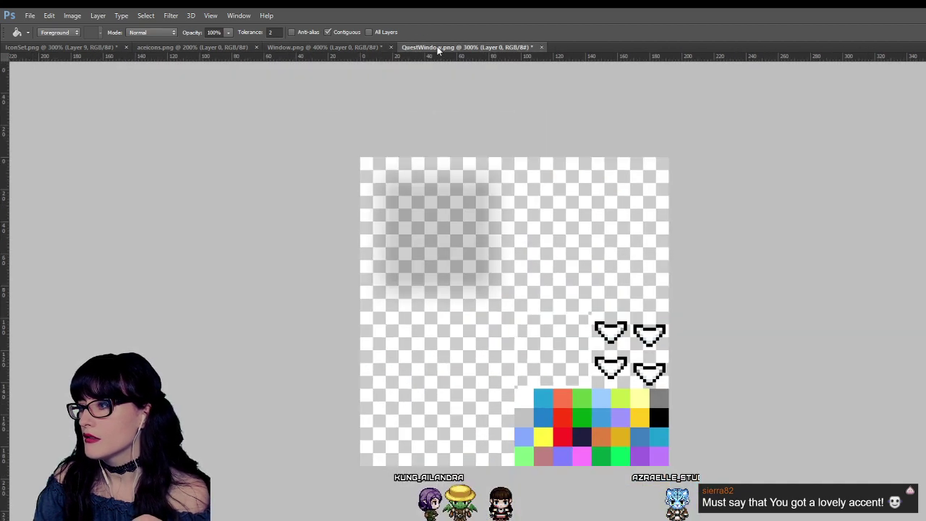
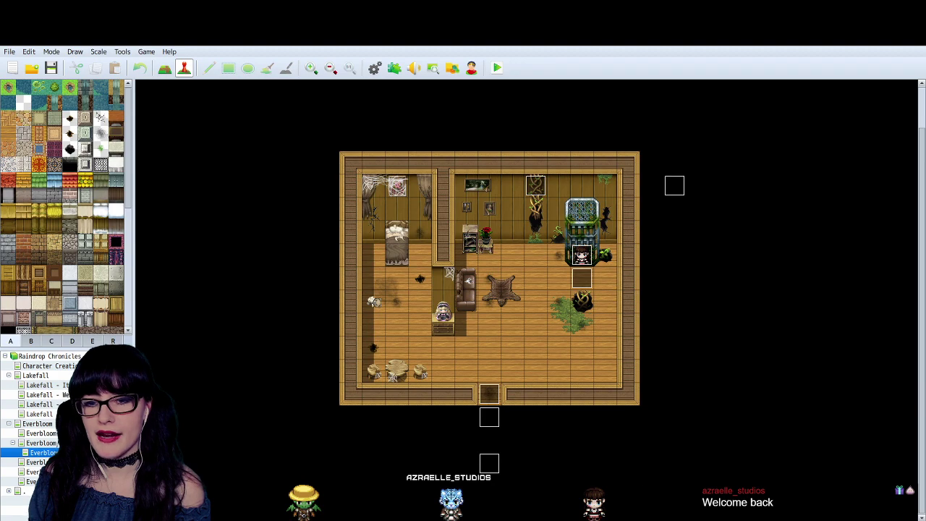
# - Switch to the Twitter profile, enlarge the page to highlight "Lovable British Accent" in the bio, and return to RPG Maker MV
pyautogui.hotkey('alt', 'Tab')
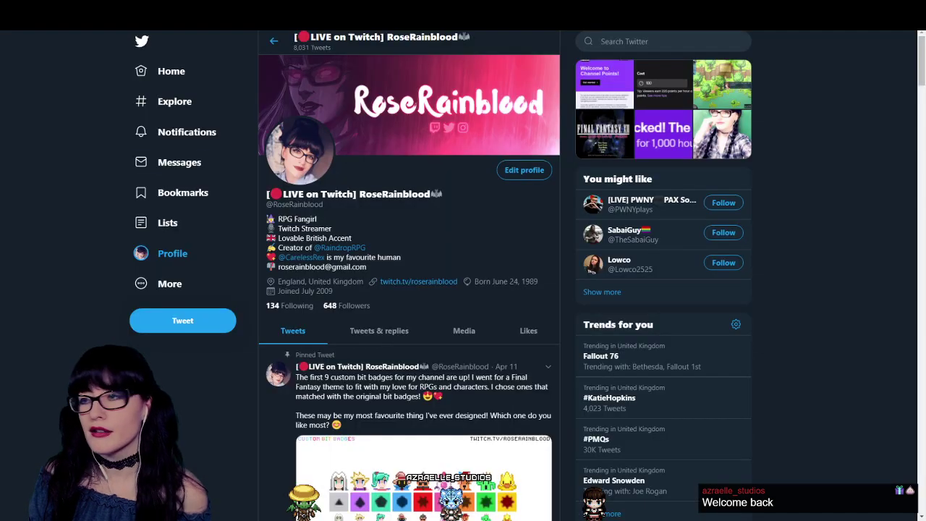
pyautogui.hotkey('ctrl', '+')
pyautogui.hotkey('ctrl', '+')
pyautogui.hotkey('ctrl', '+')
pyautogui.hotkey('ctrl', '+')
pyautogui.hotkey('ctrl', '+')
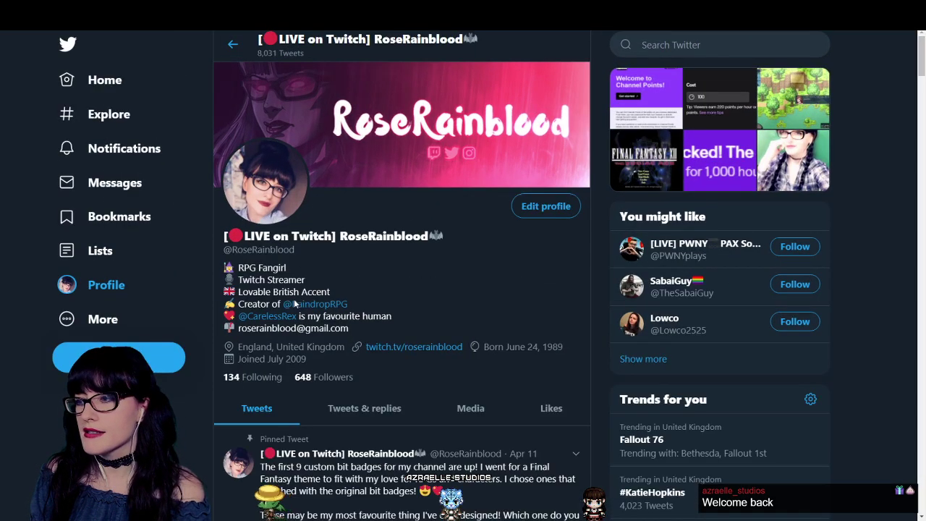
pyautogui.hotkey('ctrl', '+')
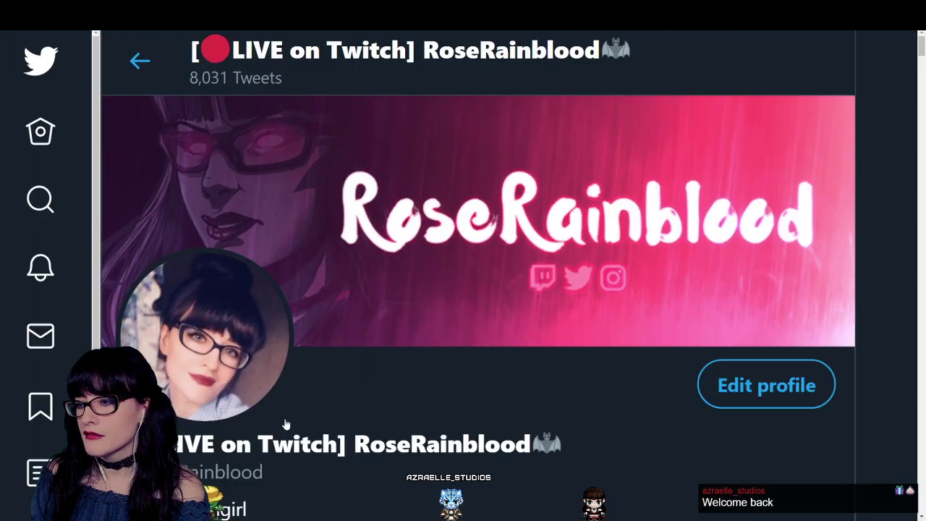
pyautogui.scroll(-2, 294, 416)
pyautogui.moveTo(341, 410); pyautogui.dragTo(145, 409)
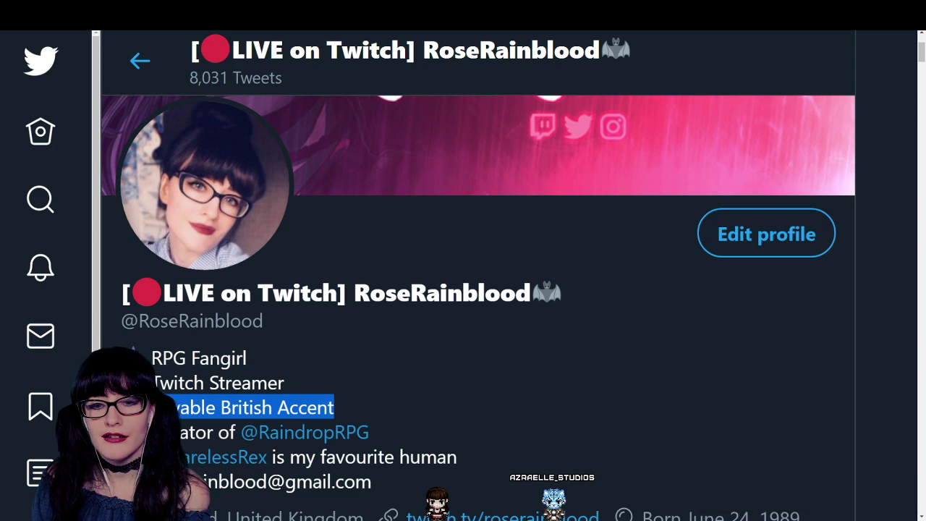
pyautogui.hotkey('alt', 'Tab')
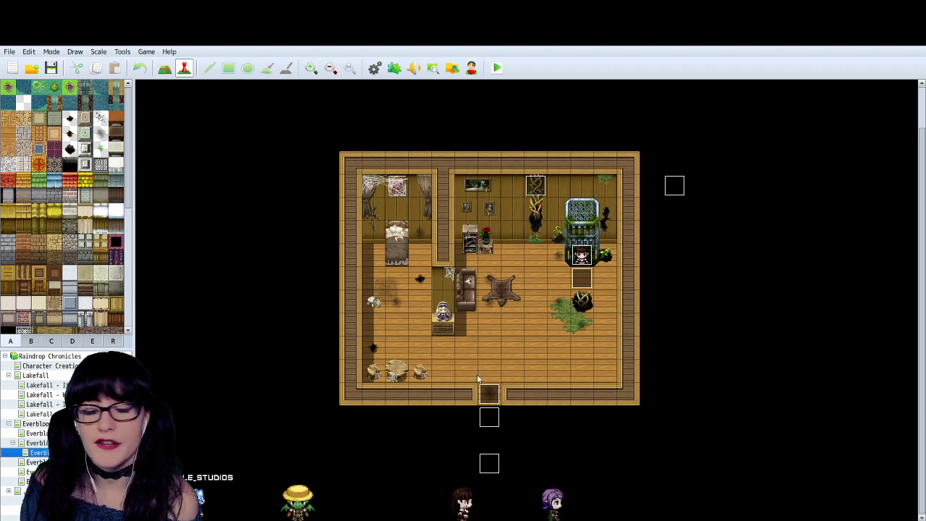
# - Start a playtest of Raindrop Chronicles and begin a new game from the title screen
pyautogui.hscroll(-2, 502, 278)
pyautogui.hscroll(-1, 564, 87)
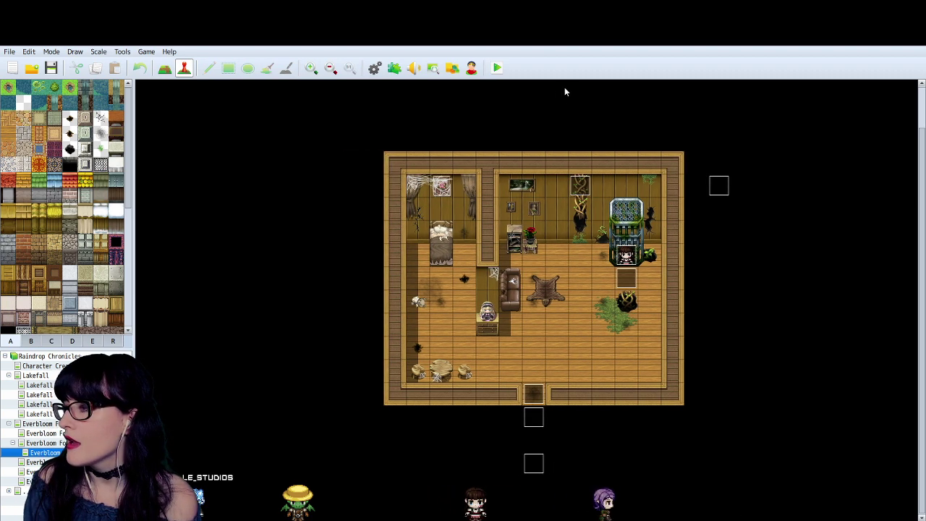
pyautogui.click(498, 69)
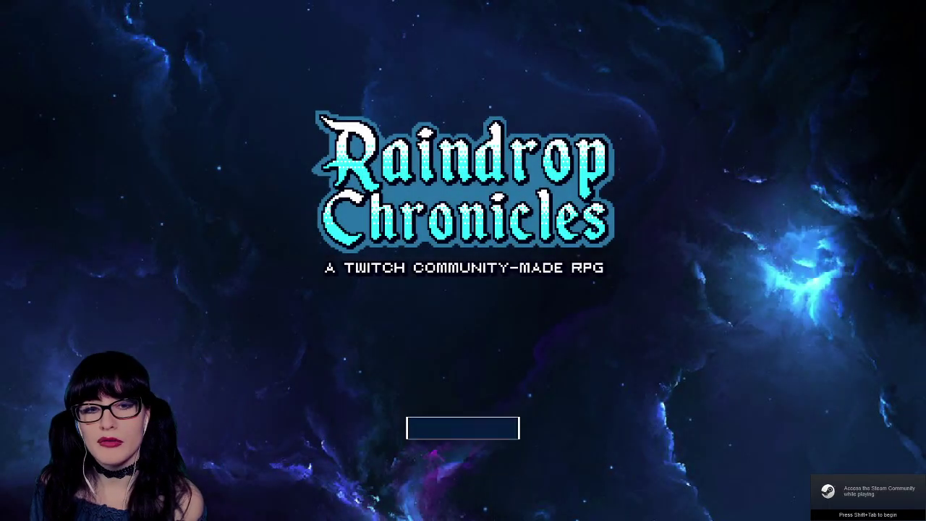
pyautogui.press('Up')
pyautogui.press('Down')
pyautogui.press('Up')
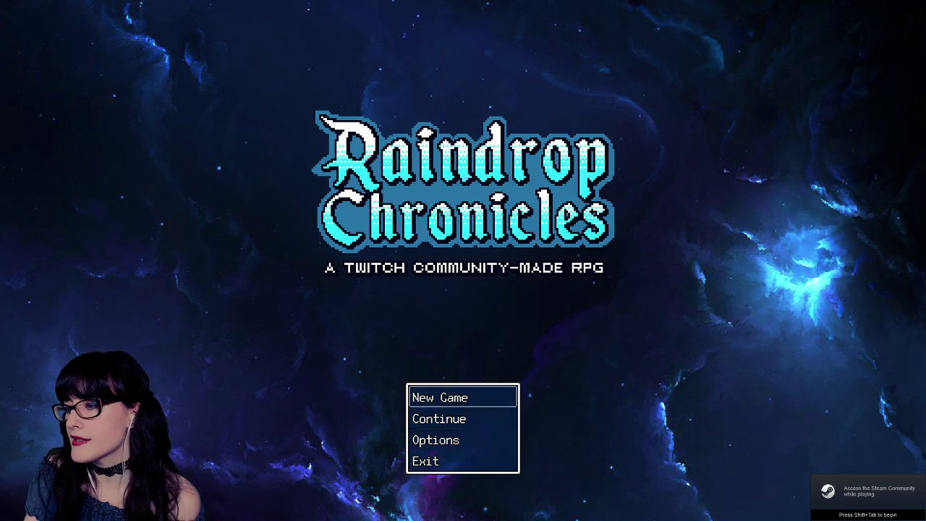
pyautogui.press('Return')
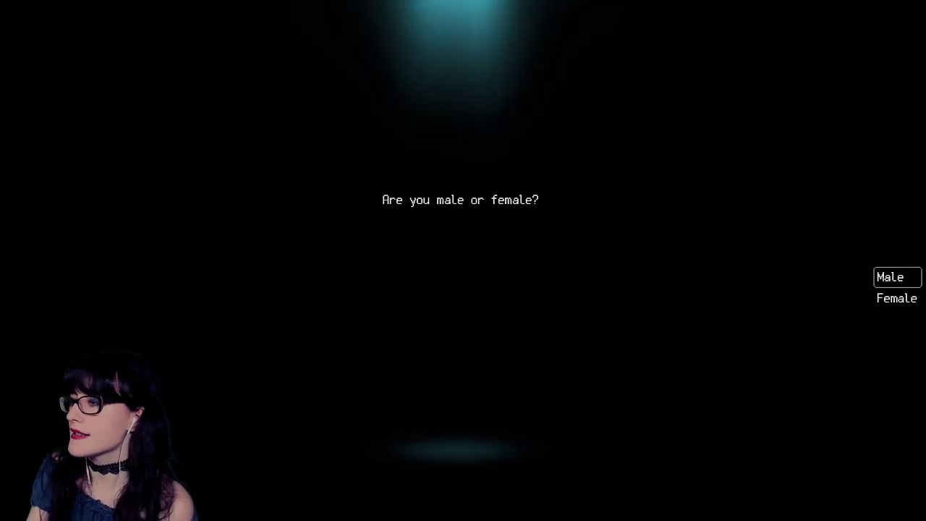
# - Make the new character male with a tanned complexion
pyautogui.press('Return')
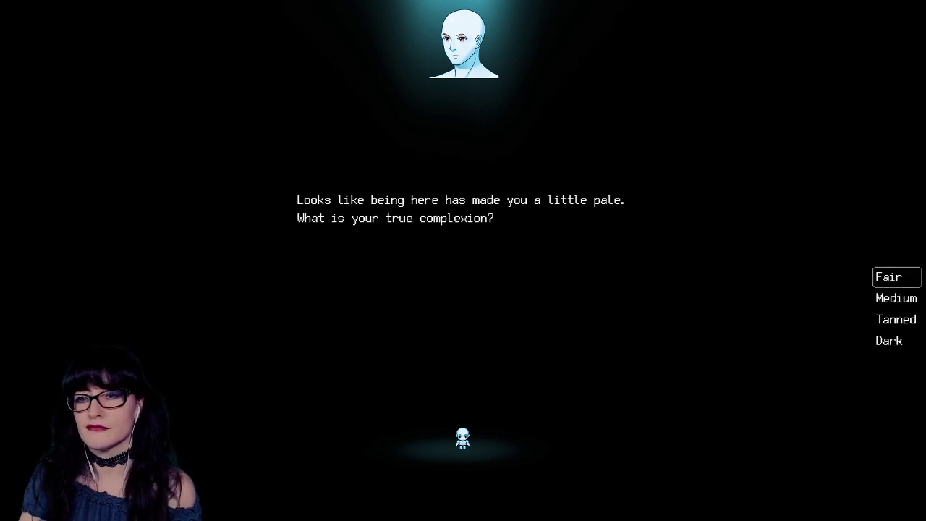
pyautogui.press('Down')
pyautogui.press('Down')
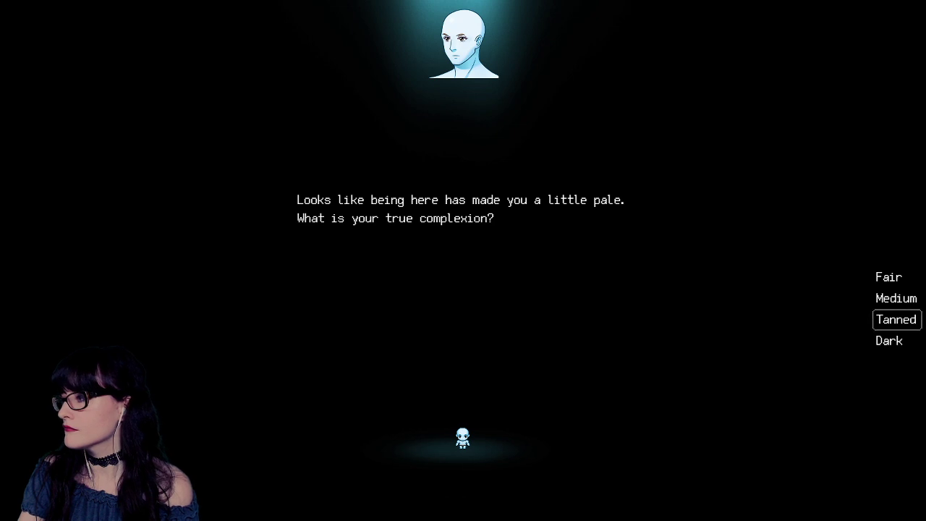
pyautogui.press('Return')
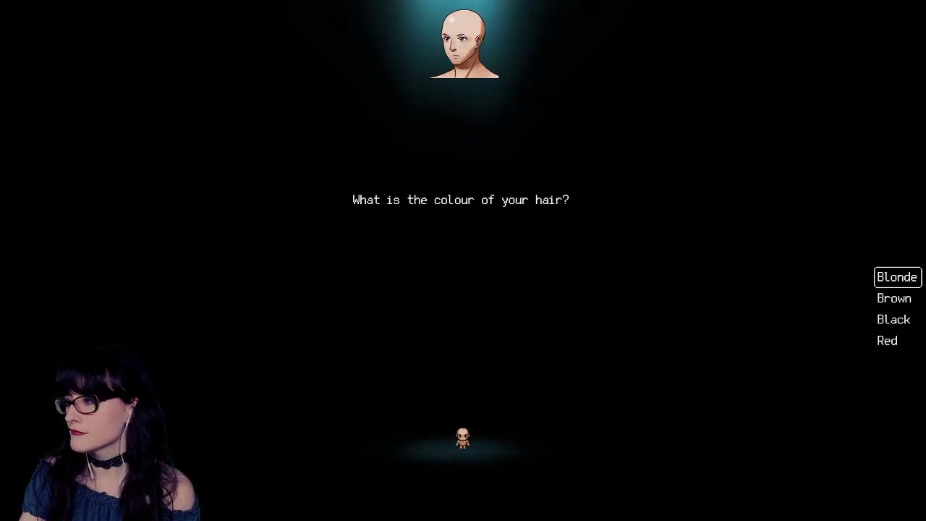
# - Give the character brown hair that was never cut and a beard
pyautogui.press('Down')
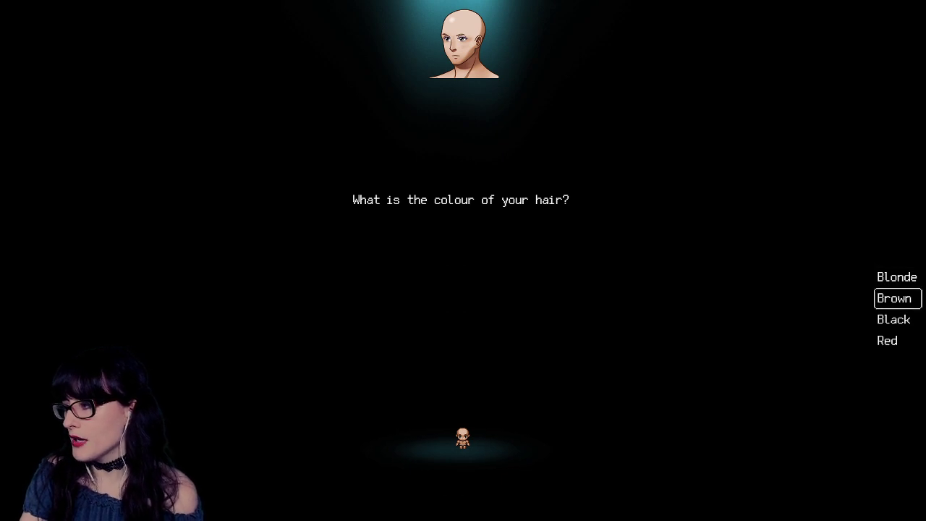
pyautogui.press('Return')
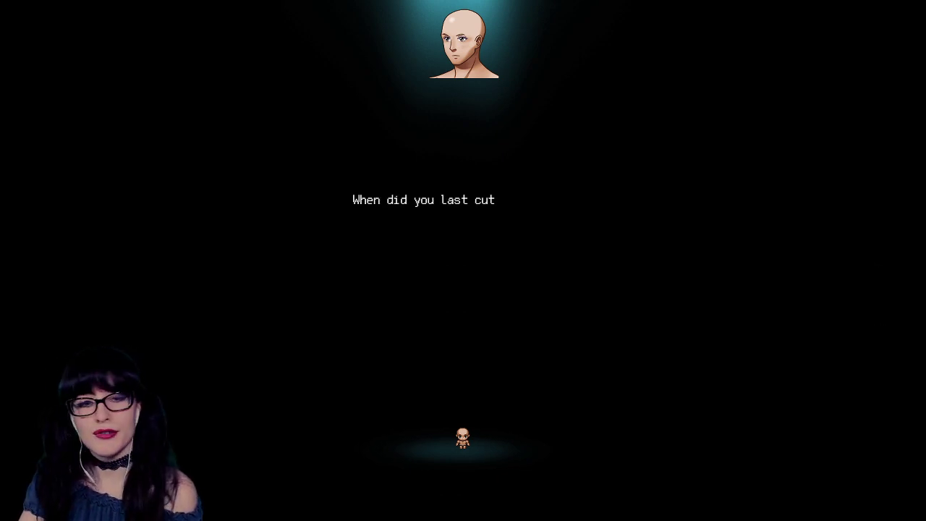
pyautogui.press('Down')
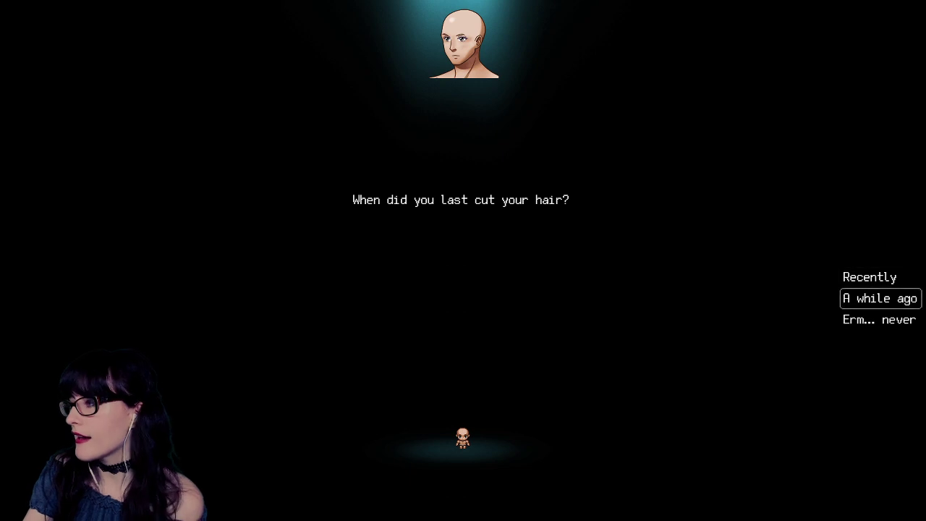
pyautogui.press('Down')
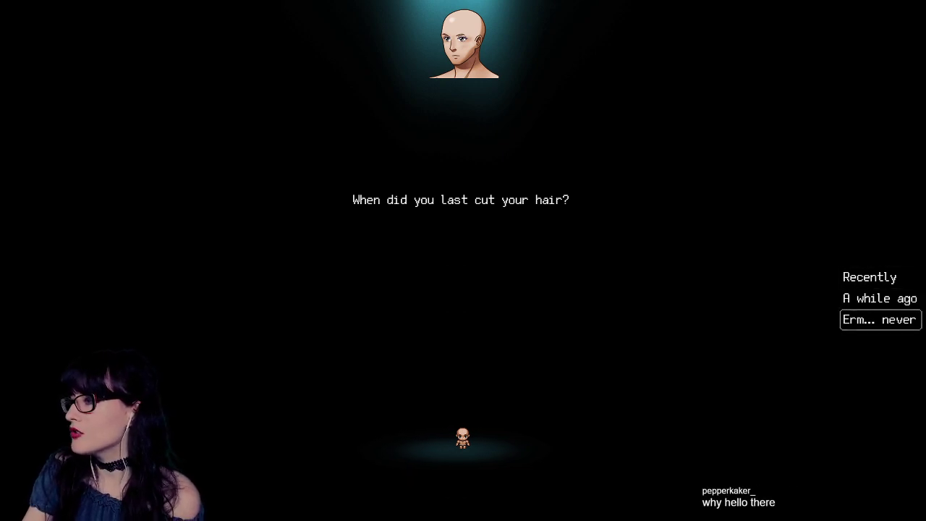
pyautogui.press('Return')
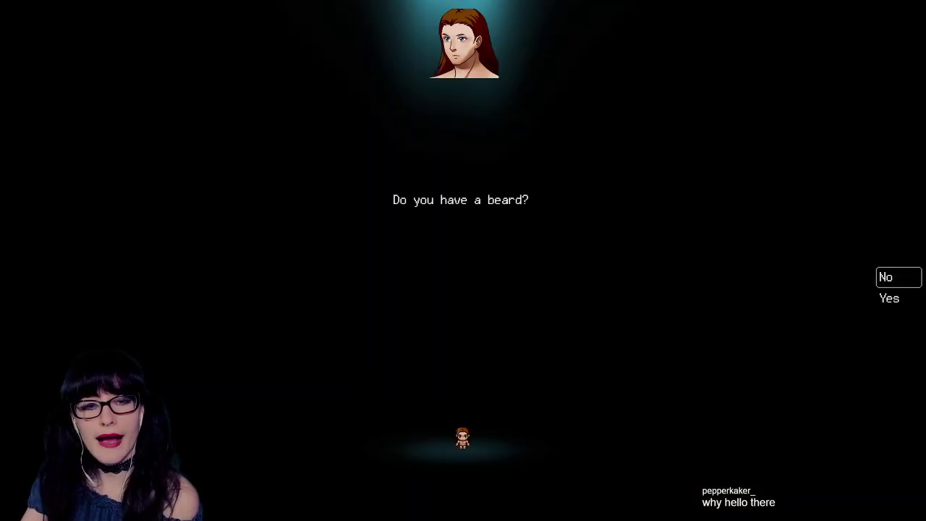
pyautogui.press('Down')
pyautogui.press('Return')
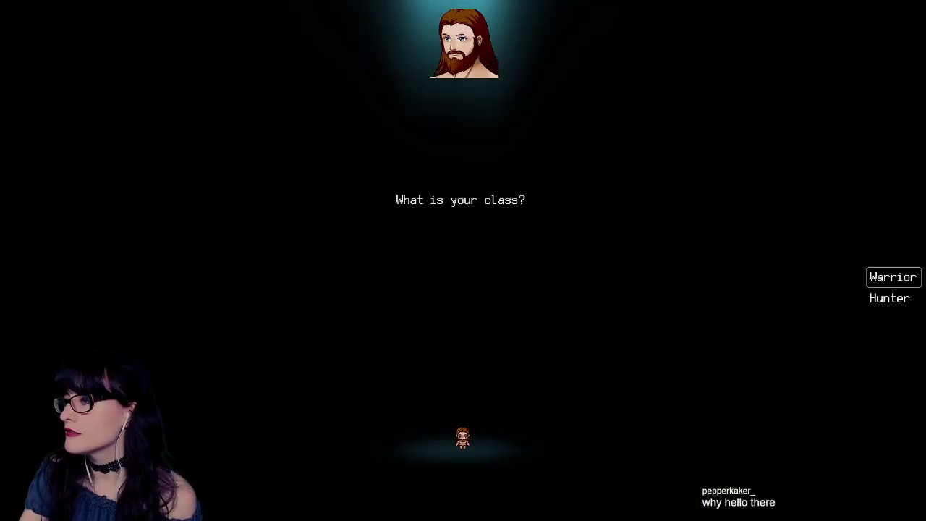
# - Choose the Warrior class and name the character Jesus
pyautogui.press('Down')
pyautogui.press('Up')
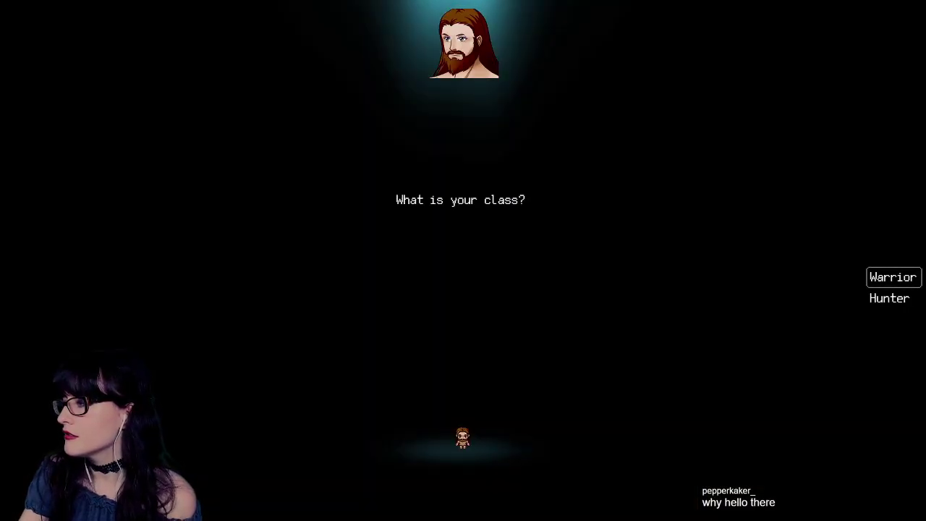
pyautogui.press('Return')
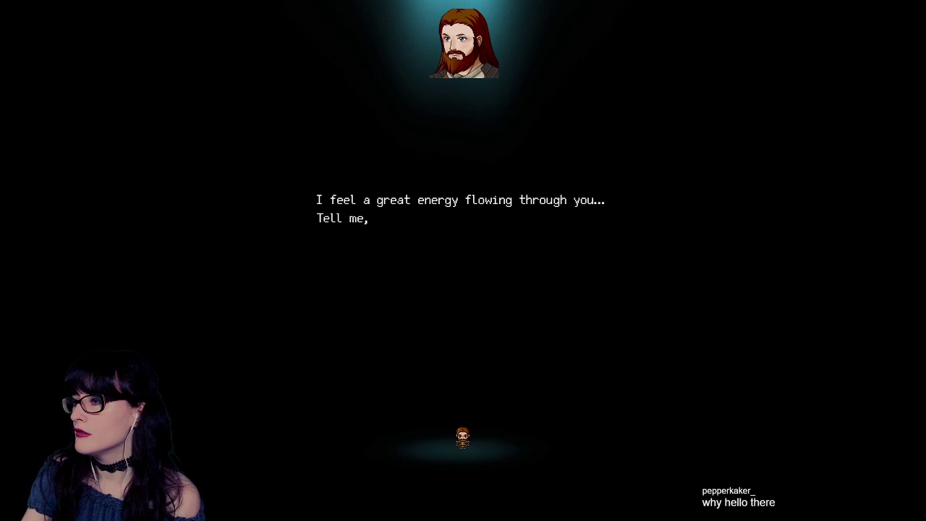
pyautogui.press('Return')
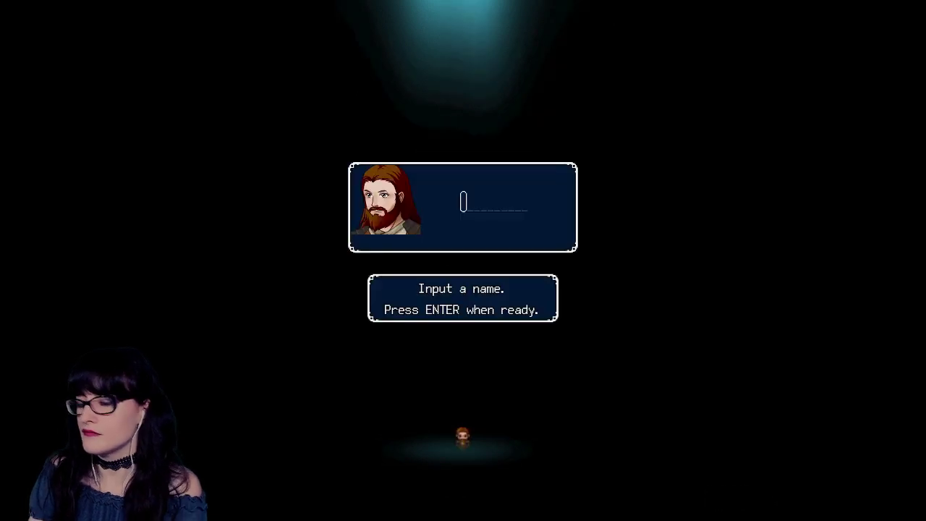
pyautogui.press('Return')
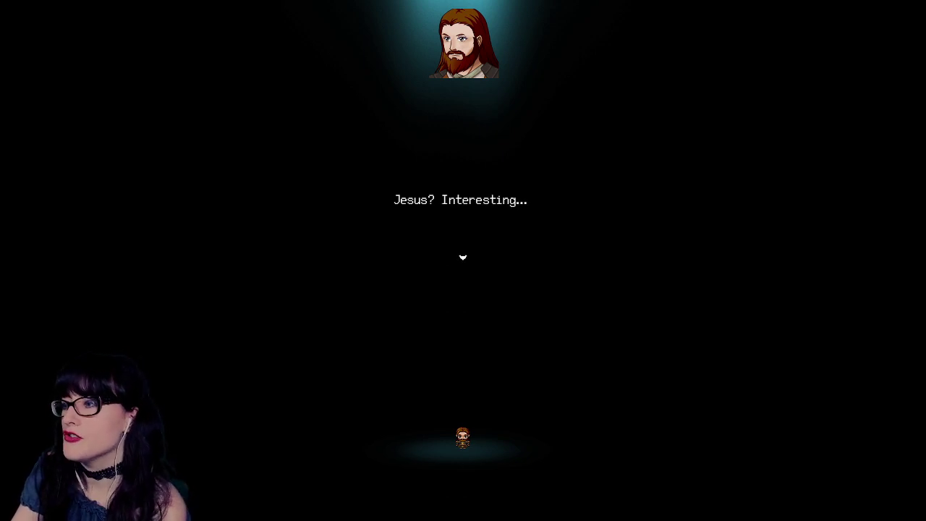
# - Confirm the character choices with "Yes, I'm ready." and advance through the farewell and the barrel's opening dialogue
pyautogui.press('Return')
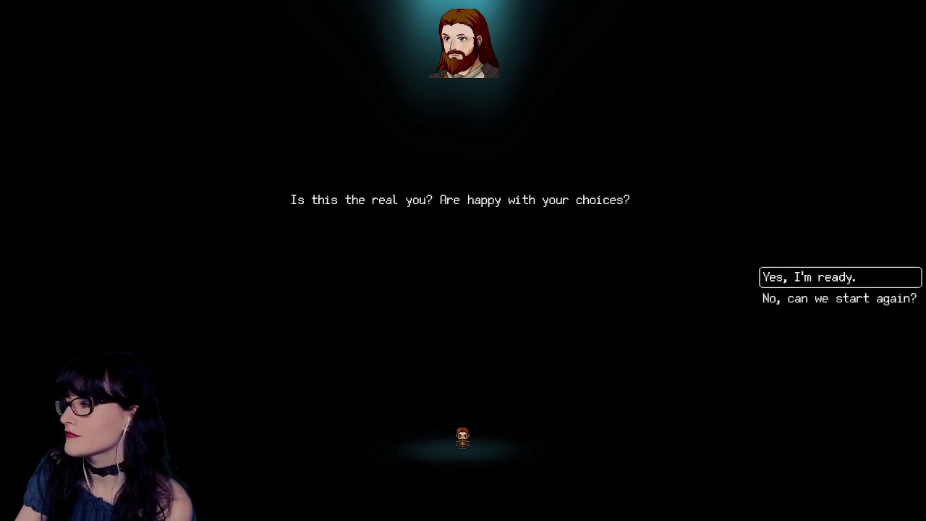
pyautogui.press('Return')
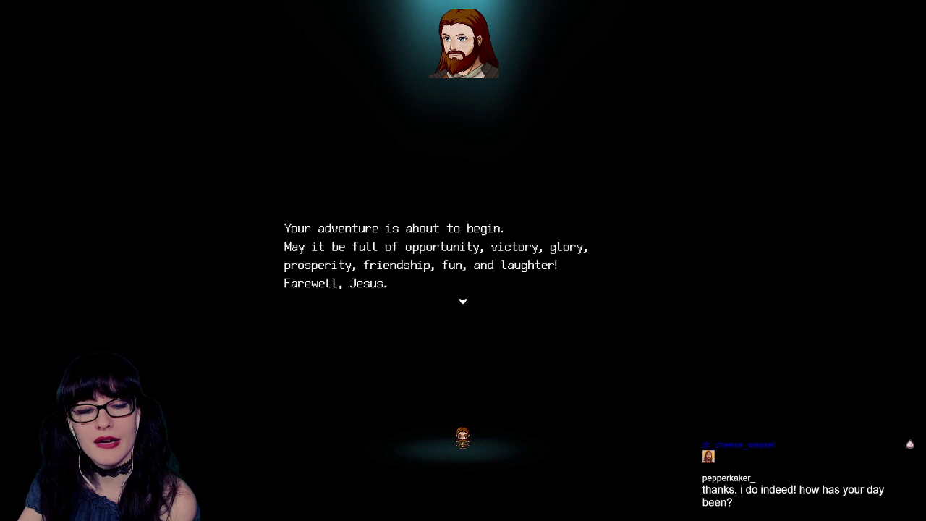
pyautogui.press('Return')
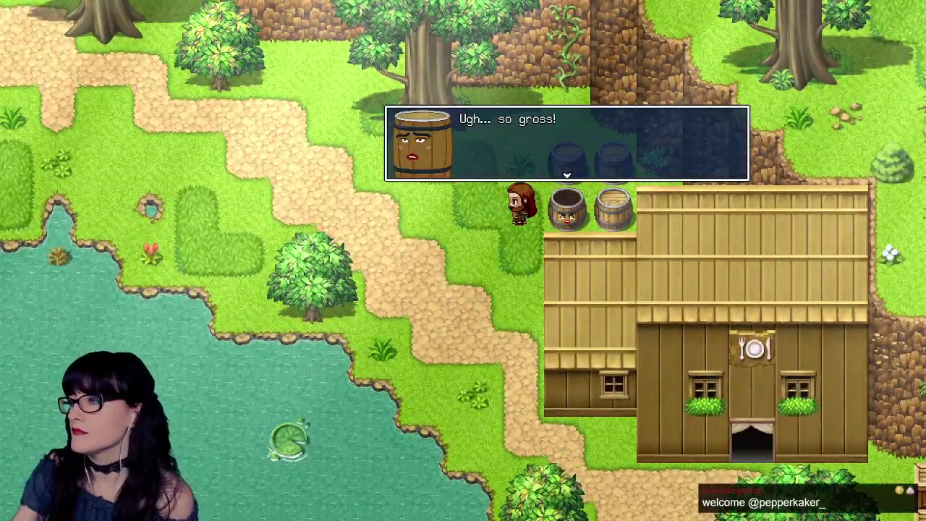
pyautogui.press('Return')
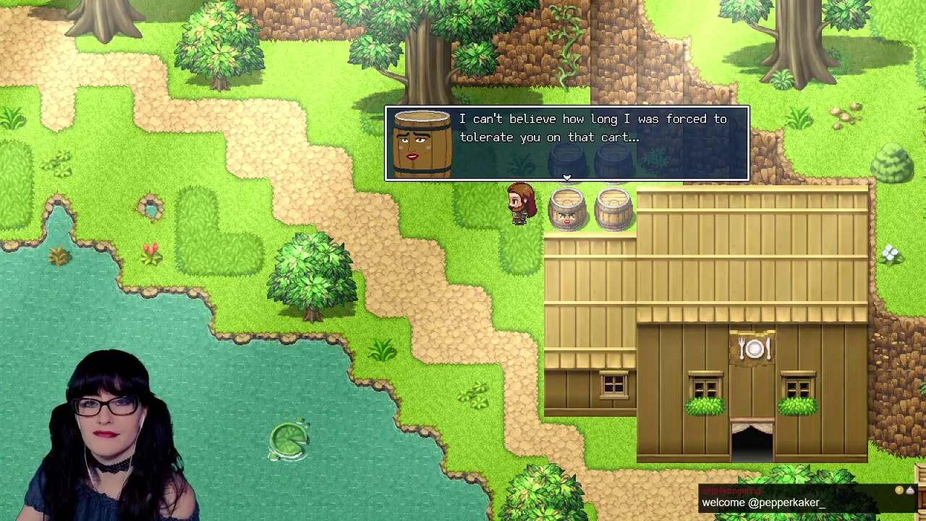
pyautogui.press('Return')
pyautogui.press('Return')
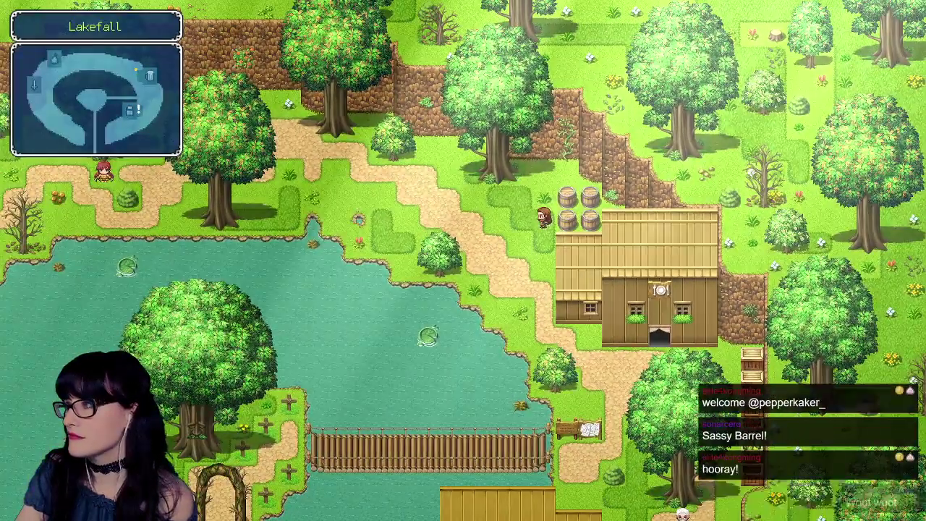
# - Walk the character from the barrels in Lakefall down the path to the inn's entrance
pyautogui.press('Down')
pyautogui.press('Down')
pyautogui.press('Down')
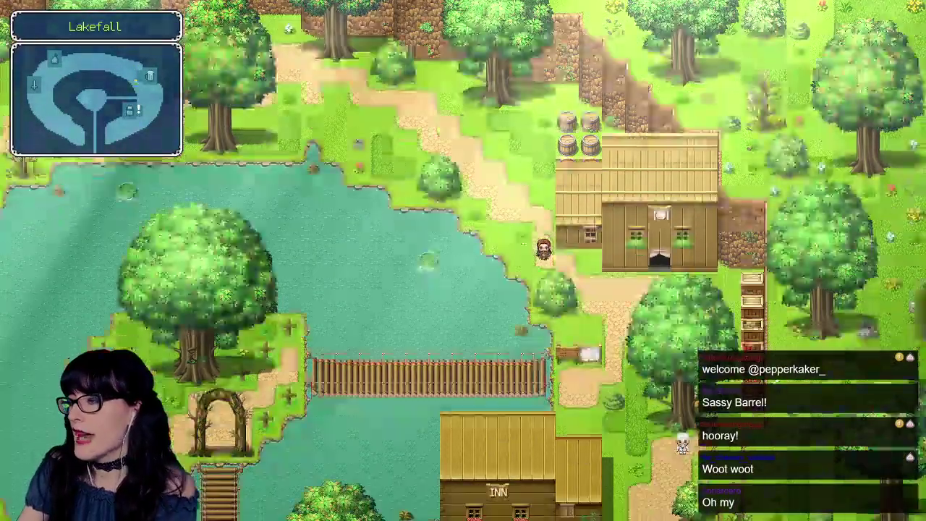
pyautogui.press('Right')
pyautogui.press('Down')
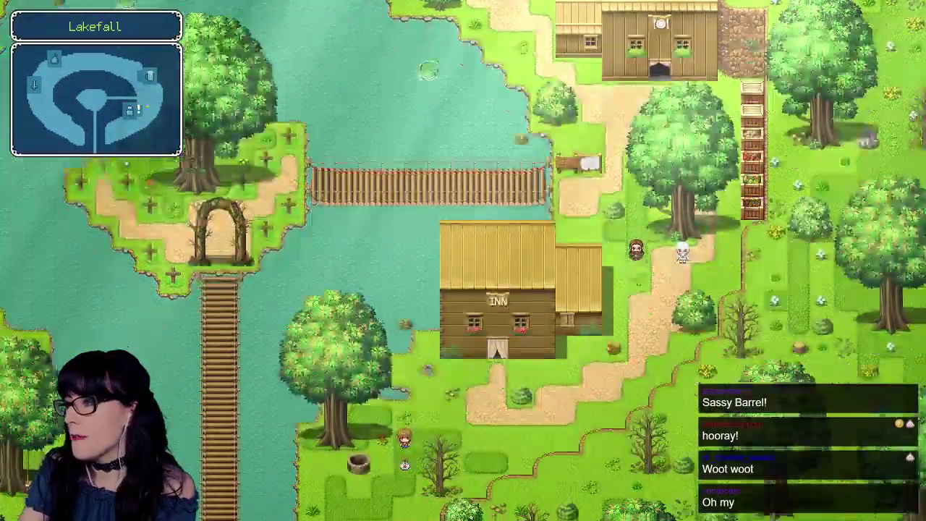
pyautogui.press('Down')
pyautogui.press('Left')
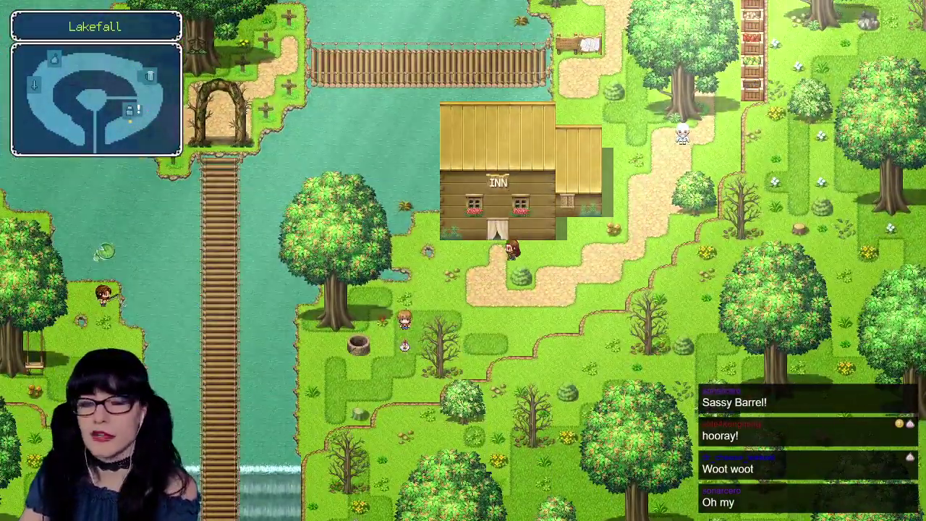
pyautogui.press('Left')
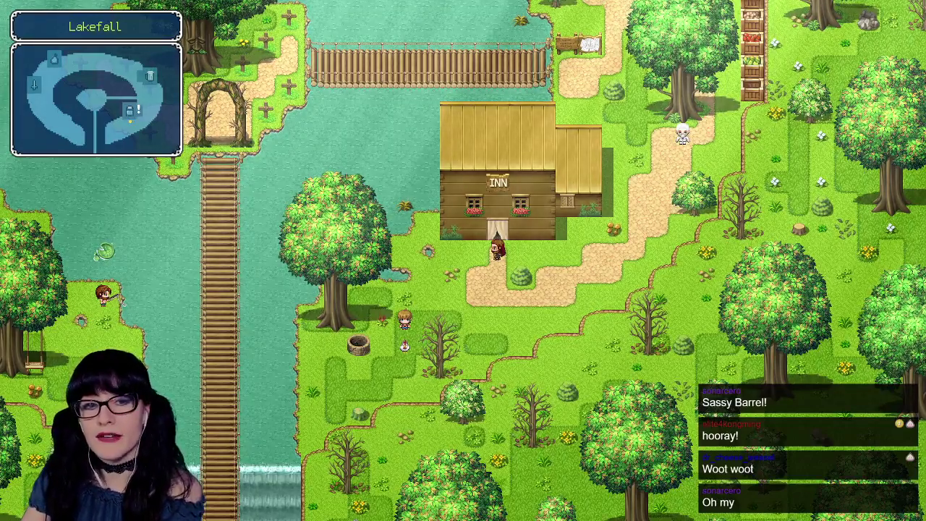
# - Save the game to File 2 at the green crystal in Lakefall
pyautogui.press('Up')
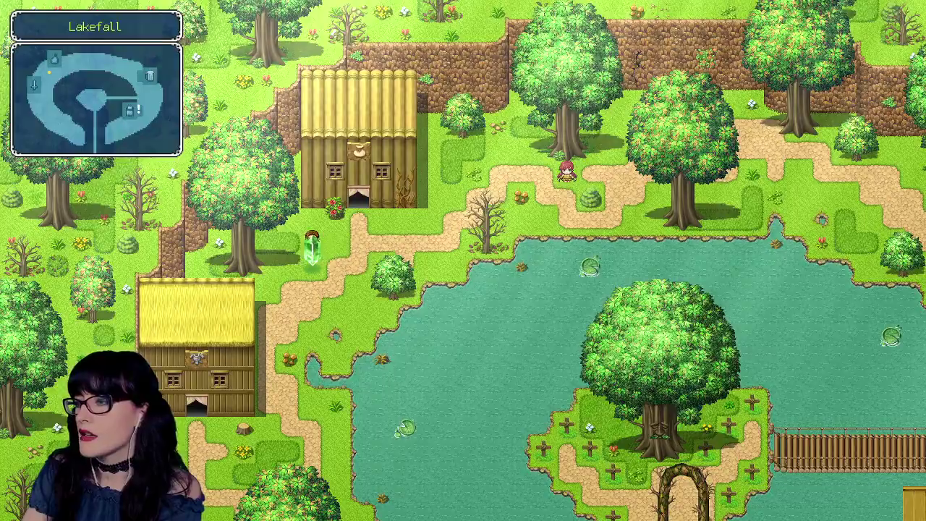
pyautogui.press('Return')
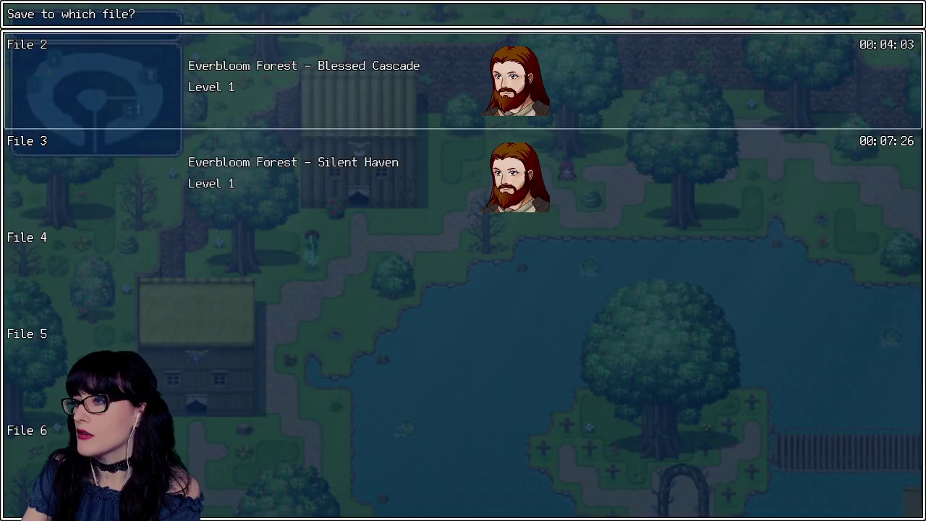
pyautogui.press('Return')
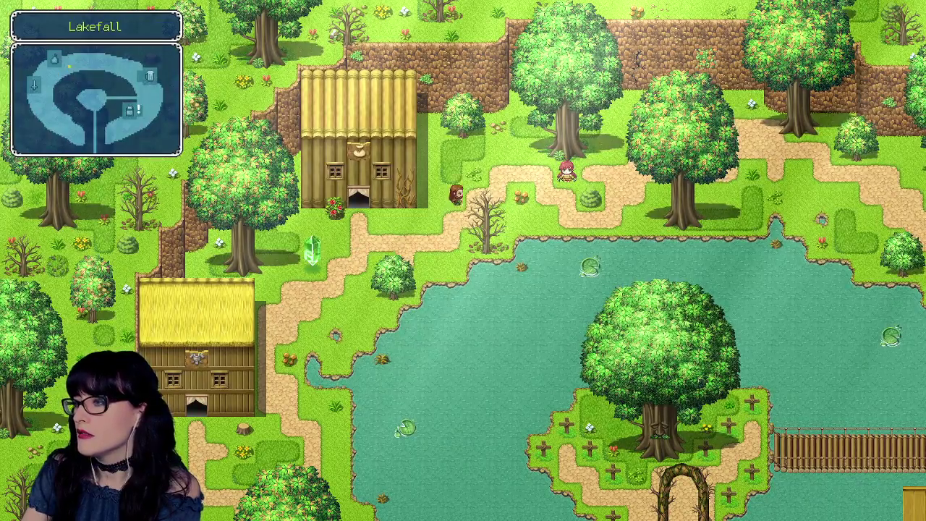
# - Walk along Lakefall's northern path to the red-haired woman and go through her dialogue
pyautogui.press('Right')
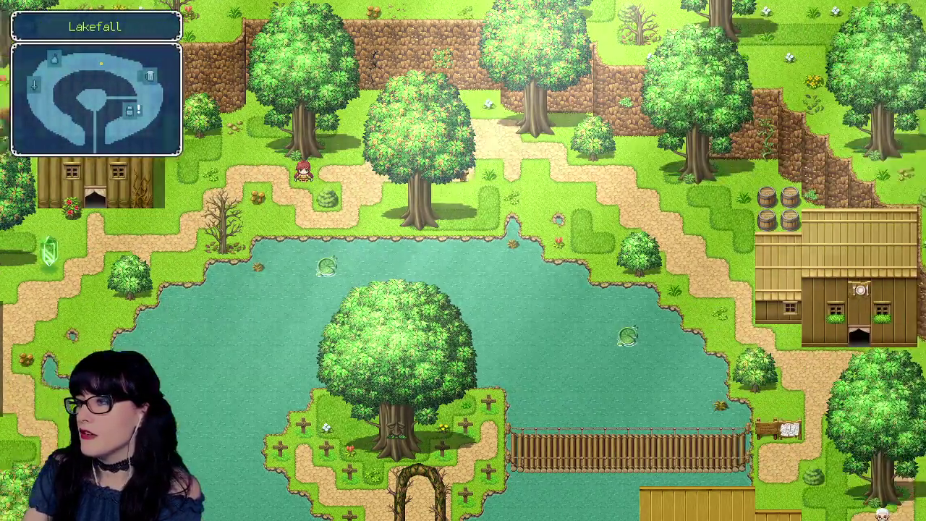
pyautogui.press('Left')
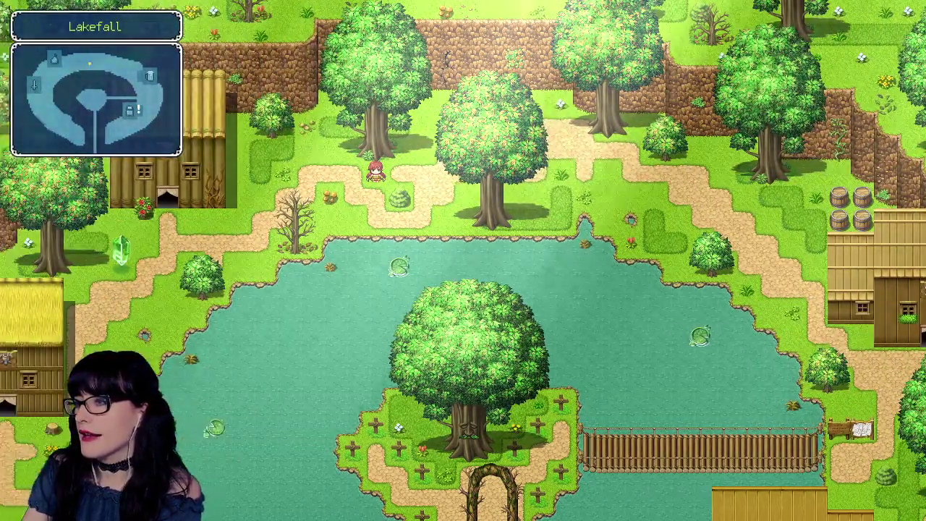
pyautogui.press('Left')
pyautogui.press('Return')
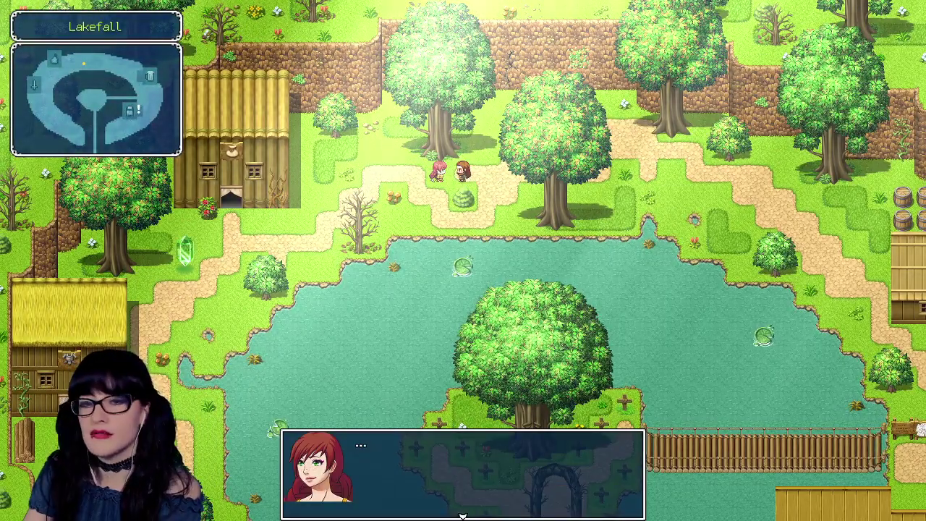
pyautogui.press('Return')
# - Walk east past the barrels to the building with the plate-and-cutlery sign and enter it
pyautogui.press('Right')
pyautogui.press('Down')
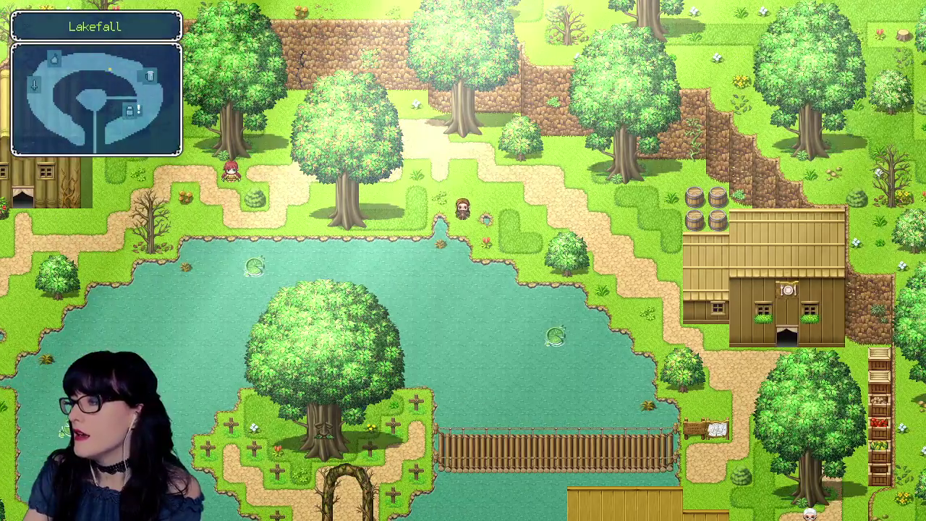
pyautogui.press('Right')
pyautogui.press('Down')
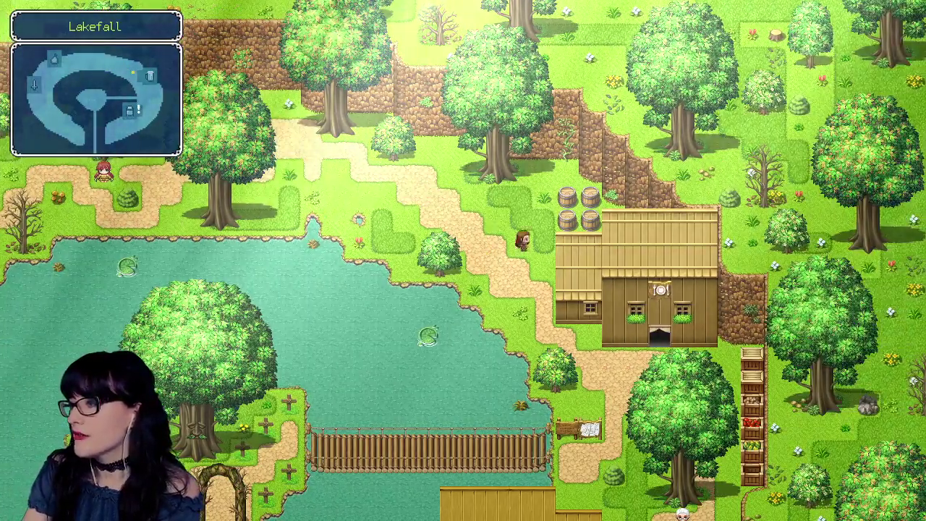
pyautogui.press('Down')
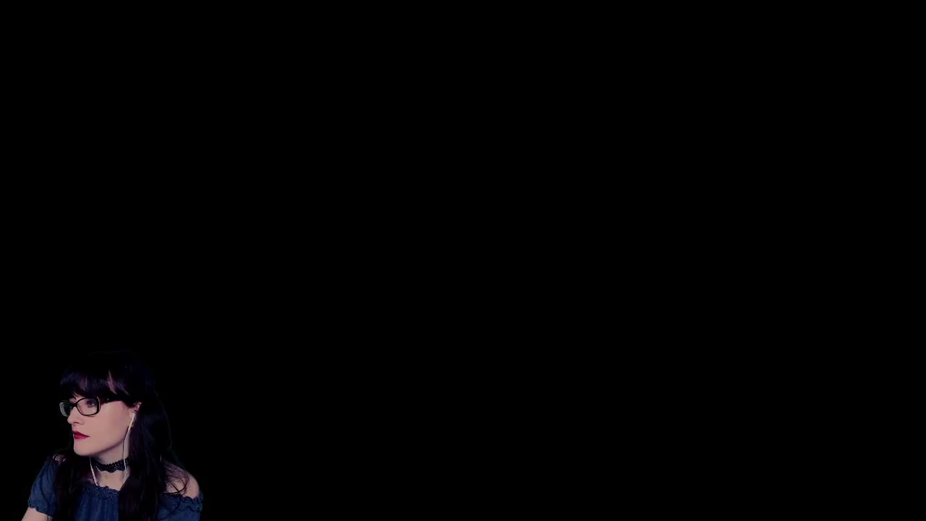
# - Inside the restaurant, approach the seated guests' table and head back across the central carpet toward the kitchen counter
pyautogui.press('Up')
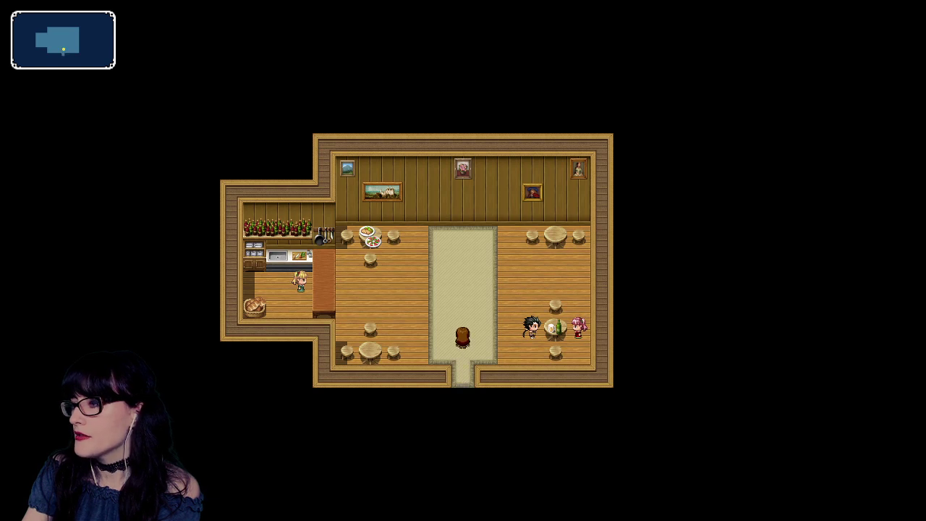
pyautogui.press('Right')
pyautogui.press('Up')
pyautogui.press('Right')
pyautogui.press('Left')
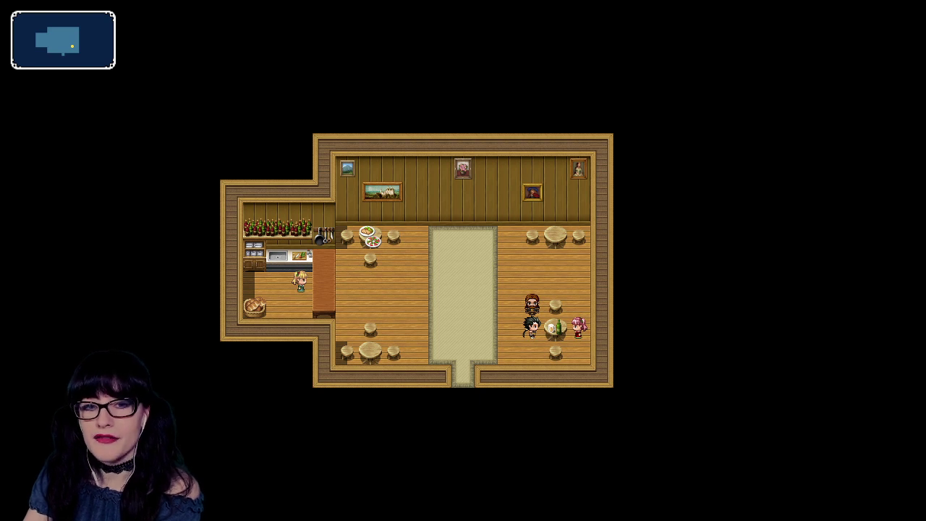
pyautogui.press('Left')
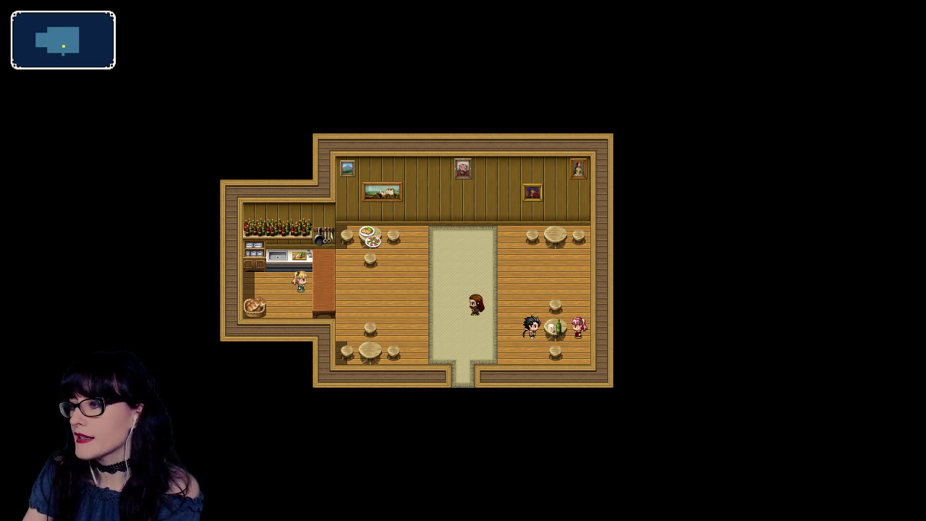
# - Leave the restaurant, follow the Lakefall path down to the inn and enter it
pyautogui.press('Down')
pyautogui.press('Down')
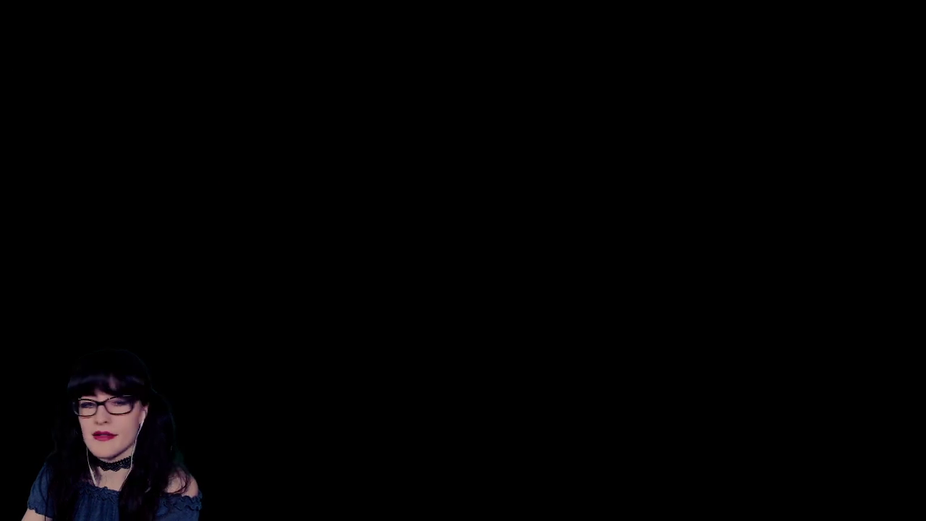
pyautogui.press('Down')
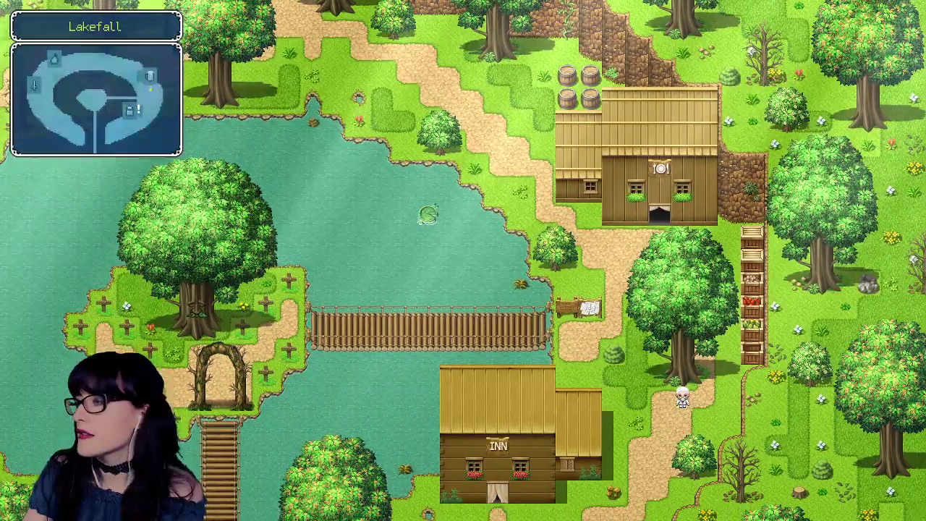
pyautogui.press('Down')
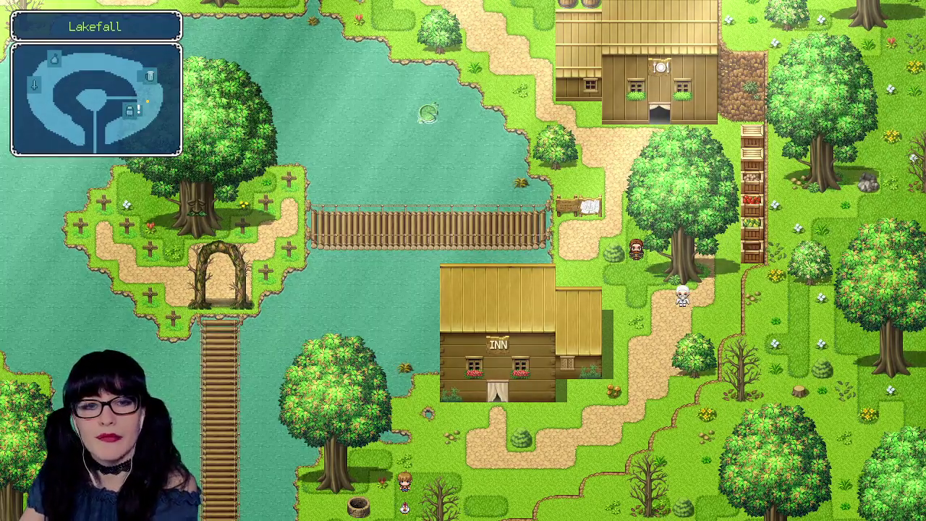
pyautogui.press('Down')
pyautogui.press('Down')
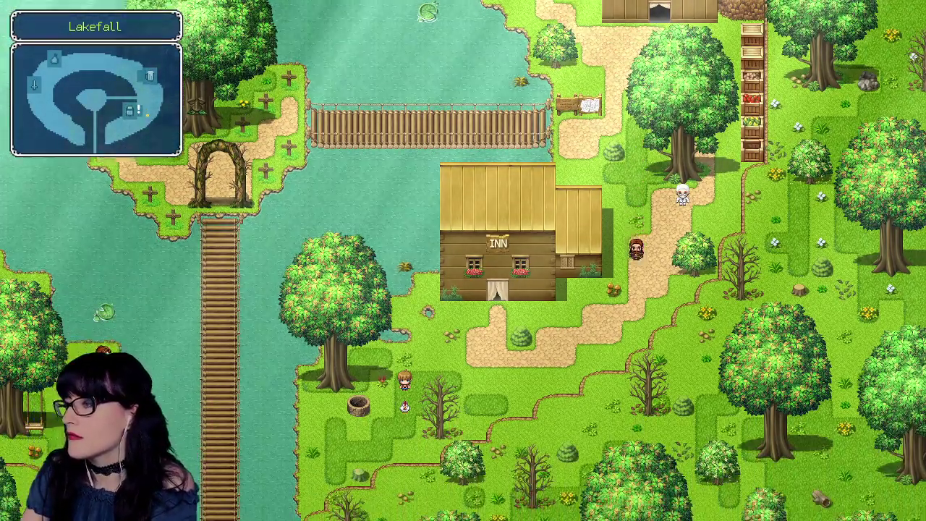
pyautogui.press('Left')
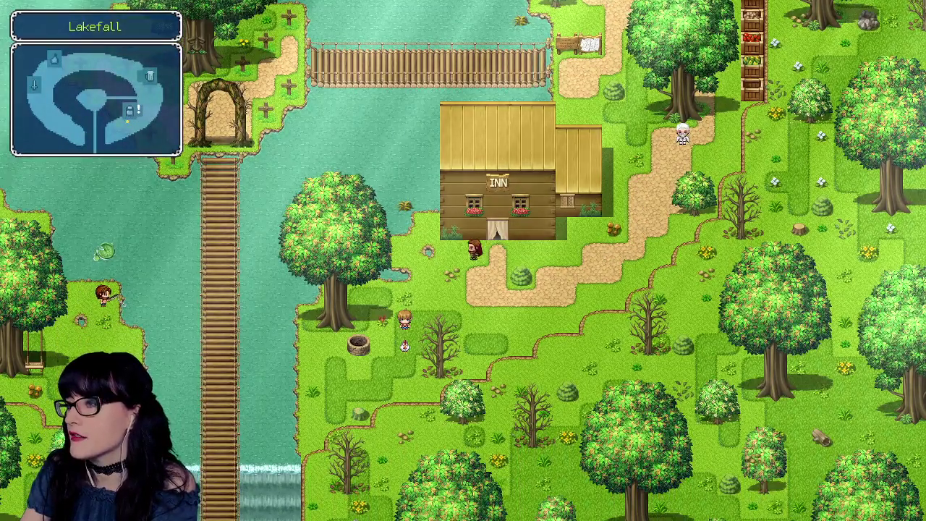
pyautogui.press('Right')
pyautogui.press('Down')
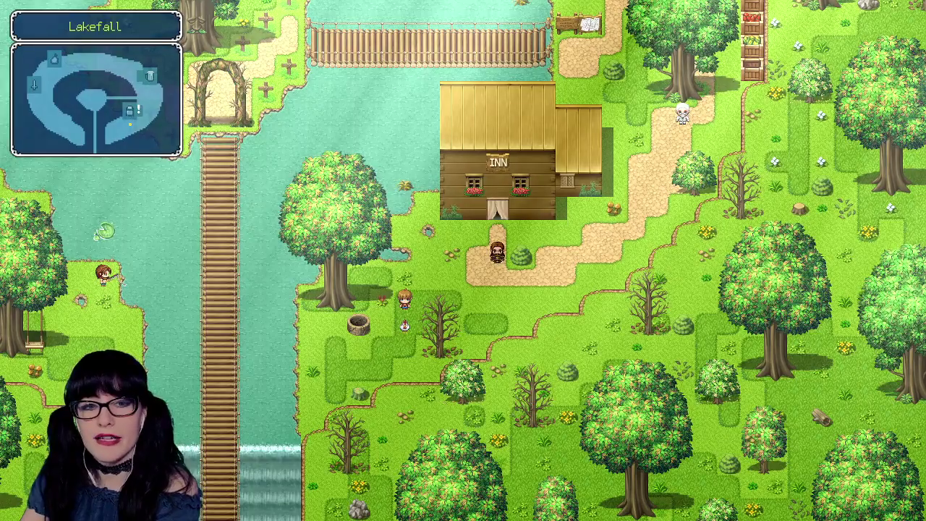
pyautogui.press('Up')
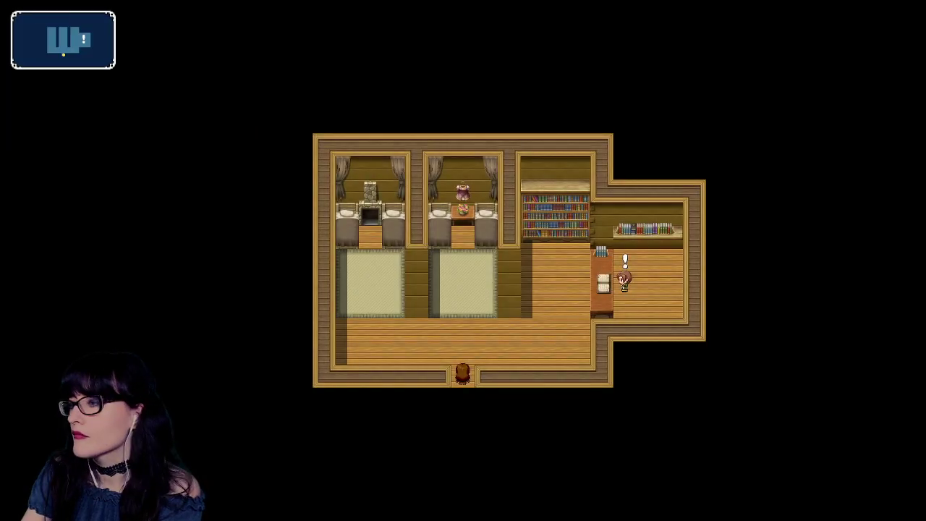
# - Walk through the inn to the counter and face the innkeeper to start the quest conversation
pyautogui.press('Up')
pyautogui.press('Up')
pyautogui.press('Right')
pyautogui.press('Right')
pyautogui.press('Right')
pyautogui.press('Right')
pyautogui.press('Up')
pyautogui.press('Up')
pyautogui.press('Right')
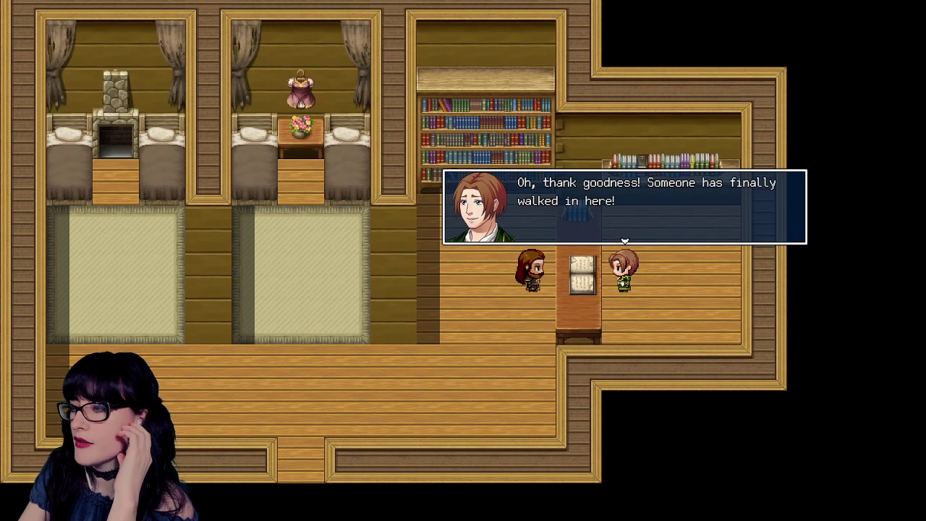
# - Go through the innkeeper's dialogue, answer "That's all." and accept the Lost Sister quest
pyautogui.press('Return')
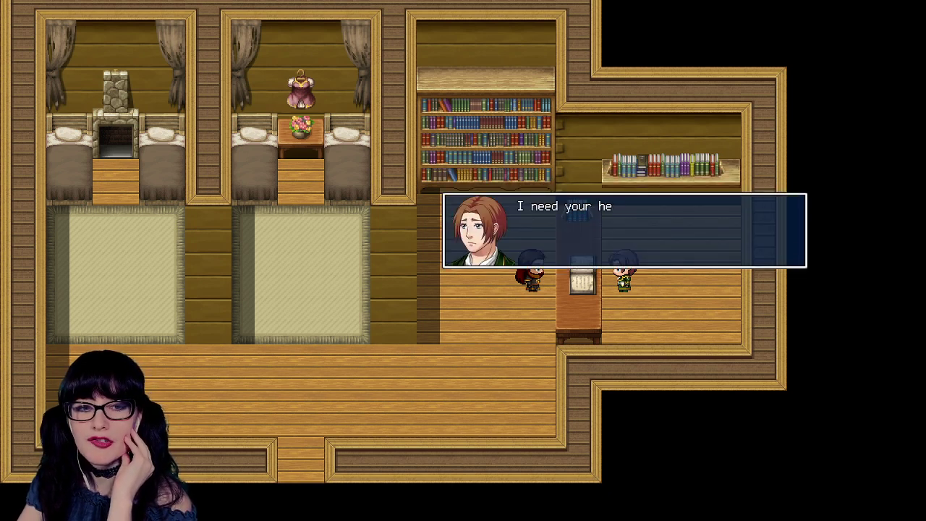
pyautogui.press('Return')
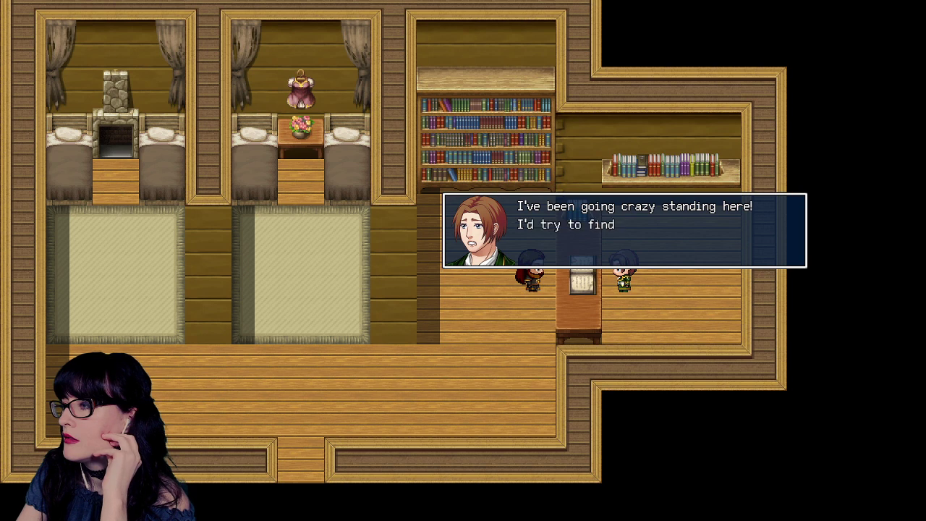
pyautogui.press('Return')
pyautogui.press('Up')
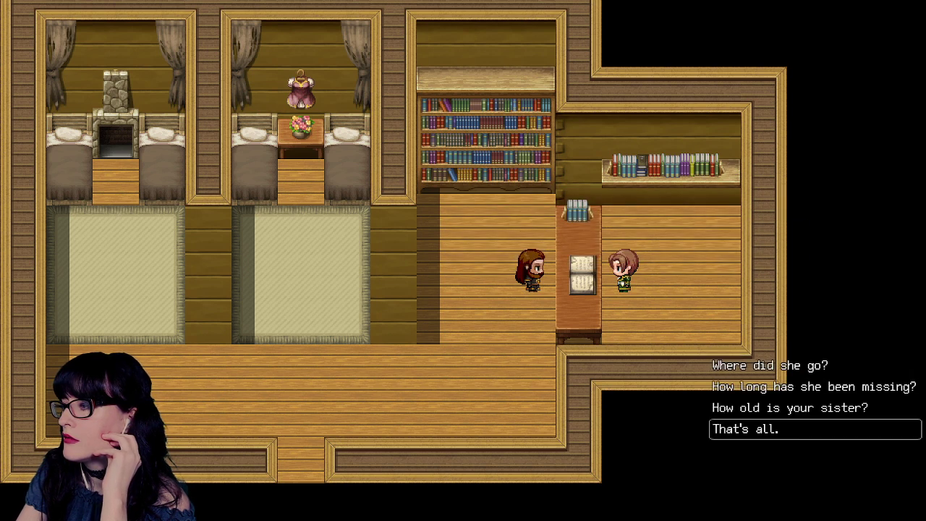
pyautogui.press('Return')
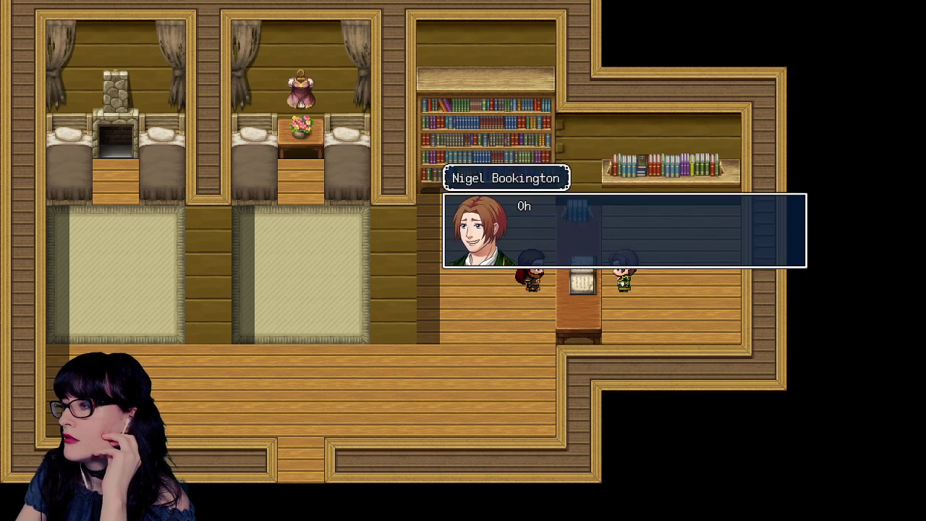
pyautogui.press('Return')
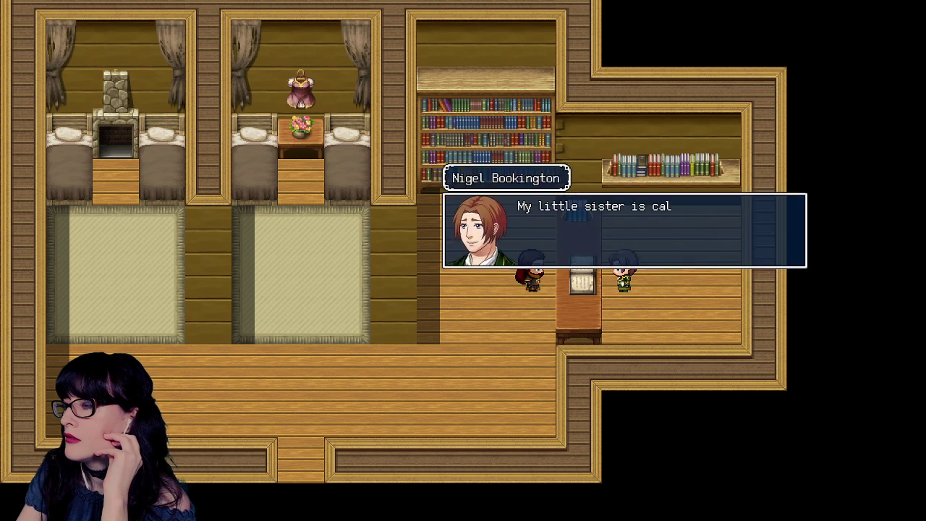
pyautogui.press('Return')
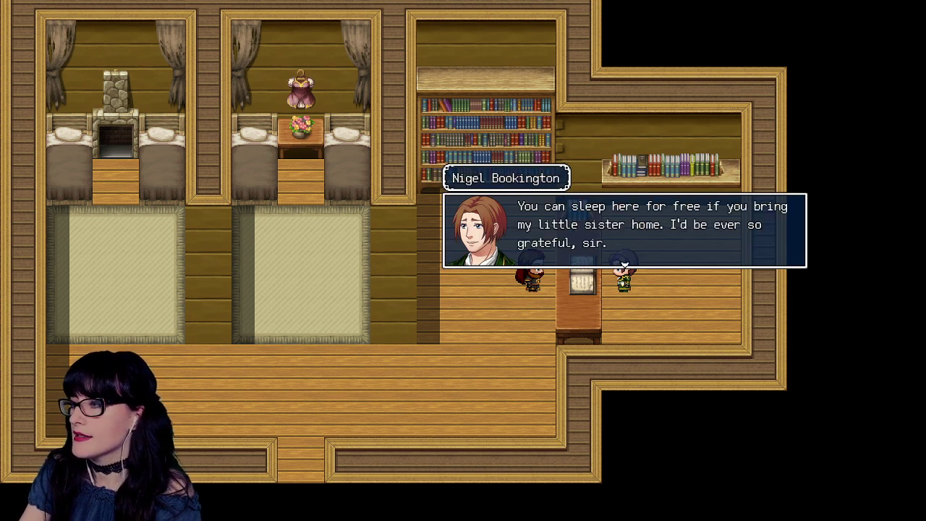
pyautogui.press('Return')
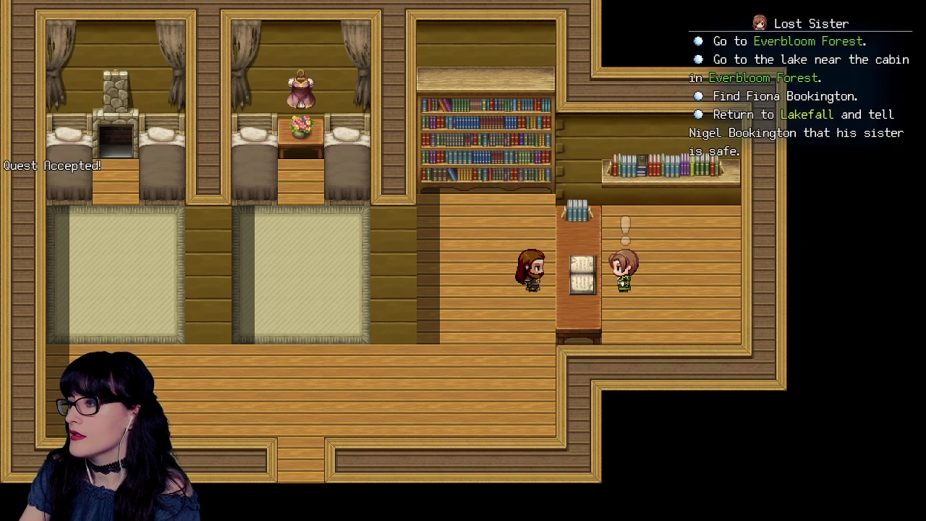
# - Leave the inn and walk up the path to the notice board beside the wooden bridge
pyautogui.press('m')
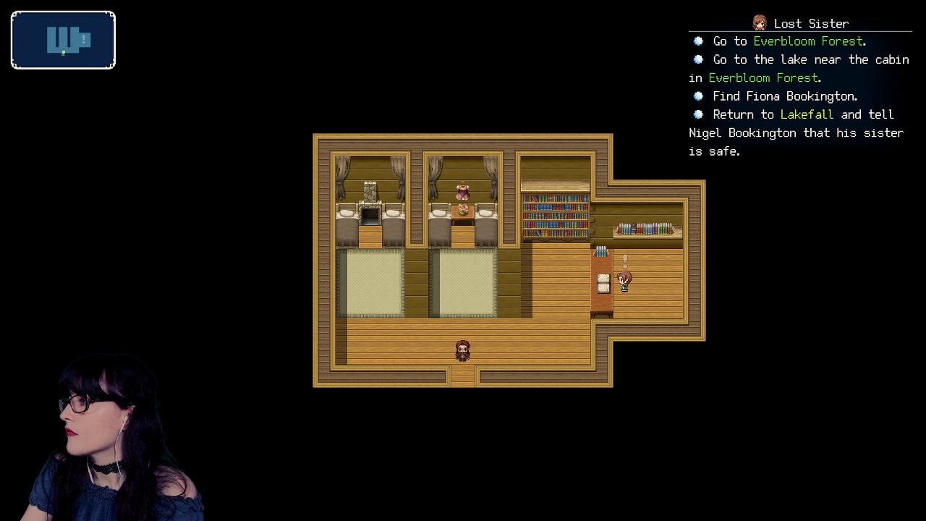
pyautogui.press('Down')
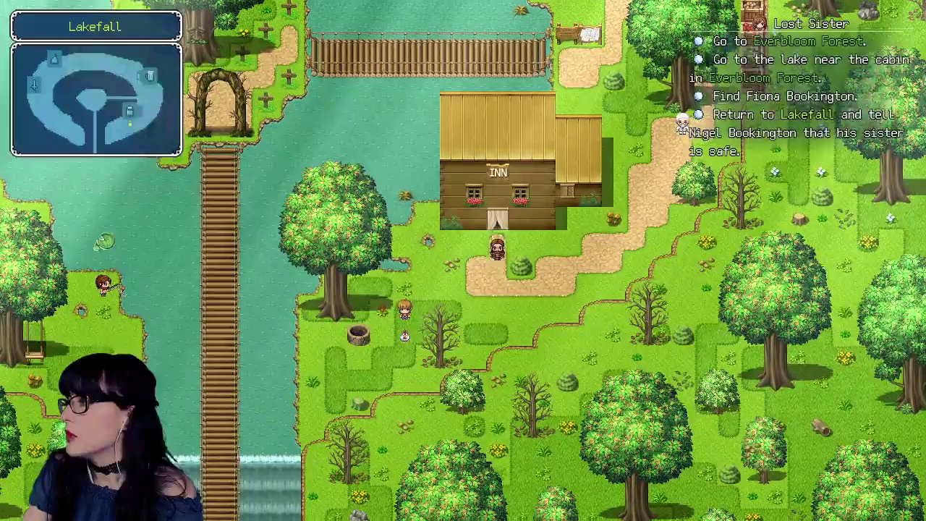
pyautogui.press('Down')
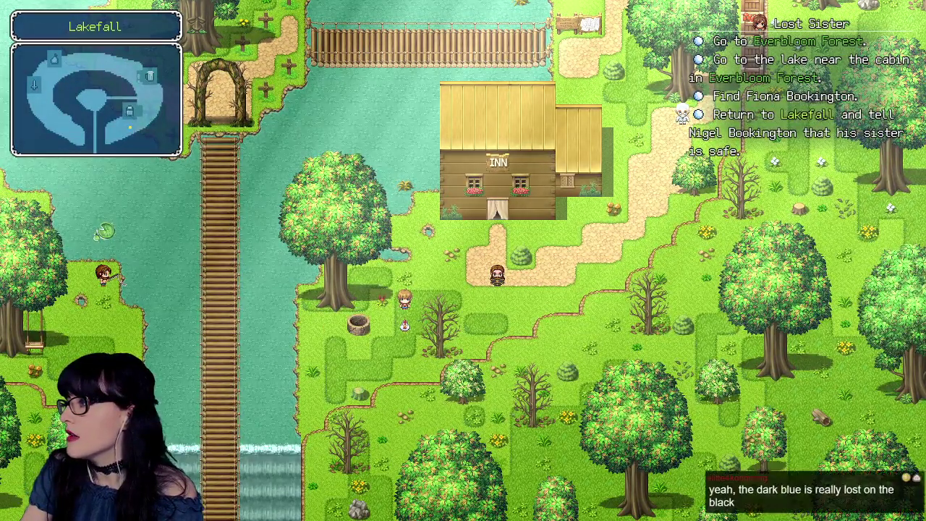
pyautogui.press('Right')
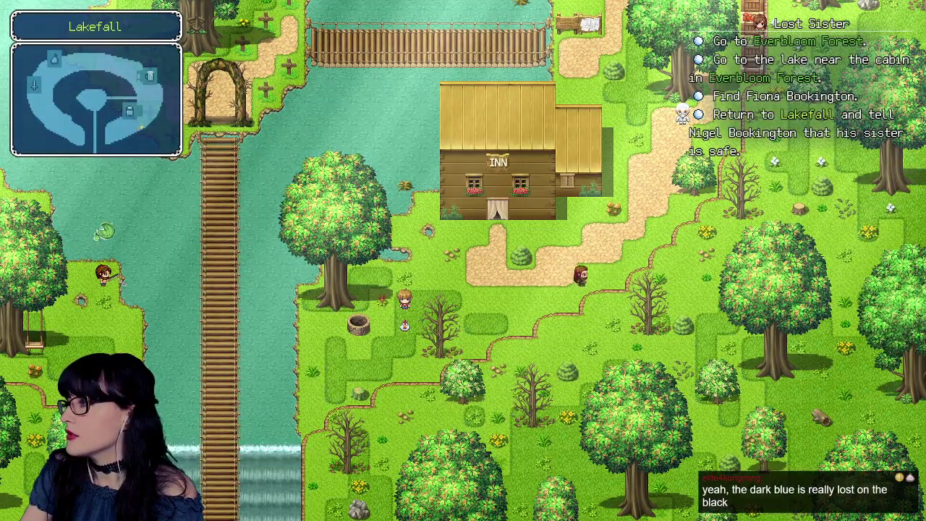
pyautogui.press('Right')
pyautogui.press('Up')
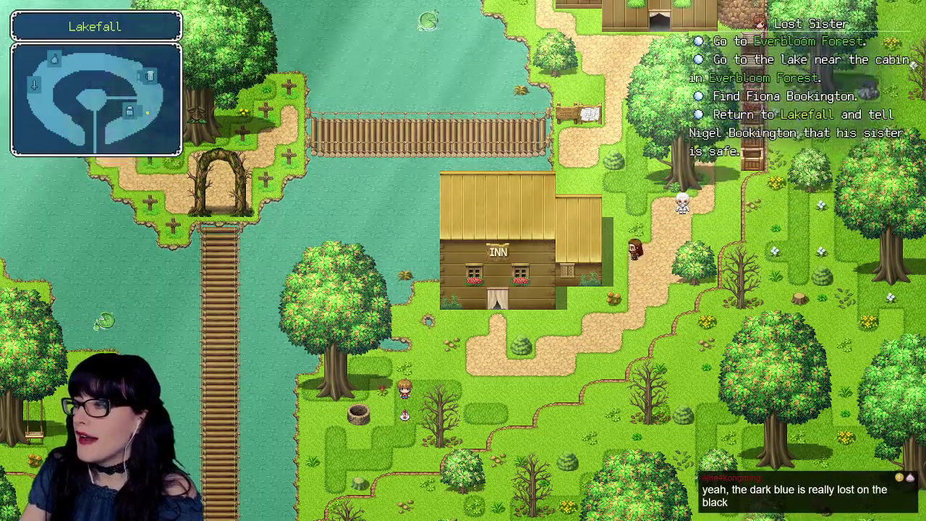
pyautogui.press('Up')
pyautogui.press('Left')
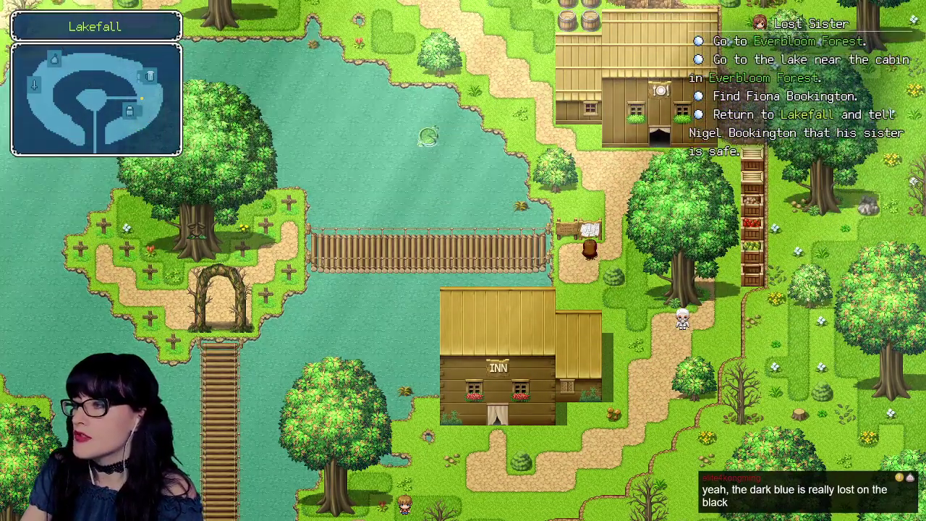
pyautogui.press('Left')
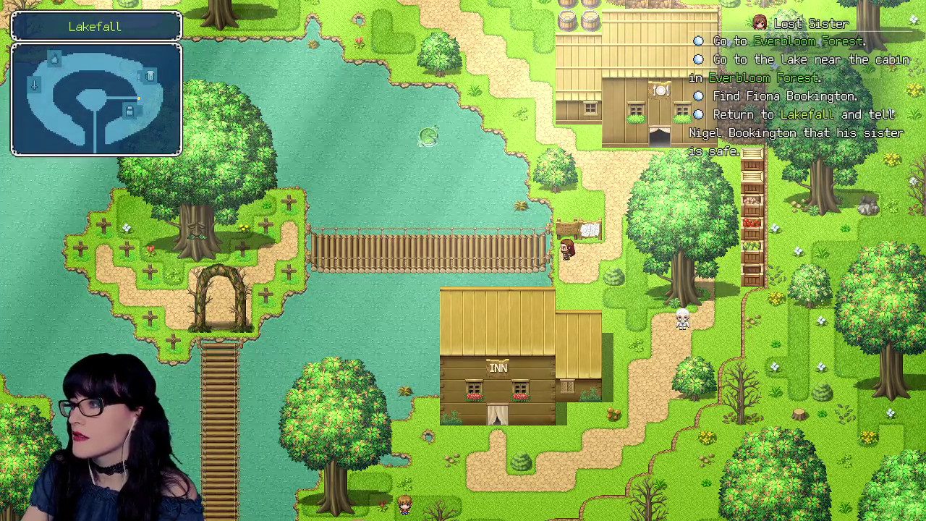
pyautogui.press('Right')
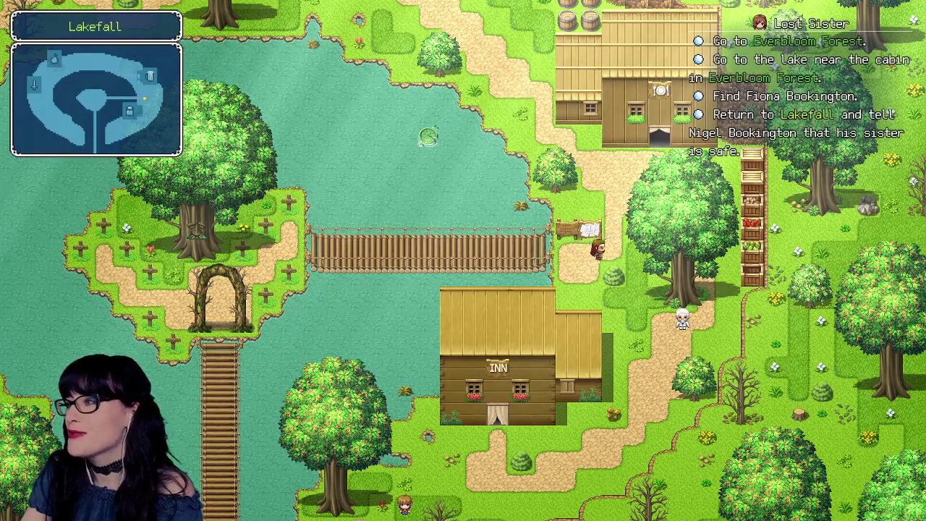
# - Walk around the notice board and big tree, ending on the path just below the restaurant
pyautogui.press('Left')
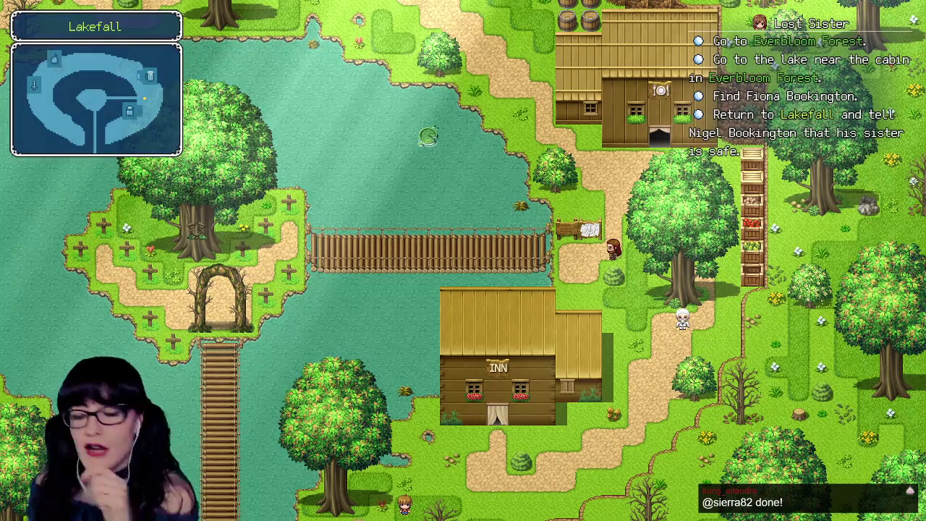
pyautogui.press('Up')
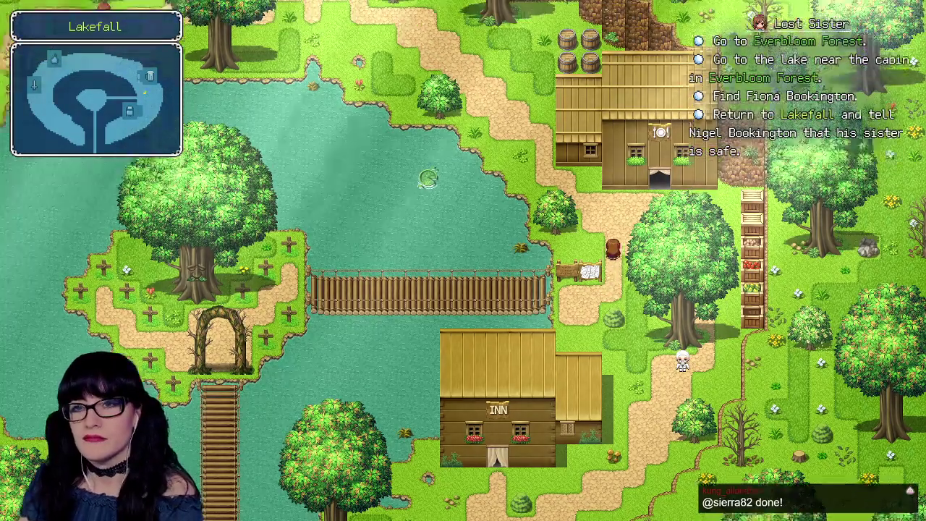
pyautogui.press('Down')
pyautogui.press('Right')
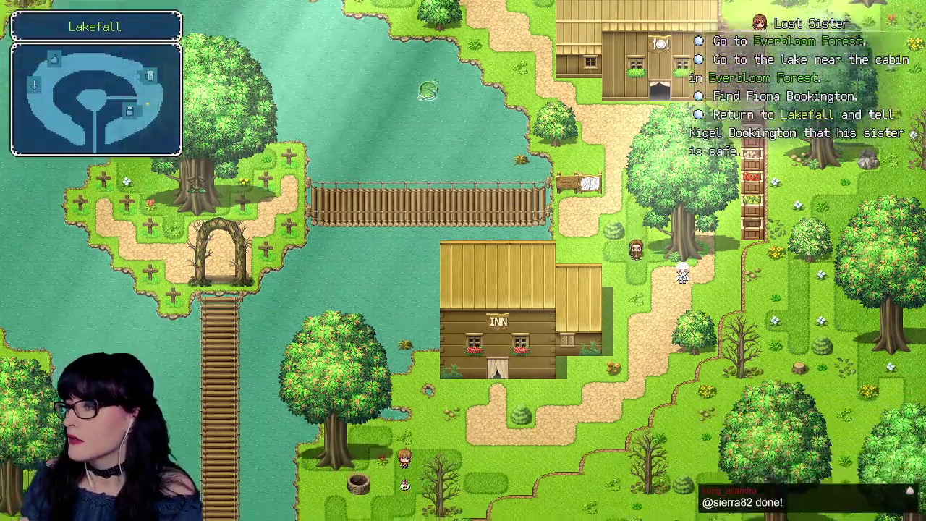
pyautogui.press('Up')
pyautogui.press('Left')
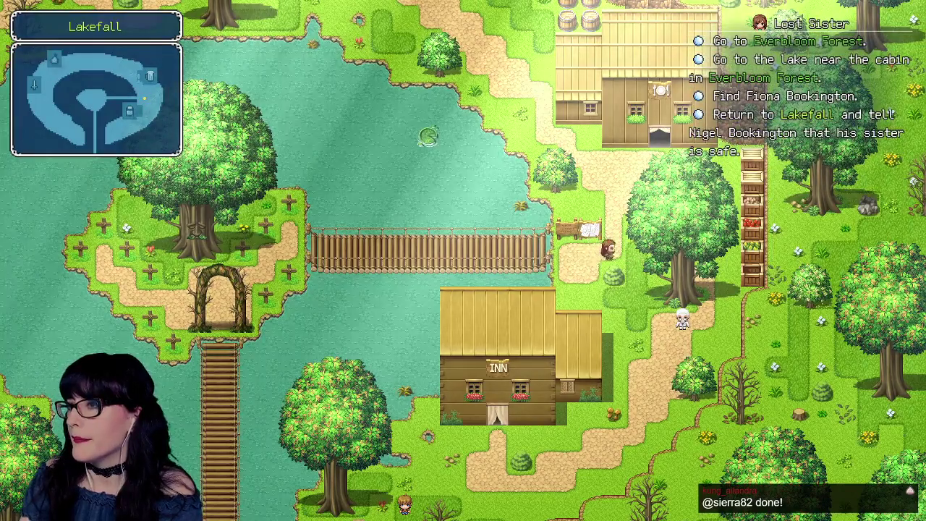
pyautogui.press('Up')
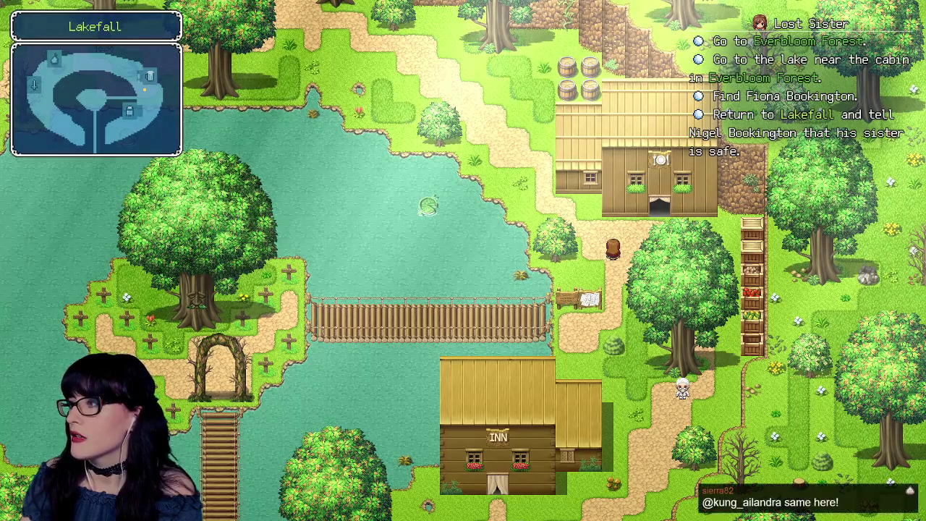
# - Open the Quest Journal from the game menu and look over its quest categories
pyautogui.press('Escape')
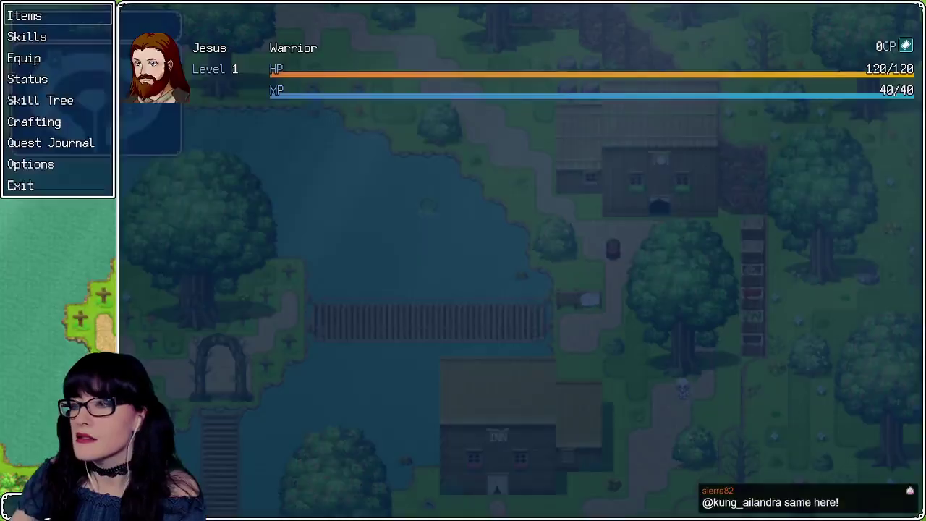
pyautogui.press('Up')
pyautogui.press('Up')
pyautogui.press('Up')
pyautogui.press('Return')
pyautogui.press('Down')
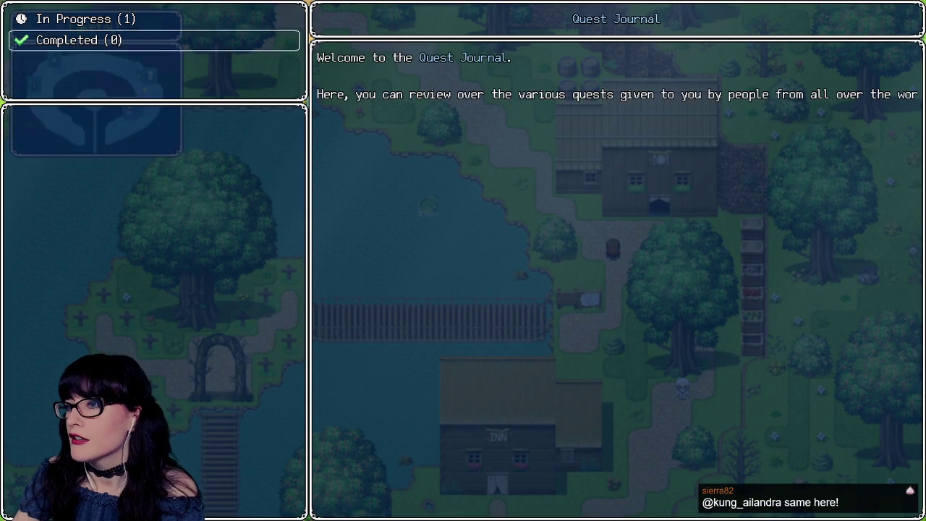
# - Read the Lost Sister entry among the in-progress quests, then return to the Lakefall map
pyautogui.press('Up')
pyautogui.press('Return')
pyautogui.press('Down')
pyautogui.press('Return')
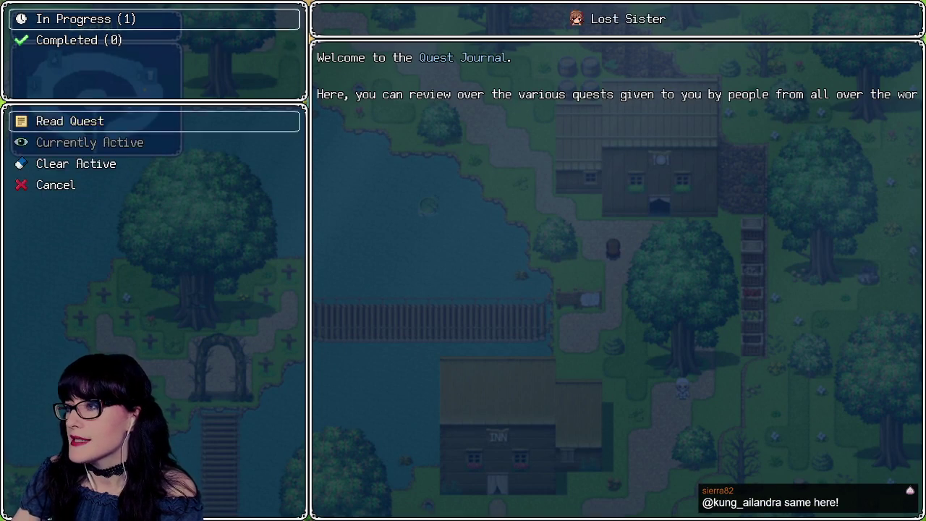
pyautogui.press('Down')
pyautogui.press('Up')
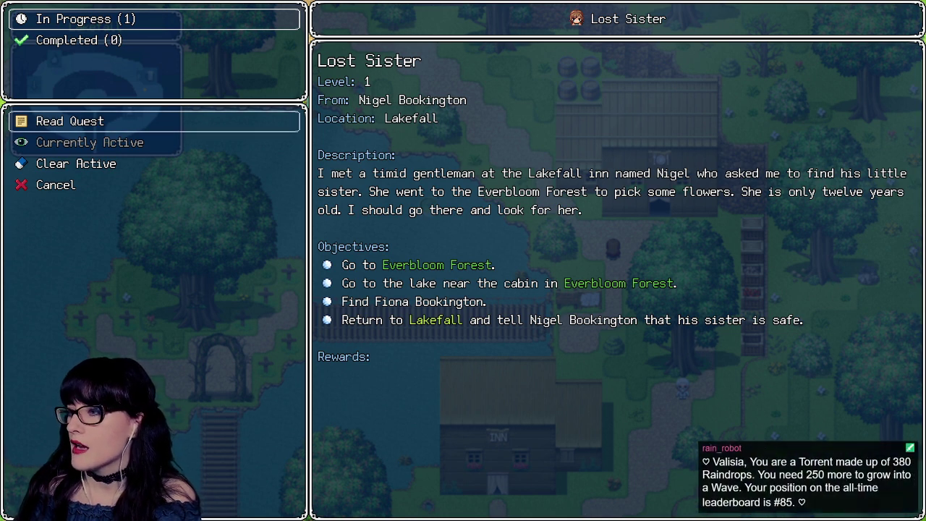
pyautogui.press('Escape')
pyautogui.press('Escape')
pyautogui.press('Escape')
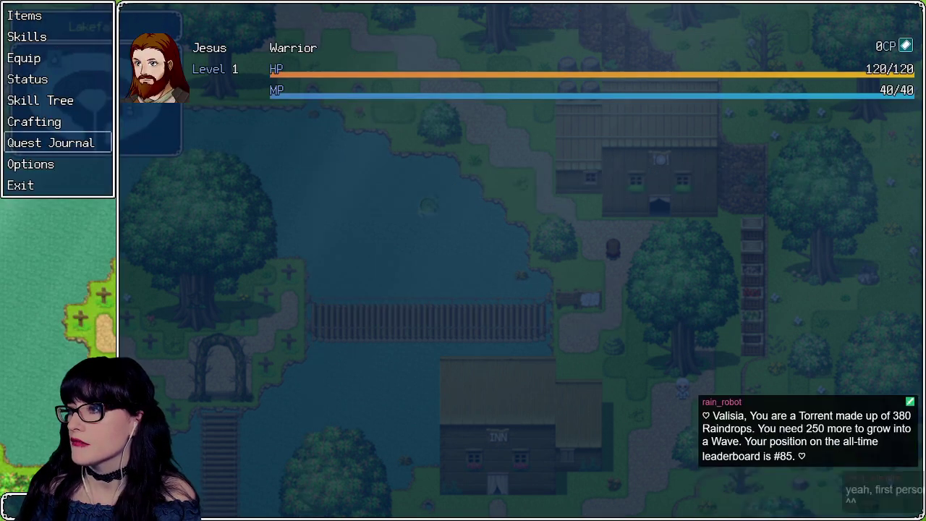
pyautogui.press('Escape')
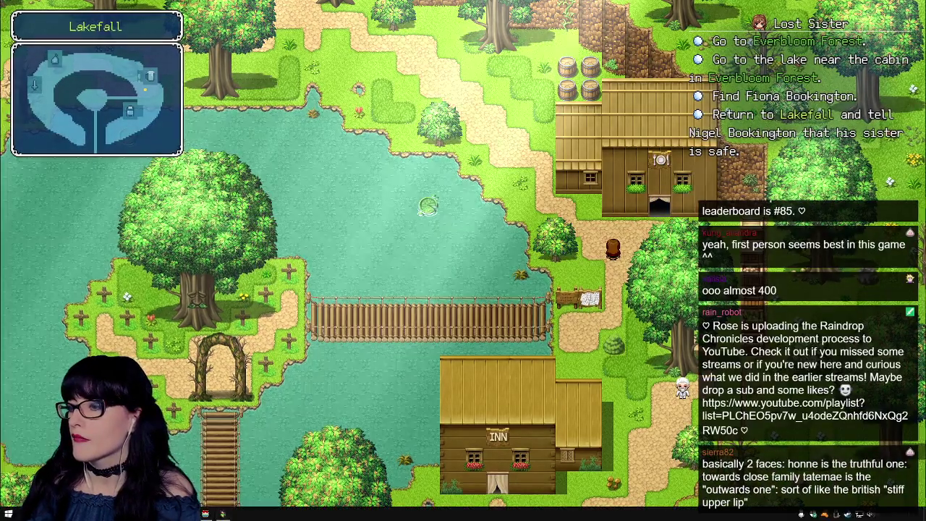
# - Close the playtest window and switch back to the RPG Maker MV editor
pyautogui.rightClick(222, 513)
pyautogui.click(206, 496)
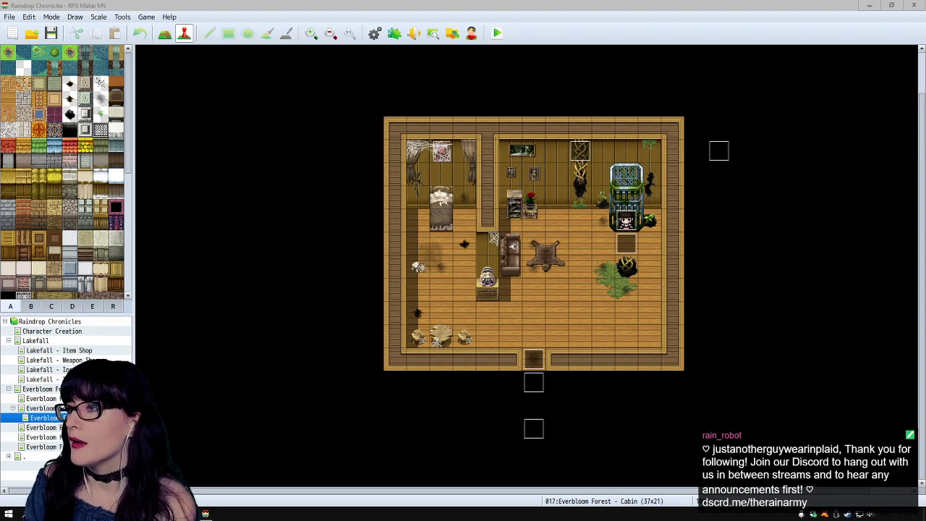
# - Open the Plugin Manager and look through the installed plugins for the YEP_QuestJournal entry
pyautogui.click(394, 33)
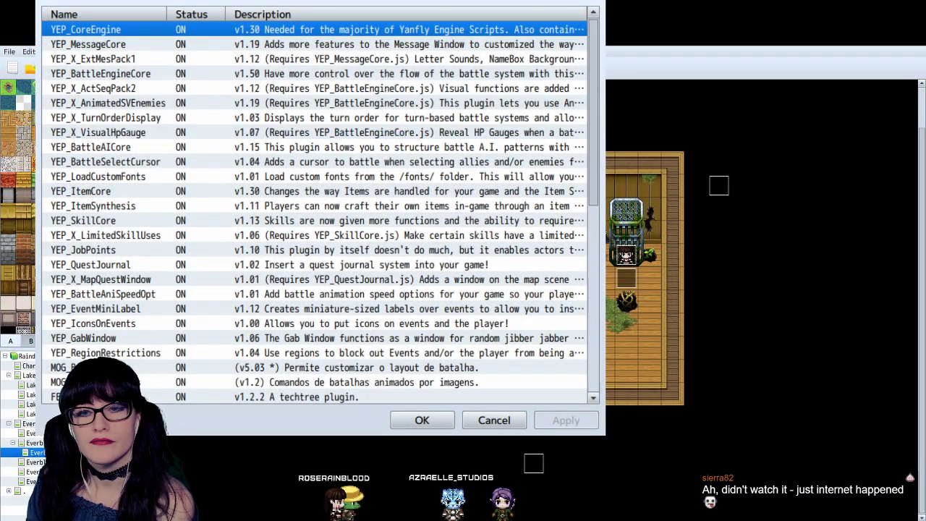
pyautogui.scroll(-1, 318, 210)
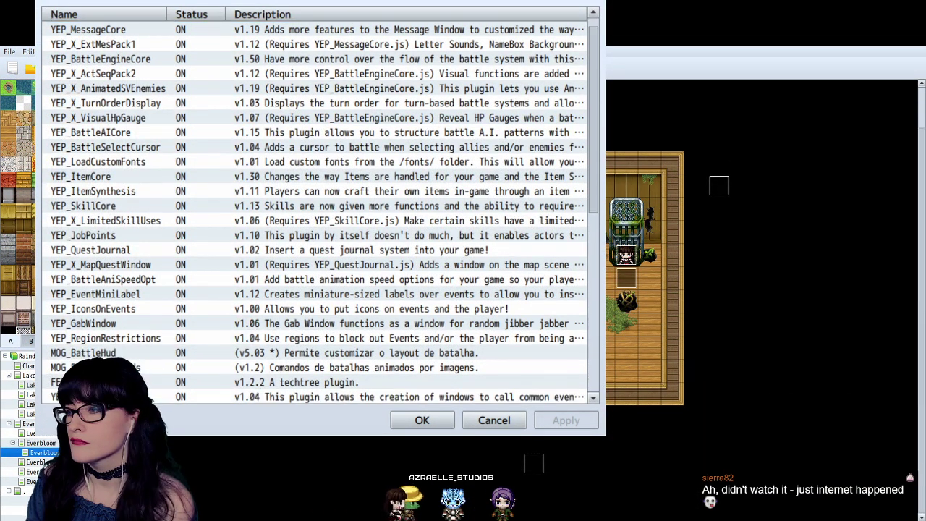
pyautogui.scroll(1, 319, 210)
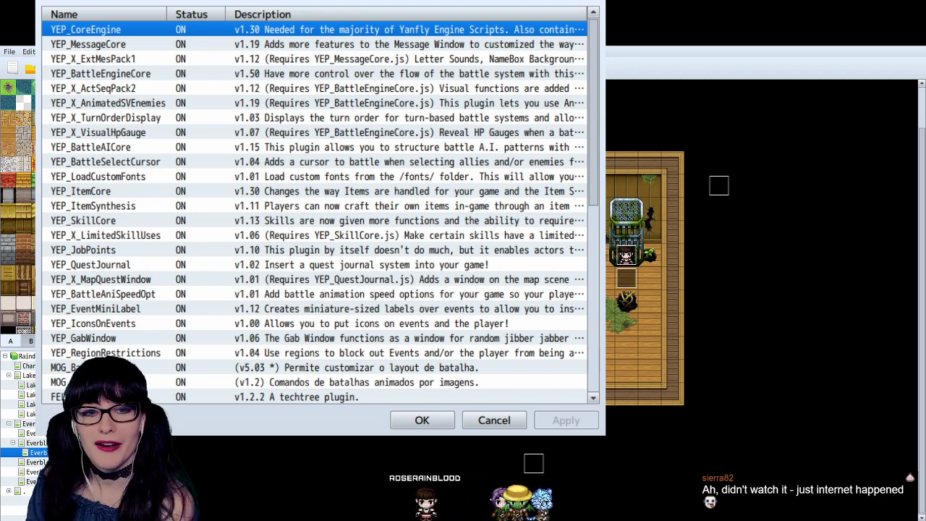
pyautogui.click(147, 234)
pyautogui.press('Up')
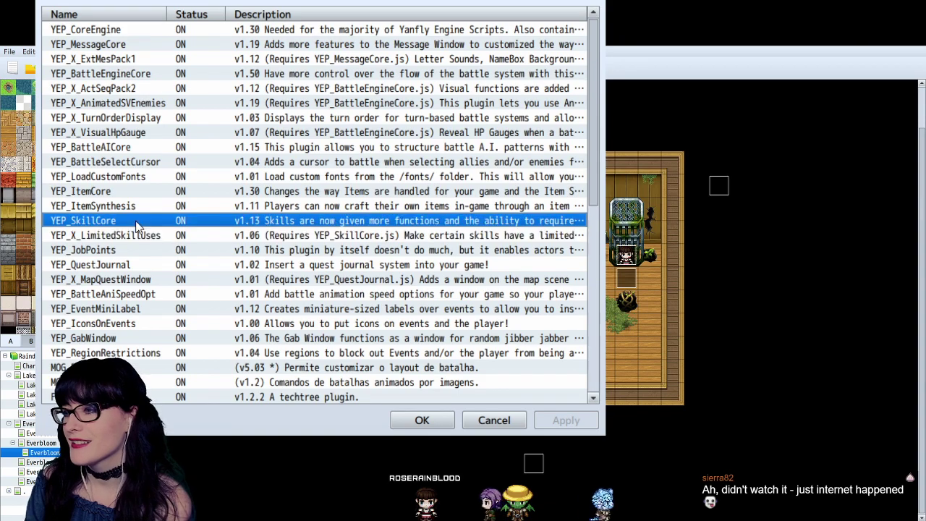
pyautogui.scroll(-4, 137, 253)
pyautogui.scroll(2, 126, 267)
pyautogui.scroll(2, 126, 267)
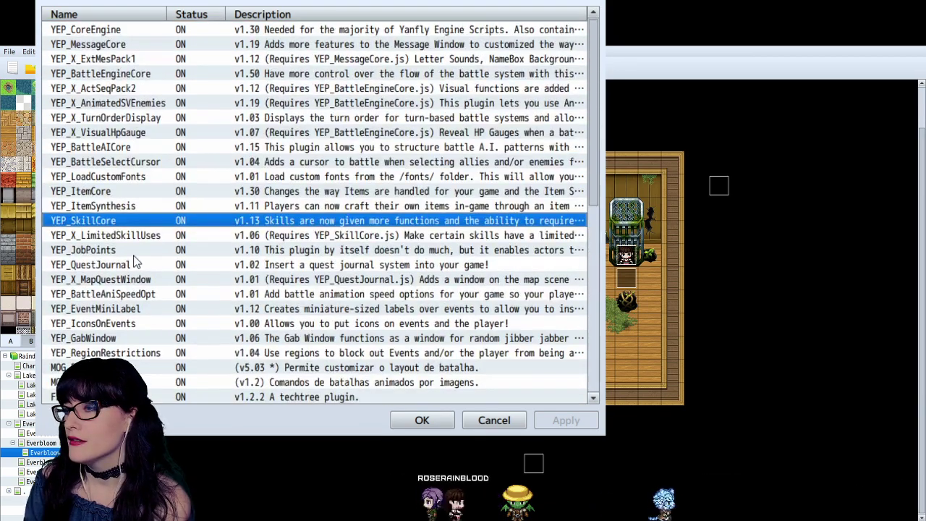
pyautogui.scroll(-5, 140, 259)
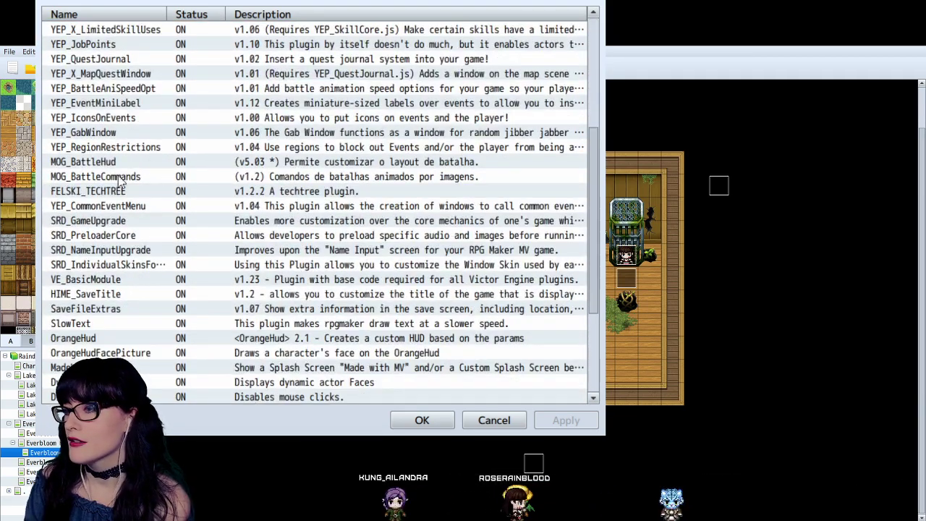
pyautogui.scroll(2, 94, 126)
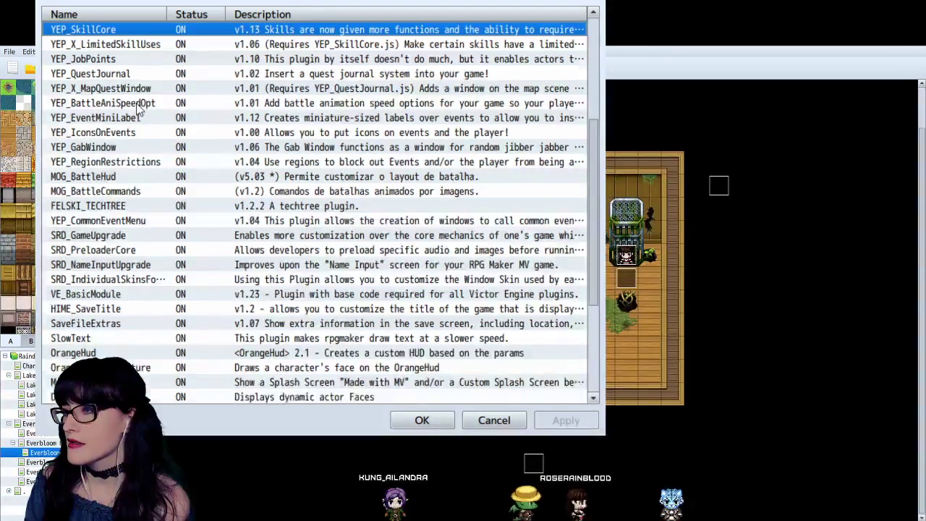
pyautogui.click(137, 118)
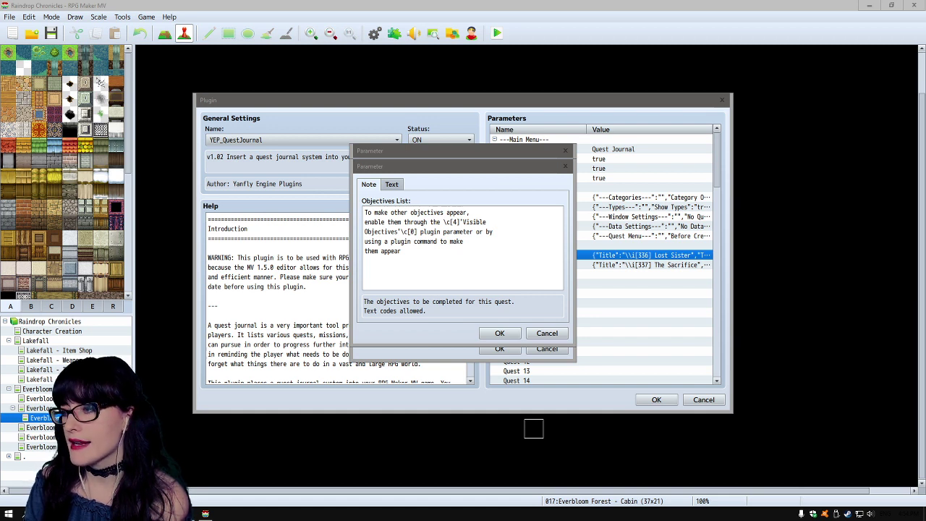
# - Check the Lost Sister quest's Objectives List and back out to the quest's settings without saving changes
pyautogui.click(547, 333)
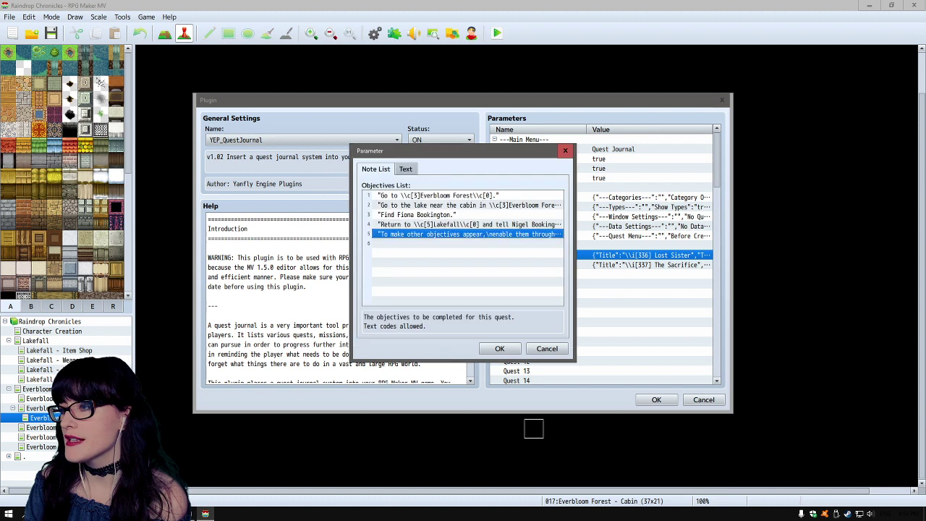
pyautogui.click(463, 224)
pyautogui.click(547, 348)
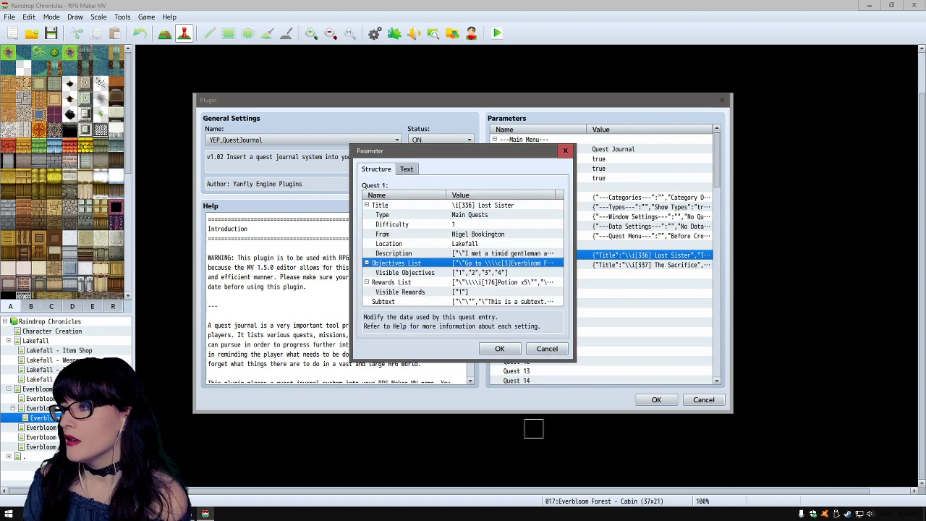
# - Remove objectives 2, 3 and 4 from the Lost Sister quest's Visible Objectives and confirm the quest entry
pyautogui.doubleClick(406, 272)
pyautogui.click(434, 204)
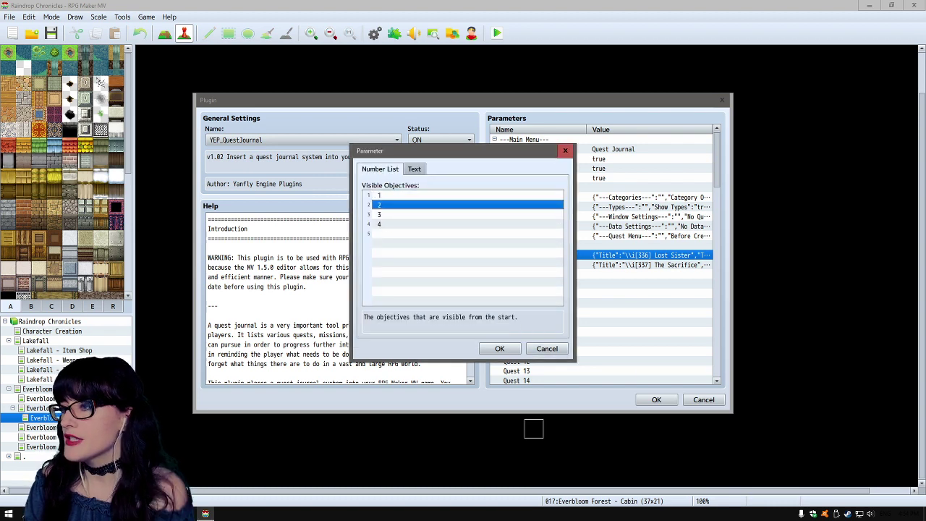
pyautogui.press('Delete')
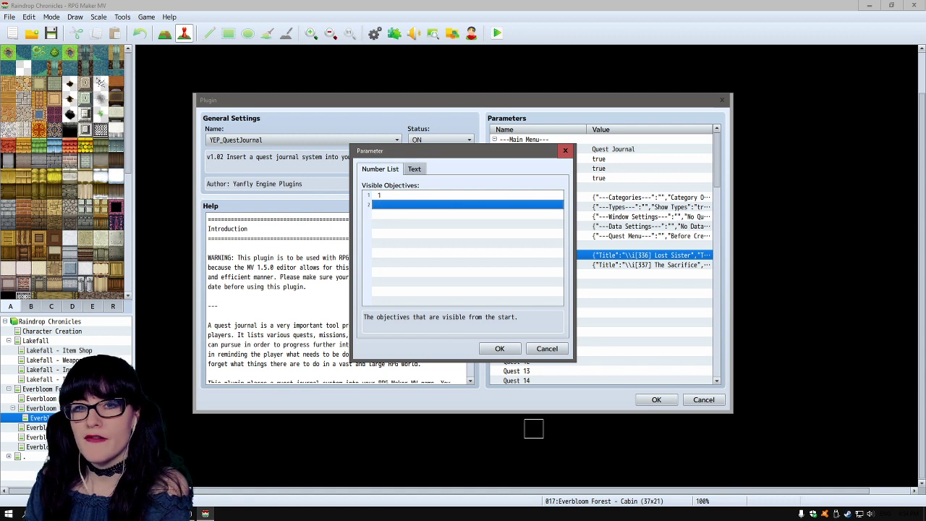
pyautogui.click(499, 348)
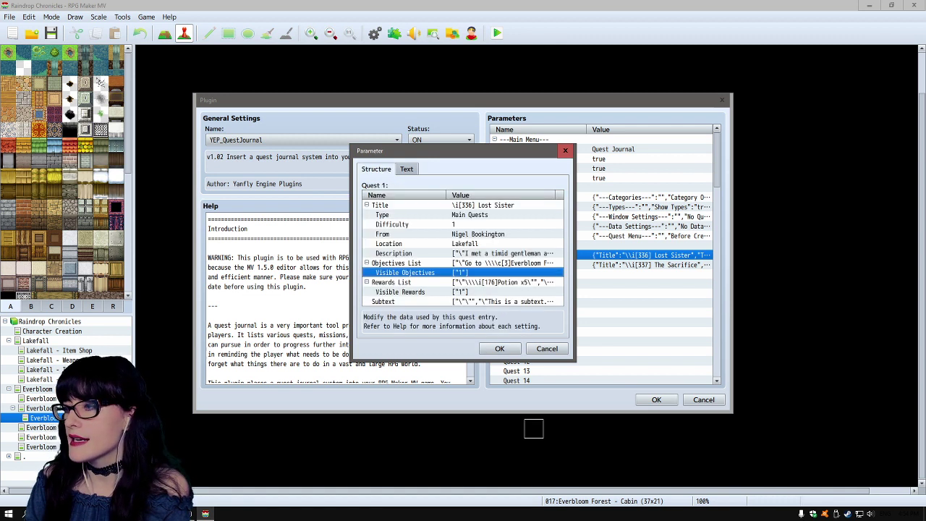
pyautogui.click(391, 282)
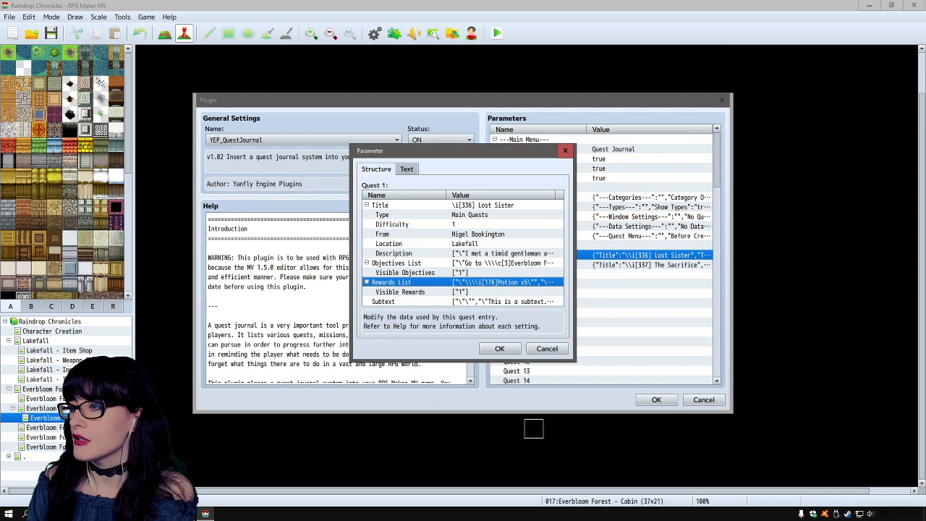
pyautogui.click(499, 348)
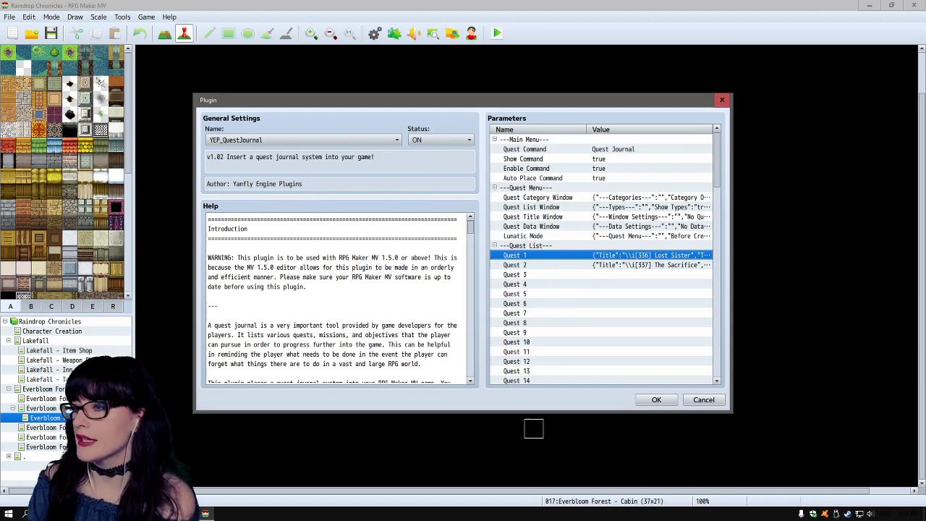
# - Read the YEP_QuestJournal help from the introduction through the quest window setup to the Quest Data Format explanation
pyautogui.scroll(-5, 339, 300)
pyautogui.scroll(-5, 338, 300)
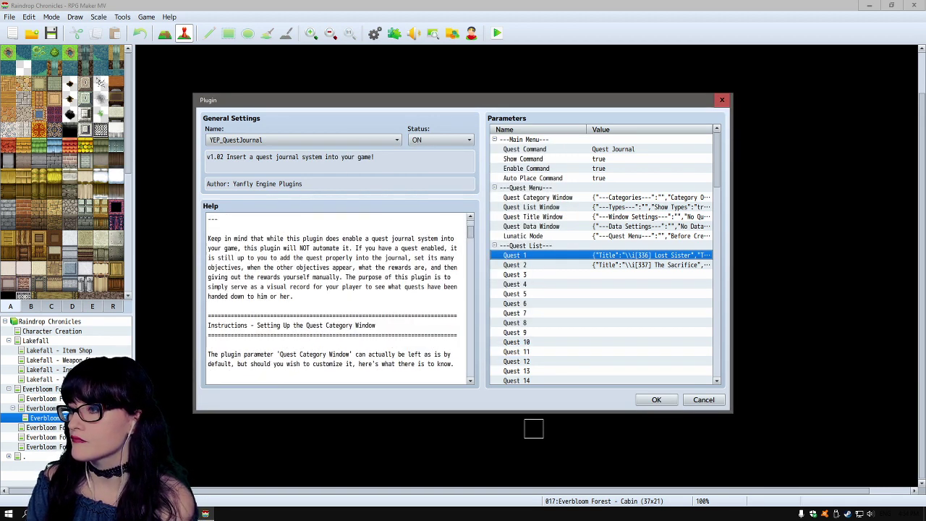
pyautogui.scroll(-5, 339, 298)
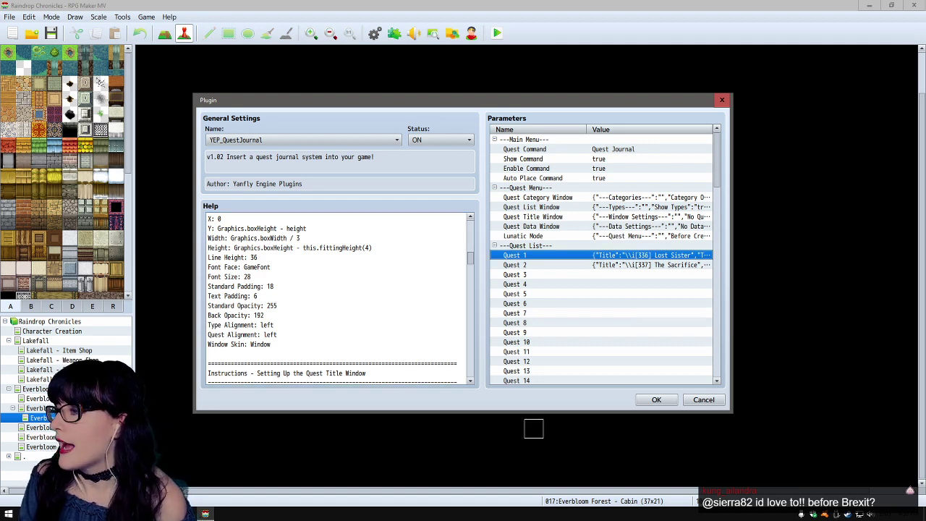
pyautogui.scroll(-10, 337, 298)
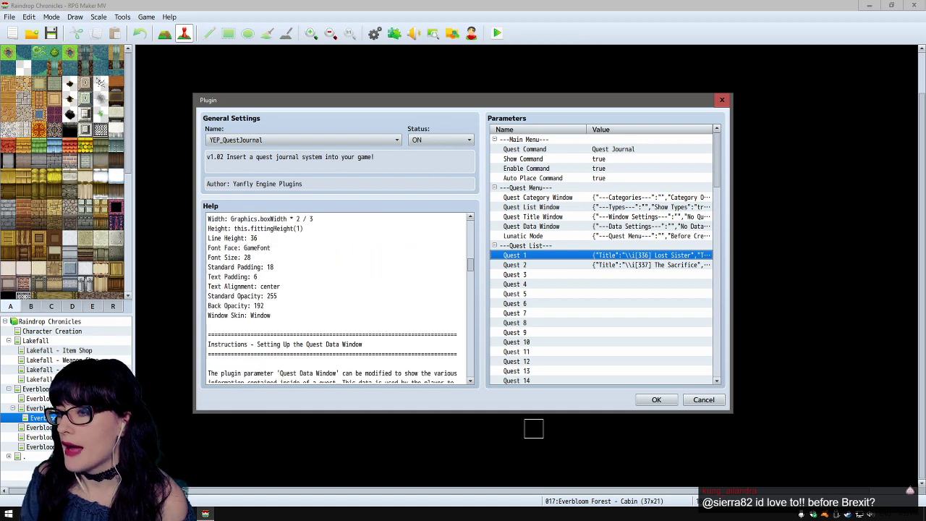
pyautogui.scroll(-5, 337, 298)
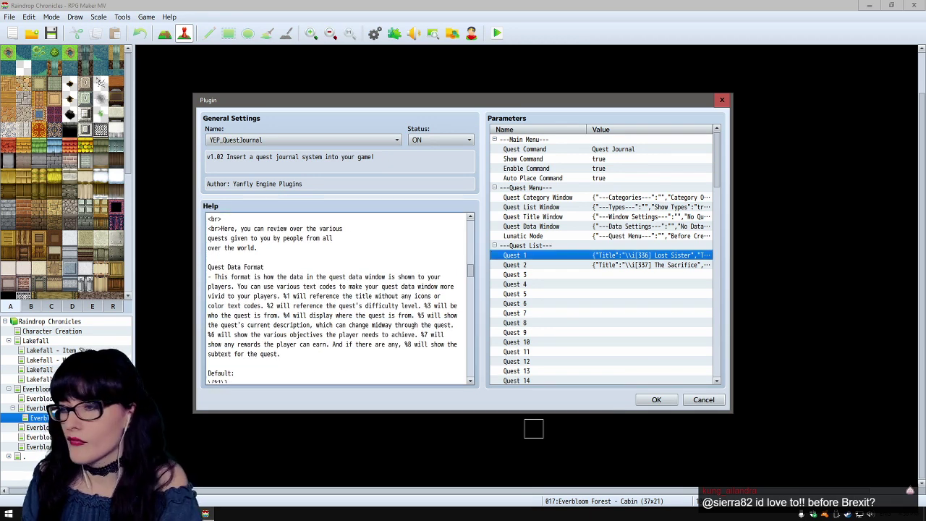
pyautogui.moveTo(209, 276); pyautogui.dragTo(441, 296)
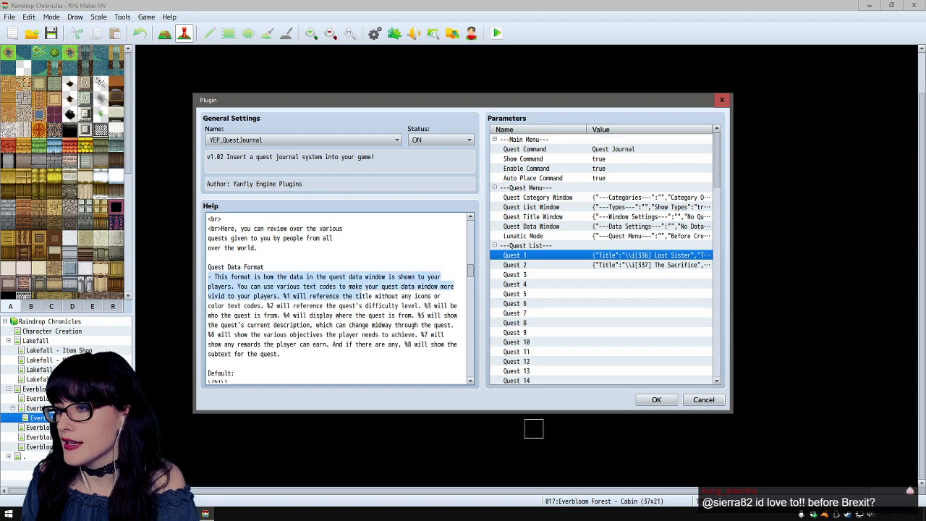
pyautogui.click(441, 296)
# - Read the help on objective and reward text formats, quest entry settings such as Visible Objectives, and Main Menu Manager placement
pyautogui.scroll(-10, 338, 298)
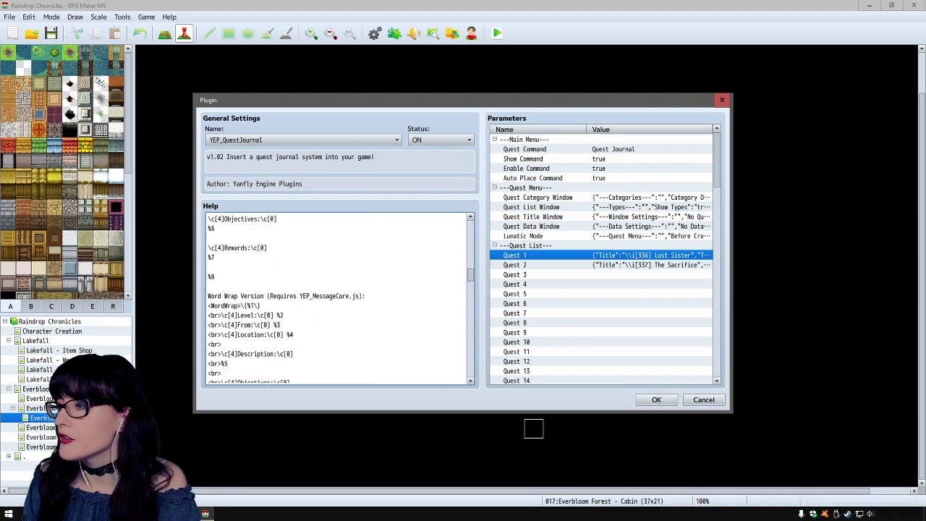
pyautogui.scroll(-2, 337, 298)
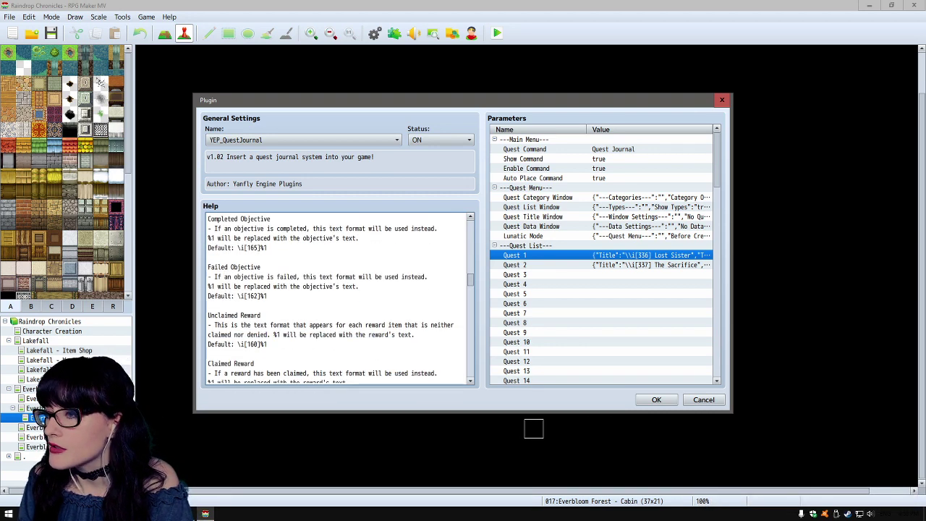
pyautogui.scroll(-10, 337, 298)
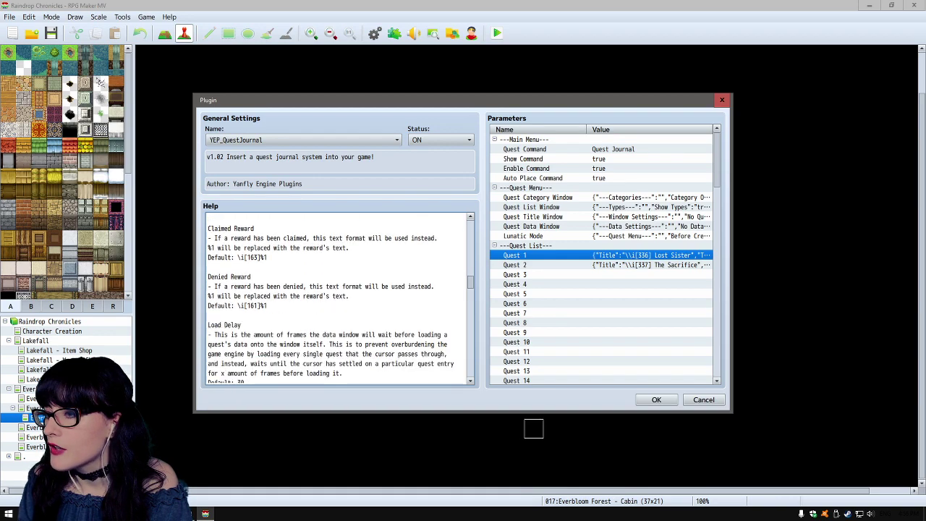
pyautogui.scroll(-10, 338, 298)
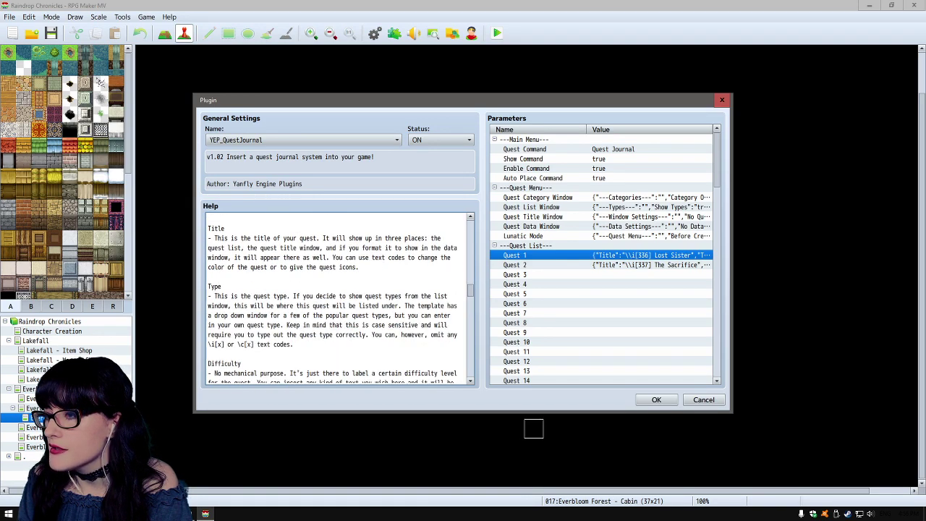
pyautogui.scroll(-8, 337, 298)
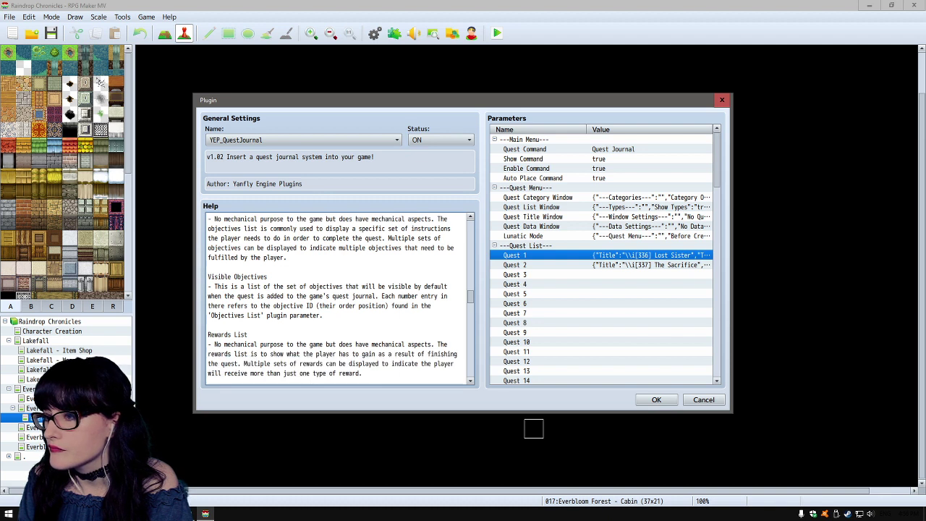
pyautogui.scroll(1, 337, 298)
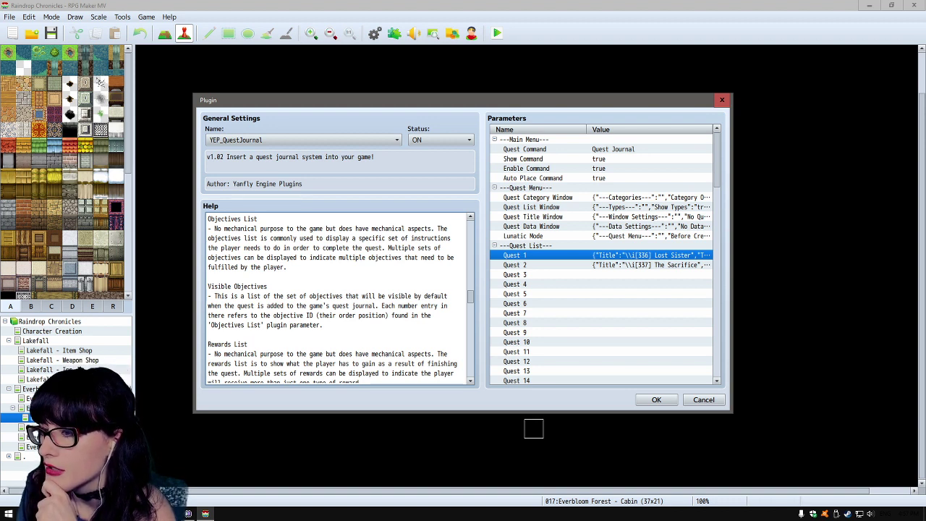
pyautogui.scroll(-2, 337, 298)
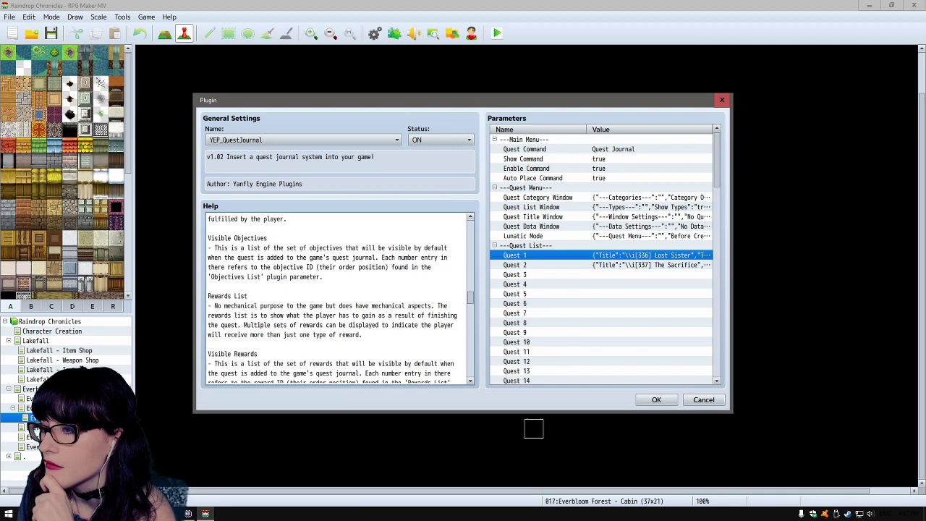
pyautogui.scroll(-8, 337, 298)
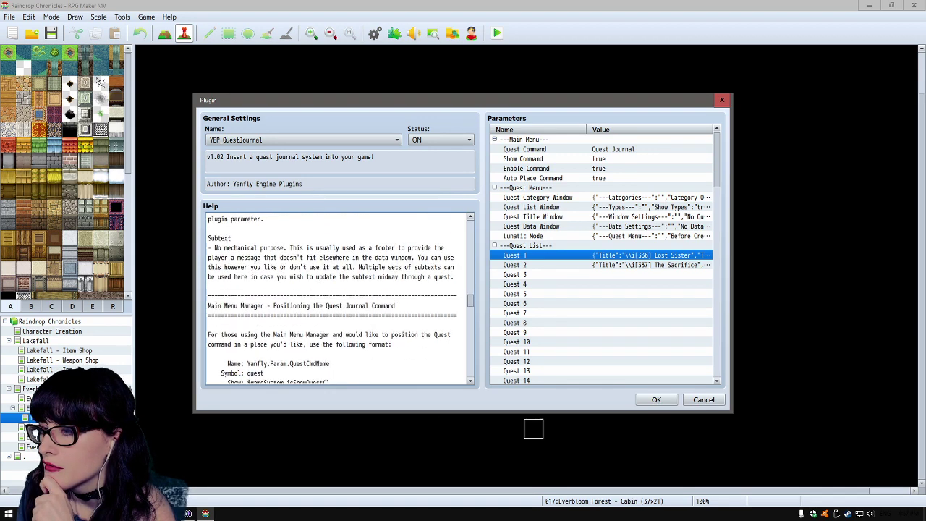
pyautogui.scroll(-3, 337, 298)
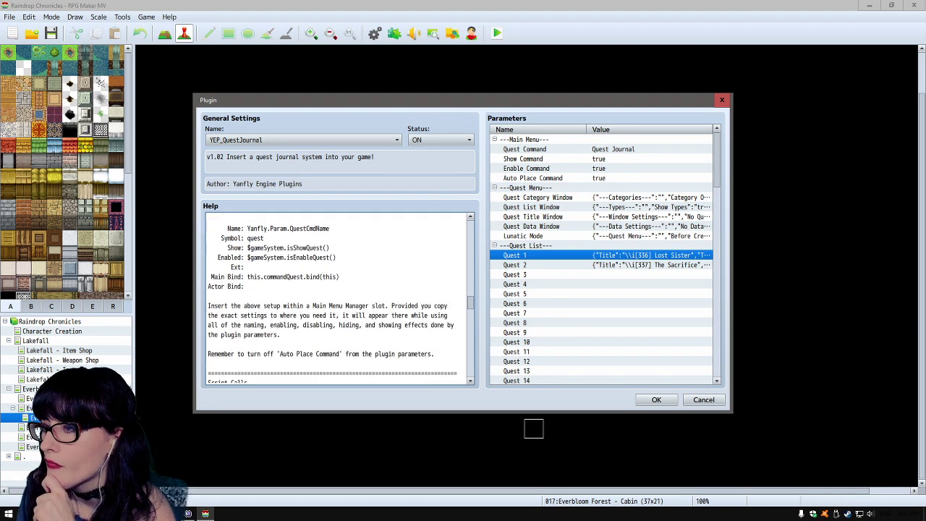
# - Read the help on script calls for control variables and conditional branches, through to the start of the Plugin Commands section
pyautogui.scroll(-15, 338, 298)
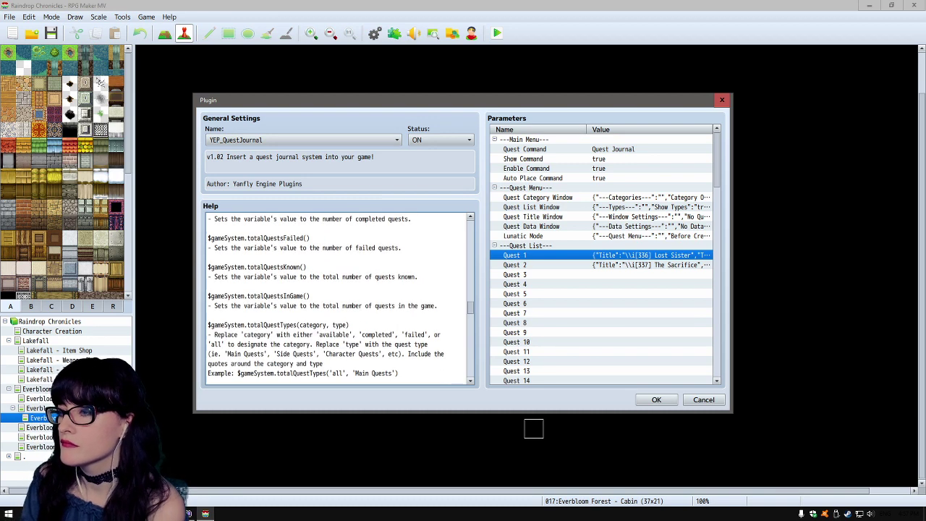
pyautogui.scroll(4, 338, 298)
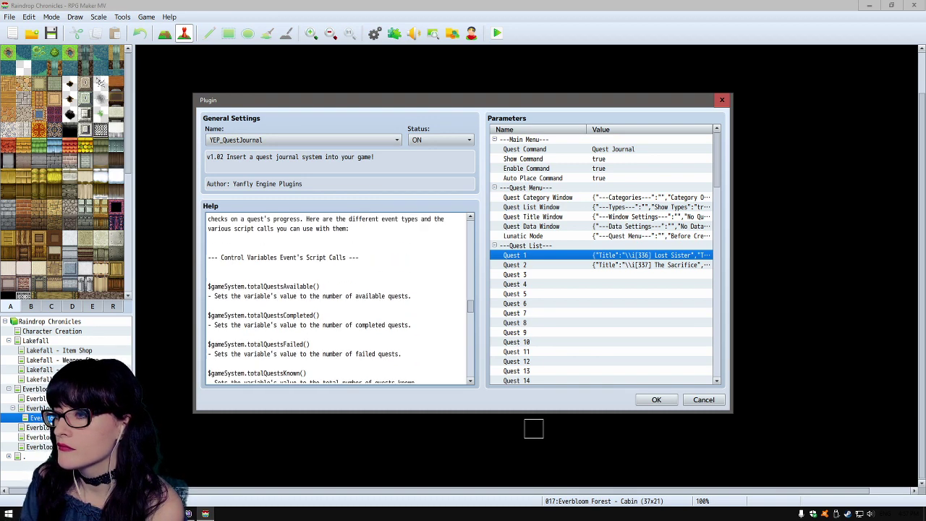
pyautogui.scroll(-12, 337, 298)
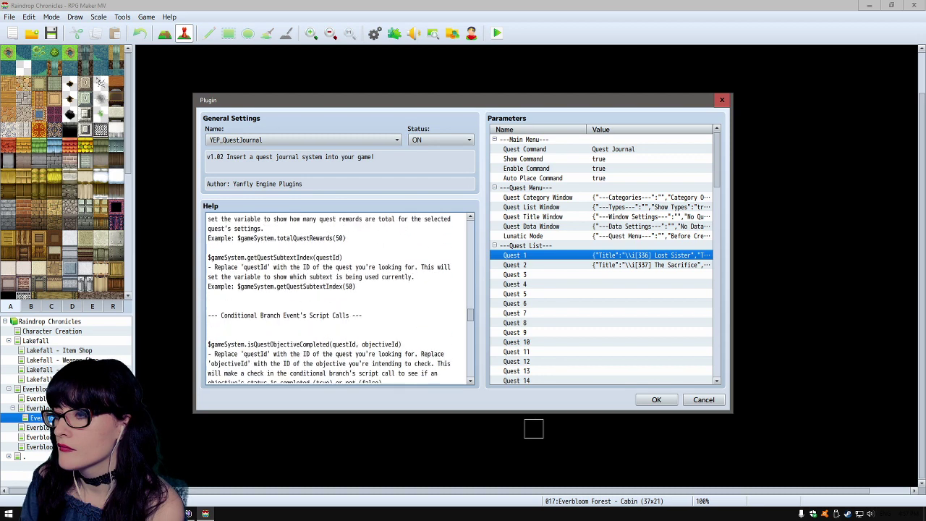
pyautogui.scroll(-5, 337, 298)
pyautogui.scroll(-8, 337, 298)
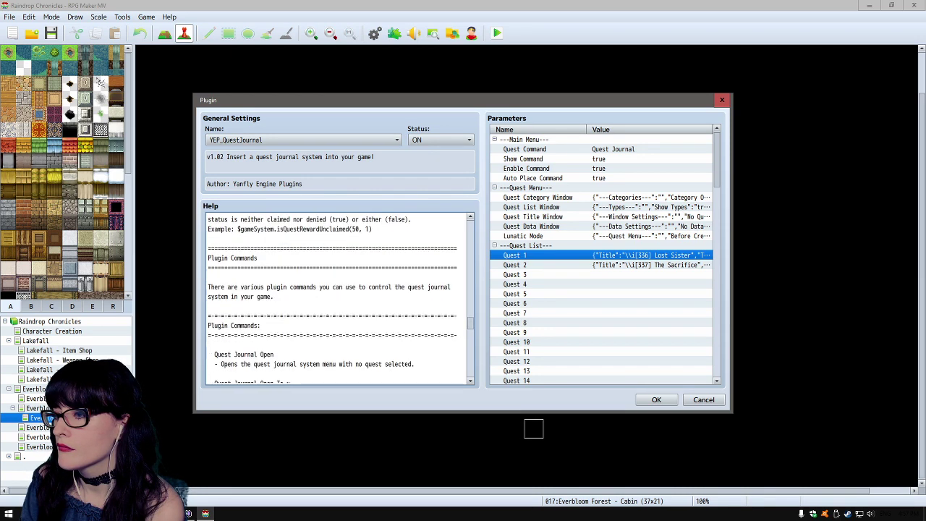
# - Read the plugin commands for opening the journal, adding and removing quests, changing quest status and descriptions, and managing rewards
pyautogui.scroll(-5, 337, 298)
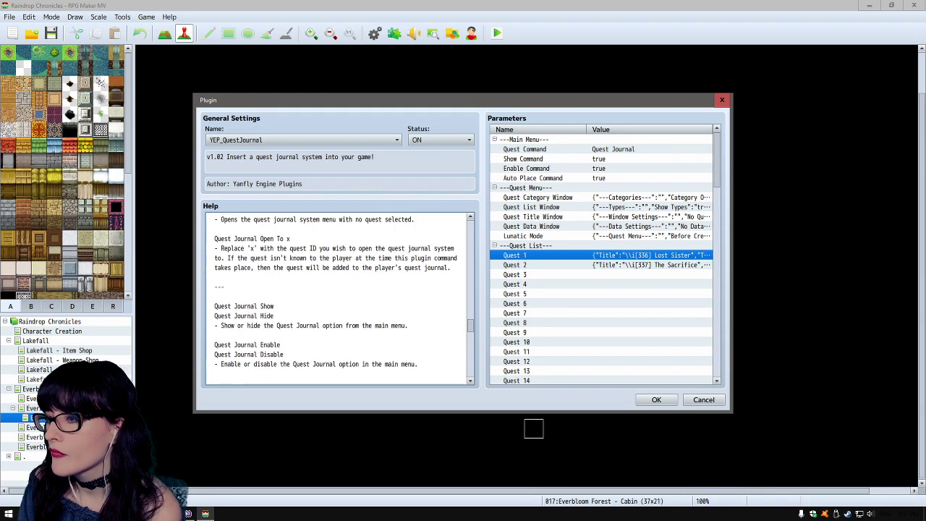
pyautogui.scroll(-2, 337, 298)
pyautogui.scroll(-4, 337, 298)
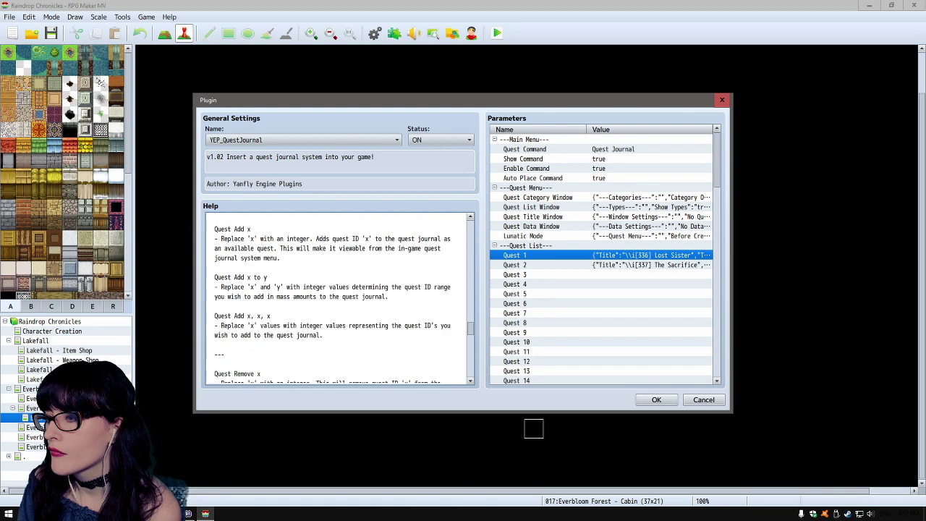
pyautogui.scroll(2, 337, 298)
pyautogui.scroll(-8, 338, 298)
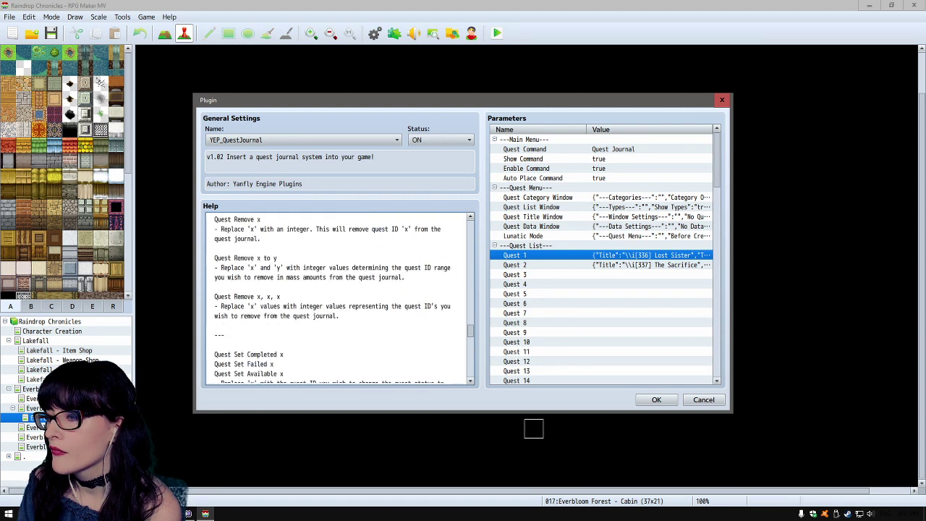
pyautogui.scroll(-8, 337, 298)
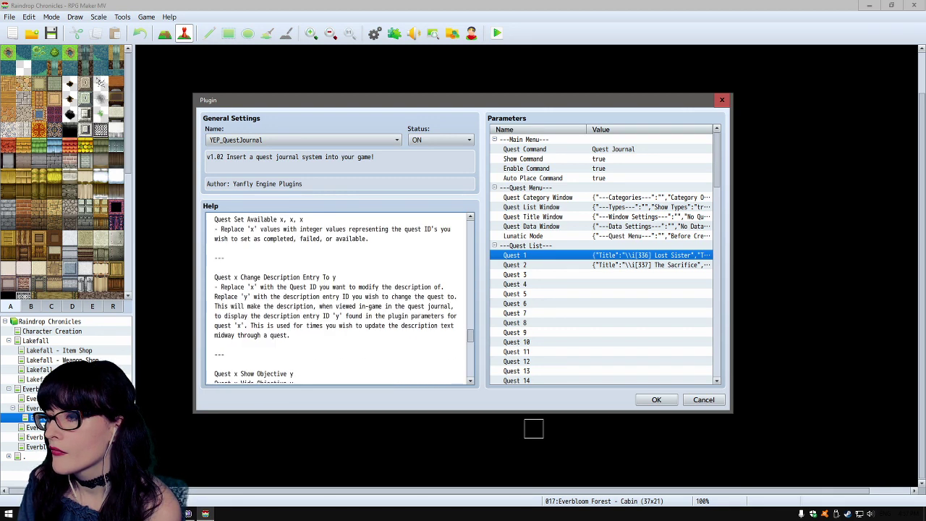
pyautogui.scroll(-8, 338, 298)
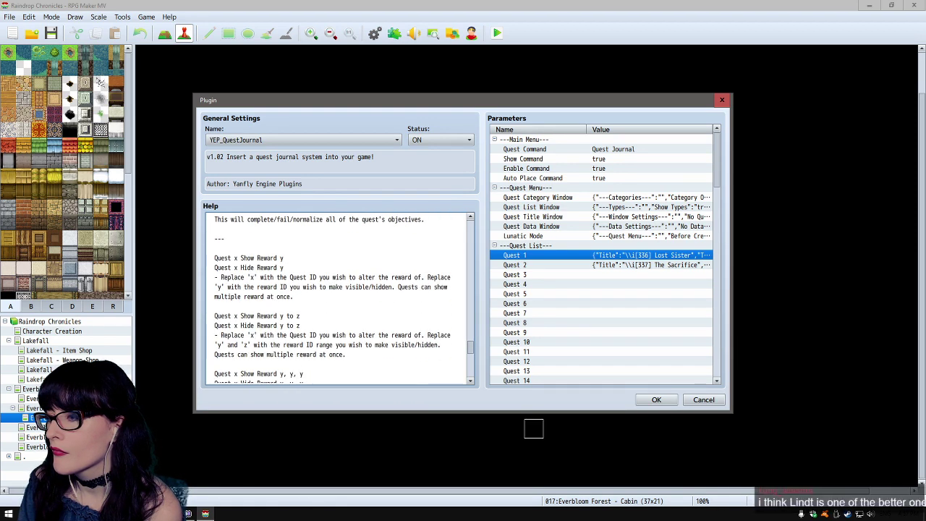
pyautogui.scroll(-6, 337, 298)
pyautogui.scroll(-8, 337, 298)
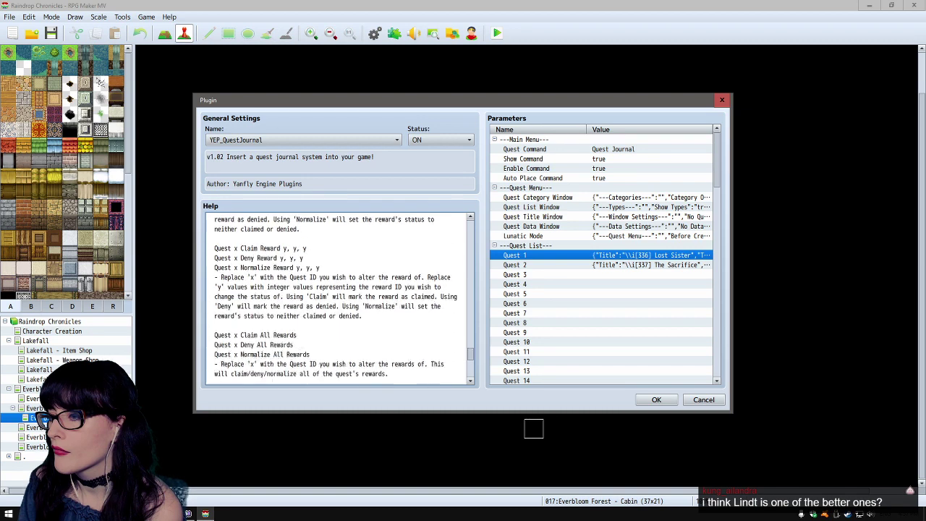
# - Go back through the help to examine the commands for completing, failing, normalizing, showing and hiding quest objectives
pyautogui.scroll(5, 337, 298)
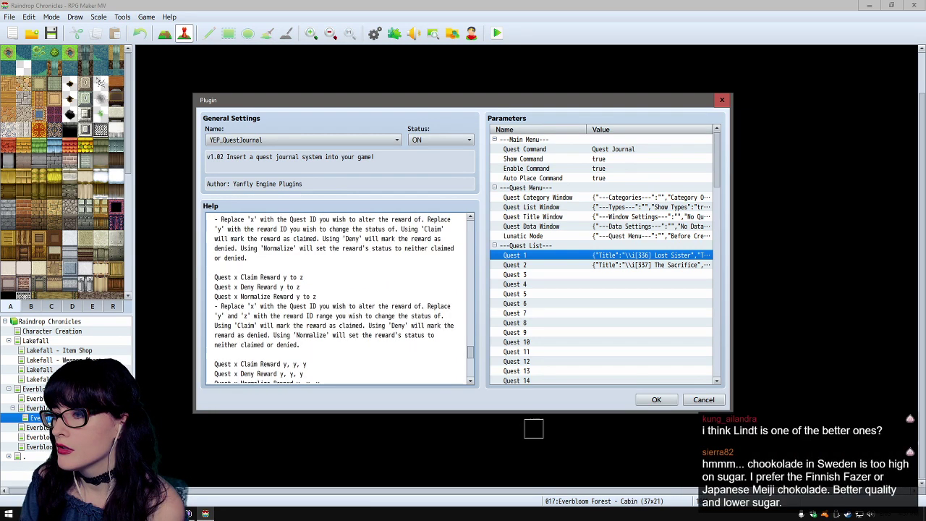
pyautogui.scroll(5, 337, 298)
pyautogui.scroll(5, 337, 298)
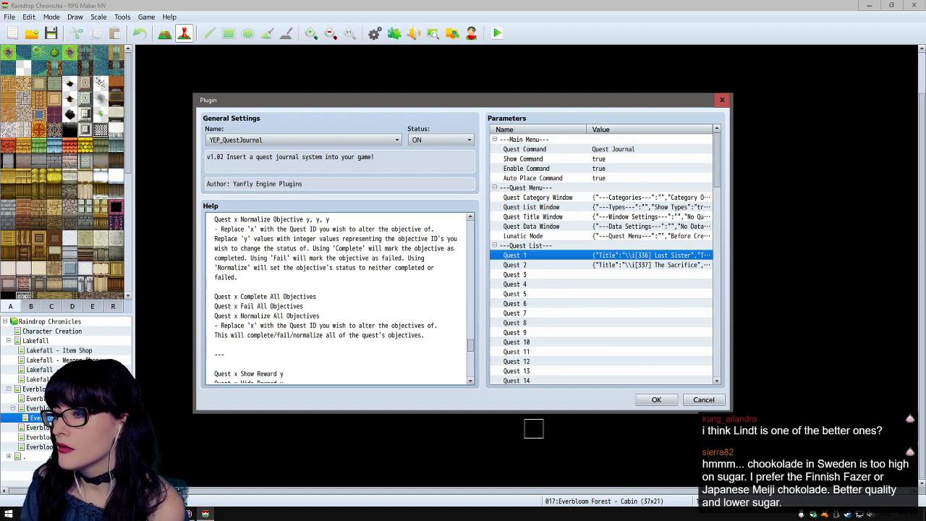
pyautogui.scroll(1, 338, 298)
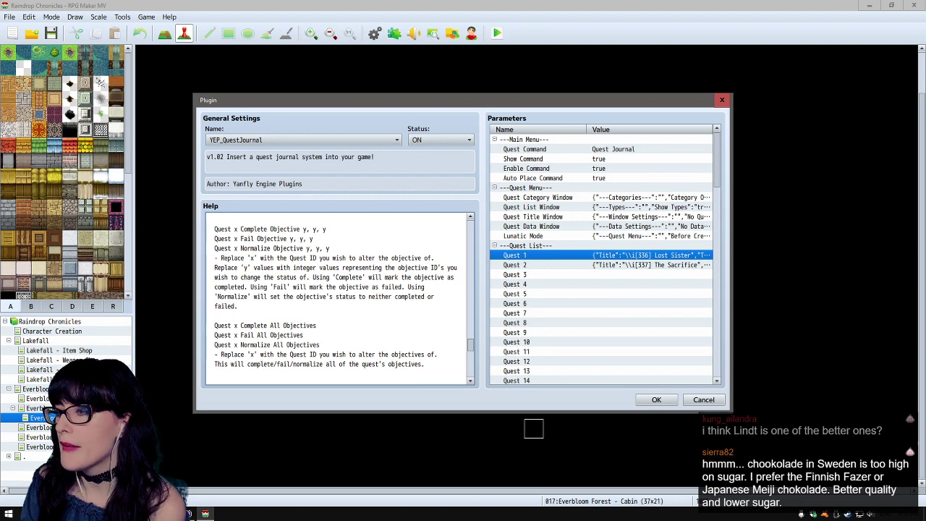
pyautogui.scroll(2, 337, 298)
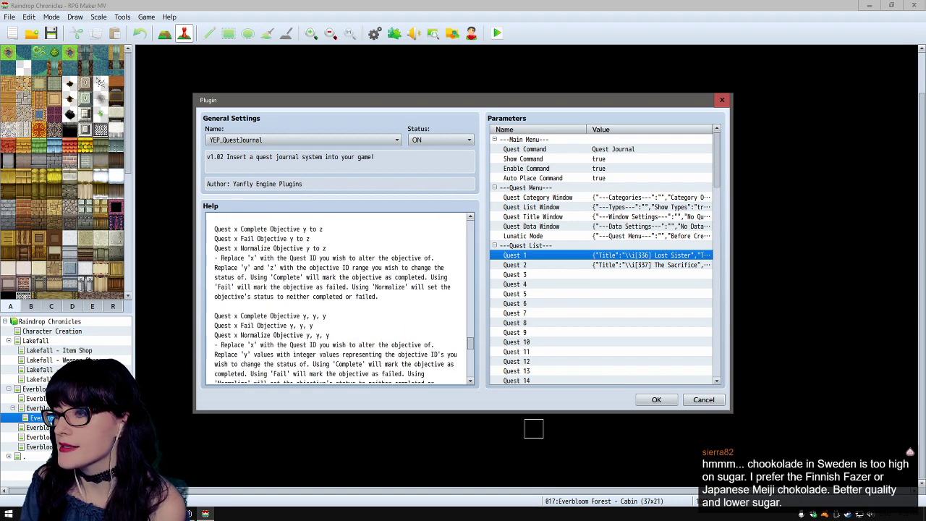
pyautogui.scroll(1, 337, 298)
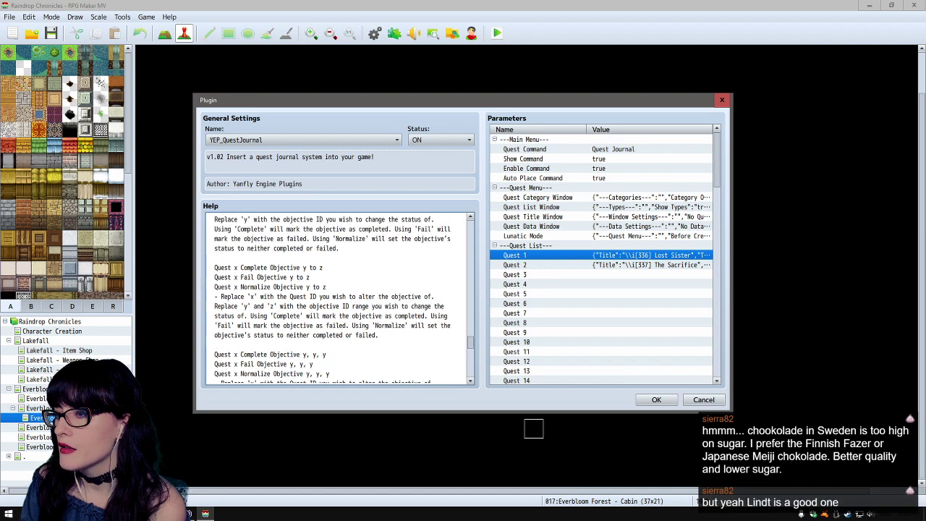
pyautogui.scroll(3, 337, 298)
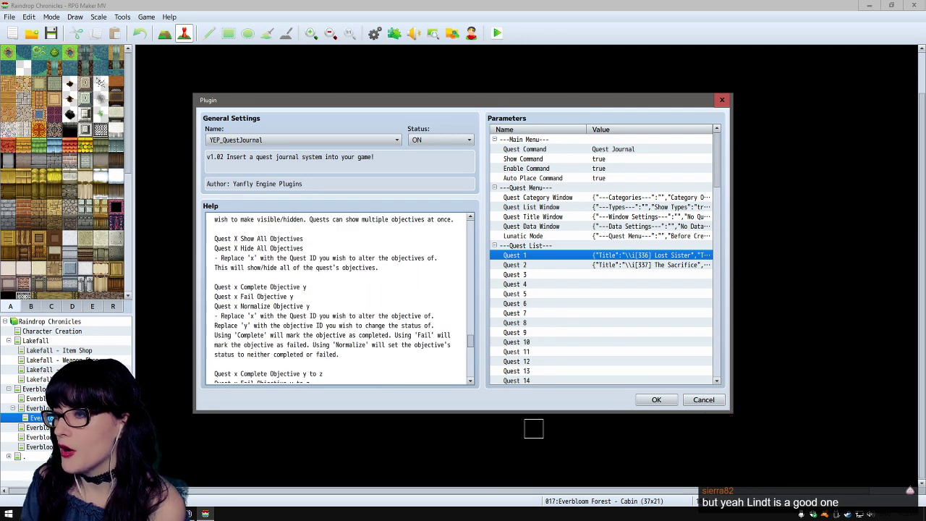
pyautogui.scroll(2, 337, 298)
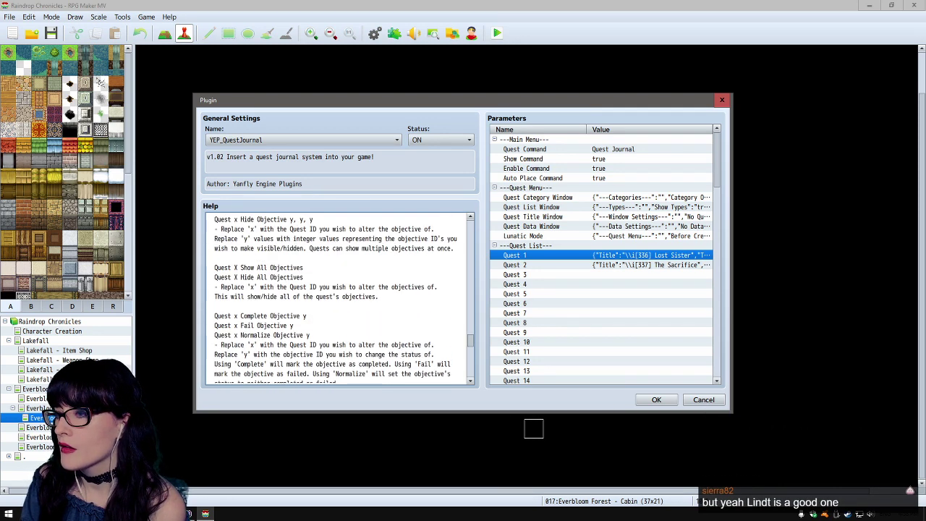
pyautogui.scroll(1, 337, 298)
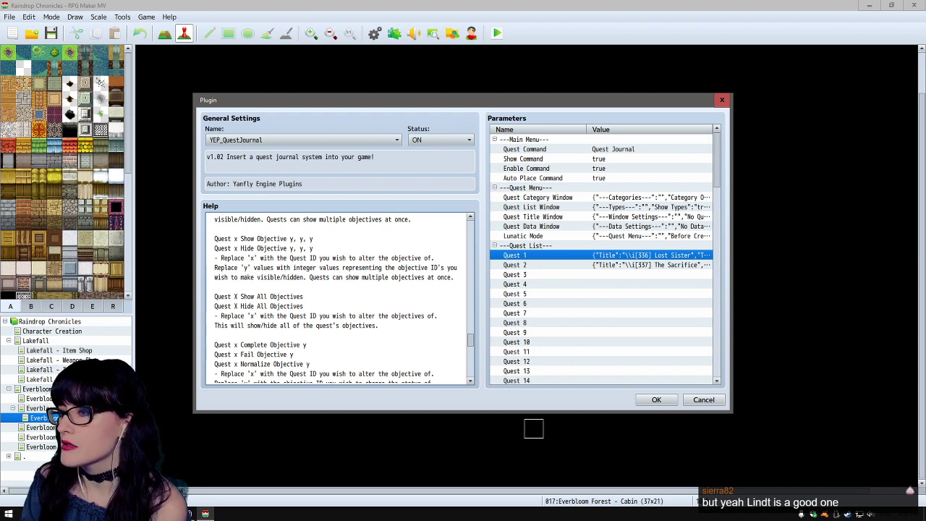
# - Copy the command text "Quest x Show Objective y" from the help, cancel out of the plugin settings and close the Plugin Manager
pyautogui.moveTo(214, 238); pyautogui.dragTo(294, 238)
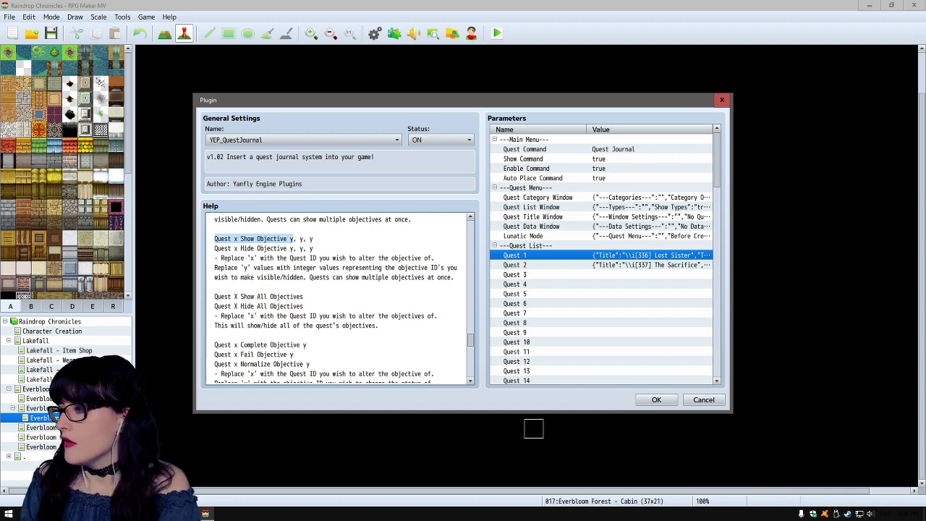
pyautogui.click(704, 399)
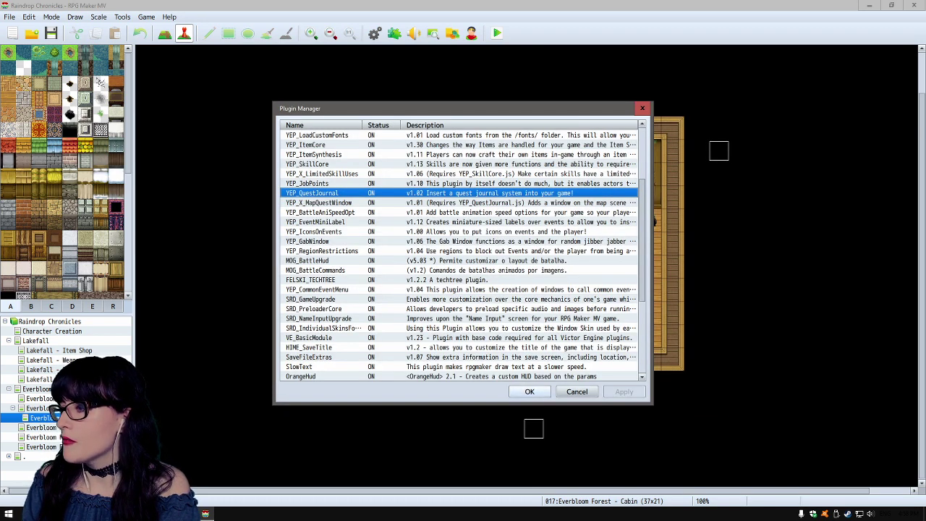
pyautogui.click(530, 391)
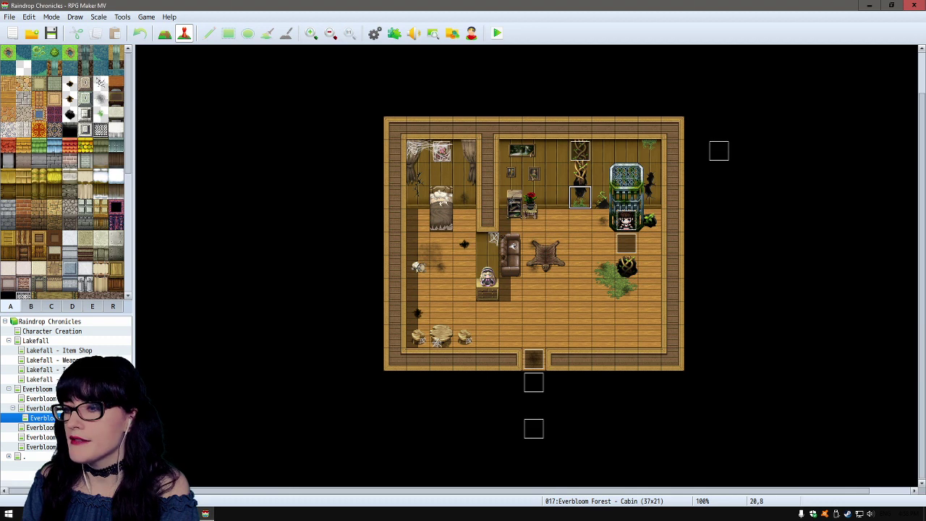
# - Look over the Lakefall Inn, Silent Haven and Cabin maps, and locate the transfer events at Winding Way's southeastern stairs
pyautogui.click(42, 369)
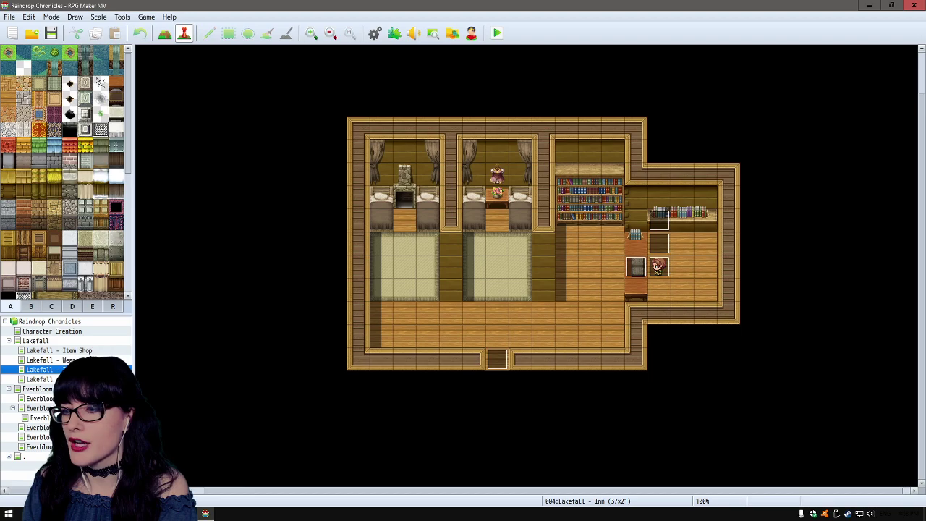
pyautogui.click(39, 408)
pyautogui.scroll(10, 528, 266)
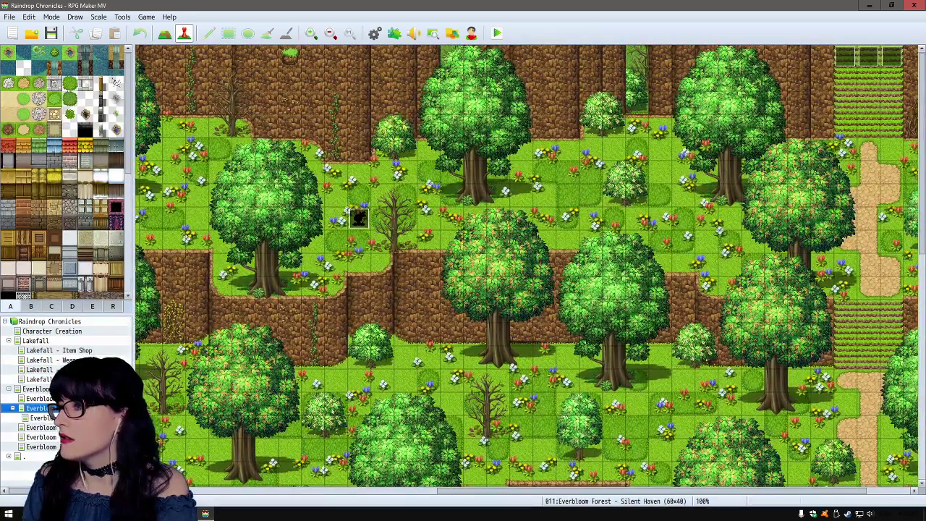
pyautogui.click(40, 417)
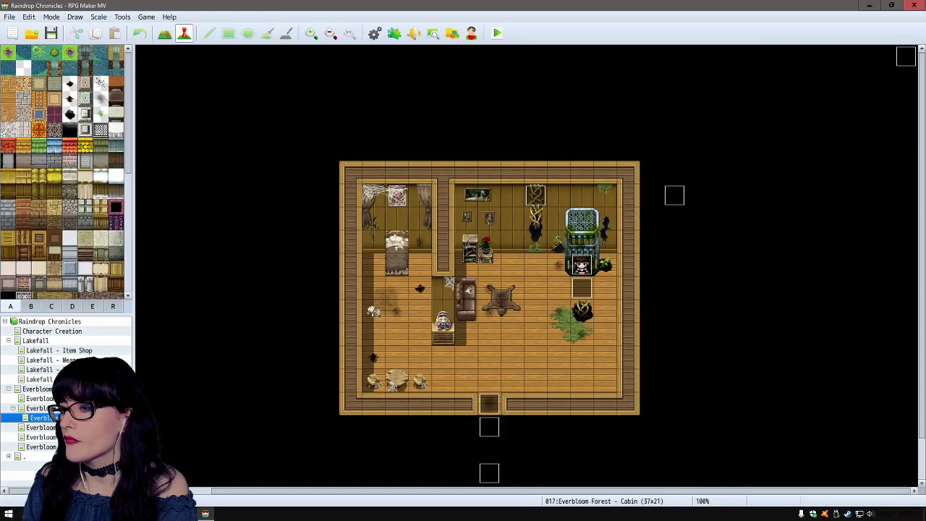
pyautogui.click(40, 398)
pyautogui.scroll(-10, 528, 266)
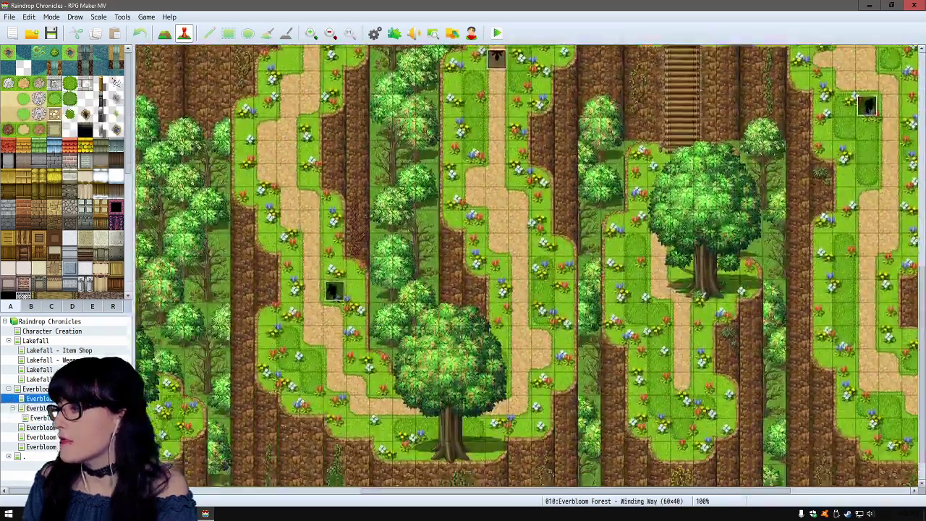
pyautogui.scroll(-1, 528, 267)
pyautogui.hscroll(5, 528, 267)
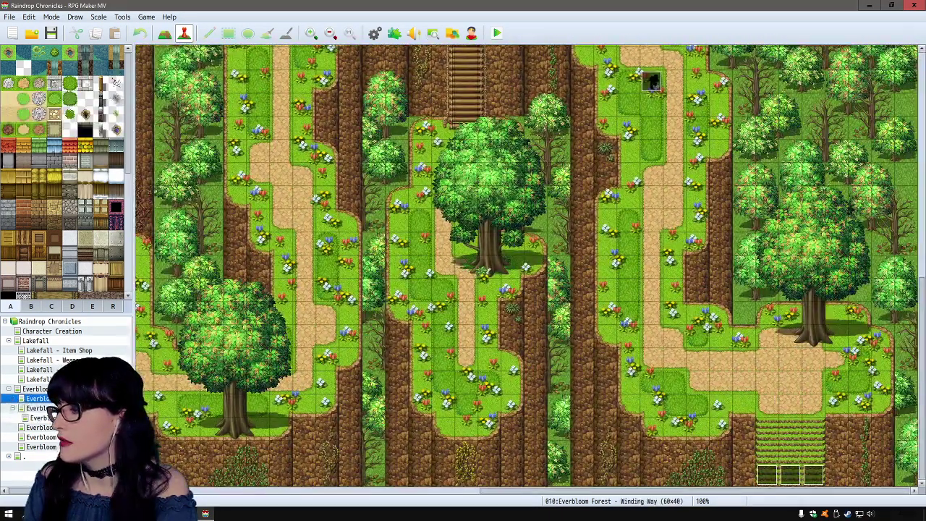
# - Add the plugin command "Quest 1 Show Objective 2" before Fadein Screen in EV001, Winding Way's westernmost southern transfer event, and confirm the event
pyautogui.doubleClick(768, 474)
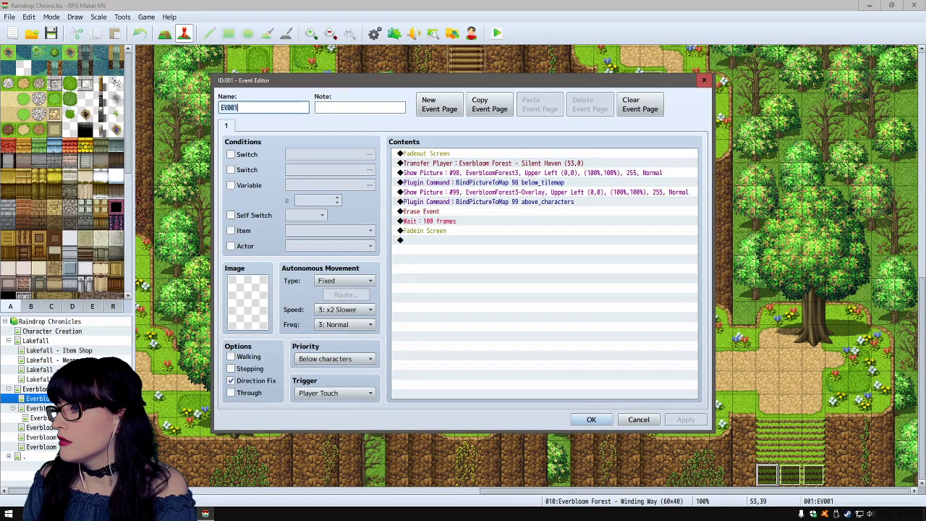
pyautogui.click(424, 230)
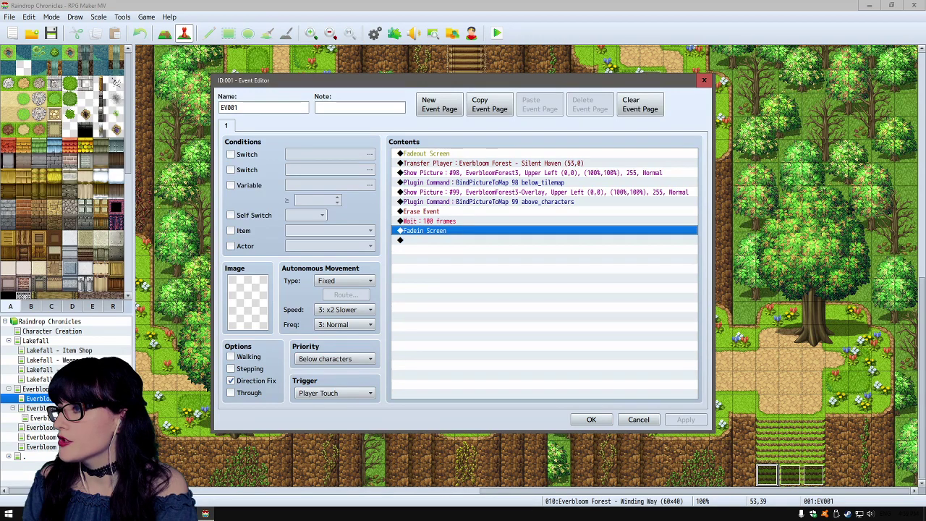
pyautogui.press('Return')
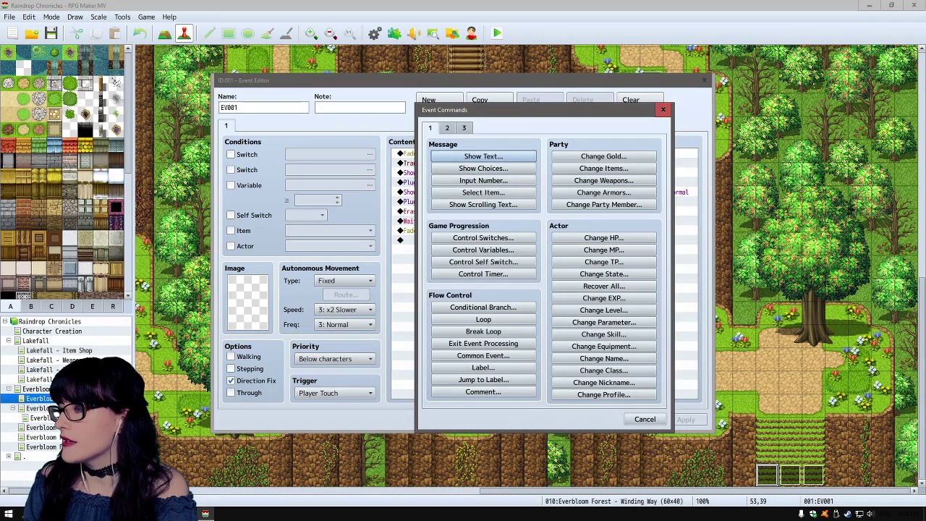
pyautogui.click(603, 379)
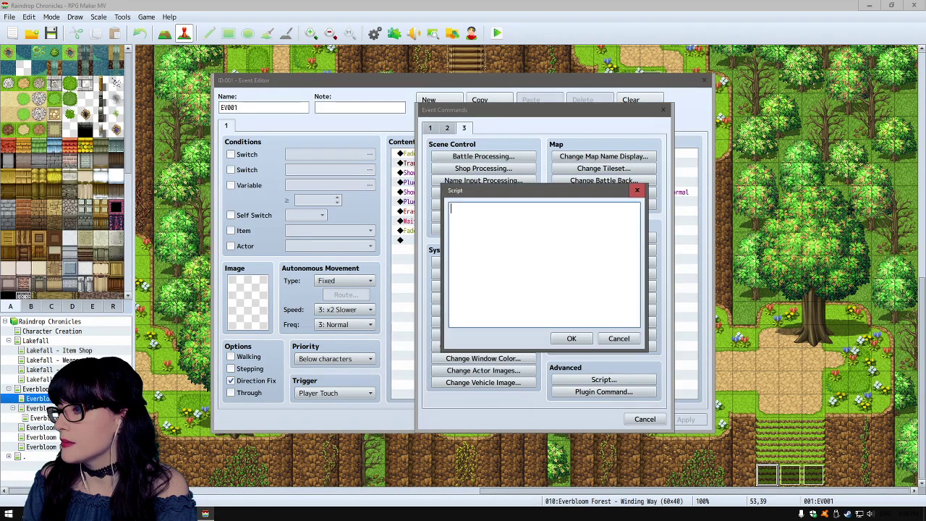
pyautogui.click(618, 338)
pyautogui.click(603, 391)
pyautogui.write('Quest x Show Objective y')
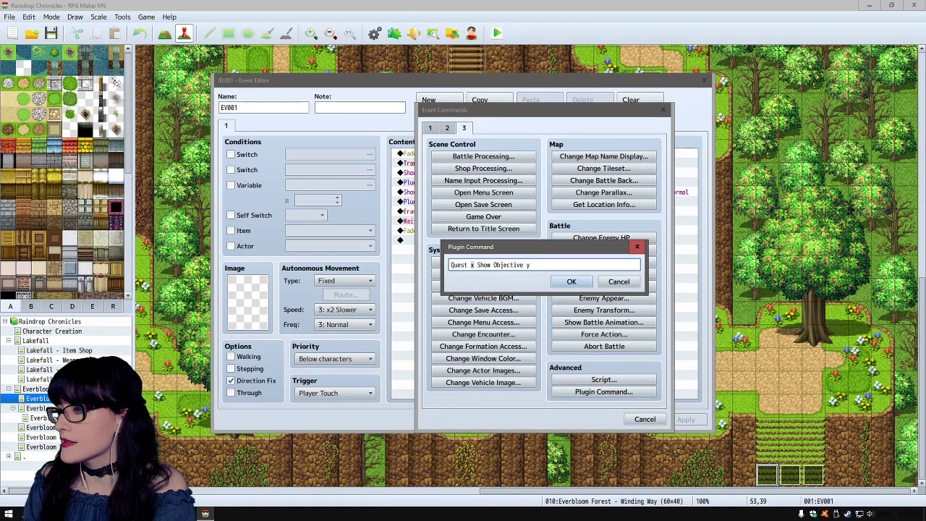
pyautogui.write('2')
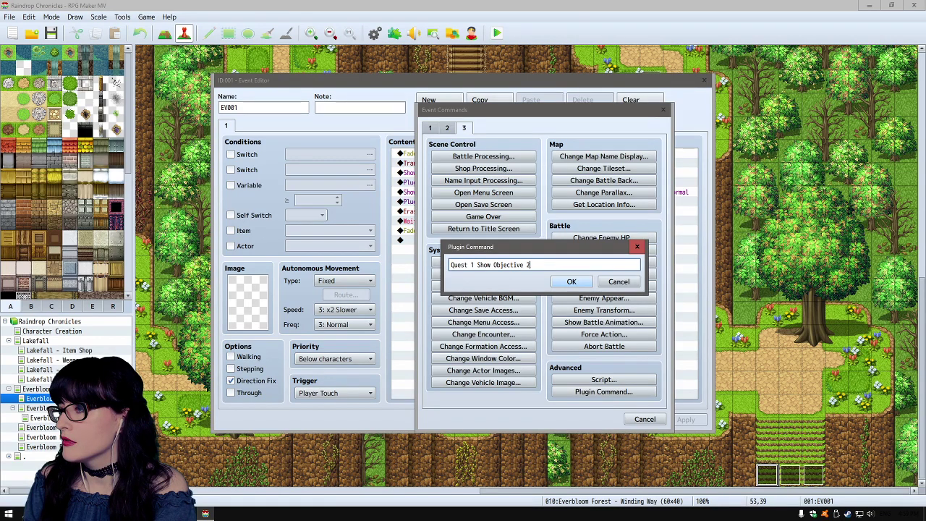
pyautogui.click(572, 281)
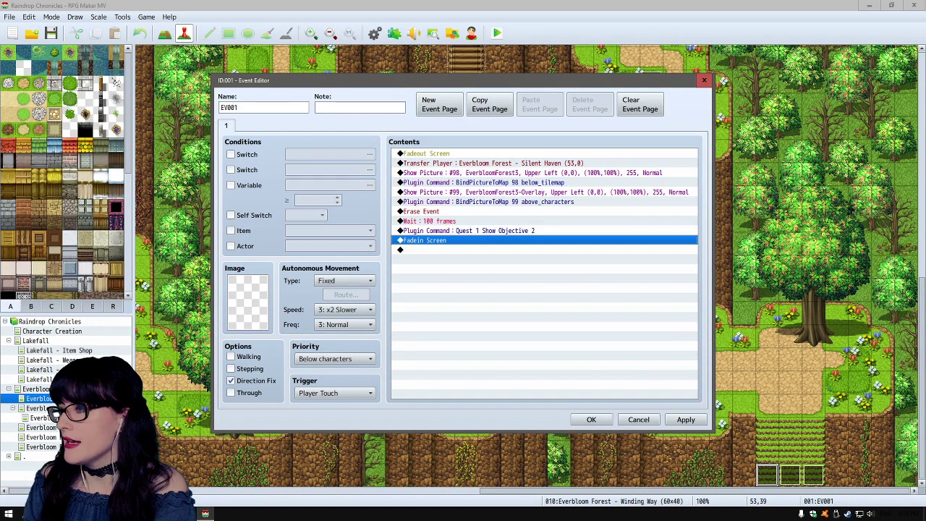
pyautogui.click(471, 230)
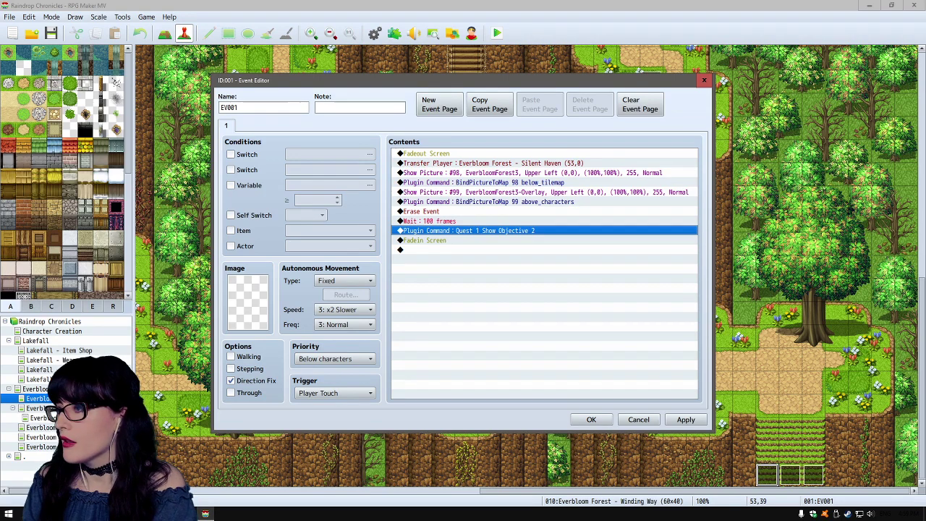
pyautogui.click(591, 419)
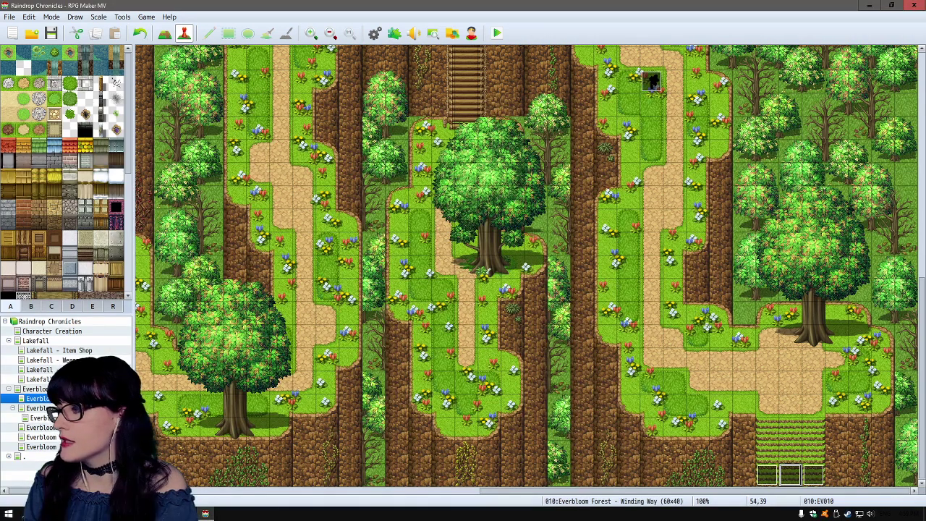
# - Paste the plugin command "Quest 1 Show Objective 2" before Fadein Screen in EV010 and EV011, Winding Way's other two southern transfer events
pyautogui.doubleClick(790, 474)
pyautogui.click(400, 239)
pyautogui.hotkey('ctrl', 'v')
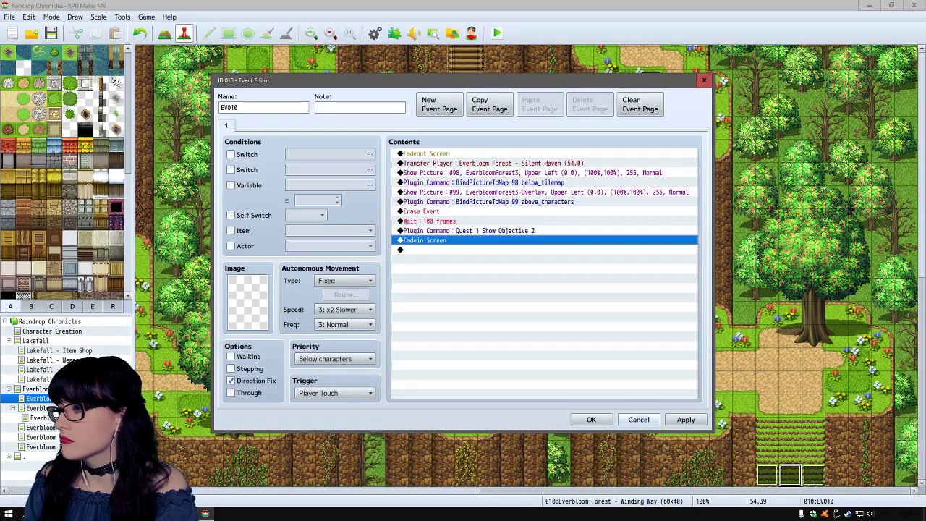
pyautogui.click(591, 419)
pyautogui.click(813, 474)
pyautogui.doubleClick(813, 475)
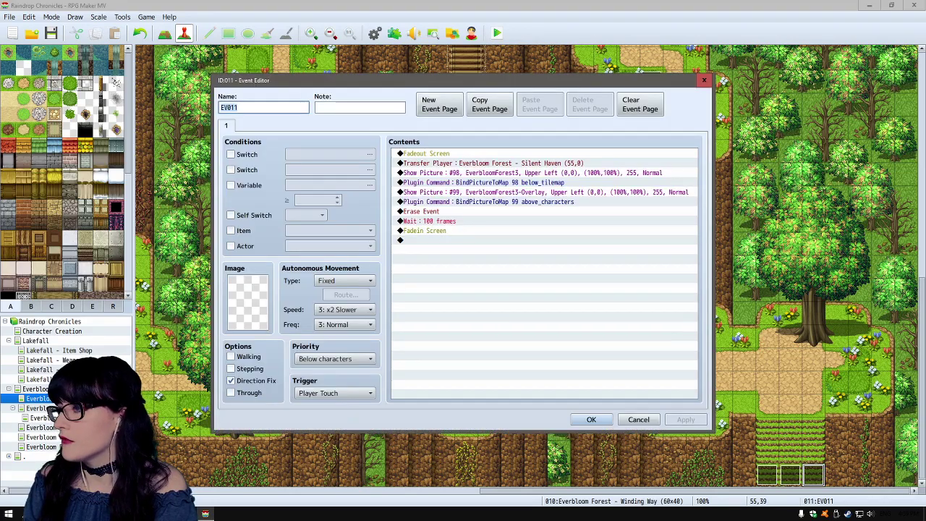
pyautogui.click(425, 230)
pyautogui.hotkey('ctrl', 'v')
pyautogui.click(591, 419)
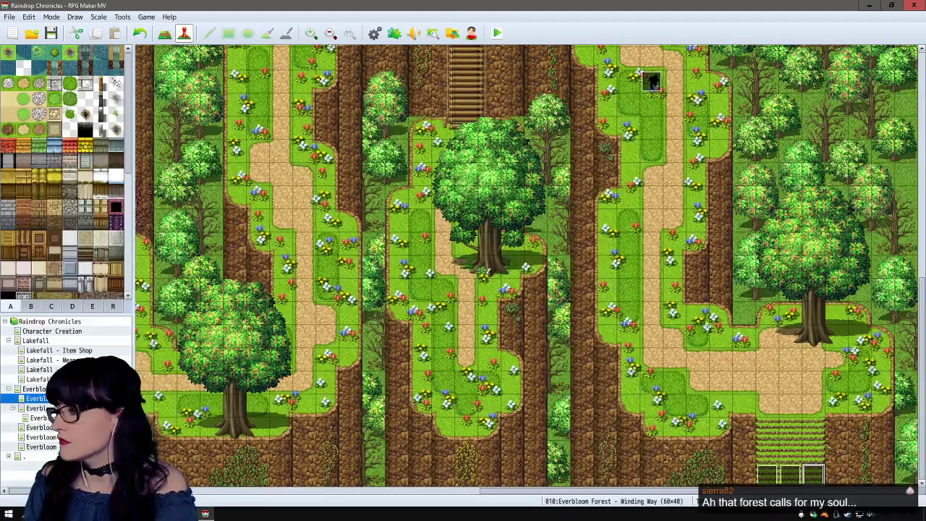
# - Reopen the transfer events EV001, EV010 and EV011 and check that each contains the Show Objective 2 command before Fadein Screen
pyautogui.doubleClick(651, 81)
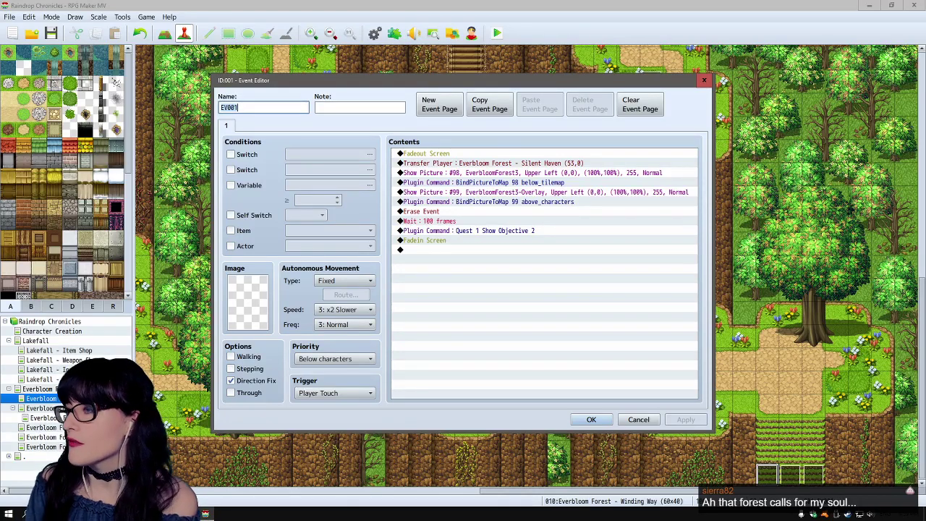
pyautogui.click(434, 250)
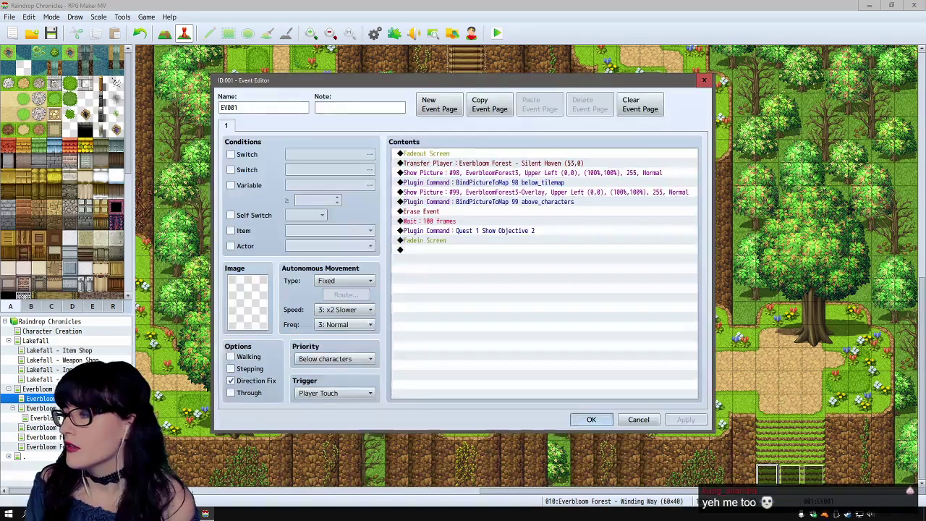
pyautogui.click(591, 419)
pyautogui.doubleClick(790, 474)
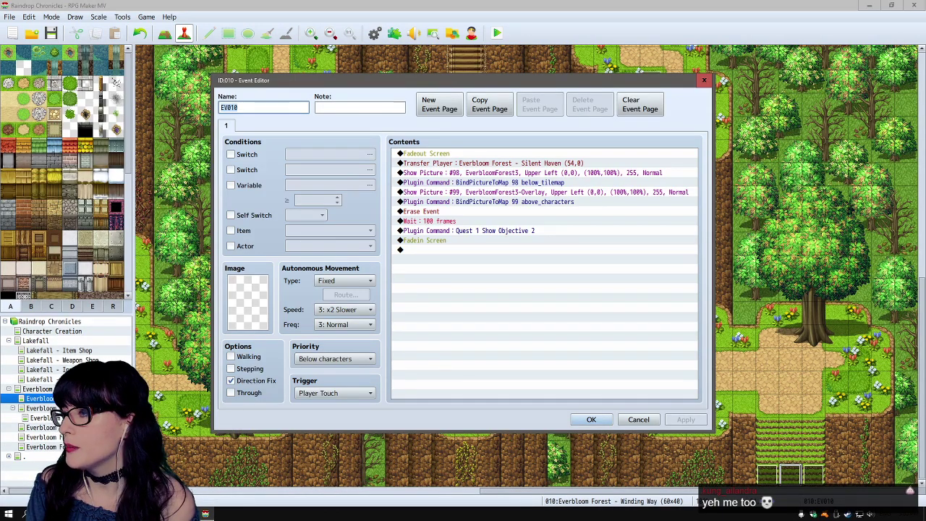
pyautogui.click(469, 230)
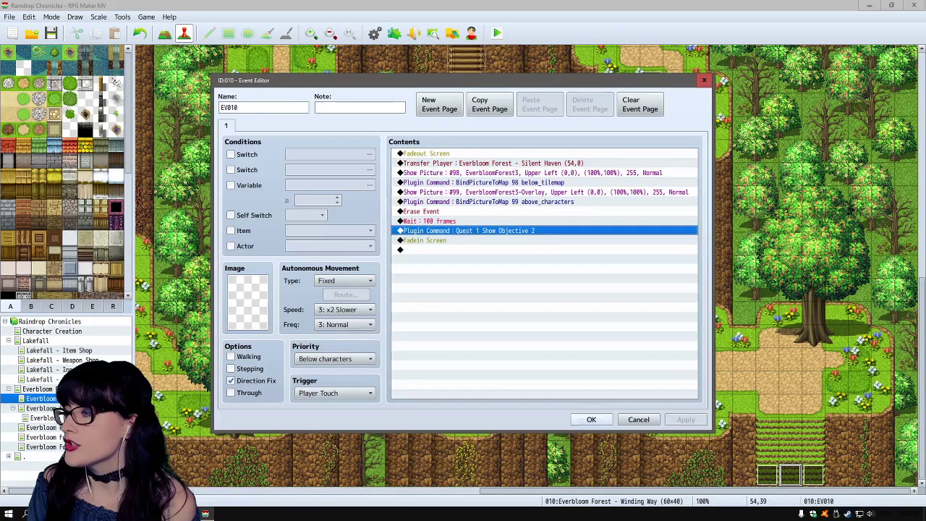
pyautogui.click(591, 420)
pyautogui.doubleClick(813, 474)
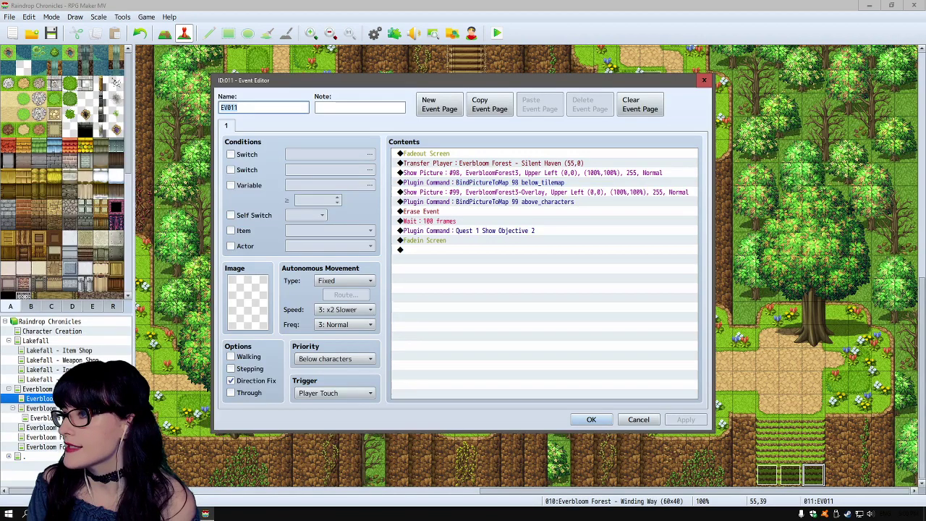
pyautogui.press('Return')
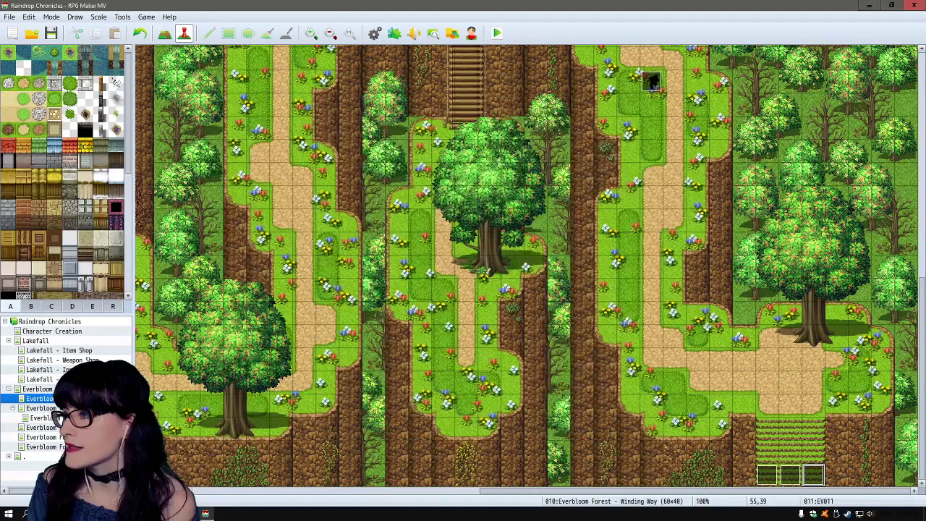
# - Look over the Silent Haven map down to the cabin and lake, and start a playtest with the changes saved
pyautogui.click(41, 408)
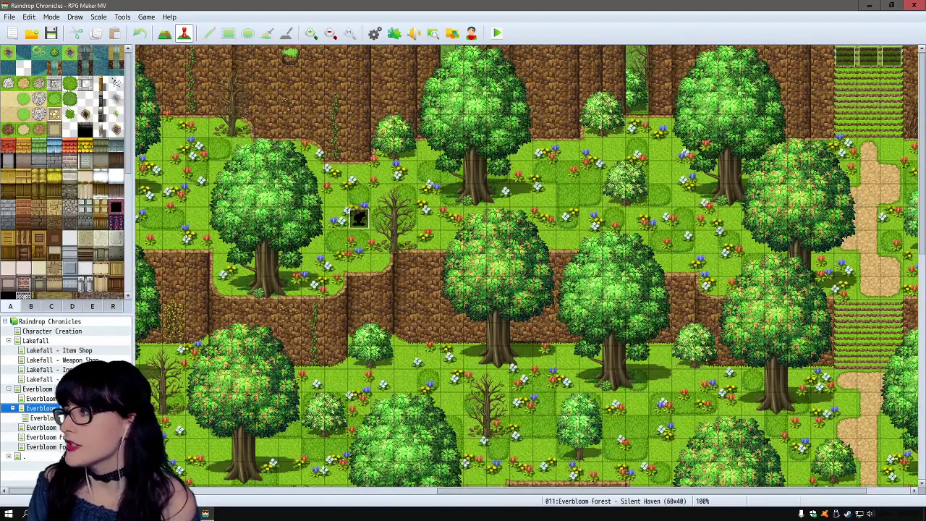
pyautogui.scroll(-5, 868, 403)
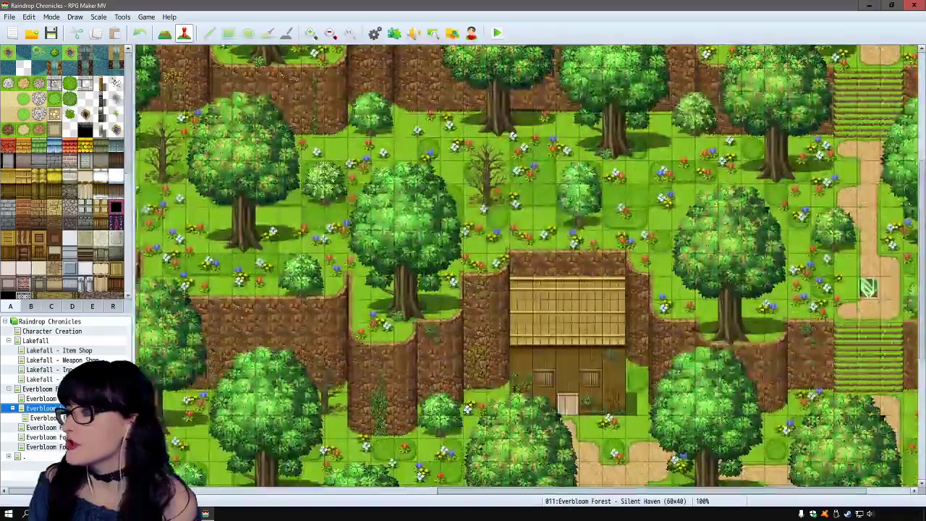
pyautogui.scroll(-1, 868, 403)
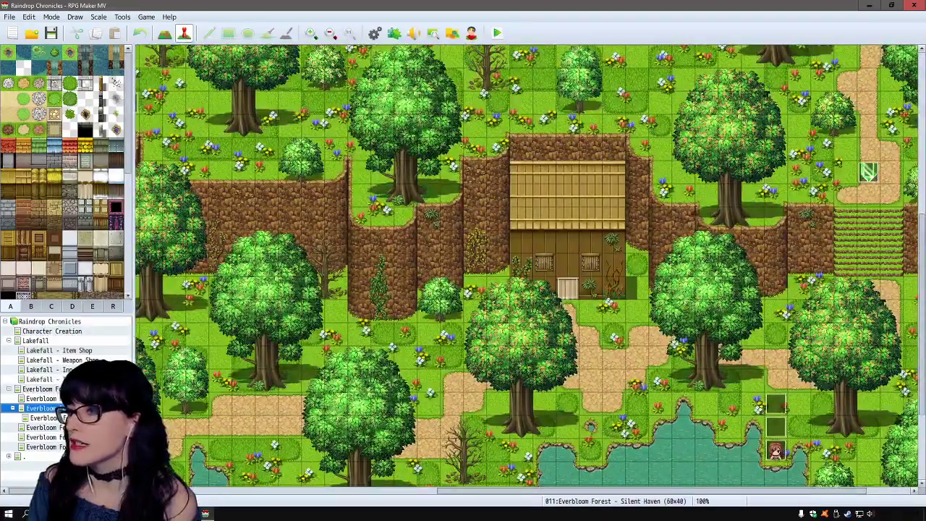
pyautogui.click(497, 32)
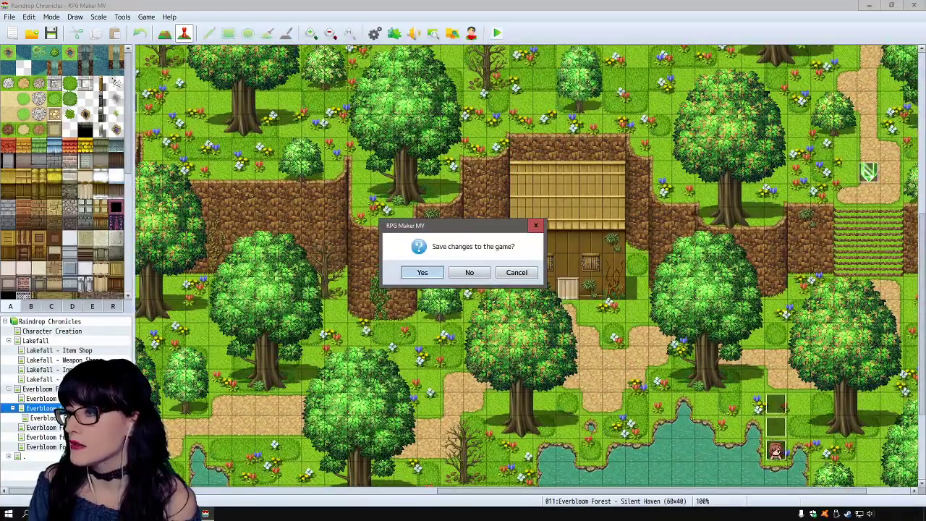
pyautogui.click(422, 272)
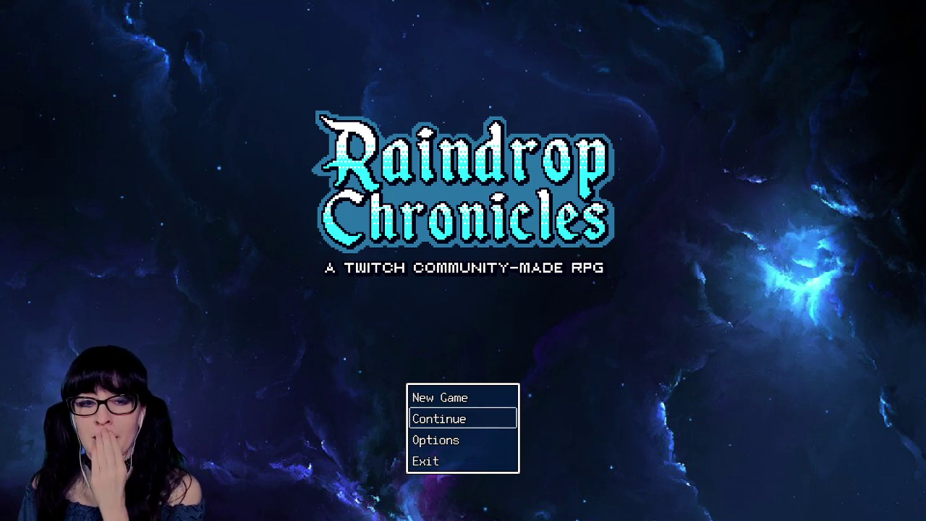
# - Continue the game from the File 1 save in Lakefall
pyautogui.press('Return')
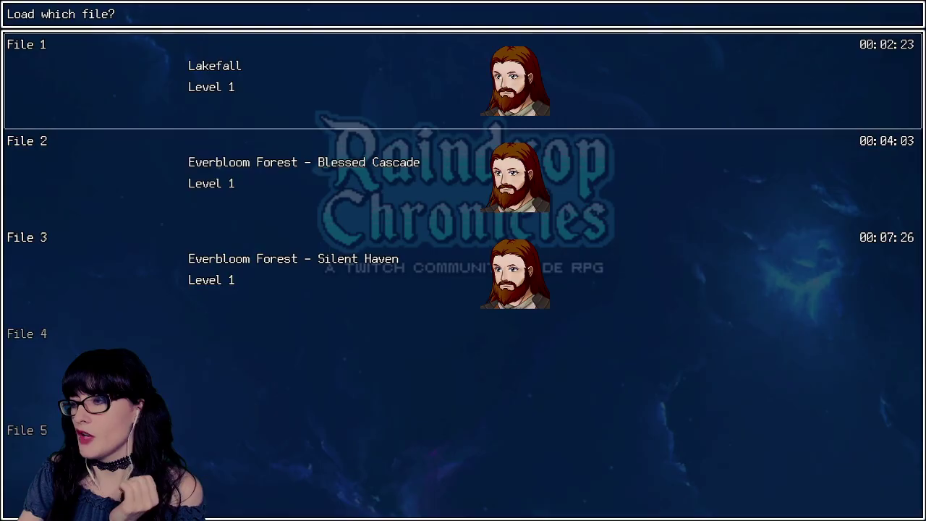
pyautogui.press('Down')
pyautogui.press('Down')
pyautogui.press('Up')
pyautogui.press('Down')
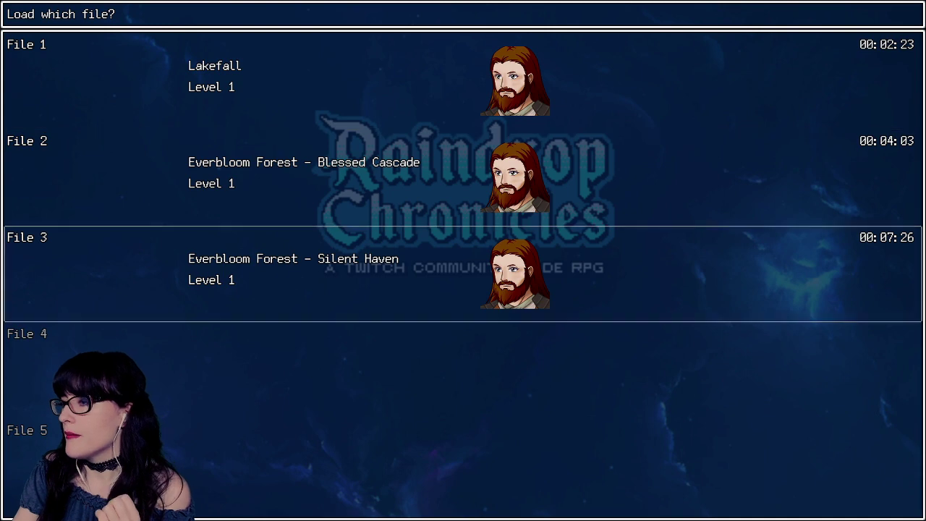
pyautogui.press('Up')
pyautogui.press('Up')
pyautogui.press('Return')
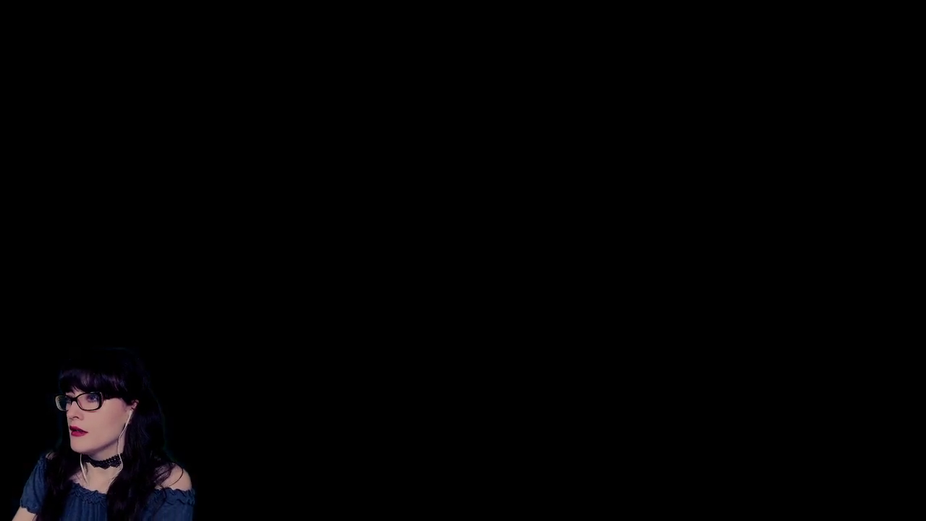
# - Walk the character east around Lakefall's lake and down the path to the inn, and enter it
pyautogui.press('Right')
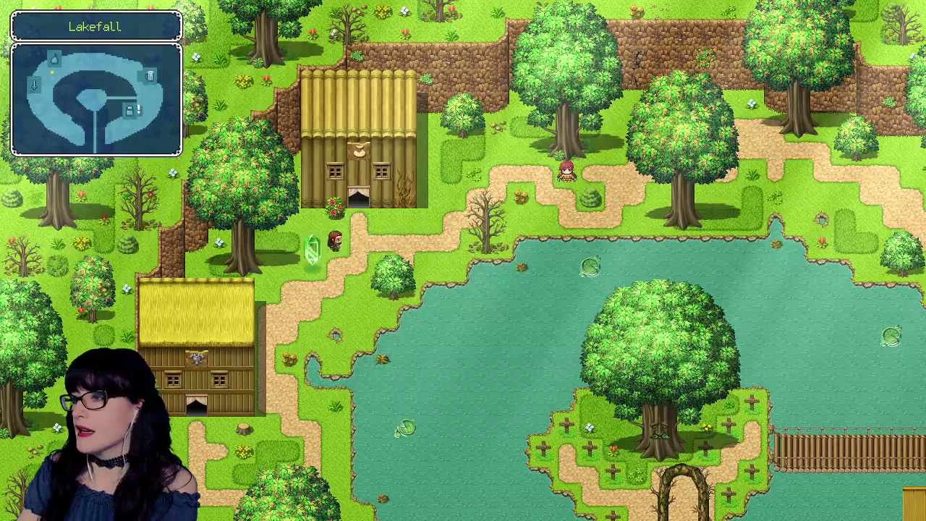
pyautogui.press('Up')
pyautogui.press('Right')
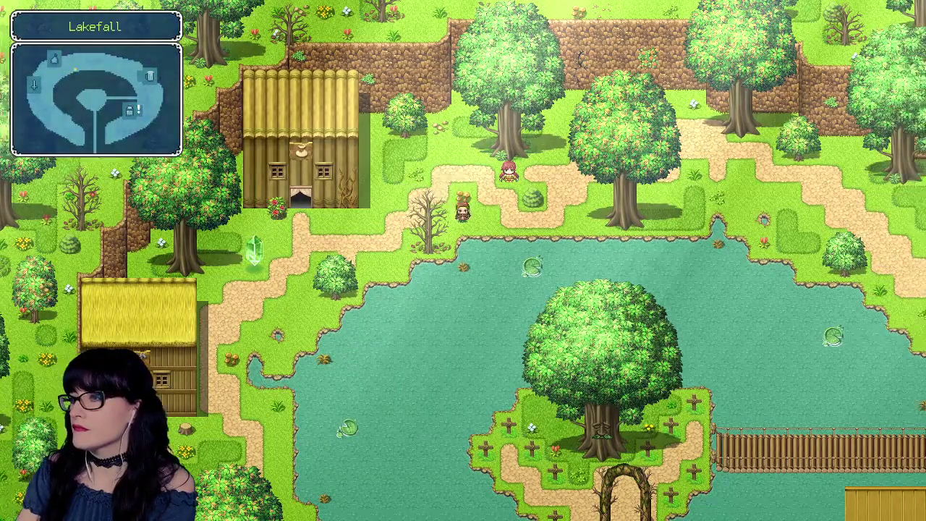
pyautogui.press('Right')
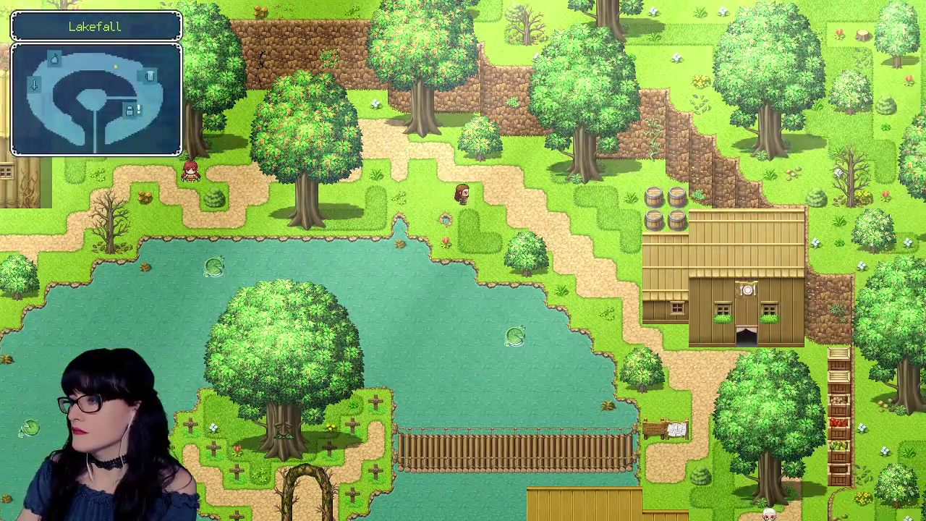
pyautogui.press('Down')
pyautogui.press('Right')
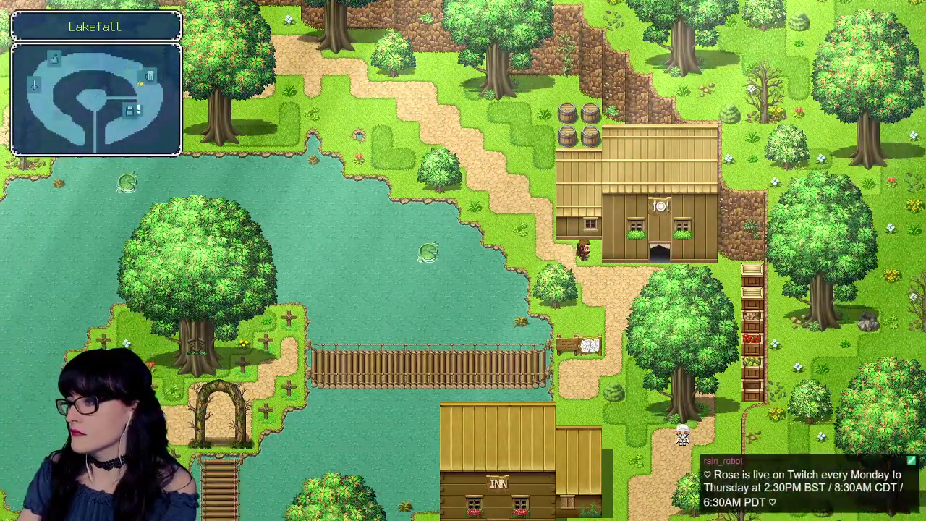
pyautogui.press('Down')
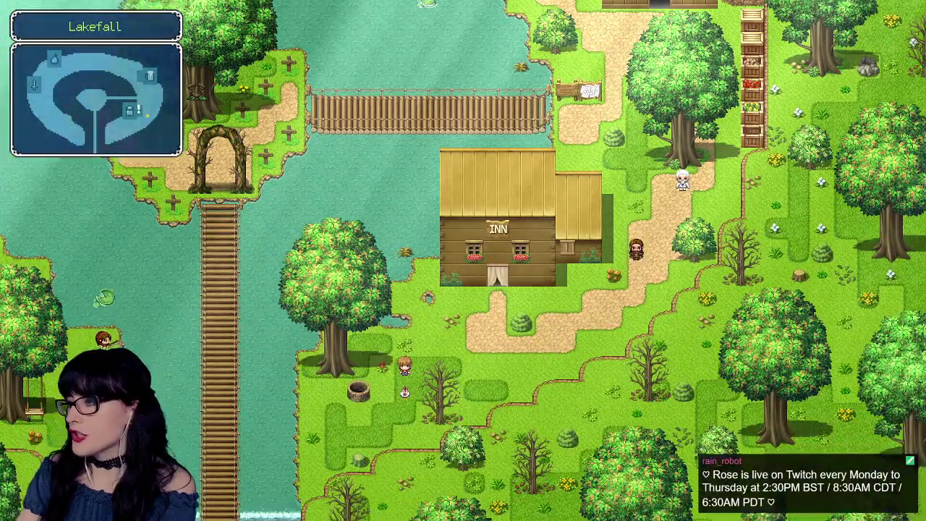
pyautogui.press('Left')
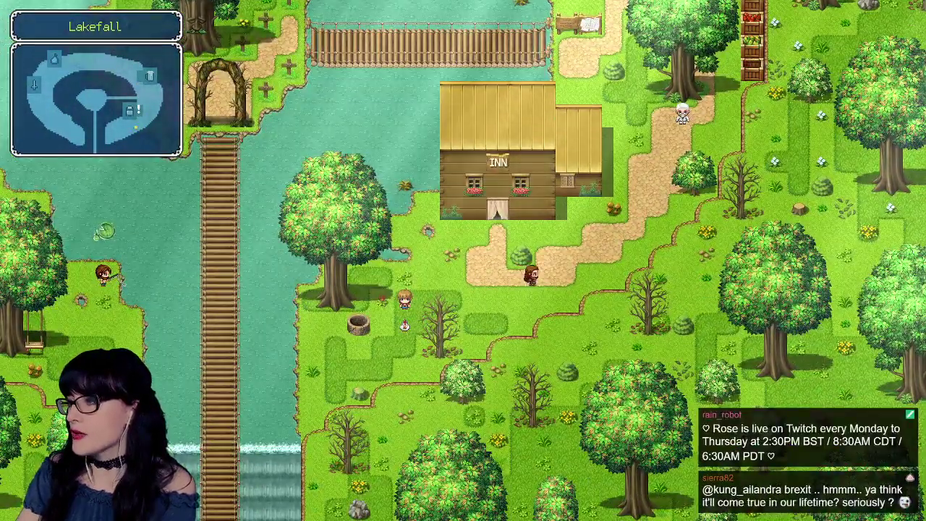
pyautogui.press('Up')
pyautogui.press('Up')
pyautogui.press('Left')
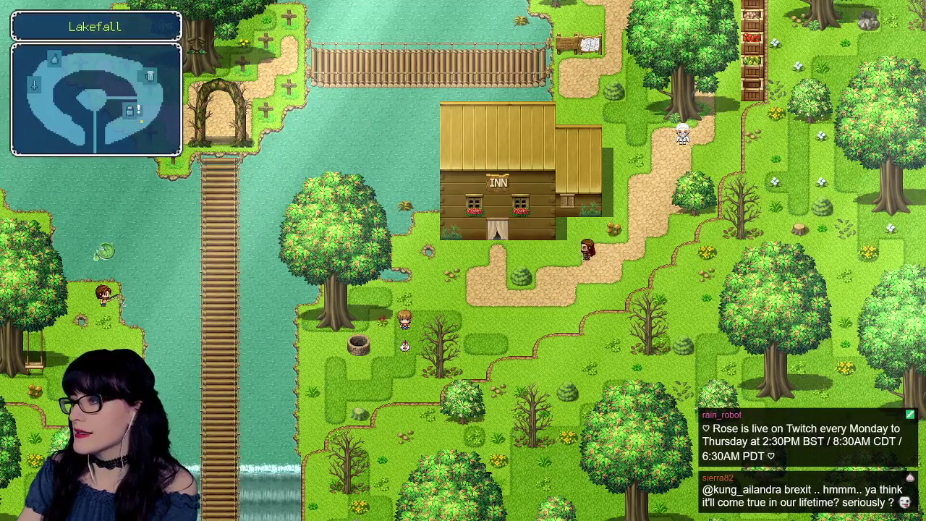
pyautogui.press('Up')
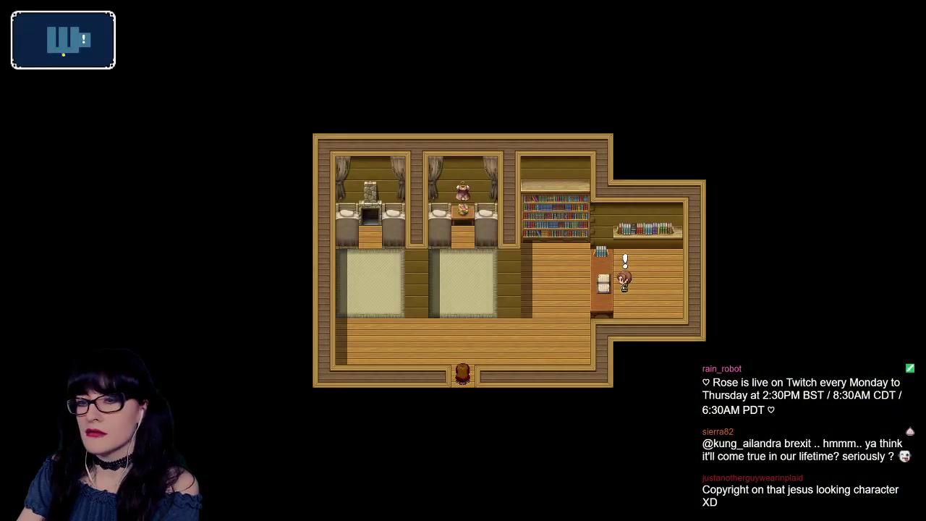
# - Talk to the innkeeper at the counter, choose "That's all." and finish the dialogue to accept the Lost Sister quest
pyautogui.press('Up')
pyautogui.press('Right')
pyautogui.press('Up')
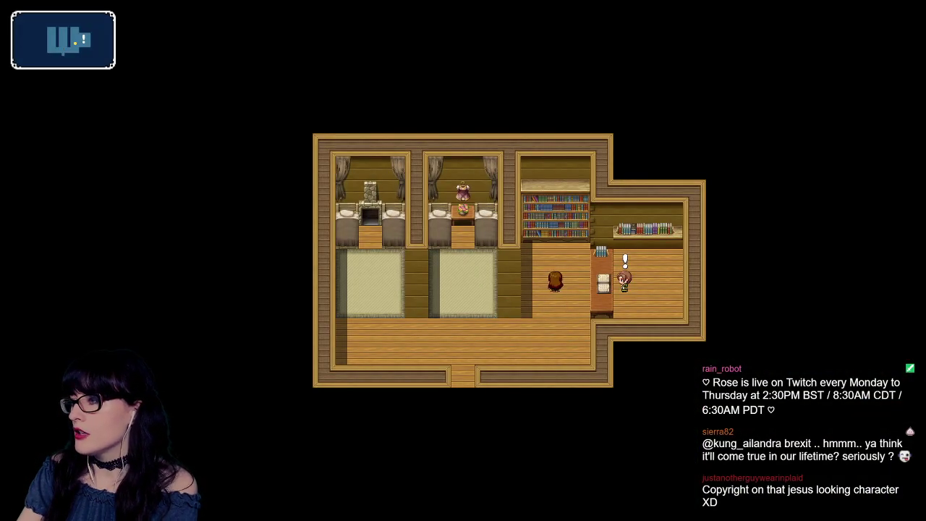
pyautogui.press('Right')
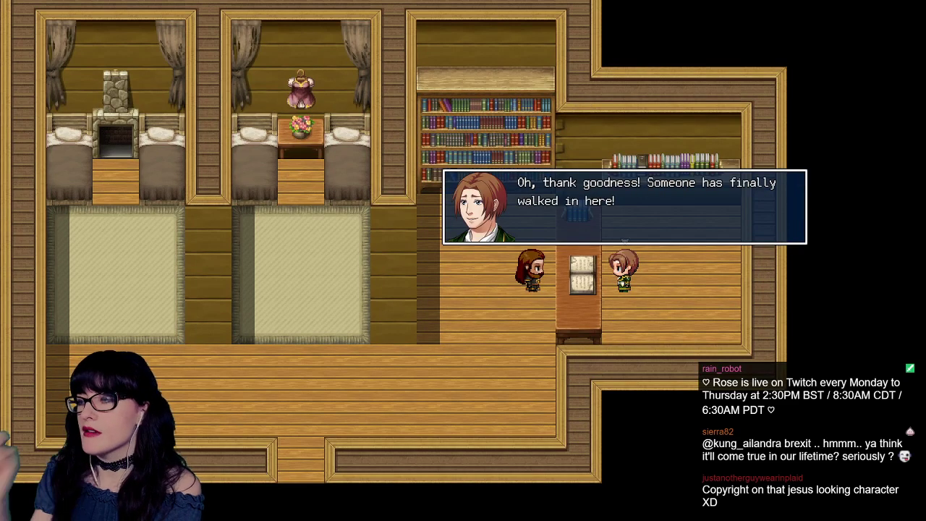
pyautogui.press('Return')
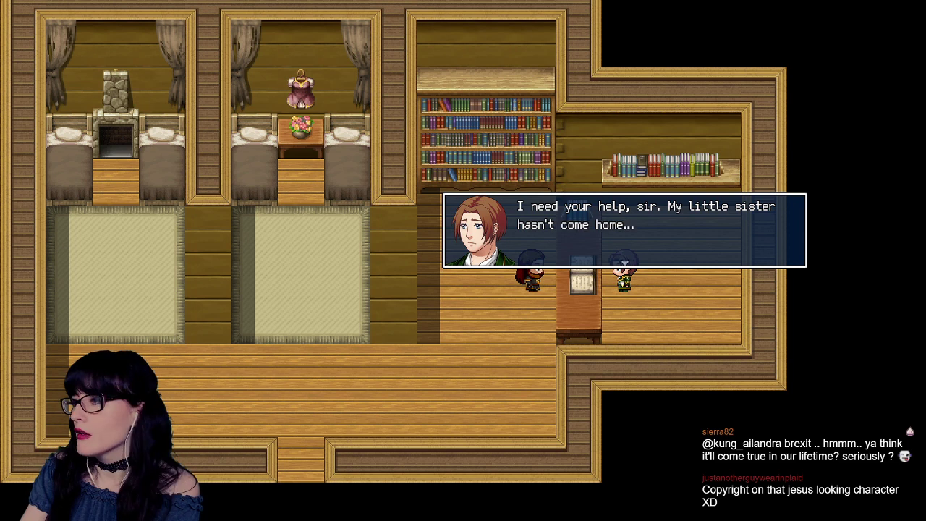
pyautogui.press('Return')
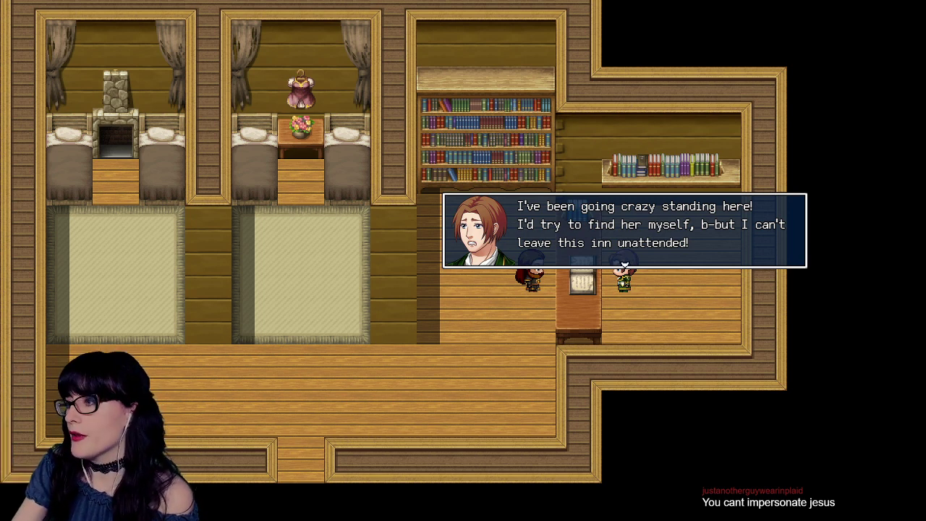
pyautogui.press('Return')
pyautogui.press('Up')
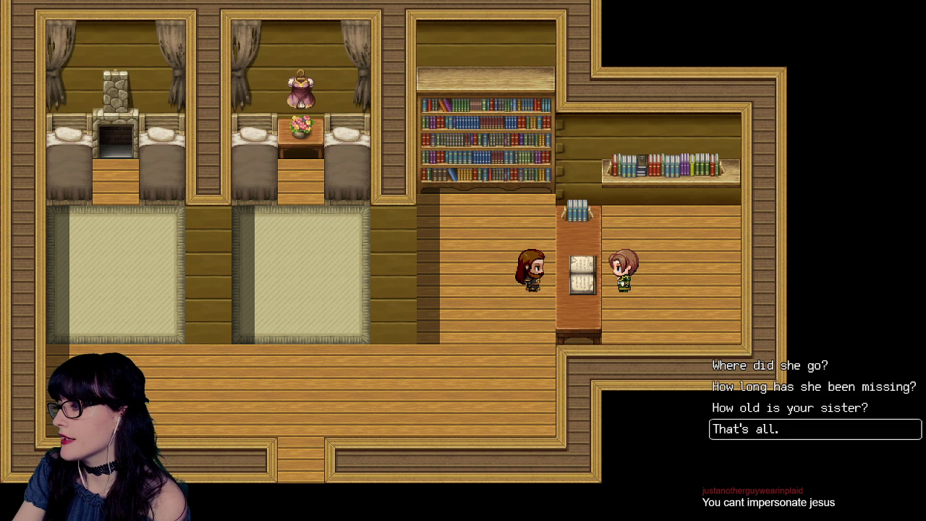
pyautogui.press('Return')
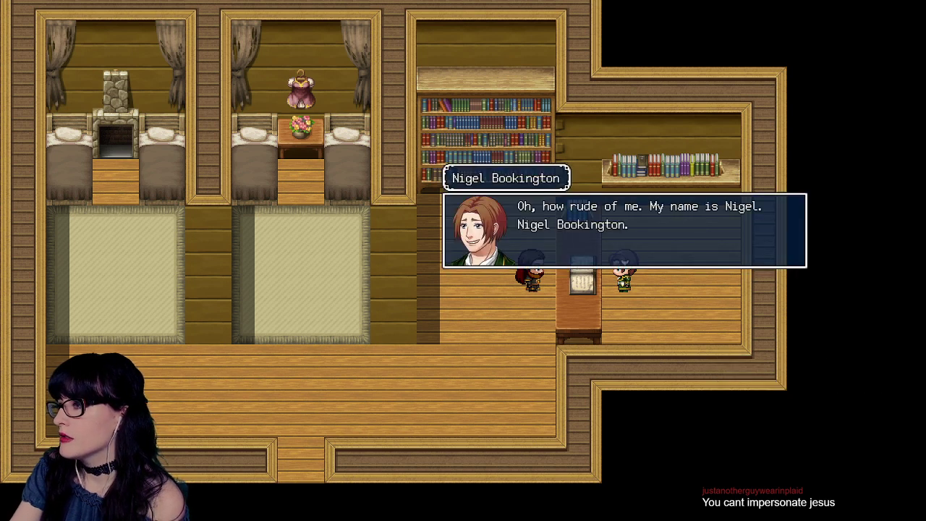
pyautogui.press('Return')
pyautogui.press('Return')
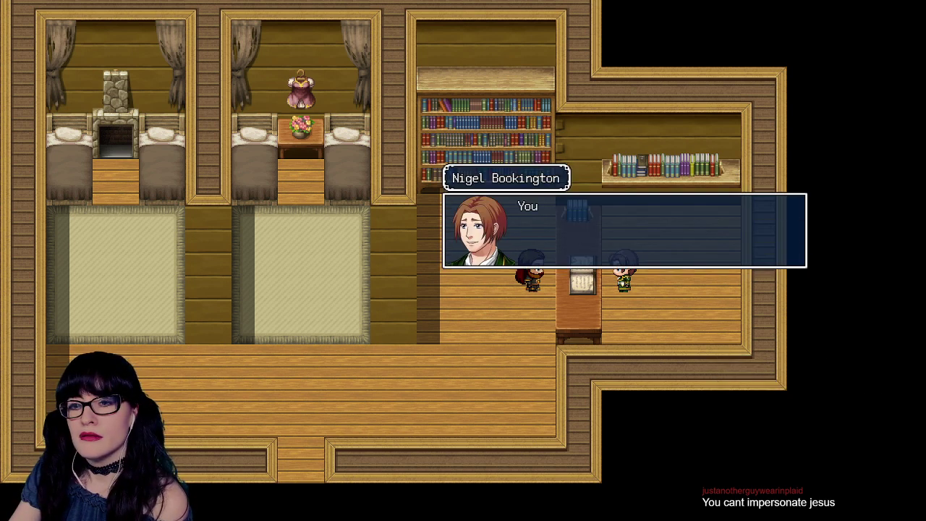
pyautogui.press('Return')
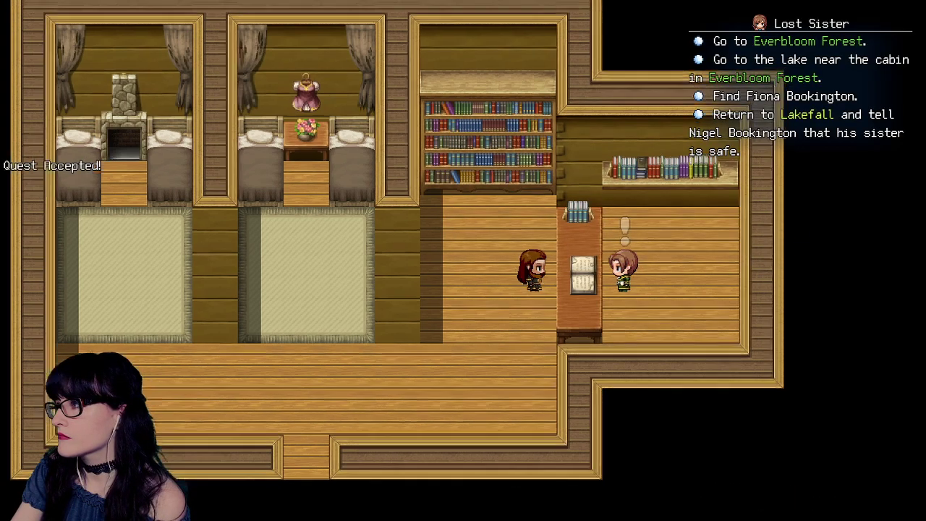
# - Walk the character back to the doorway and leave the inn
pyautogui.press('Down')
pyautogui.press('Left')
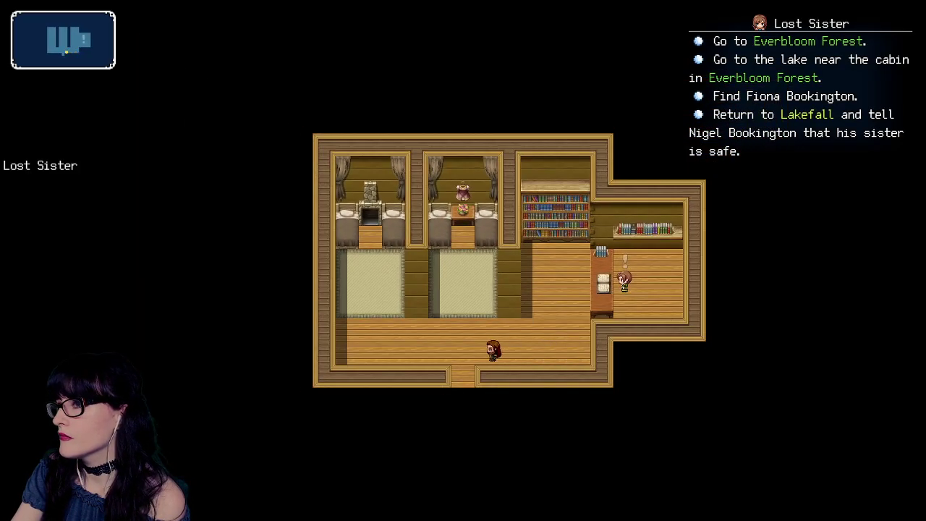
pyautogui.press('Left')
pyautogui.press('Down')
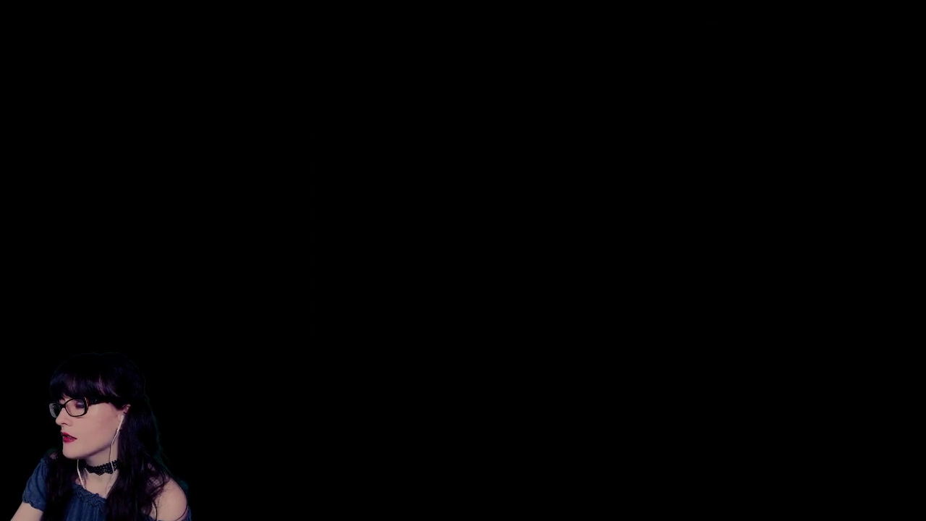
# - Walk the character along the path east of the inn up to the food crates beside the restaurant
pyautogui.press('Down')
pyautogui.press('Right')
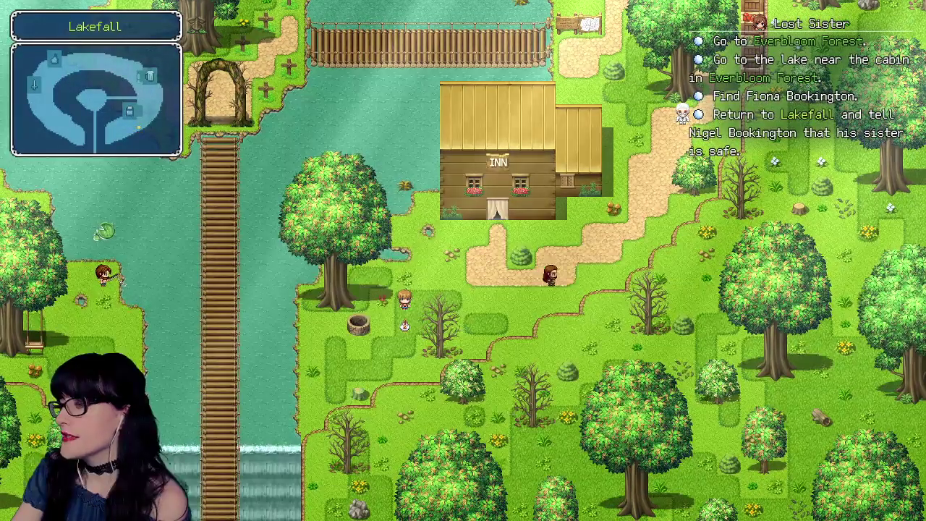
pyautogui.press('Up')
pyautogui.press('Right')
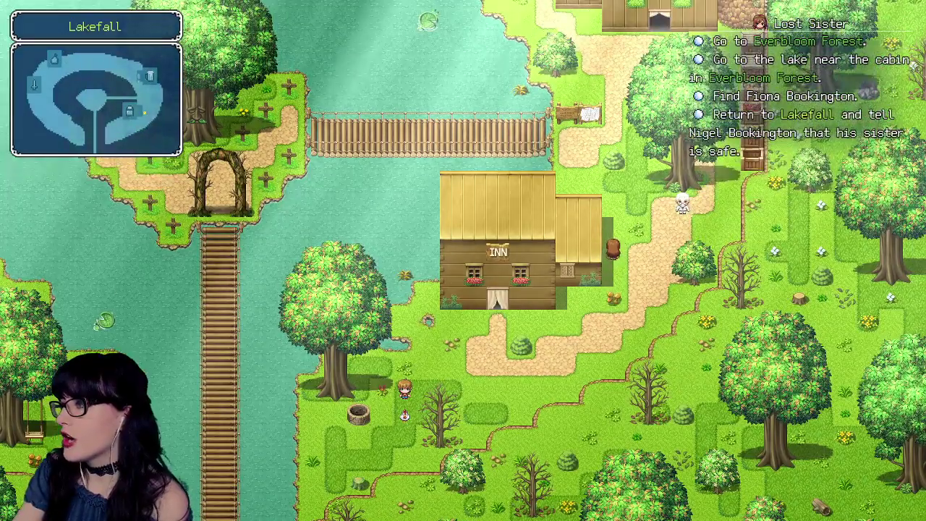
pyautogui.press('Up')
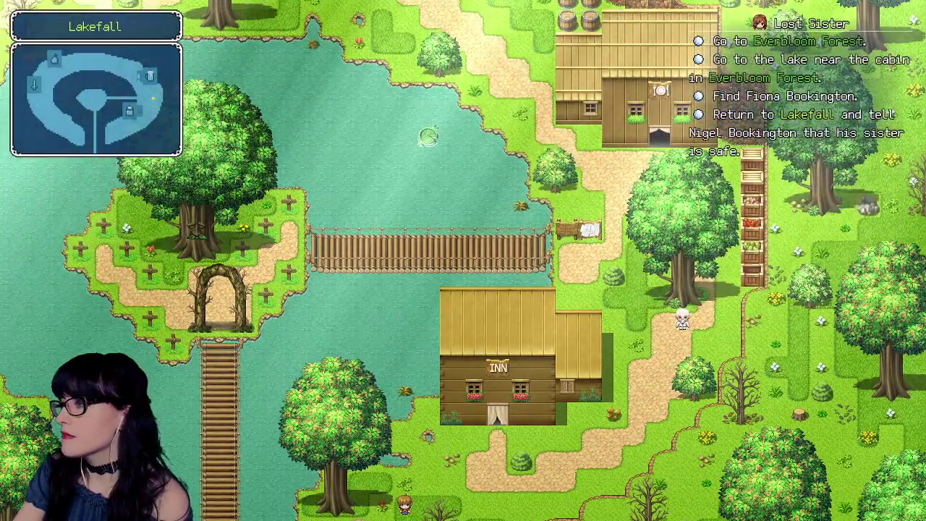
pyautogui.press('Up')
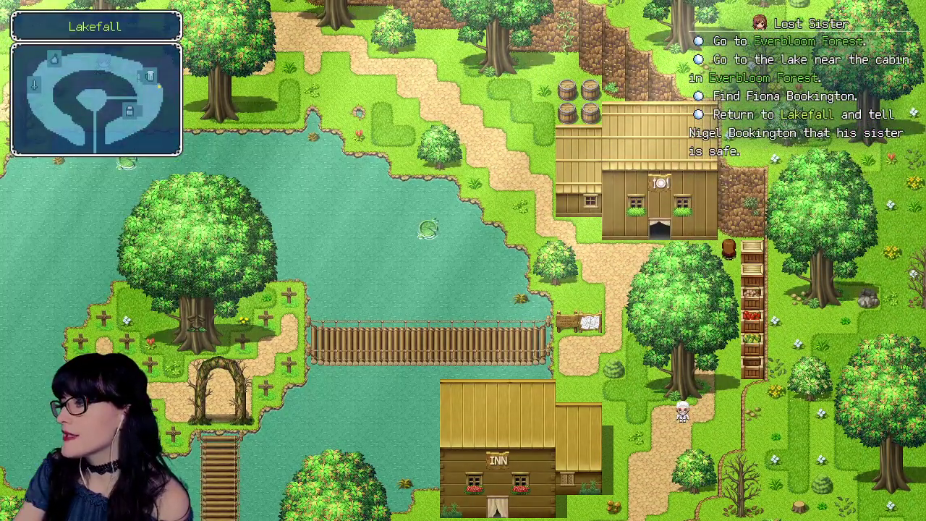
# - Walk the character back down from the crates and west across the bridge to the arch on the lake island
pyautogui.press('Down')
pyautogui.press('Down')
pyautogui.press('Left')
pyautogui.press('Down')
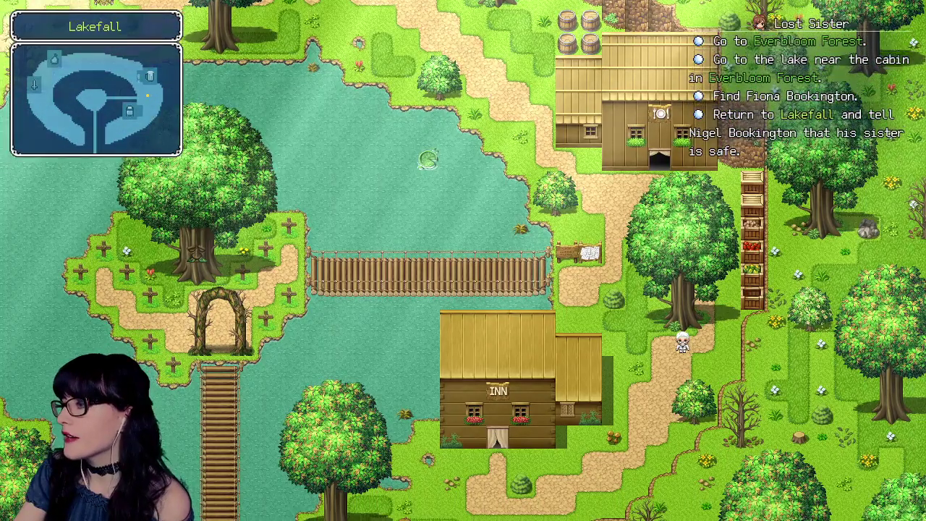
pyautogui.press('Down')
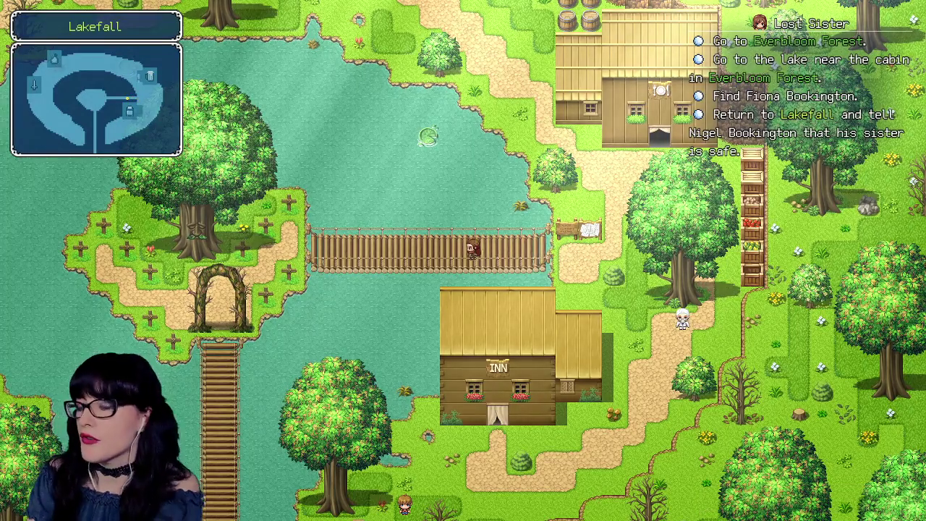
pyautogui.press('Left')
pyautogui.press('Down')
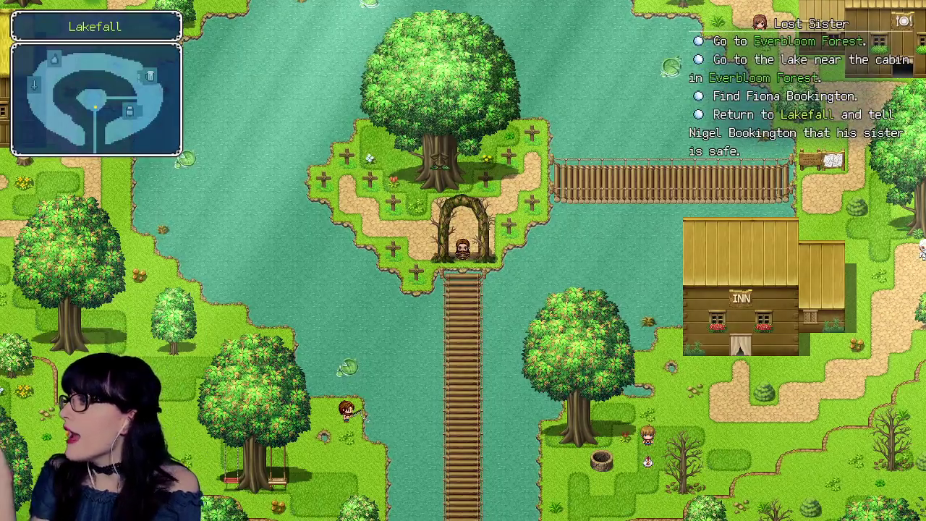
# - Walk the character back across the east bridge, around the inn, inside and up to the innkeeper's counter
pyautogui.press('Up')
pyautogui.press('Right')
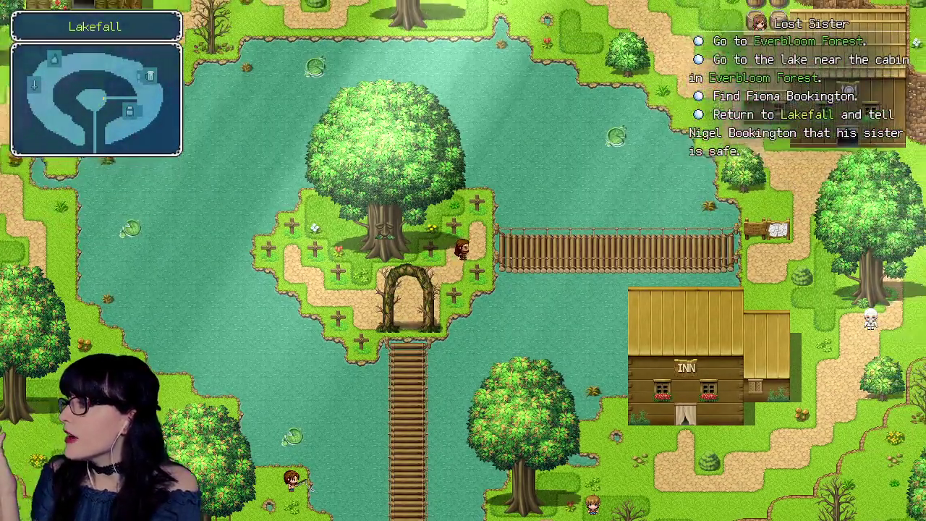
pyautogui.press('Right')
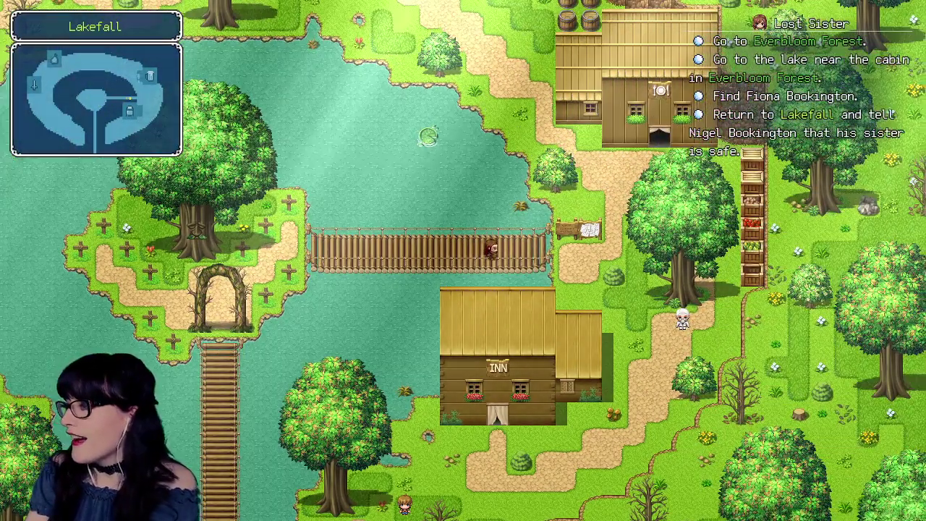
pyautogui.press('Right')
pyautogui.press('Down')
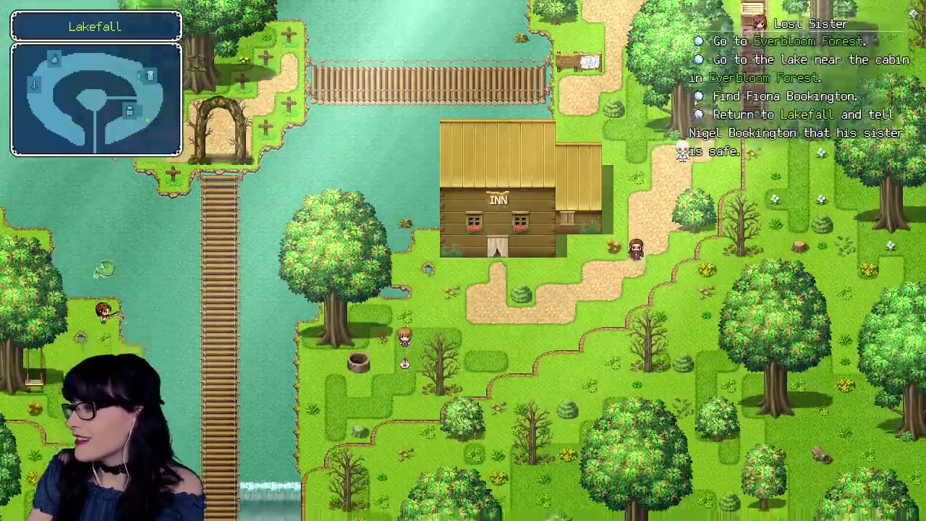
pyautogui.press('Left')
pyautogui.press('Up')
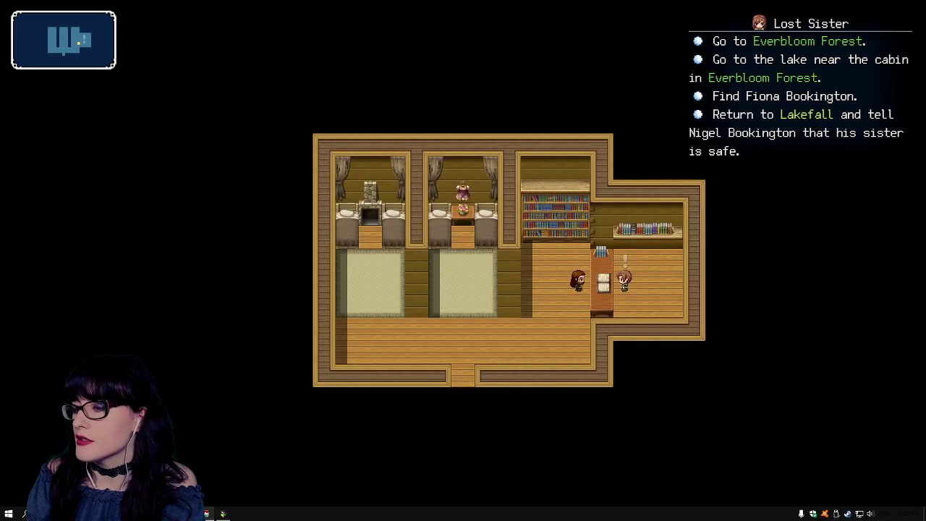
# - Switch to RPG Maker MV, select YEP_QuestJournal in the Plugin Manager and accept the dialog
pyautogui.click(217, 481)
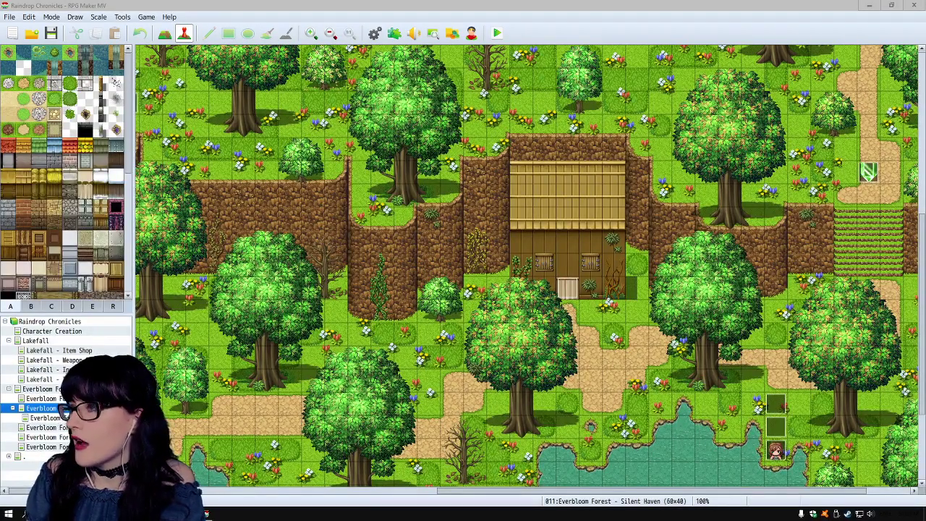
pyautogui.click(394, 33)
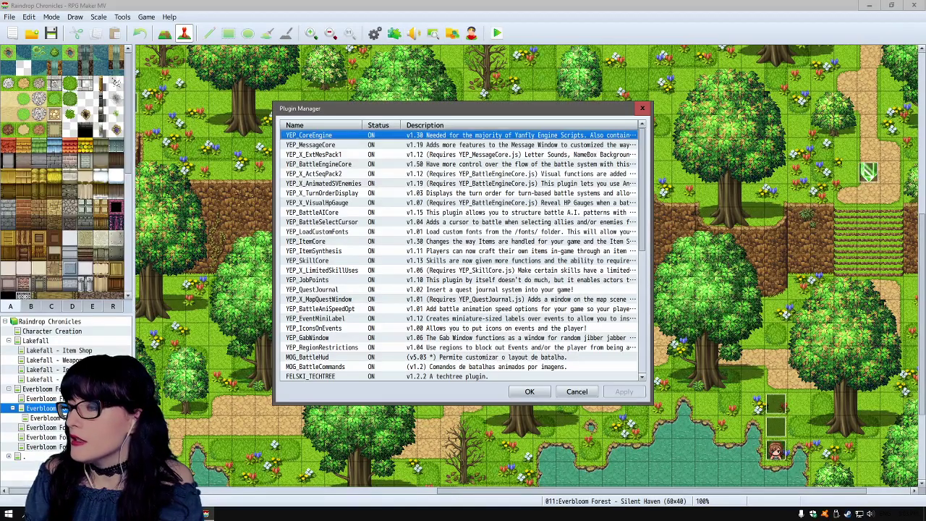
pyautogui.scroll(-1, 463, 253)
pyautogui.scroll(1, 463, 253)
pyautogui.scroll(-2, 463, 254)
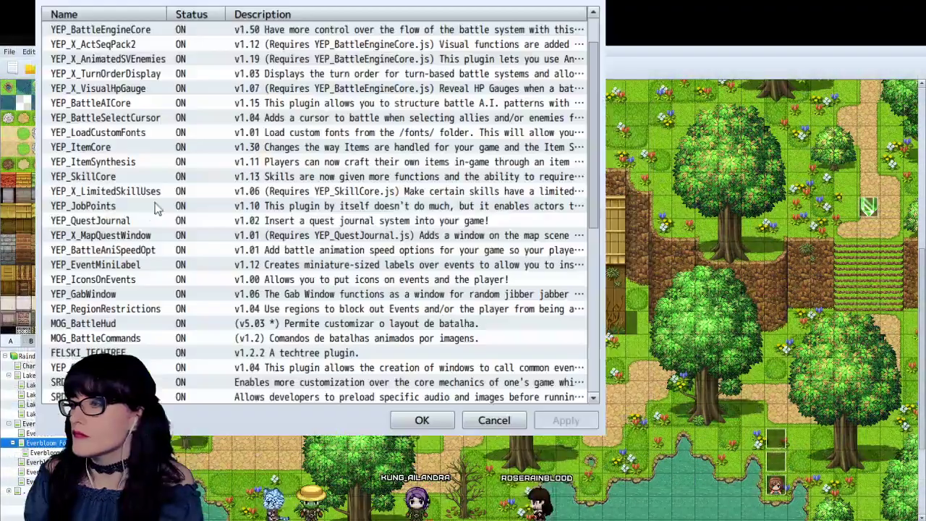
pyautogui.click(463, 261)
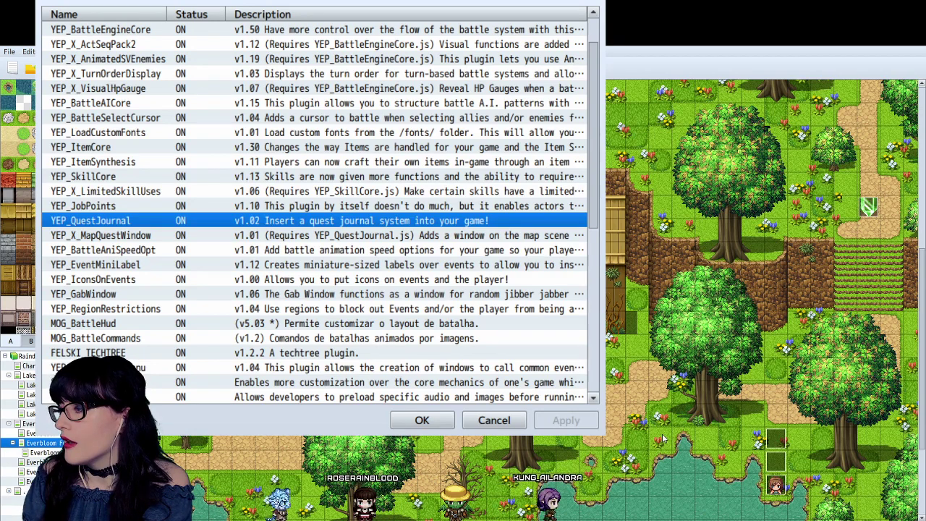
pyautogui.click(421, 420)
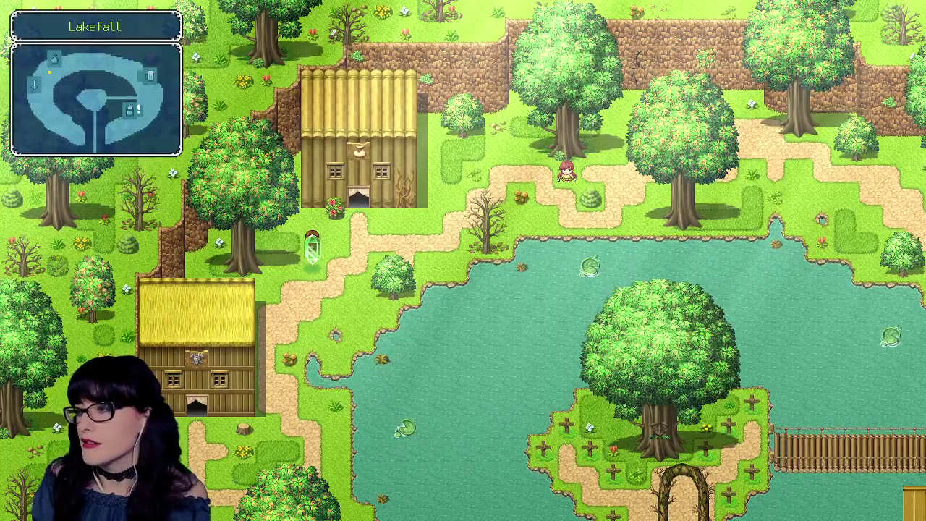
# - Check the game menu in the new playtest, close it and walk the character east along Lakefall's north shore
pyautogui.press('Escape')
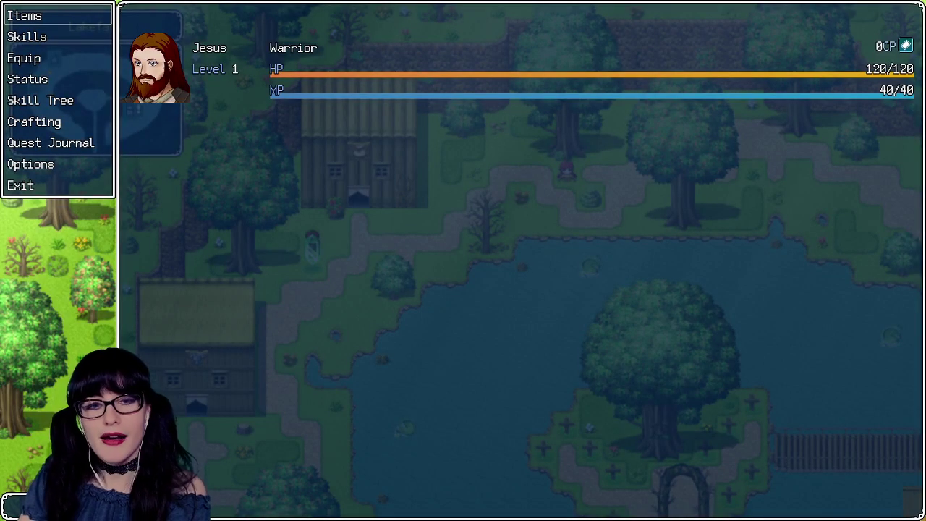
pyautogui.press('Escape')
pyautogui.press('Right')
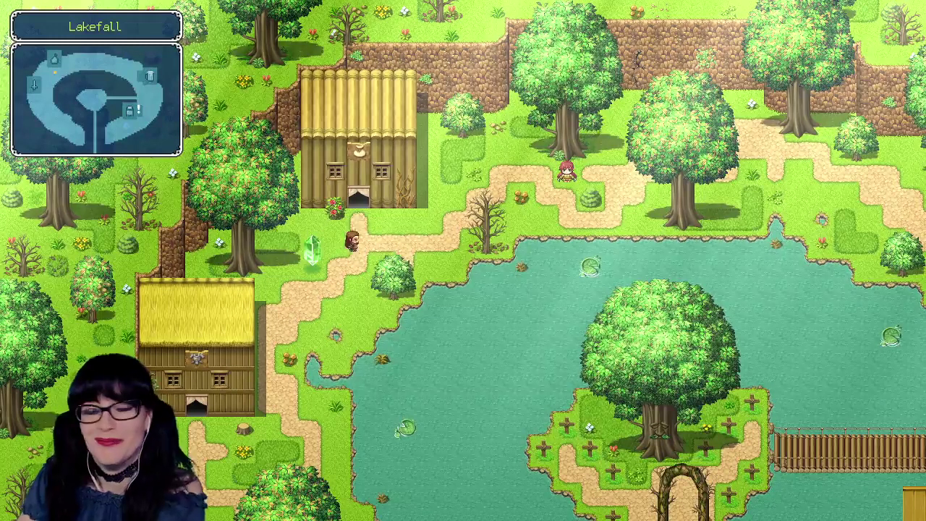
pyautogui.press('Up')
pyautogui.press('Right')
pyautogui.press('Right')
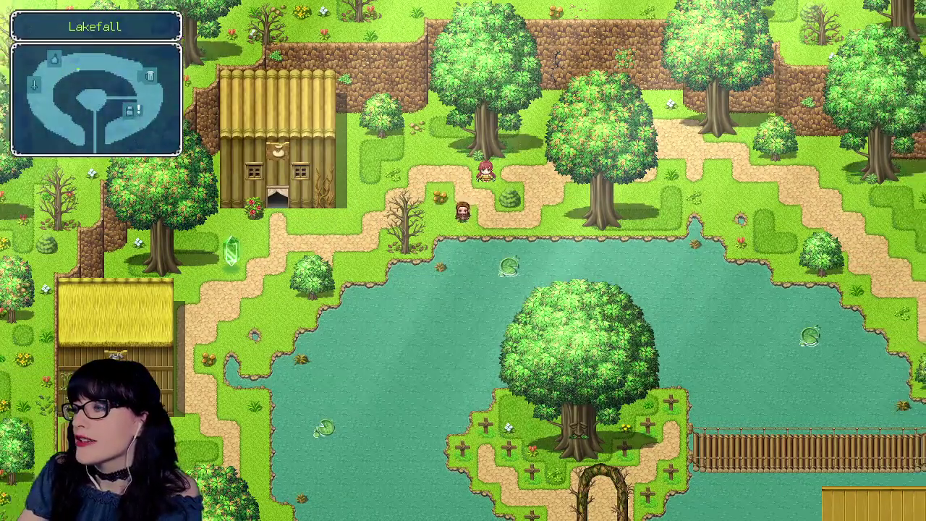
pyautogui.press('Right')
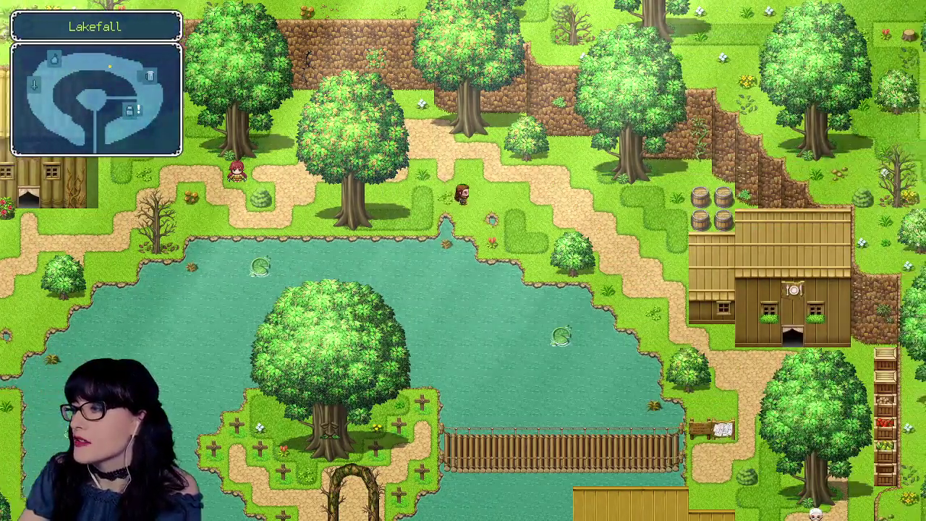
# - Walk the character down the path past the restaurant to the inn's door and enter it
pyautogui.press('Down')
pyautogui.press('Right')
pyautogui.press('Down')
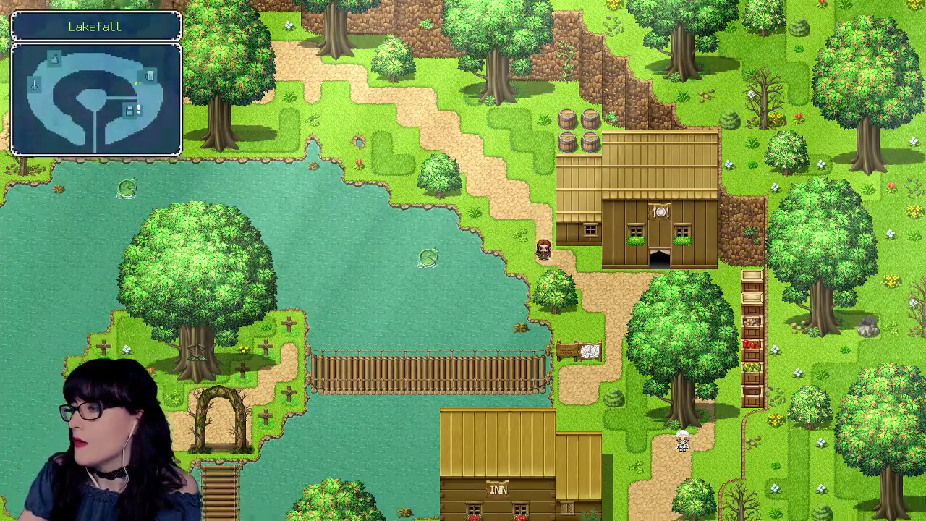
pyautogui.press('Down')
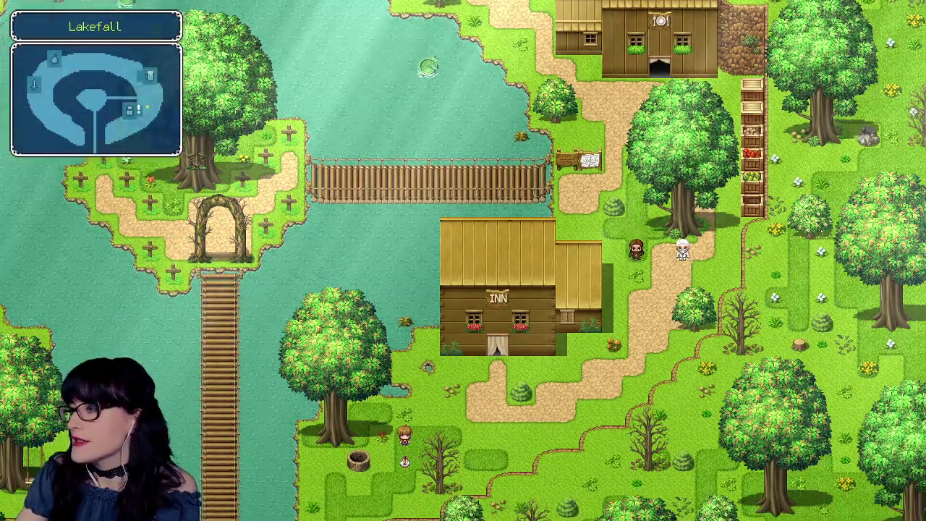
pyautogui.press('Left')
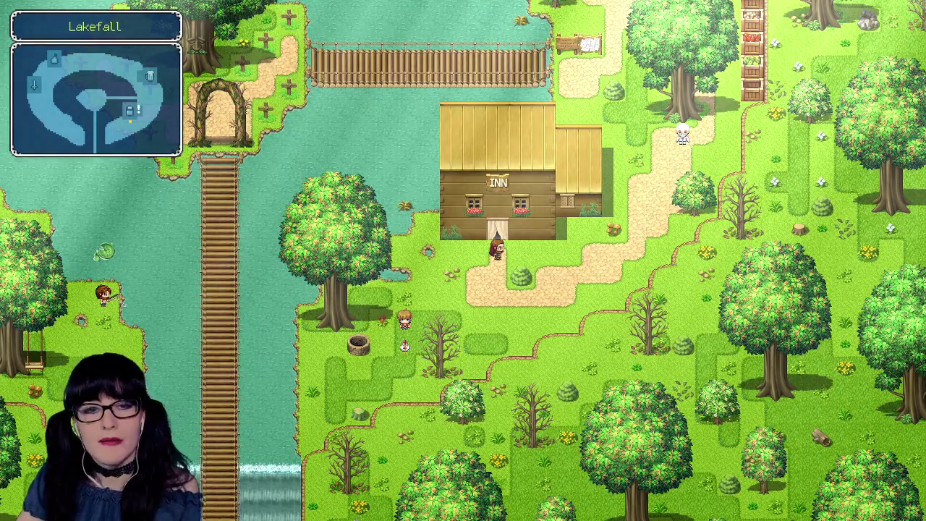
pyautogui.press('Up')
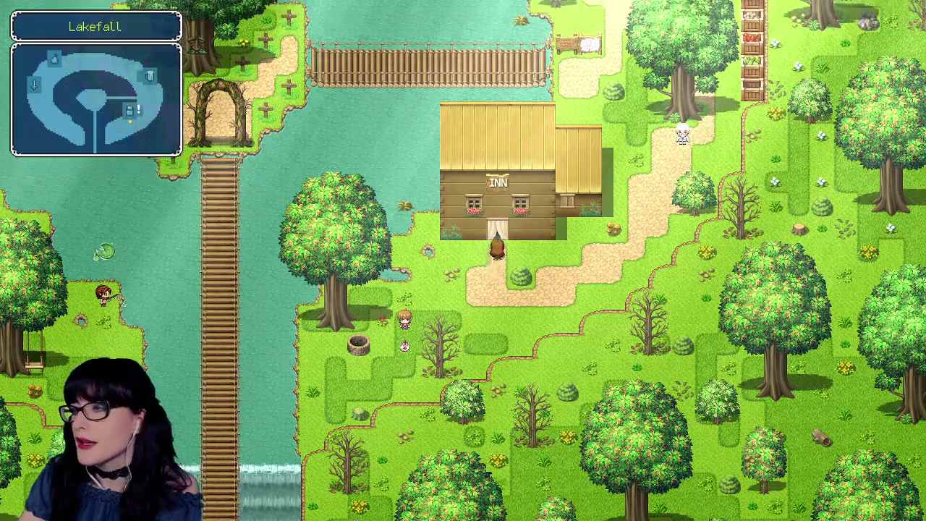
pyautogui.press('Up')
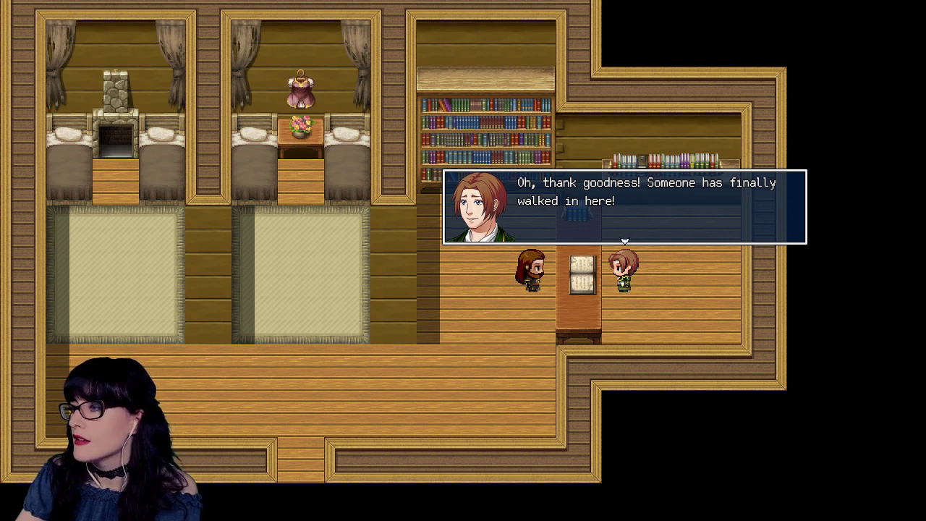
# - Advance through the innkeeper's whole dialogue to accept the Lost Sister quest
pyautogui.press('Return')
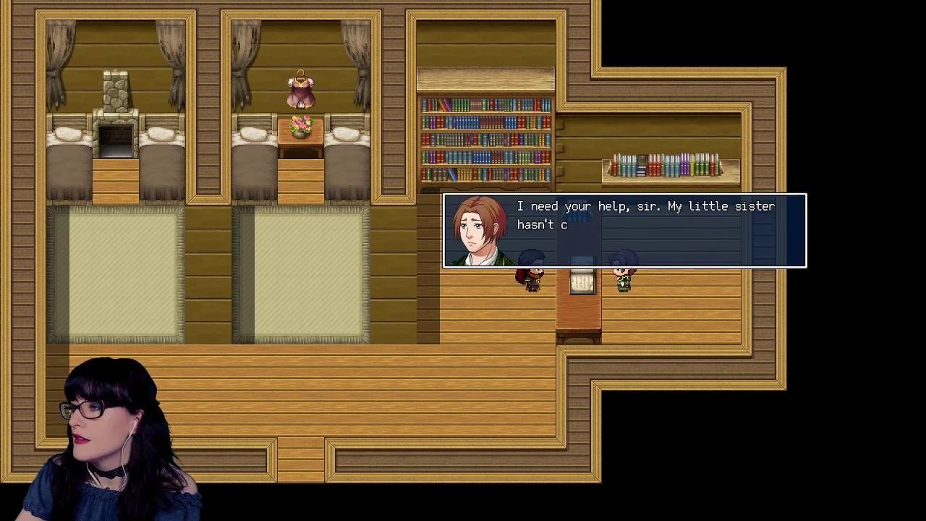
pyautogui.press('Return')
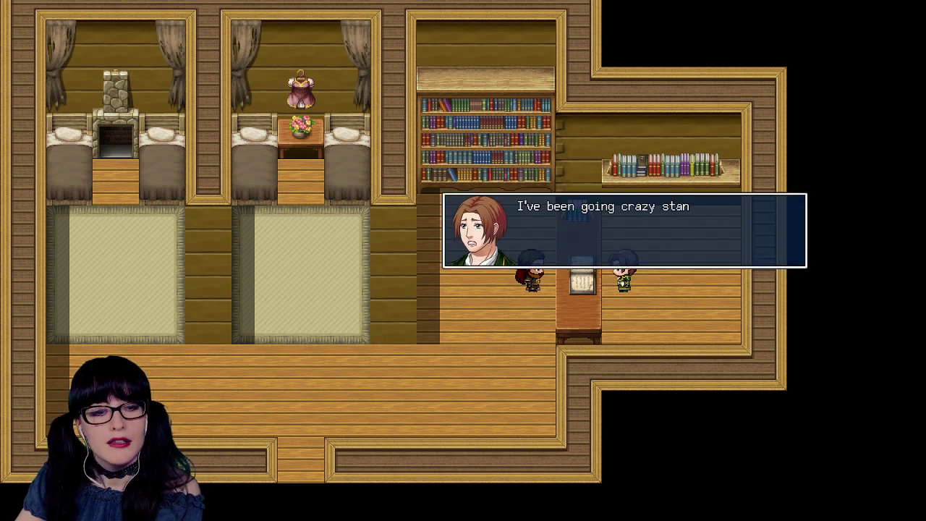
pyautogui.press('Return')
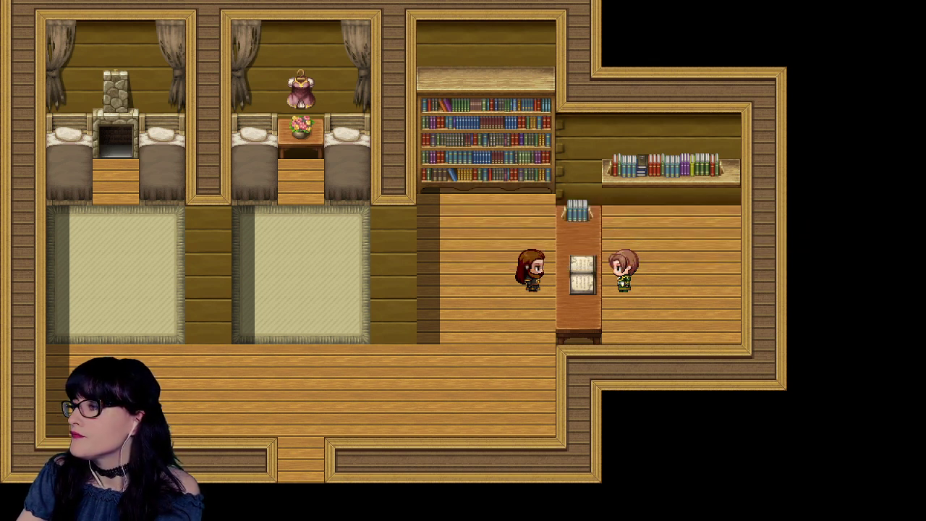
pyautogui.press('Return')
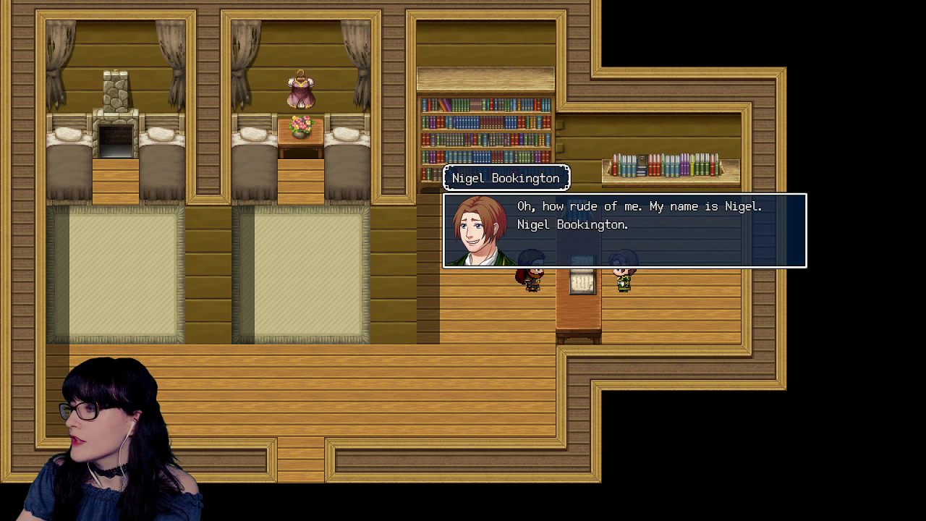
pyautogui.press('Return')
pyautogui.press('Return')
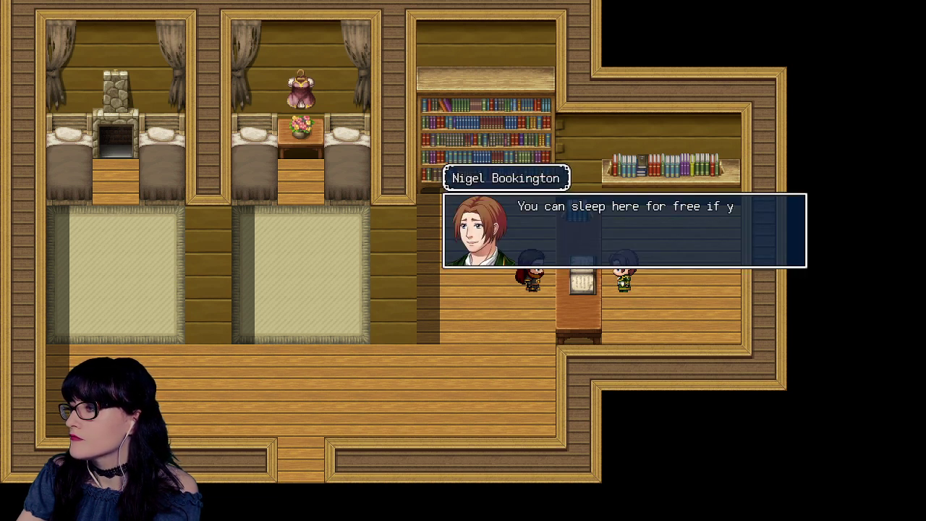
pyautogui.press('Return')
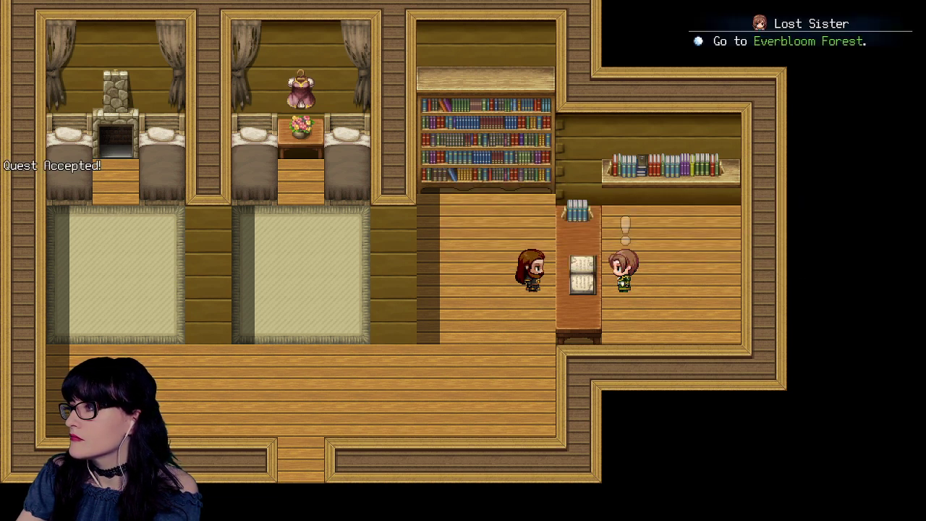
# - Walk the character away from the counter and out through the inn's doorway
pyautogui.press('Down')
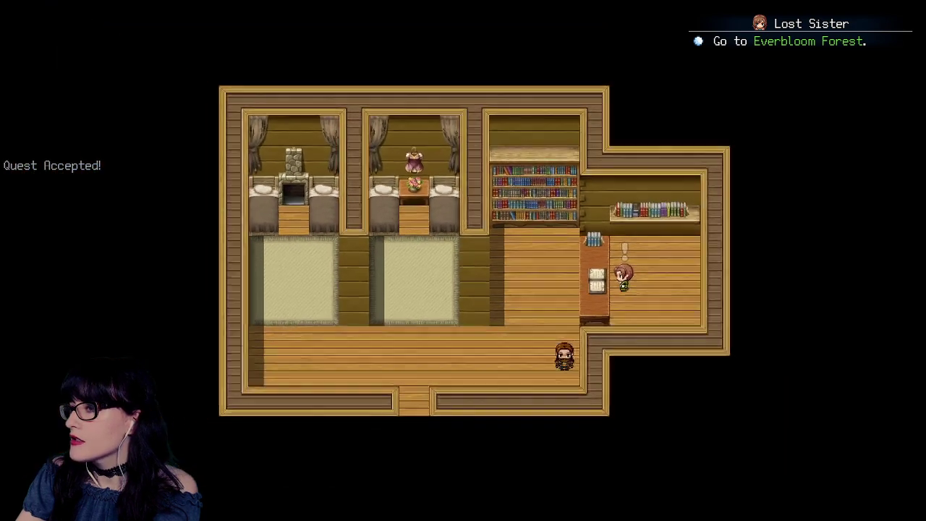
pyautogui.press('Down')
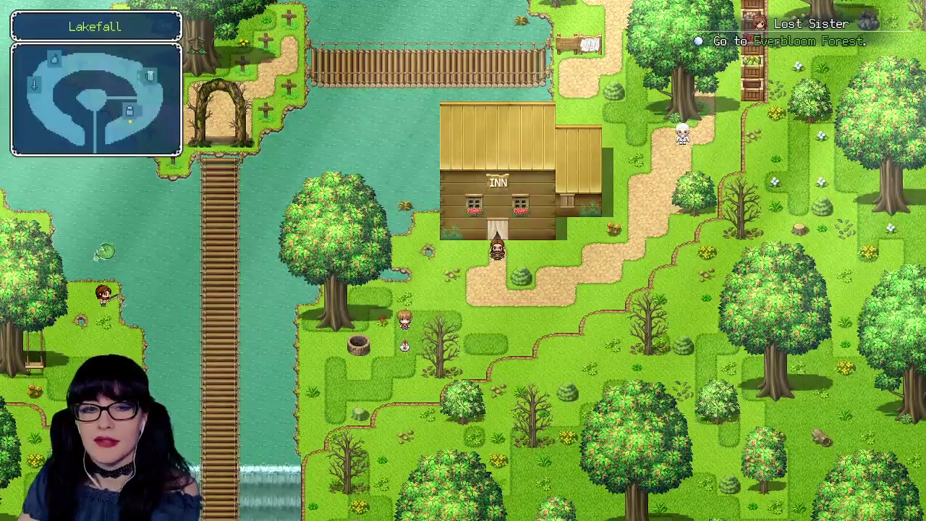
pyautogui.press('Down')
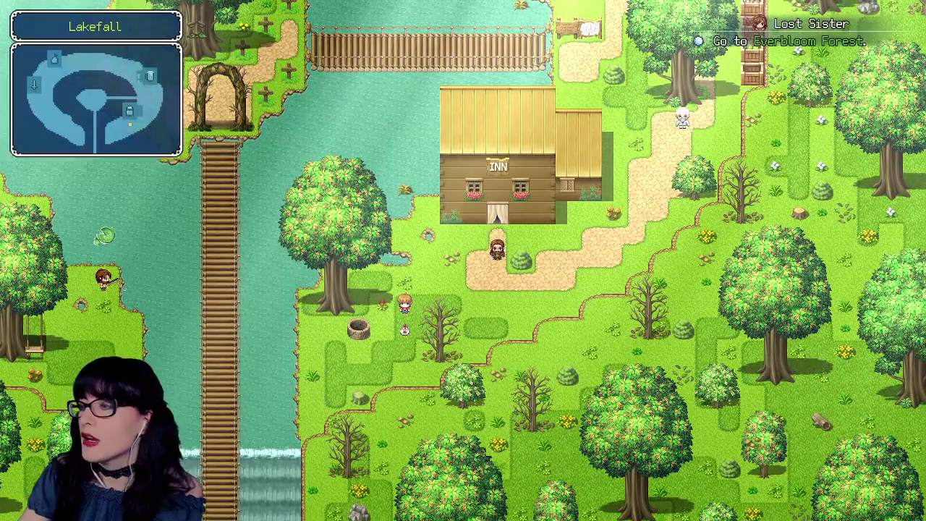
# - Walk the character from the inn up the path past the notice board and west onto the bridge toward the tree island
pyautogui.press('Right')
pyautogui.press('Up')
pyautogui.press('Right')
pyautogui.press('Up')
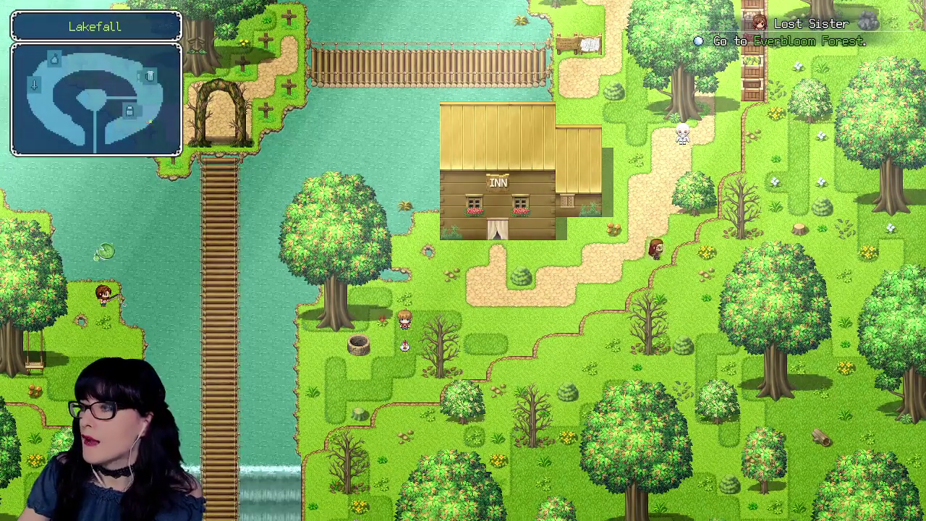
pyautogui.press('Left')
pyautogui.press('Up')
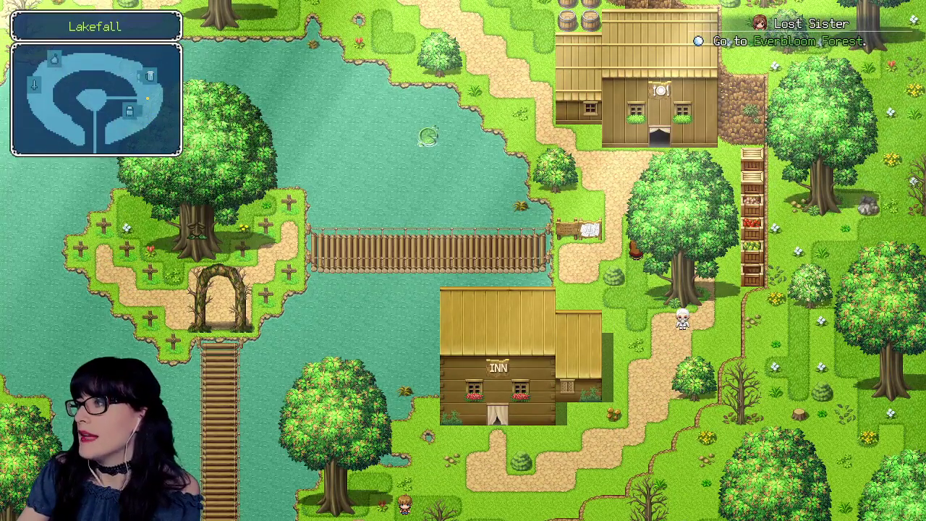
pyautogui.press('Left')
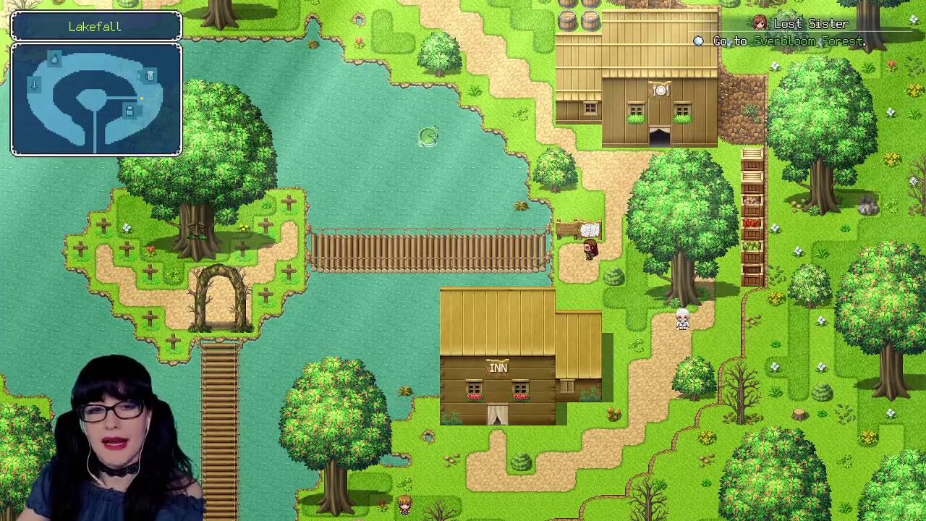
pyautogui.press('Left')
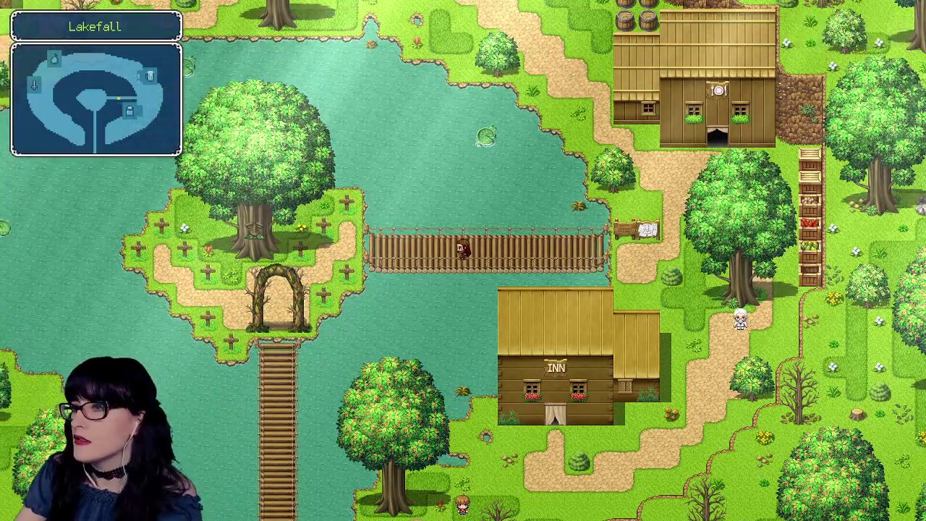
# - Read the Lost Sister entry among the in-progress main quests in the Quest Journal, and return to the map
pyautogui.press('Escape')
pyautogui.press('Up')
pyautogui.press('Up')
pyautogui.press('Up')
pyautogui.press('Return')
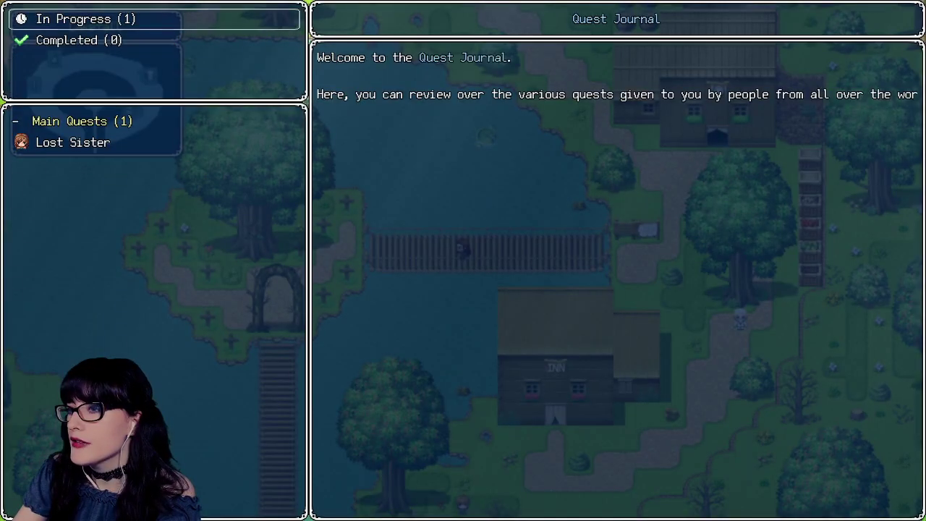
pyautogui.press('Down')
pyautogui.press('Up')
pyautogui.press('Return')
pyautogui.press('Down')
pyautogui.press('Return')
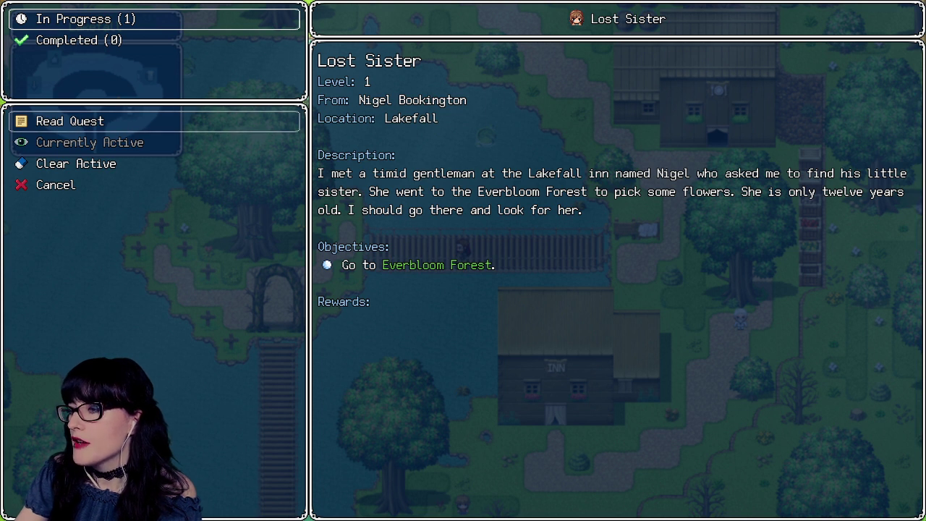
pyautogui.press('Escape')
pyautogui.press('Escape')
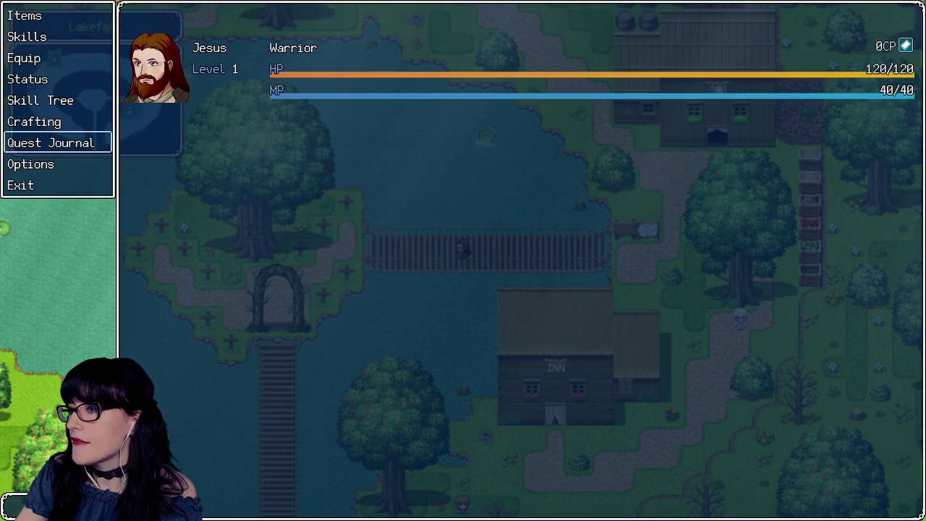
pyautogui.press('Escape')
# - Walk the character across the tree island and partway down the south bridge, and return to the east bridge
pyautogui.press('Left')
pyautogui.press('Left')
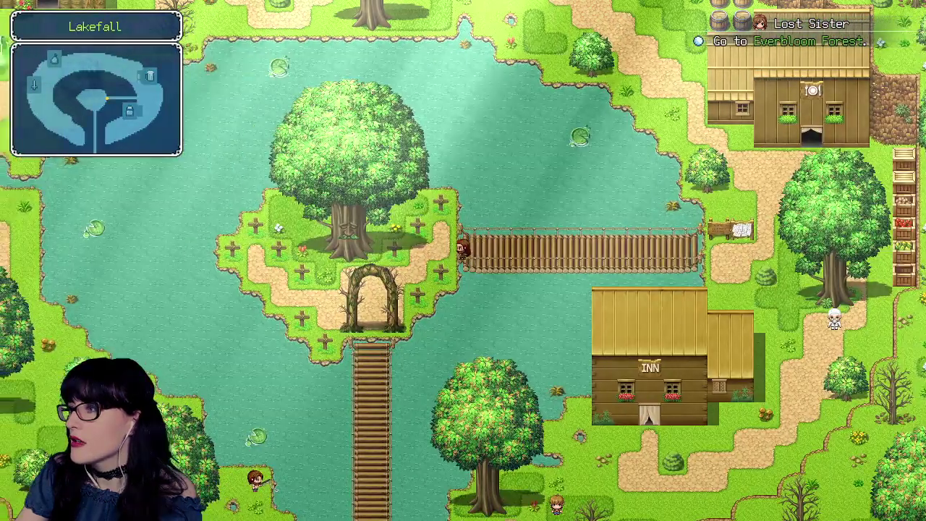
pyautogui.press('Down')
pyautogui.press('Down')
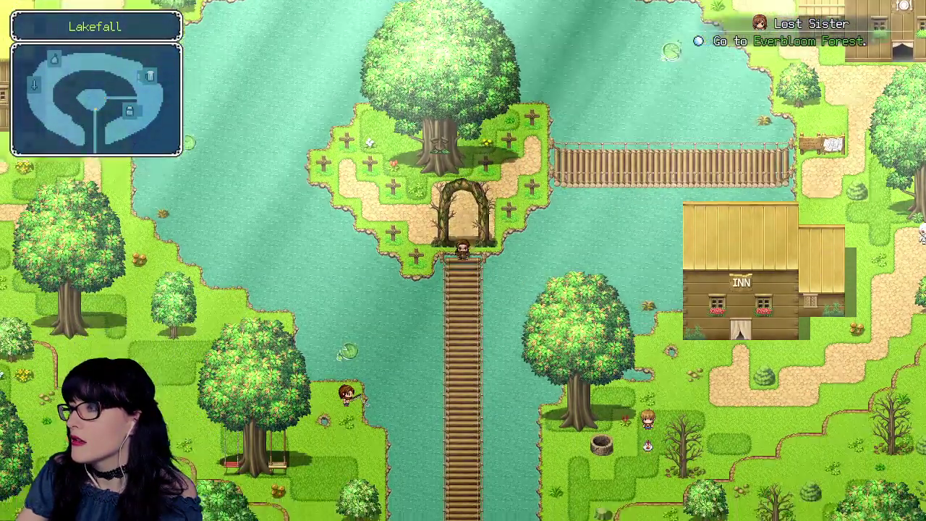
pyautogui.press('Down')
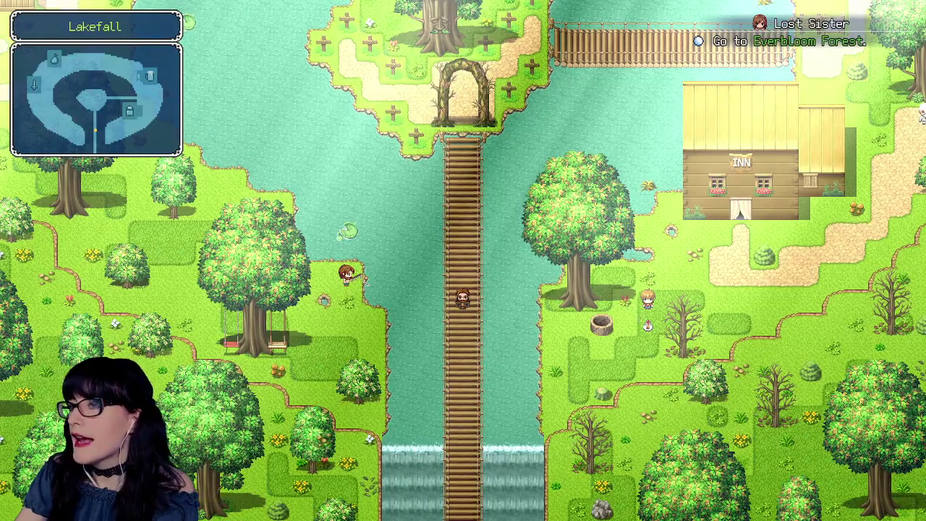
pyautogui.press('Up')
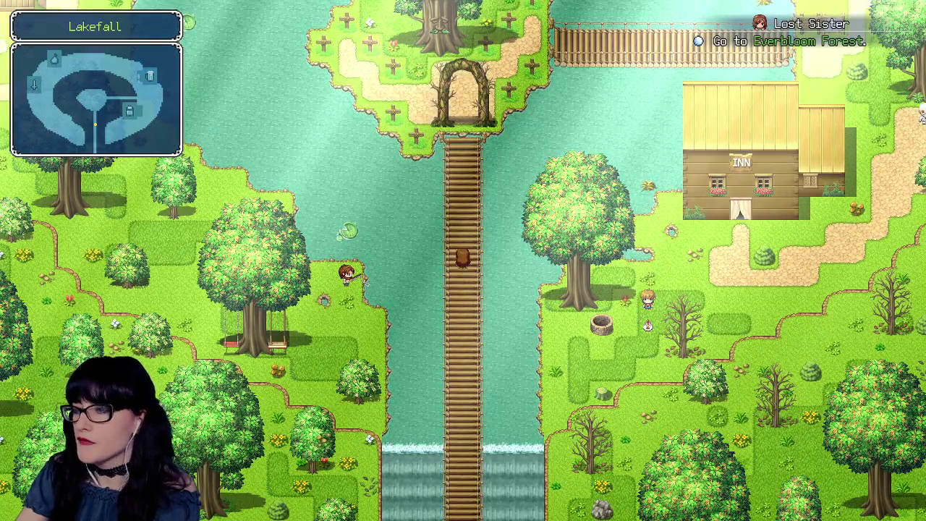
pyautogui.press('Up')
pyautogui.press('Right')
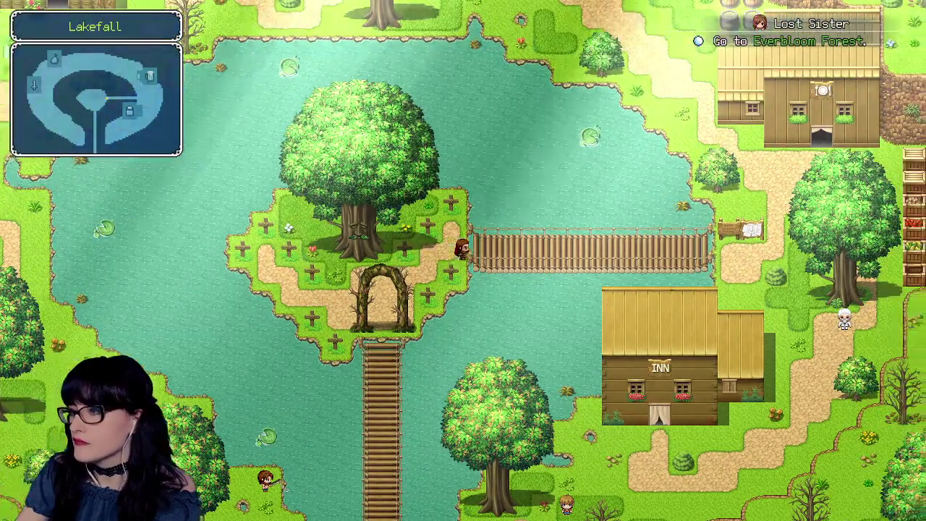
# - Walk the character north past the restaurant and west along Lakefall's north shore to the green save crystal
pyautogui.press('Right')
pyautogui.press('Up')
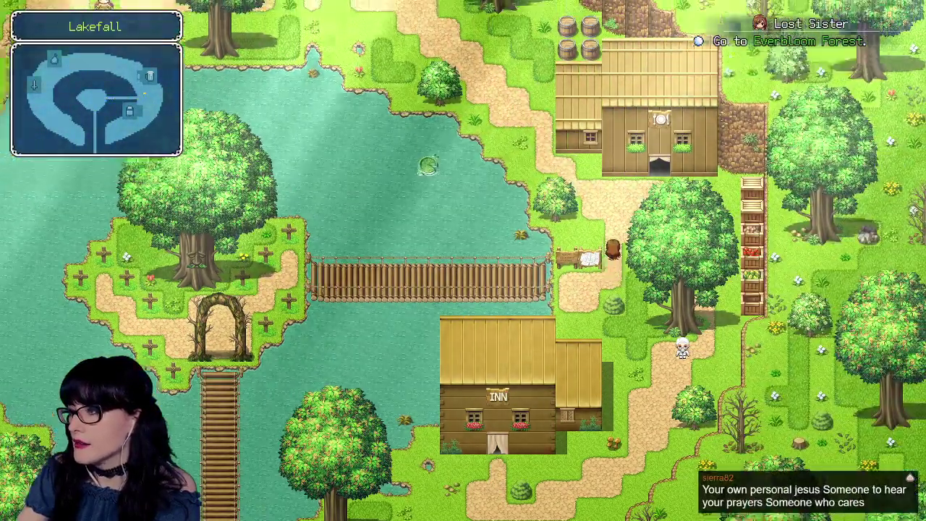
pyautogui.press('Left')
pyautogui.press('Up')
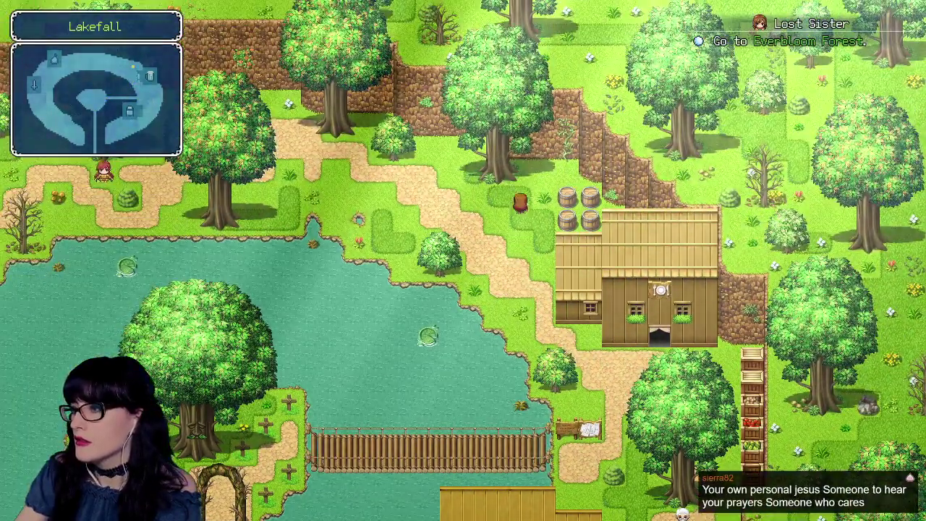
pyautogui.press('Left')
pyautogui.press('Left')
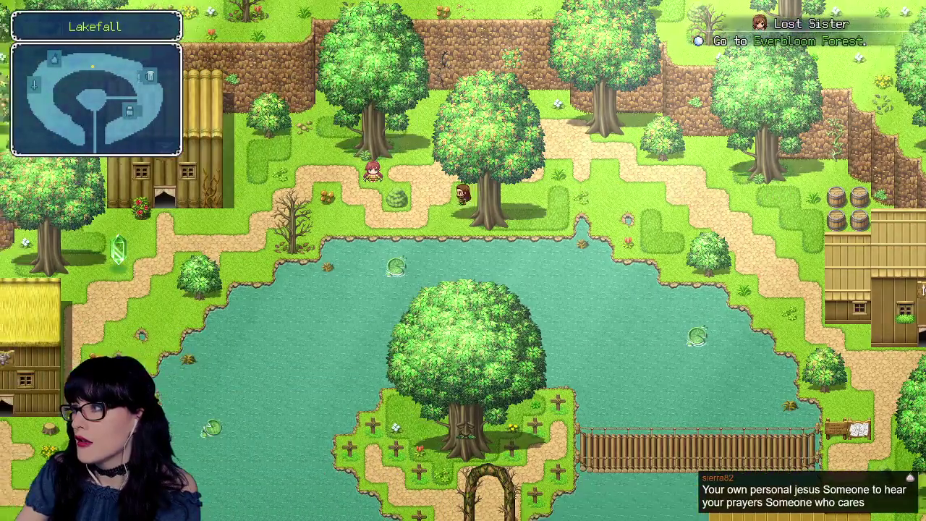
pyautogui.press('Up')
pyautogui.press('Left')
pyautogui.press('Down')
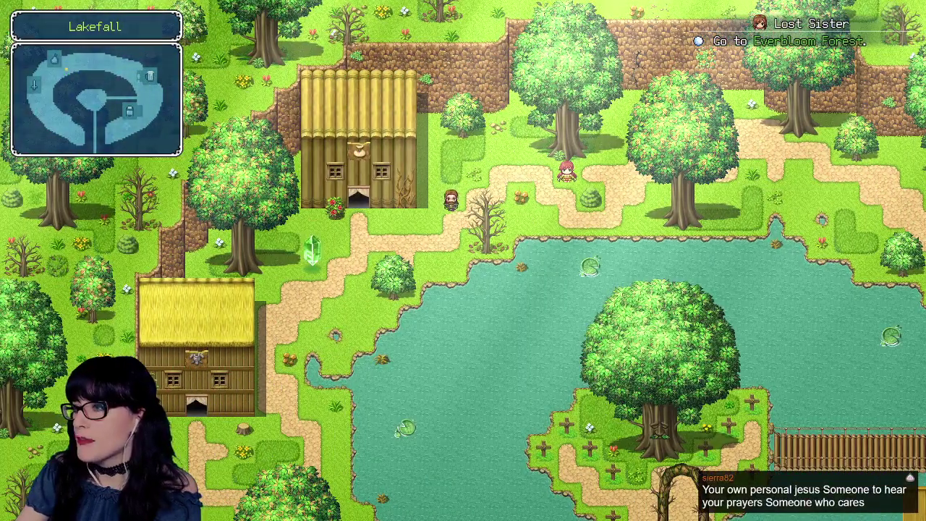
# - Save the game at the green crystal
pyautogui.press('Return')
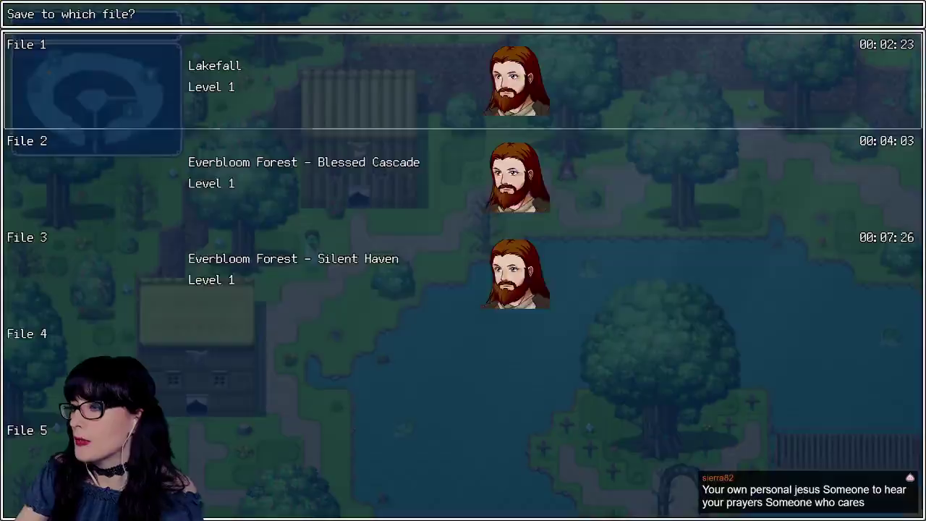
pyautogui.press('Up')
pyautogui.press('Down')
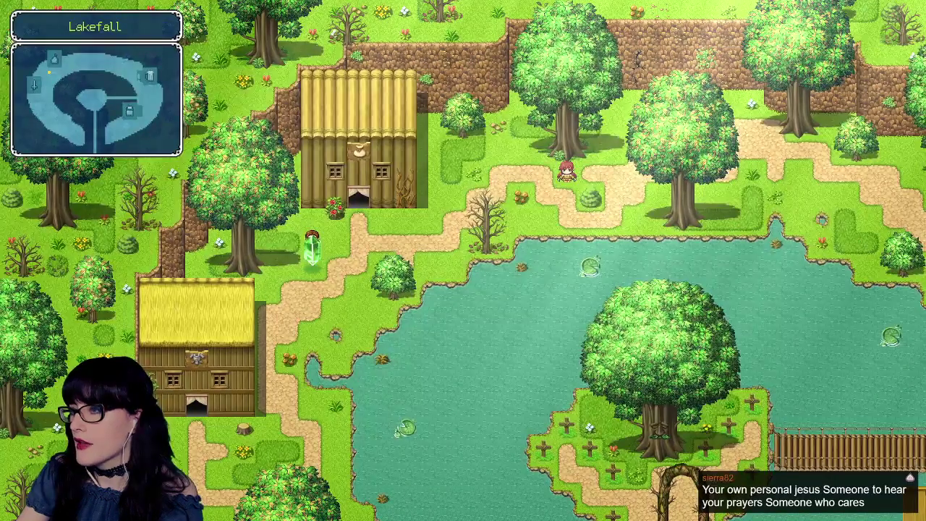
# - Exit the running game to its title screen and close the playtest
pyautogui.press('Escape')
pyautogui.press('Return')
pyautogui.press('Return')
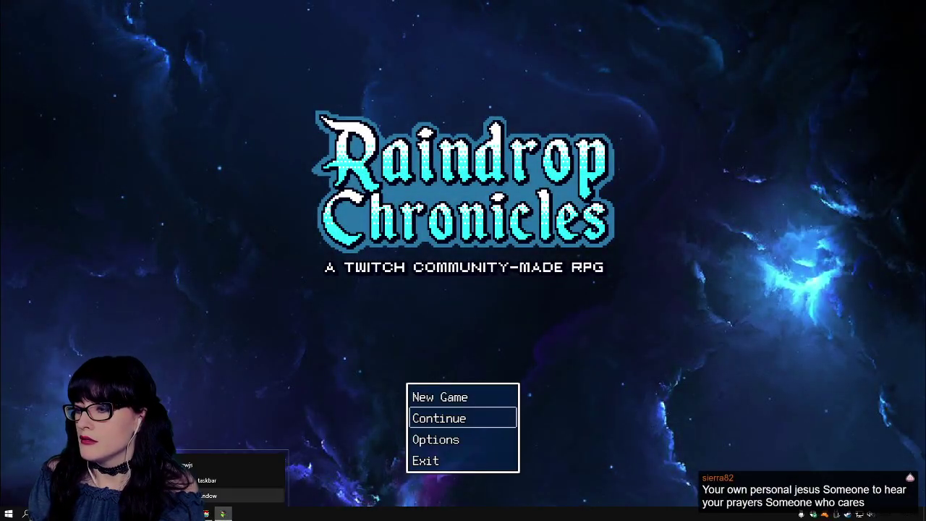
pyautogui.hotkey('alt', 'F4')
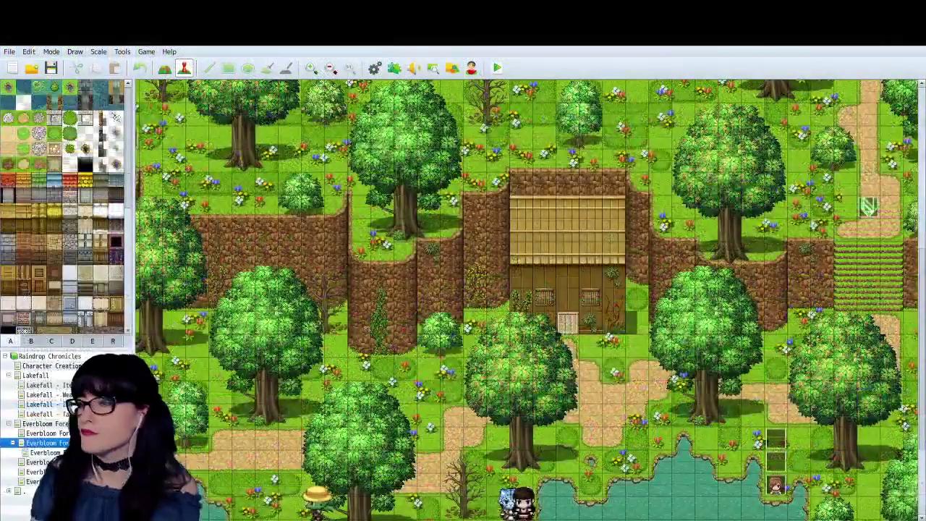
# - In transfer event EV010 at the foot of the Everbloom Forest stairs, change the quest plugin command to Quest 1 Show Objective 3
pyautogui.scroll(-3, 528, 297)
pyautogui.scroll(-2, 528, 296)
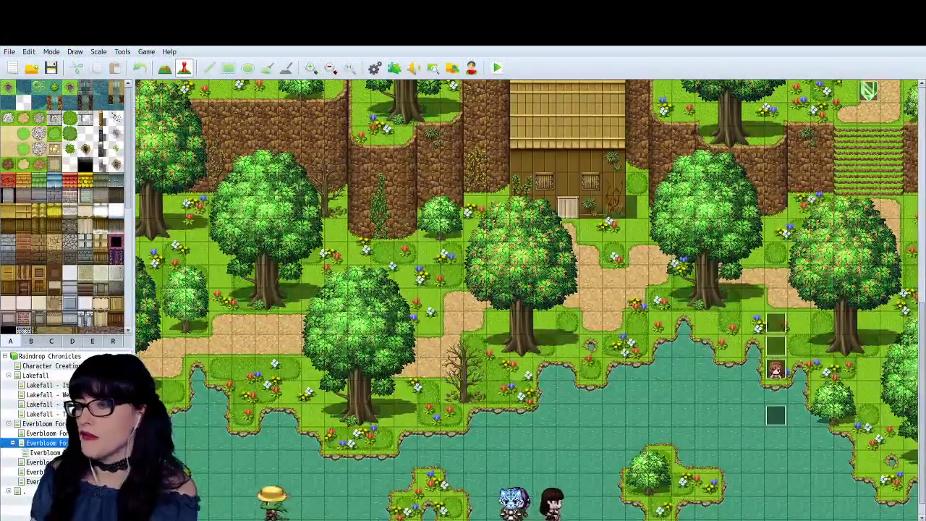
pyautogui.click(40, 461)
pyautogui.click(43, 433)
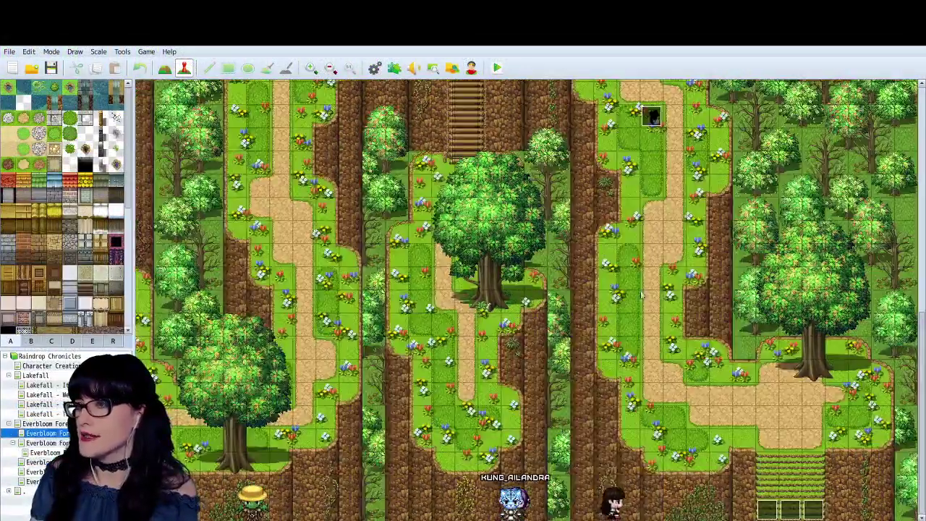
pyautogui.doubleClick(793, 511)
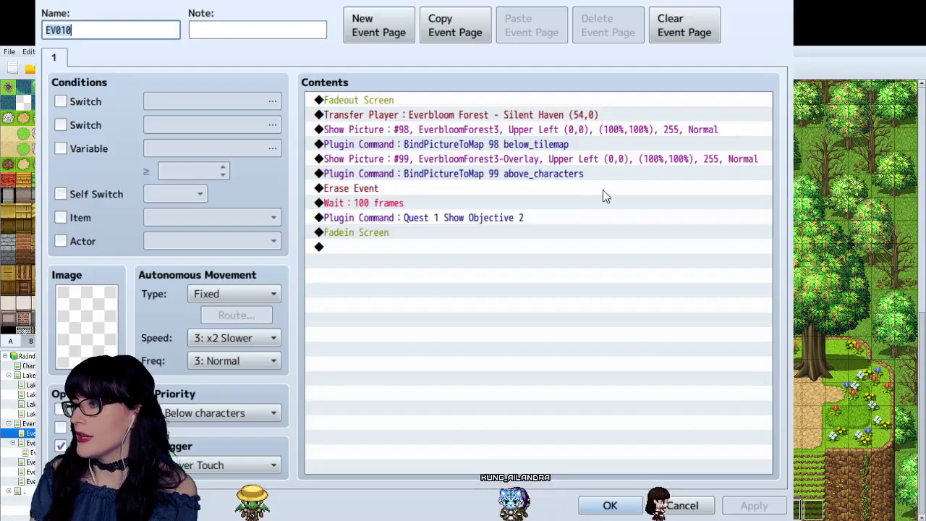
pyautogui.doubleClick(534, 196)
pyautogui.press('Escape')
pyautogui.click(509, 217)
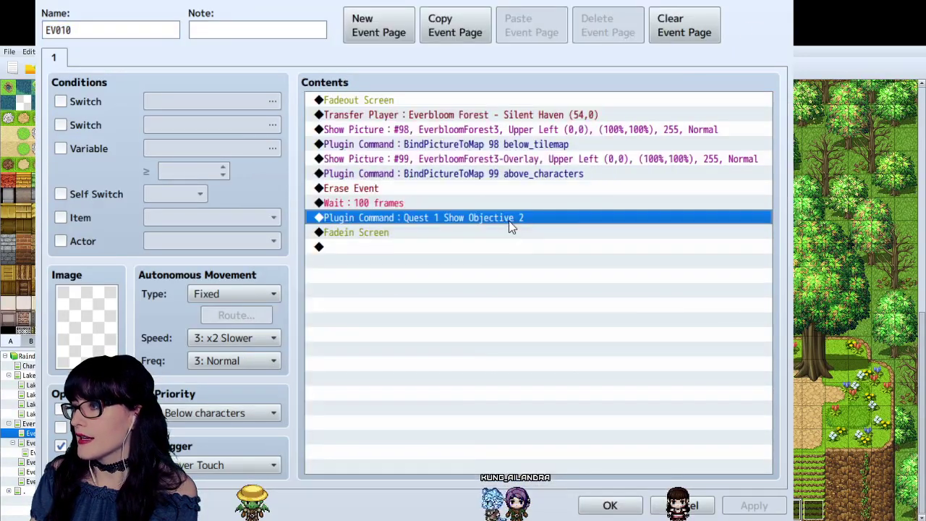
pyautogui.click(533, 244)
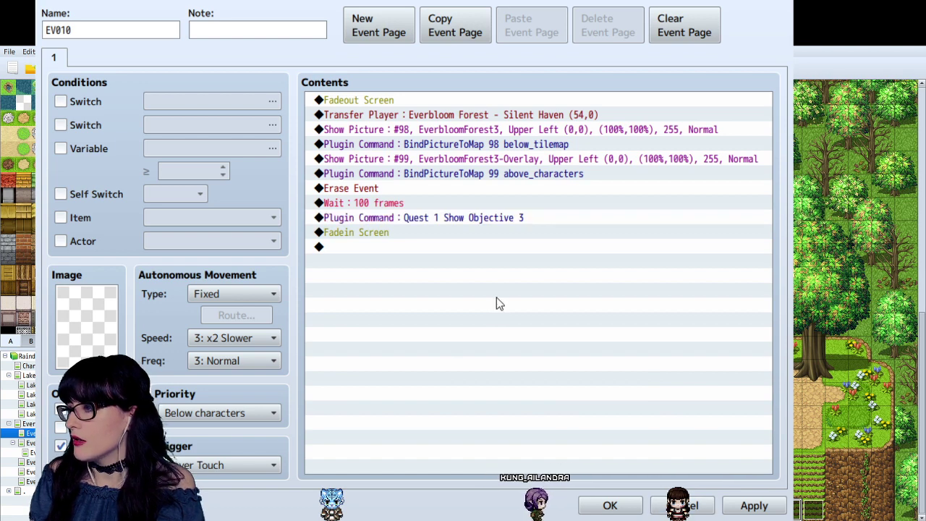
# - Copy the Quest 1 Show Objective 3 command into transfer event EV001, replacing its Show Objective 2 command
pyautogui.click(471, 231)
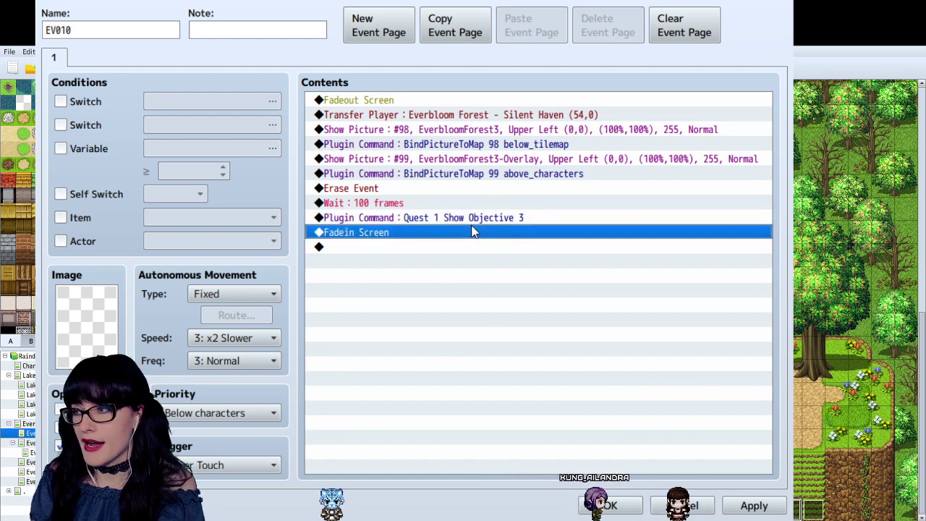
pyautogui.click(503, 218)
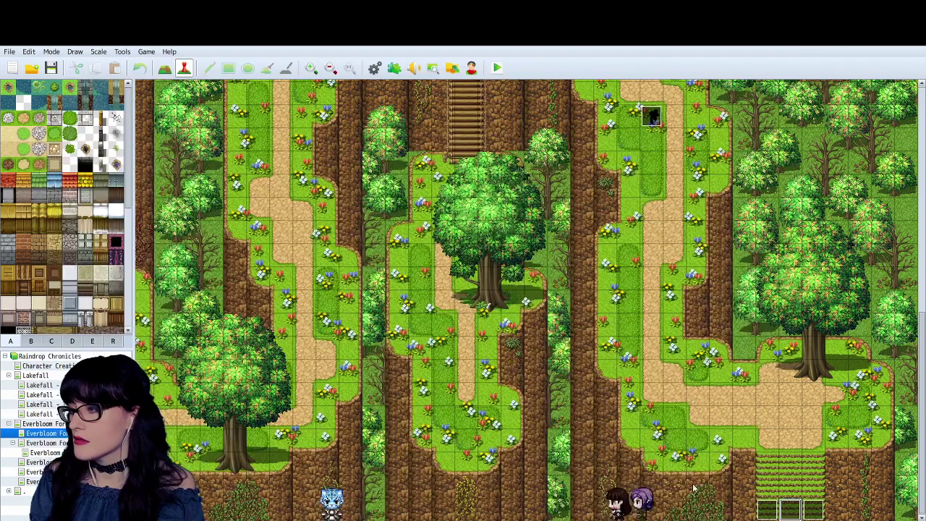
pyautogui.click(610, 505)
pyautogui.doubleClick(753, 511)
pyautogui.click(536, 217)
pyautogui.hotkey('ctrl', 'v')
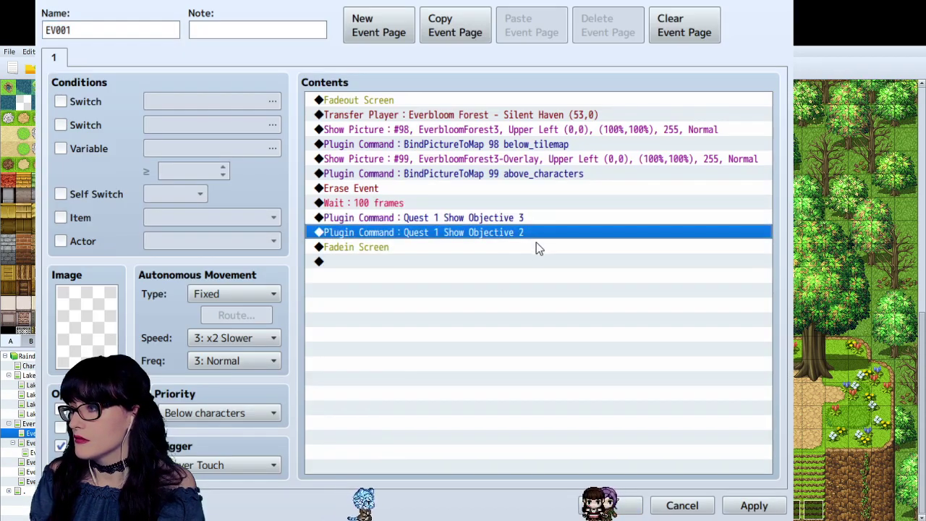
pyautogui.press('Delete')
pyautogui.click(615, 505)
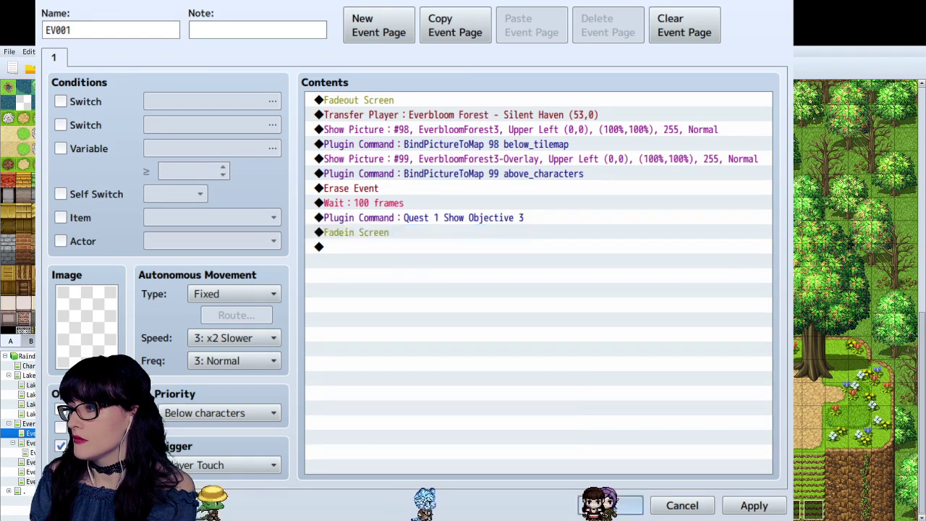
# - Replace the quest command in transfer event EV011 with Quest 1 Show Objective 3, and recheck EV001's contents
pyautogui.doubleClick(721, 437)
pyautogui.click(515, 216)
pyautogui.press('Delete')
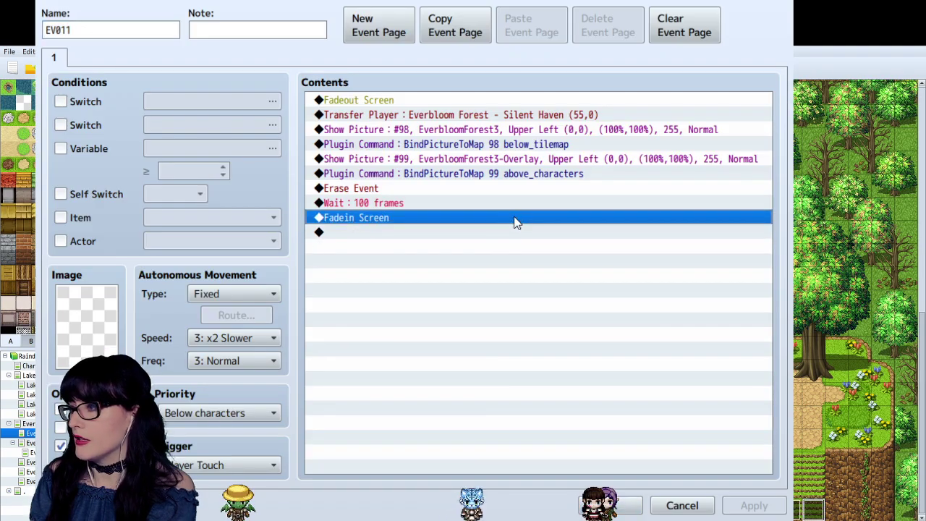
pyautogui.hotkey('ctrl', 'v')
pyautogui.click(622, 505)
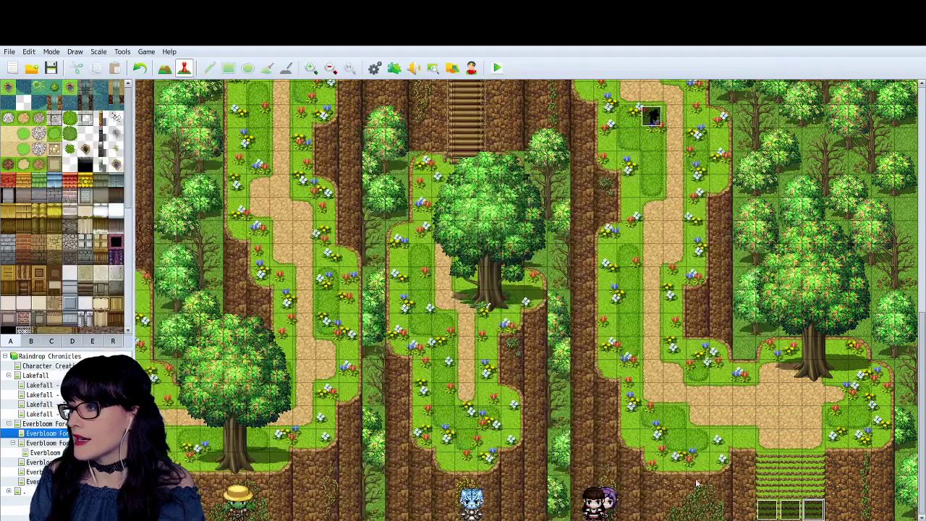
pyautogui.doubleClick(765, 510)
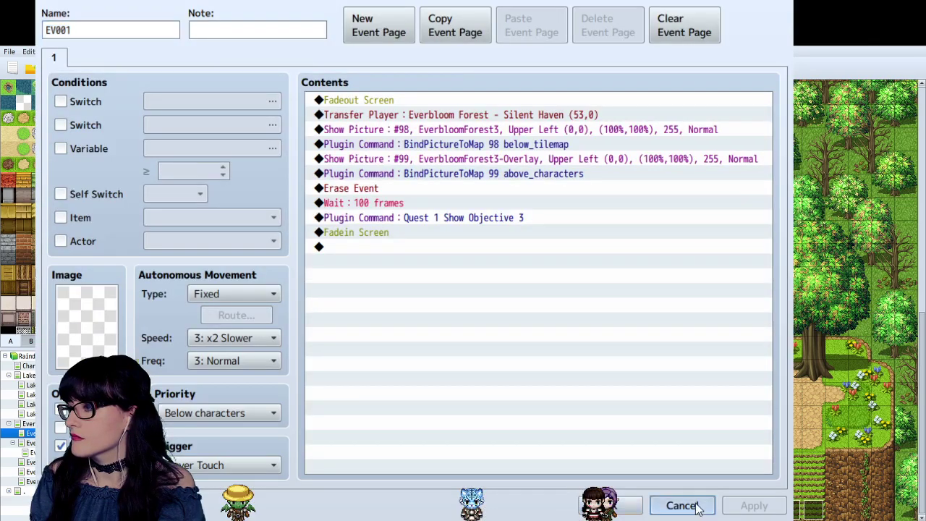
pyautogui.click(689, 504)
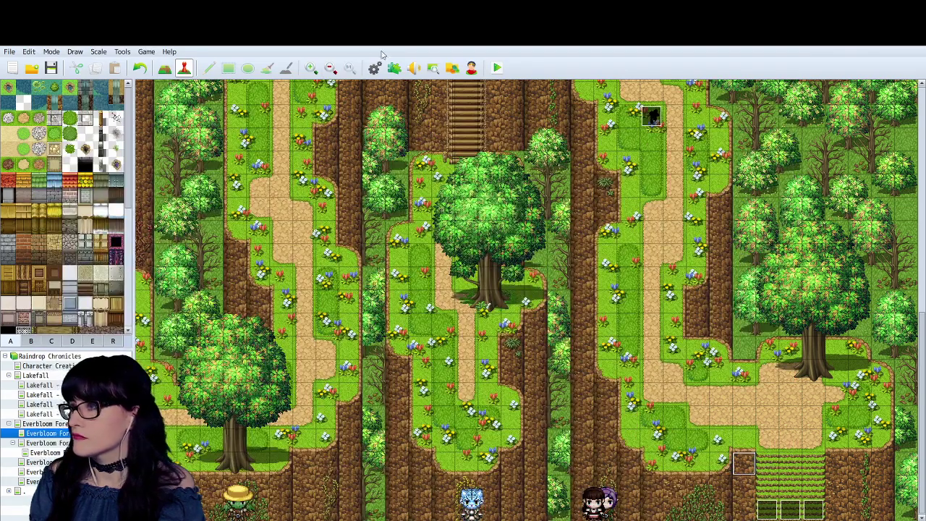
# - Look up YEP_QuestJournal in the plugin list to check its quest objective commands, leaving its settings unmodified
pyautogui.press('F10')
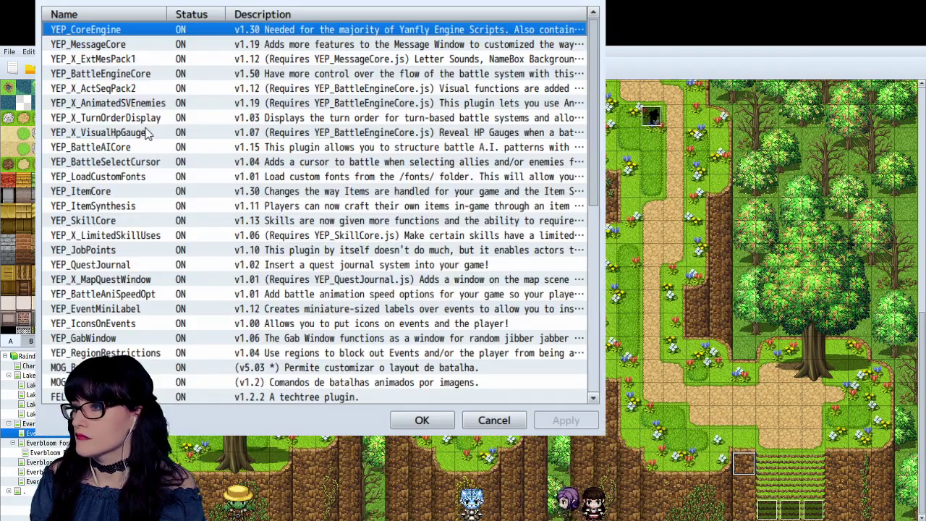
pyautogui.scroll(-8, 147, 132)
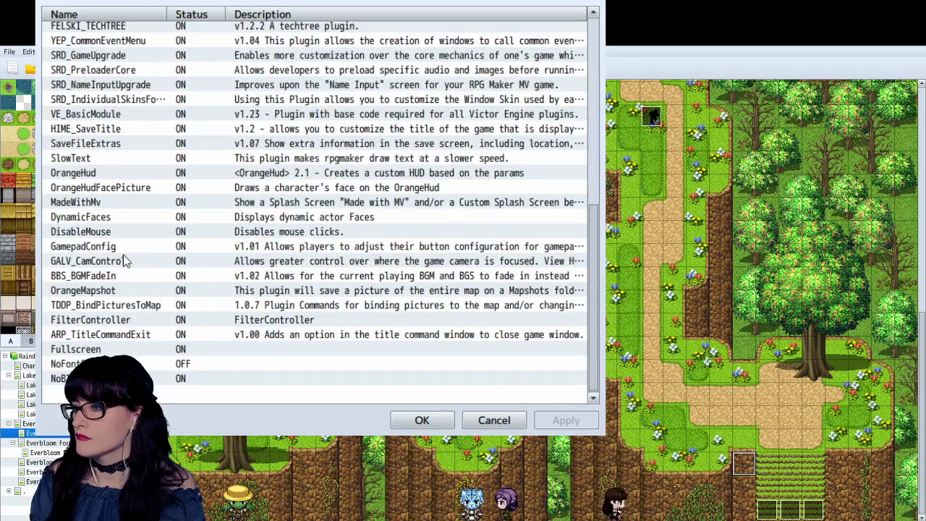
pyautogui.scroll(4, 119, 181)
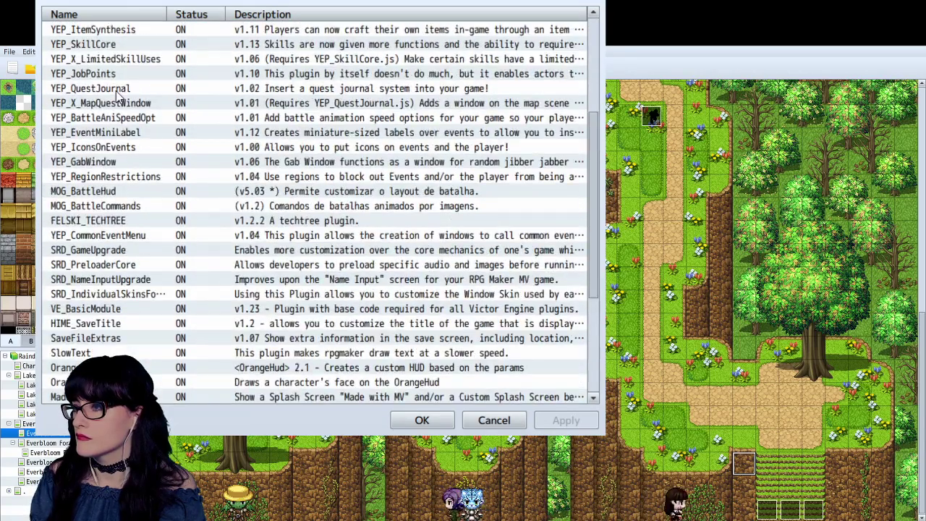
pyautogui.click(119, 89)
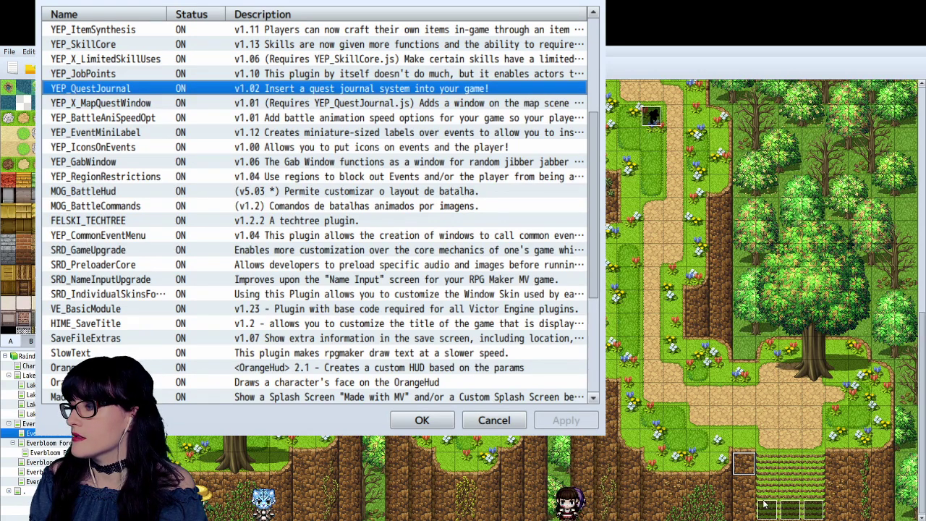
pyautogui.click(494, 420)
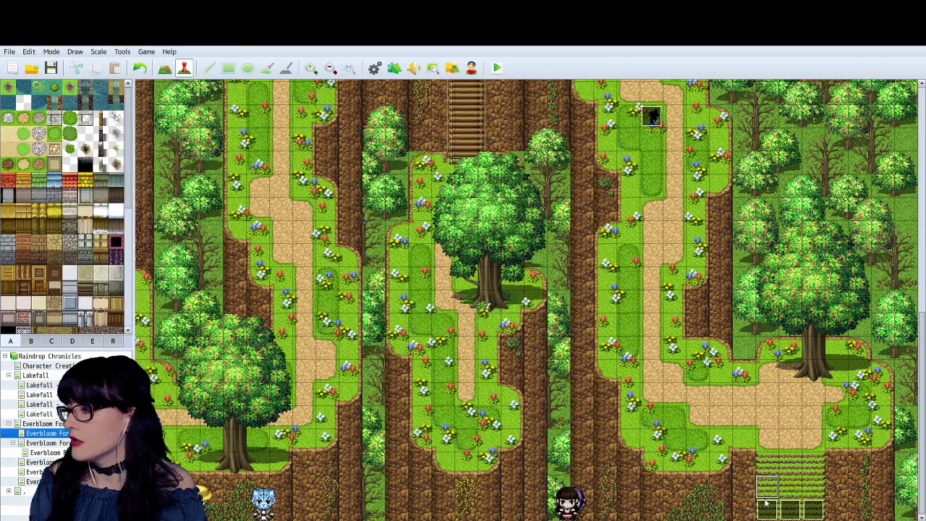
# - In transfer event EV001 of the Everbloom Forest map, insert the plugin command Quest 1 Complete Objective 2 above Show Objective 3
pyautogui.doubleClick(766, 504)
pyautogui.press('Escape')
pyautogui.doubleClick(762, 511)
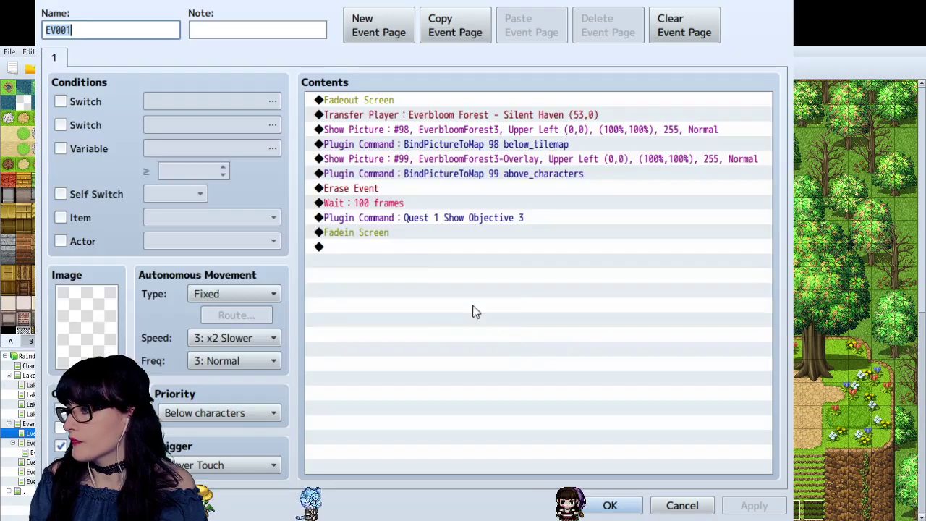
pyautogui.click(397, 233)
pyautogui.click(387, 218)
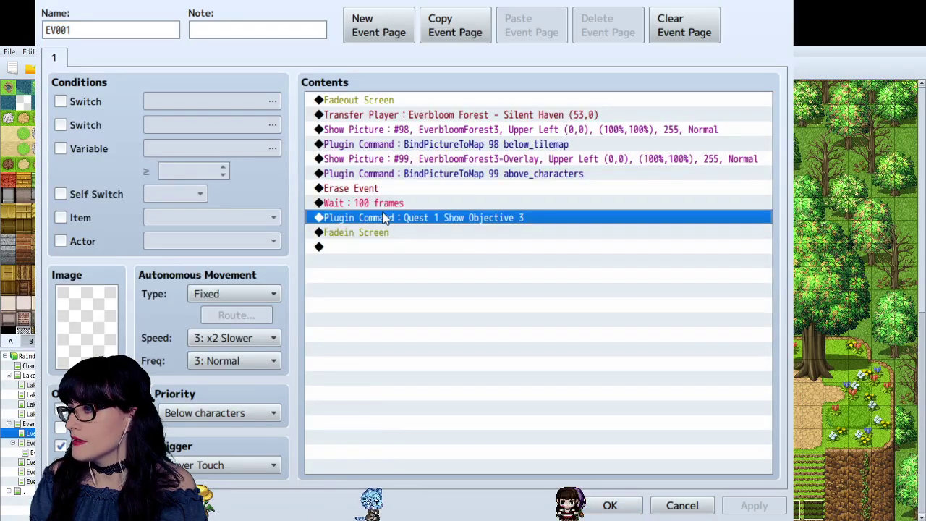
pyautogui.press('Insert')
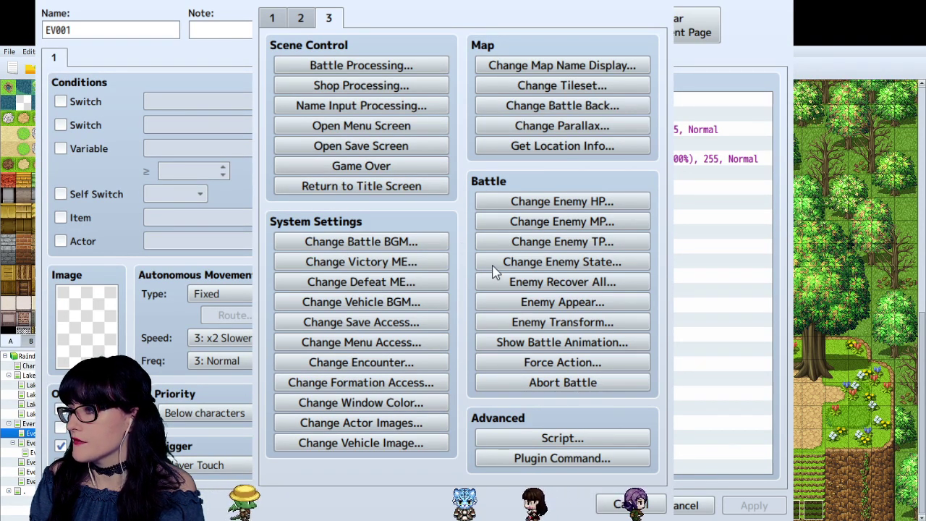
pyautogui.press('Escape')
pyautogui.press('Up')
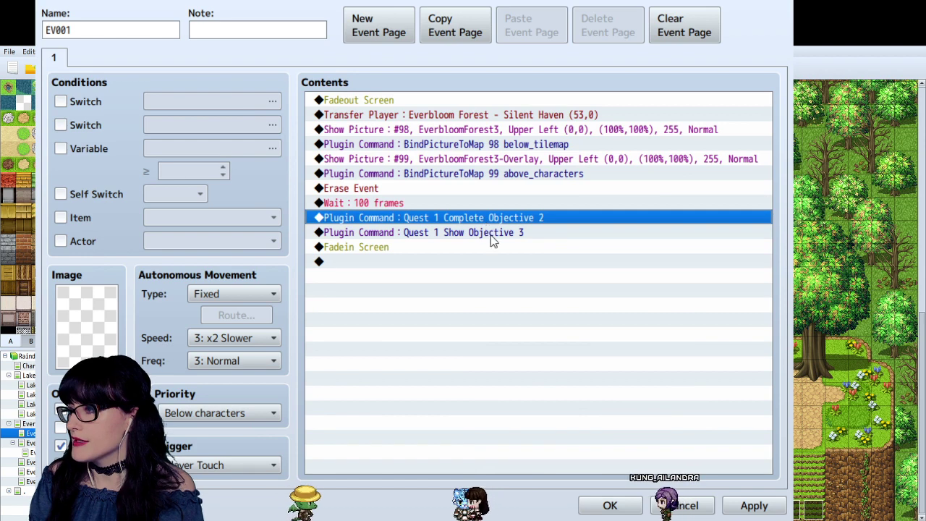
# - Copy EV001's Complete Objective 2 and Show Objective 3 commands together and save the event
pyautogui.press('Down')
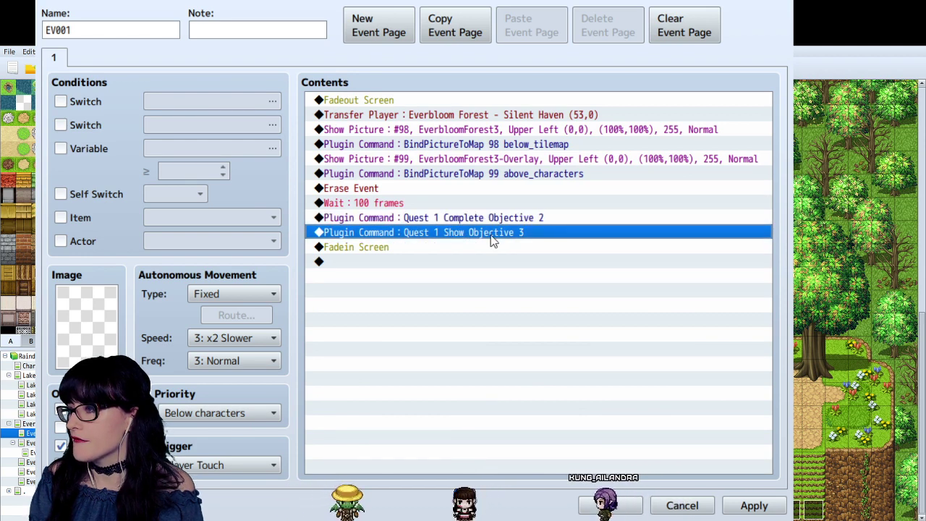
pyautogui.keyDown('shift'); pyautogui.click(501, 219); pyautogui.keyUp('shift')
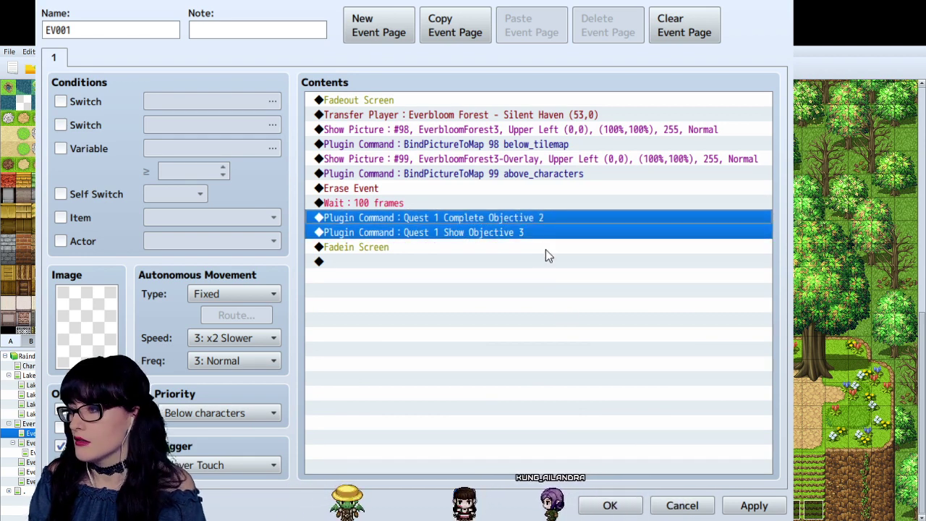
pyautogui.click(403, 354)
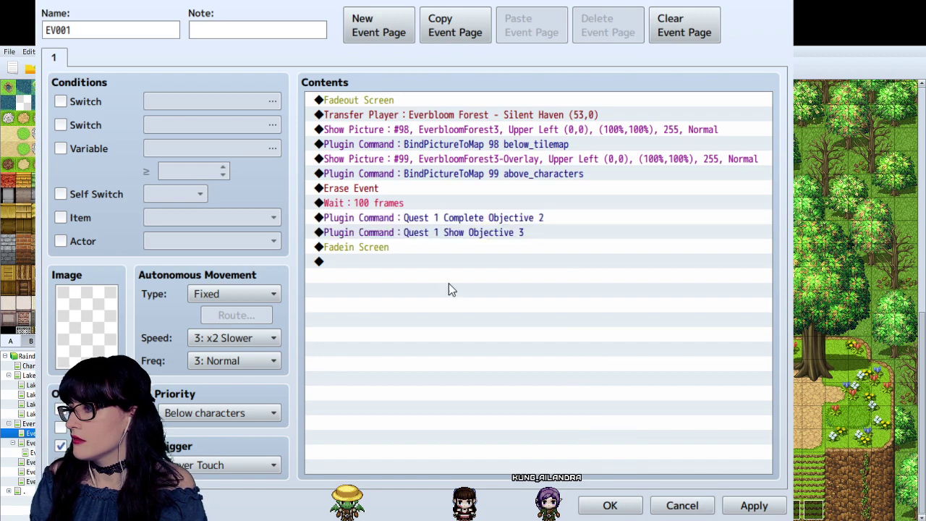
pyautogui.click(628, 505)
# - Replace the quest command in transfer event EV010 with the copied Complete Objective 2 and Show Objective 3 pair
pyautogui.doubleClick(788, 512)
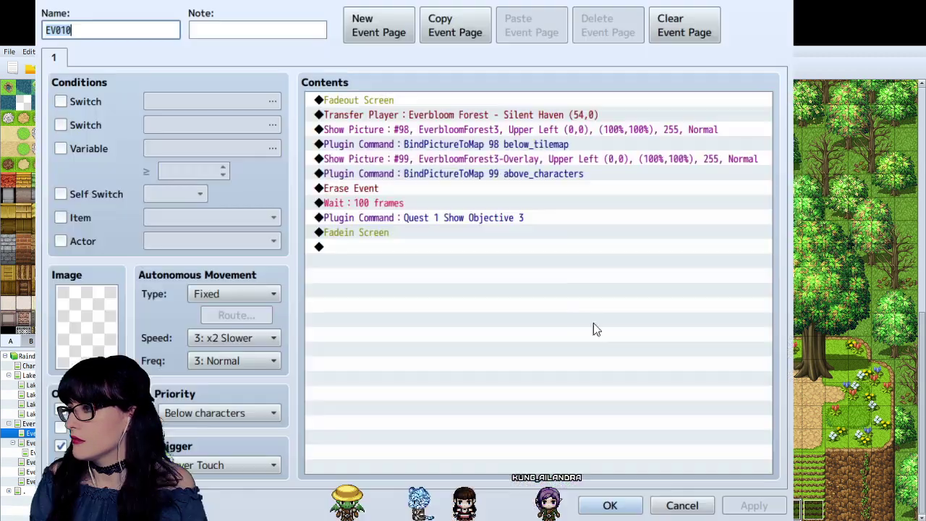
pyautogui.click(547, 204)
pyautogui.click(550, 217)
pyautogui.press('Delete')
pyautogui.hotkey('ctrl', 'v')
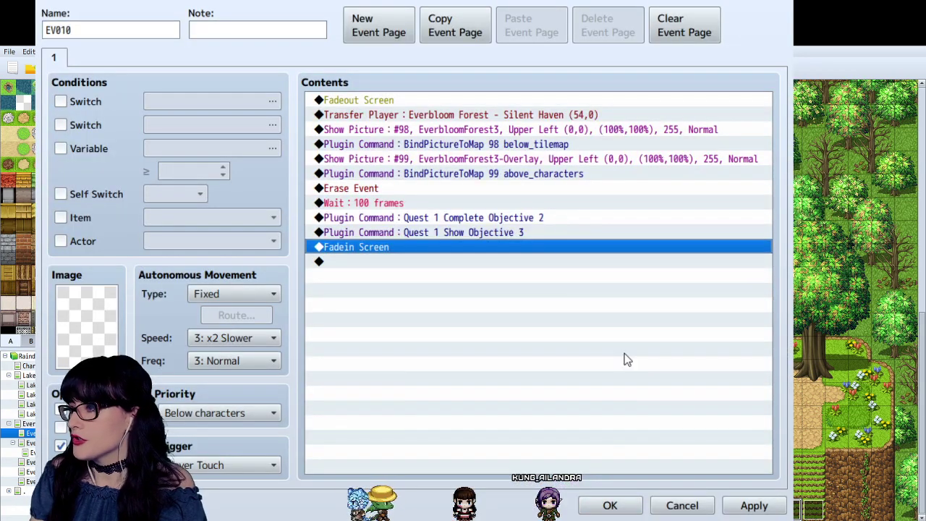
pyautogui.click(610, 505)
# - Replace EV011's single Show Objective 3 command with the copied Quest 1 Complete Objective 2 and Show Objective 3 commands
pyautogui.doubleClick(816, 514)
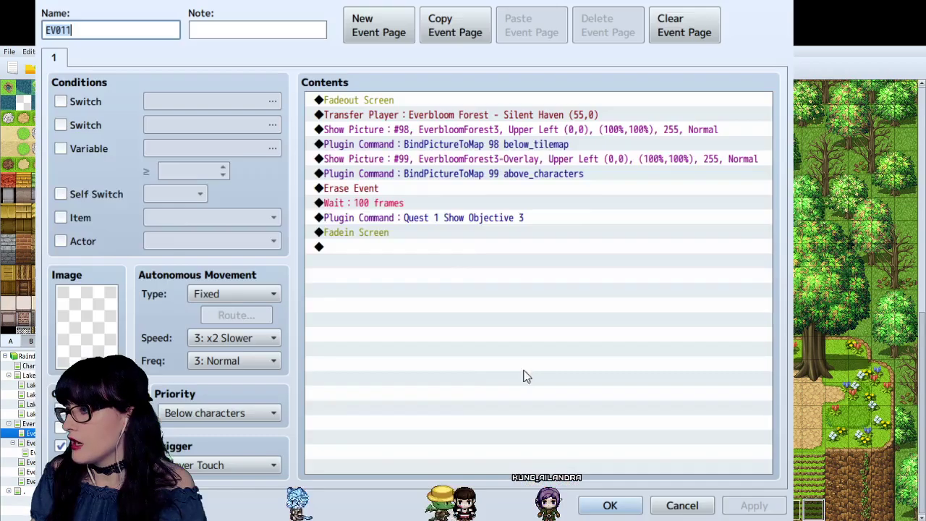
pyautogui.click(451, 217)
pyautogui.hotkey('ctrl', 'v')
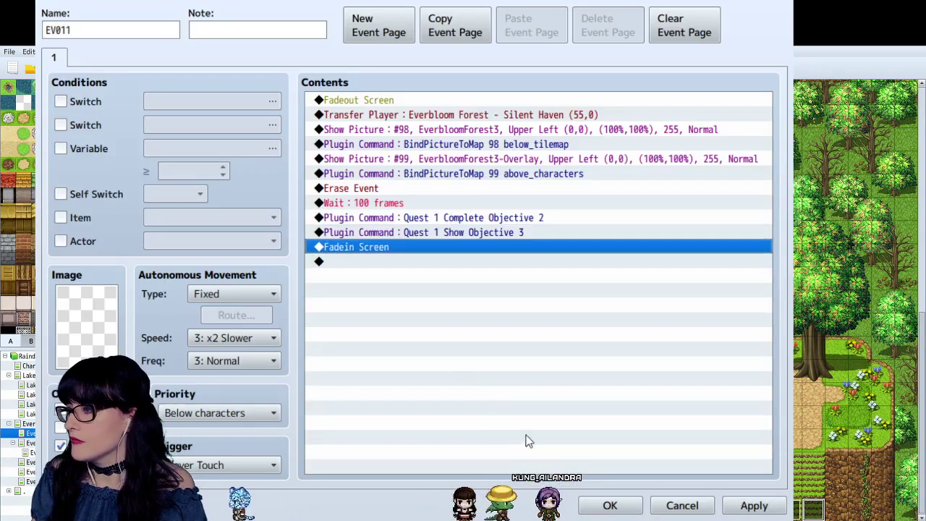
pyautogui.click(608, 505)
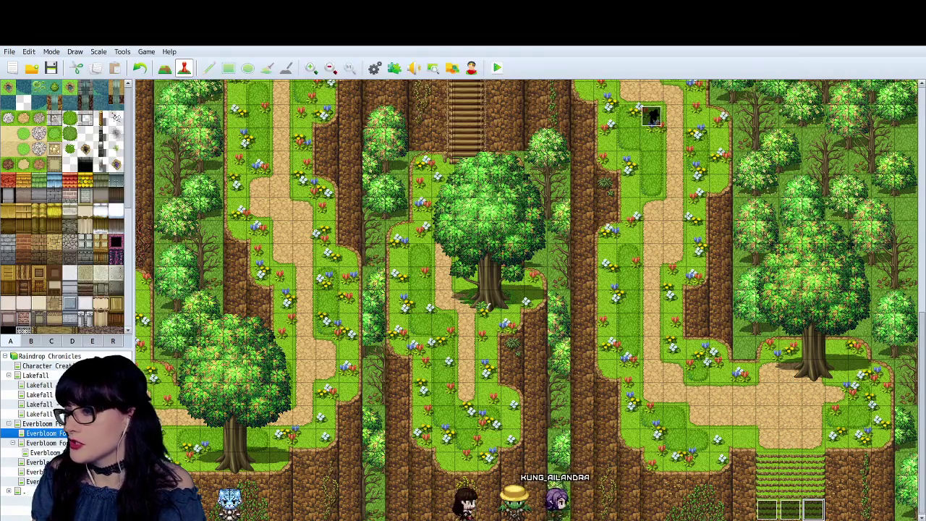
# - On the Lakefall map, paste the two quest commands into the bridge's transfer event EV024, just before the 100-frame wait
pyautogui.click(35, 374)
pyautogui.keyDown('shift'); pyautogui.hscroll(5, 463, 289); pyautogui.keyUp('shift')
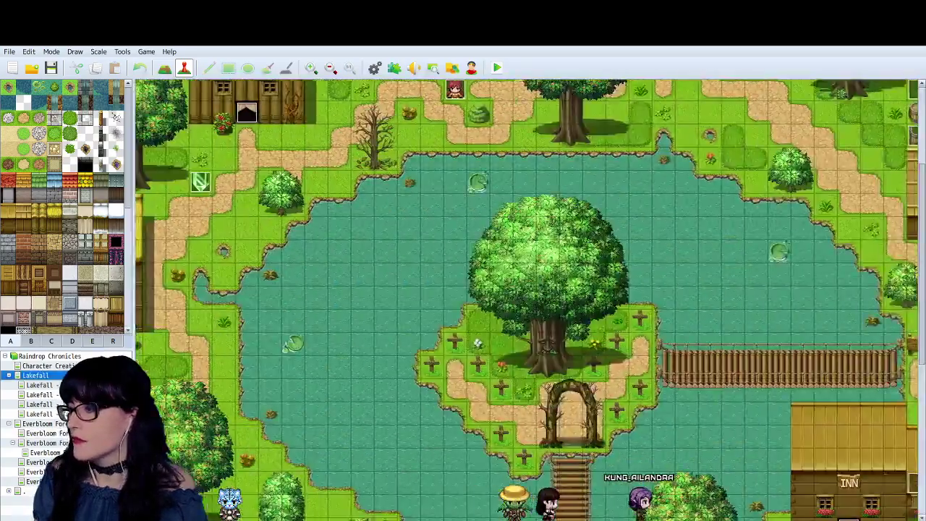
pyautogui.scroll(-10, 463, 289)
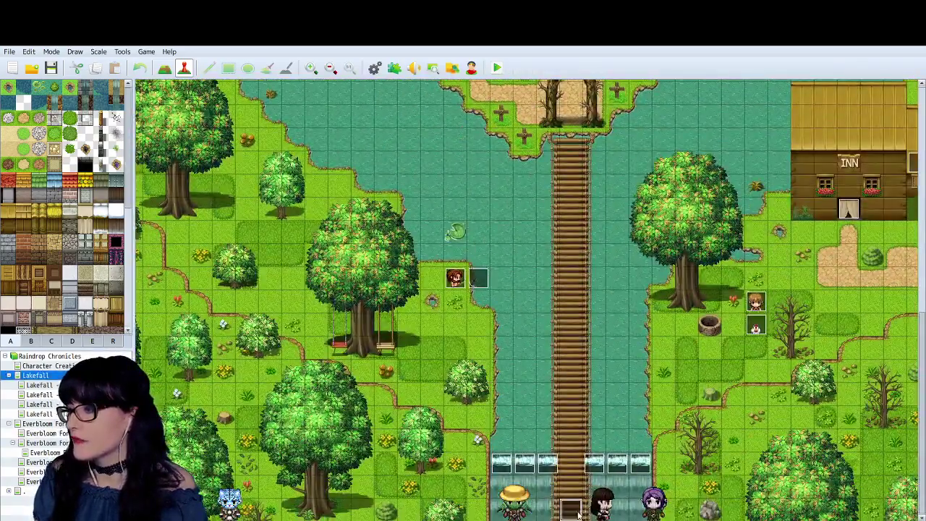
pyautogui.doubleClick(478, 278)
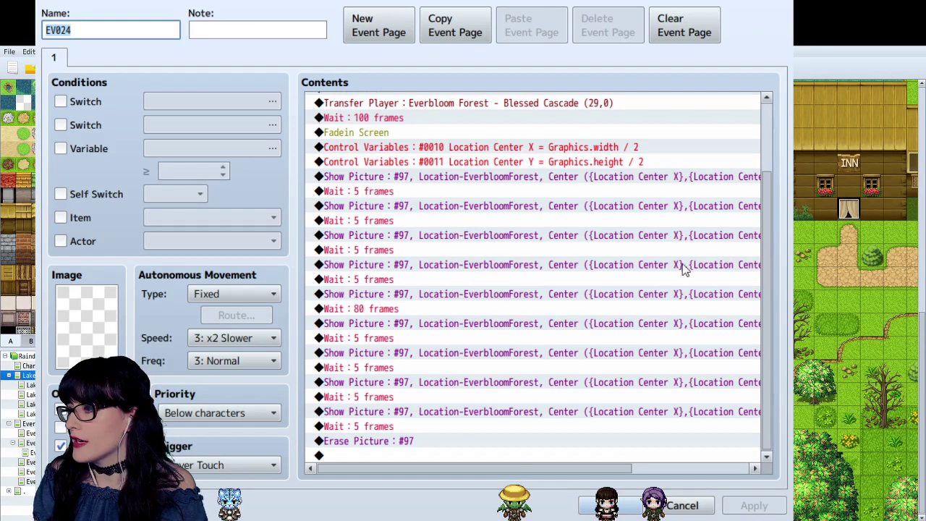
pyautogui.scroll(2, 485, 409)
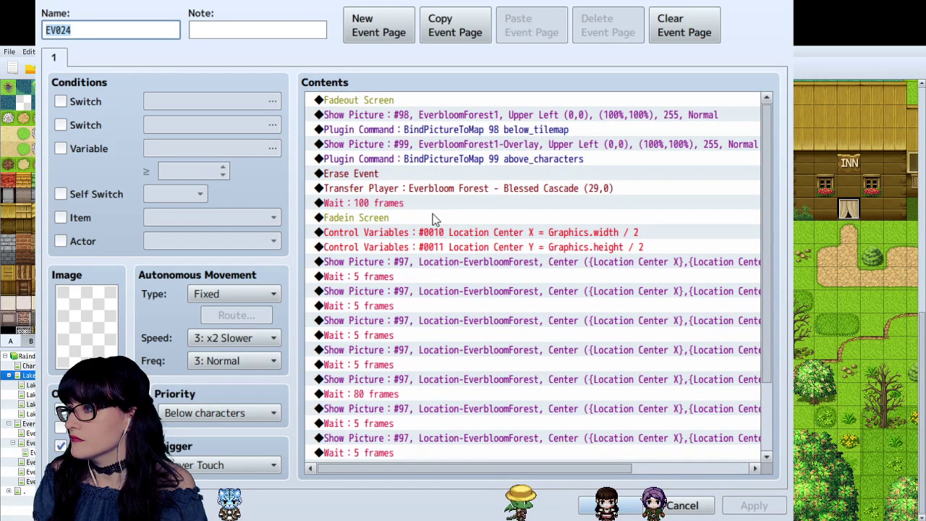
pyautogui.click(386, 203)
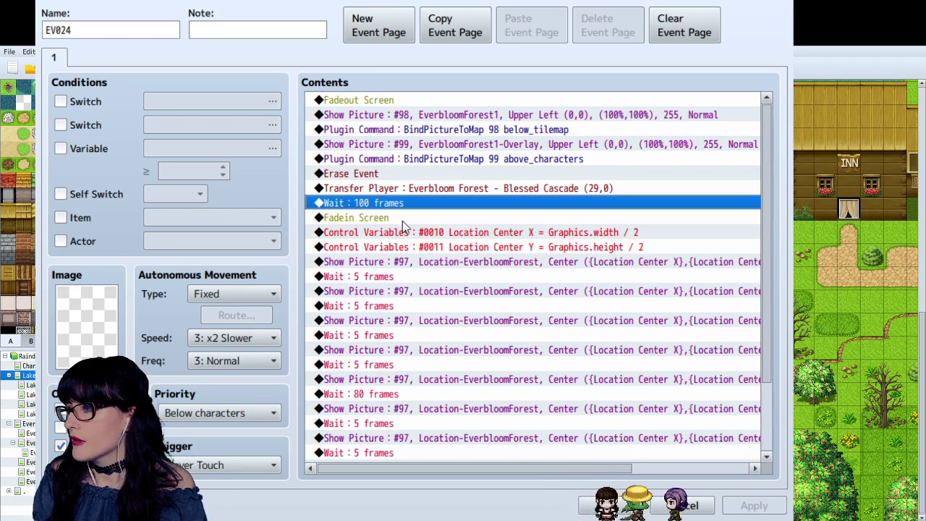
pyautogui.hotkey('ctrl', 'v')
# - Change the pasted commands in EV024 to Quest 1 Complete Objective 1 and Quest 1 Show Objective 2
pyautogui.click(402, 204)
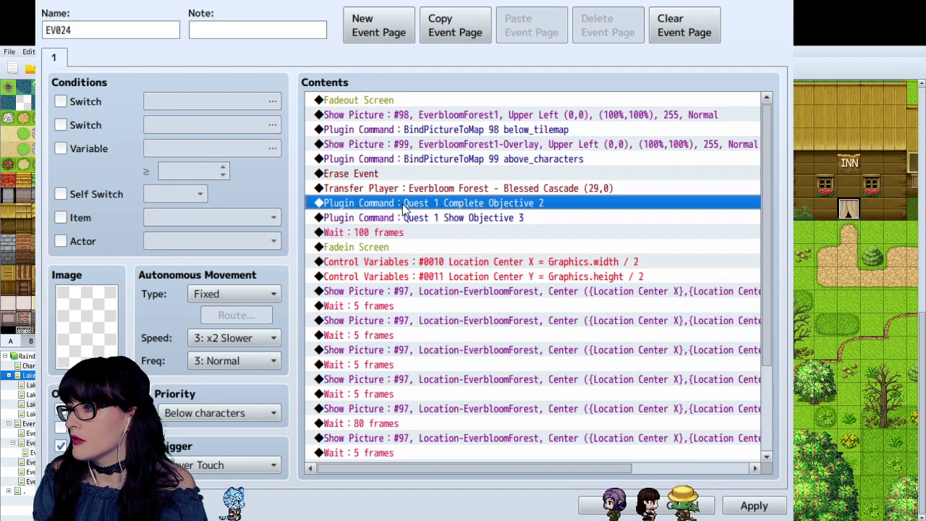
pyautogui.click(506, 220)
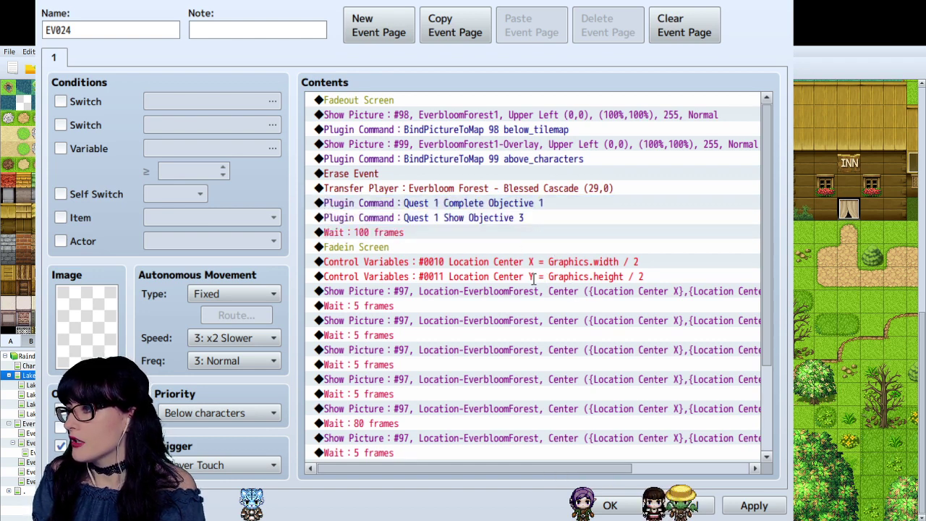
pyautogui.press('Return')
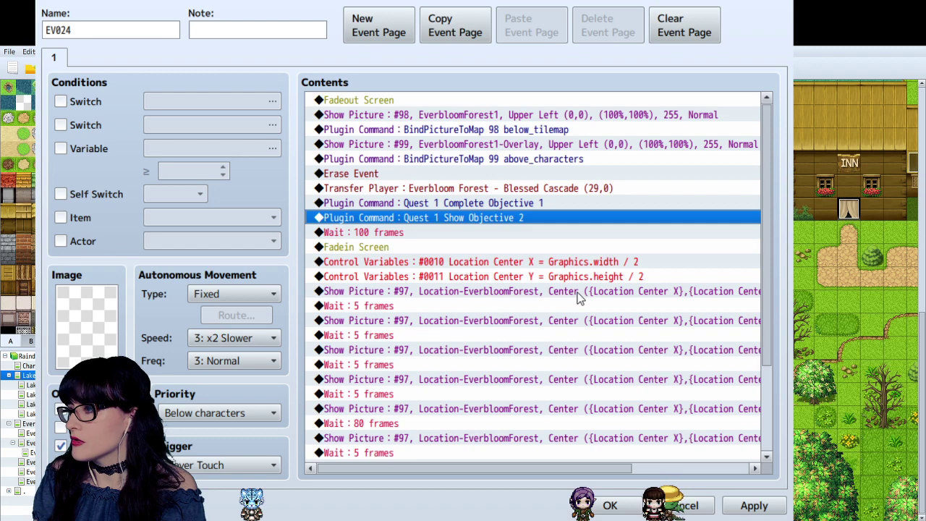
pyautogui.click(614, 505)
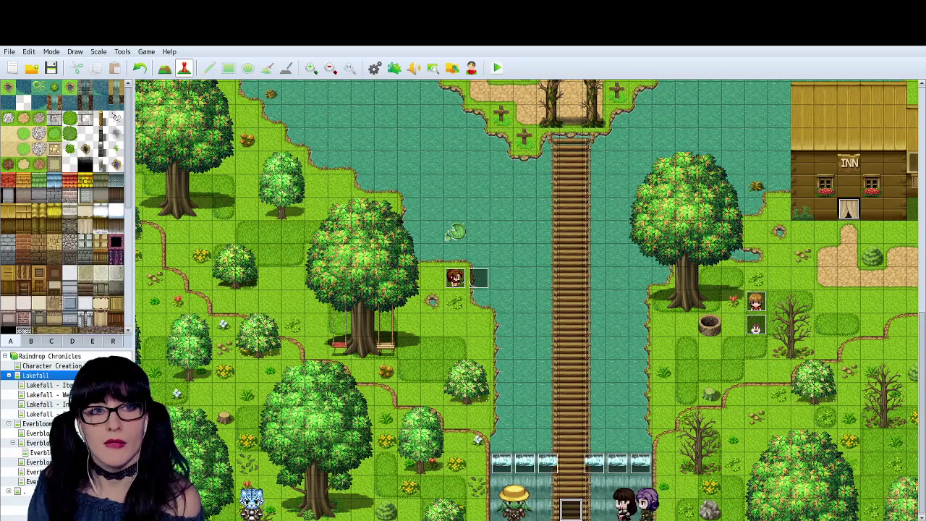
# - Start a playtest and continue from the Lakefall save in File 1
pyautogui.hotkey('ctrl', 'r')
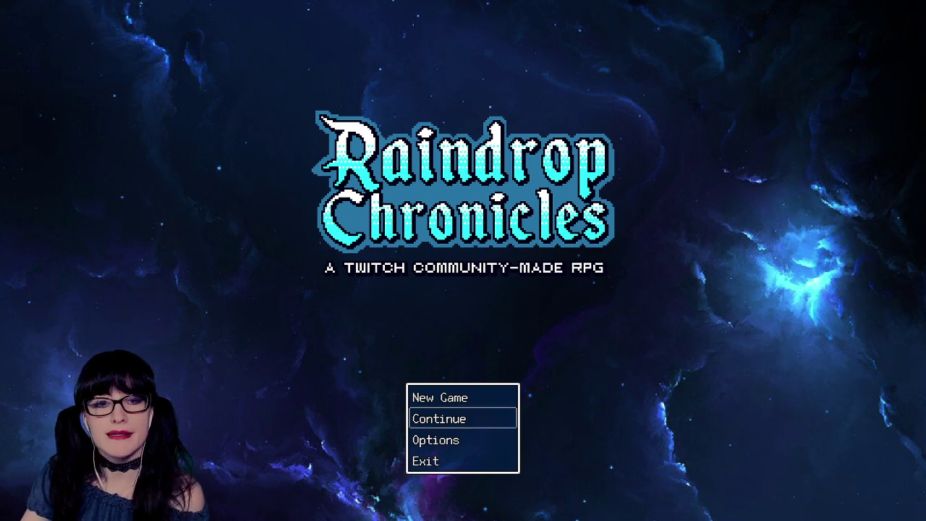
pyautogui.press('Return')
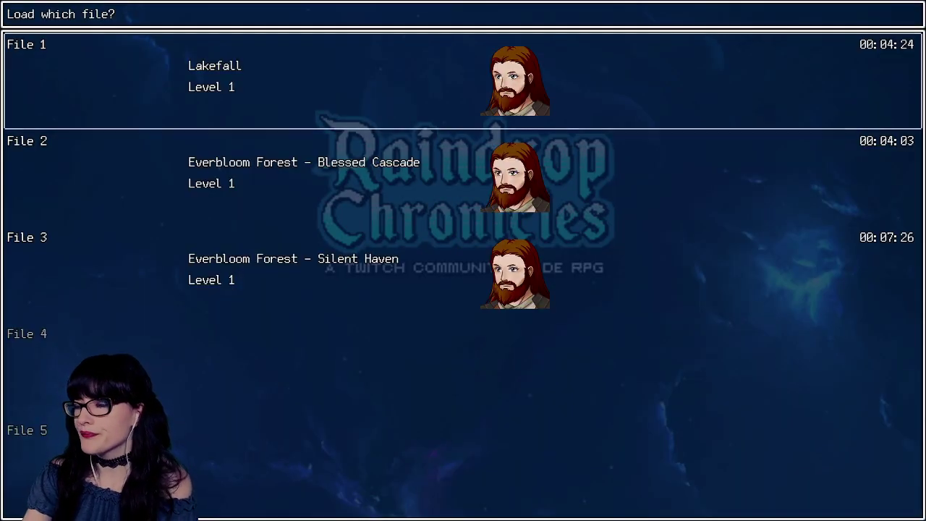
pyautogui.press('Up')
pyautogui.press('Down')
pyautogui.press('Down')
pyautogui.press('Down')
pyautogui.press('Up')
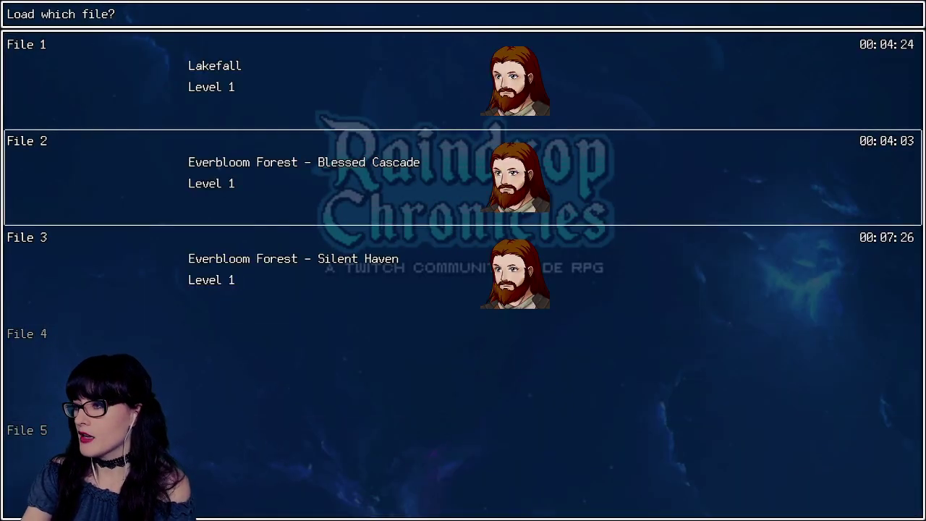
pyautogui.press('Up')
pyautogui.press('Return')
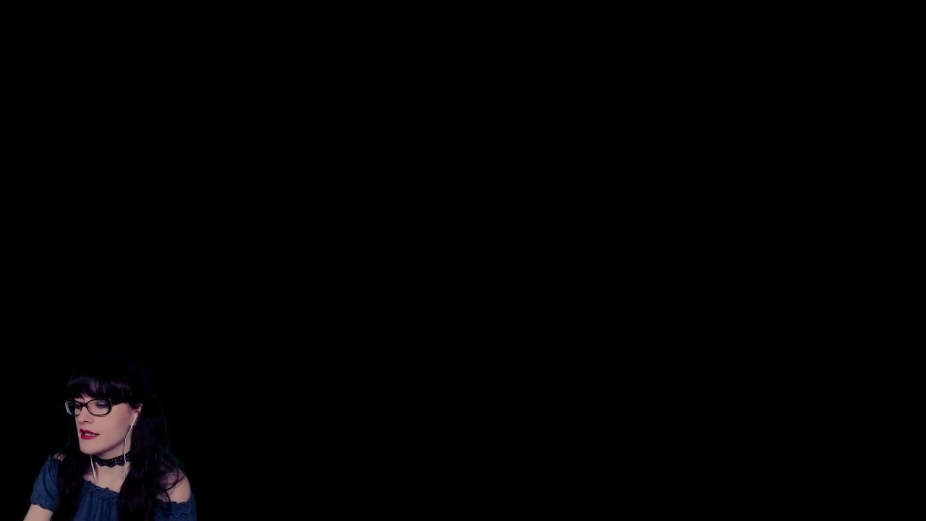
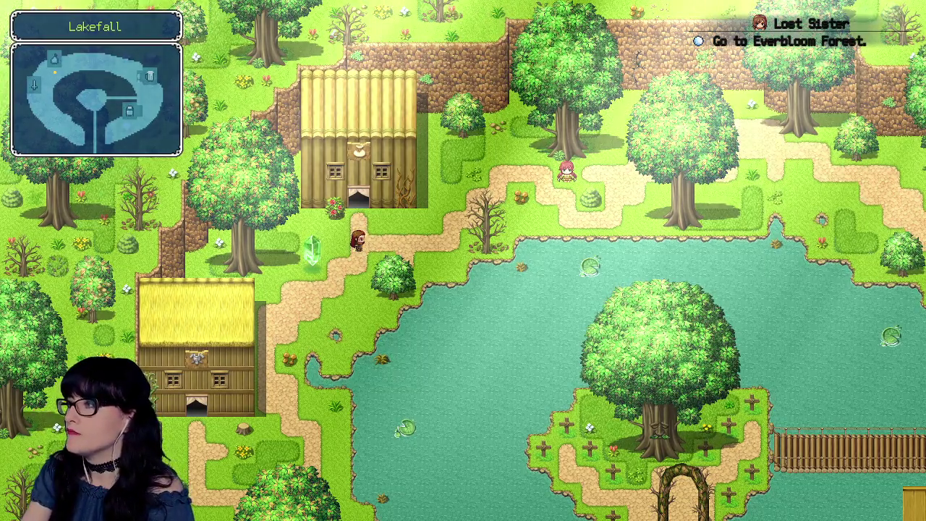
# - Walk the character along Lakefall's northern lakeshore path and past the tavern to the bridge north of the inn
pyautogui.press('Escape')
pyautogui.press('Escape')
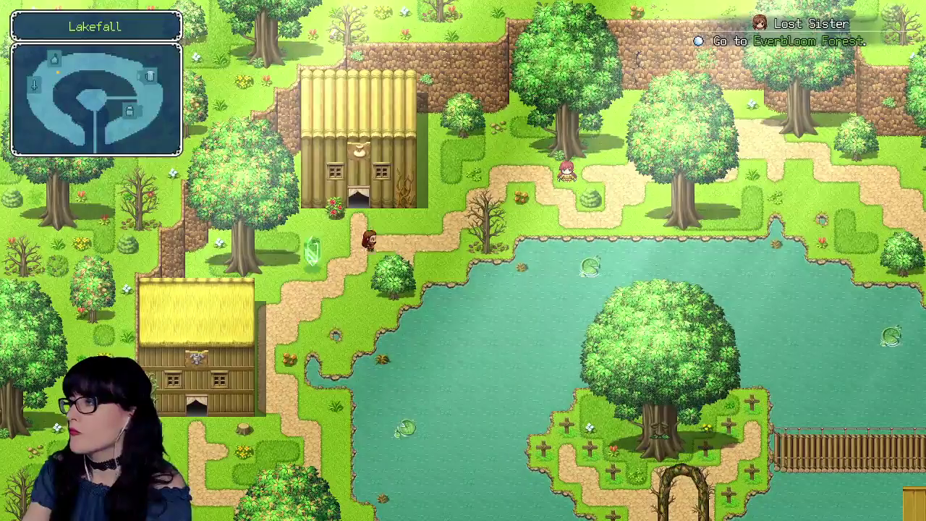
pyautogui.press('Up')
pyautogui.press('Right')
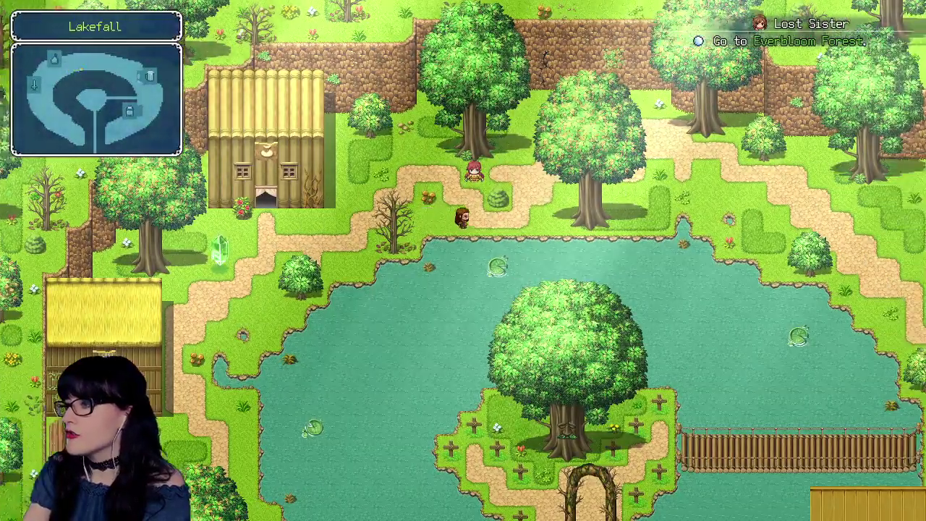
pyautogui.press('Right')
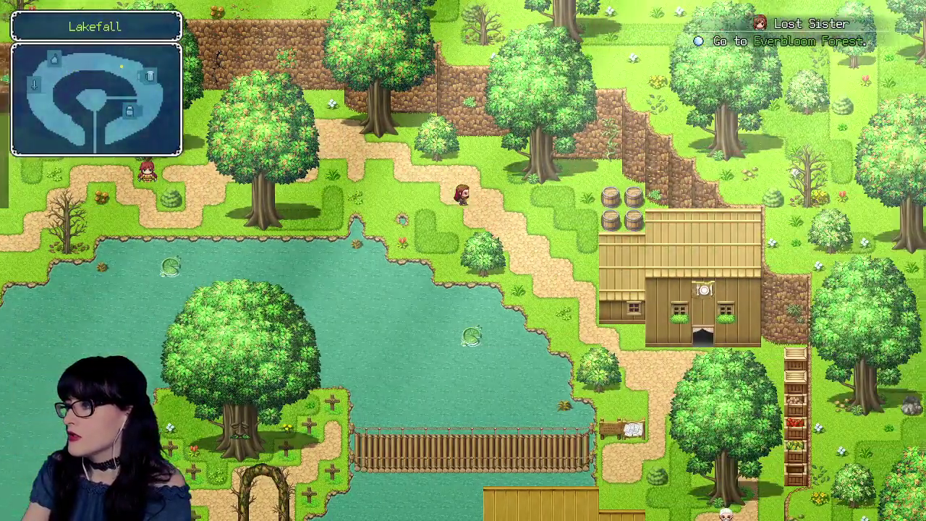
pyautogui.press('Down')
pyautogui.press('Down')
pyautogui.press('Right')
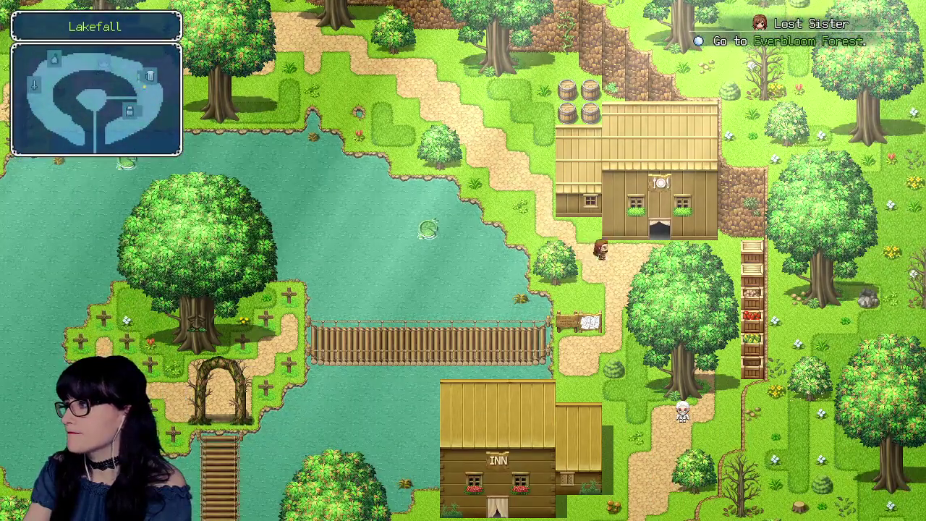
pyautogui.press('Down')
pyautogui.press('Left')
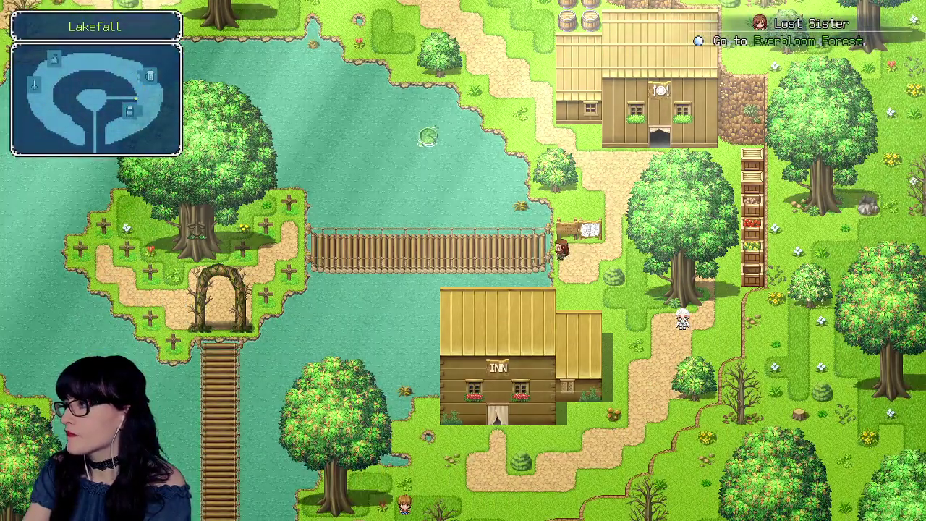
# - Cross the lake island and follow the southern bridge down the waterfall into Everbloom Forest to trigger the transfer event
pyautogui.press('Left')
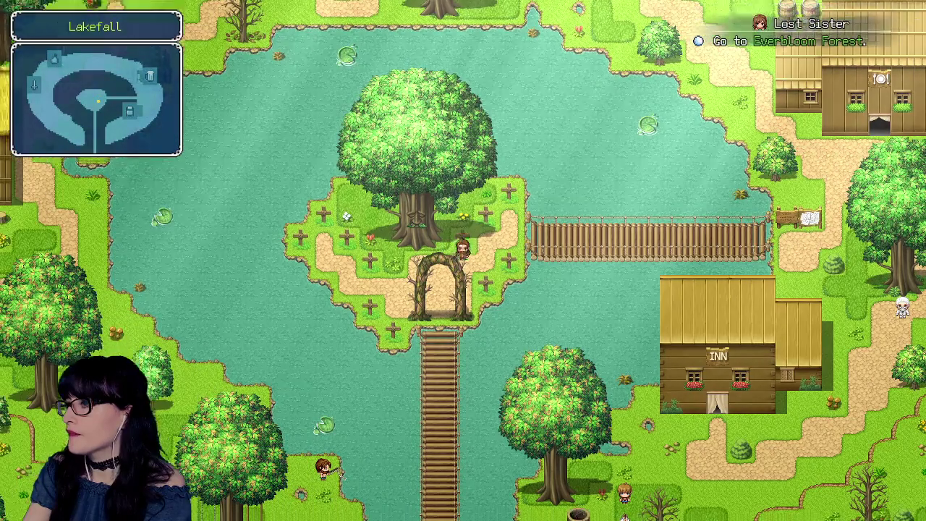
pyautogui.press('Down')
pyautogui.press('Down')
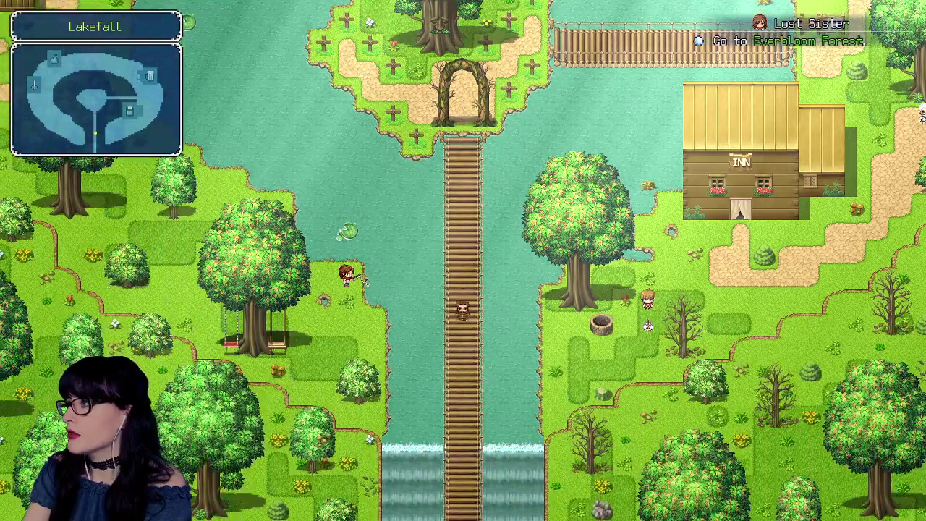
pyautogui.press('Down')
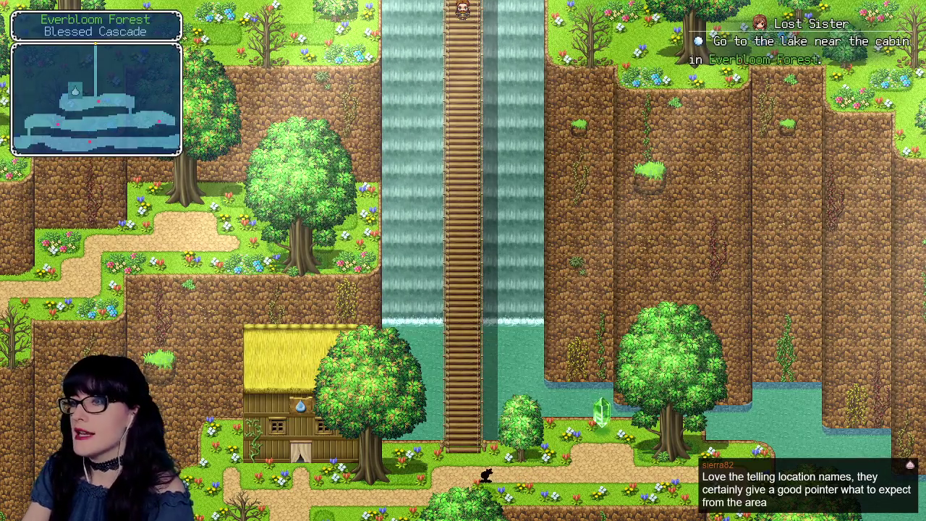
# - Read the Lost Sister entry in the in-game quest journal to check its objectives, and return to the map
pyautogui.press('Escape')
pyautogui.press('Return')
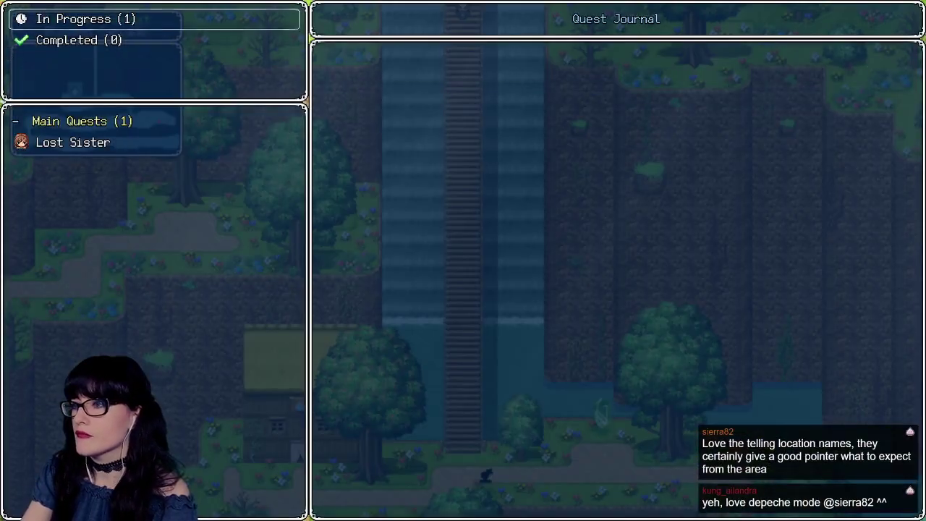
pyautogui.press('Return')
pyautogui.press('Return')
pyautogui.press('Return')
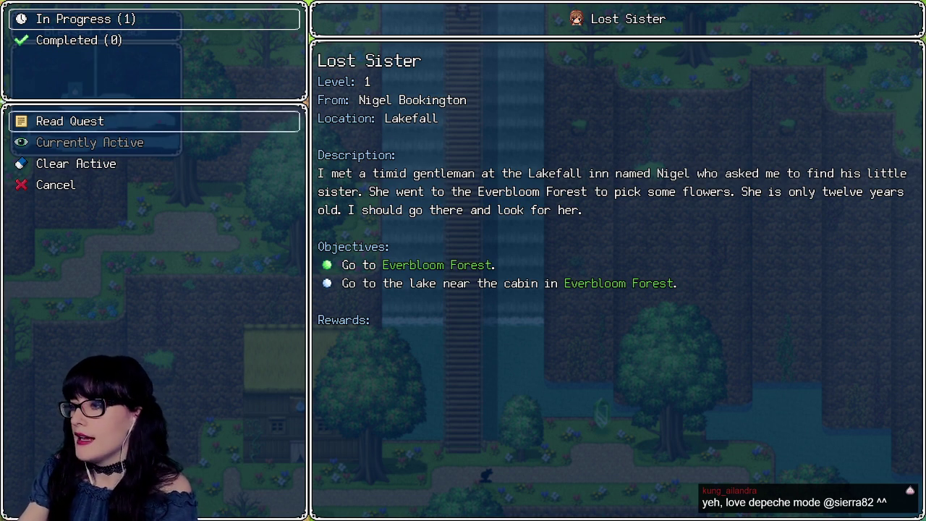
pyautogui.press('Escape')
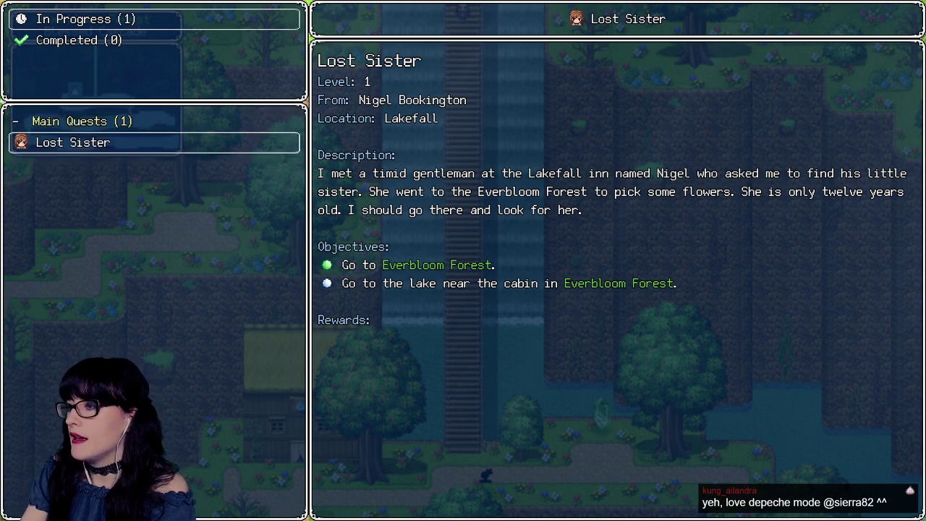
pyautogui.press('Escape')
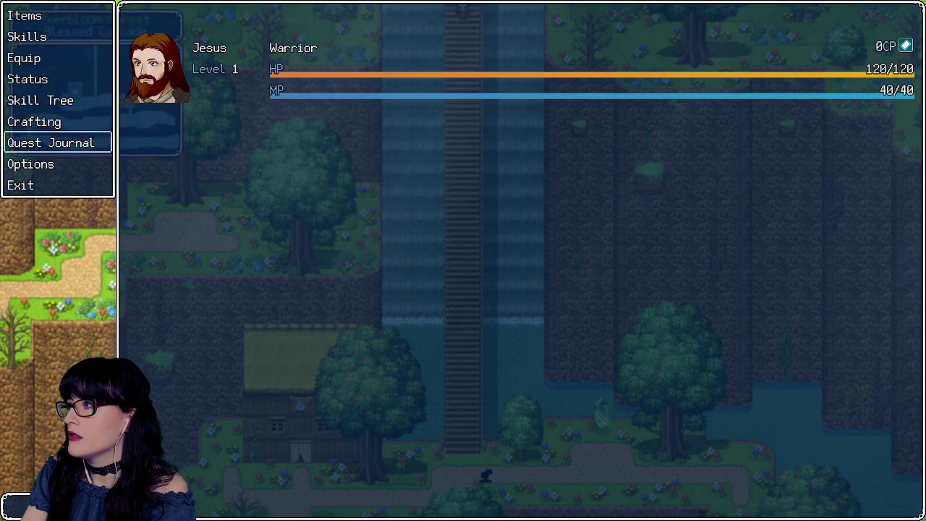
pyautogui.press('Escape')
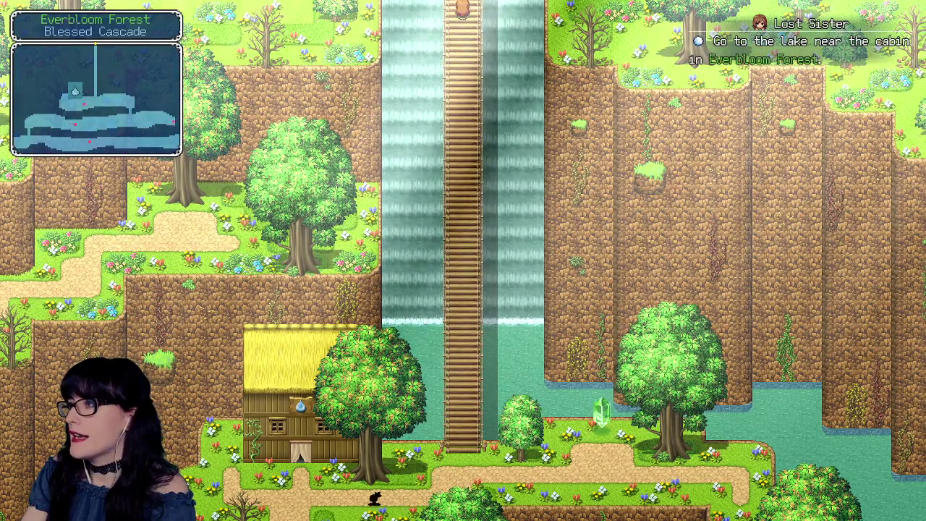
# - Move a little down the bridge, recheck the Lost Sister objectives in the quest journal, and leave the game menu
pyautogui.press('Down')
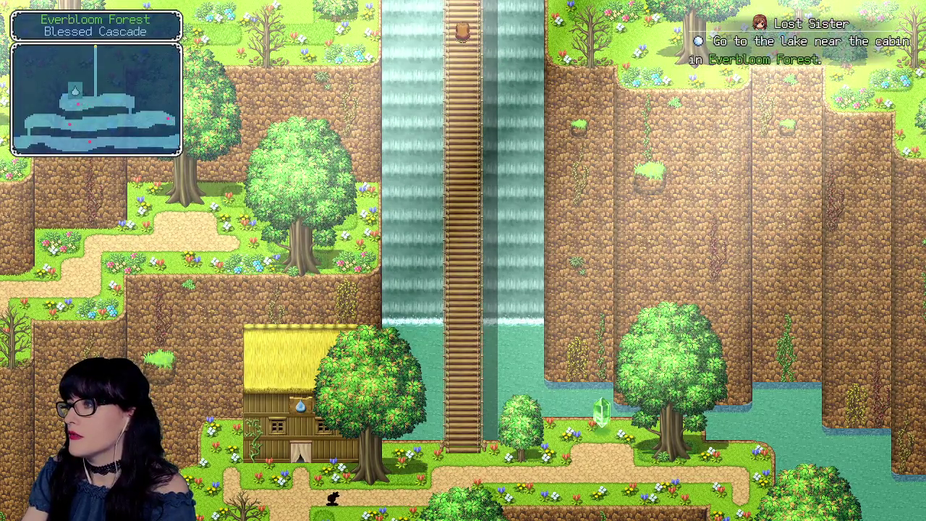
pyautogui.press('Escape')
pyautogui.press('Down')
pyautogui.press('Down')
pyautogui.press('Down')
pyautogui.press('Down')
pyautogui.press('Down')
pyautogui.press('Down')
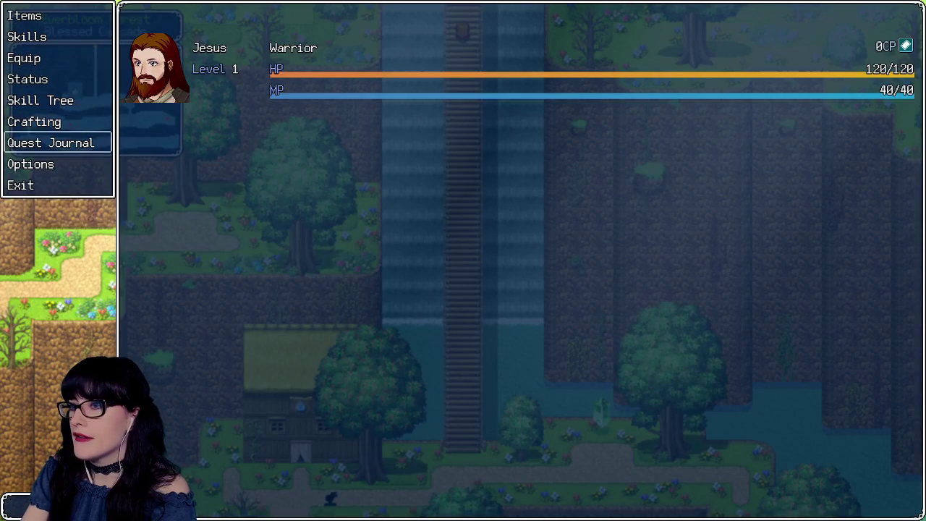
pyautogui.press('Return')
pyautogui.press('Return')
pyautogui.press('Down')
pyautogui.press('Return')
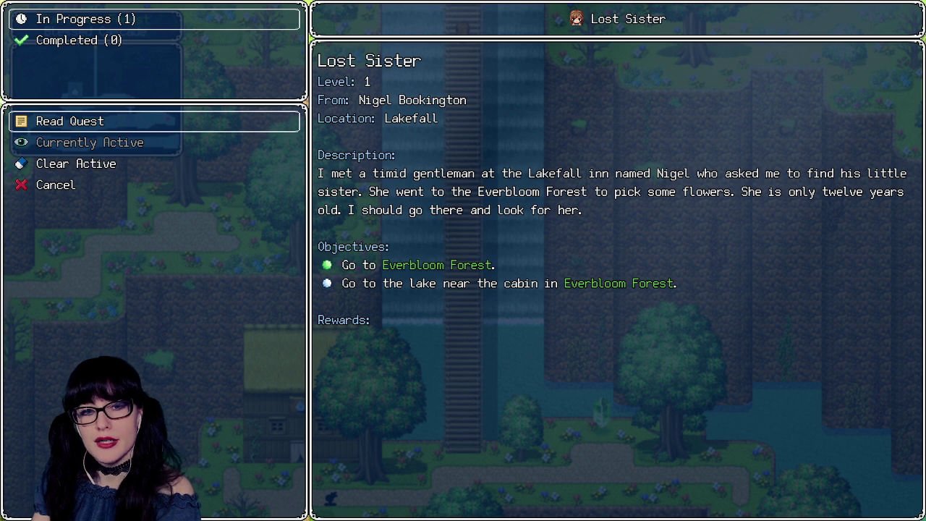
pyautogui.press('Escape')
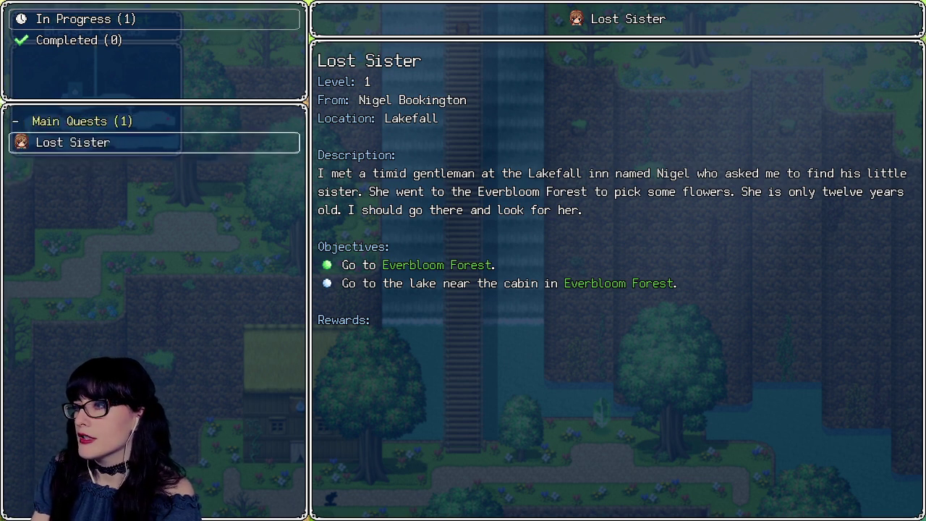
pyautogui.press('Escape')
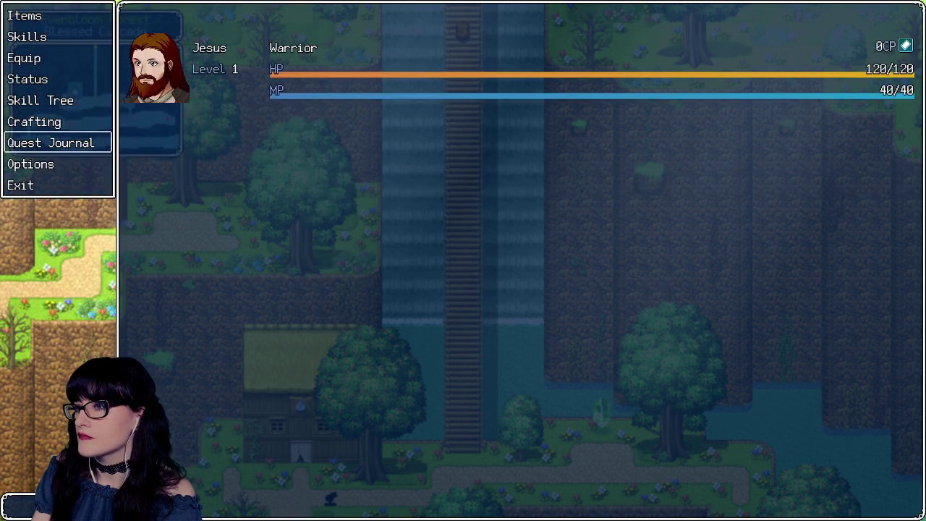
pyautogui.press('Escape')
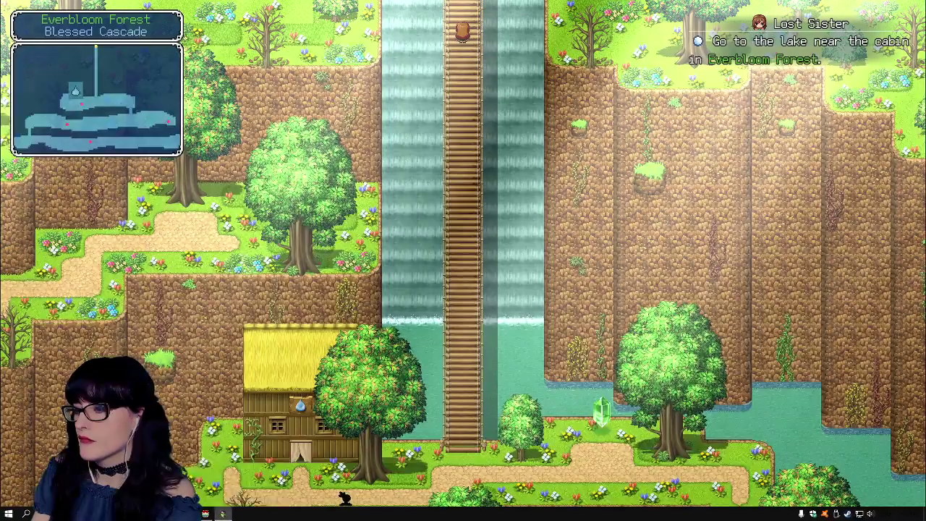
# - End the playtest and open the YEP_QuestJournal plugin's settings in the Plugin Manager
pyautogui.hotkey('alt', 'F4')
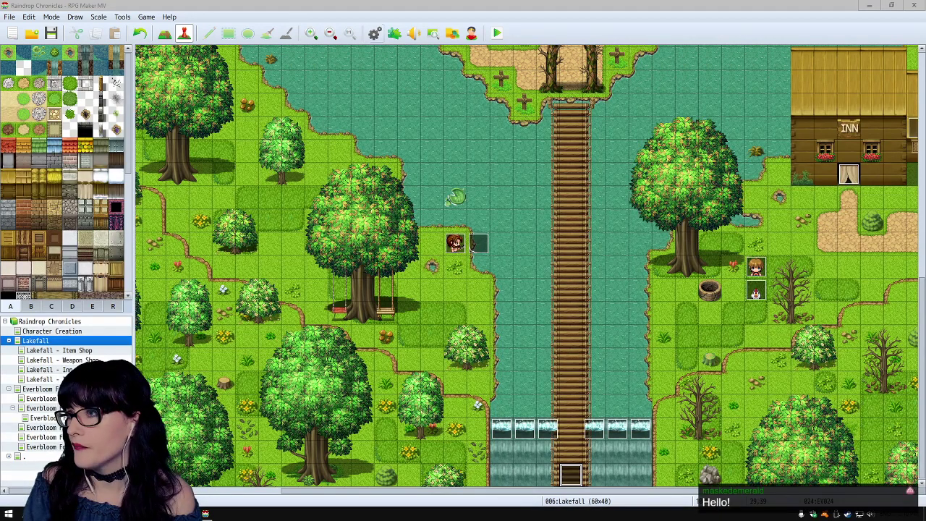
pyautogui.click(394, 33)
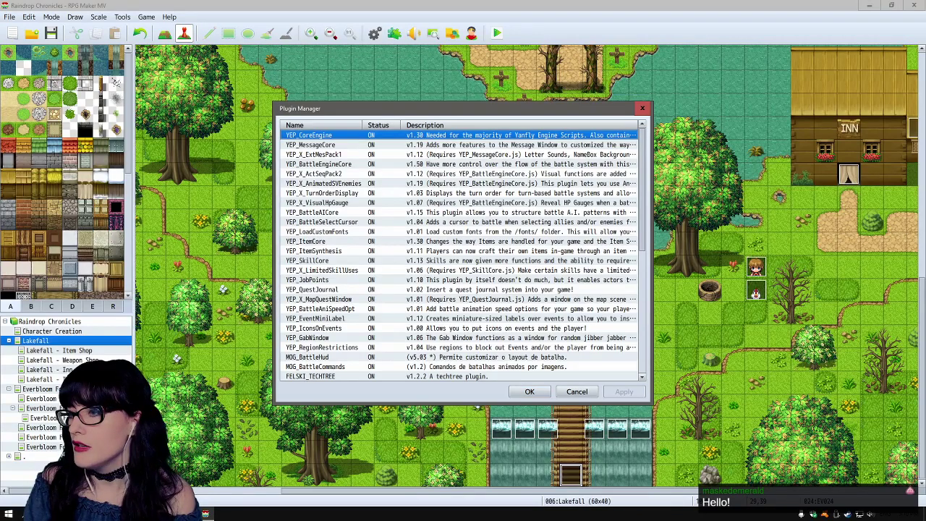
pyautogui.click(311, 289)
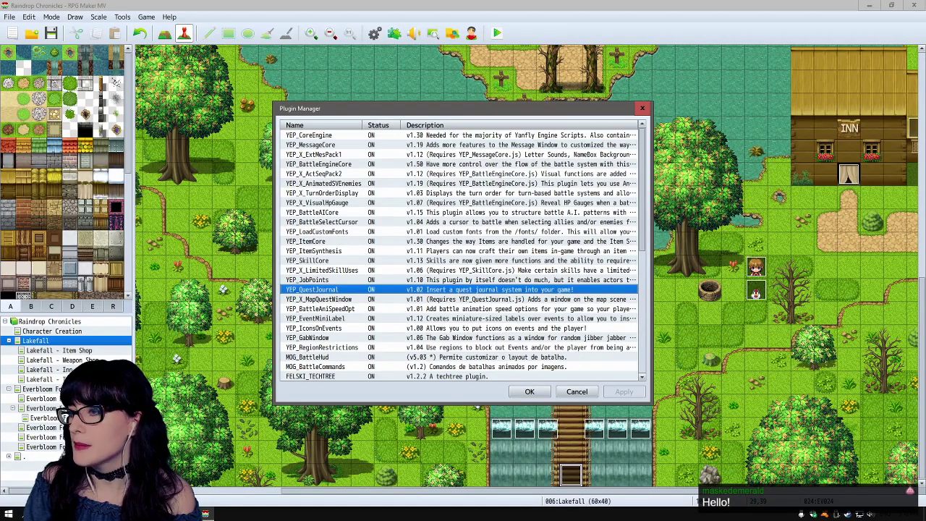
pyautogui.doubleClick(311, 290)
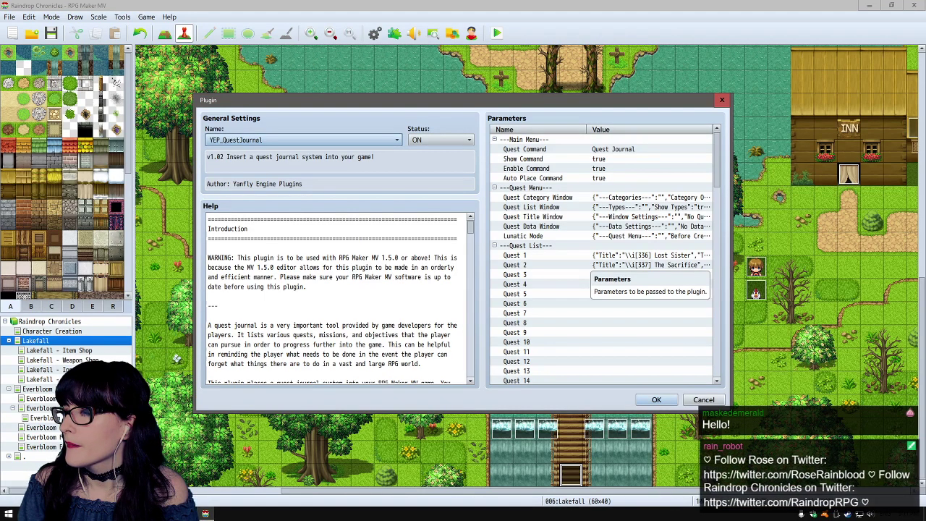
pyautogui.scroll(-10, 339, 298)
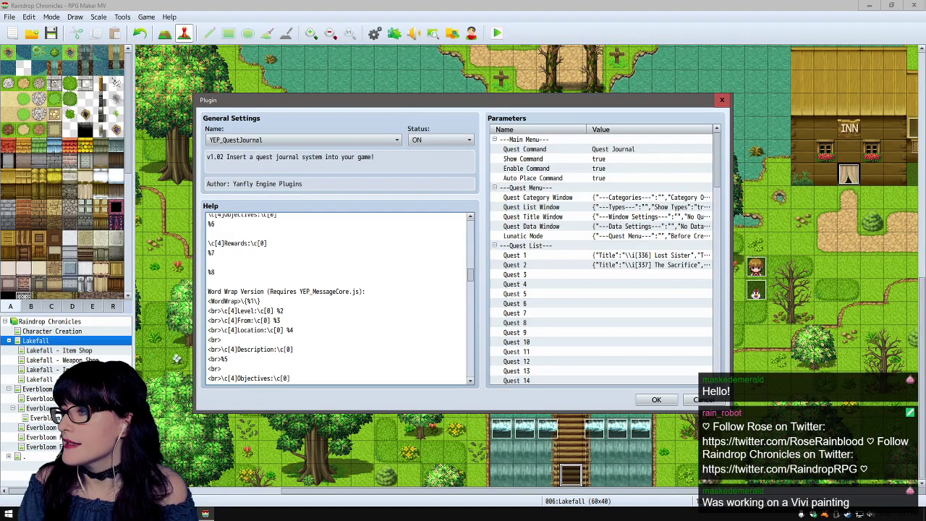
pyautogui.click(656, 400)
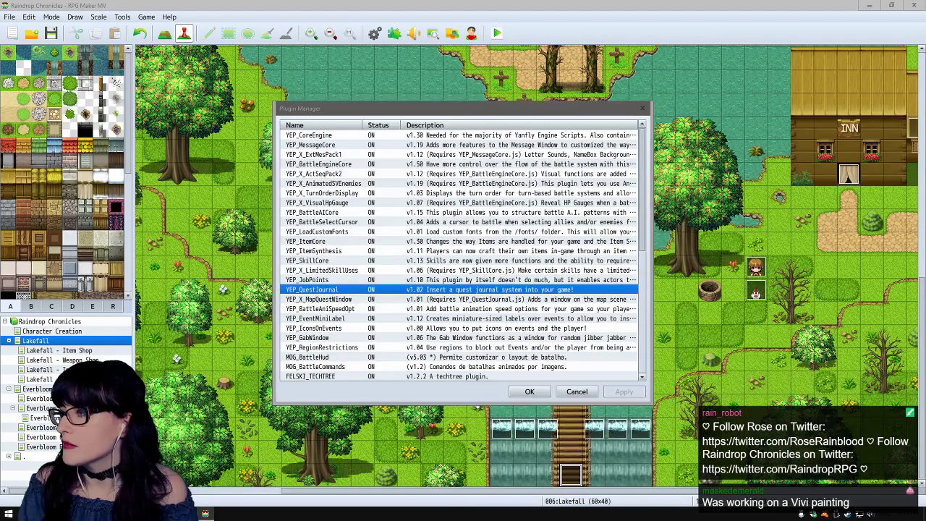
pyautogui.press('Return')
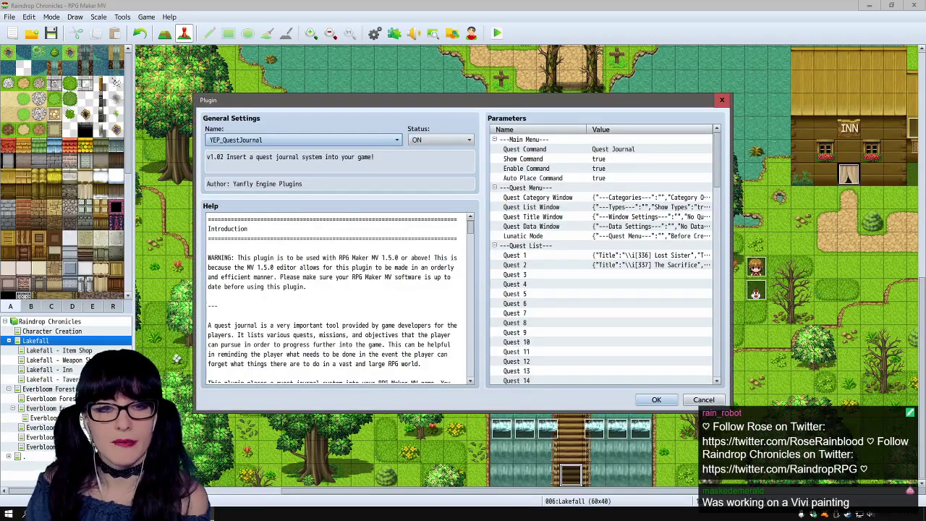
pyautogui.click(523, 158)
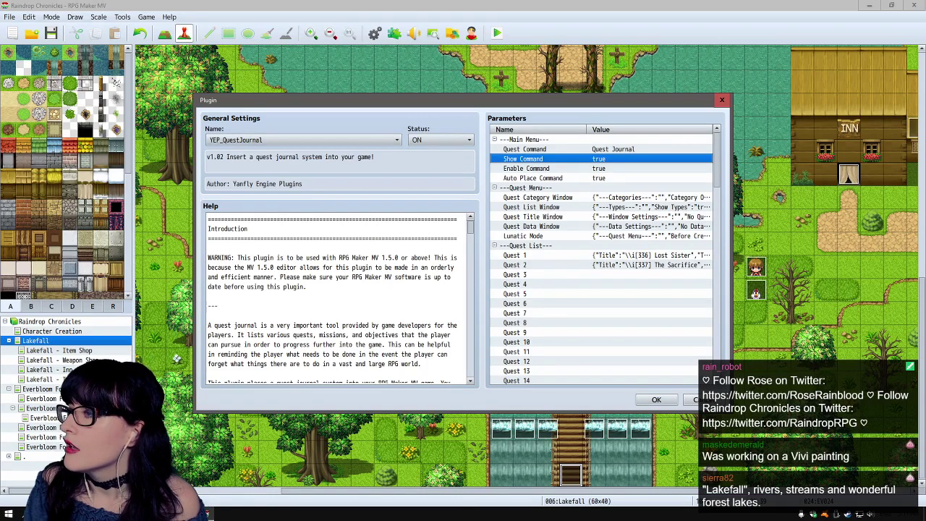
pyautogui.doubleClick(523, 159)
pyautogui.press('Escape')
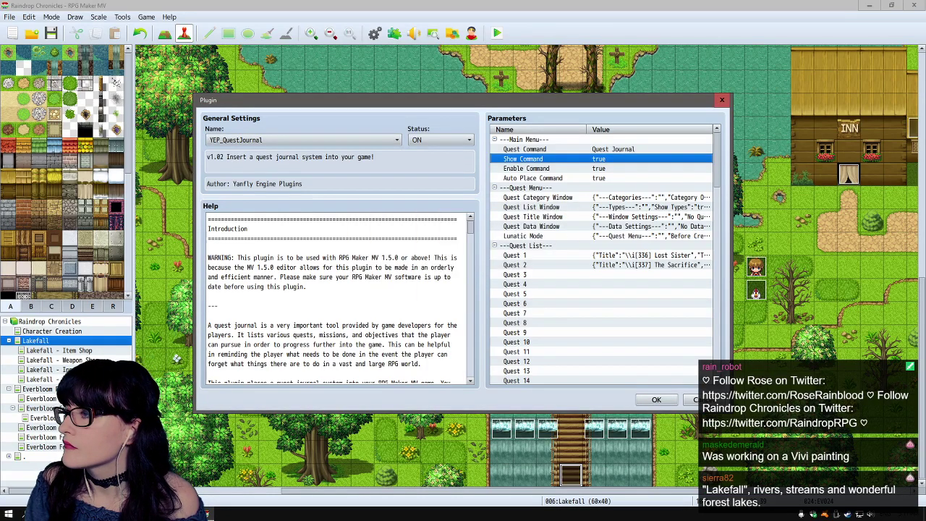
pyautogui.click(531, 207)
pyautogui.doubleClick(526, 187)
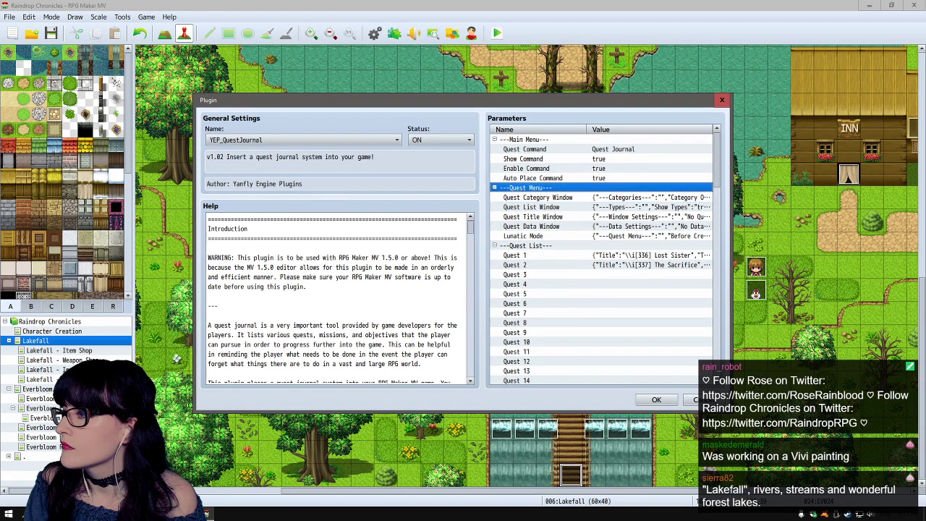
pyautogui.press('Escape')
# - Open the Quest Category Window parameter of YEP_QuestJournal and examine its category texts and window settings
pyautogui.click(537, 197)
pyautogui.doubleClick(538, 197)
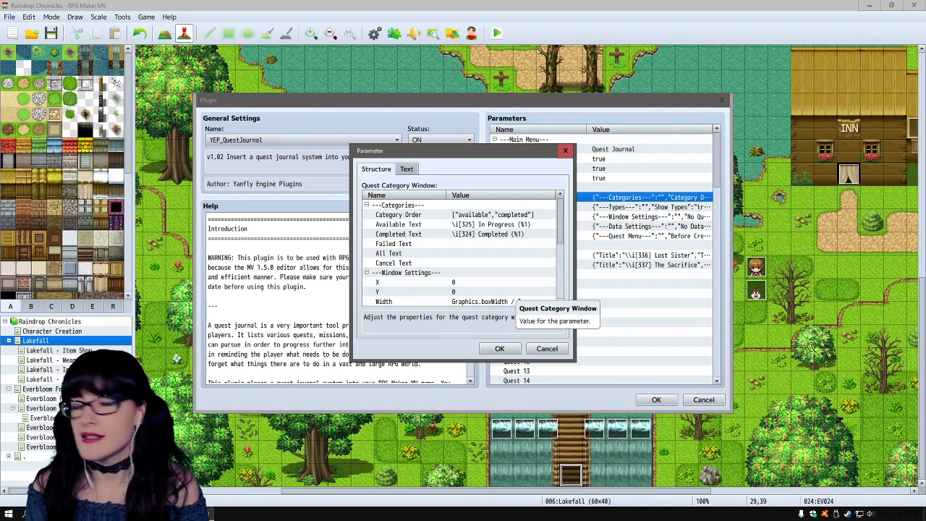
pyautogui.scroll(-4, 463, 253)
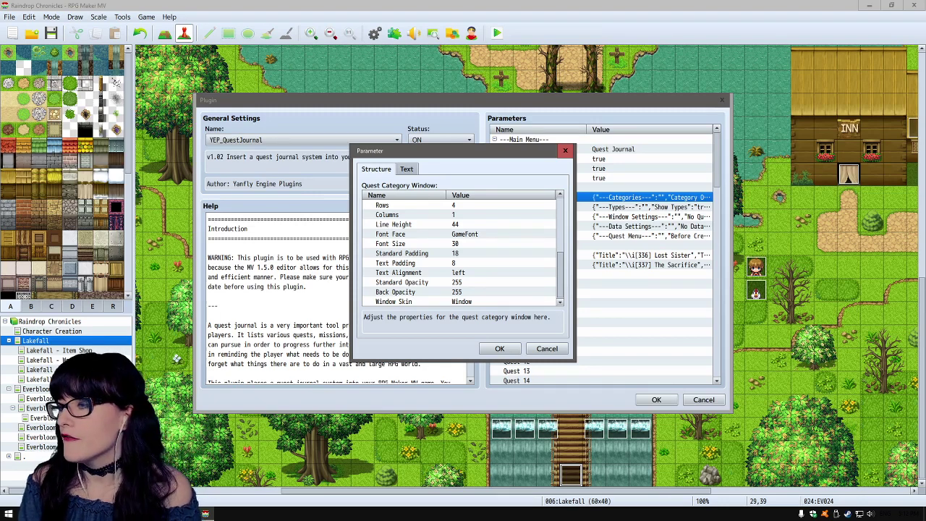
pyautogui.scroll(1, 463, 253)
pyautogui.scroll(-1, 463, 253)
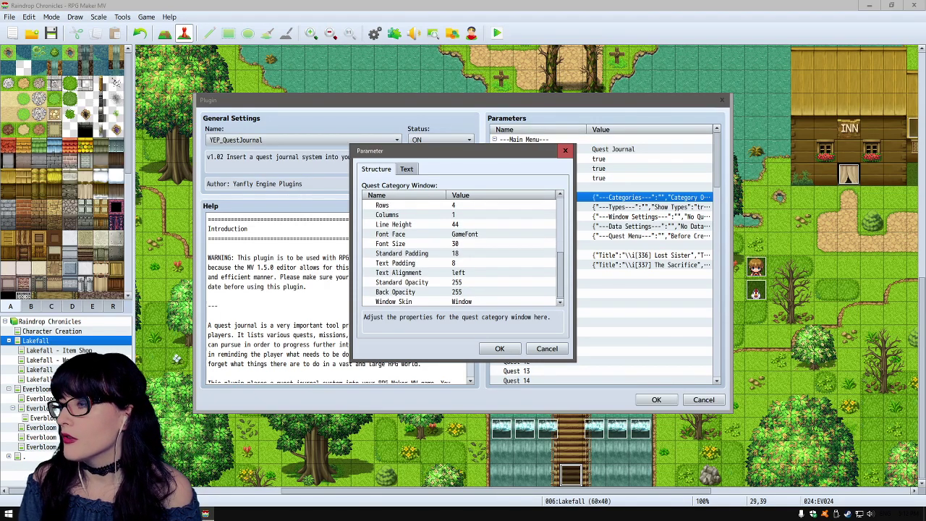
pyautogui.scroll(1, 463, 253)
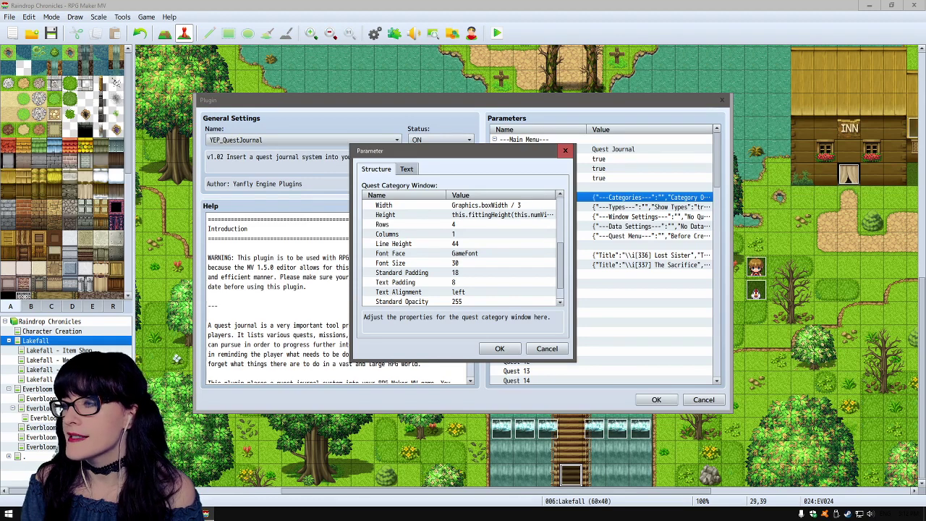
pyautogui.scroll(1, 463, 253)
pyautogui.scroll(-2, 463, 253)
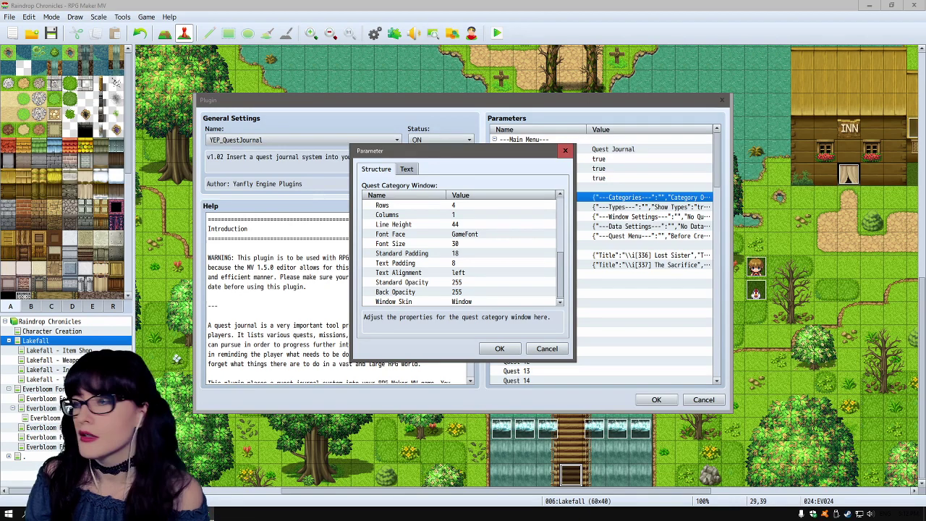
pyautogui.scroll(5, 460, 250)
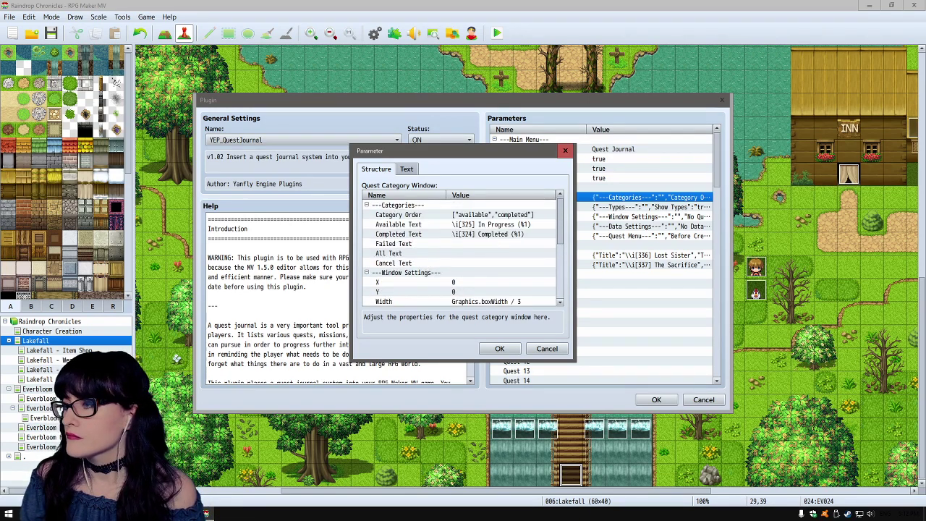
# - Review the remaining window settings of the Quest Category Window parameter and close it
pyautogui.scroll(-3, 460, 250)
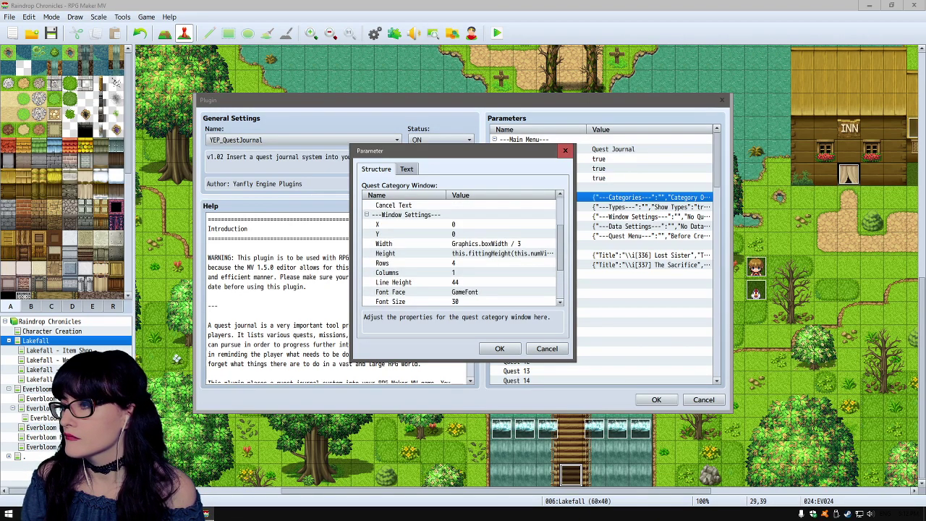
pyautogui.scroll(-2, 460, 249)
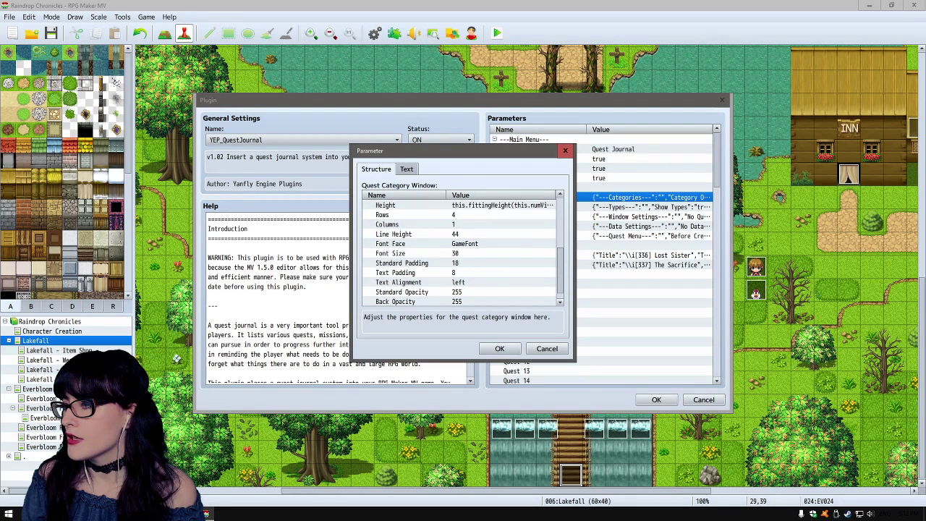
pyautogui.scroll(5, 460, 250)
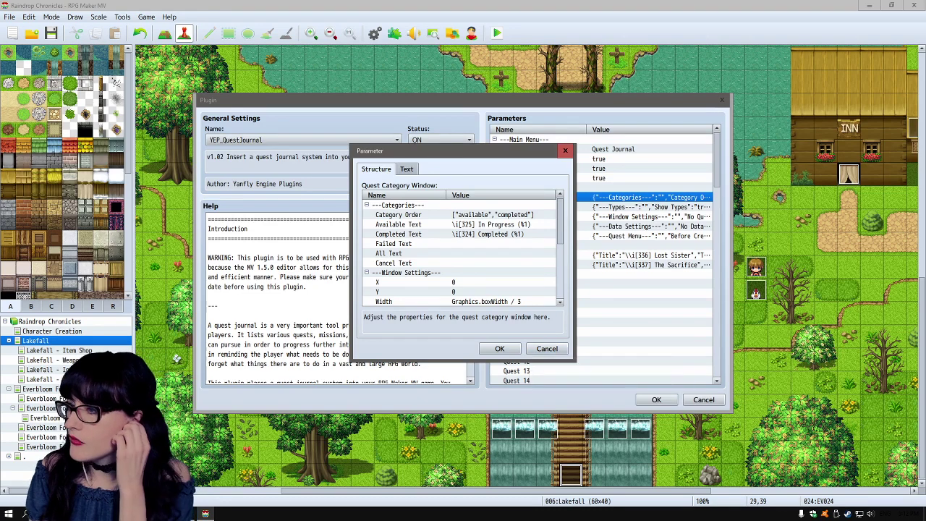
pyautogui.scroll(-4, 460, 250)
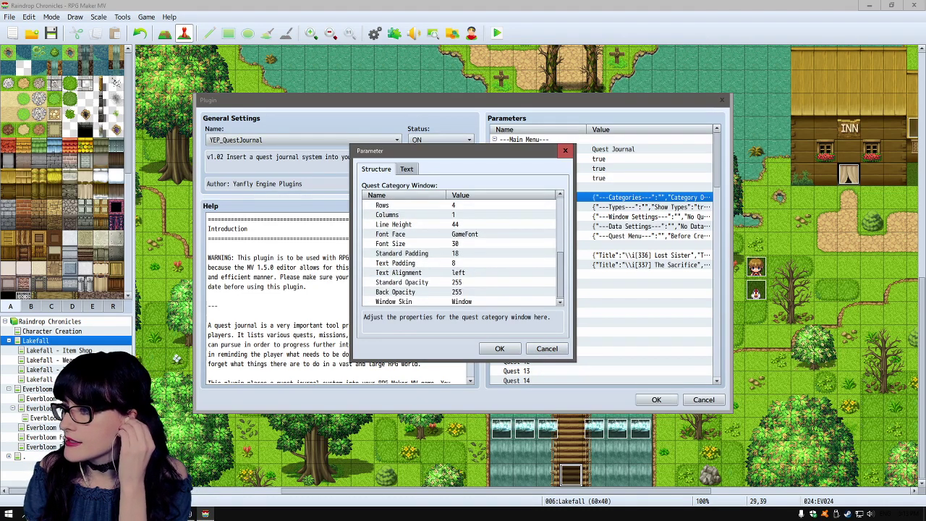
pyautogui.scroll(2, 460, 250)
pyautogui.click(499, 348)
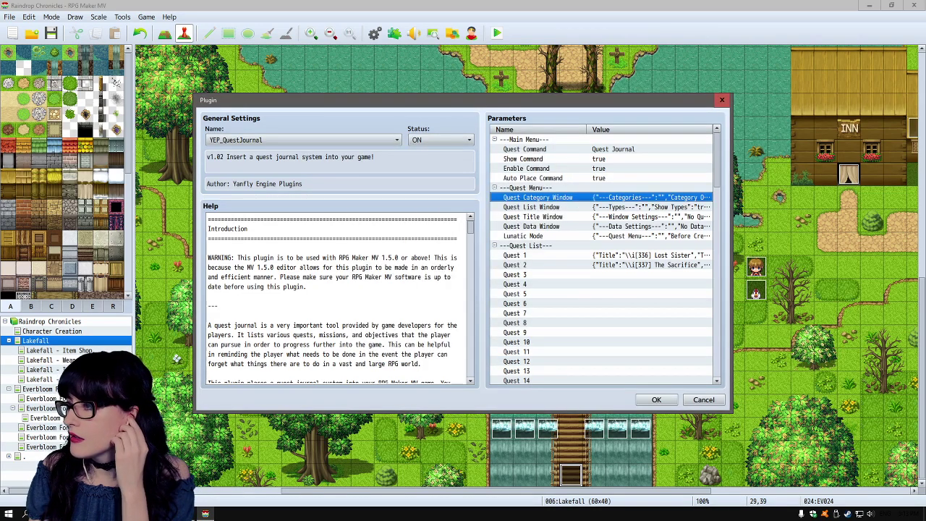
# - Examine the Quest List Window parameter, including its Type Order list and window settings, without changing anything
pyautogui.doubleClick(651, 207)
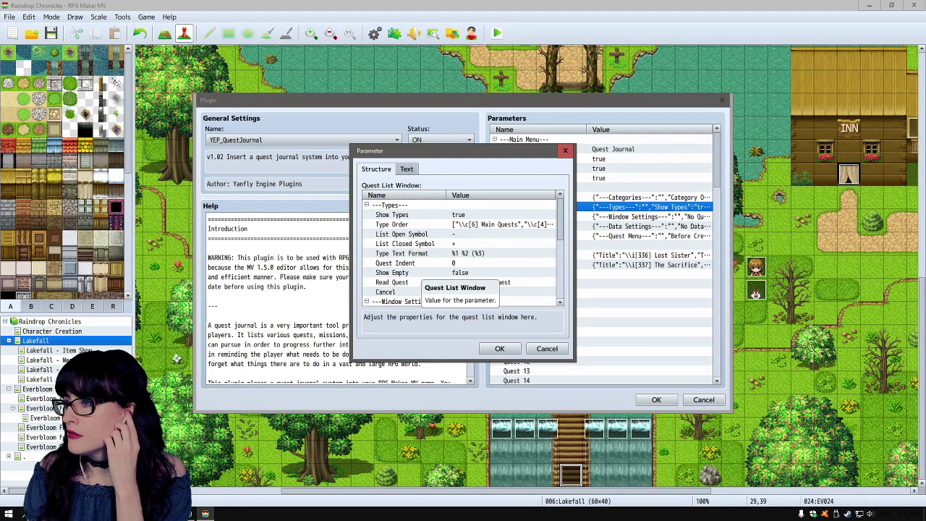
pyautogui.scroll(-1, 460, 253)
pyautogui.doubleClick(420, 215)
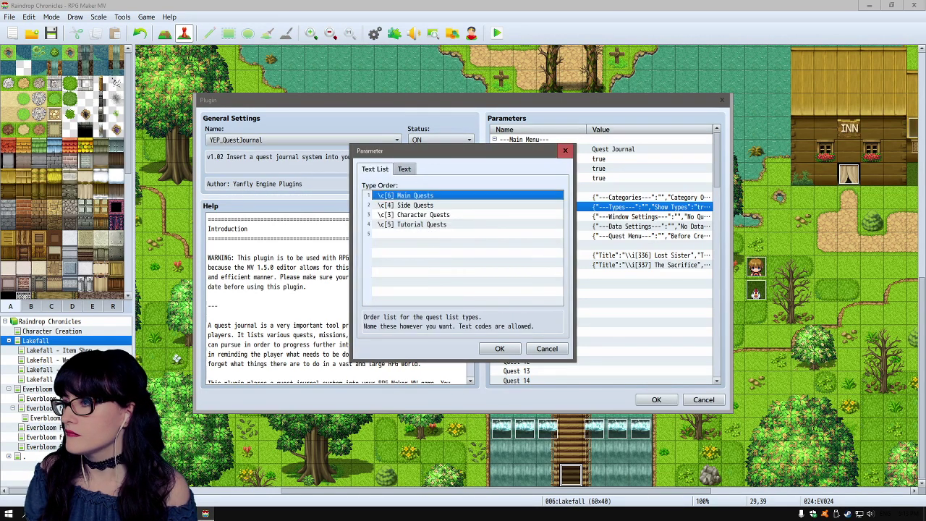
pyautogui.click(547, 348)
pyautogui.scroll(-2, 460, 253)
pyautogui.scroll(-2, 460, 253)
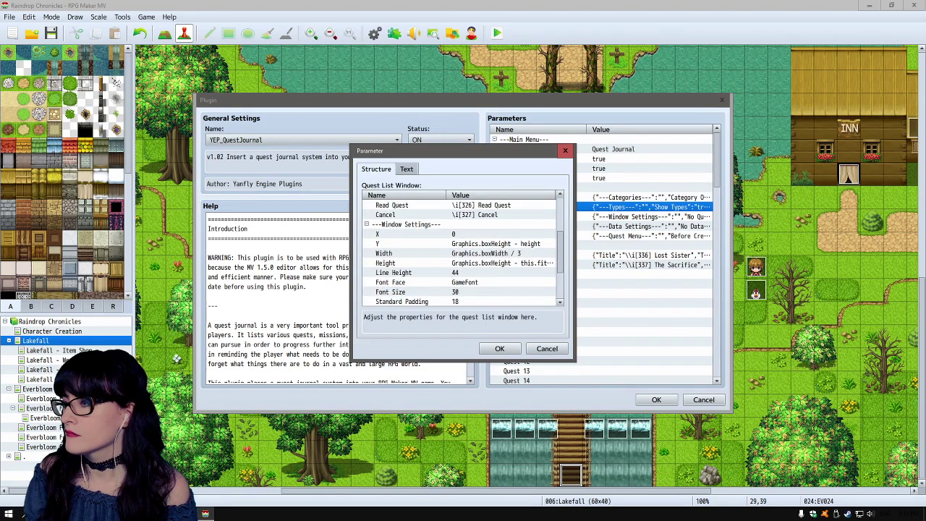
pyautogui.scroll(-3, 460, 253)
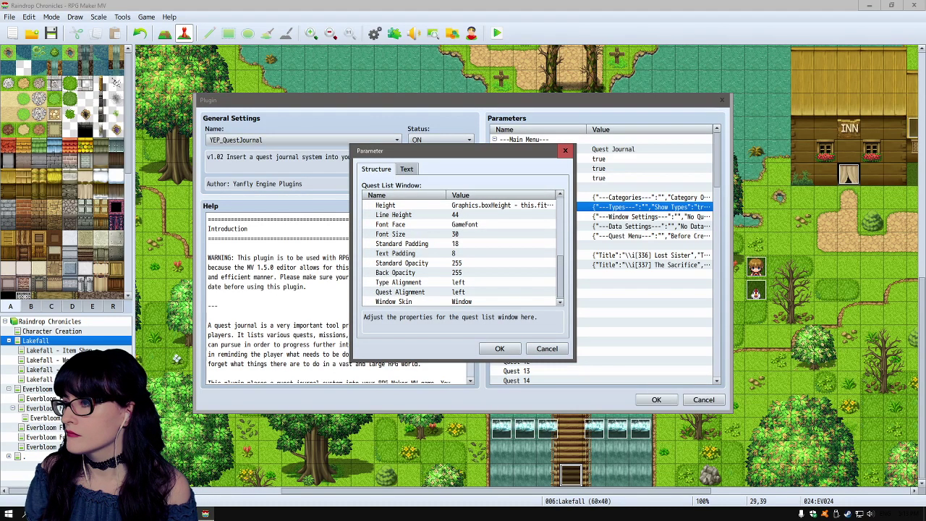
pyautogui.scroll(5, 460, 253)
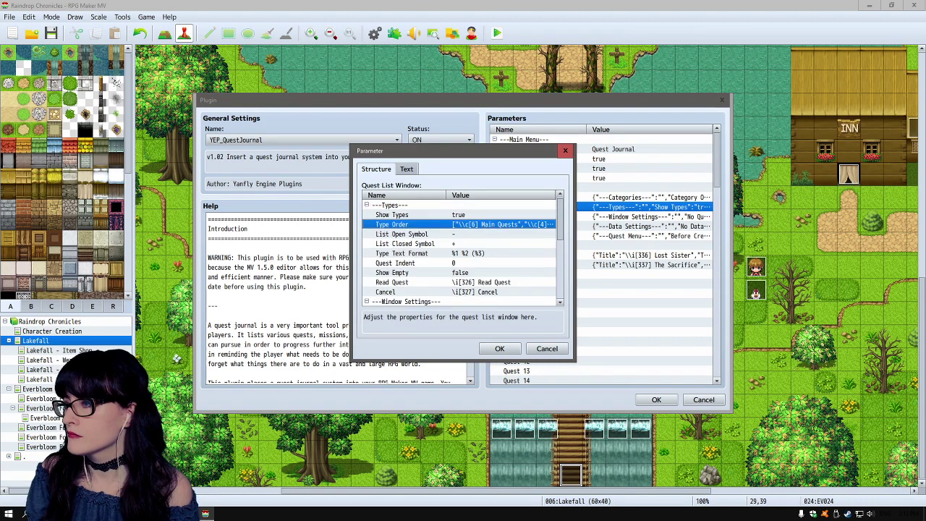
pyautogui.click(547, 348)
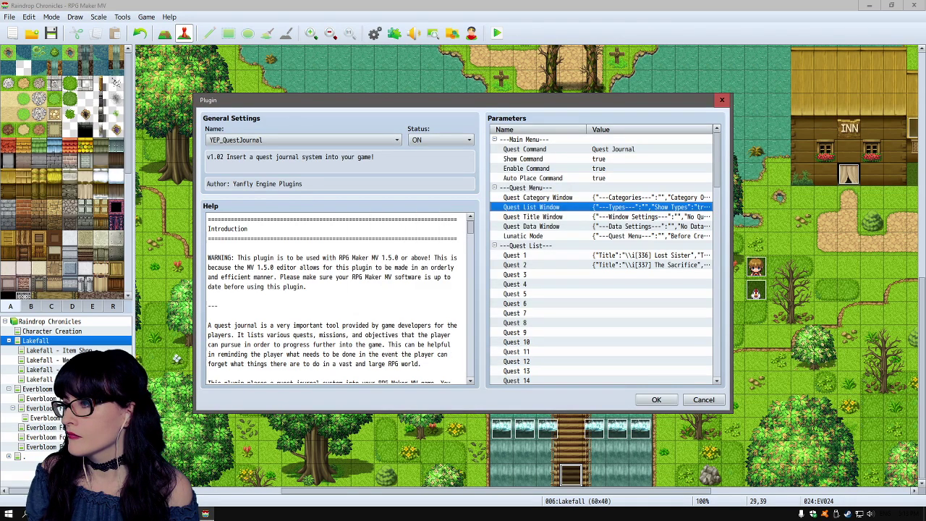
# - Look through the Quest Title Window and Quest Data Window parameters and close each without changes
pyautogui.click(533, 216)
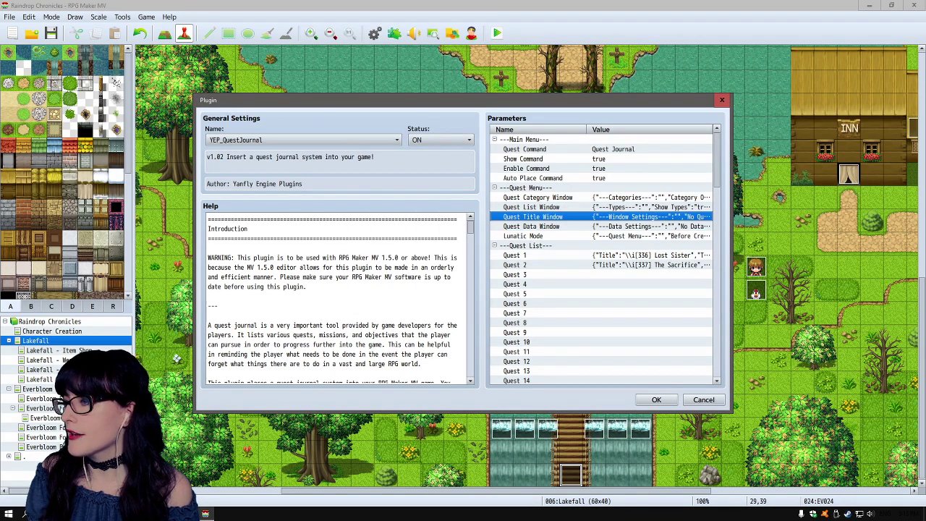
pyautogui.doubleClick(533, 216)
pyautogui.scroll(-2, 460, 253)
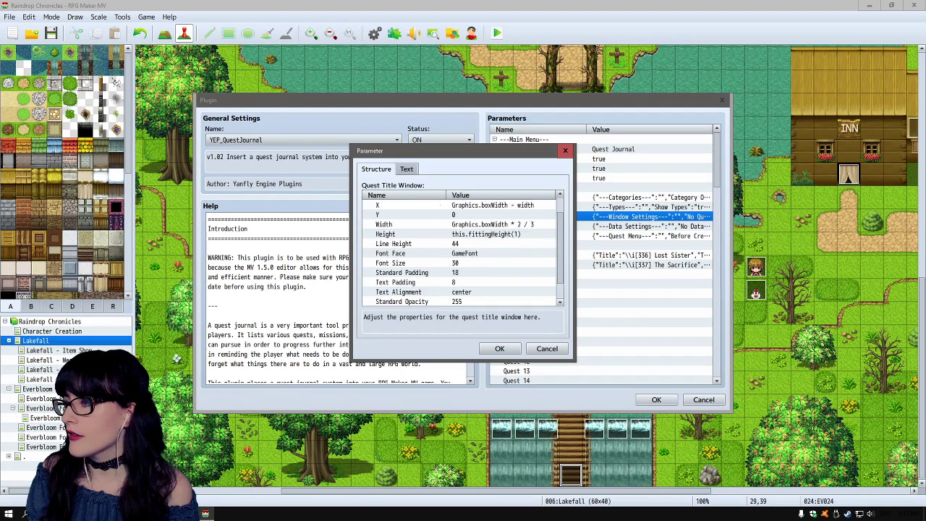
pyautogui.scroll(2, 461, 253)
pyautogui.click(547, 348)
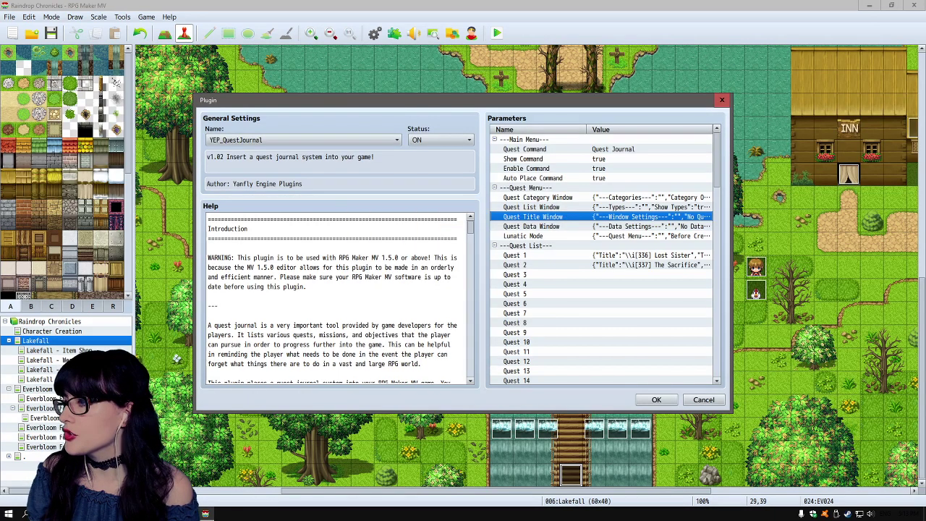
pyautogui.doubleClick(532, 226)
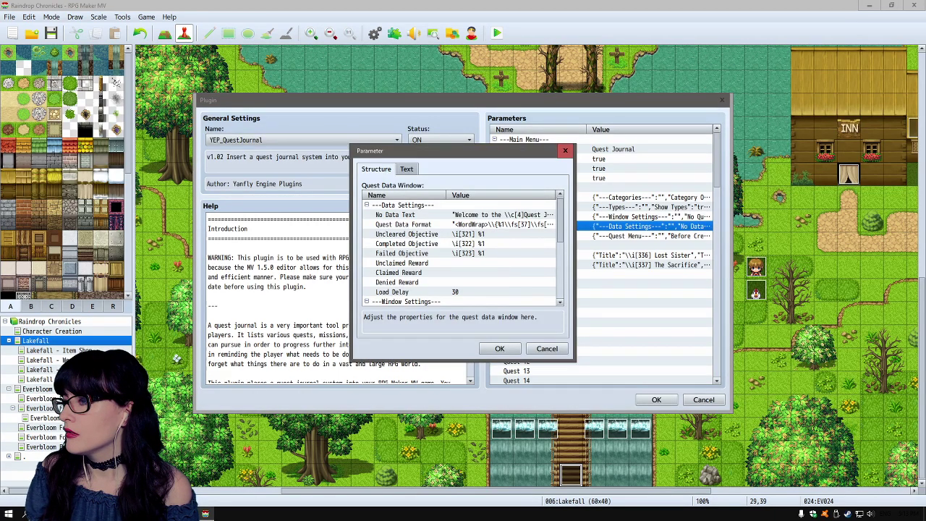
pyautogui.scroll(-3, 460, 253)
pyautogui.click(547, 348)
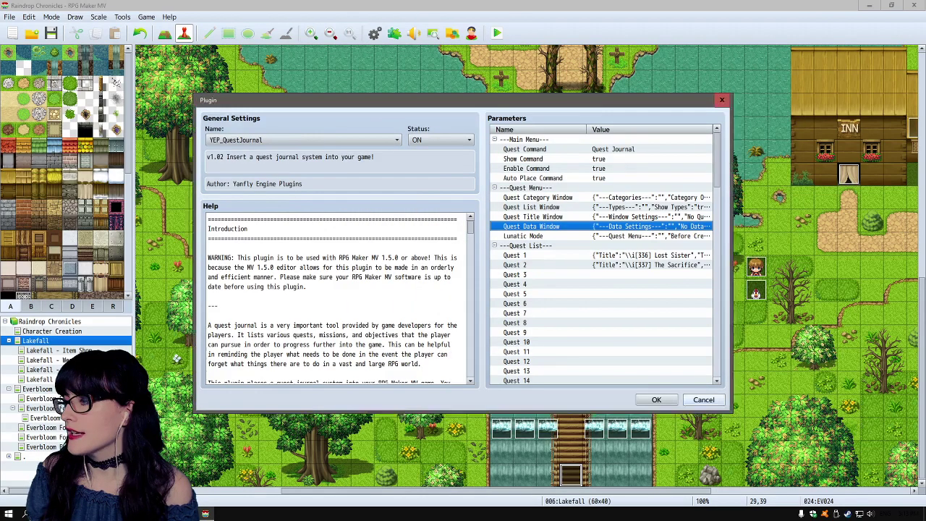
# - Open the YEP_X_MapQuestWindow plugin's settings and bring up its Window Settings parameter
pyautogui.press('Escape')
pyautogui.press('Down')
pyautogui.press('Return')
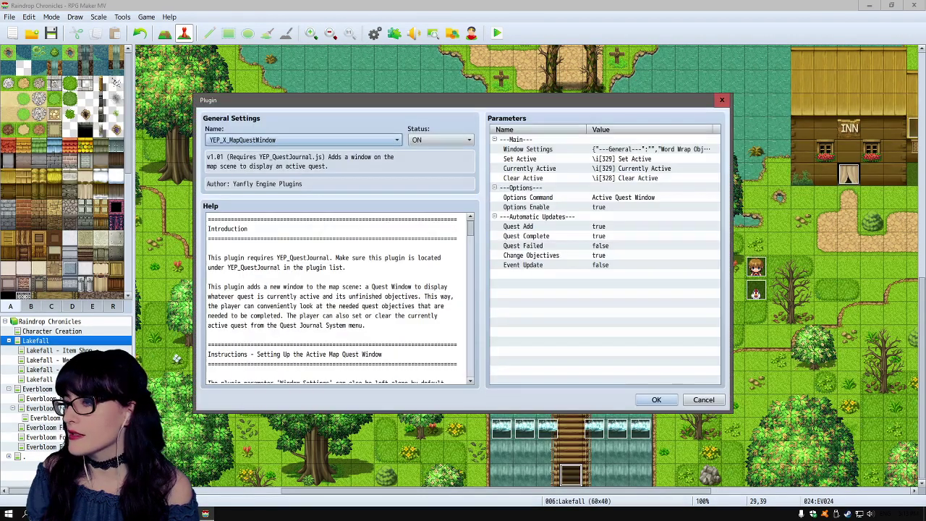
pyautogui.press('Tab')
pyautogui.press('Return')
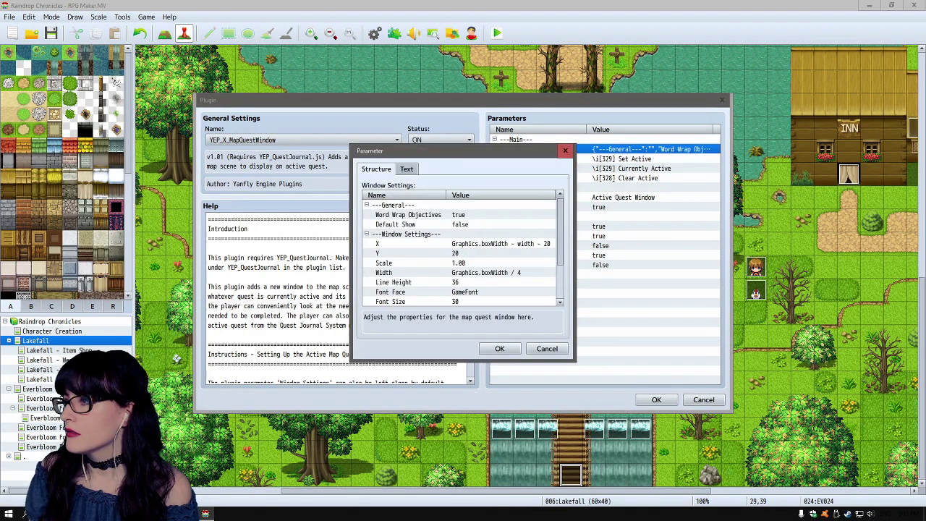
# - Inspect the map quest window's Default Show option, X position formula and remaining window settings, leaving them as they are
pyautogui.press('Down')
pyautogui.press('Down')
pyautogui.press('Down')
pyautogui.press('Return')
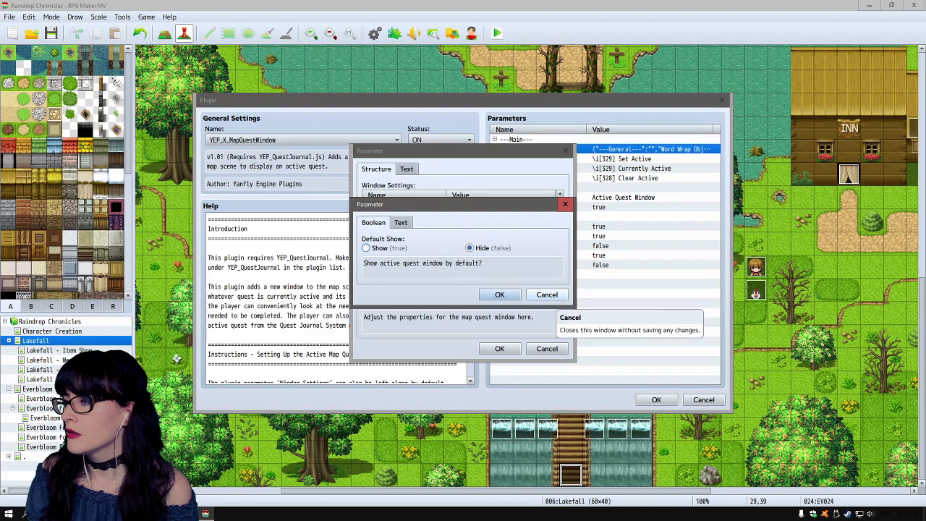
pyautogui.press('Escape')
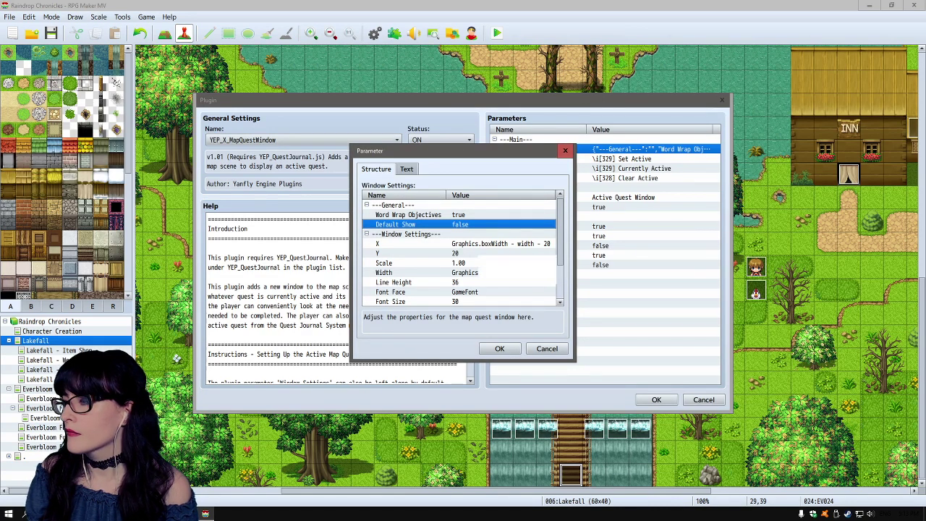
pyautogui.click(405, 243)
pyautogui.press('Return')
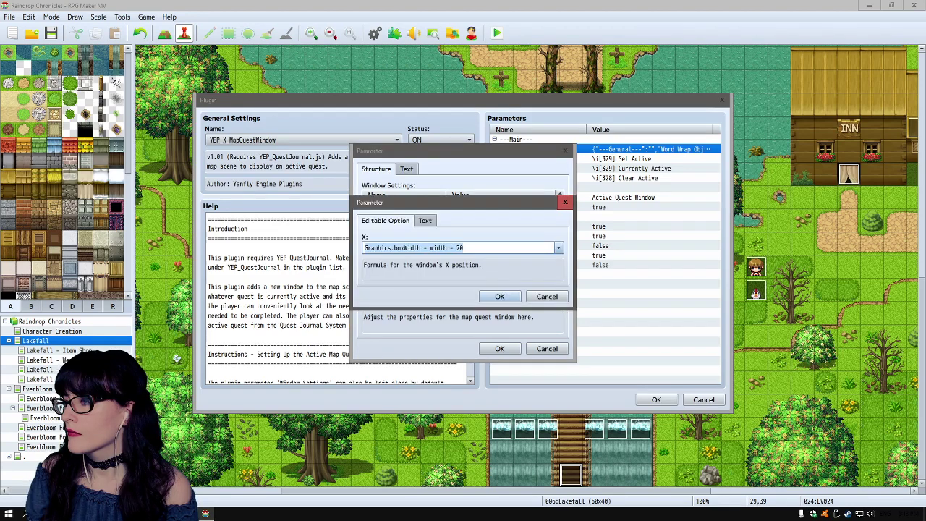
pyautogui.press('Escape')
pyautogui.scroll(-3, 463, 254)
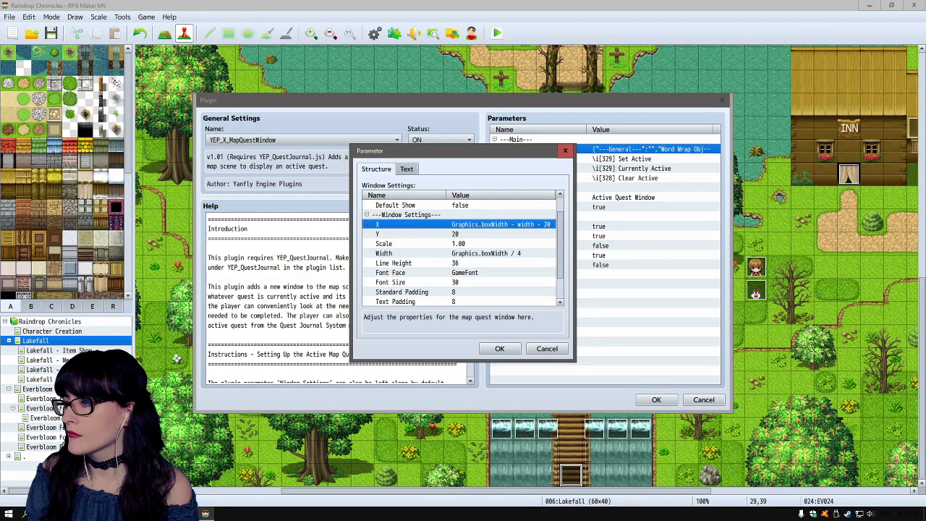
pyautogui.scroll(-1, 463, 254)
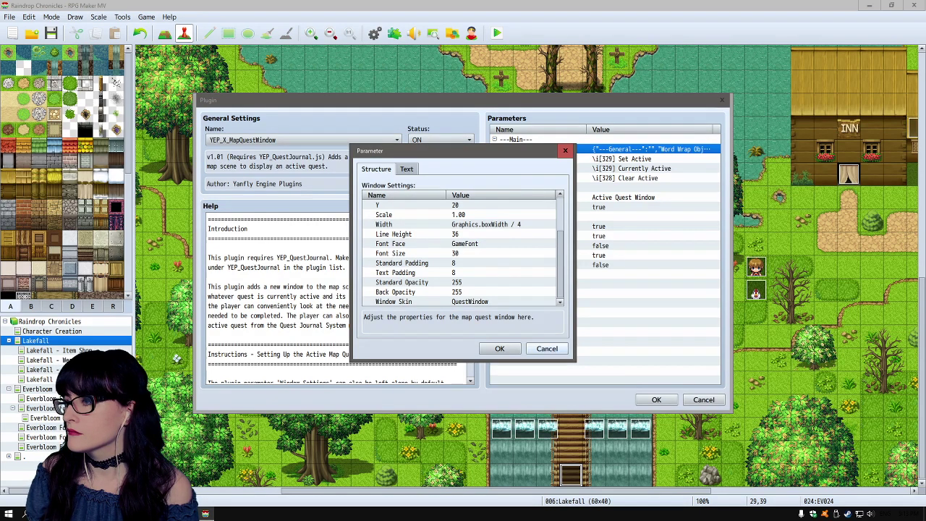
pyautogui.click(547, 348)
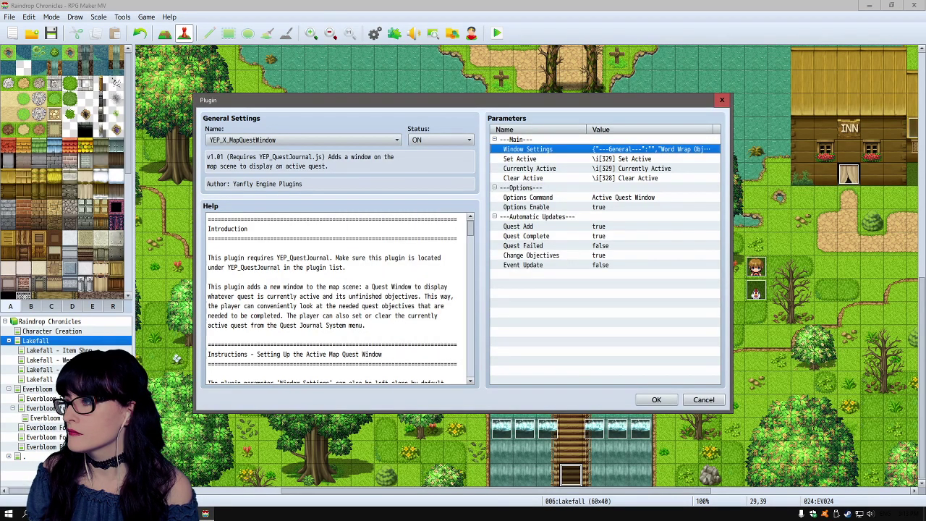
# - Check the Options Command and Options Enable parameters of the map quest window without changing them
pyautogui.doubleClick(528, 197)
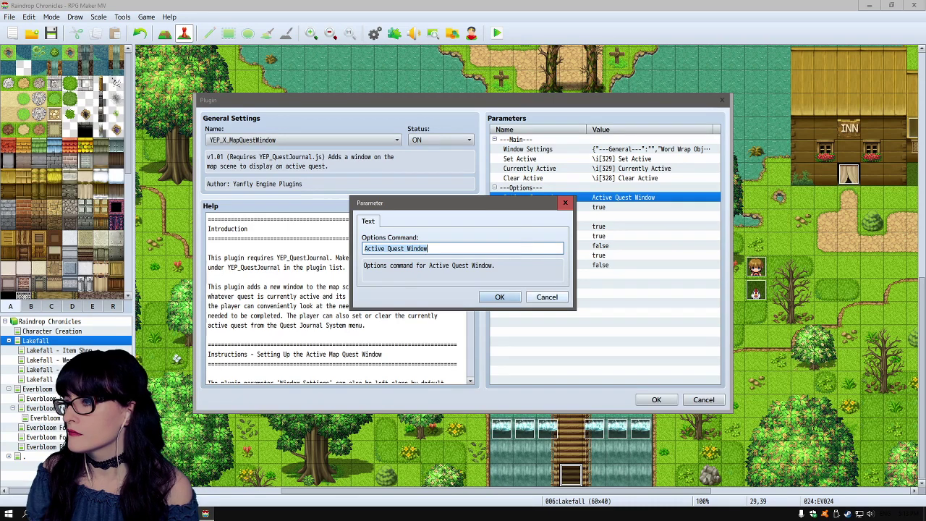
pyautogui.press('Escape')
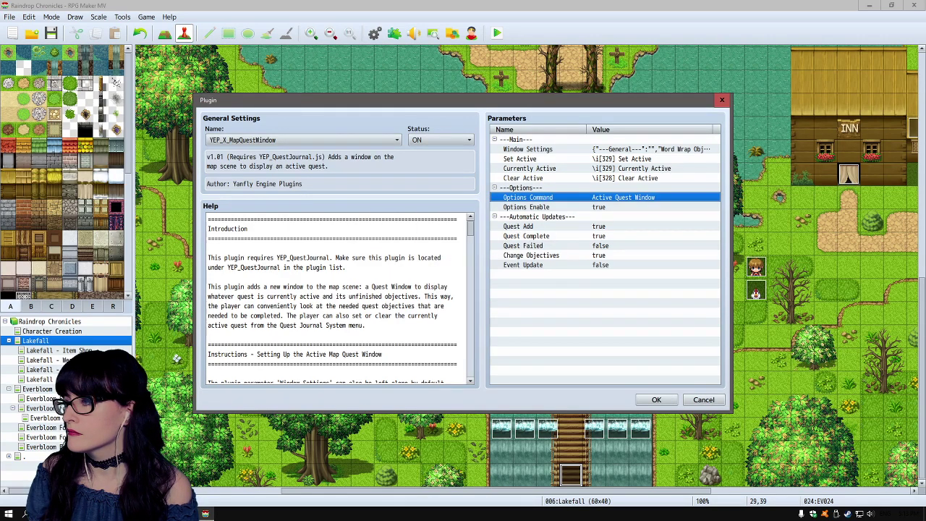
pyautogui.doubleClick(526, 207)
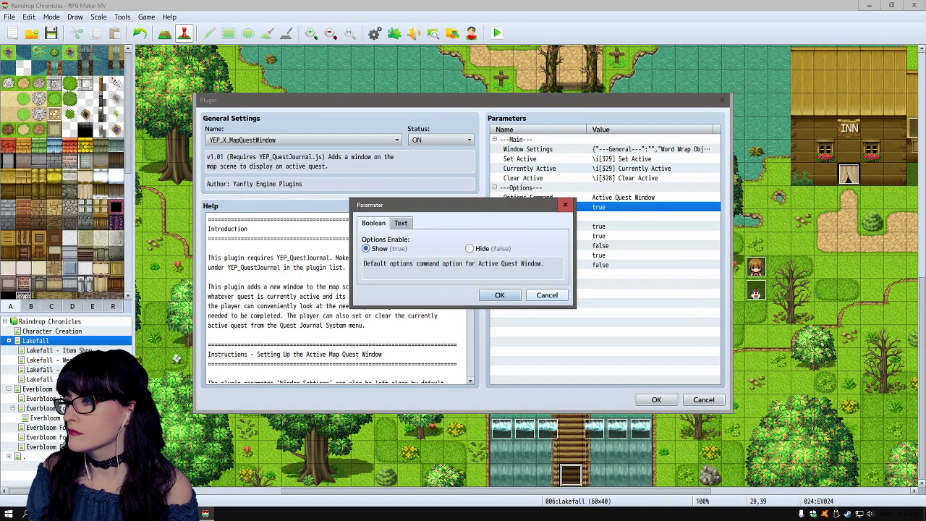
pyautogui.click(547, 294)
# - Read the descriptions of the Quest Complete, Quest Add and Quest Failed automatic update parameters, cancelling out of each
pyautogui.doubleClick(526, 236)
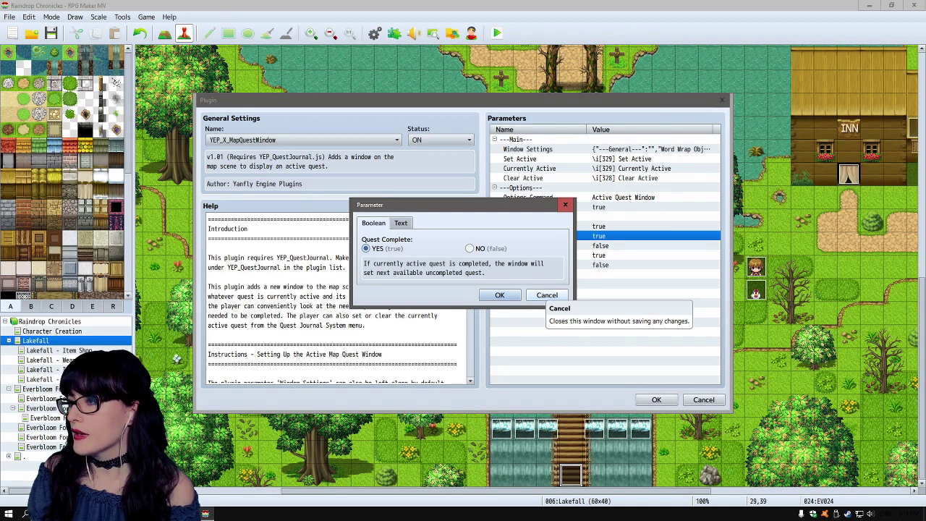
pyautogui.click(547, 295)
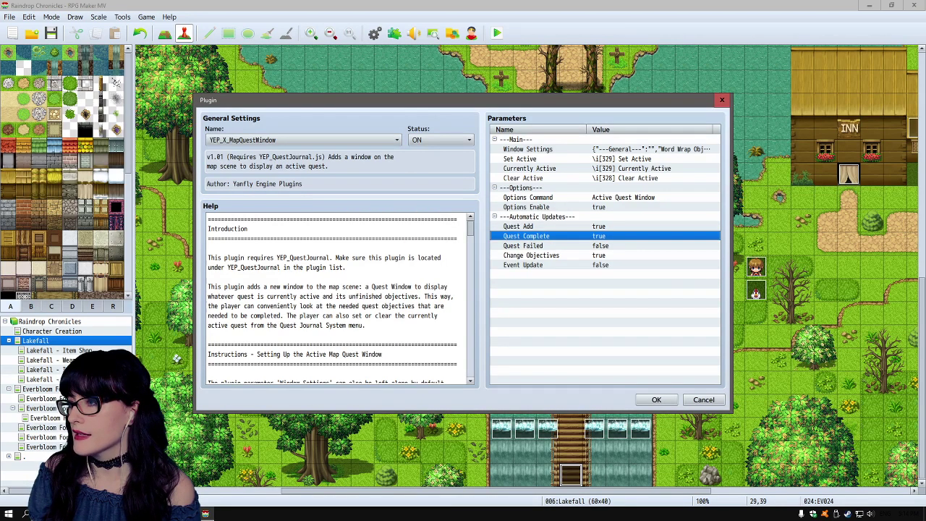
pyautogui.doubleClick(535, 225)
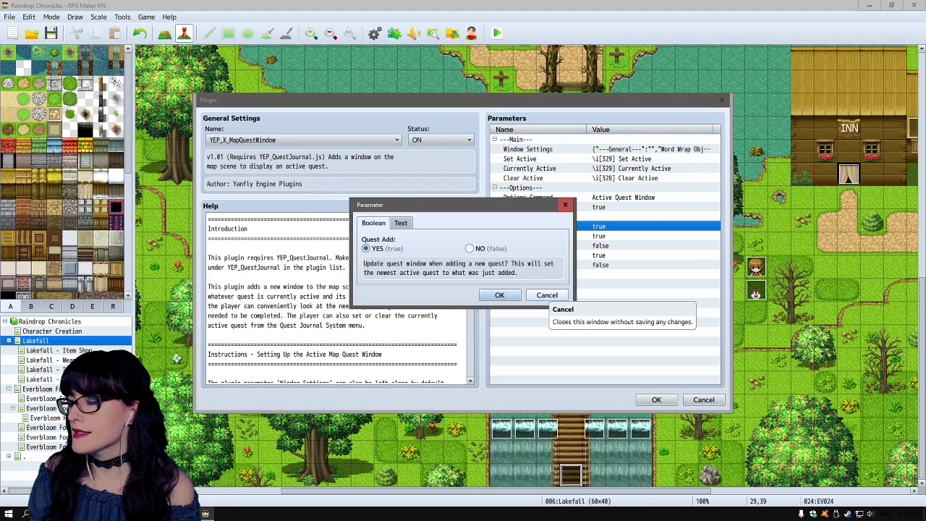
pyautogui.click(547, 295)
pyautogui.click(535, 245)
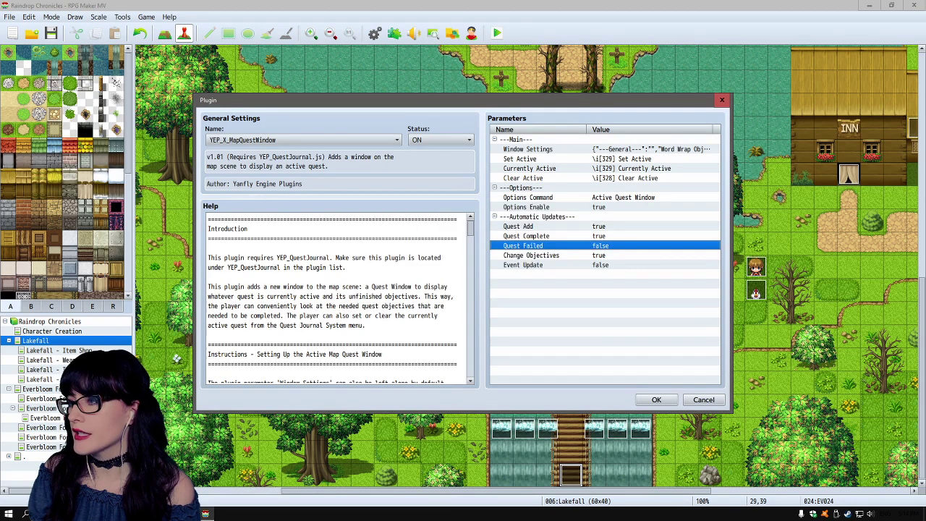
pyautogui.doubleClick(535, 245)
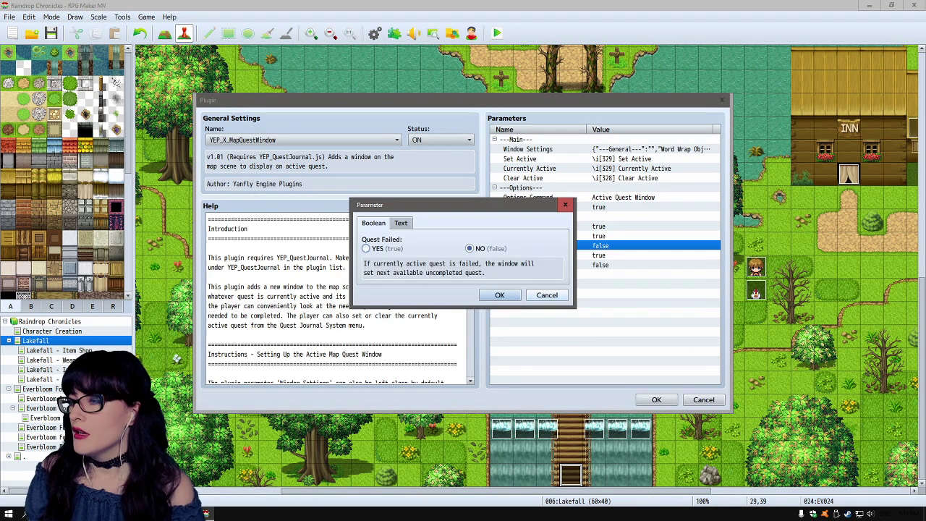
pyautogui.click(547, 295)
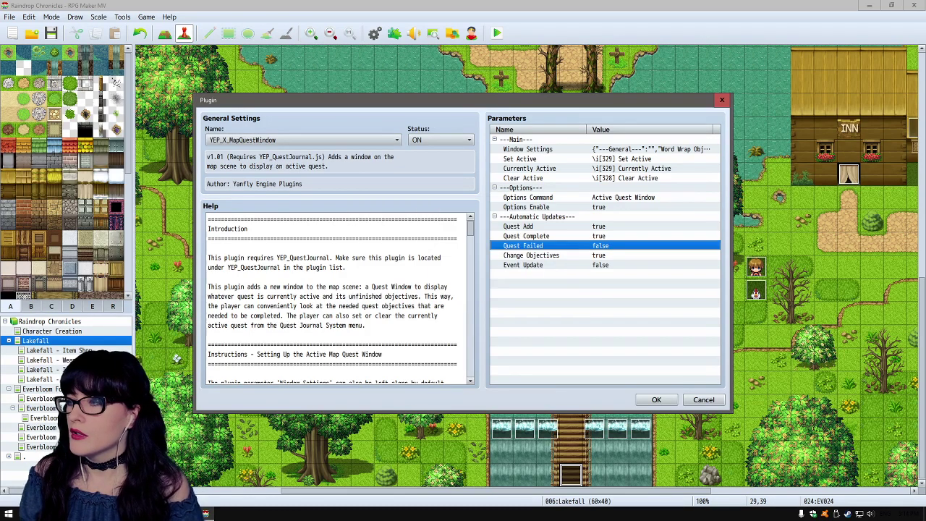
# - Set the Change Objectives automatic update of YEP_X_MapQuestWindow to false and save the plugin changes
pyautogui.doubleClick(531, 255)
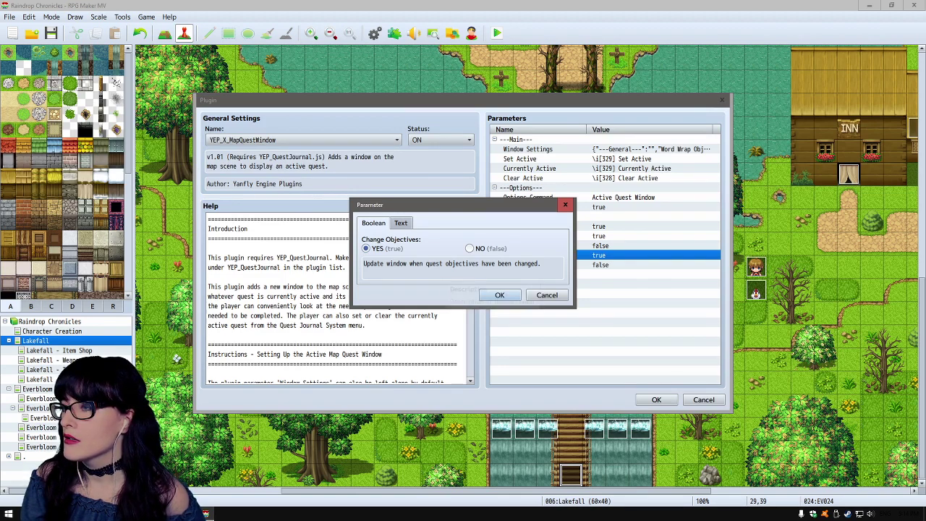
pyautogui.click(469, 249)
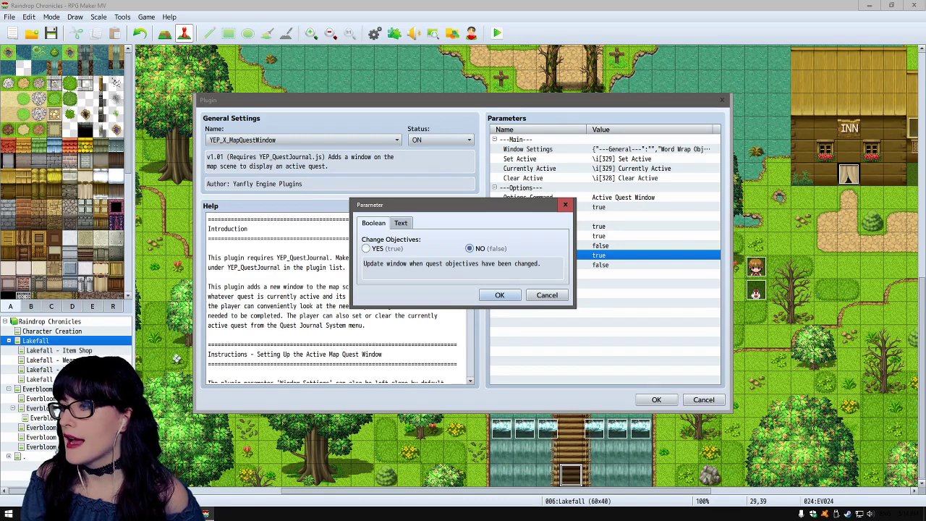
pyautogui.click(499, 295)
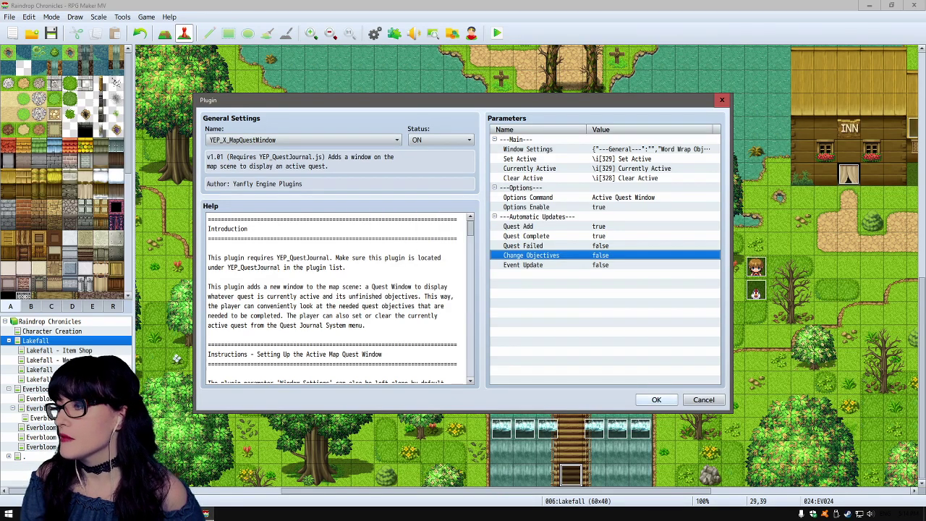
pyautogui.click(656, 400)
pyautogui.click(530, 391)
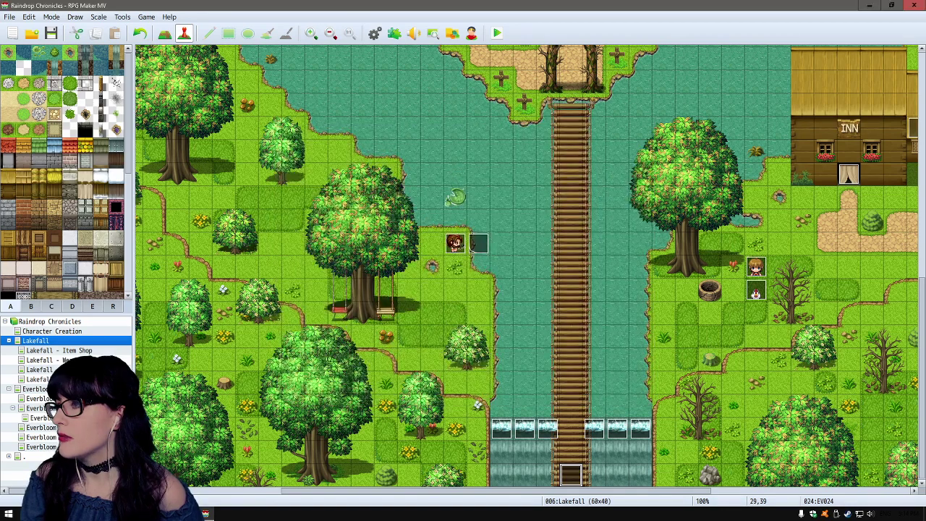
# - Start a playtest of the game and open the list of saved games from the title screen
pyautogui.click(423, 272)
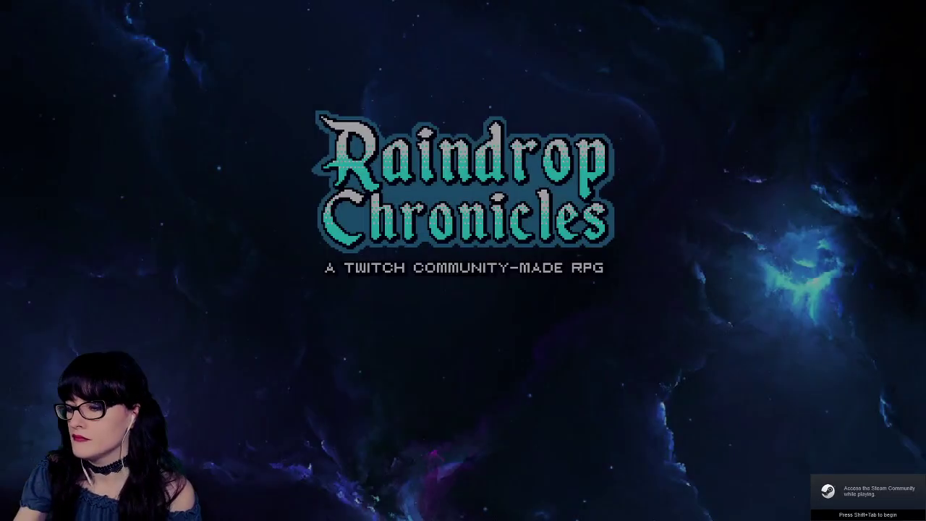
pyautogui.press('Return')
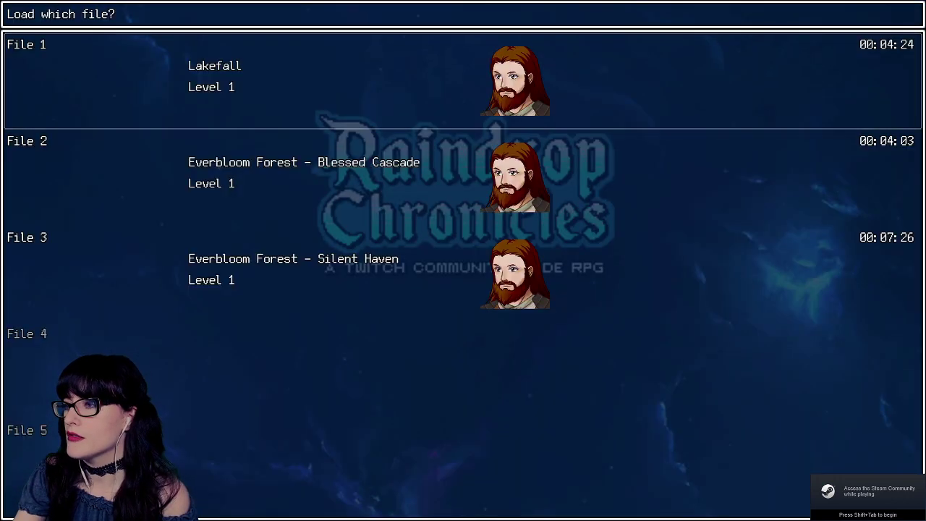
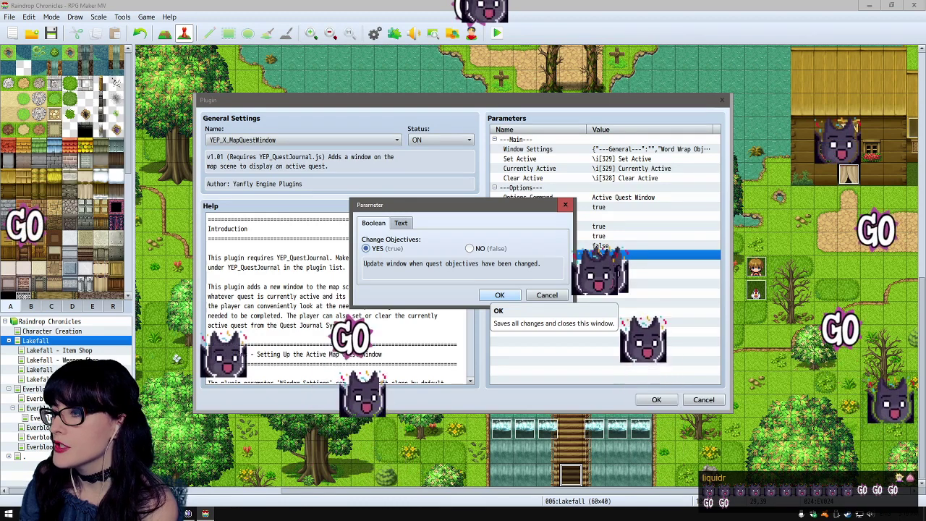
# - Set the Change Objectives automatic update back to true and confirm the YEP_X_MapQuestWindow settings
pyautogui.click(499, 295)
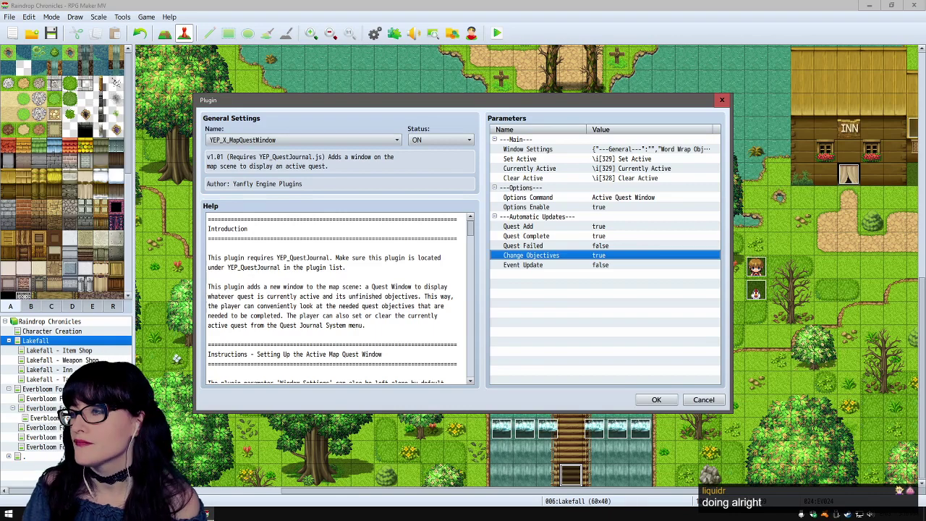
pyautogui.scroll(-4, 337, 297)
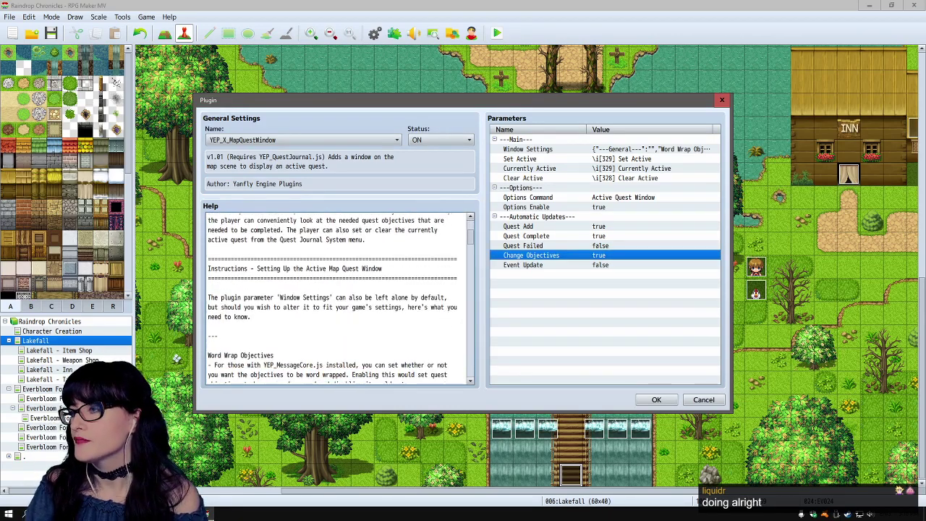
pyautogui.scroll(4, 337, 296)
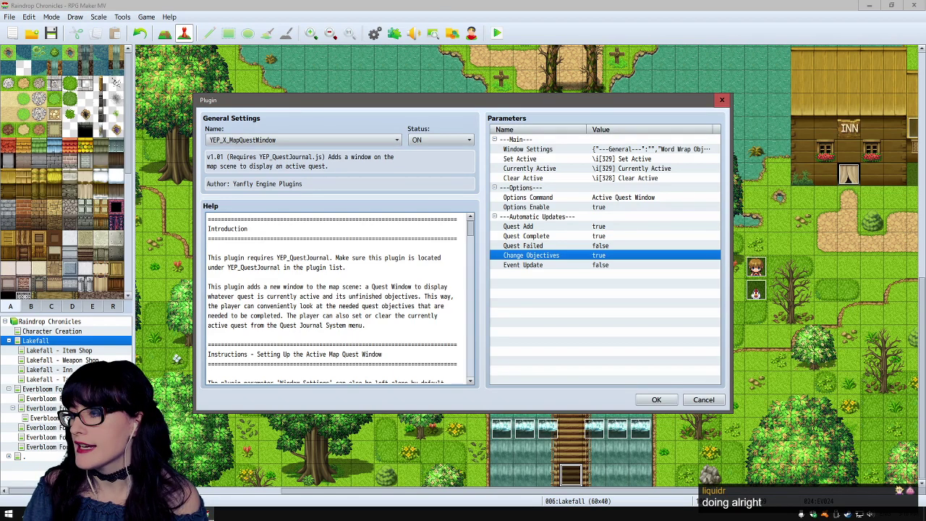
pyautogui.click(656, 399)
# - Read through the YEP_X_MapQuestWindow help, including its window settings, plugin commands and Options Core sections, and leave the plugin unchanged
pyautogui.scroll(-2, 506, 326)
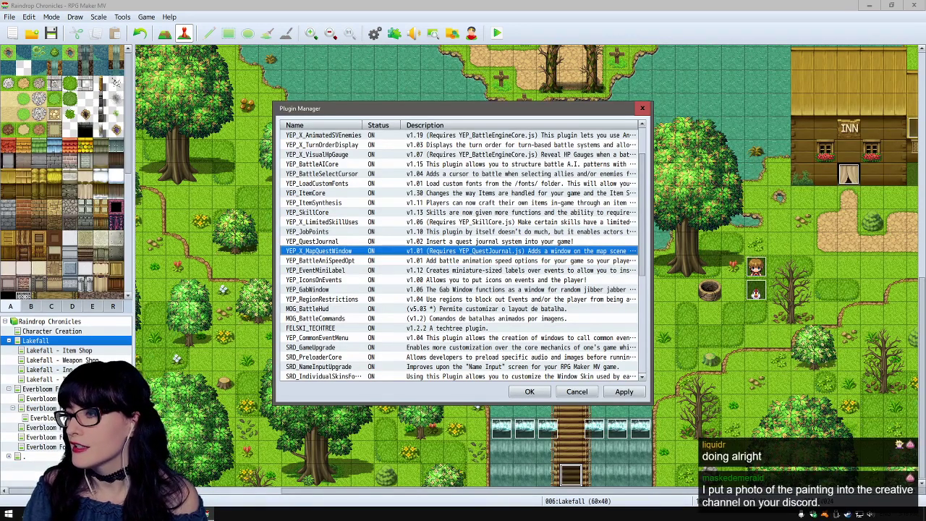
pyautogui.press('Return')
pyautogui.scroll(-5, 338, 299)
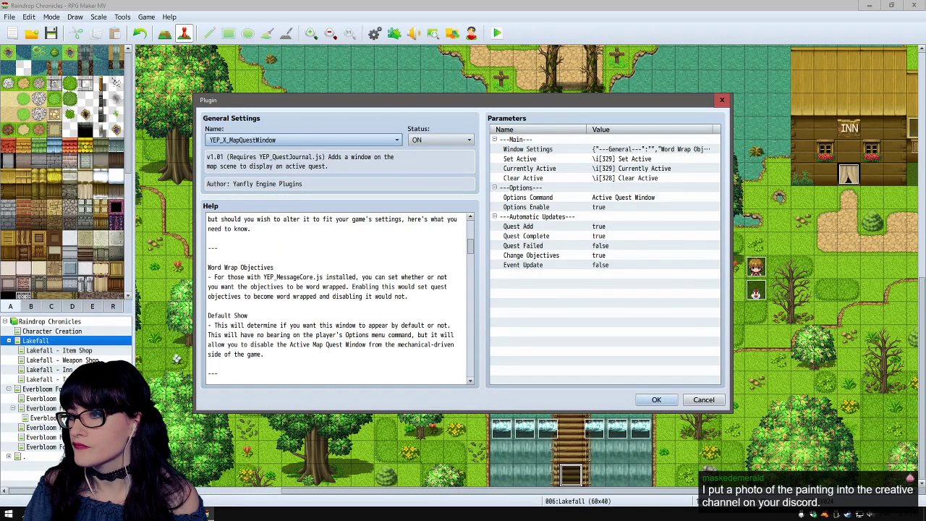
pyautogui.scroll(-2, 339, 299)
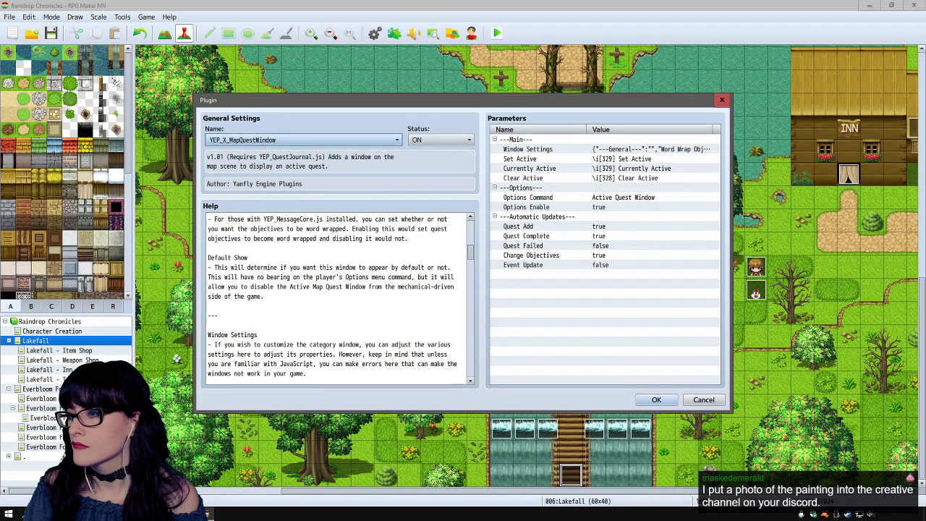
pyautogui.scroll(-2, 339, 300)
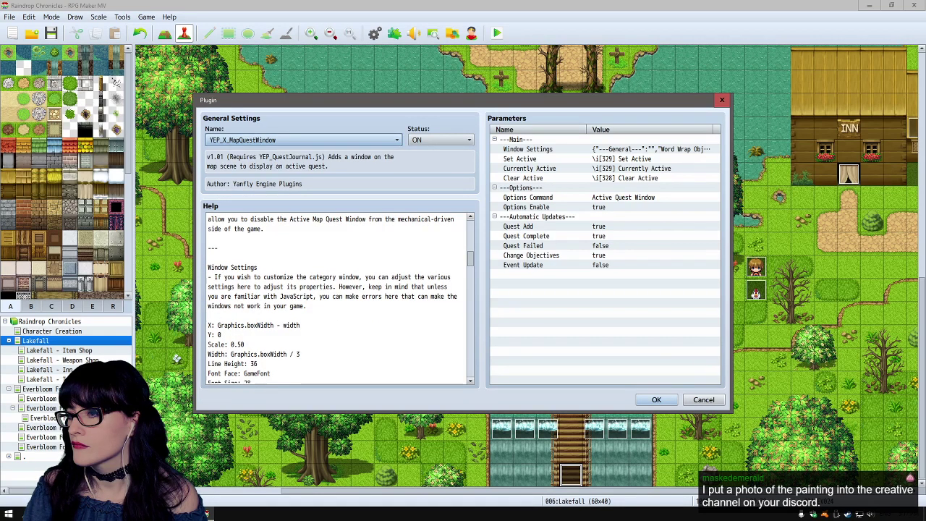
pyautogui.scroll(-6, 339, 300)
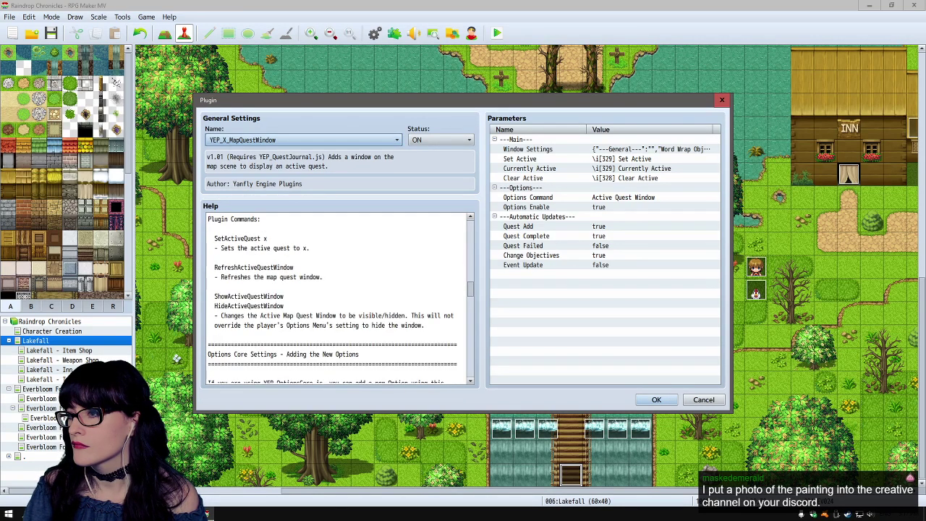
pyautogui.scroll(-10, 339, 299)
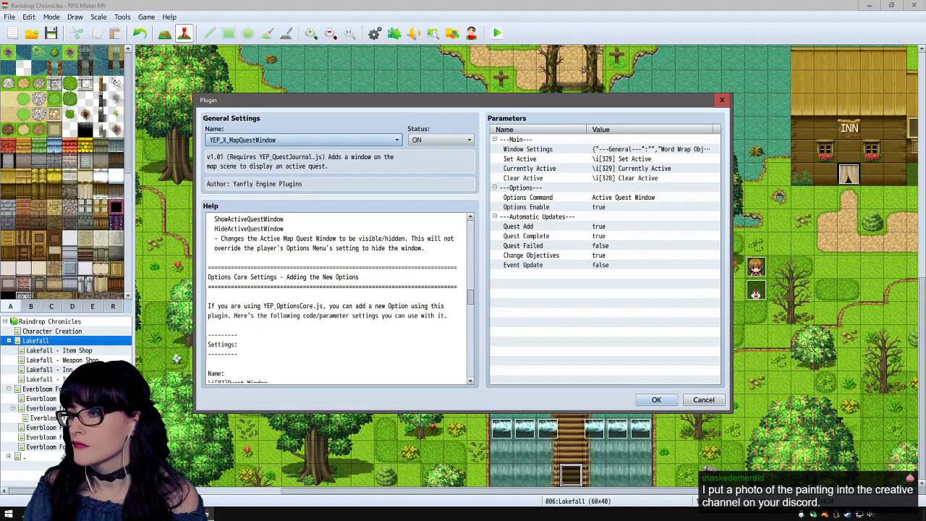
pyautogui.scroll(-15, 339, 300)
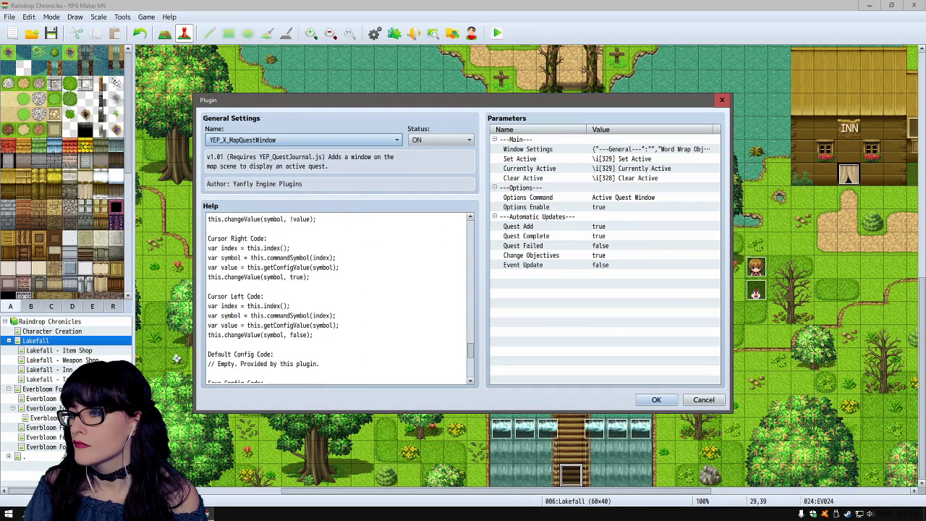
pyautogui.press('Escape')
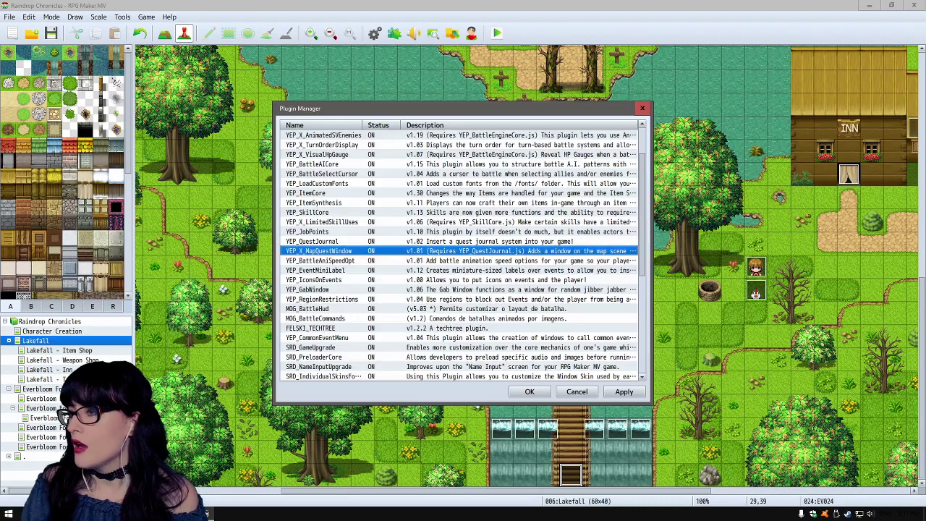
# - Open the YEP_QuestJournal plugin and read its help on quest descriptions, objectives, visible rewards and subtext
pyautogui.click(318, 241)
pyautogui.press('Return')
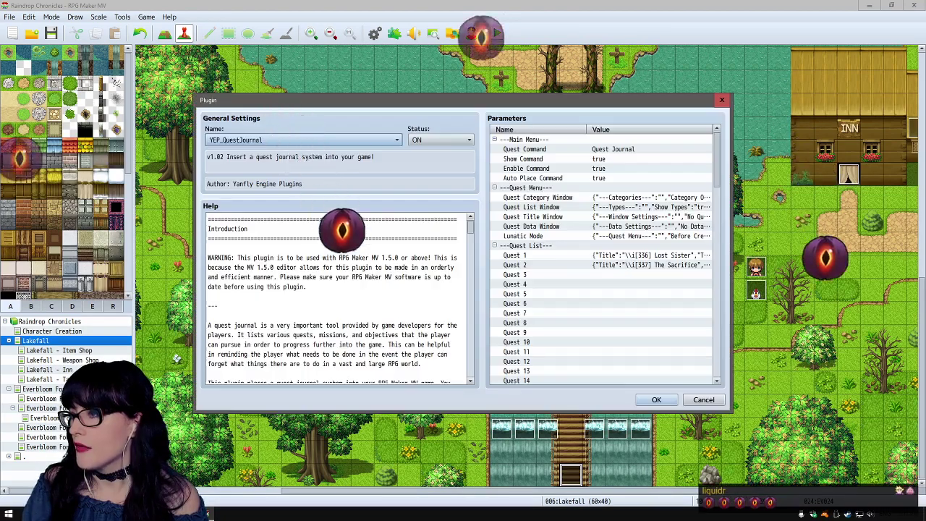
pyautogui.scroll(-5, 340, 300)
pyautogui.scroll(-10, 338, 299)
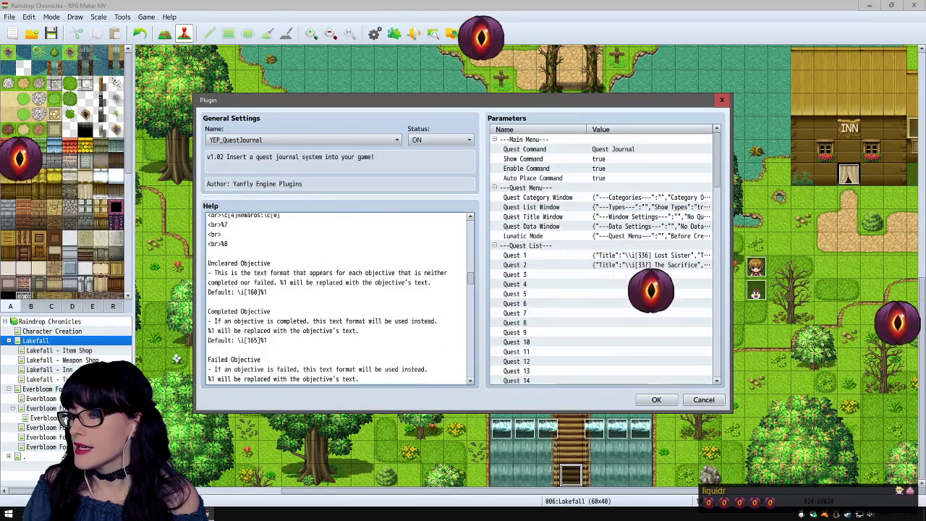
pyautogui.scroll(-12, 339, 300)
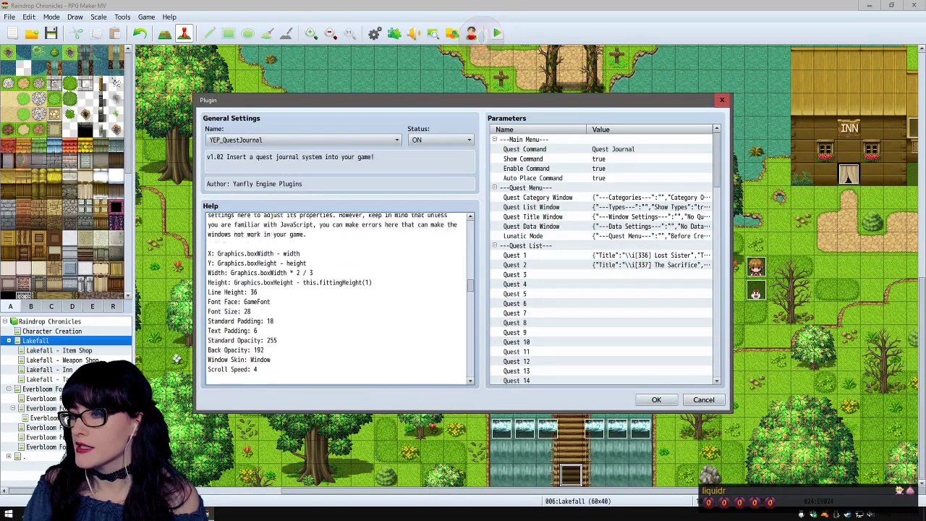
pyautogui.scroll(-12, 339, 300)
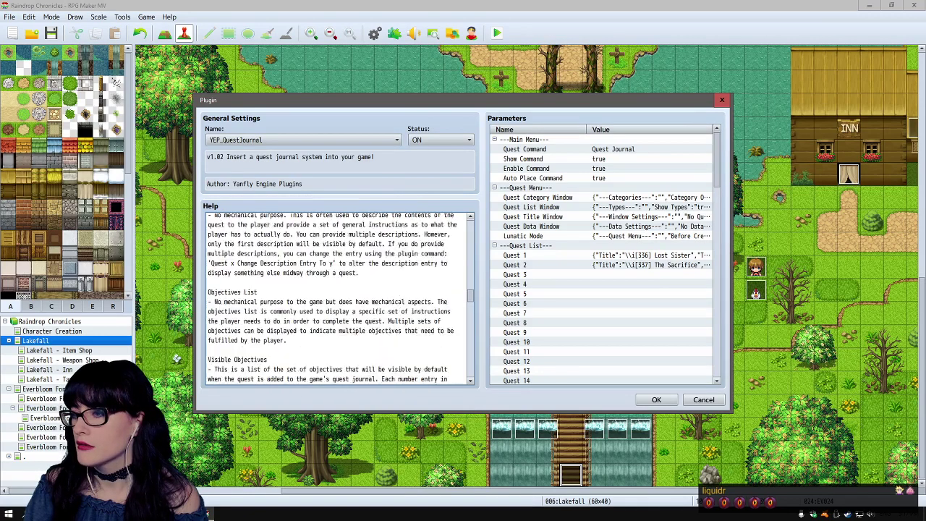
pyautogui.scroll(-5, 338, 299)
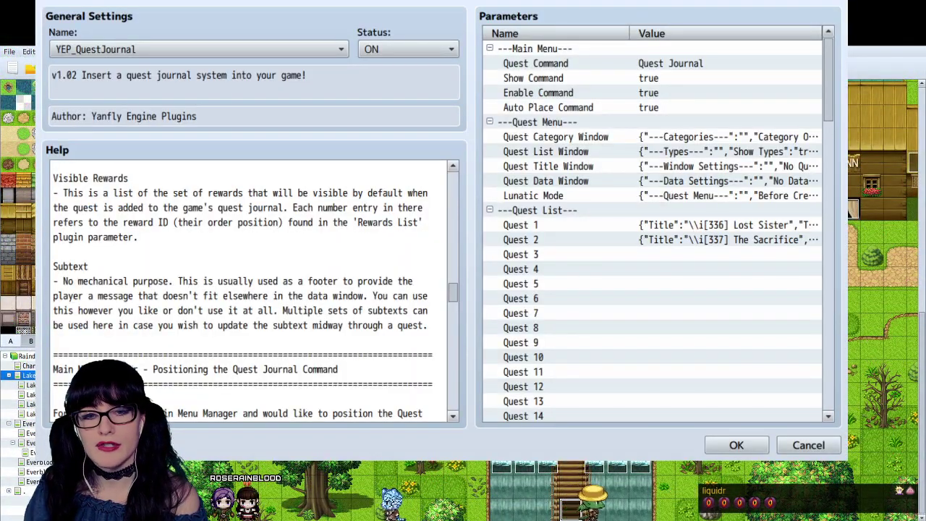
# - Switch to Discord and view the newly posted painting in the creative-work channel at a larger size
pyautogui.hotkey('alt', 'Tab')
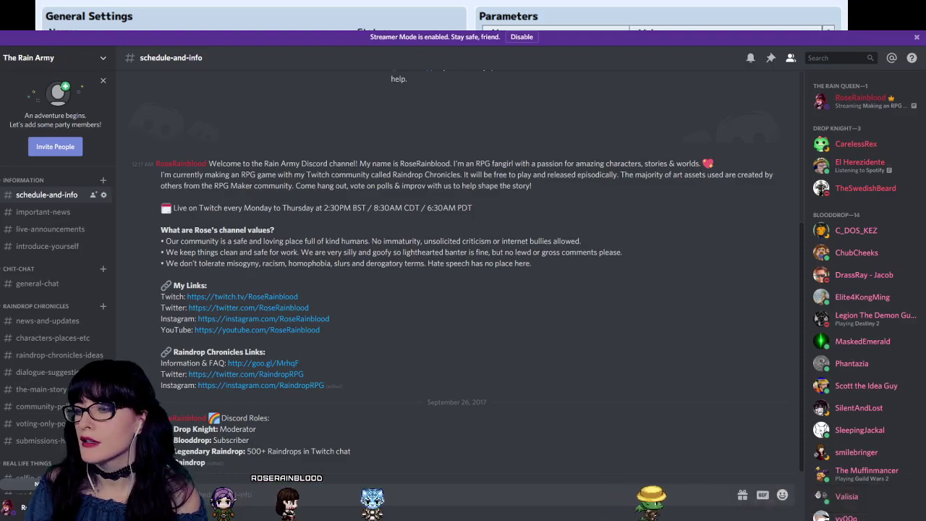
pyautogui.scroll(-5, 43, 362)
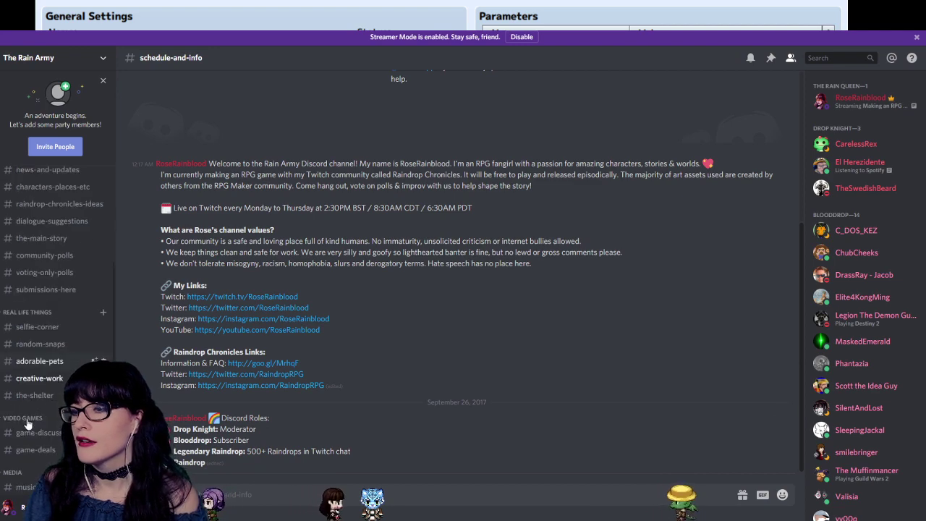
pyautogui.click(39, 377)
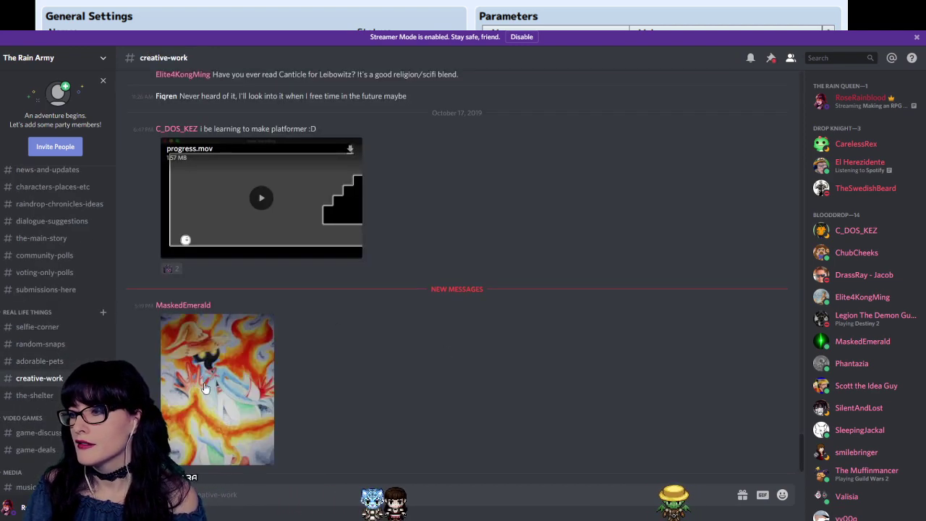
pyautogui.click(204, 386)
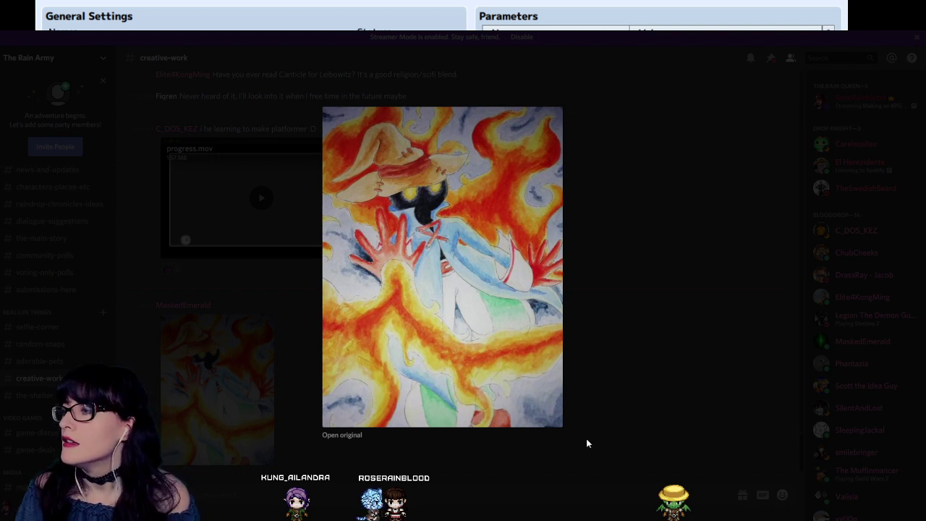
pyautogui.click(613, 407)
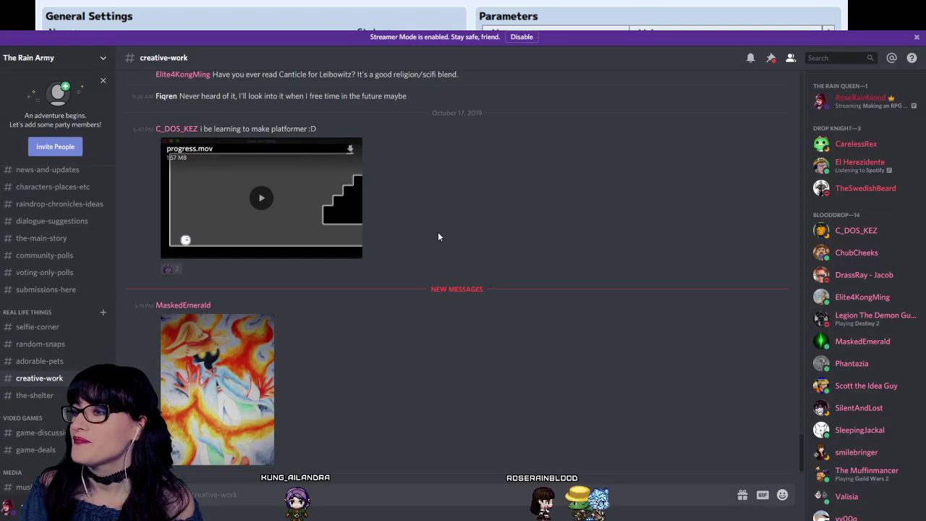
# - React to the painting post with a frequently used emoji and with a heart emoji found by searching for "heart"
pyautogui.click(780, 310)
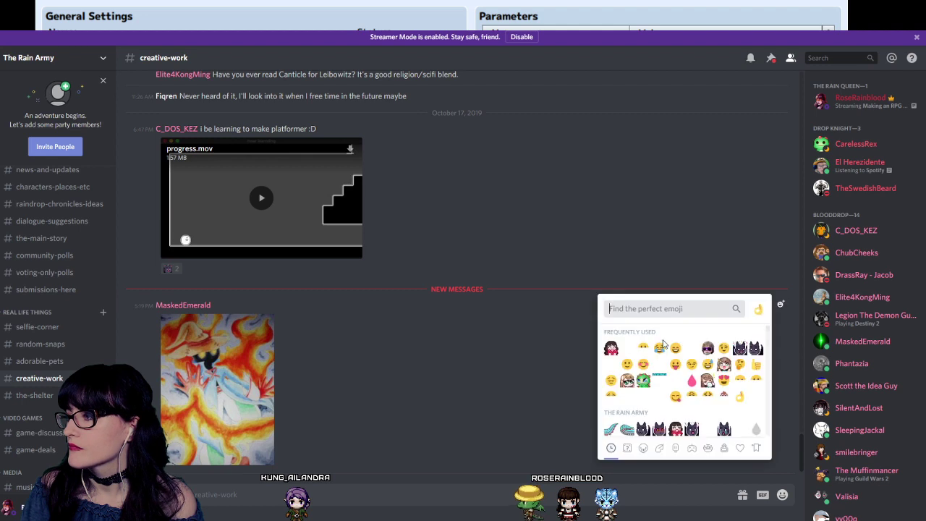
pyautogui.click(692, 325)
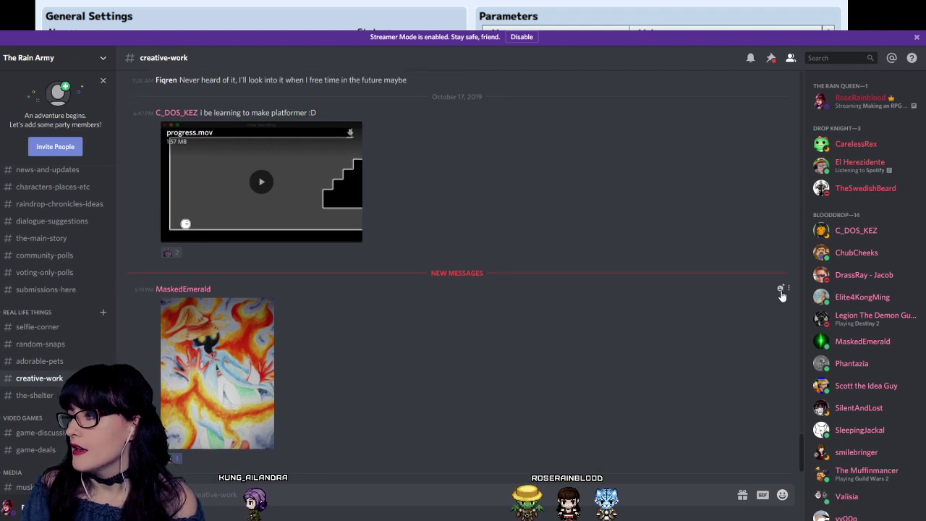
pyautogui.click(781, 288)
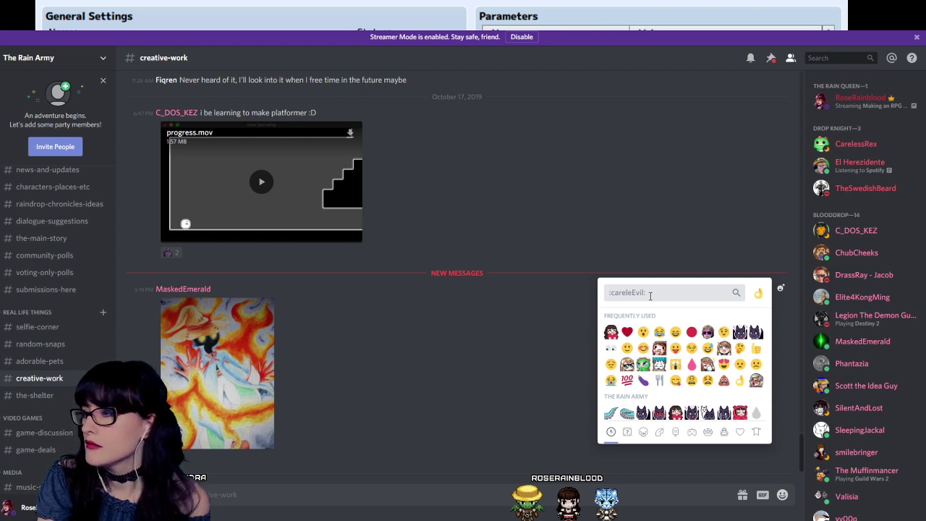
pyautogui.write('heart')
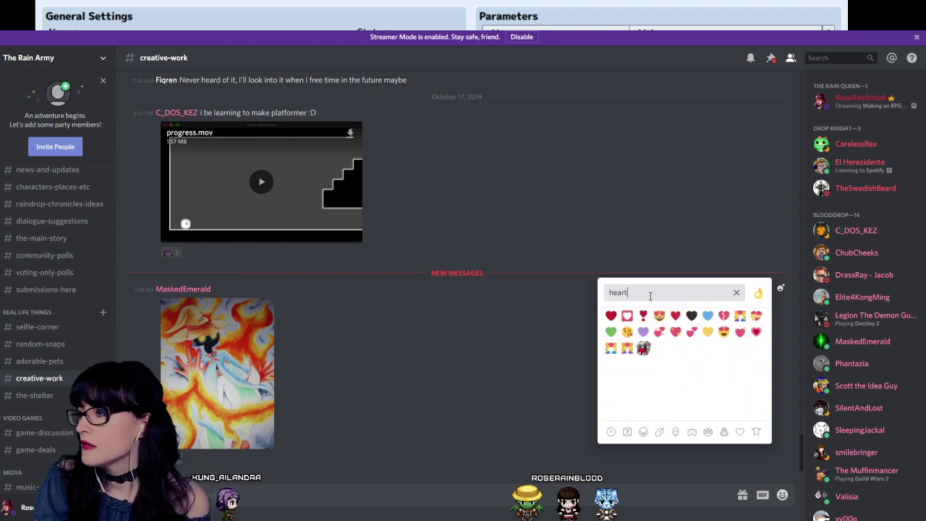
pyautogui.click(675, 332)
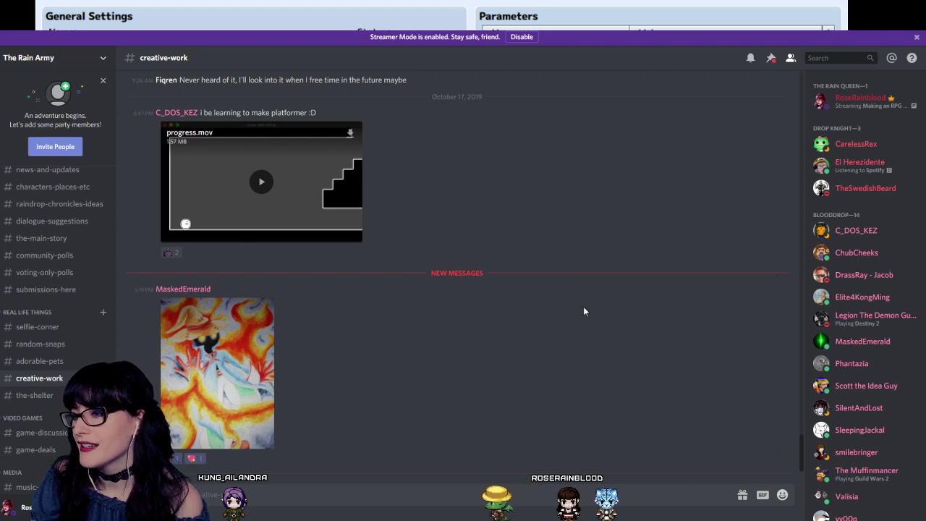
pyautogui.scroll(2, 576, 311)
pyautogui.scroll(-2, 550, 313)
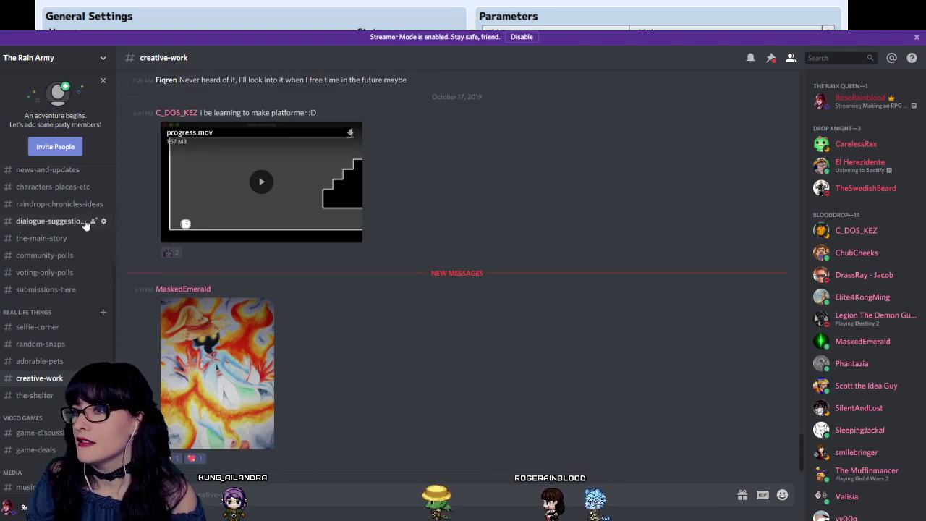
pyautogui.scroll(-2, 64, 289)
pyautogui.scroll(5, 62, 311)
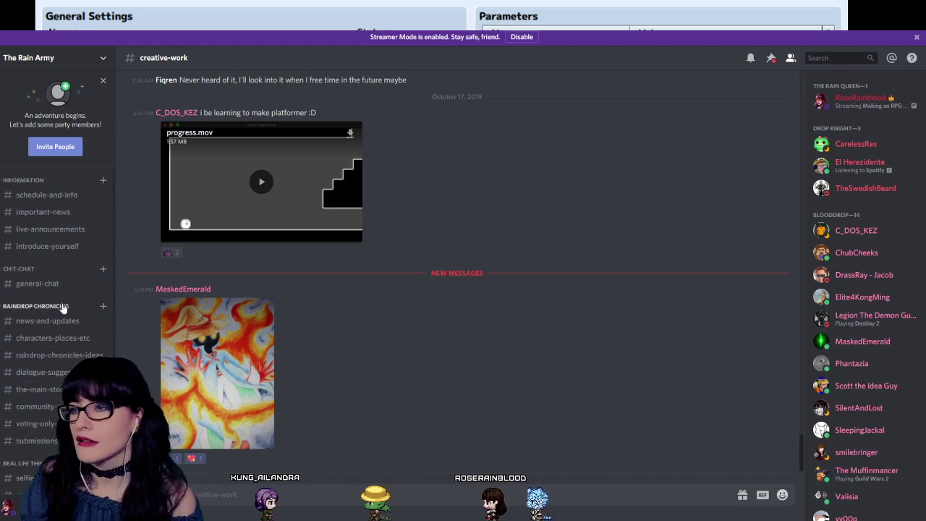
# - Open Discord's schedule-and-info channel and switch to Twitter to view the Ditto picture from the profile's recent tweet at full size
pyautogui.click(54, 193)
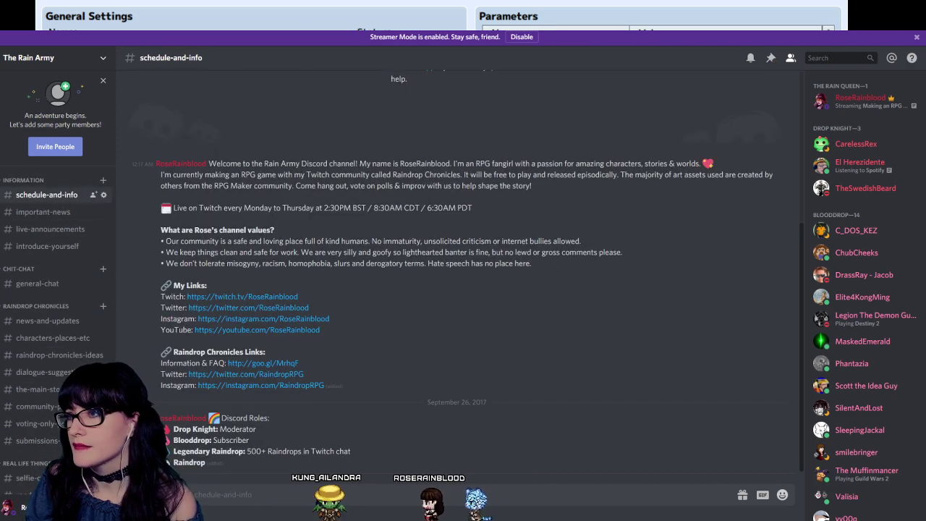
pyautogui.hotkey('alt', 'Tab')
pyautogui.scroll(-6, 362, 289)
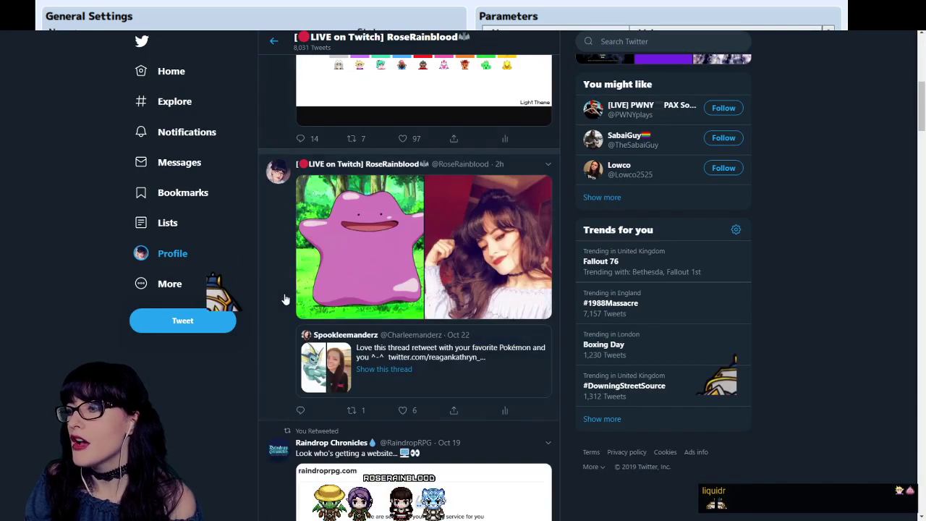
pyautogui.scroll(2, 361, 289)
pyautogui.click(361, 348)
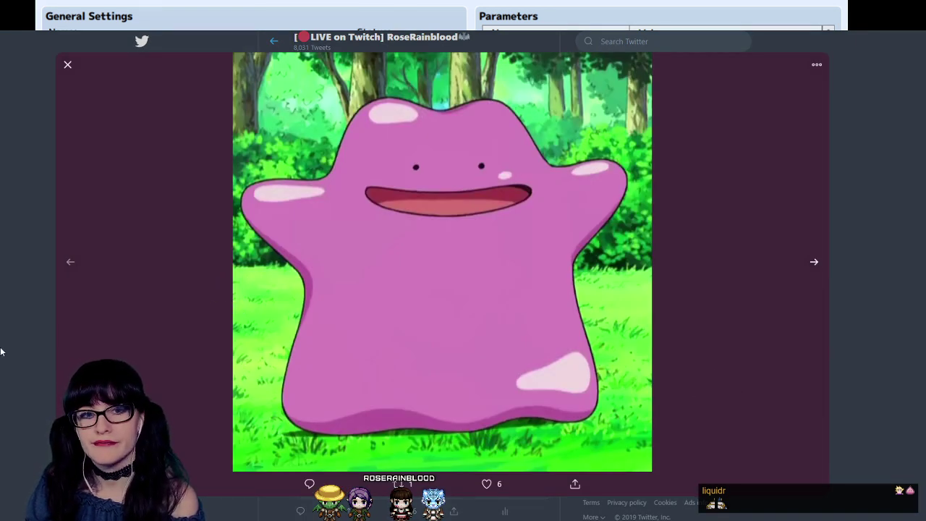
pyautogui.press('Escape')
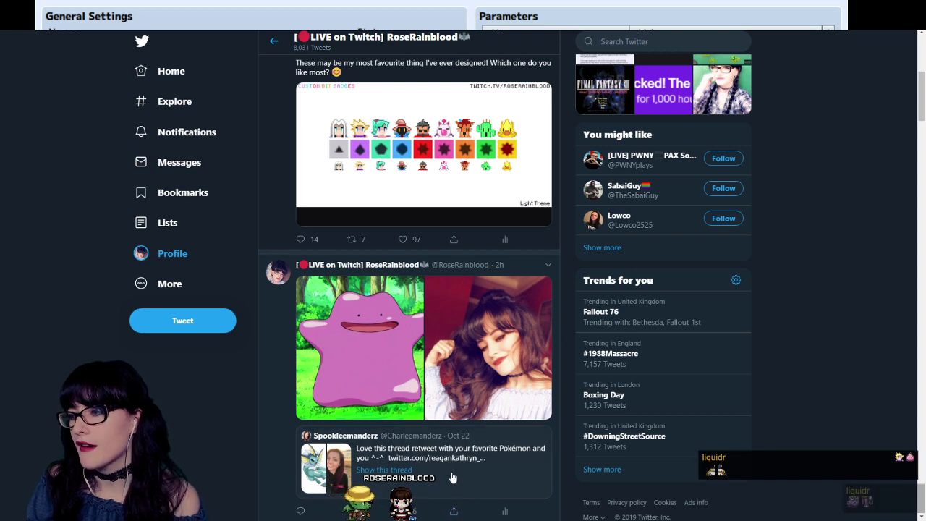
pyautogui.scroll(5, 456, 477)
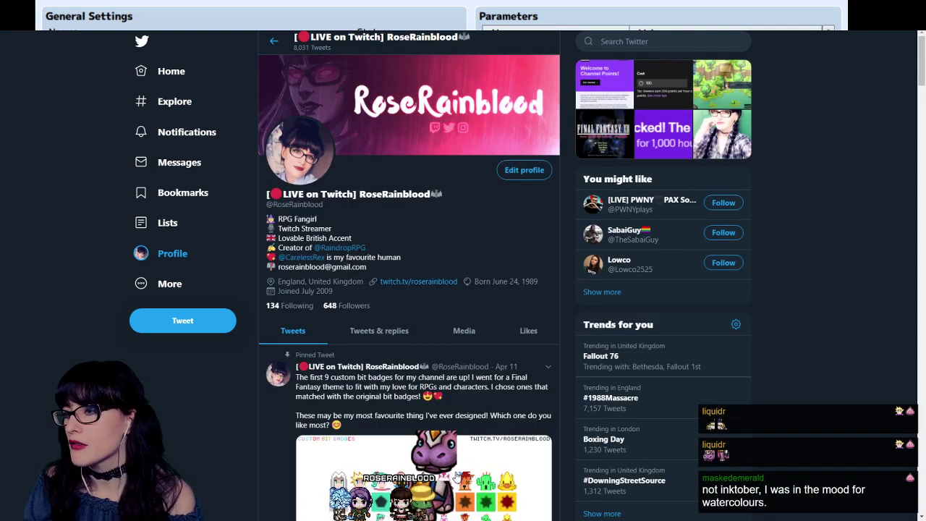
pyautogui.hotkey('alt', 'Tab')
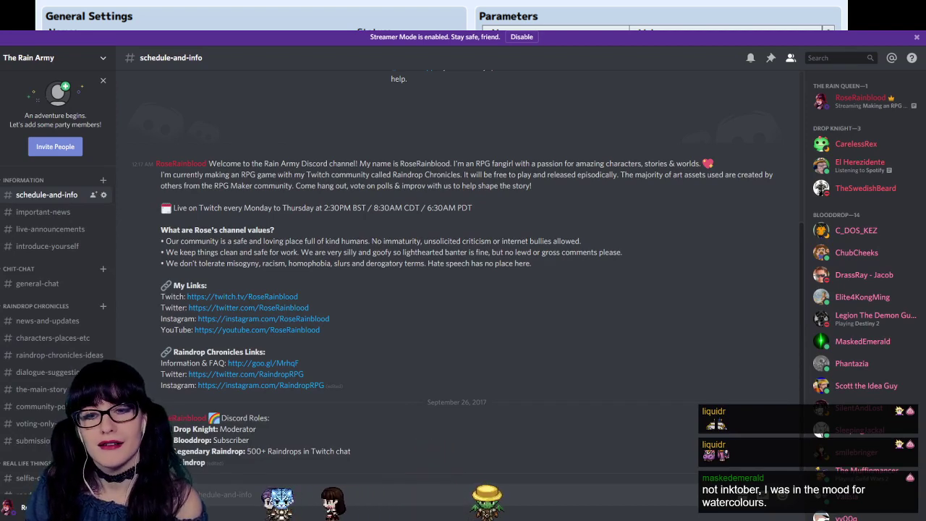
# - Switch to RPG Maker MV and read the YEP_QuestJournal help on positioning the menu command and the Control Variables script calls
pyautogui.hotkey('alt', 'Tab')
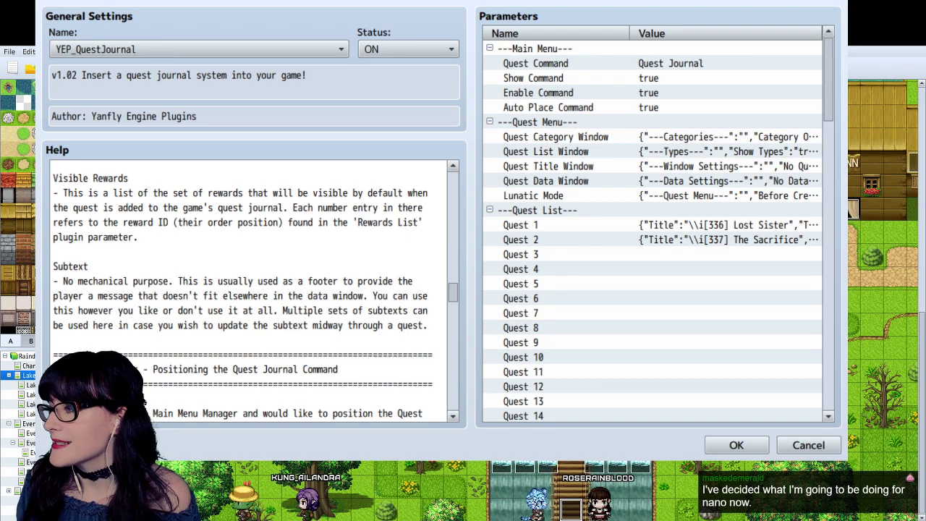
pyautogui.scroll(-8, 250, 289)
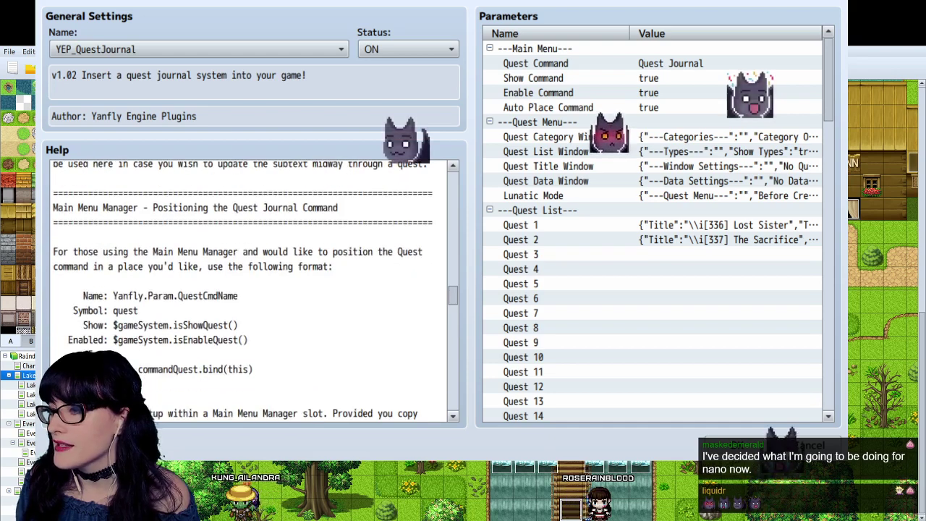
pyautogui.scroll(-10, 250, 289)
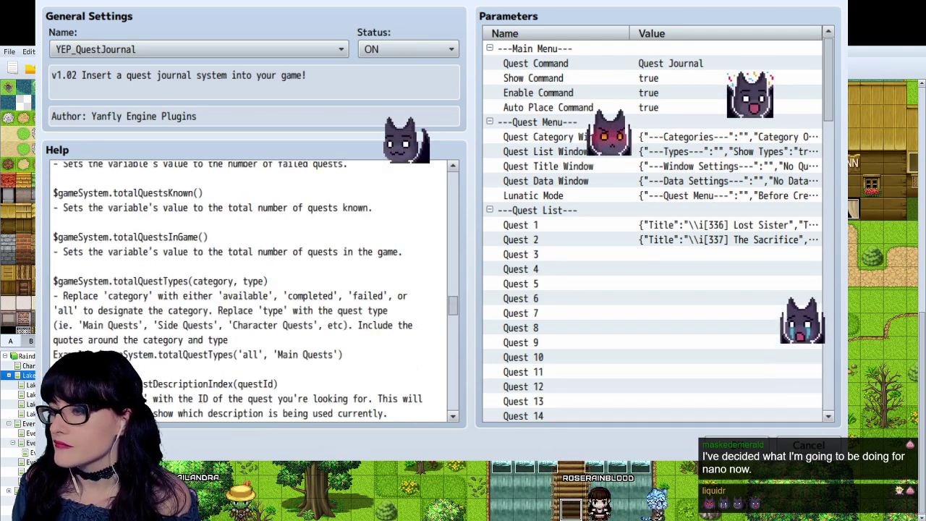
pyautogui.scroll(6, 250, 290)
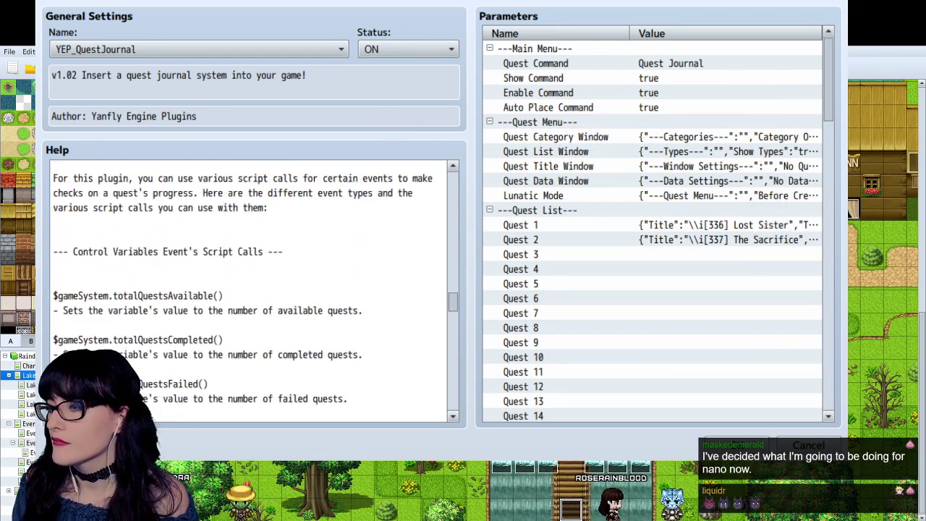
pyautogui.scroll(-3, 250, 290)
pyautogui.scroll(-6, 249, 290)
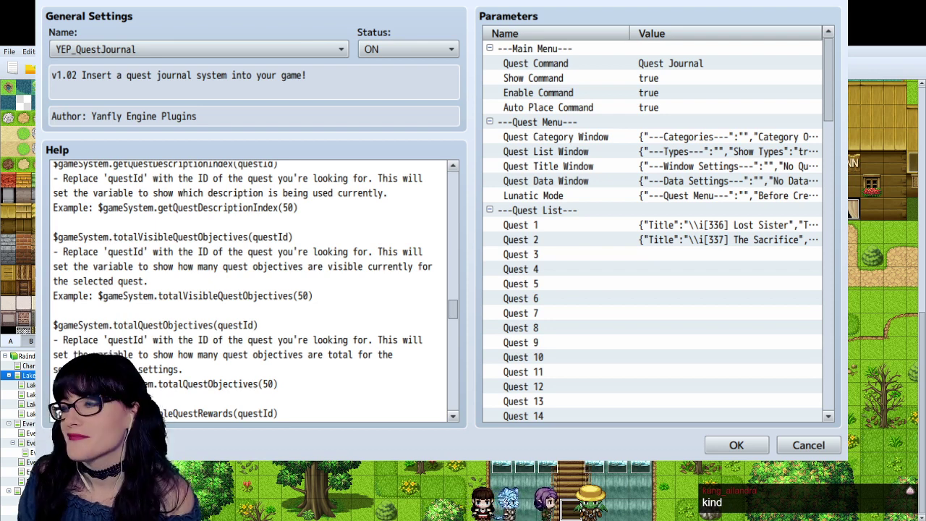
pyautogui.scroll(-3, 250, 290)
pyautogui.scroll(-2, 249, 289)
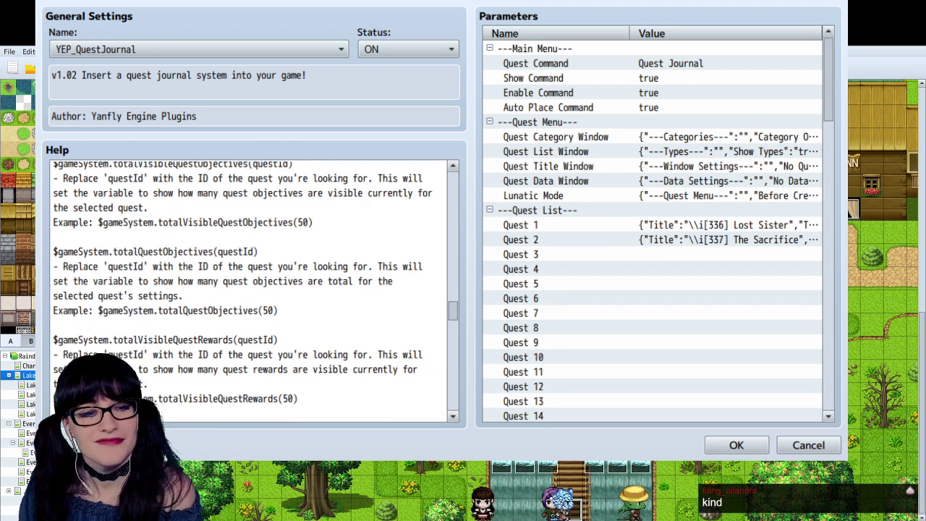
pyautogui.scroll(-3, 250, 290)
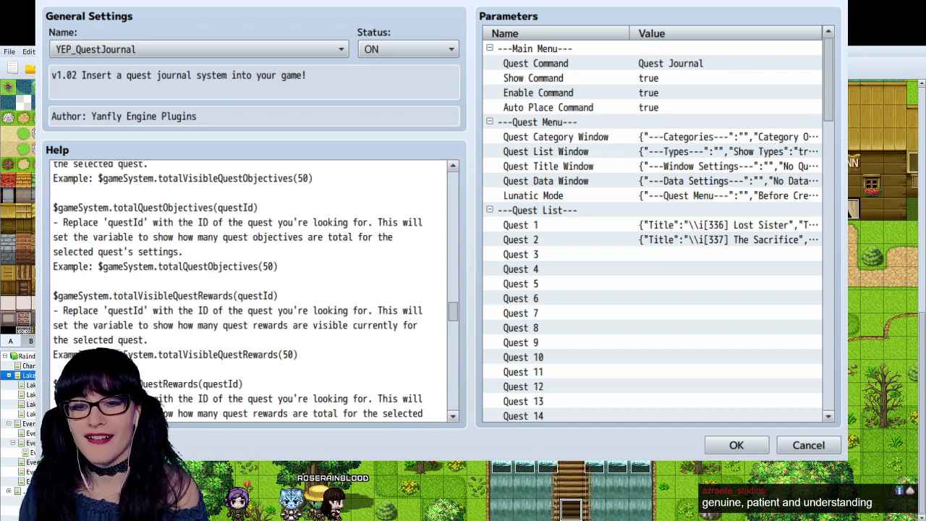
# - Switch to Twitter, enlarge the profile page to highlight "Lovable" in the bio, and restore the page size
pyautogui.hotkey('alt', 'Tab')
pyautogui.hotkey('alt', 'Tab')
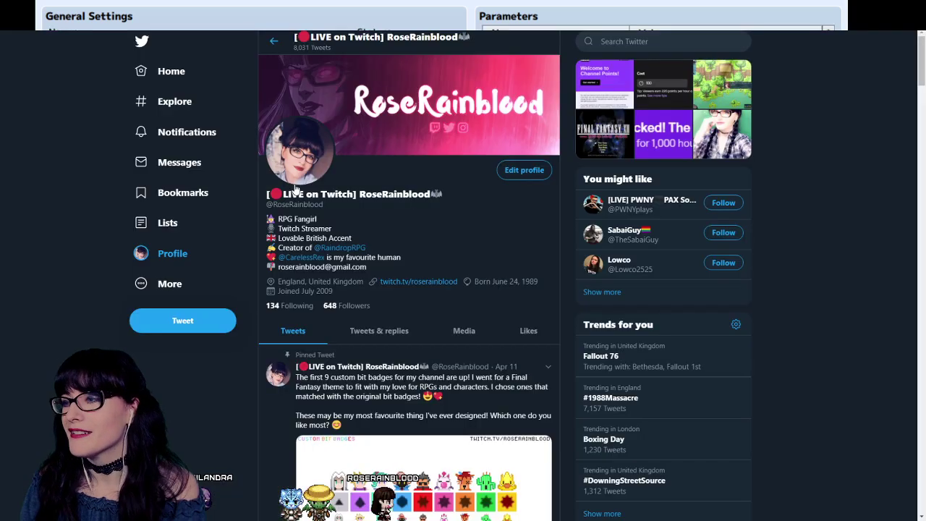
pyautogui.hotkey('ctrl', '+')
pyautogui.hotkey('ctrl', '+')
pyautogui.hotkey('ctrl', '+')
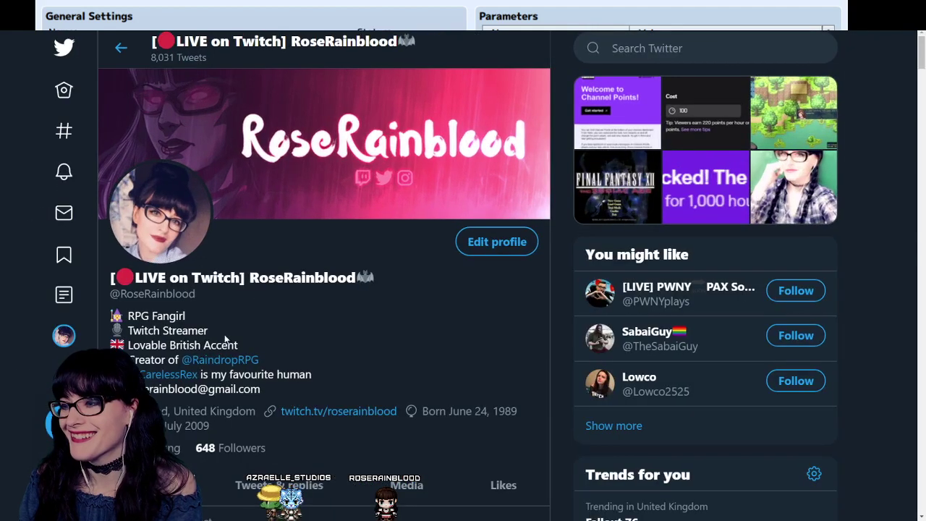
pyautogui.moveTo(141, 350); pyautogui.dragTo(121, 356)
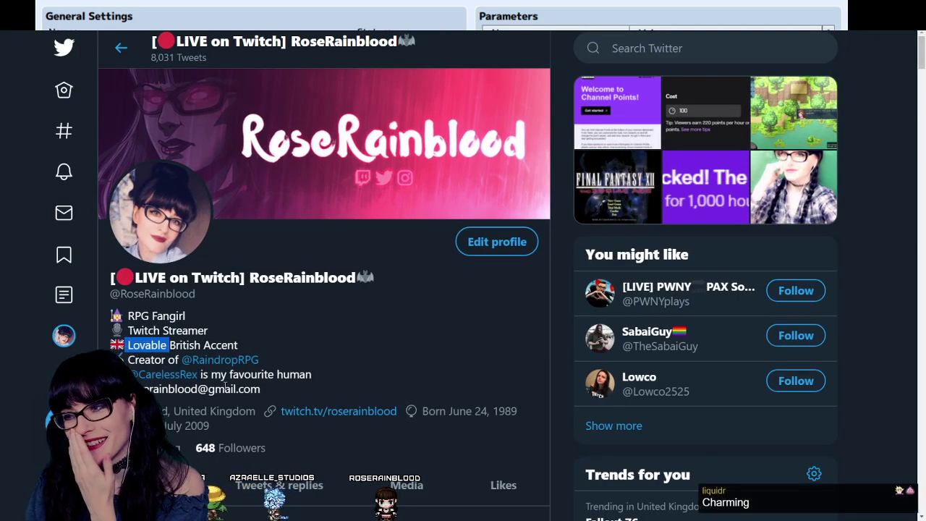
pyautogui.click(314, 359)
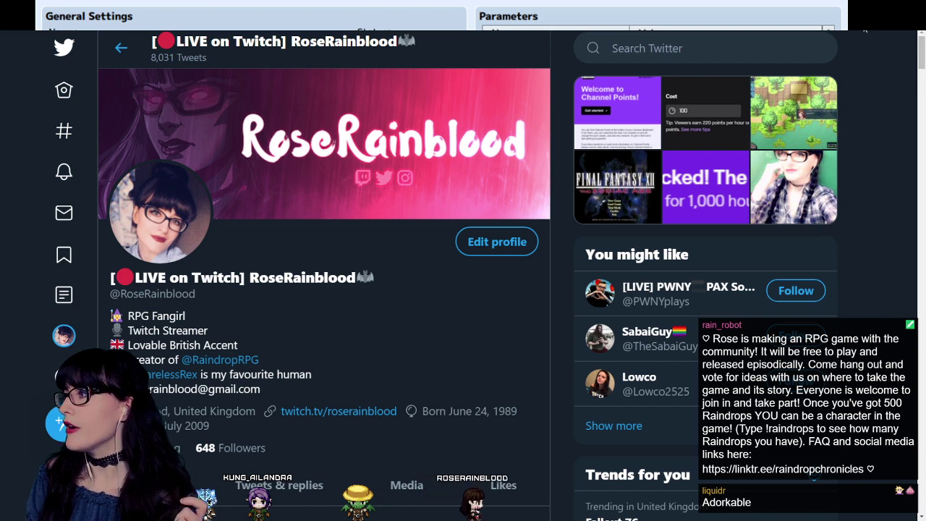
pyautogui.hotkey('ctrl', '-')
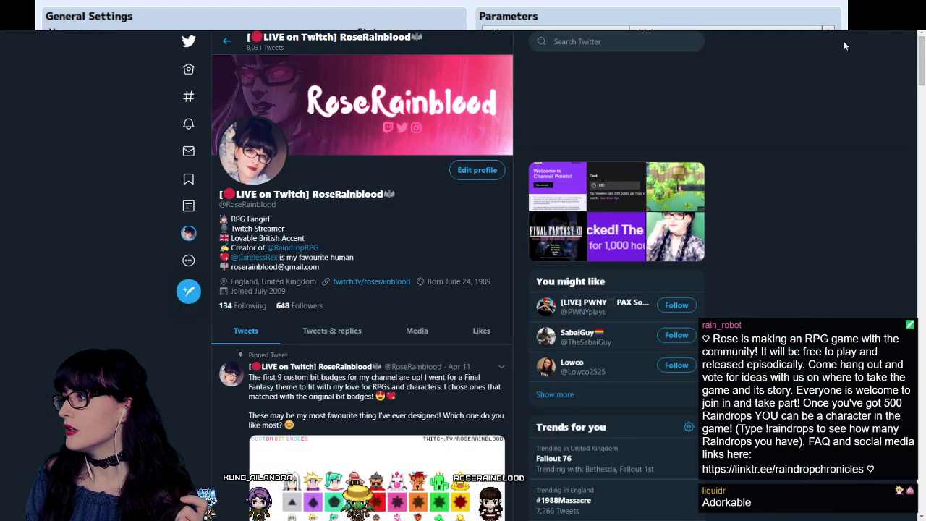
pyautogui.hotkey('alt', 'Tab')
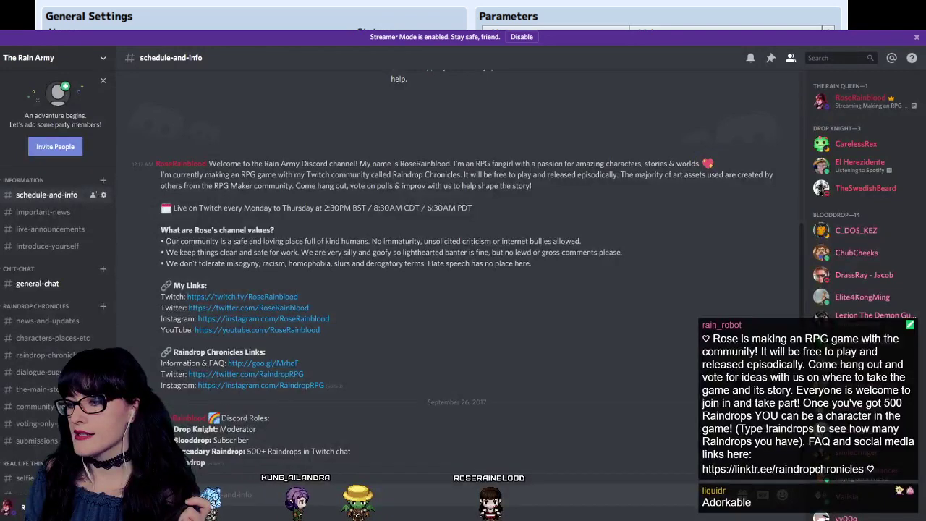
# - Return to RPG Maker MV and examine the remaining YEP_QuestJournal script calls up to the Quest Journal Open plugin commands
pyautogui.hotkey('alt', 'Tab')
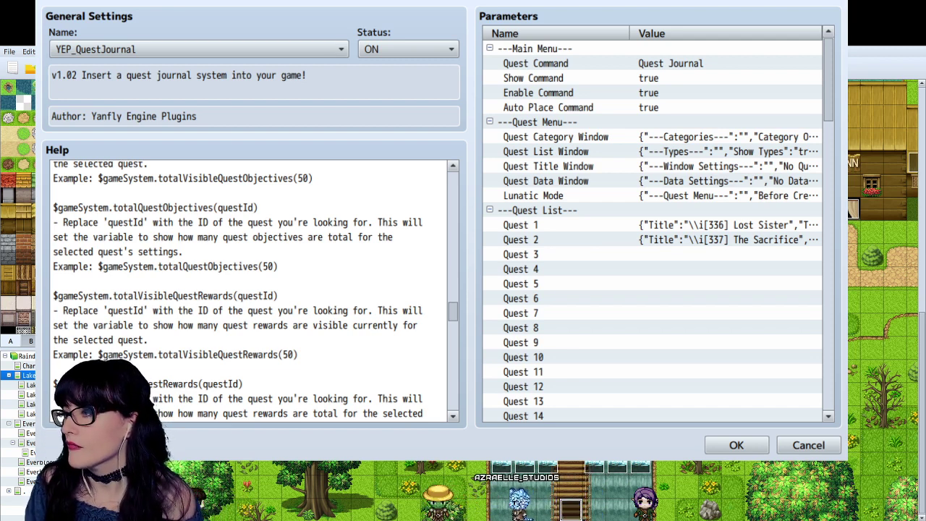
pyautogui.scroll(1, 249, 290)
pyautogui.scroll(-10, 452, 329)
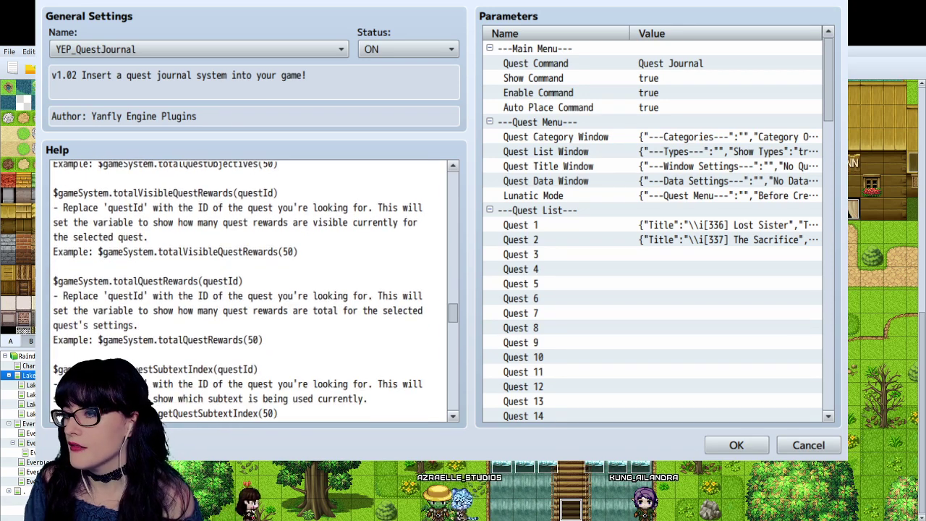
pyautogui.scroll(-5, 453, 332)
pyautogui.scroll(-5, 177, 311)
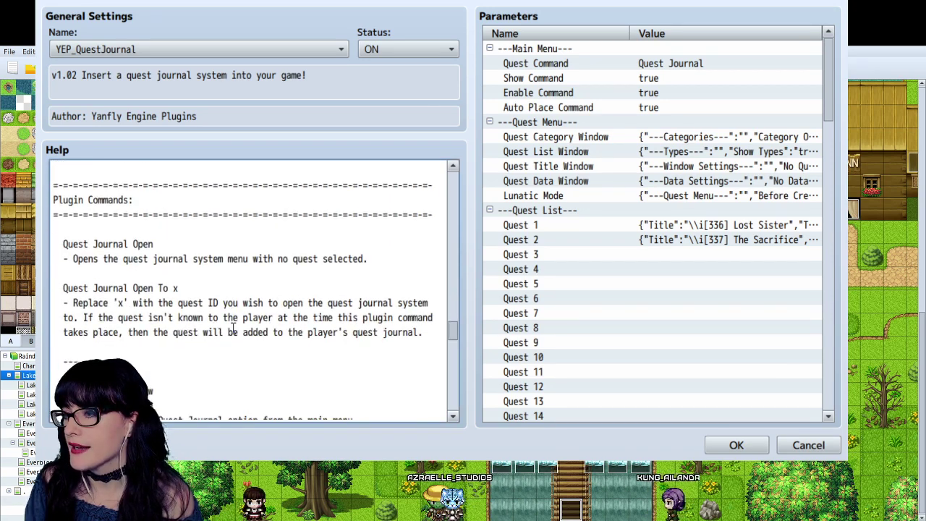
# - Read the plugin commands for adding and removing quests and for setting them as completed, failed or available
pyautogui.scroll(-8, 177, 311)
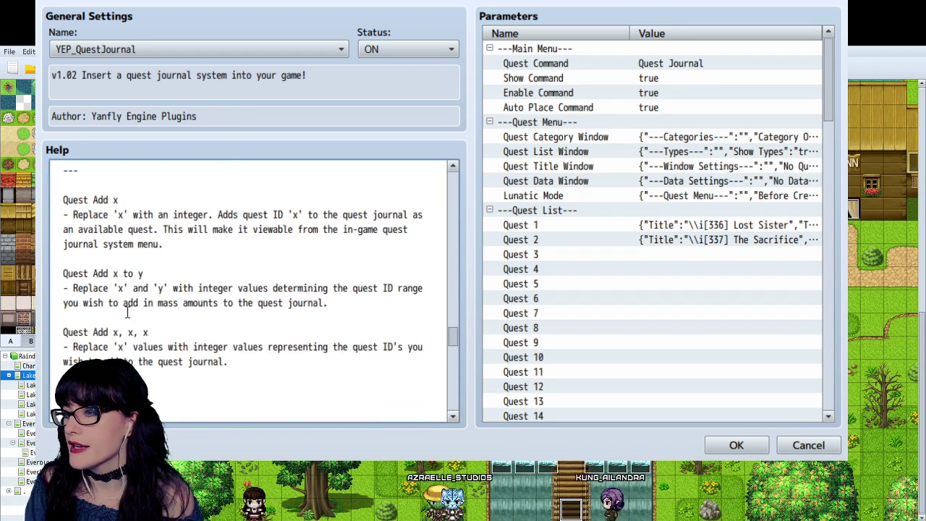
pyautogui.scroll(-4, 137, 344)
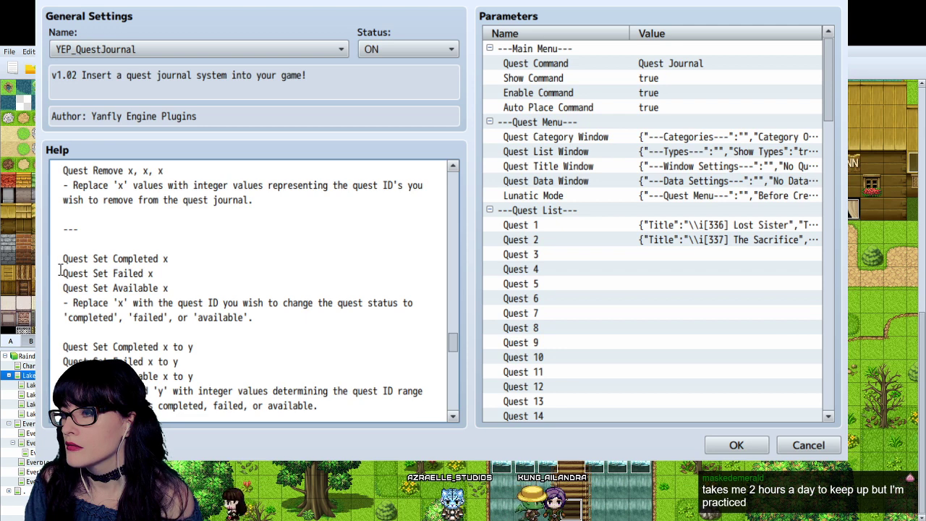
pyautogui.scroll(4, 60, 269)
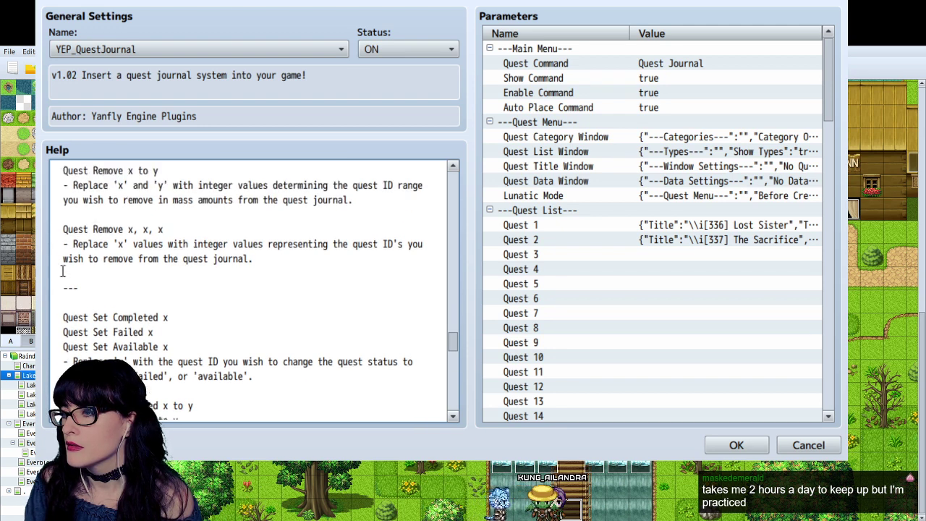
pyautogui.scroll(-4, 82, 292)
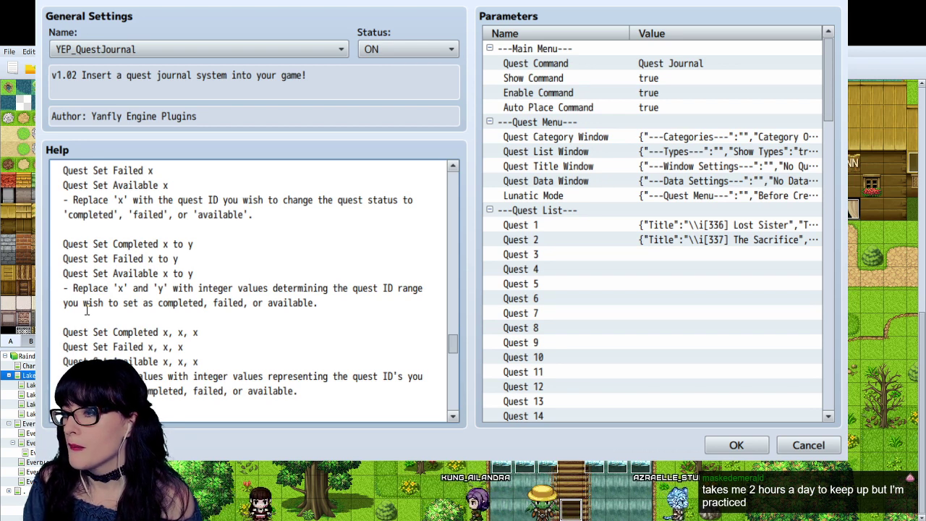
pyautogui.scroll(-4, 87, 310)
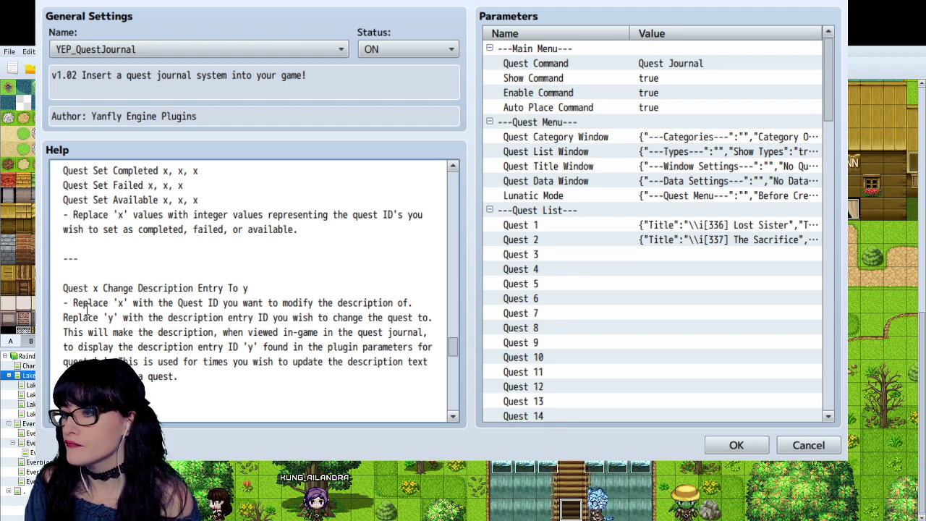
# - Read the YEP_QuestJournal plugin commands for changing a quest's description entry and for showing or hiding objectives
pyautogui.scroll(-1, 86, 309)
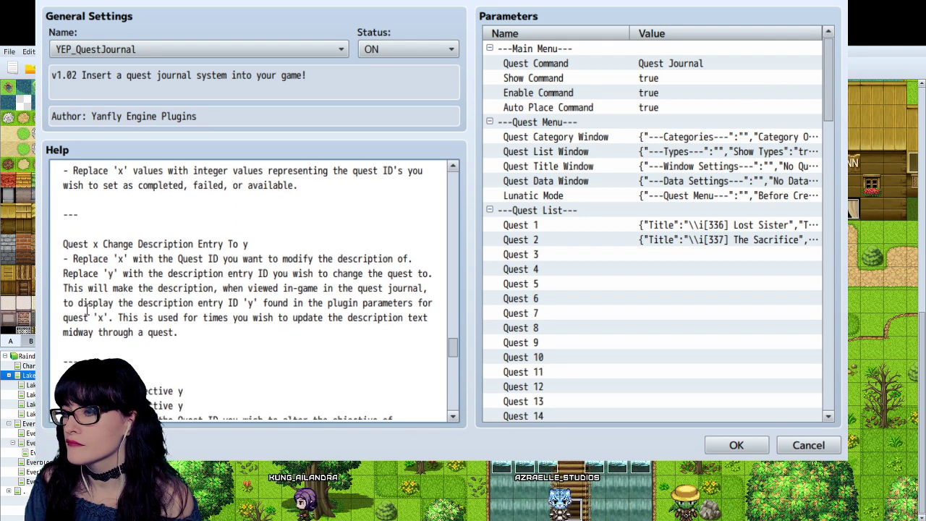
pyautogui.scroll(-2, 86, 309)
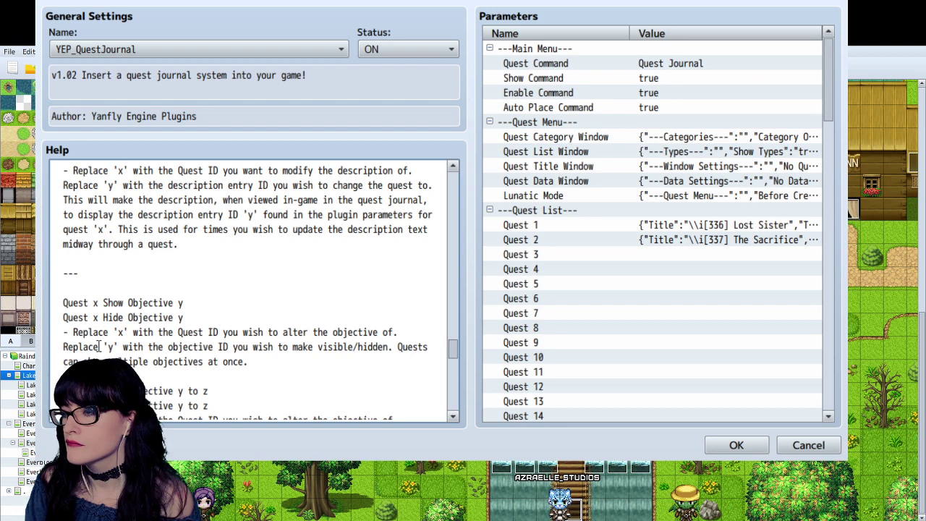
pyautogui.scroll(-1, 100, 347)
pyautogui.scroll(4, 105, 349)
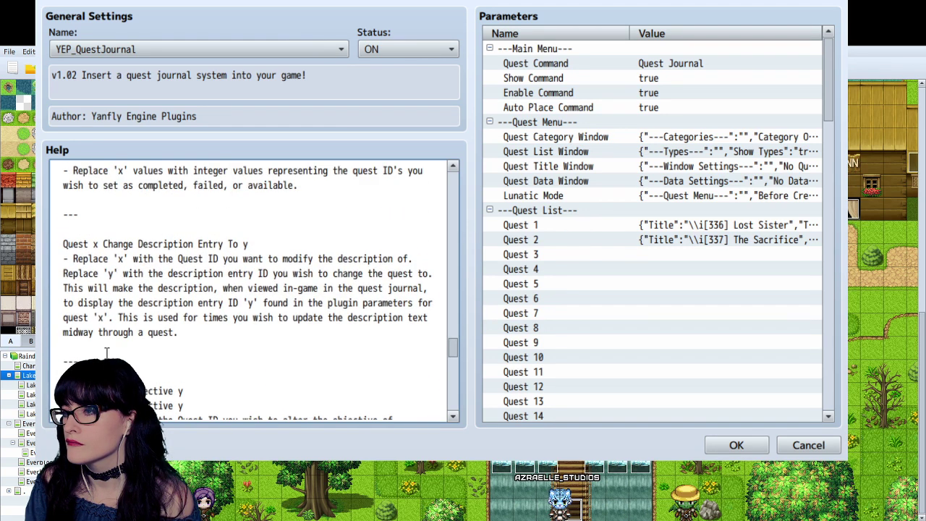
pyautogui.scroll(-7, 106, 350)
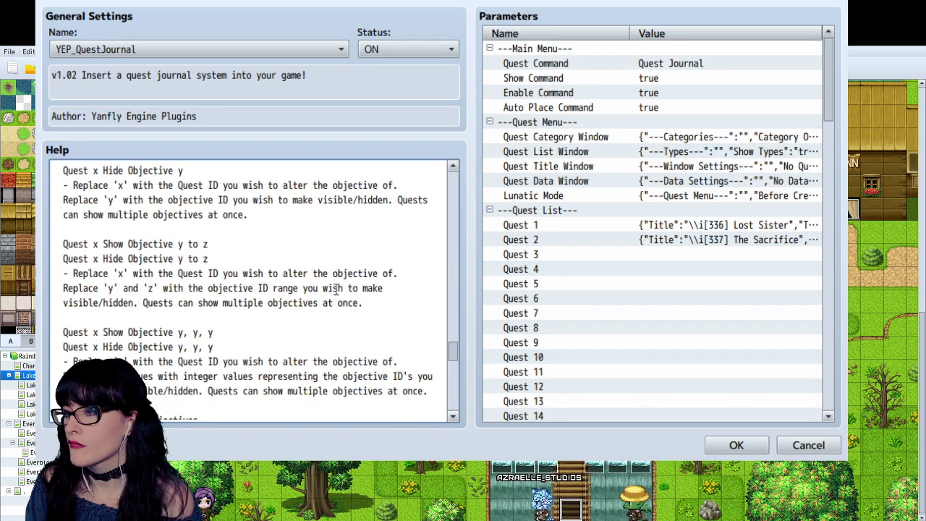
pyautogui.scroll(-4, 133, 357)
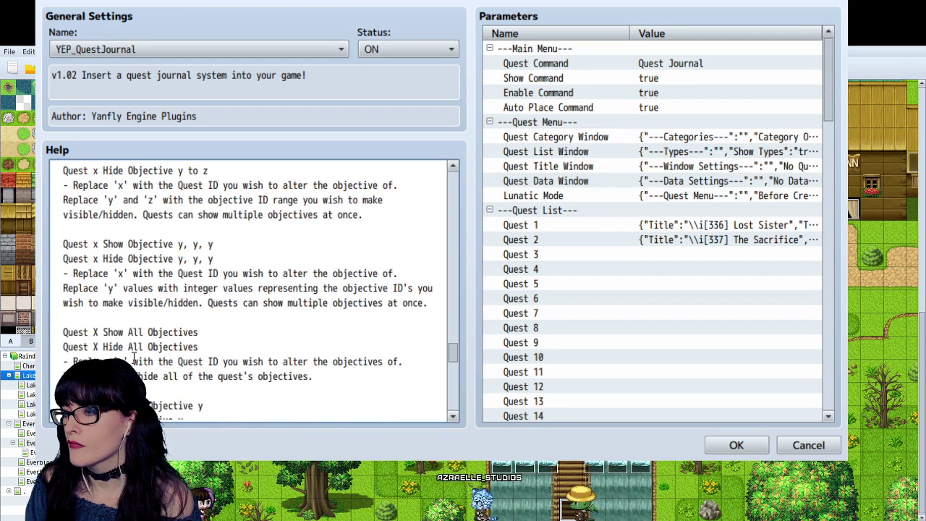
pyautogui.scroll(-4, 133, 356)
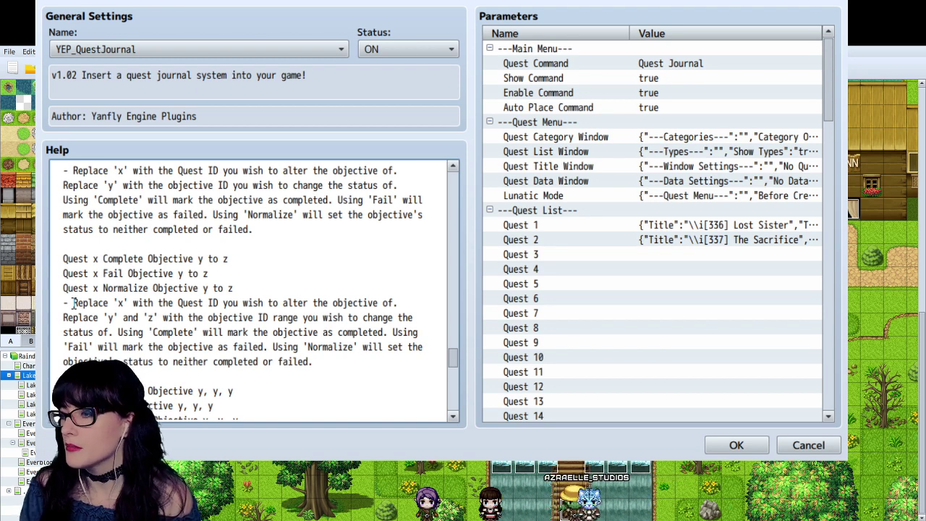
# - Read the plugin commands for completing, failing and normalizing objectives, glance at the Show Reward commands, and return to the single-objective commands
pyautogui.scroll(-2, 289, 369)
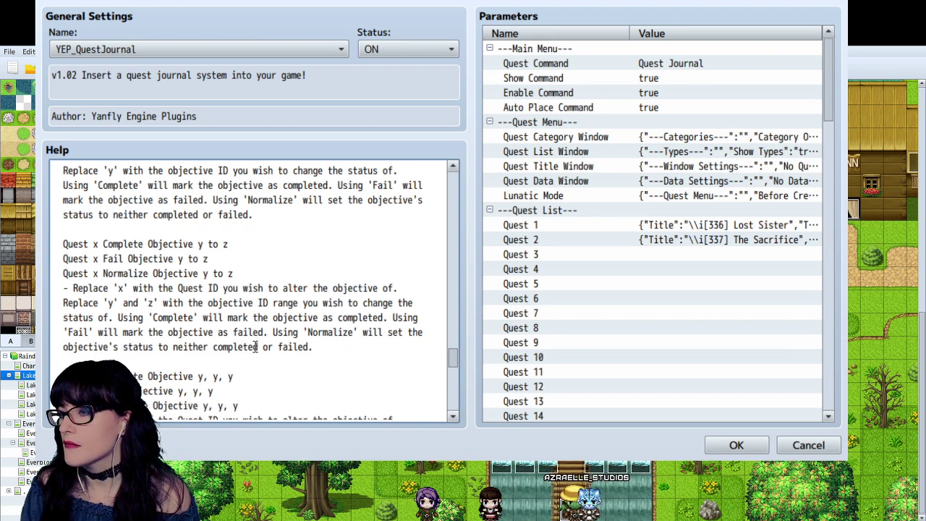
pyautogui.scroll(1, 237, 360)
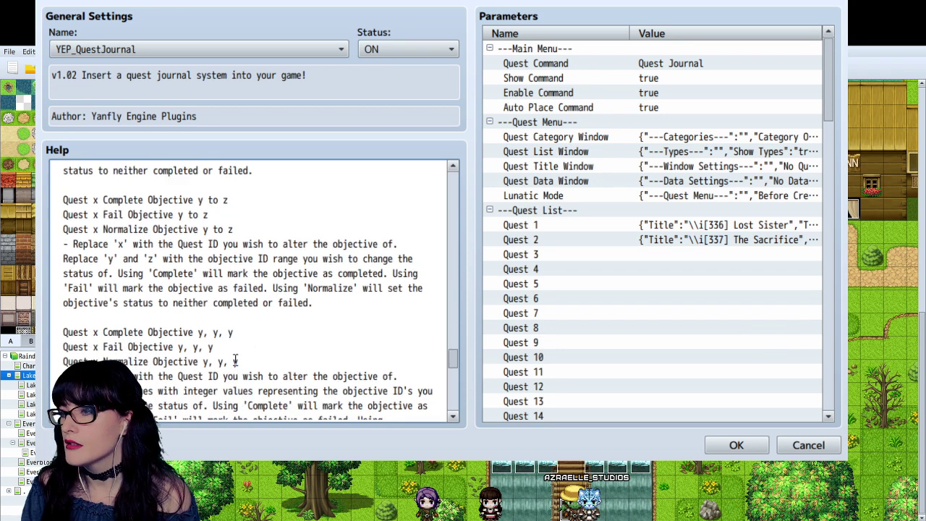
pyautogui.scroll(-2, 227, 366)
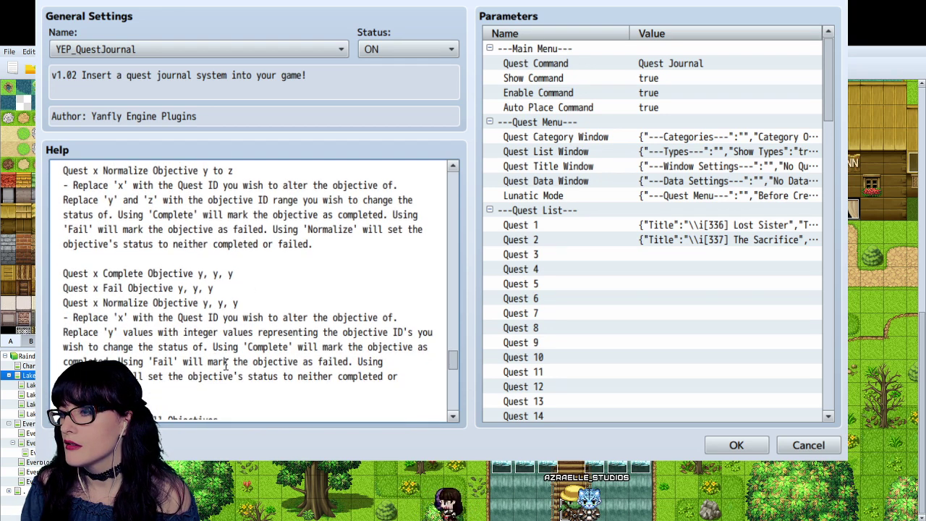
pyautogui.scroll(-4, 165, 367)
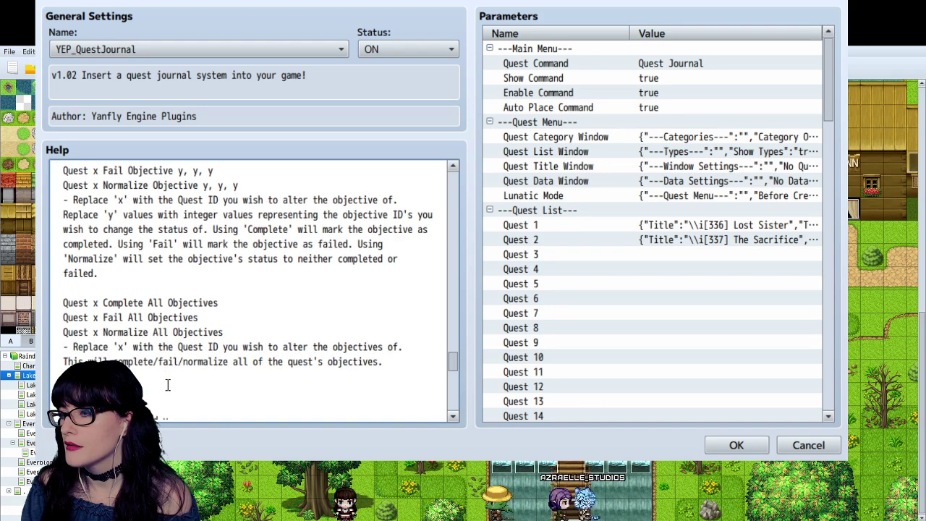
pyautogui.scroll(-3, 186, 405)
pyautogui.scroll(-3, 186, 405)
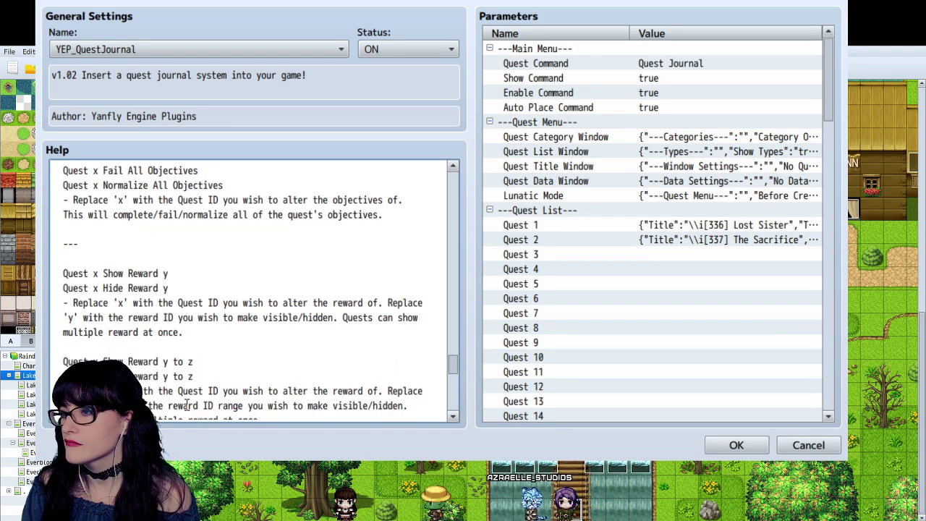
pyautogui.scroll(10, 180, 305)
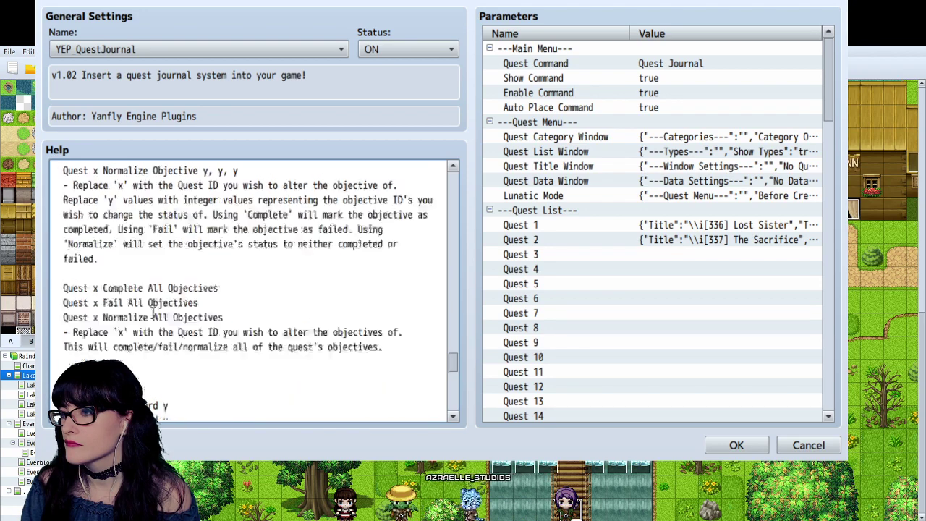
pyautogui.scroll(7, 155, 309)
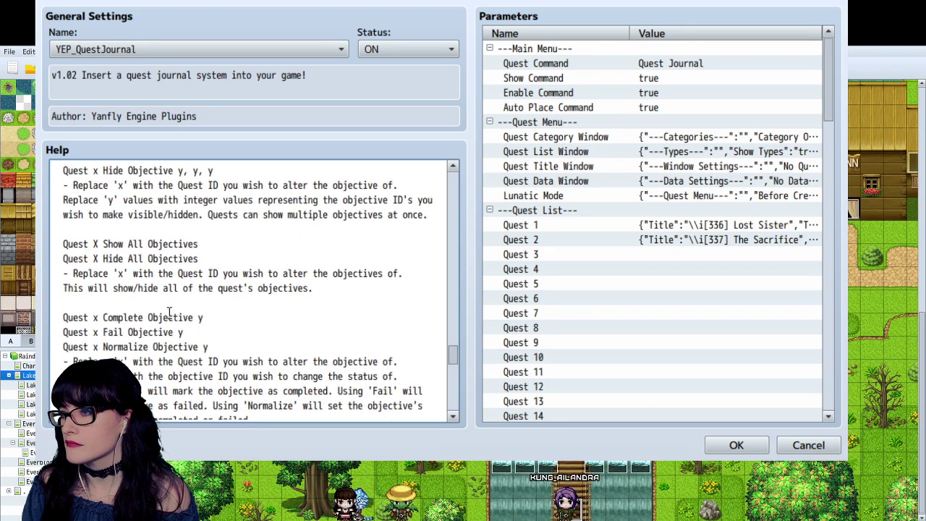
# - Close the YEP_QuestJournal settings and the plugin list to return to the Lakefall map
pyautogui.press('Escape')
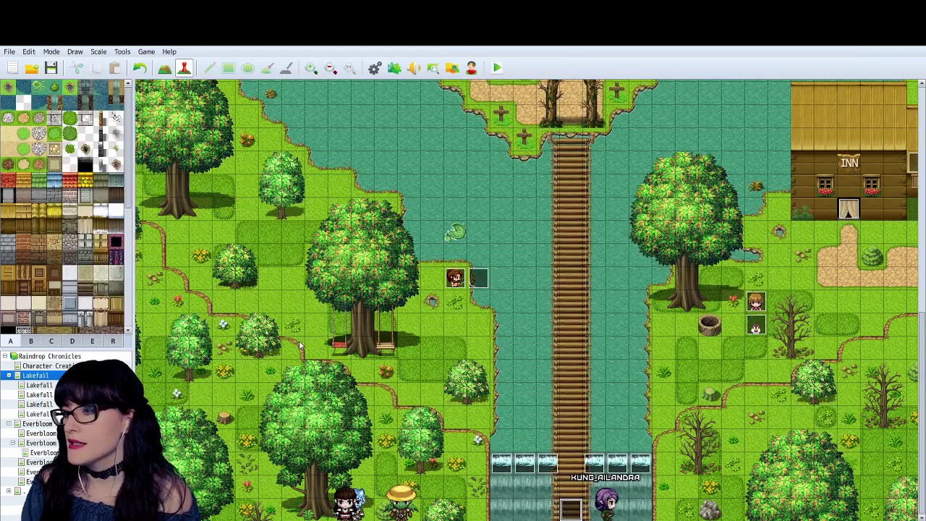
pyautogui.click(174, 221)
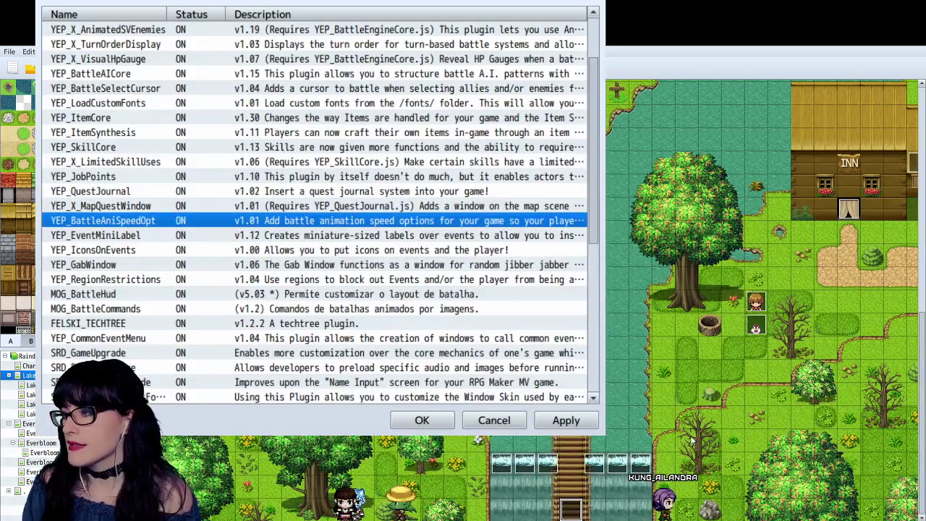
pyautogui.click(159, 206)
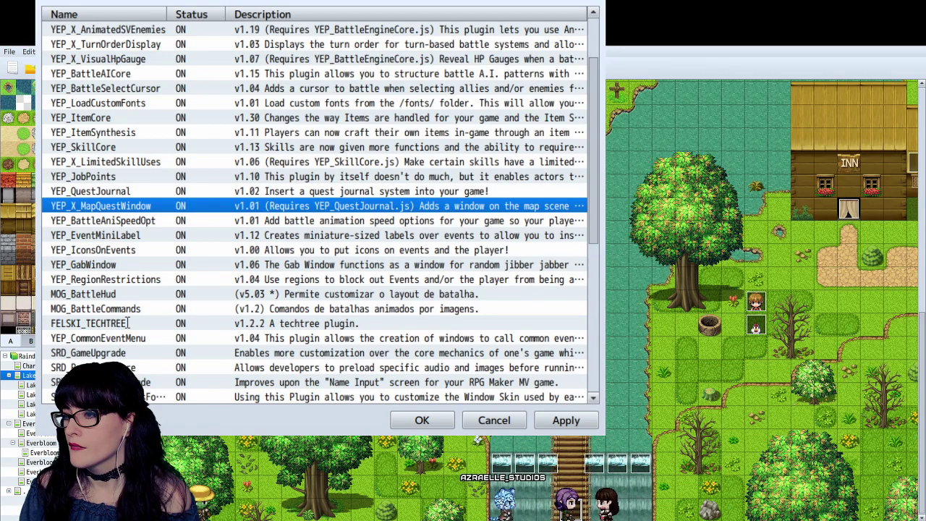
pyautogui.click(562, 422)
pyautogui.click(528, 420)
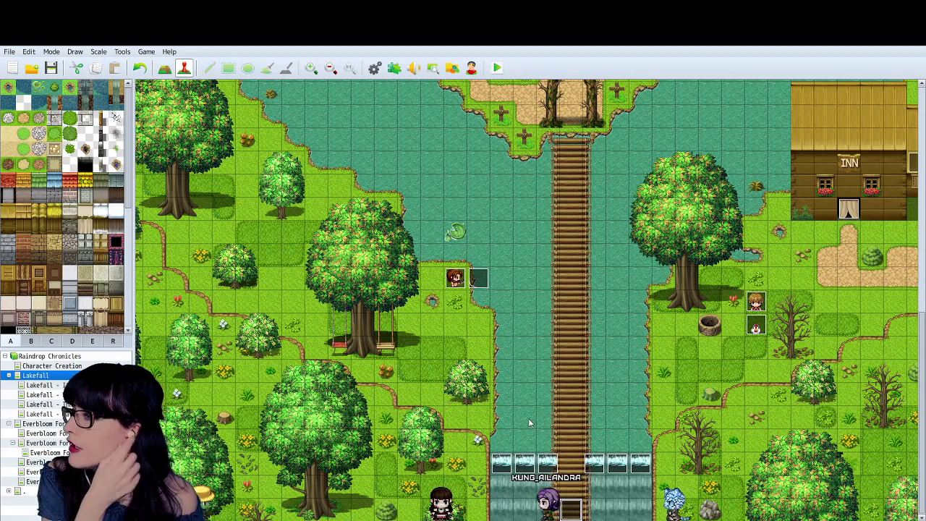
# - Open the Lakefall interior map with the beds and bookshelves, and inspect event EV005's pages and the event directly above it
pyautogui.scroll(1, 873, 218)
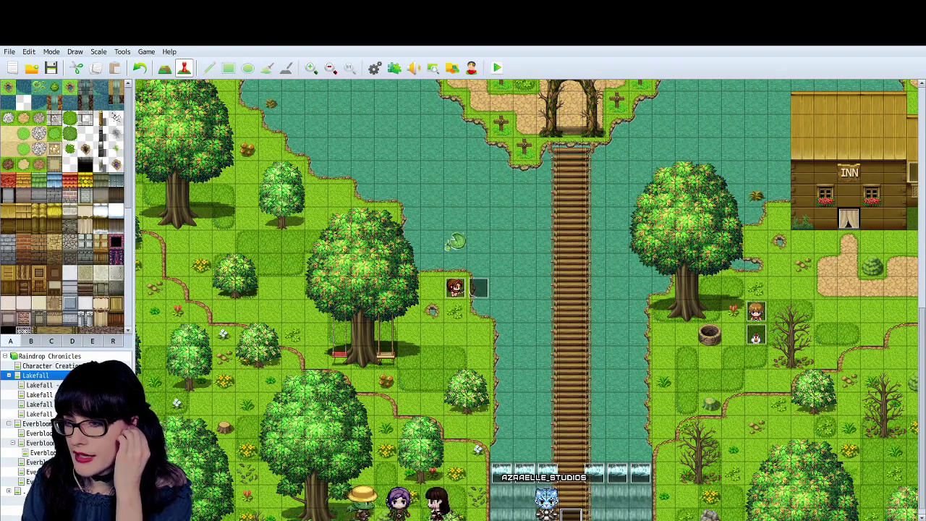
pyautogui.click(40, 404)
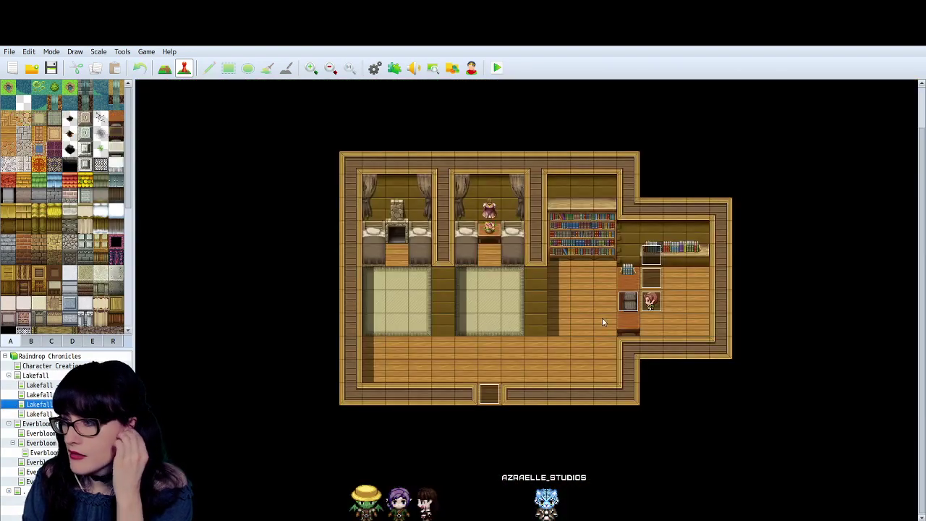
pyautogui.doubleClick(654, 272)
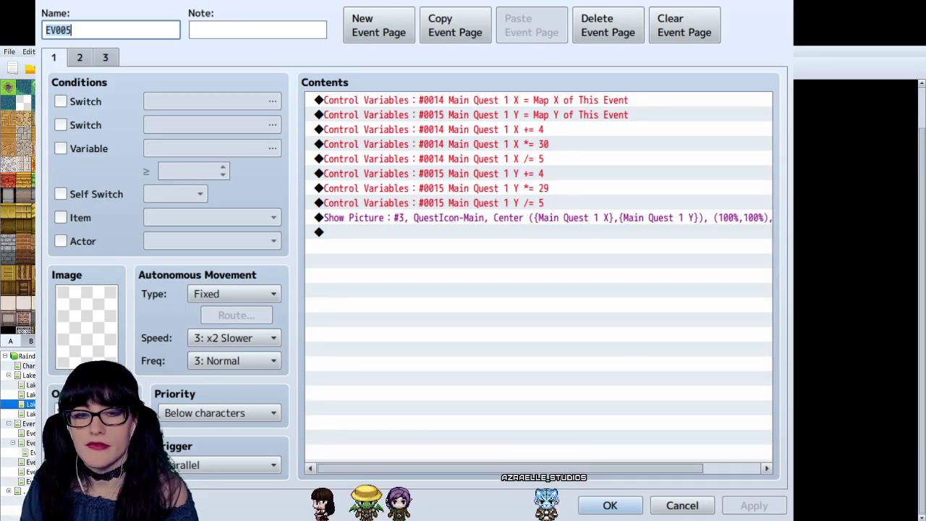
pyautogui.click(105, 57)
pyautogui.click(79, 57)
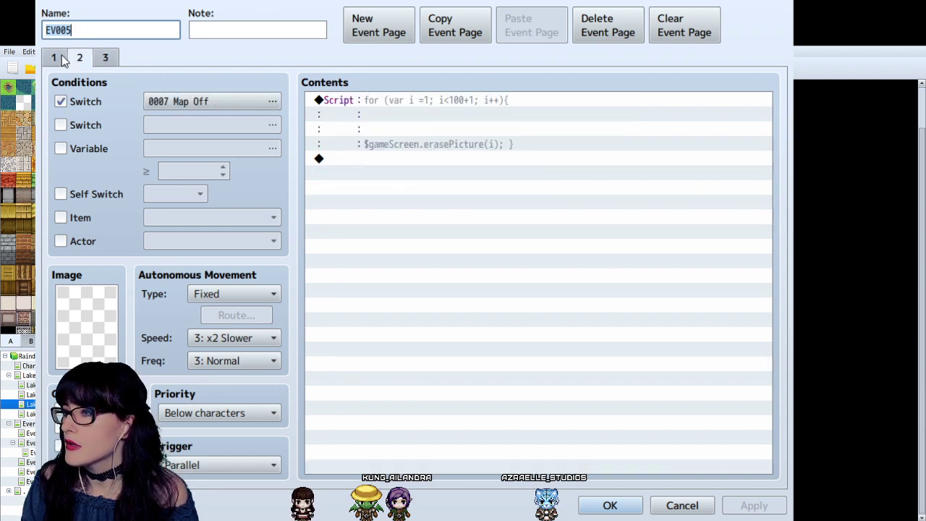
pyautogui.click(53, 57)
pyautogui.click(784, 2)
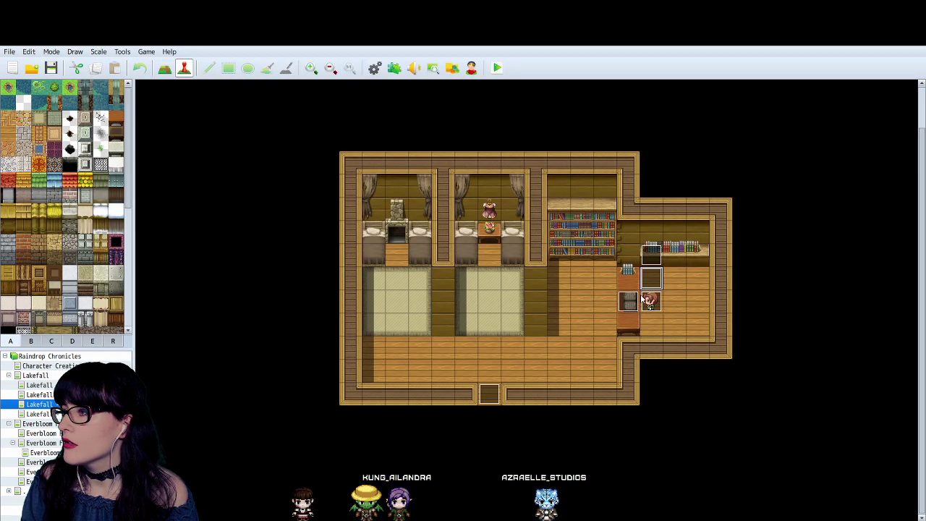
pyautogui.doubleClick(655, 253)
pyautogui.click(784, 2)
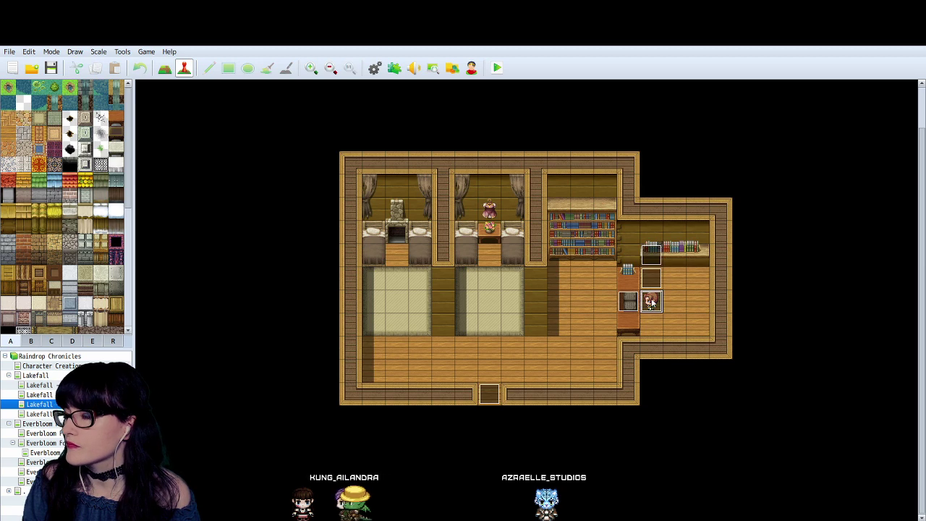
# - Change the icon comment on page 1 of event EV002 to <Icon on Event: 330> and save the event
pyautogui.doubleClick(667, 292)
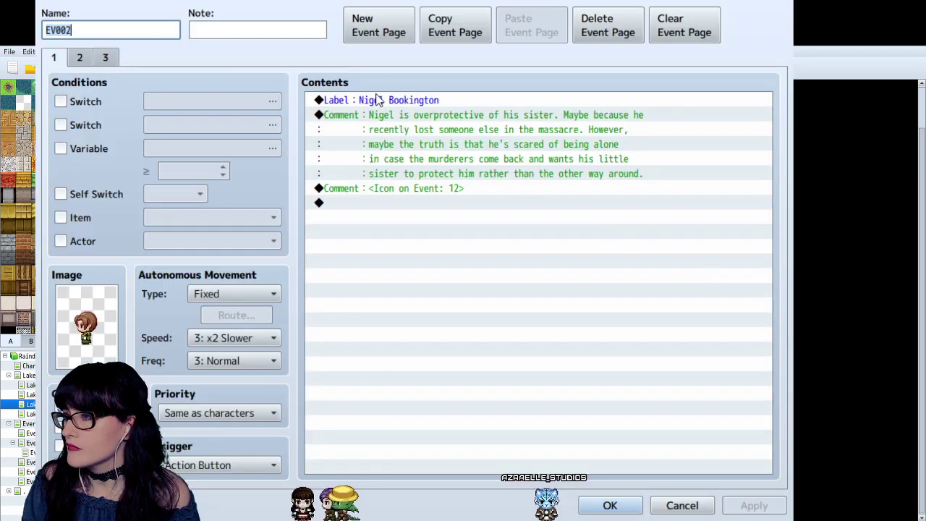
pyautogui.click(379, 190)
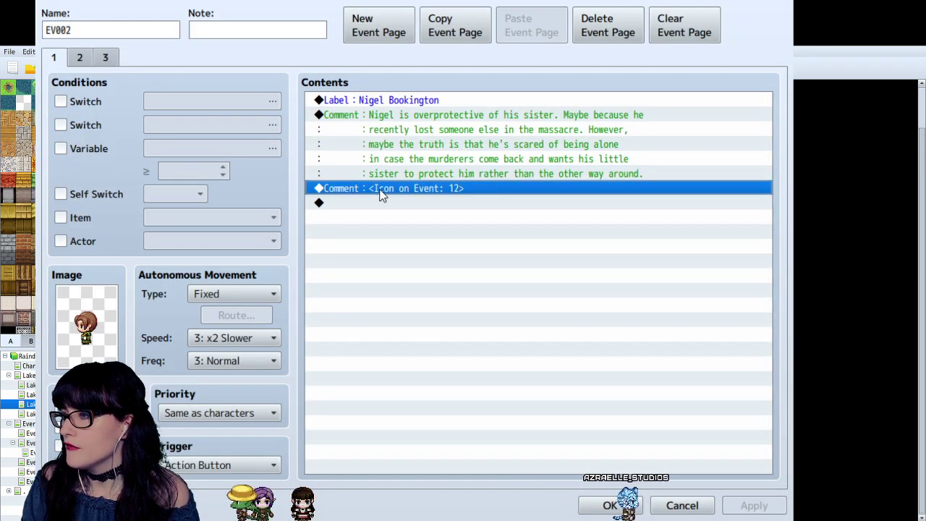
pyautogui.click(375, 201)
pyautogui.doubleClick(667, 369)
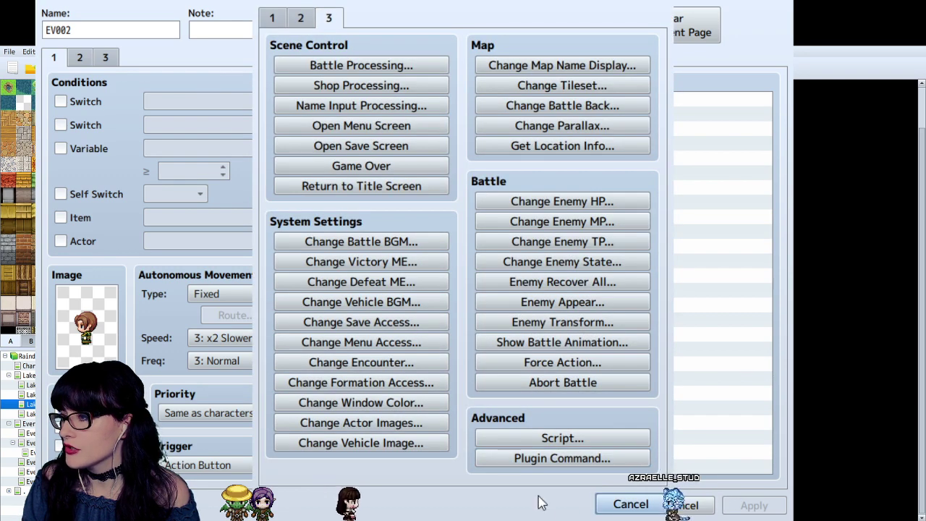
pyautogui.click(626, 504)
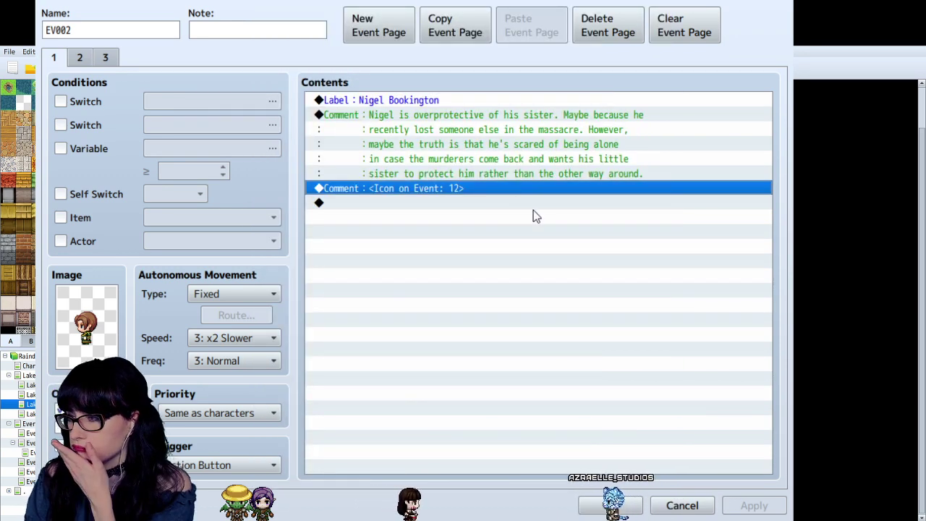
pyautogui.click(533, 212)
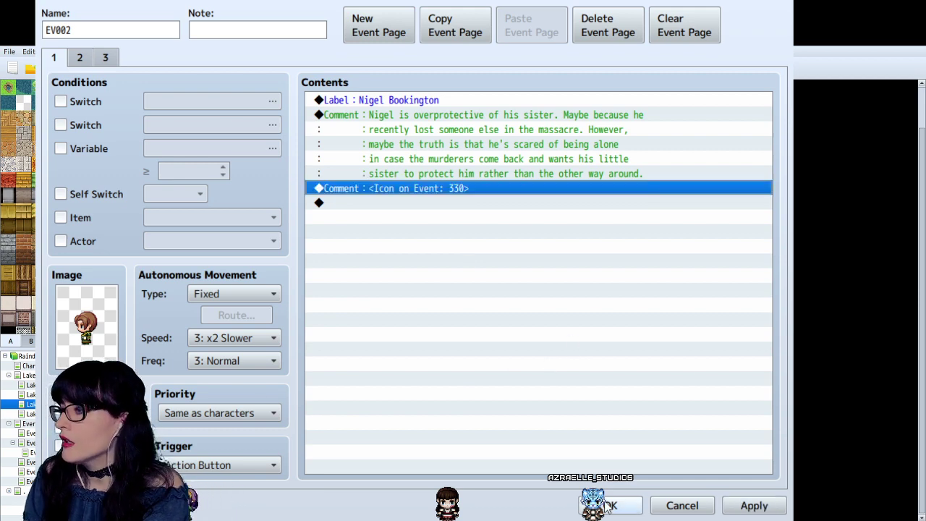
pyautogui.click(618, 509)
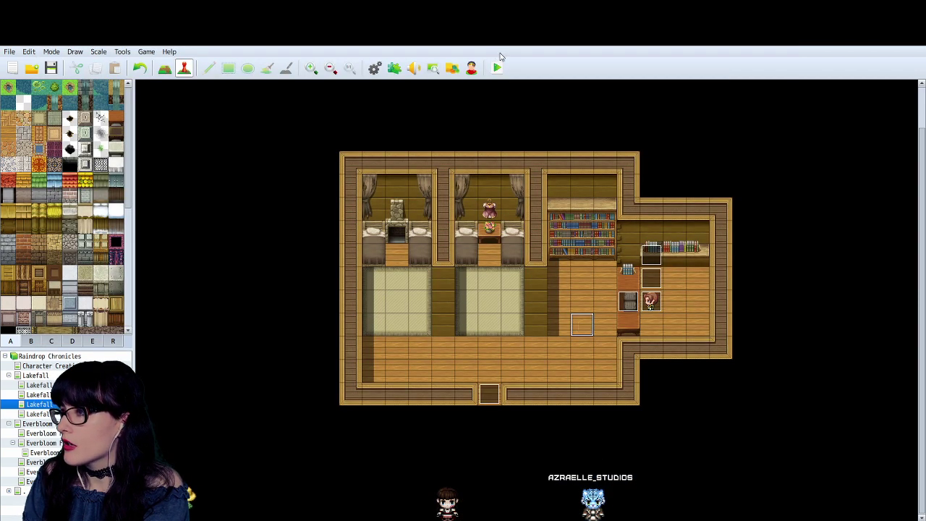
# - Reopen event EV002 and go to the icon comment on its page 3
pyautogui.doubleClick(655, 297)
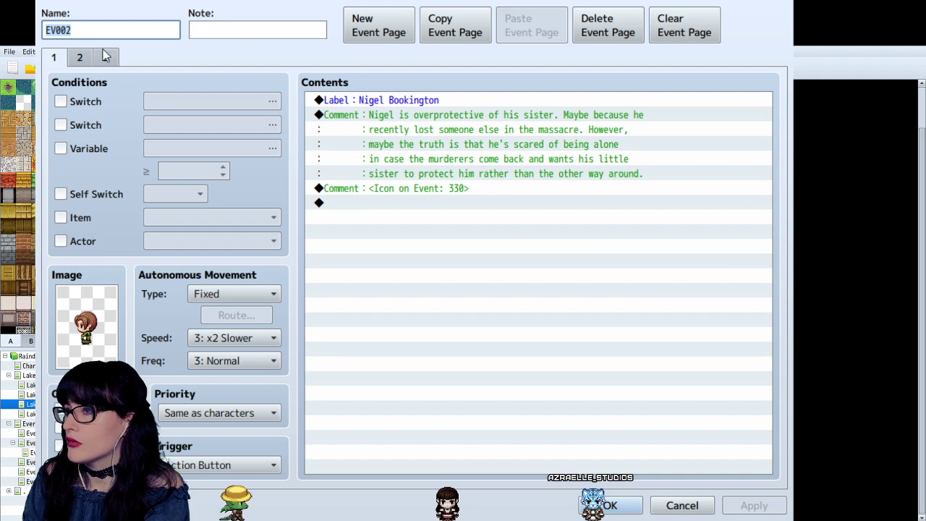
pyautogui.click(107, 57)
pyautogui.click(444, 188)
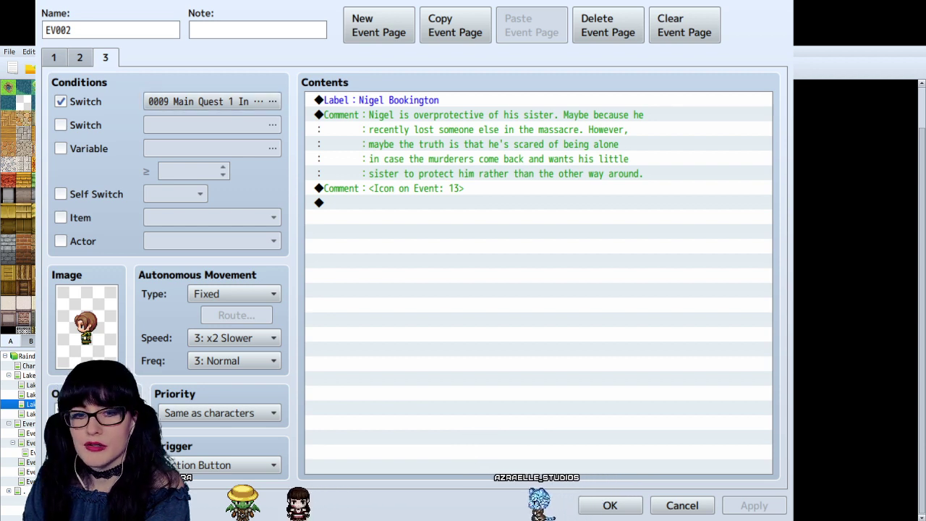
# - Switch to Photoshop and examine the quest marker icons in IconSet.png, temporarily marquee-selecting the blue exclamation mark
pyautogui.hotkey('alt', 'Tab')
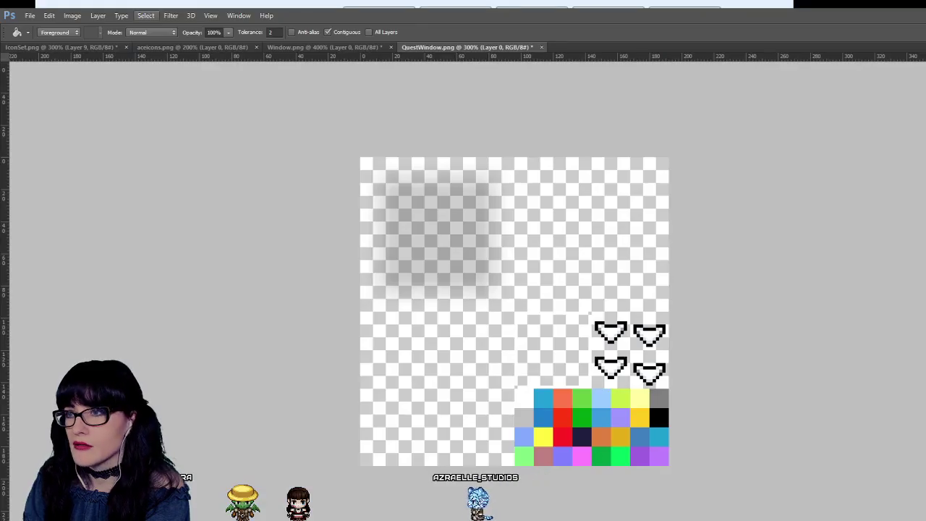
pyautogui.click(76, 48)
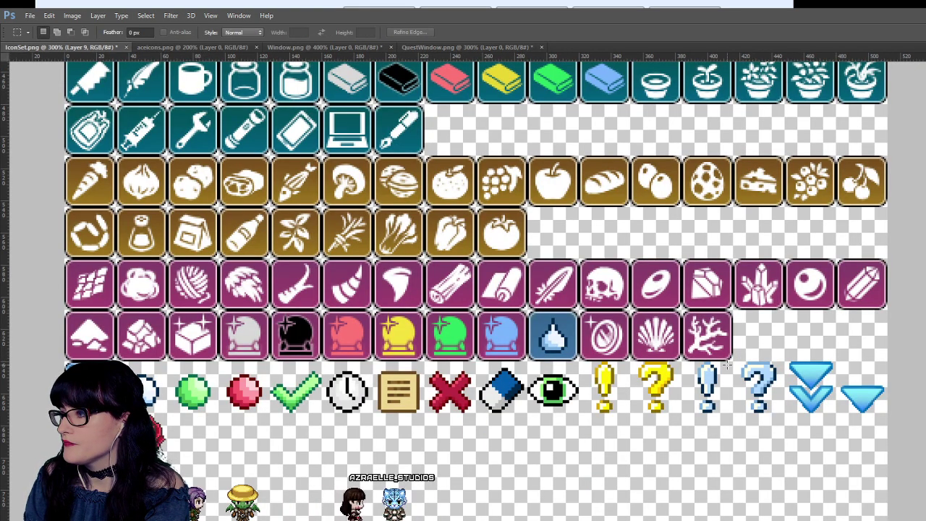
pyautogui.moveTo(701, 425); pyautogui.dragTo(689, 419)
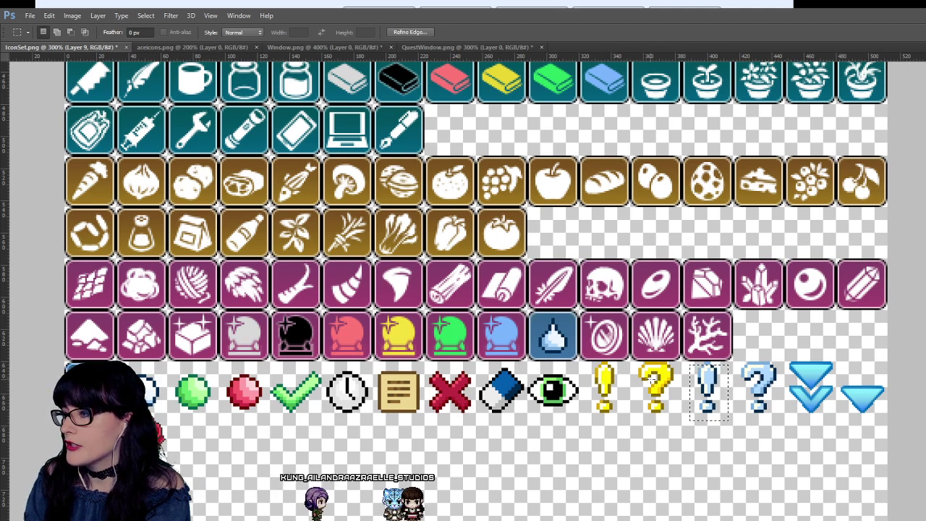
pyautogui.click(701, 384)
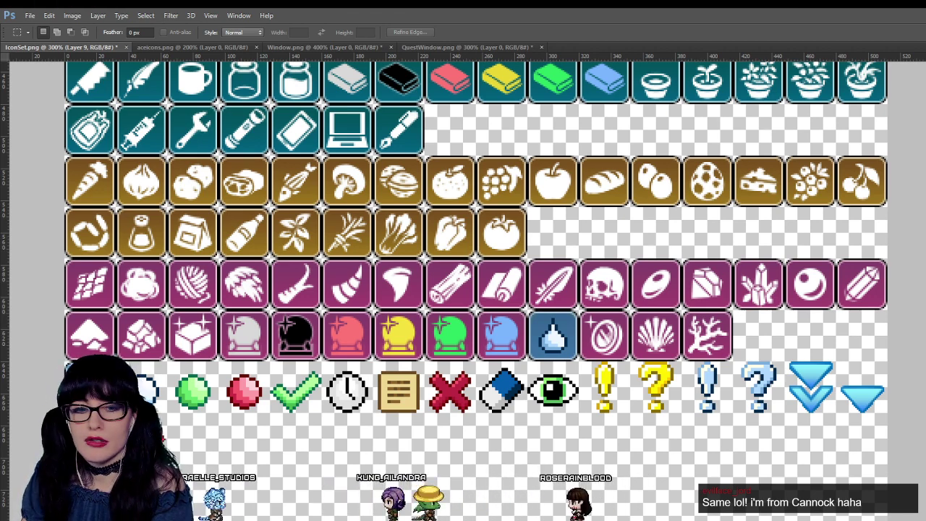
# - Return to RPG Maker MV and save the changes to the game
pyautogui.hotkey('alt', 'Tab')
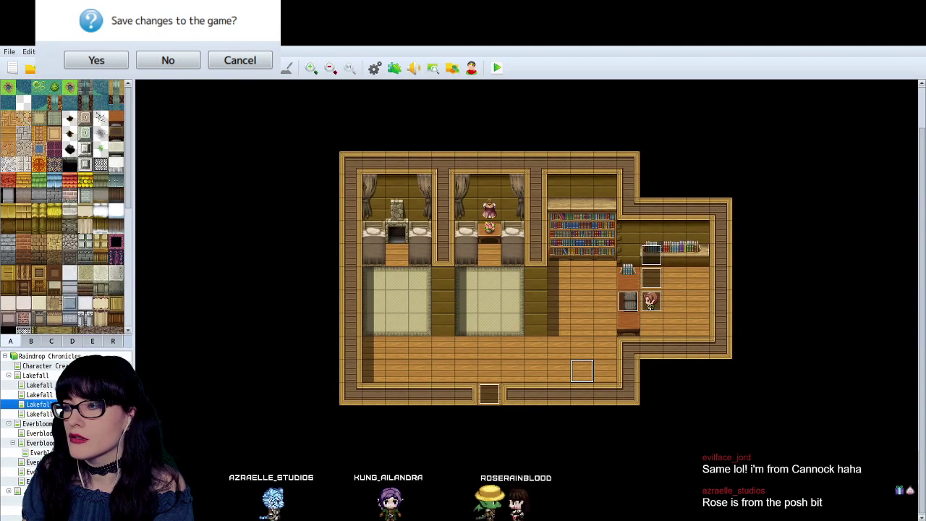
pyautogui.click(97, 60)
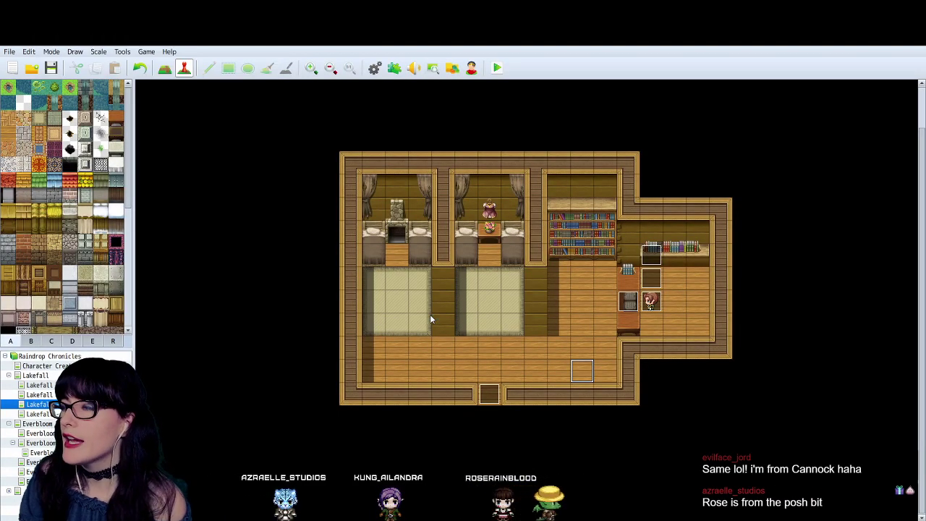